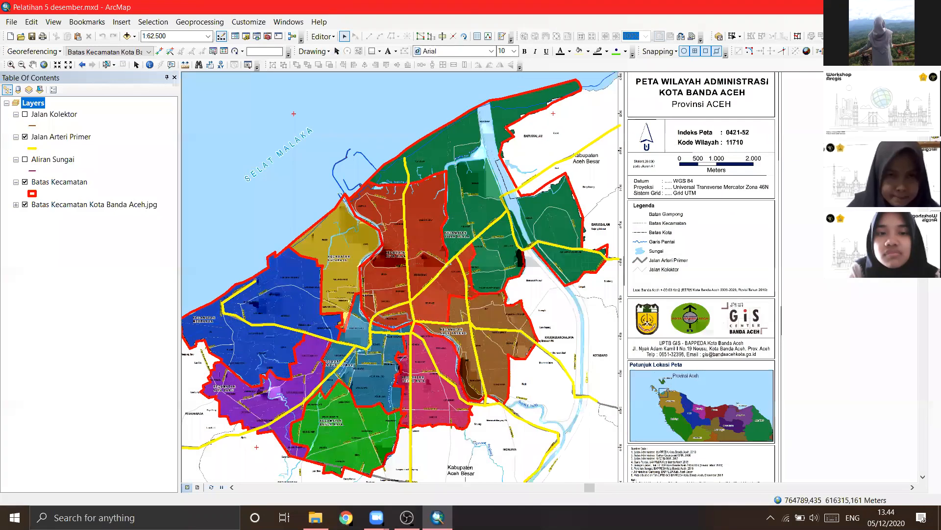
Step: Start creating a new shapefile in the SHP folder of the project's D: drive folder connection
mouse_move(934, 92)
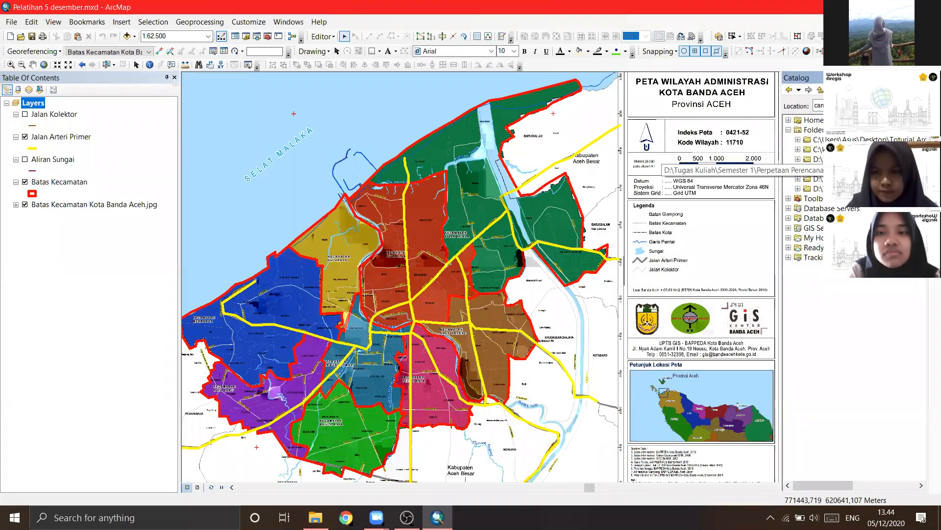
double_click(816, 169)
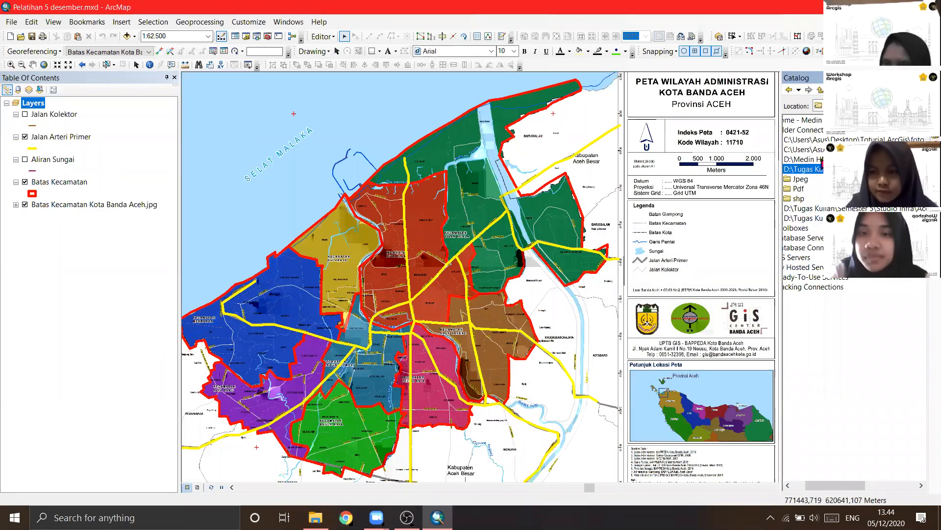
click(809, 160)
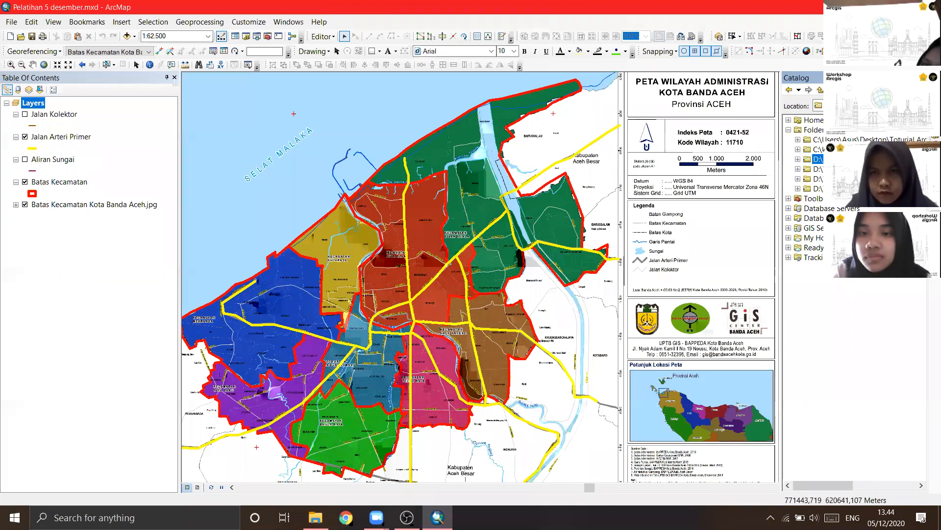
click(819, 189)
right_click(841, 189)
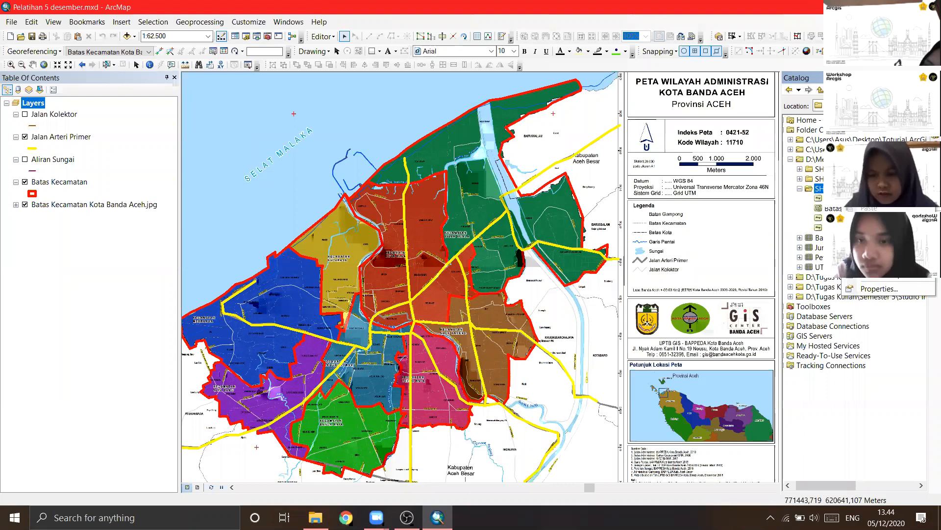
click(877, 246)
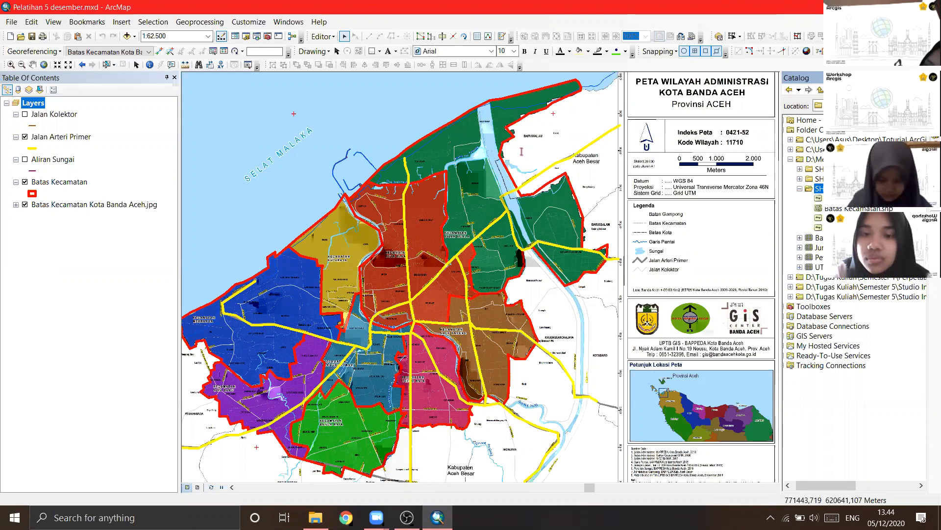
right_click(832, 189)
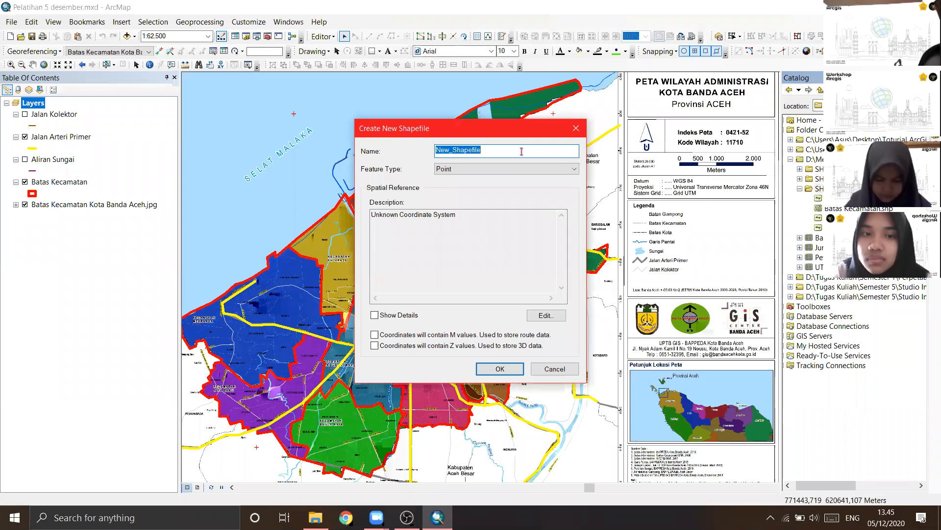
Step: Name the new point shapefile Pusat Kota and create it with the WGS 1984 UTM Zone 46N coordinate system
text(Nama)
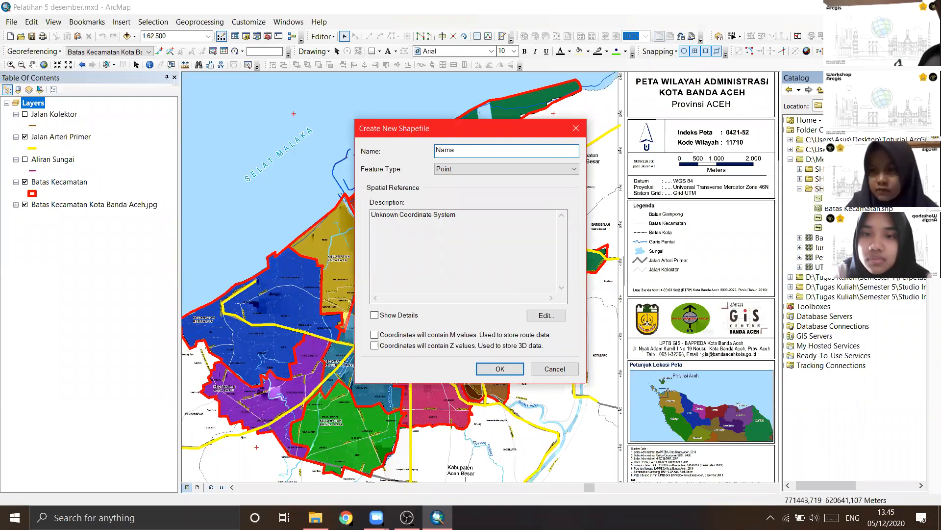
key(BackSpace)
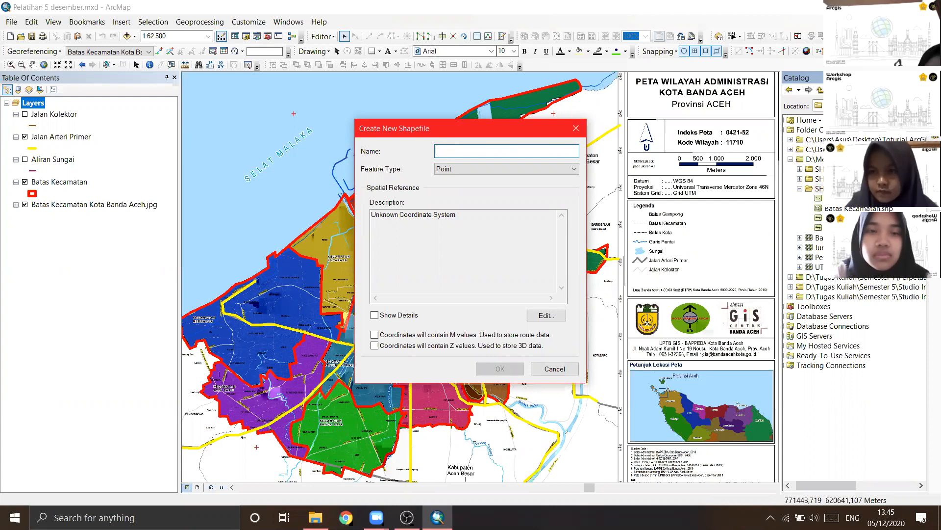
text(Pus)
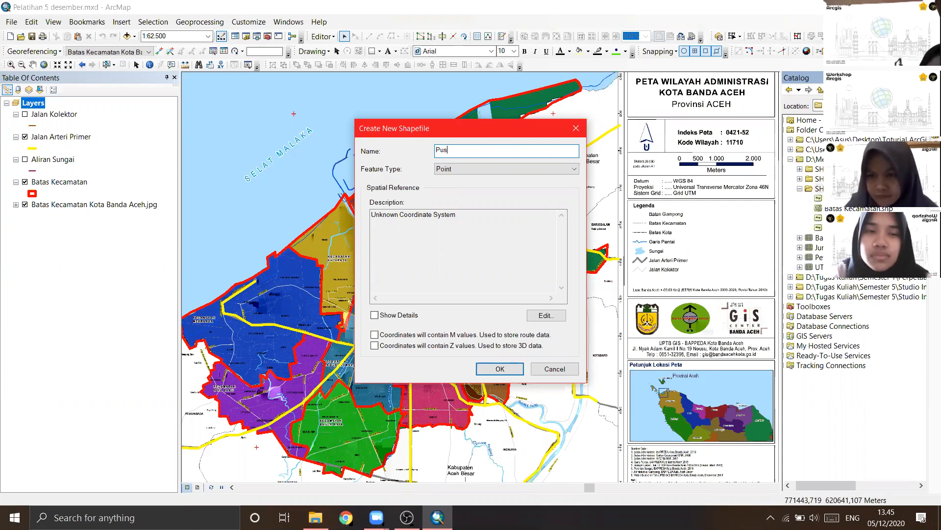
text(at Kota)
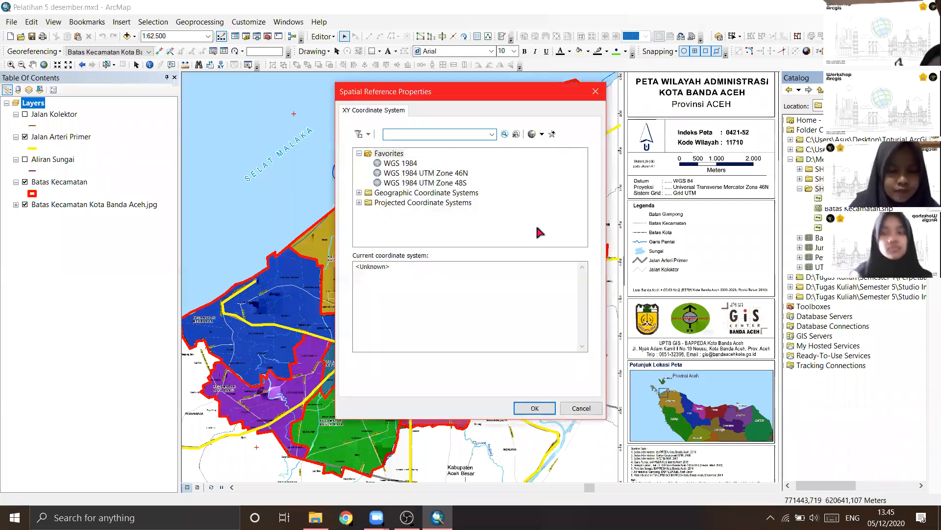
click(434, 174)
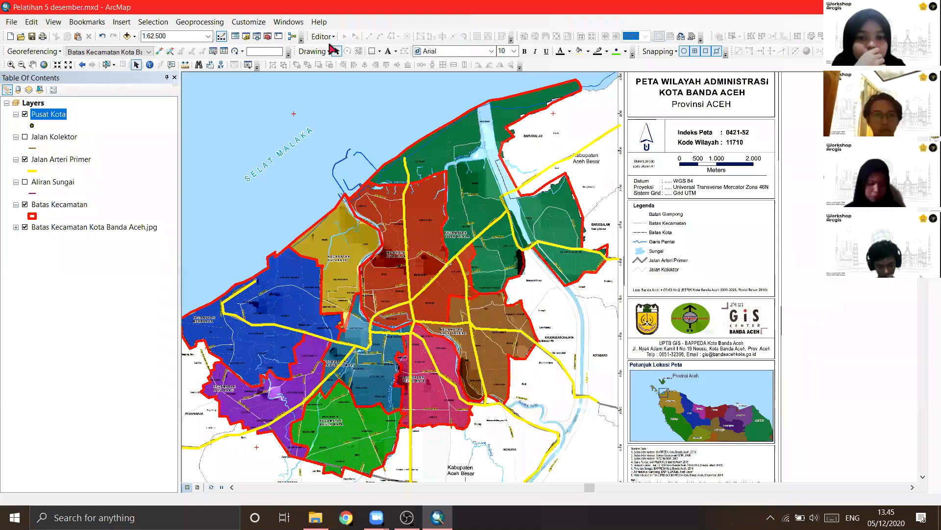
Step: Start an edit session and place a Pusat Kota point in Kopelma Darussalam, in the eastern part of Kecamatan Syiah Kuala
click(323, 36)
click(322, 49)
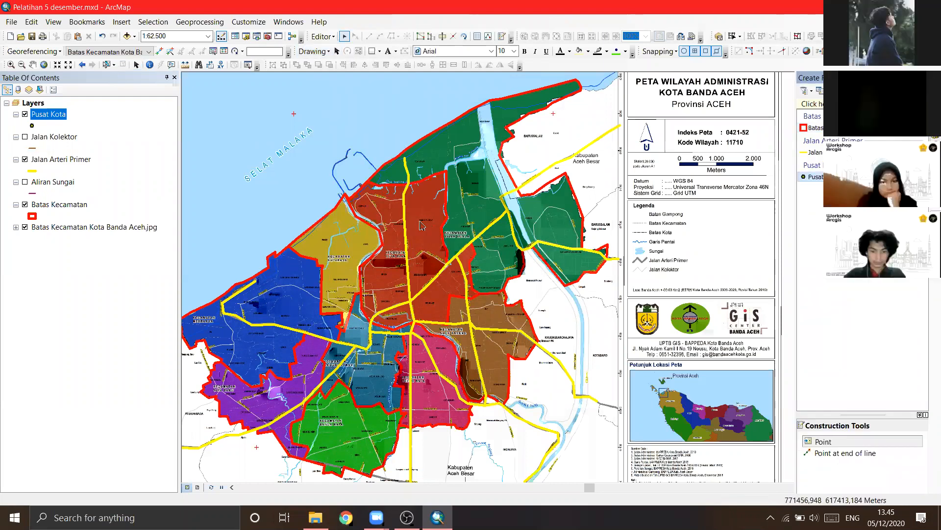
drag(478, 214, 420, 216)
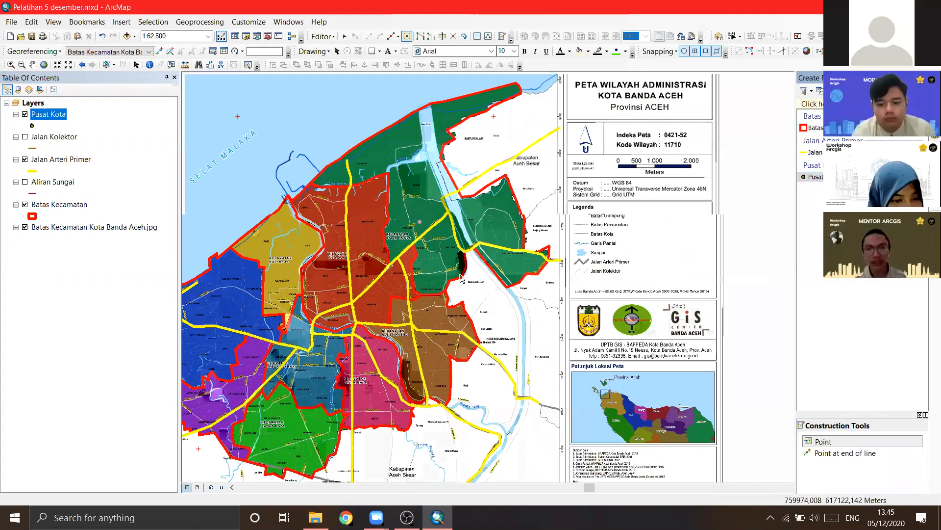
scroll(476, 267, up, 1)
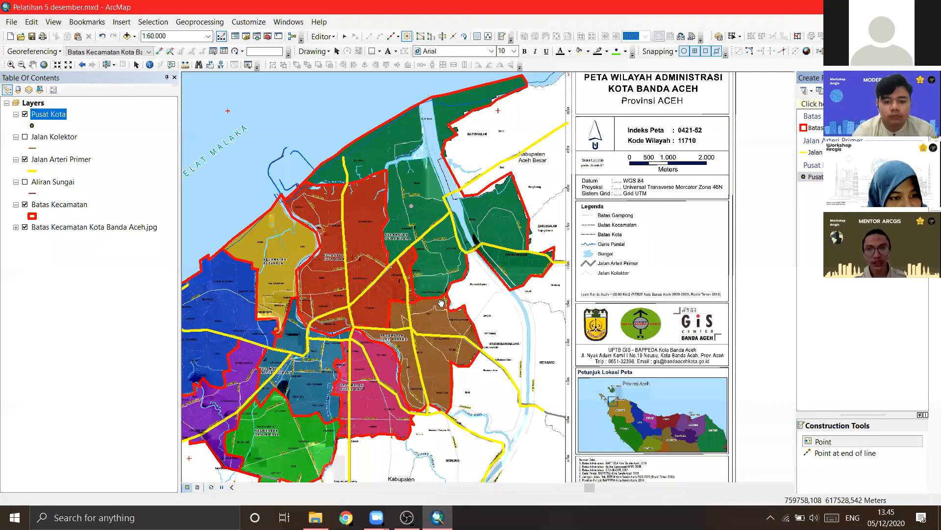
scroll(456, 297, up, 3)
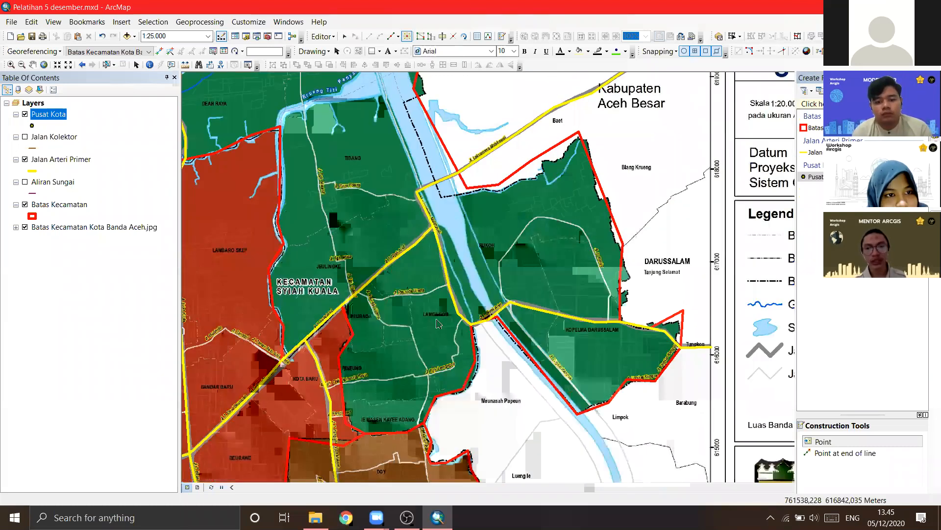
drag(435, 318, 432, 337)
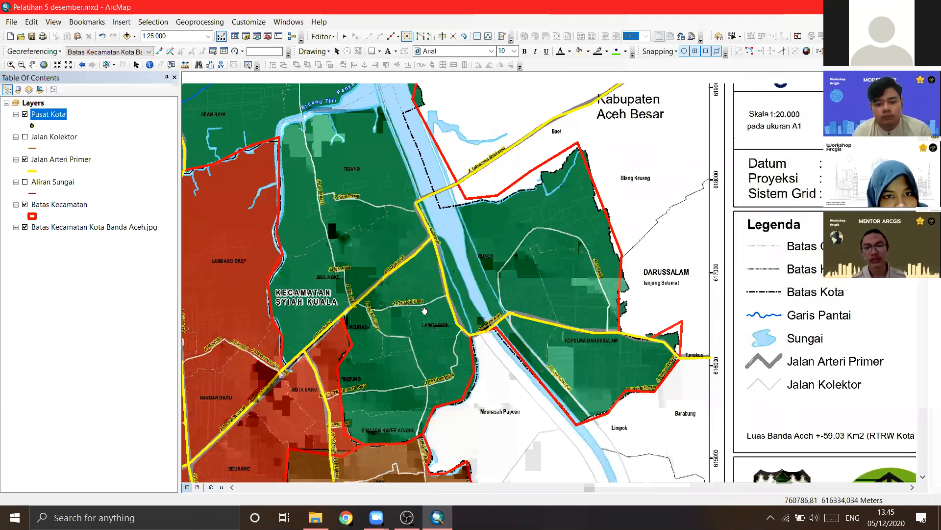
drag(428, 306, 410, 268)
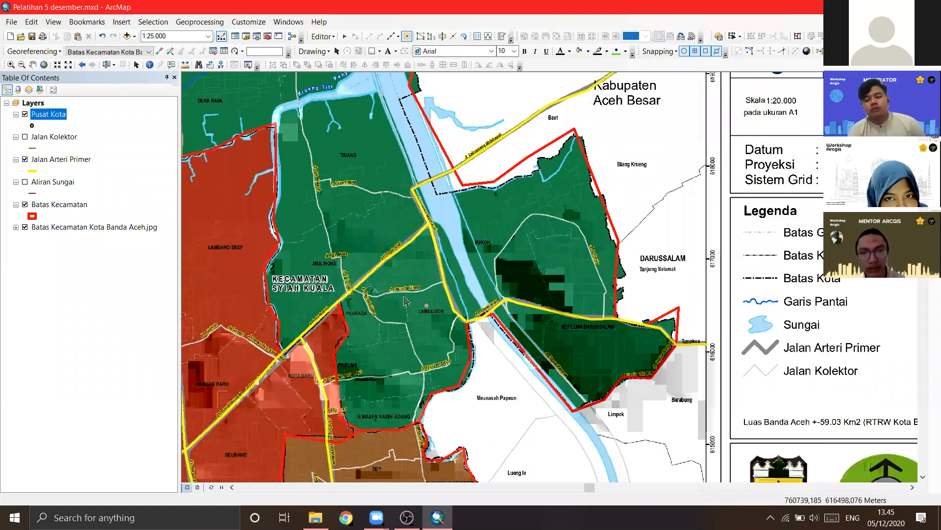
drag(400, 306, 389, 334)
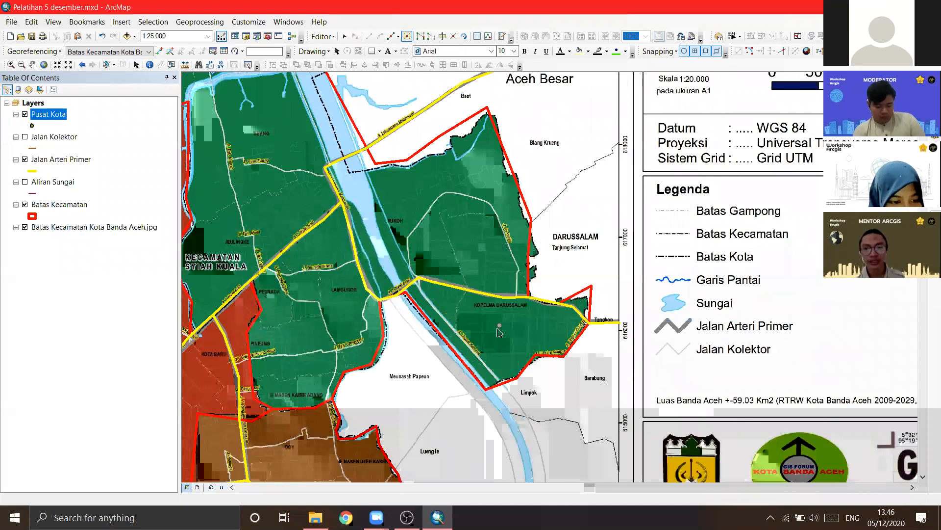
scroll(497, 327, down, 1)
scroll(510, 313, down, 2)
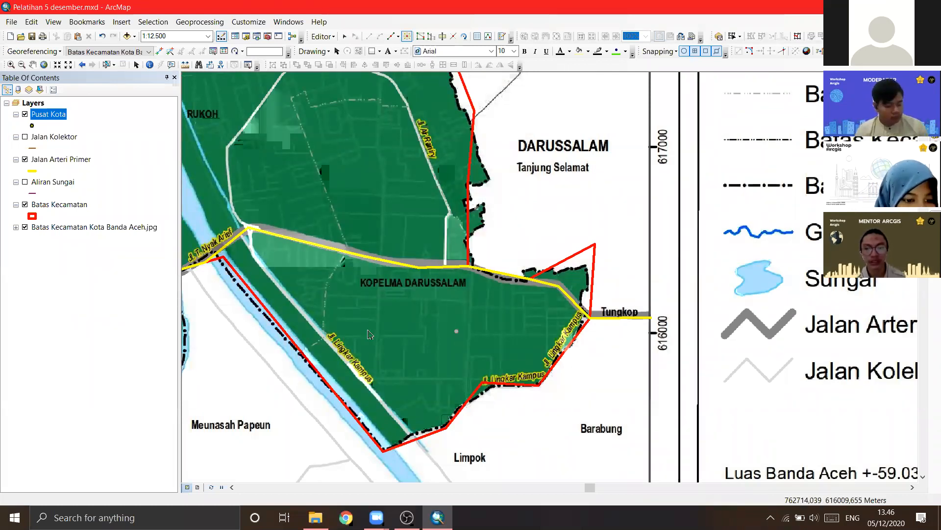
scroll(370, 334, down, 2)
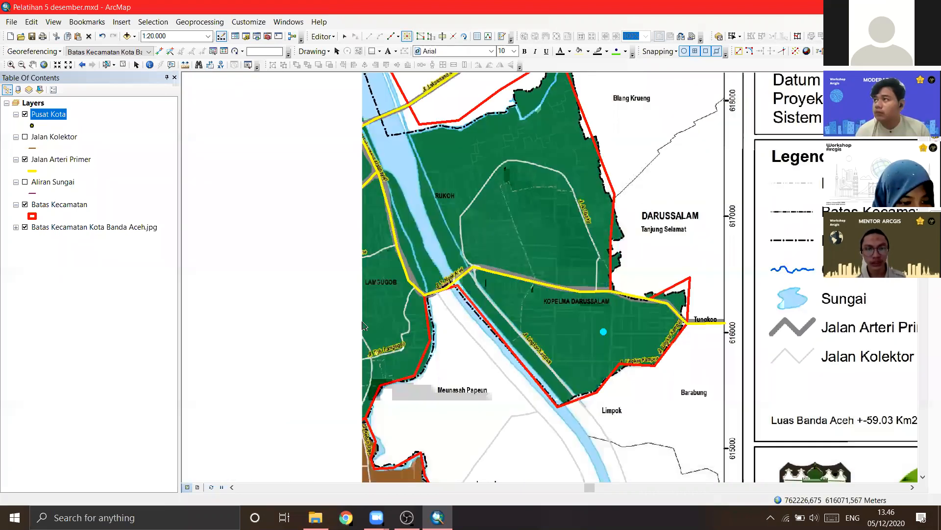
Step: Place a Pusat Kota point in Kecamatan Ulee Kareng, between the Lam Glumpang and Ceurih labels
drag(419, 362, 693, 261)
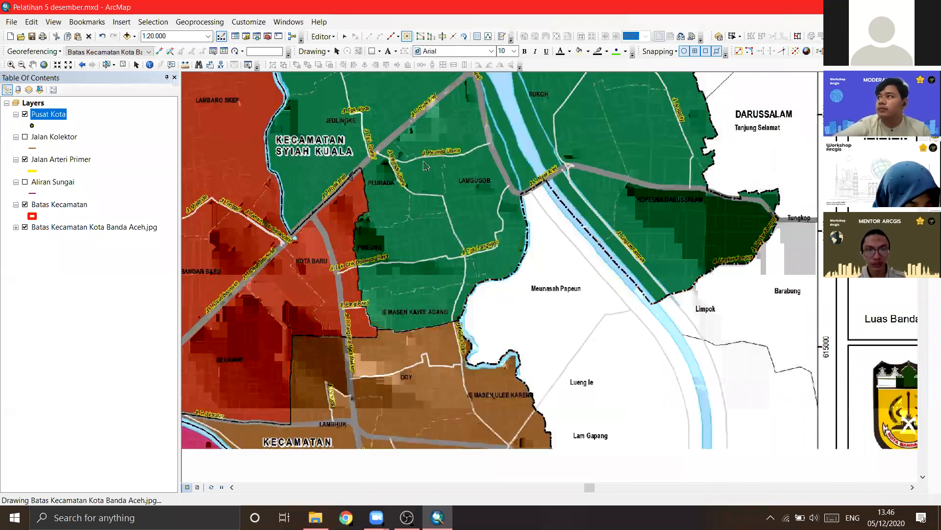
drag(421, 330, 424, 166)
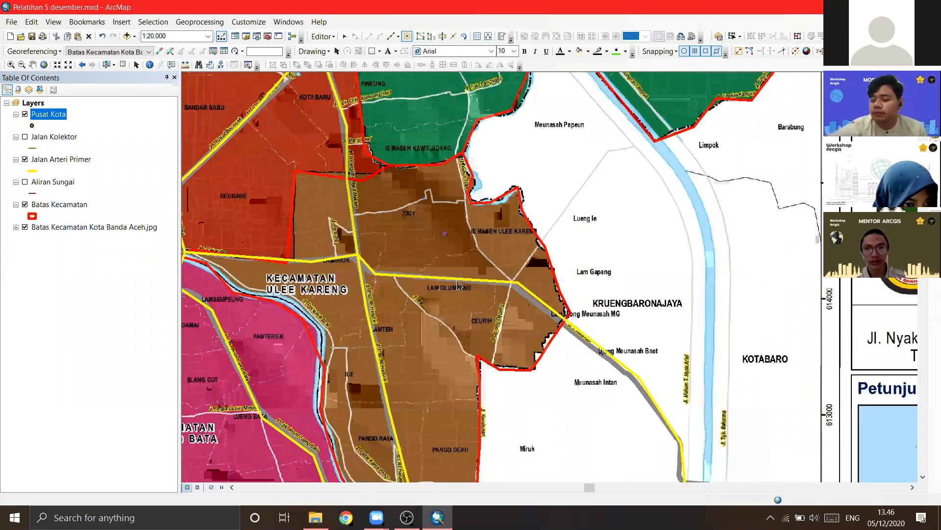
drag(444, 311, 444, 284)
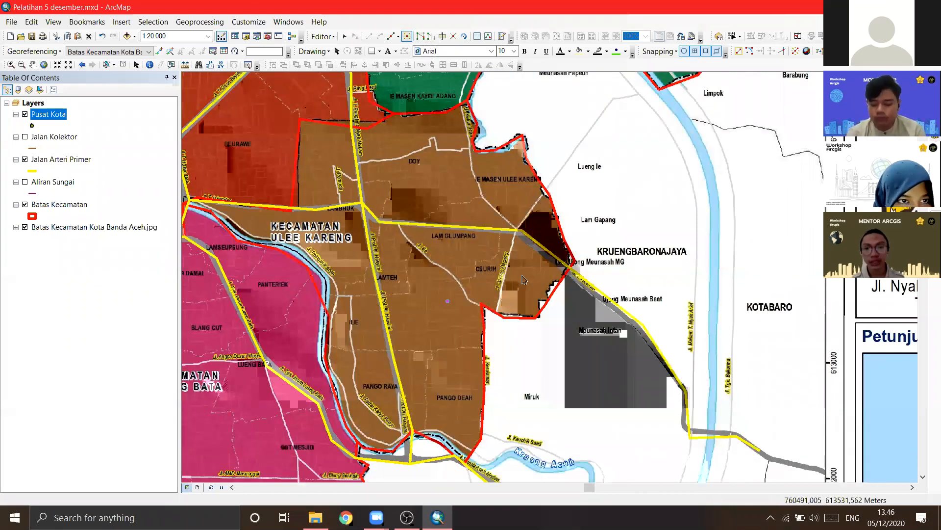
drag(517, 266, 522, 280)
scroll(523, 280, up, 1)
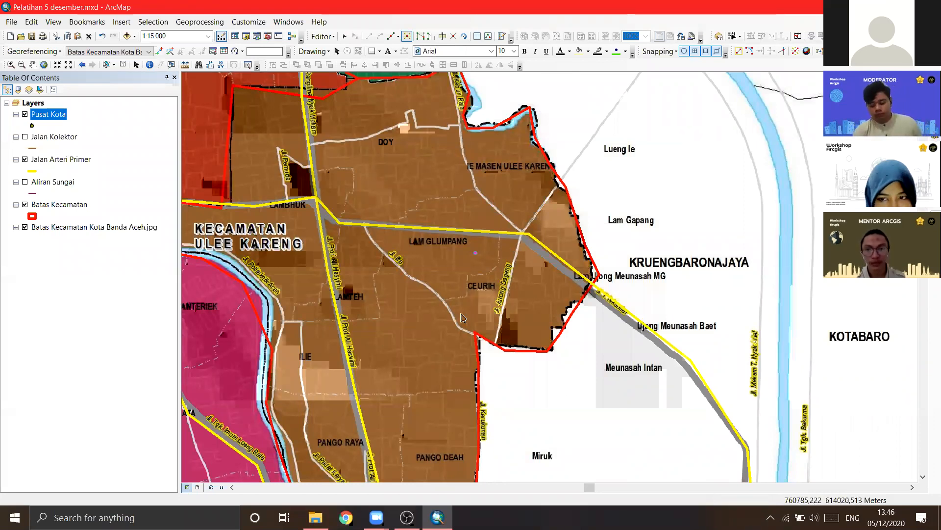
click(475, 253)
Step: Place a Pusat Kota point in Kecamatan Lueng Bata, at Batoh just west of the north-south arterial road
drag(401, 325, 506, 314)
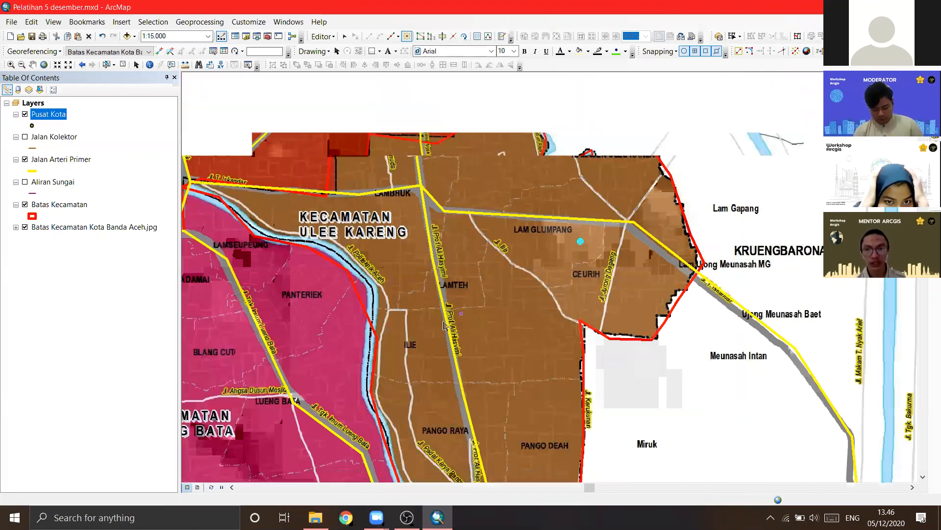
scroll(448, 320, up, 1)
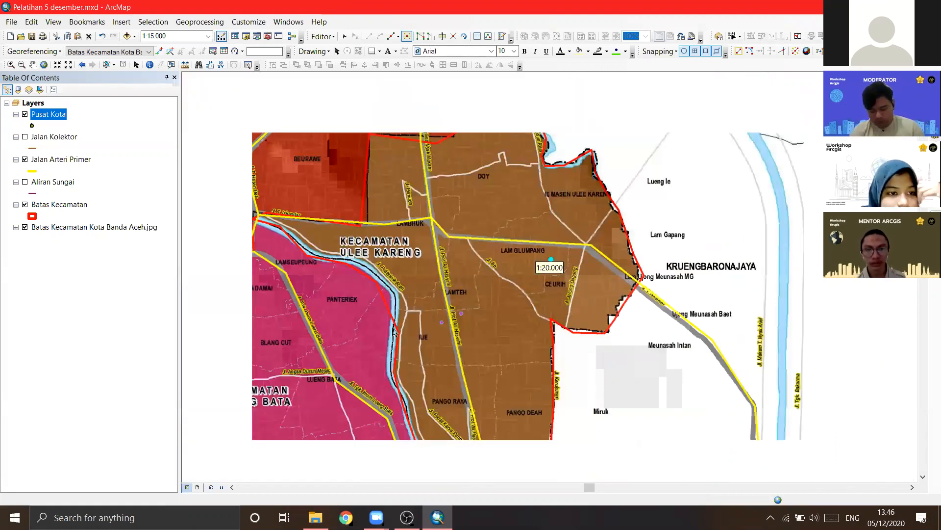
drag(412, 322, 479, 240)
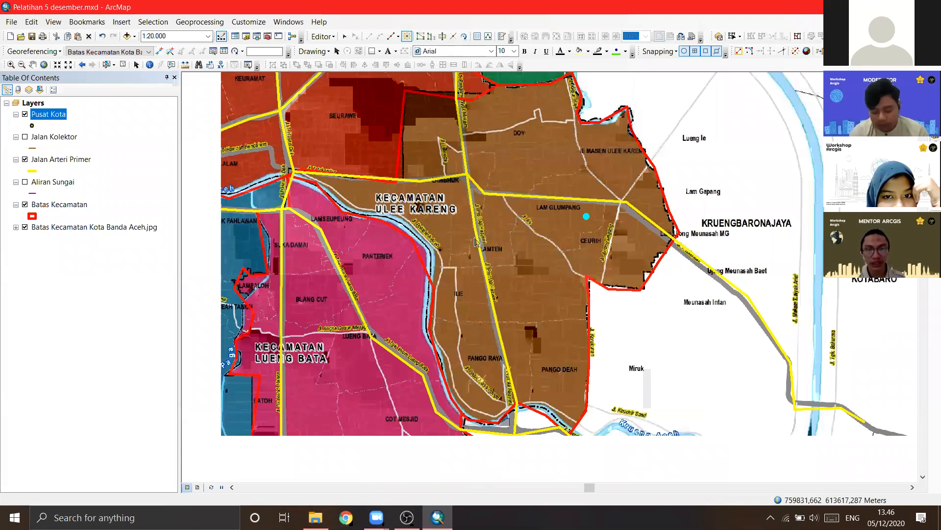
drag(447, 327, 475, 259)
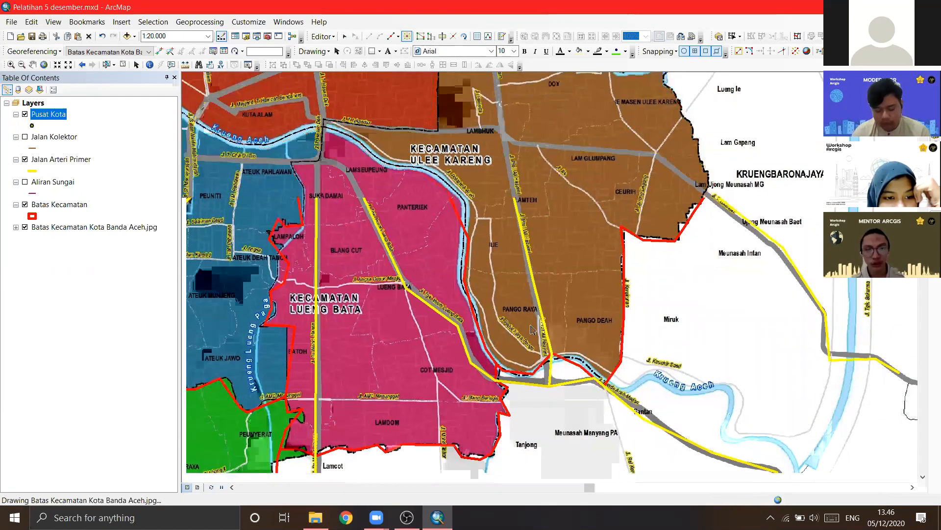
drag(494, 329, 533, 312)
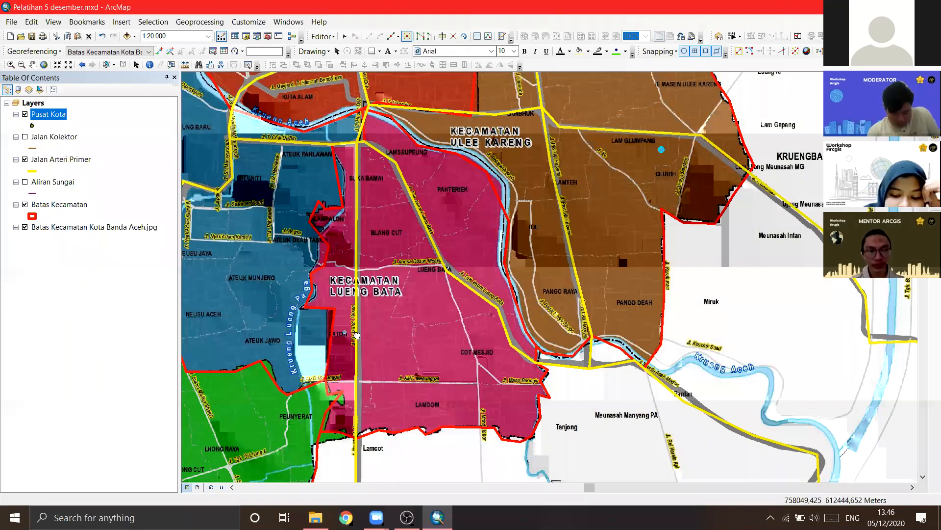
click(345, 332)
Step: Place Pusat Kota points at Neusu Aceh in Kecamatan Baiturrahman and at Mibo in Kecamatan Banda Raya
drag(357, 335, 446, 377)
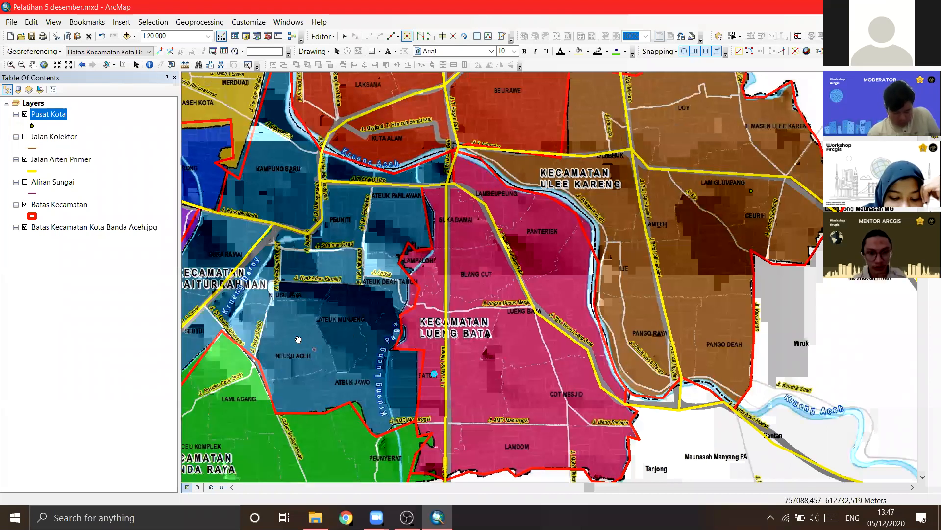
click(298, 339)
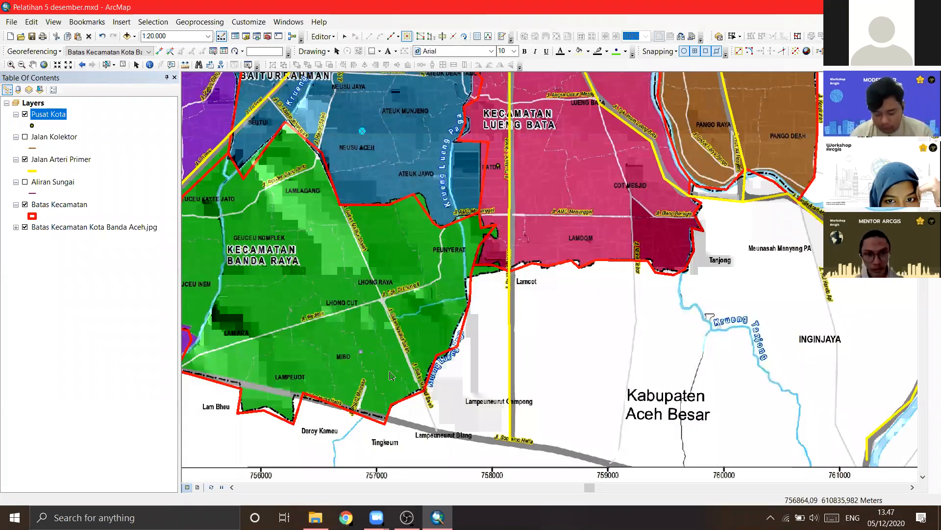
drag(344, 356, 389, 371)
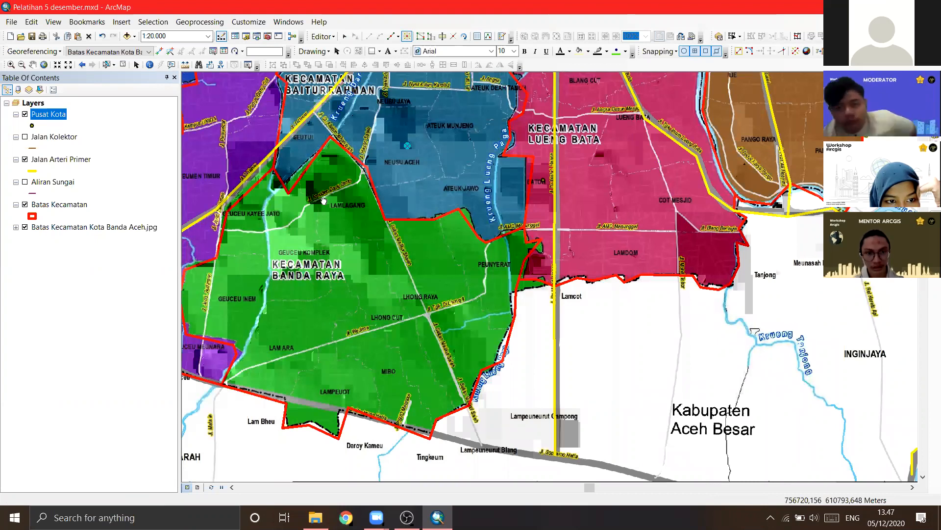
click(341, 339)
Step: Place a Pusat Kota point at Punge Blang Cut in Kecamatan Jaya Baru
drag(194, 165, 339, 355)
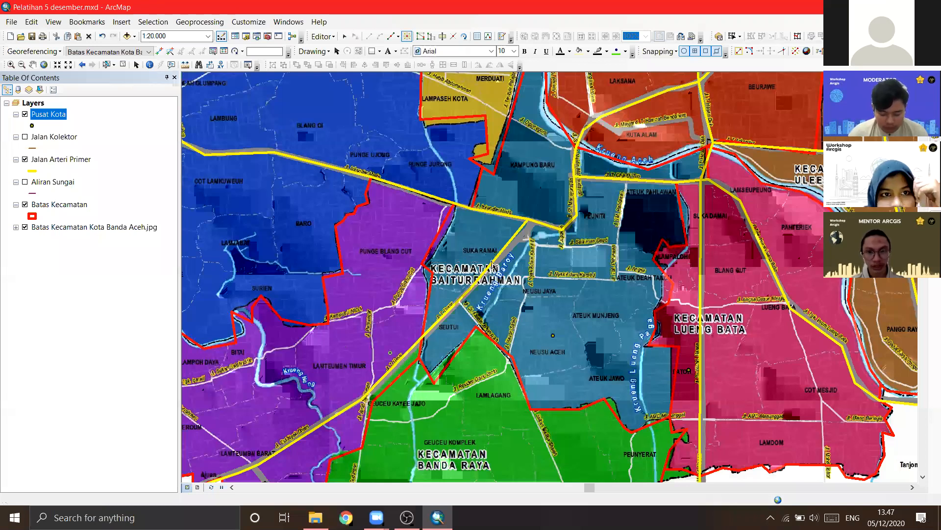
drag(348, 358, 466, 266)
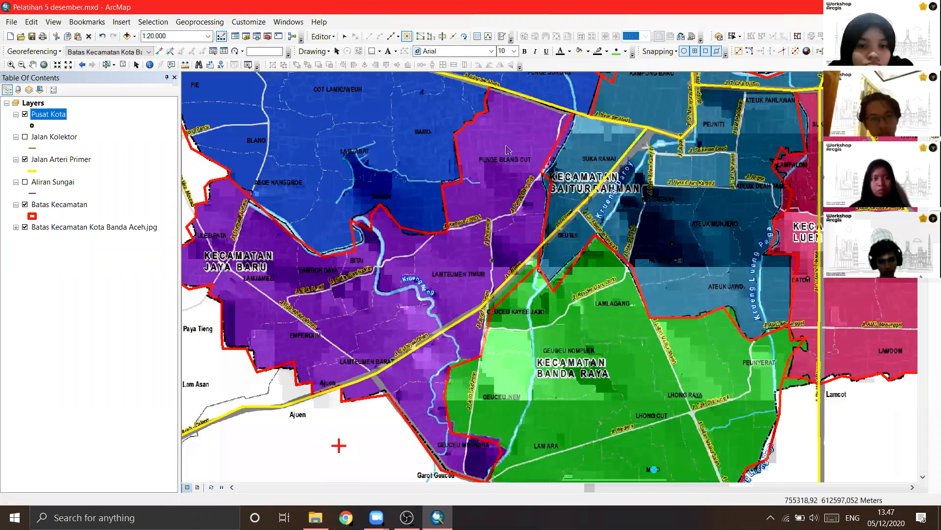
drag(526, 127, 500, 150)
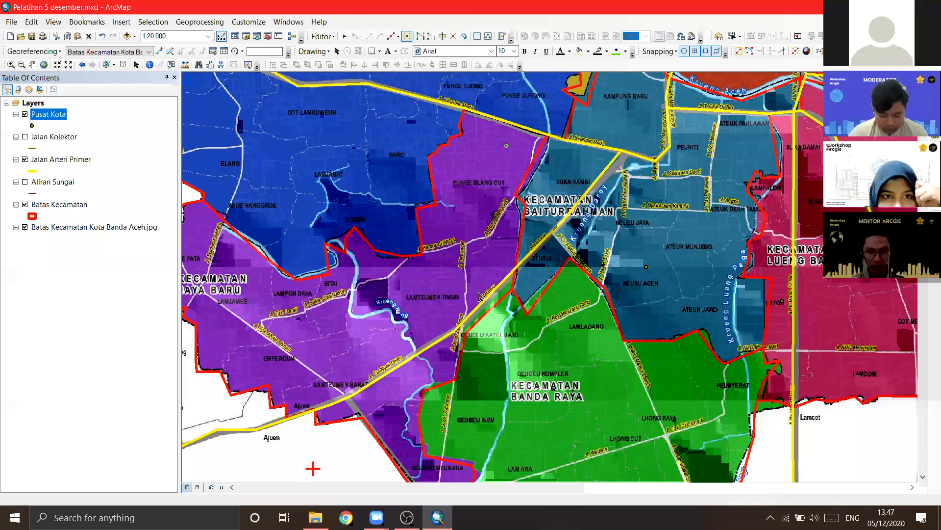
Step: Place Pusat Kota points at Lambung in Kecamatan Meuraksa and at Keudah in Kecamatan Kutaraja
drag(404, 126, 492, 288)
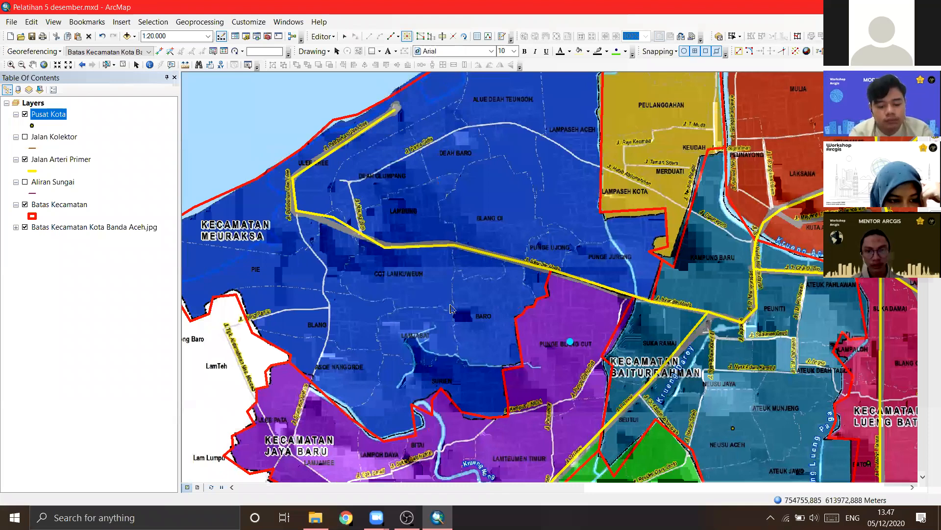
drag(451, 305, 438, 326)
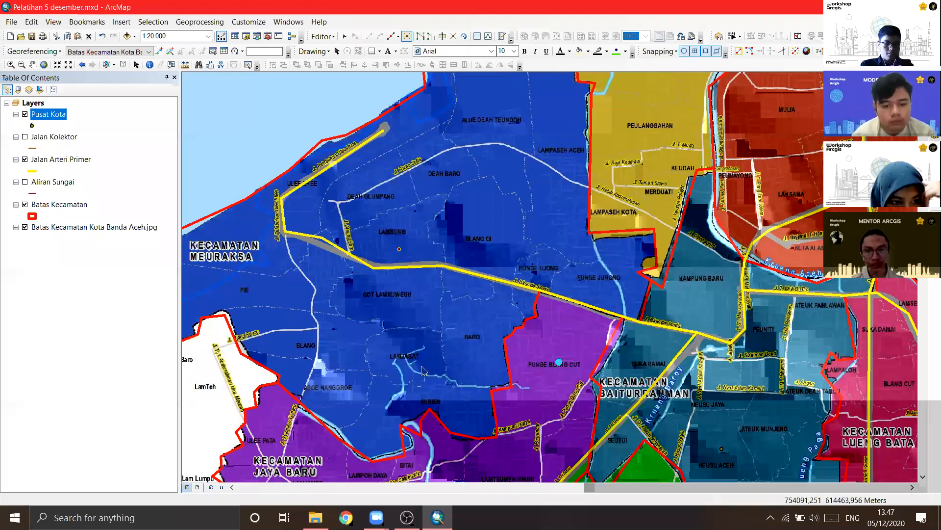
drag(478, 258, 452, 346)
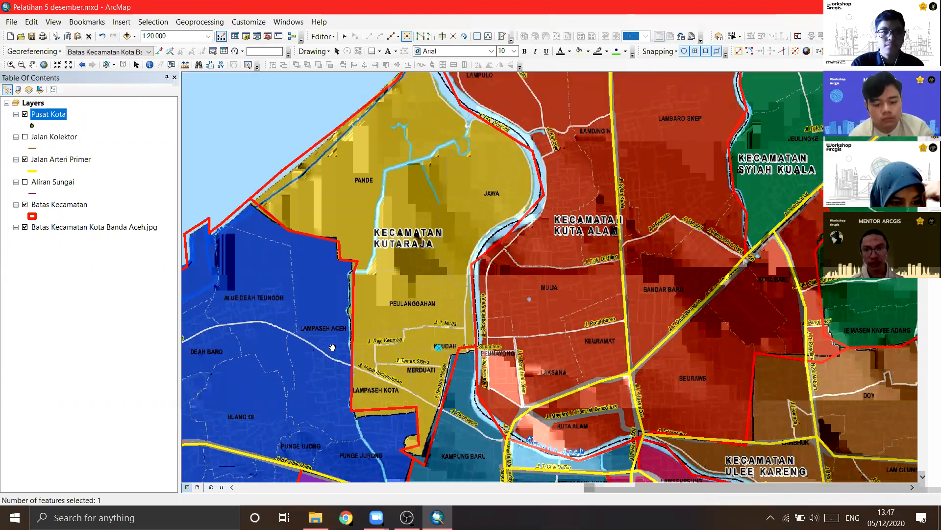
Step: Place a Pusat Kota point in Kecamatan Kuta Alam, just northeast of the Kuta Alam label and west of the north-south arterial road
drag(382, 324, 337, 306)
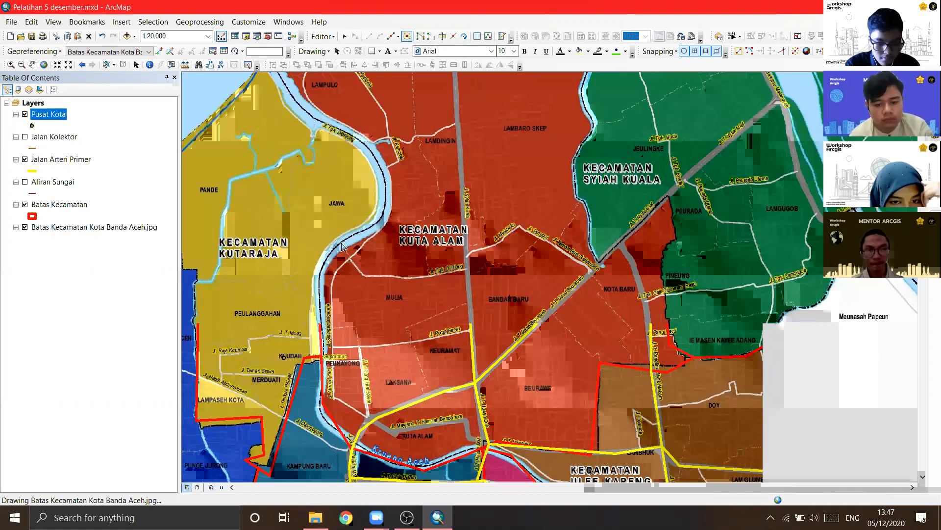
scroll(341, 246, down, 1)
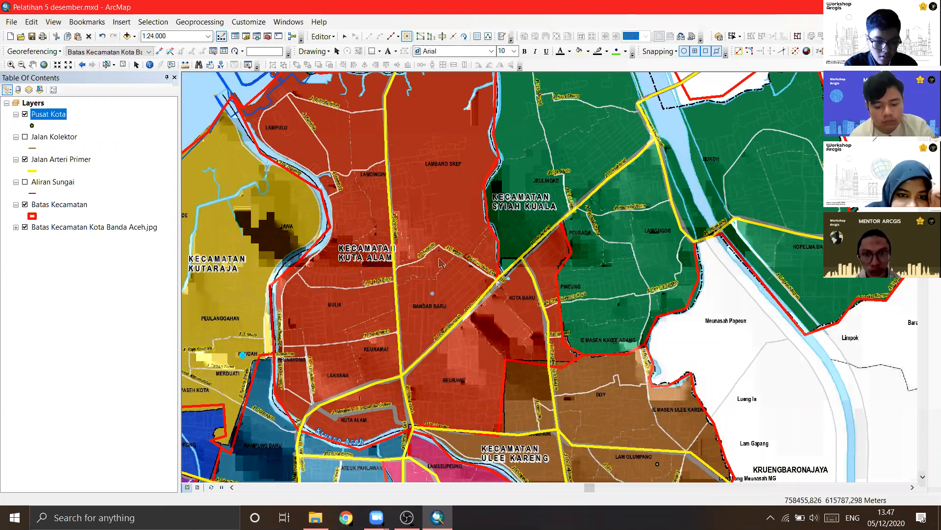
drag(472, 236, 475, 239)
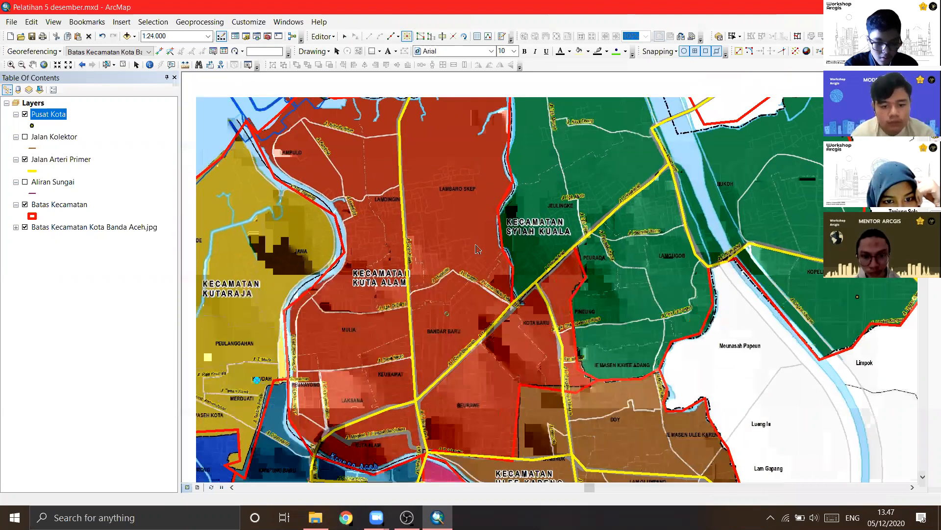
drag(478, 249, 478, 250)
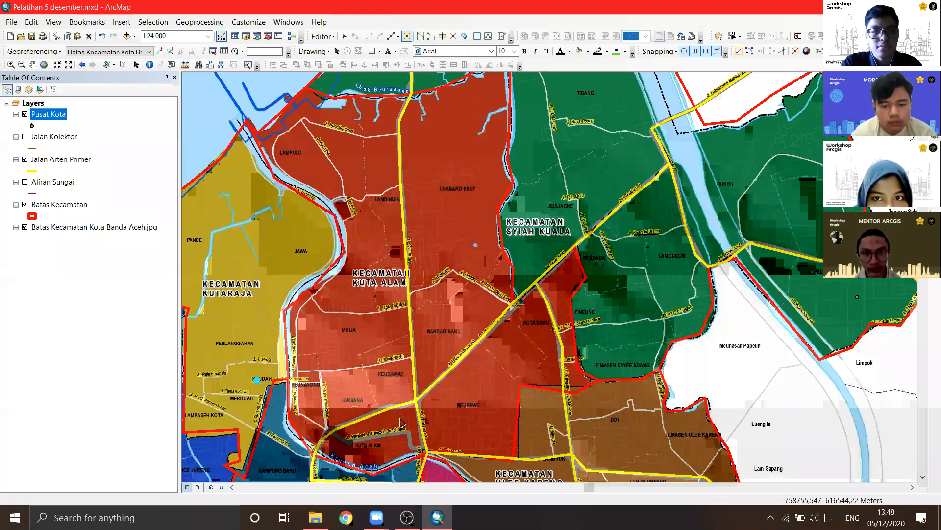
click(401, 421)
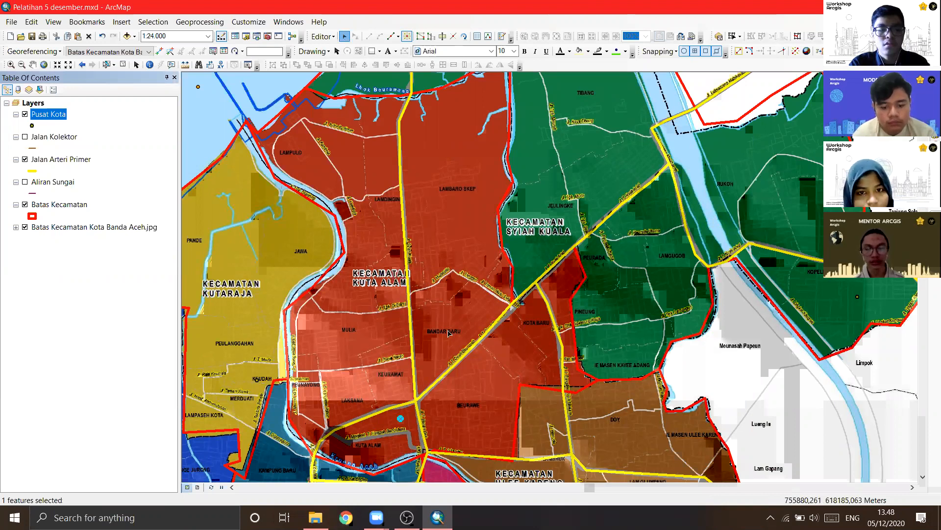
click(446, 354)
Step: Review the Pusat Kota attribute table, select the record with FID 0 to locate it on the map, and close the table
scroll(423, 343, down, 2)
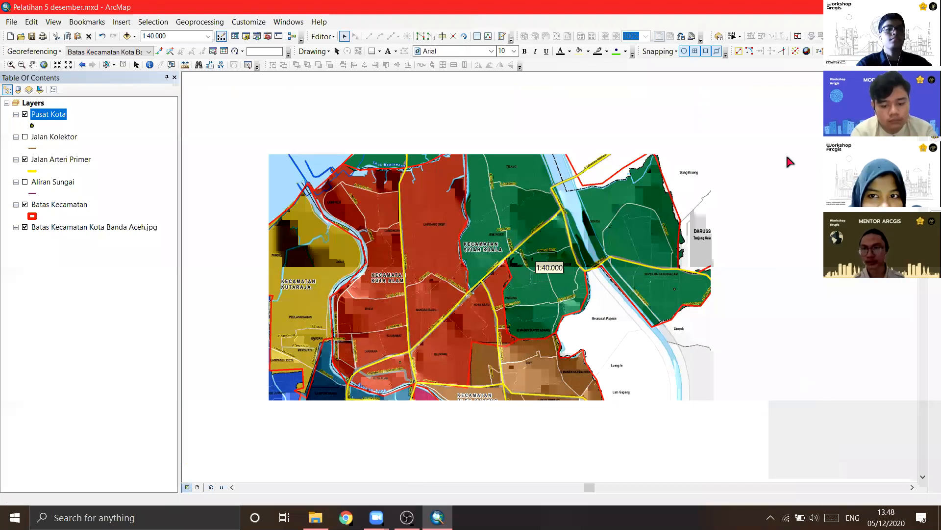
click(407, 518)
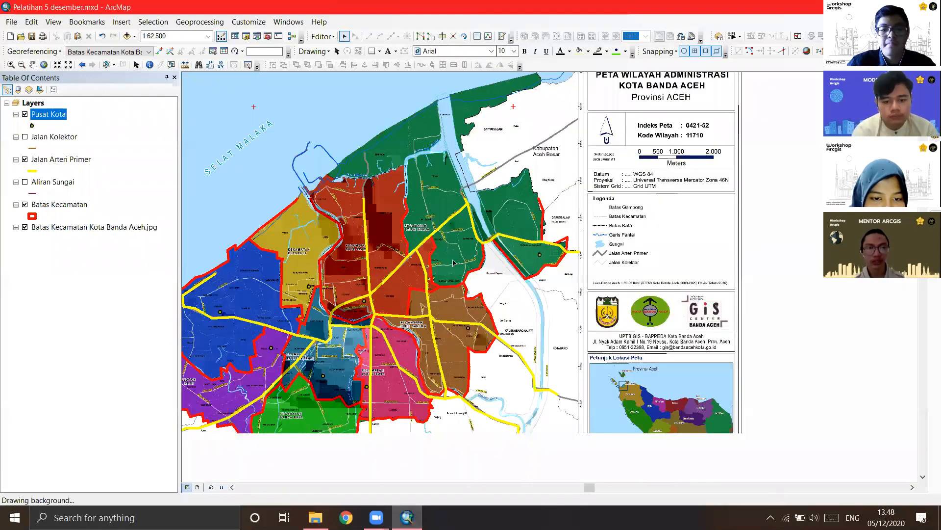
right_click(49, 116)
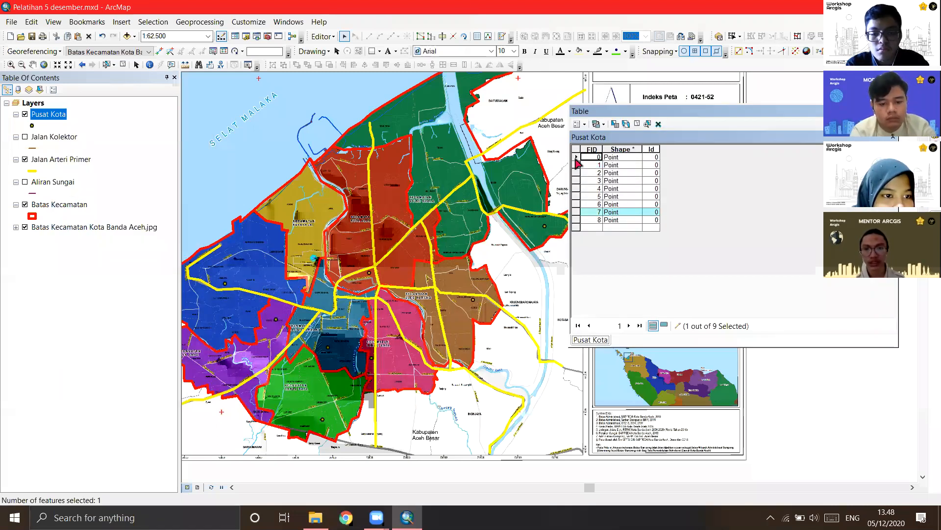
click(576, 159)
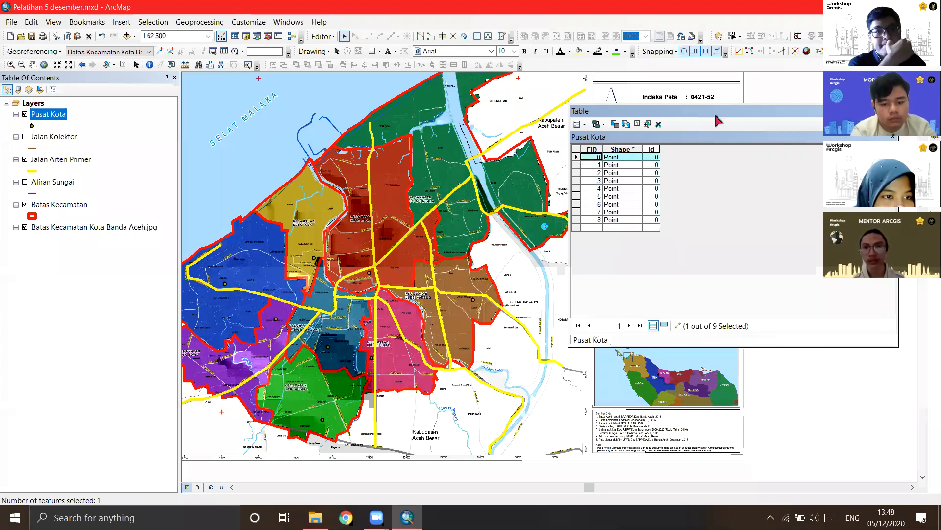
drag(661, 143, 655, 172)
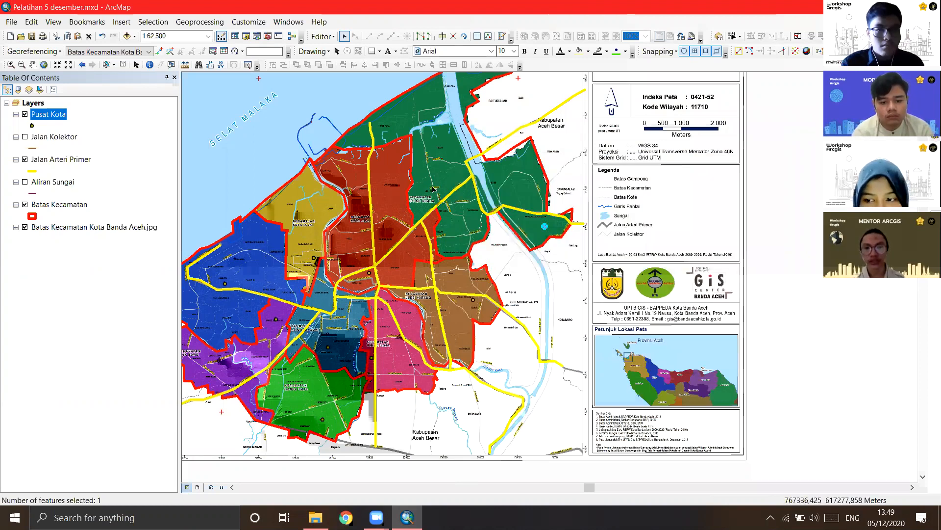
Step: Hide the Batas Kecamatan Kota Banda Aceh.jpg raster and the Pusat Kota layer
scroll(439, 232, down, 2)
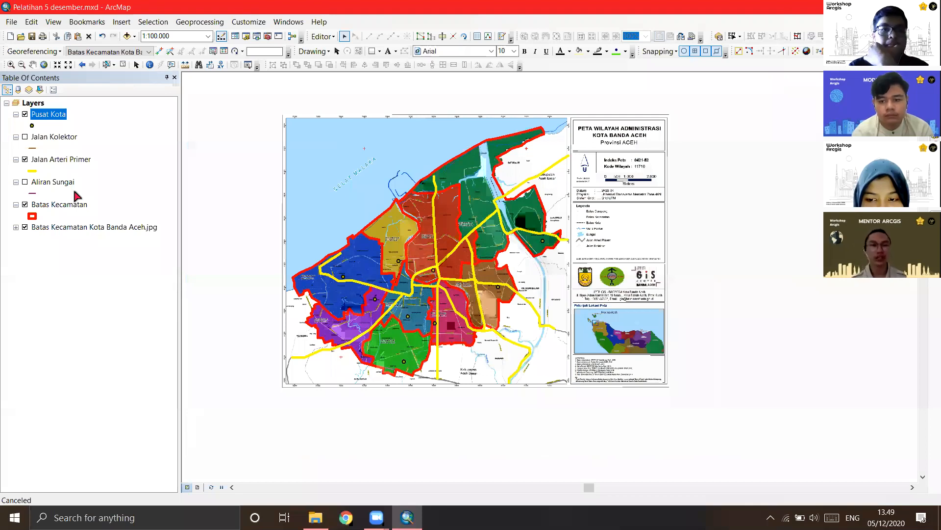
click(25, 228)
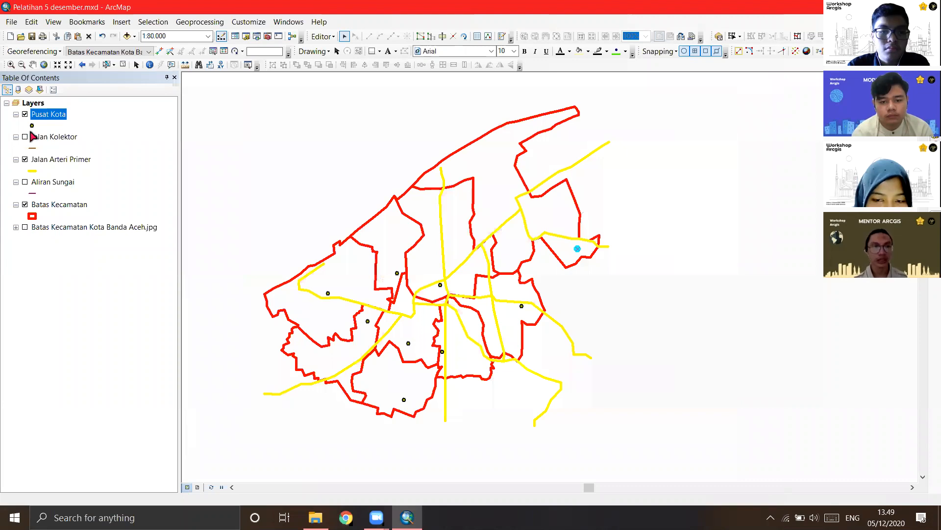
click(25, 114)
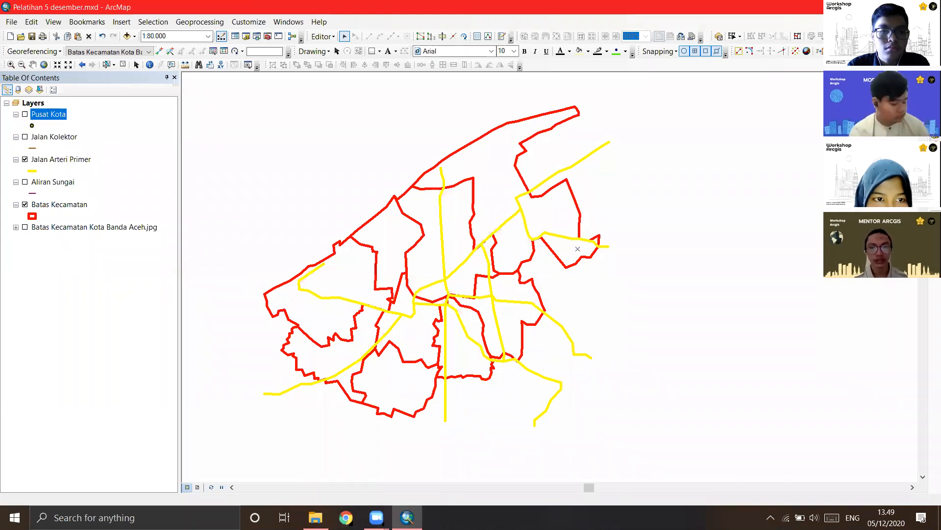
drag(510, 203, 517, 183)
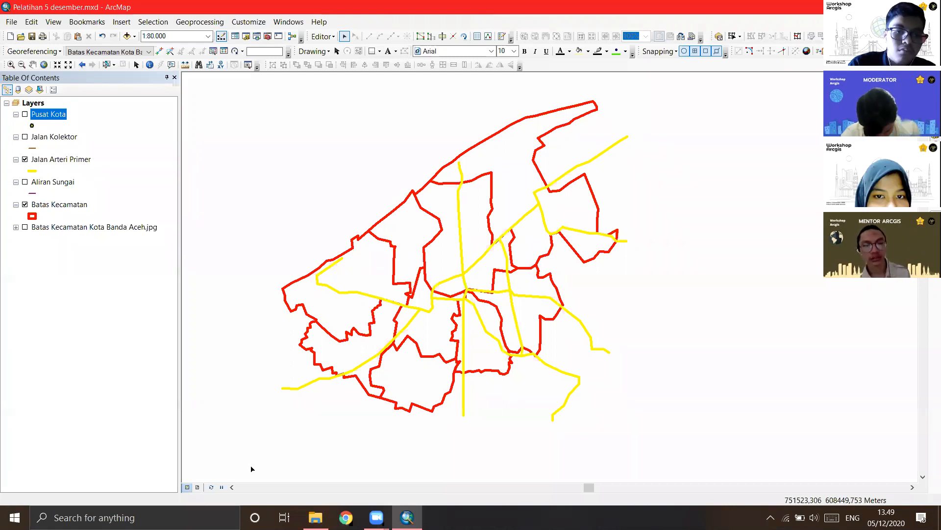
Step: Switch from the data view to the layout view, showing the whole page
click(197, 487)
click(186, 487)
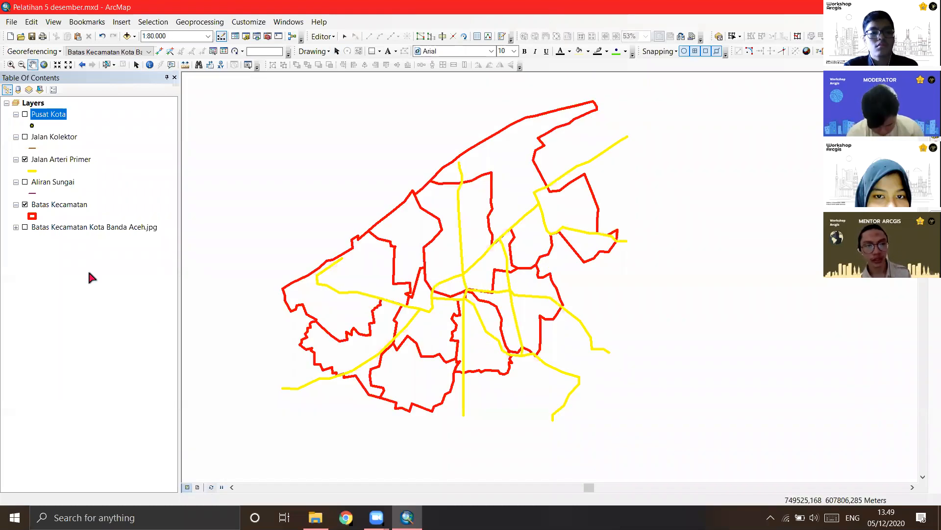
click(25, 227)
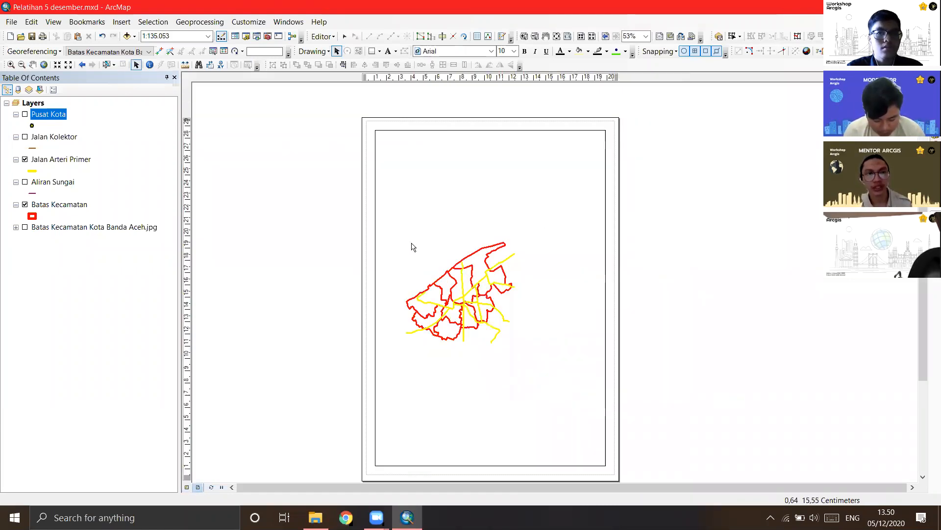
scroll(554, 272, up, 1)
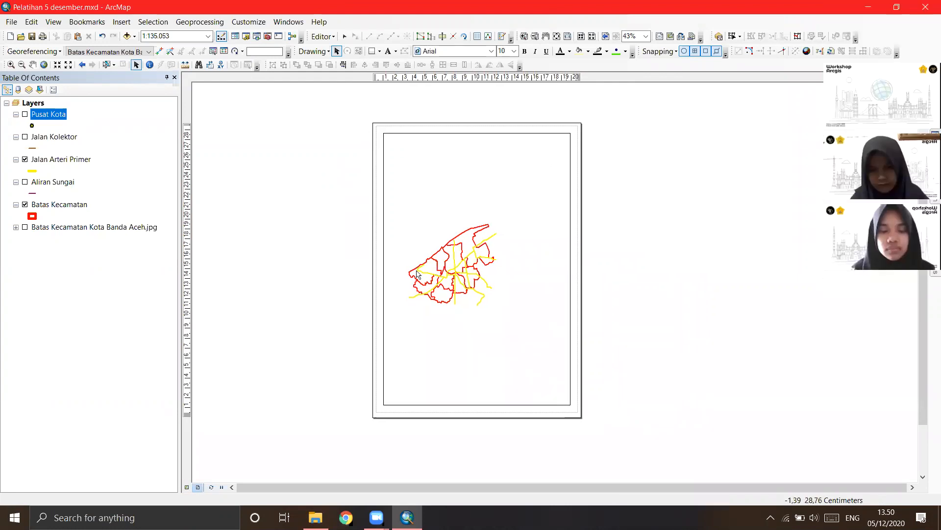
Step: Open the page and print setup and set the paper size to A3 (Scaled)
click(12, 22)
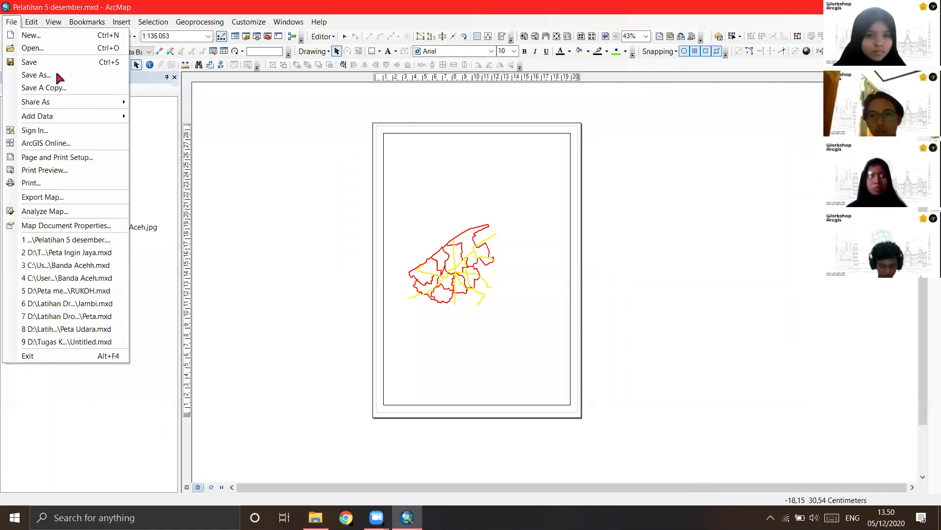
click(77, 158)
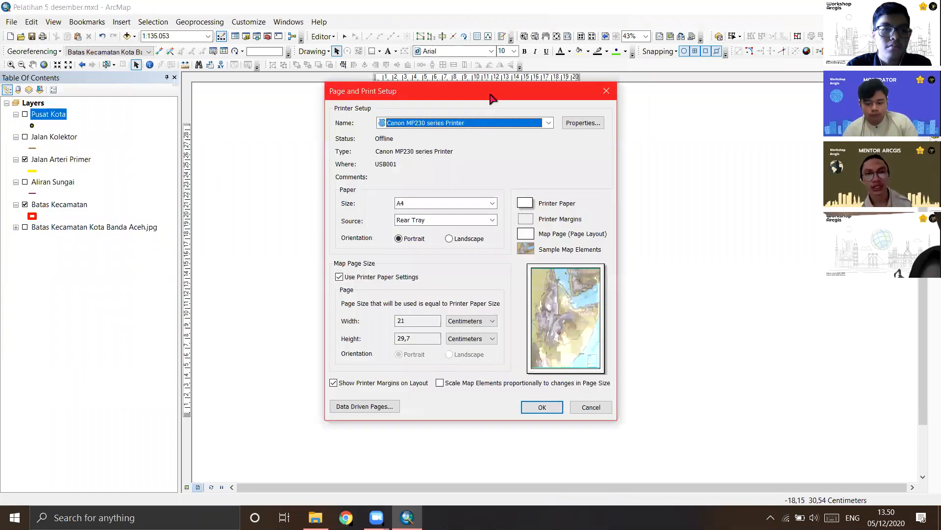
drag(514, 90, 592, 81)
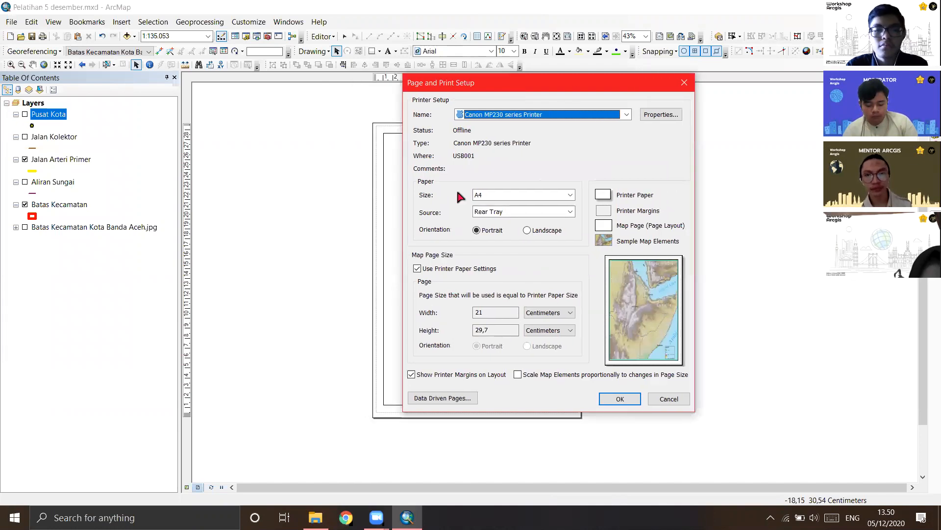
click(570, 195)
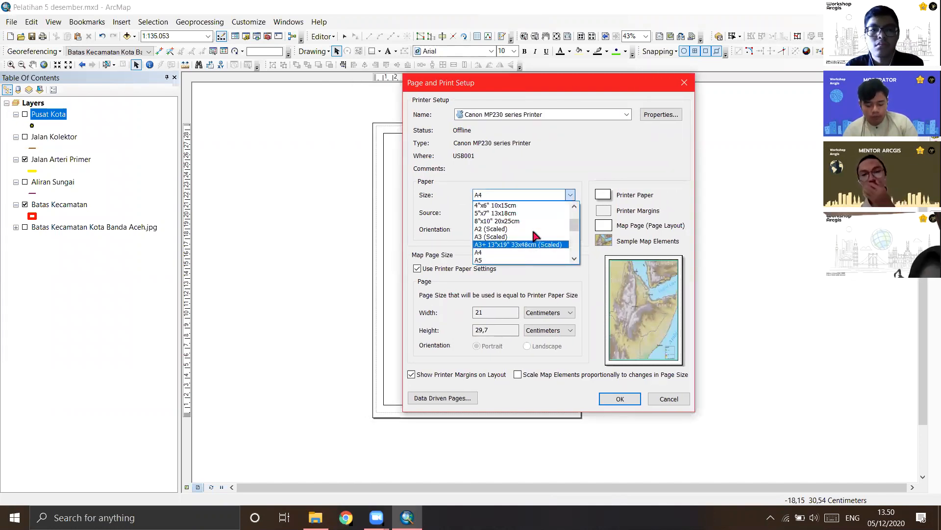
scroll(528, 237, down, 4)
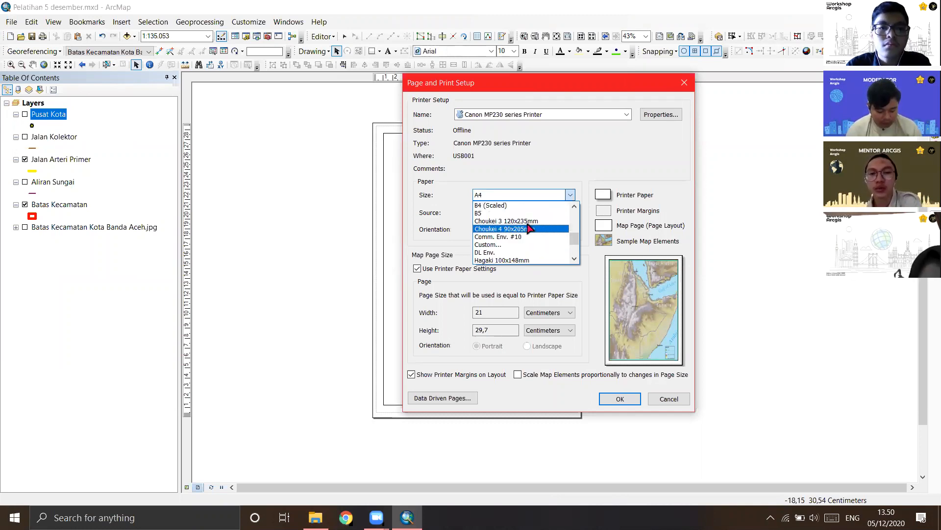
scroll(520, 230, up, 4)
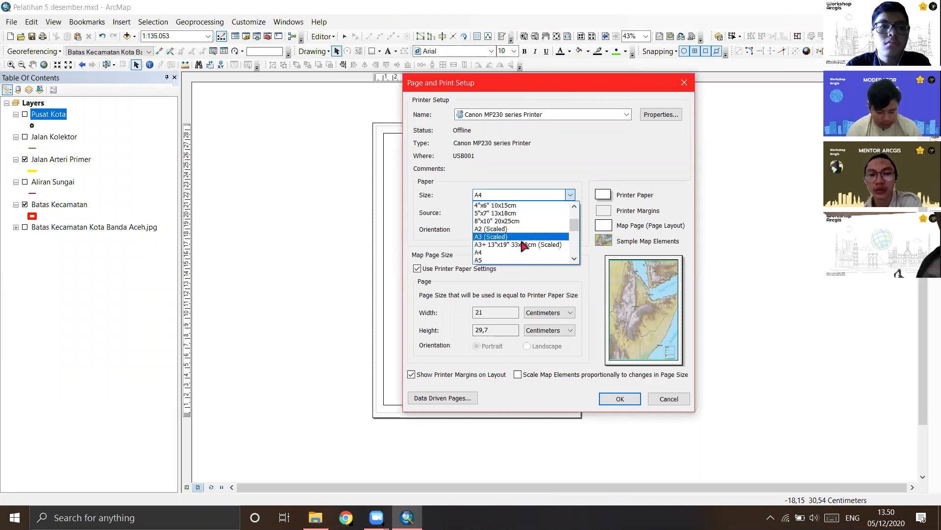
click(521, 236)
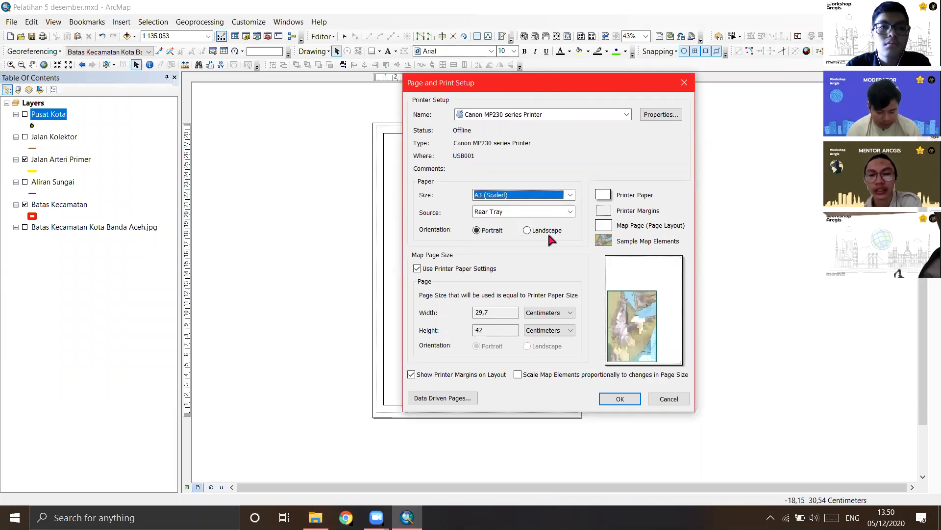
Step: Compare the portrait and landscape orientations for the A3 paper and set it to Landscape
click(538, 232)
click(496, 232)
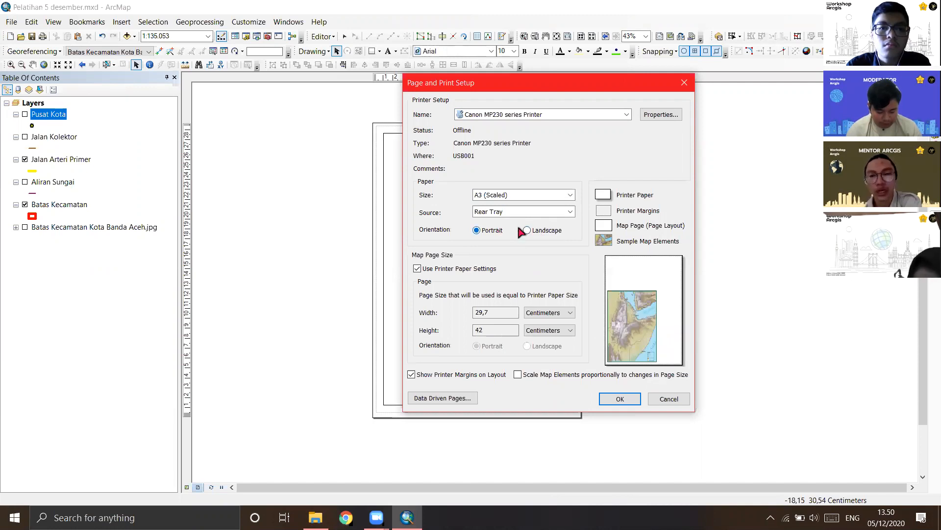
click(552, 234)
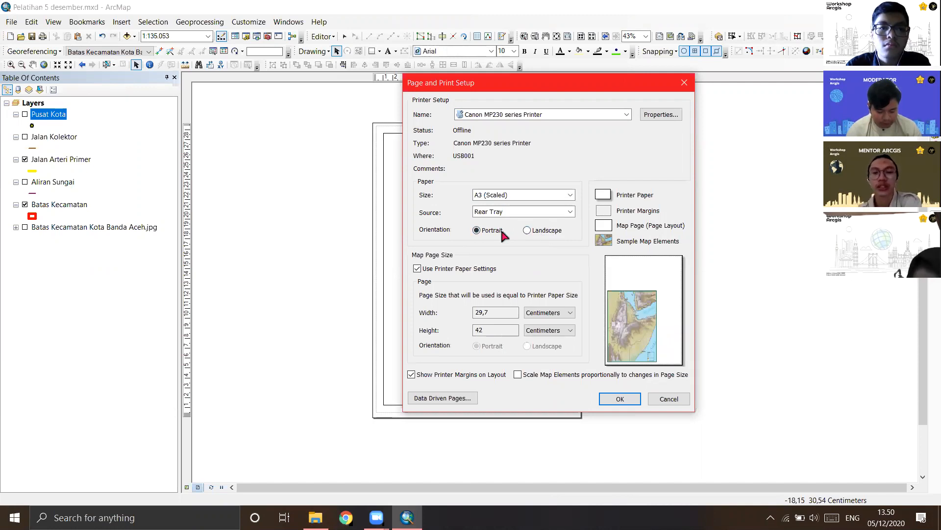
click(501, 231)
key(Right)
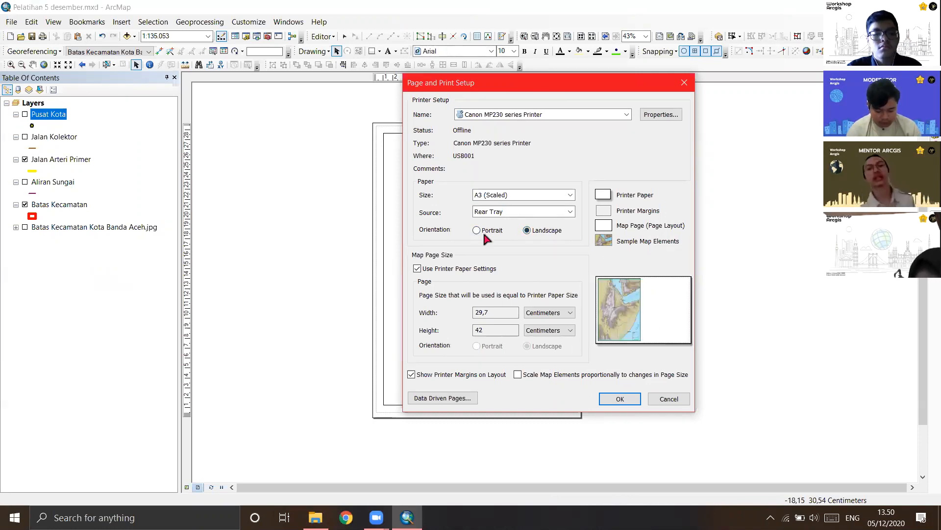
click(484, 231)
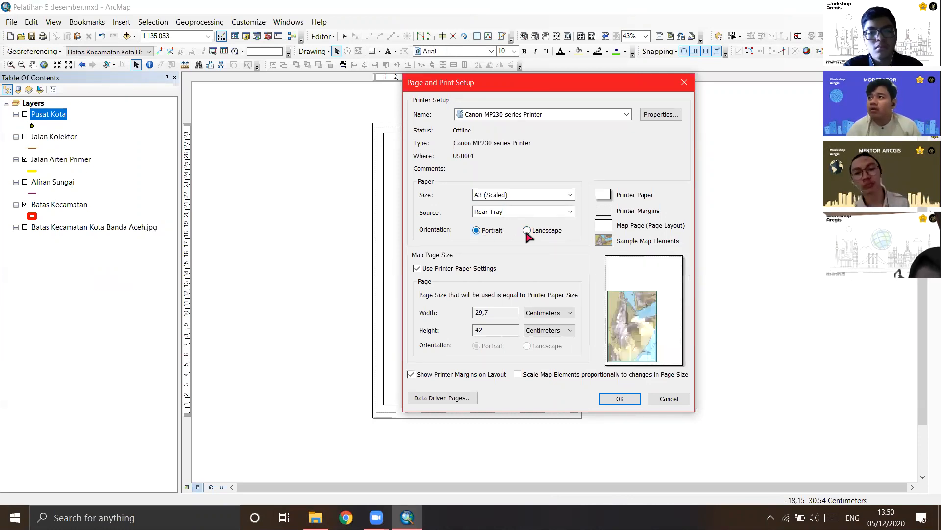
click(527, 231)
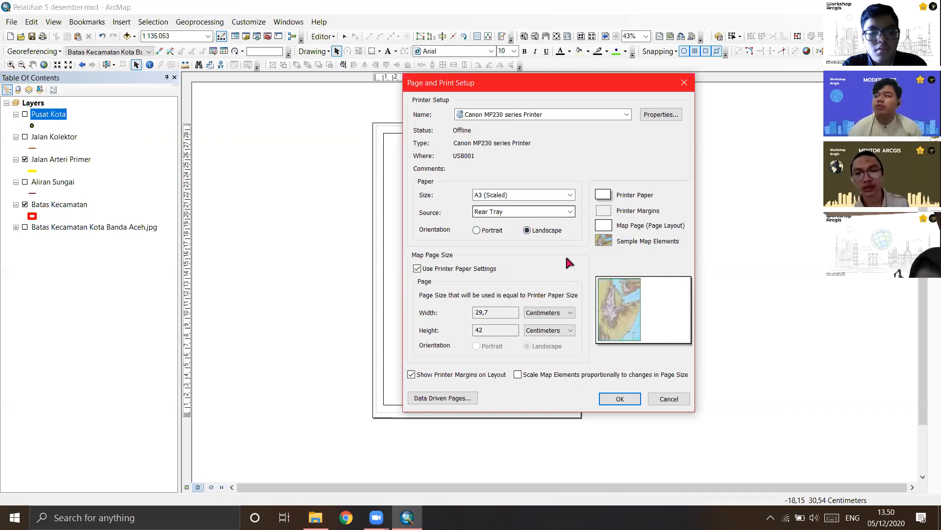
Step: Keep the A3 paper in Landscape orientation and apply the page and print setup
click(484, 230)
click(541, 231)
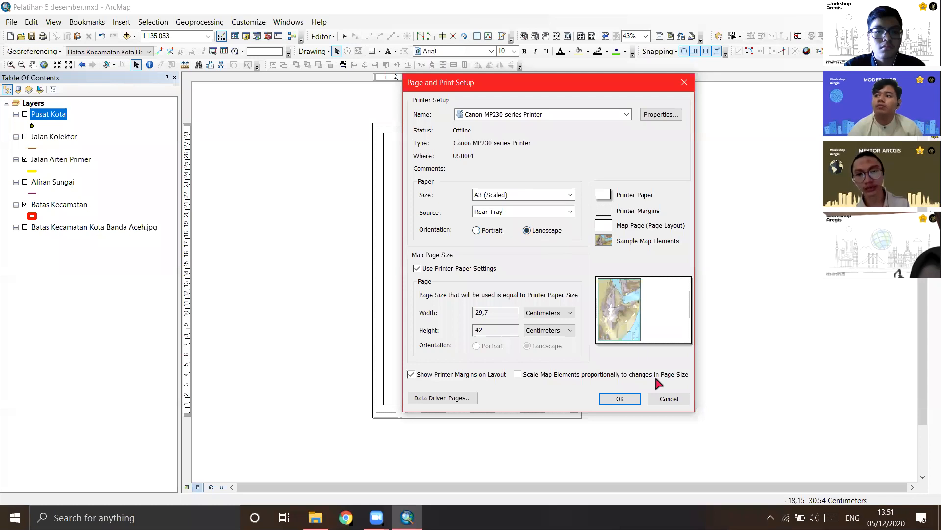
click(652, 397)
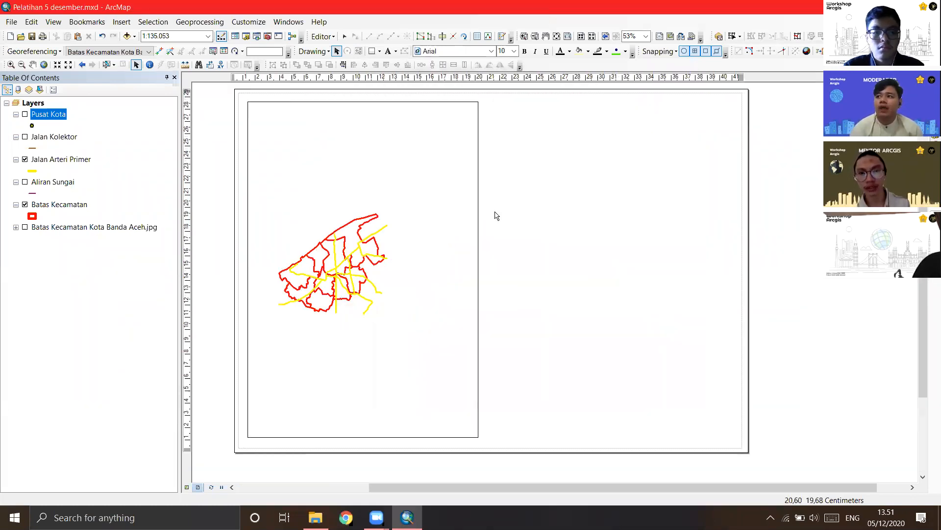
Step: Resize the data frame by its left, lower and right edges, leaving space around it and a wider gap at the page's right side
scroll(497, 216, down, 2)
scroll(497, 216, up, 1)
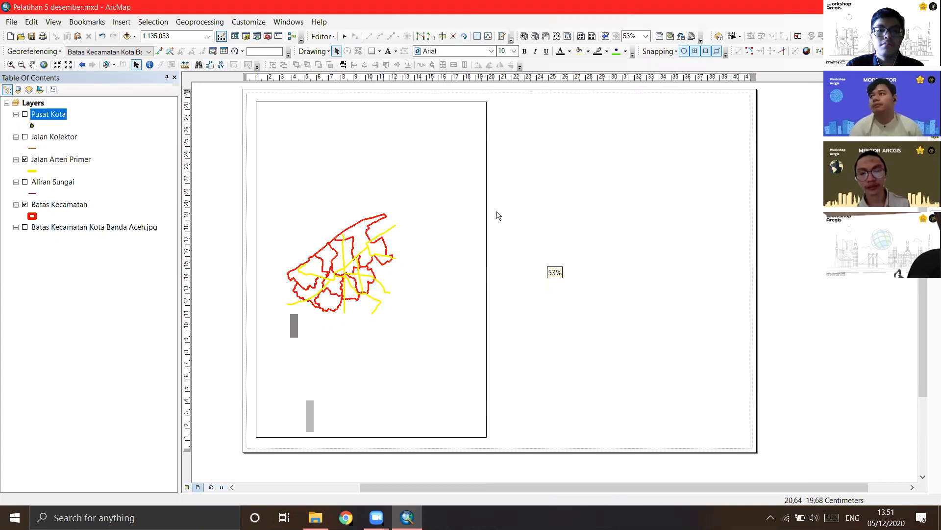
scroll(509, 225, up, 1)
click(382, 264)
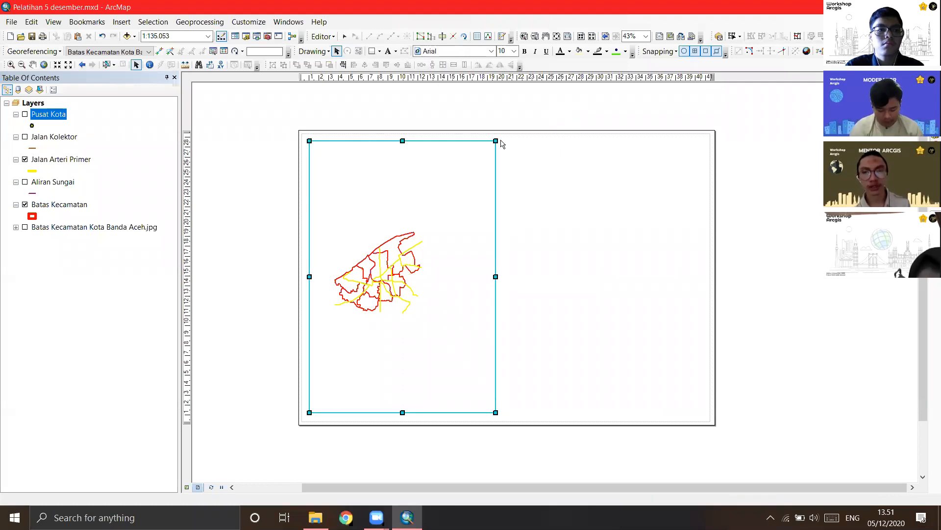
drag(311, 276, 345, 277)
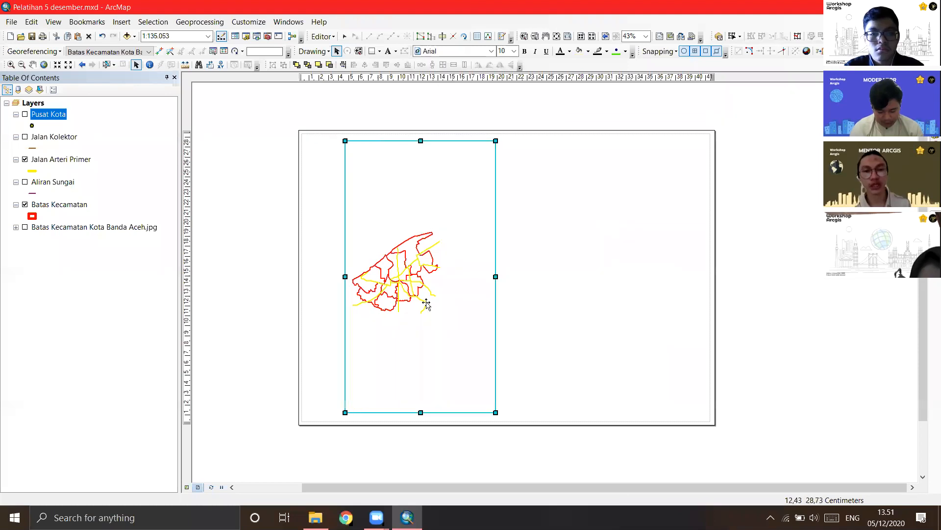
drag(425, 375, 423, 412)
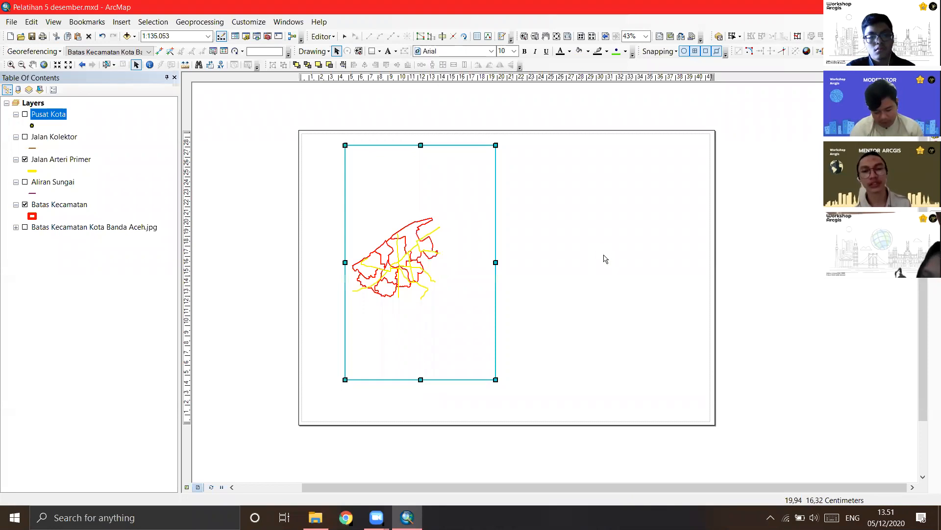
drag(606, 259, 605, 261)
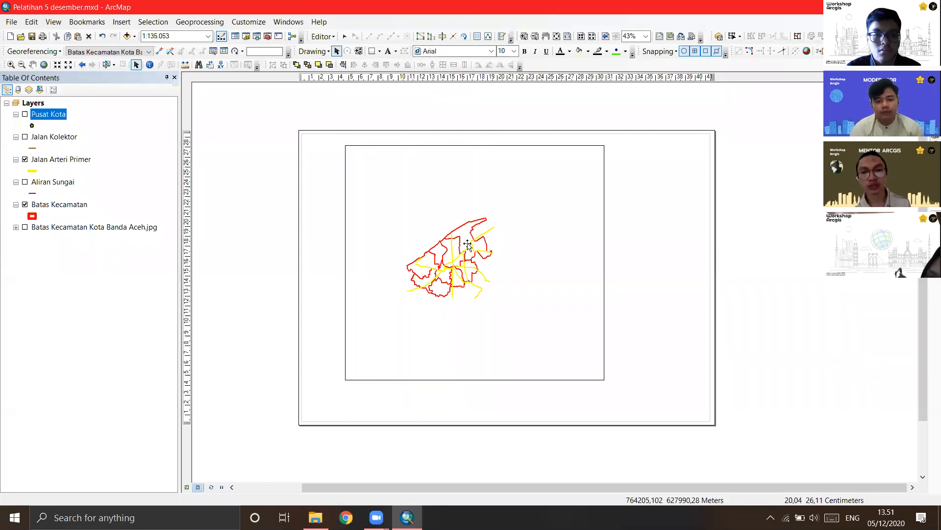
click(483, 260)
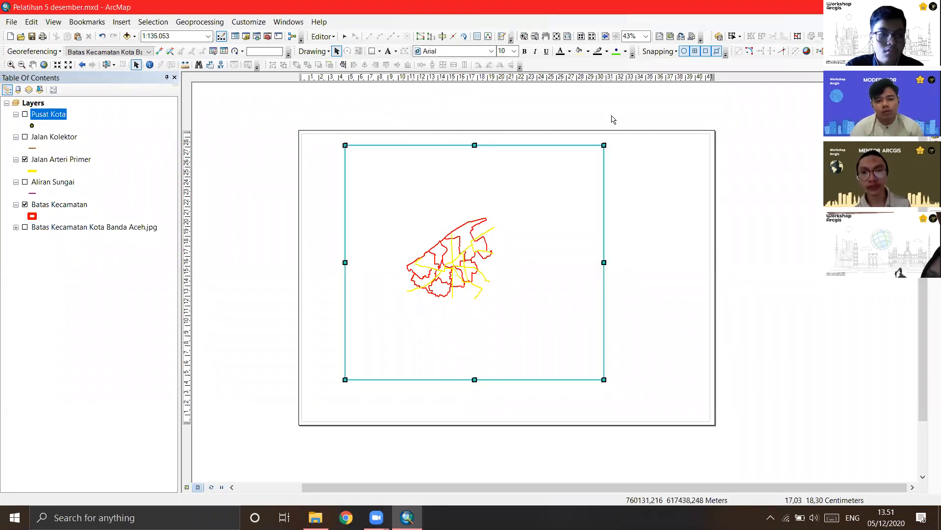
click(373, 52)
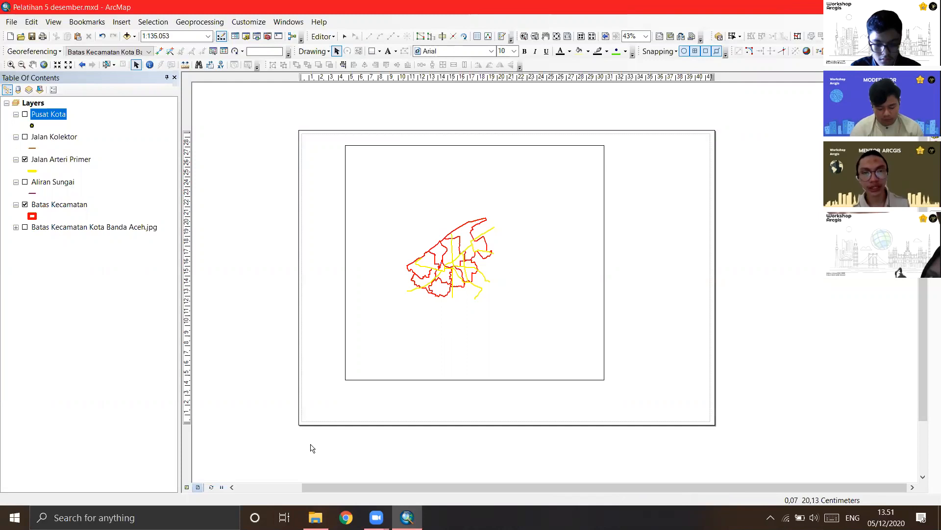
click(321, 37)
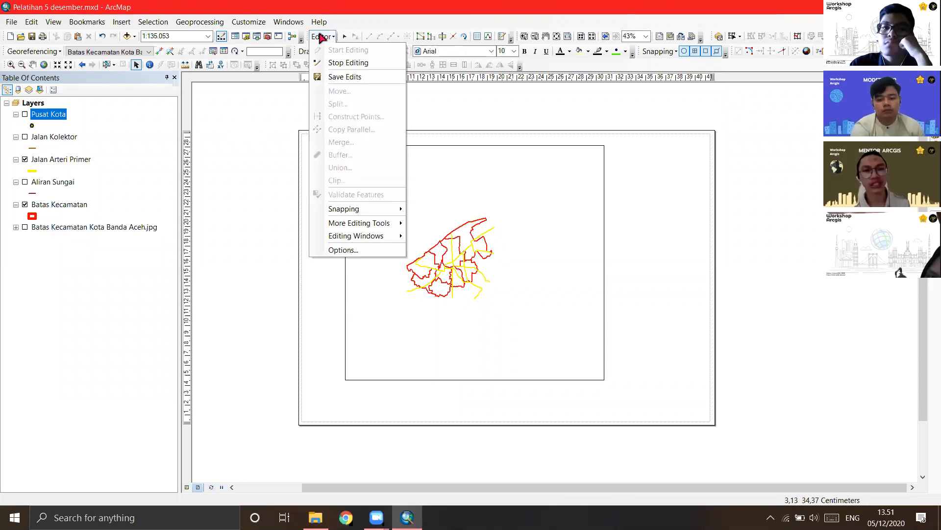
click(416, 90)
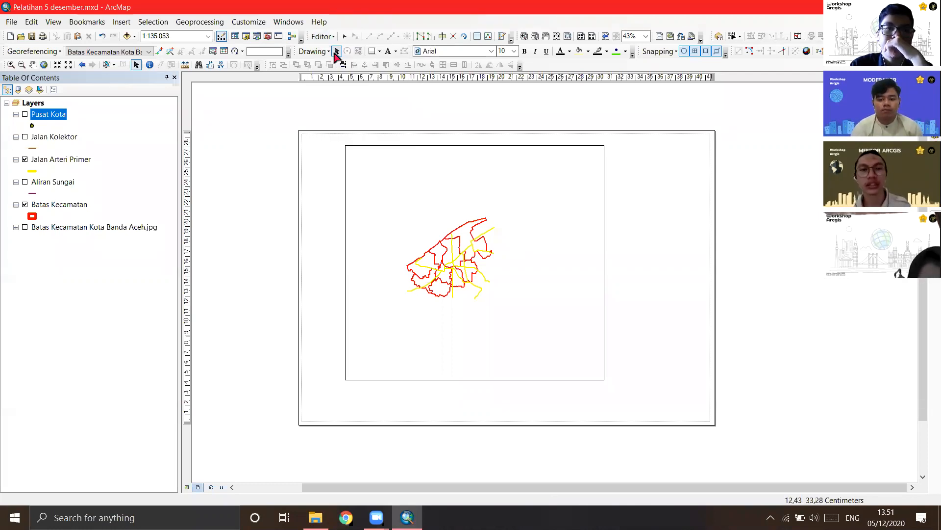
click(372, 51)
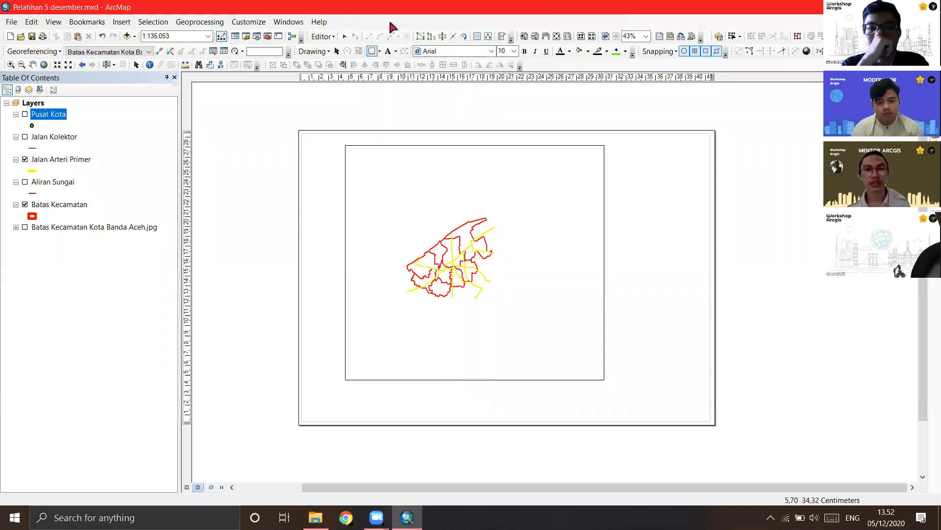
Step: Hide the Layout toolbar and show it again
right_click(450, 407)
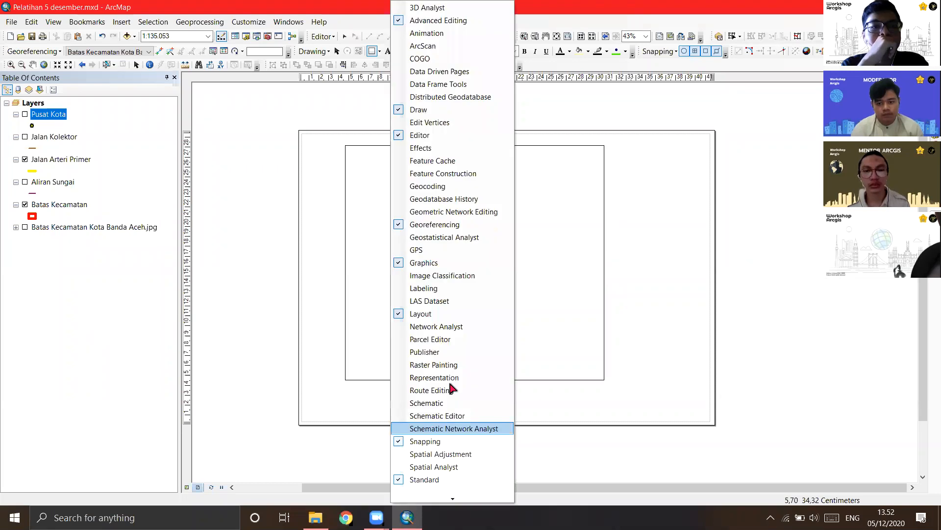
click(436, 314)
right_click(391, 20)
click(436, 314)
Step: Hide the Tools toolbar and show it again
right_click(404, 22)
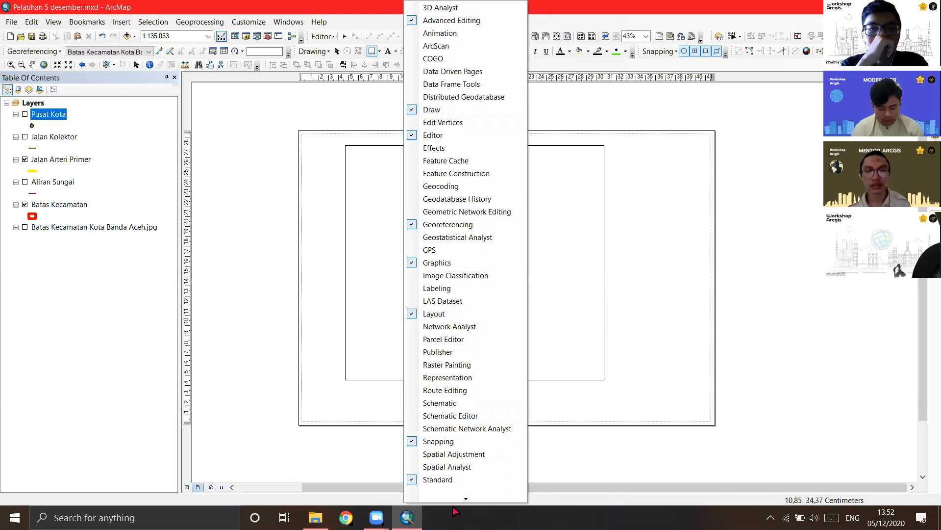
mouse_move(456, 501)
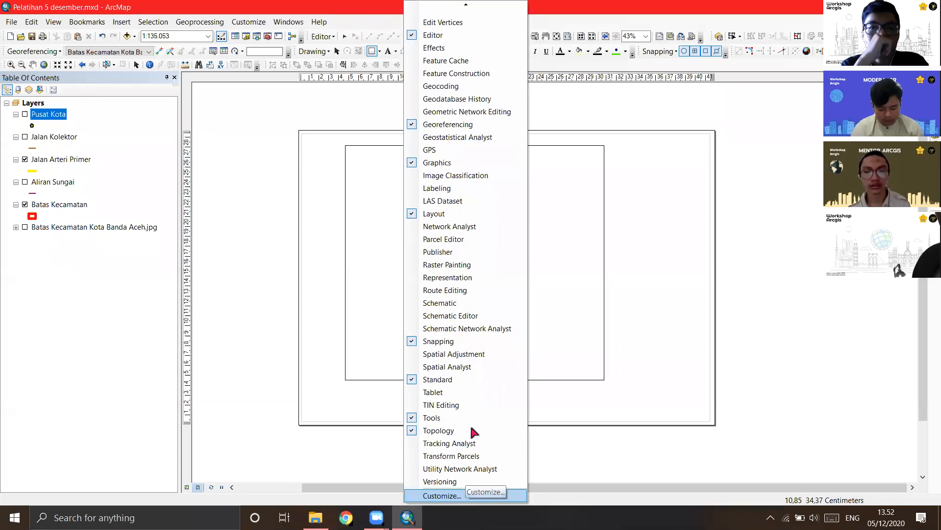
click(470, 420)
right_click(403, 21)
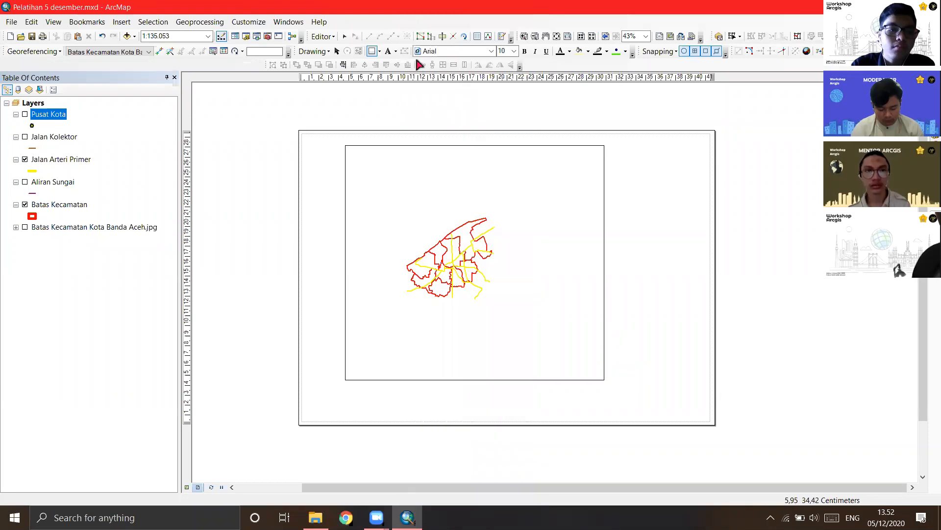
mouse_move(464, 498)
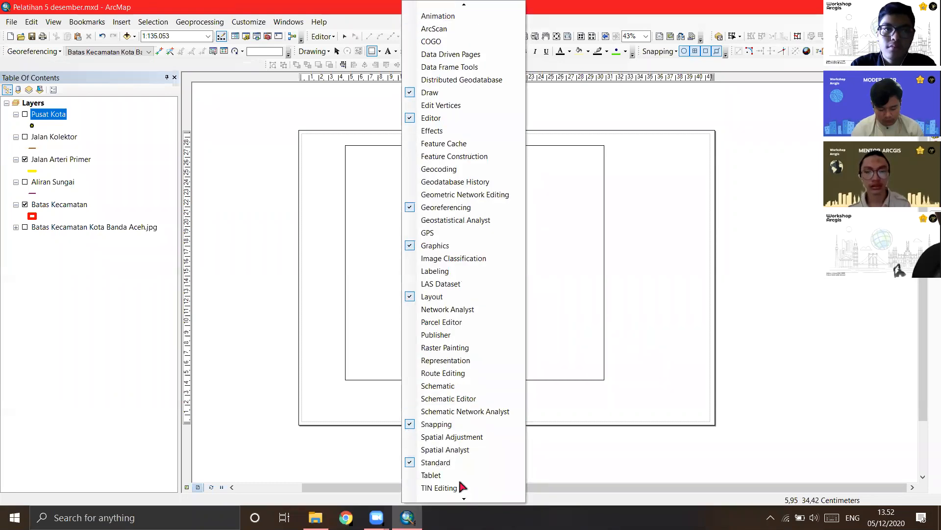
click(463, 416)
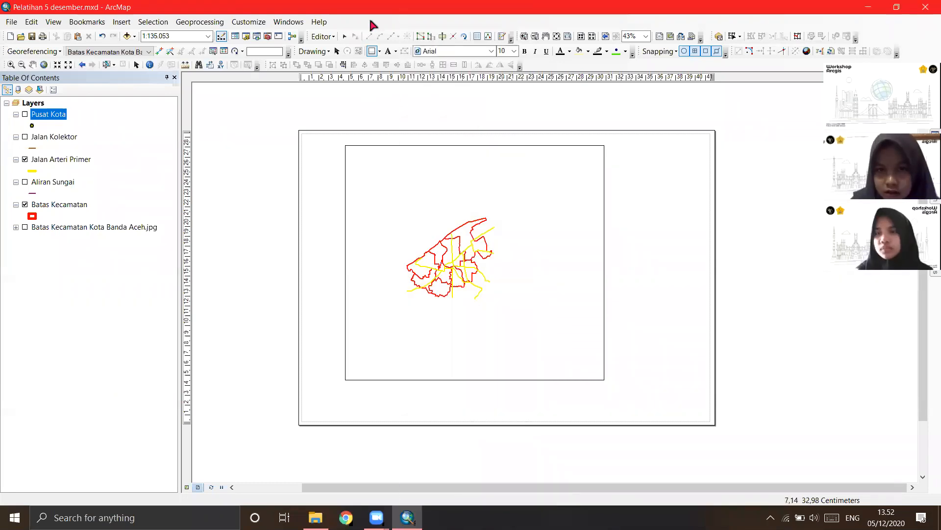
Step: Hide the Editor toolbar and show it again
right_click(369, 17)
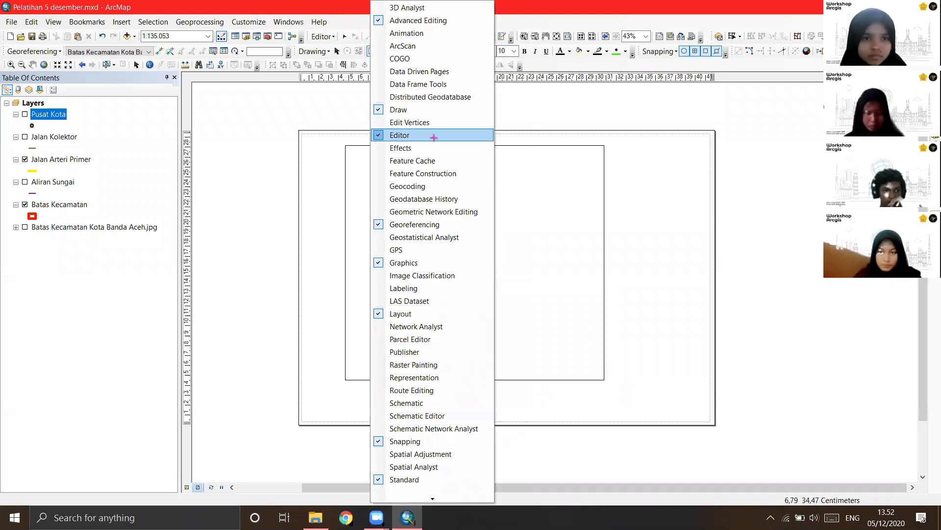
click(423, 135)
right_click(370, 20)
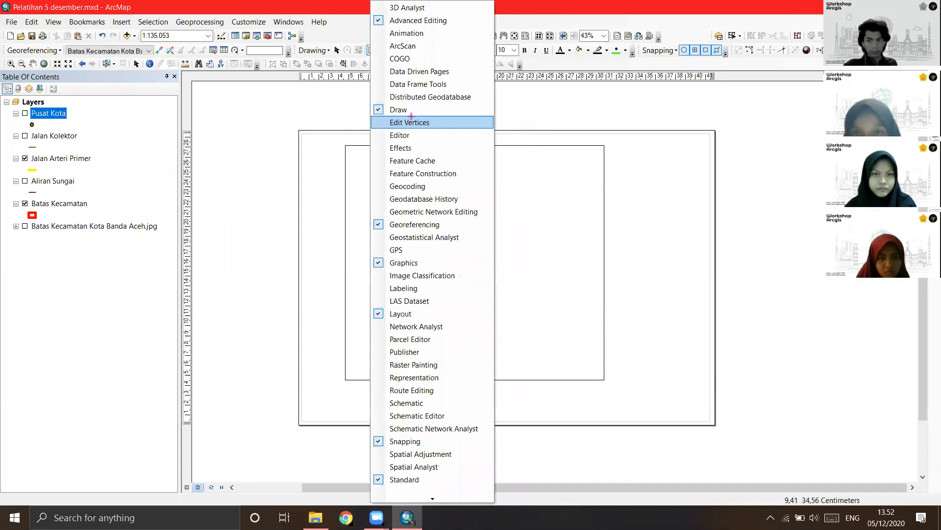
click(419, 122)
Step: Toggle the Advanced Editing and Draw toolbars in the Customize list, leave both enabled and close the dialog
right_click(388, 20)
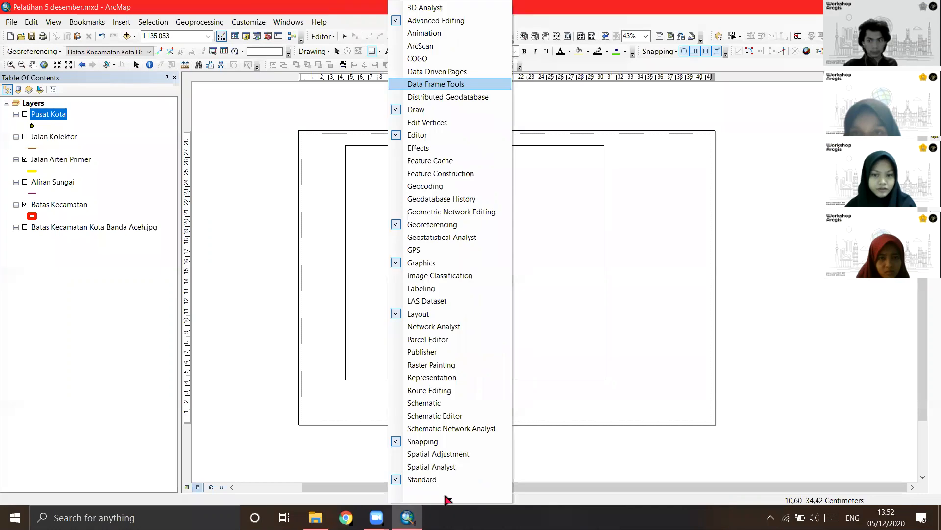
click(447, 495)
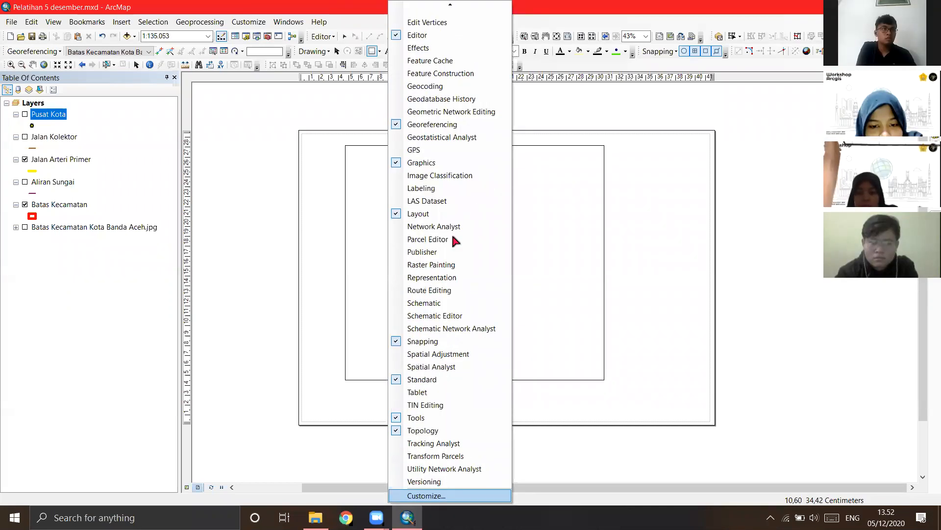
drag(490, 149, 610, 114)
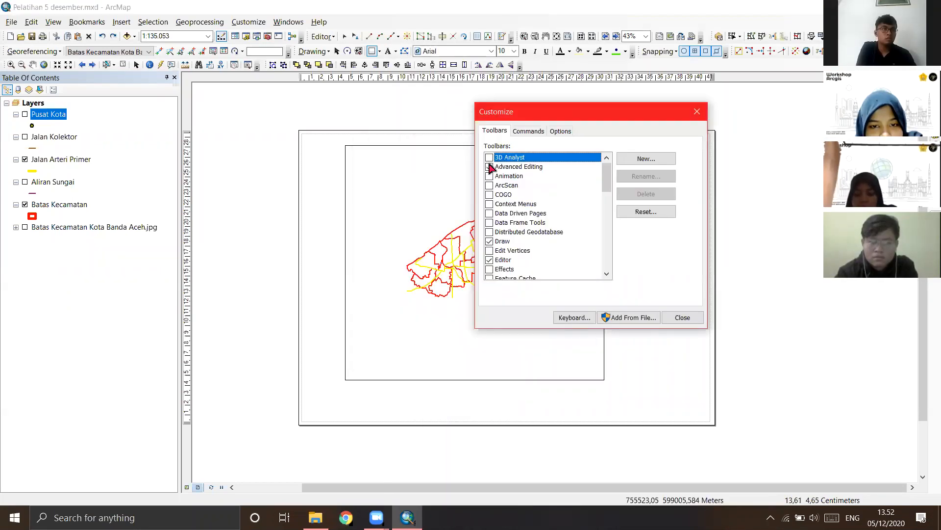
click(490, 167)
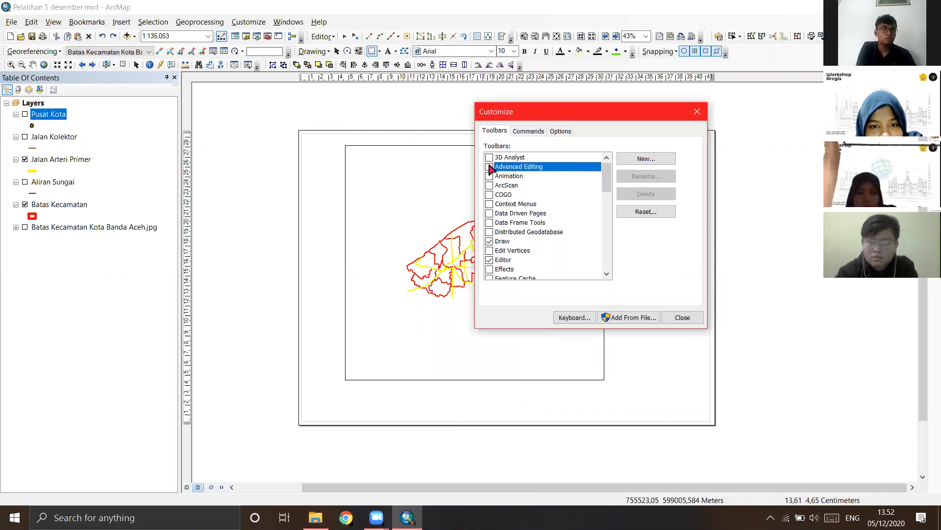
click(489, 242)
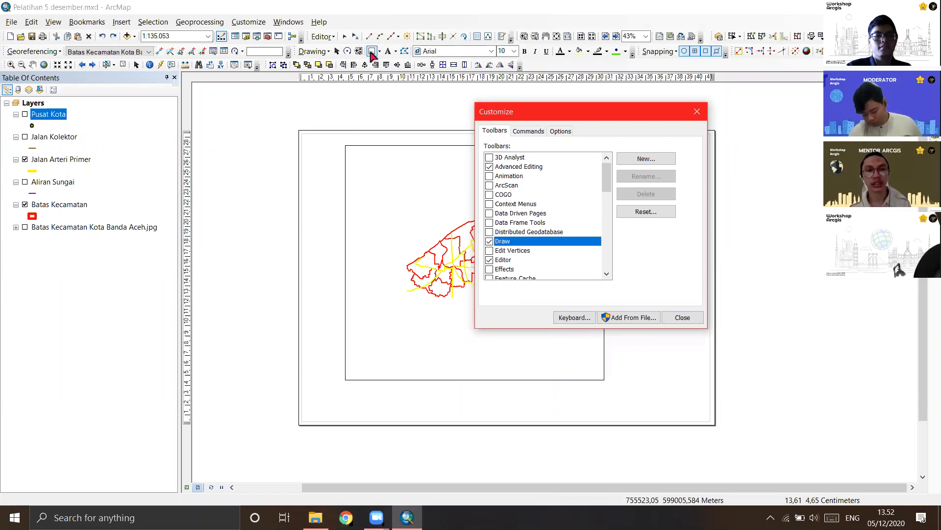
click(682, 318)
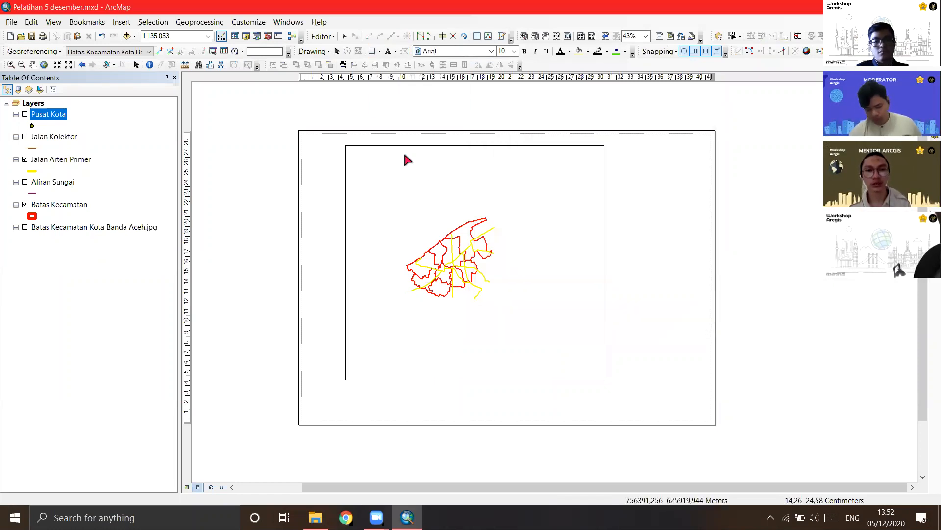
Step: Draw a border rectangle about 41.1 × 28.9 cm along the printer margins around the whole page
click(371, 51)
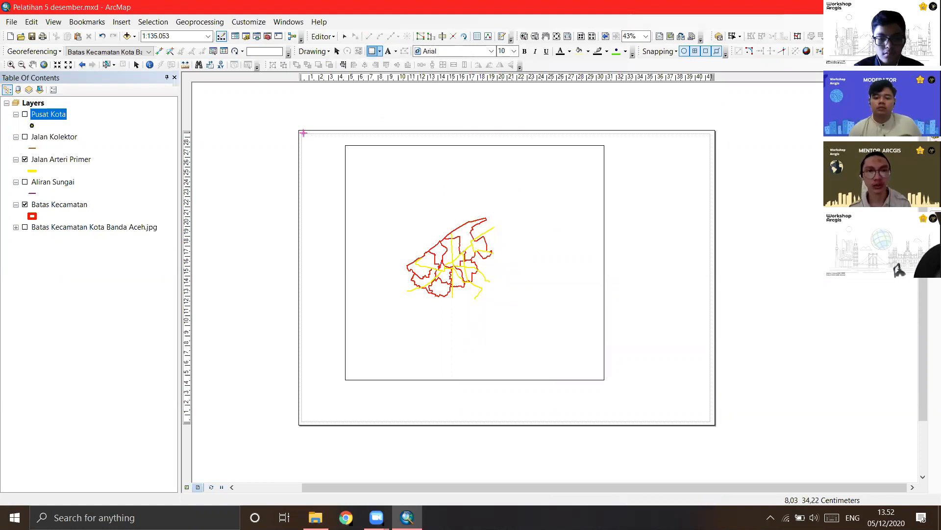
drag(398, 186, 586, 290)
drag(702, 392, 709, 421)
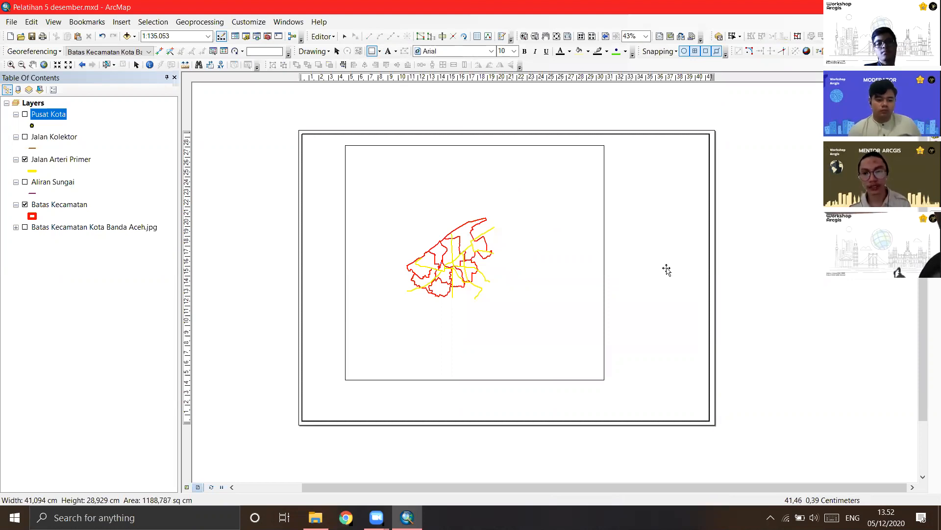
Step: Give the border rectangle no fill colour and a black outline
drag(623, 216, 605, 213)
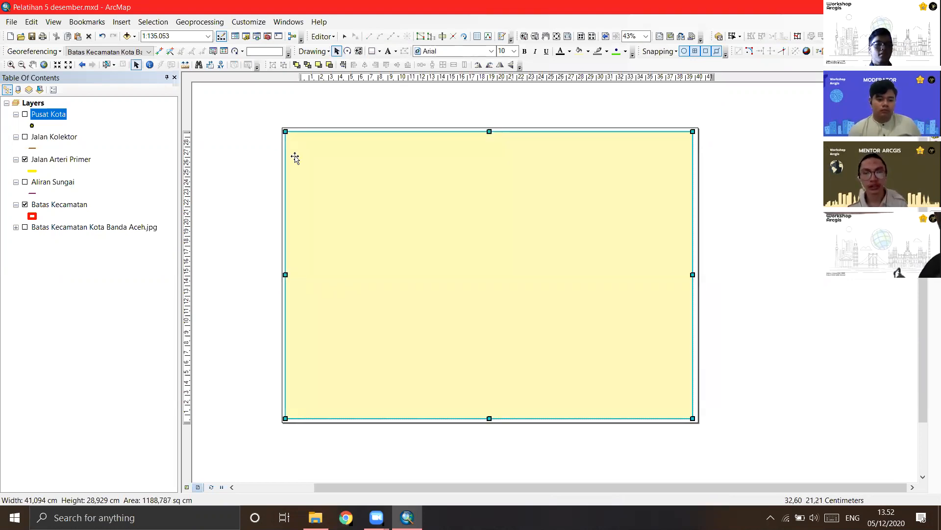
scroll(305, 167, up, 2)
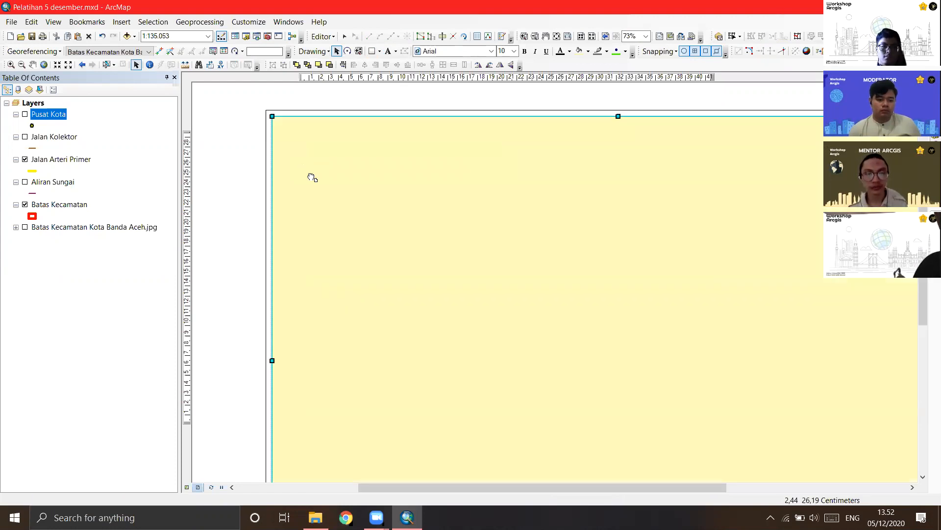
drag(312, 177, 358, 158)
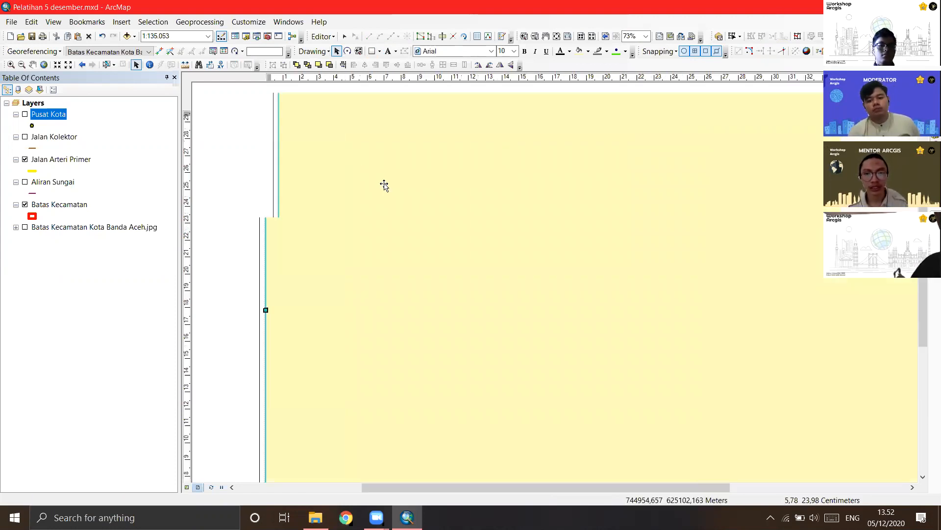
scroll(365, 208, down, 1)
scroll(362, 175, down, 1)
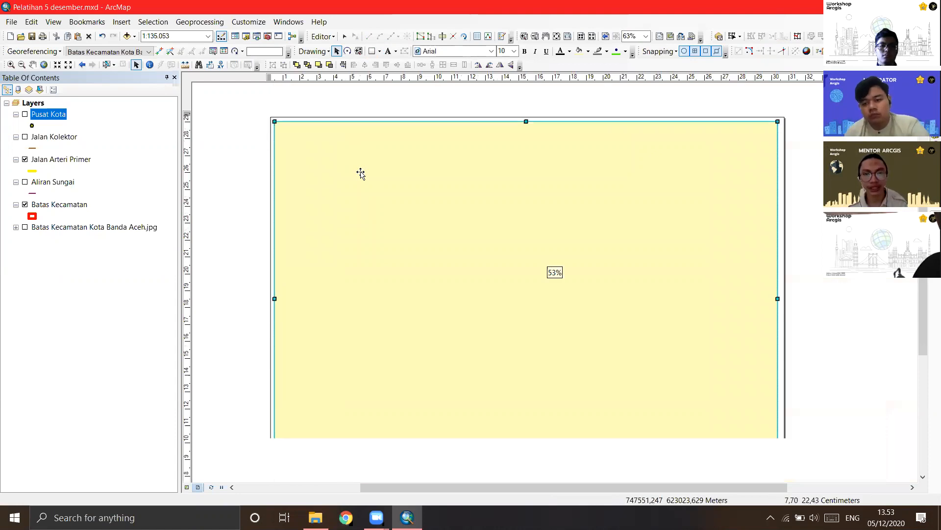
right_click(361, 175)
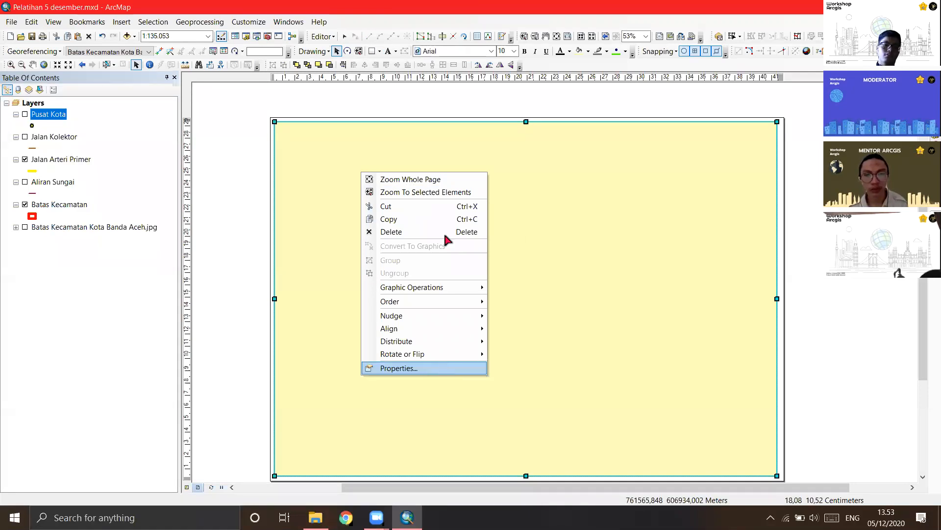
key(Return)
click(436, 207)
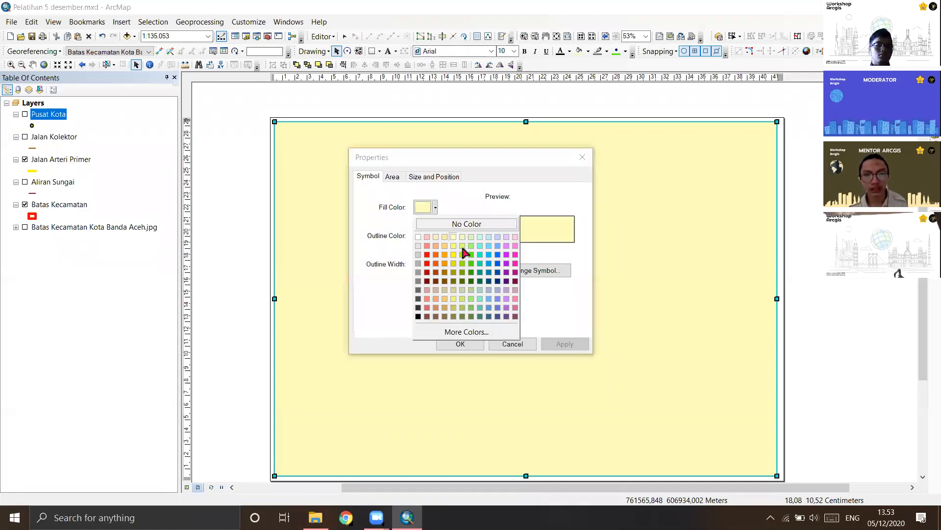
click(462, 224)
click(436, 236)
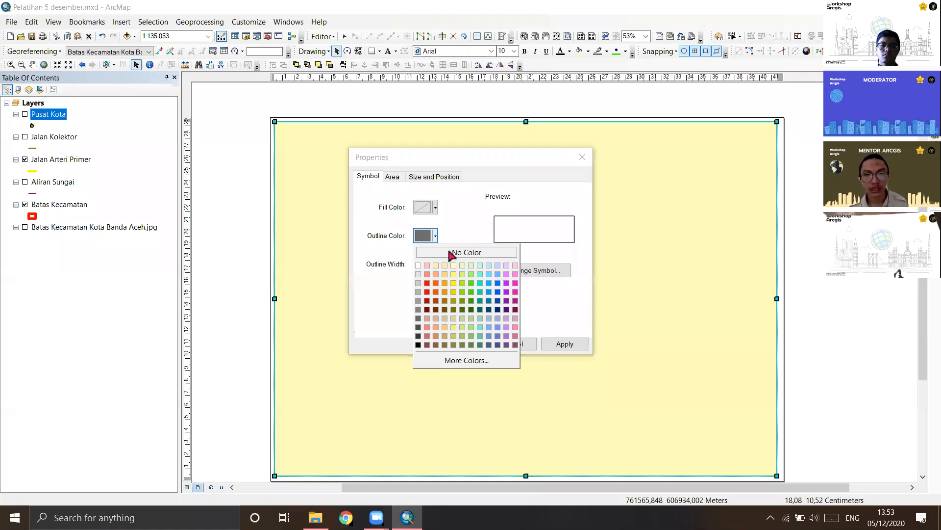
click(418, 345)
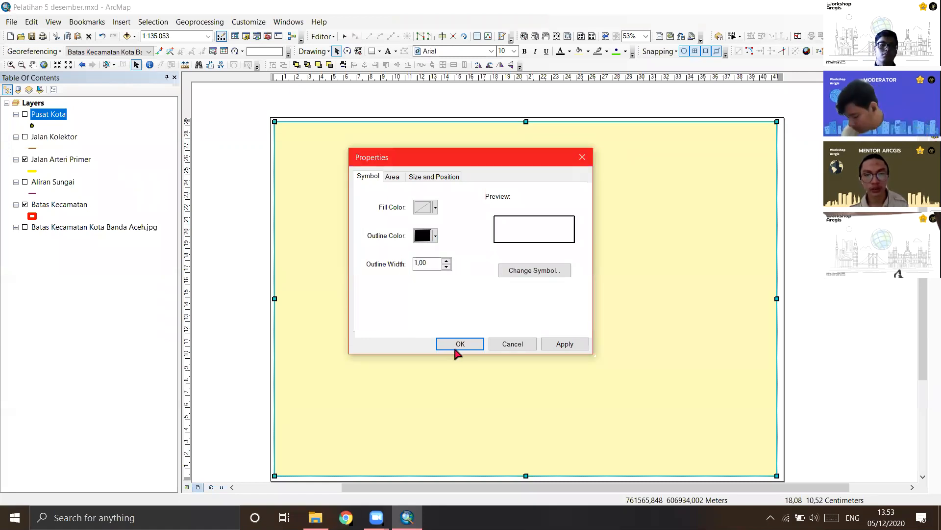
click(565, 344)
click(464, 343)
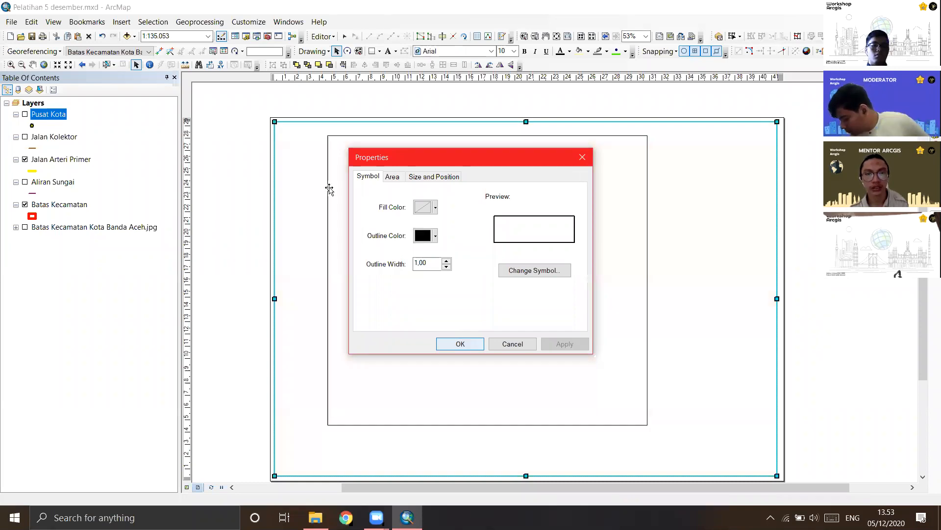
Step: Place a vertical guide at about 1 cm on the ruler and pull the border rectangle's left side onto it
scroll(299, 140, up, 2)
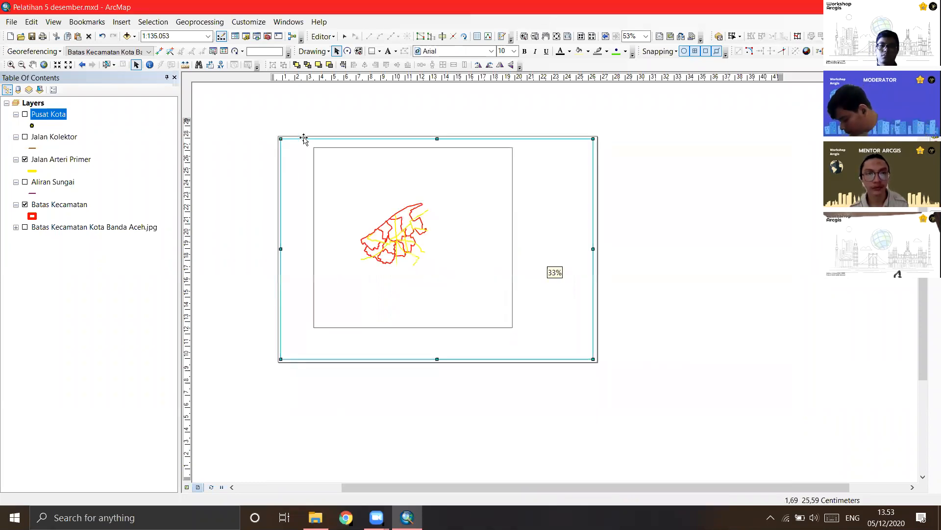
scroll(292, 123, down, 5)
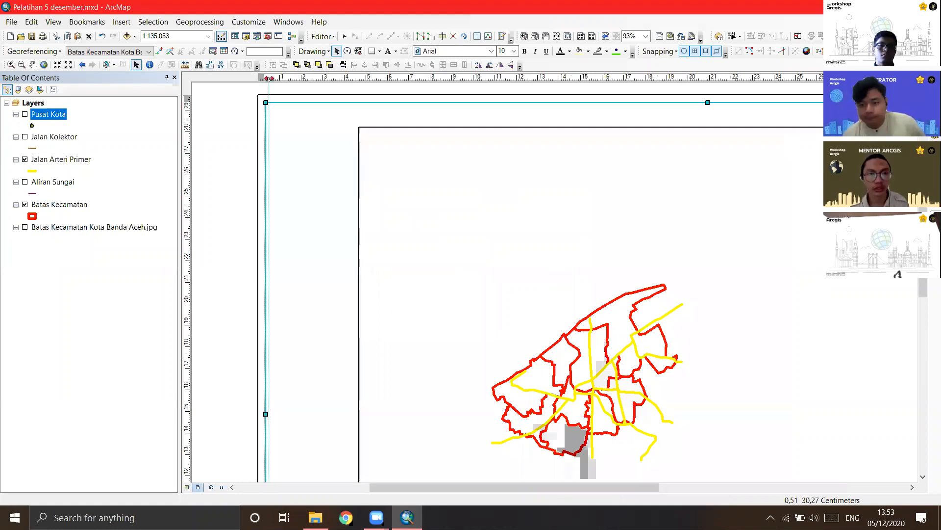
drag(274, 78, 280, 79)
mouse_move(280, 414)
mouse_down()
mouse_move(266, 413)
mouse_move(289, 407)
mouse_up()
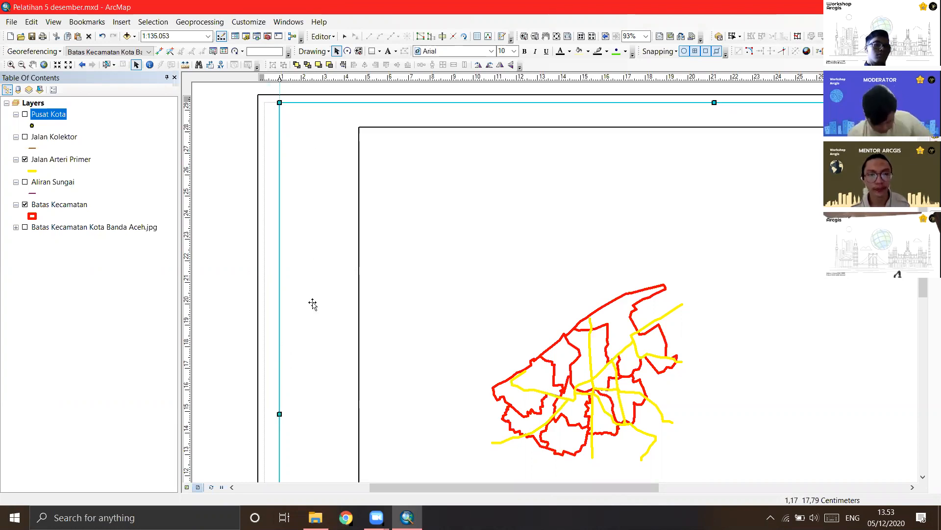
scroll(320, 225, down, 3)
scroll(497, 240, up, 3)
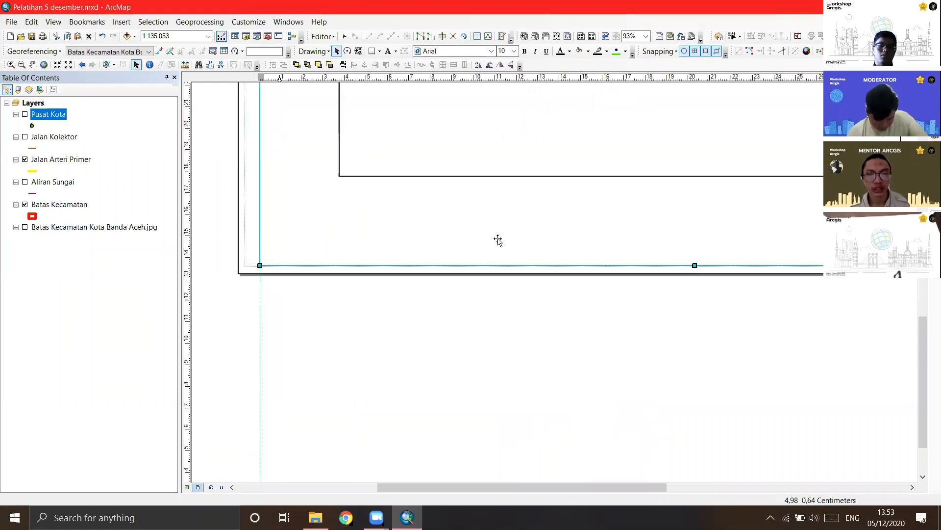
scroll(544, 195, down, 4)
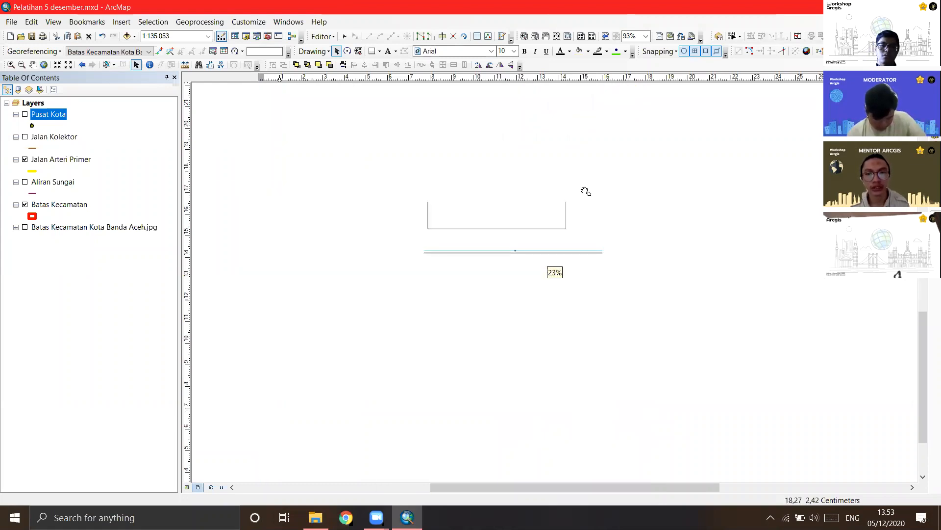
scroll(520, 230, up, 1)
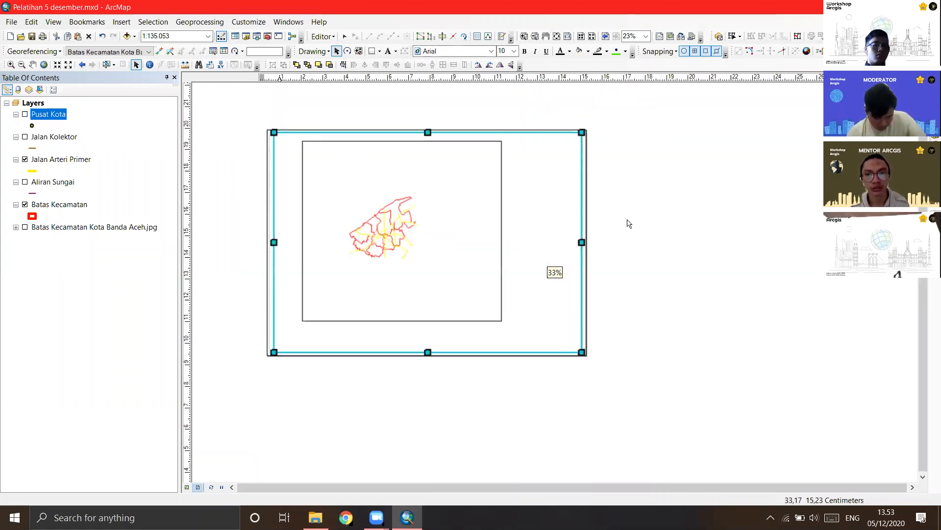
Step: Move the data frame closer to the border's left side and stretch it down almost to the border's lower edge
click(390, 221)
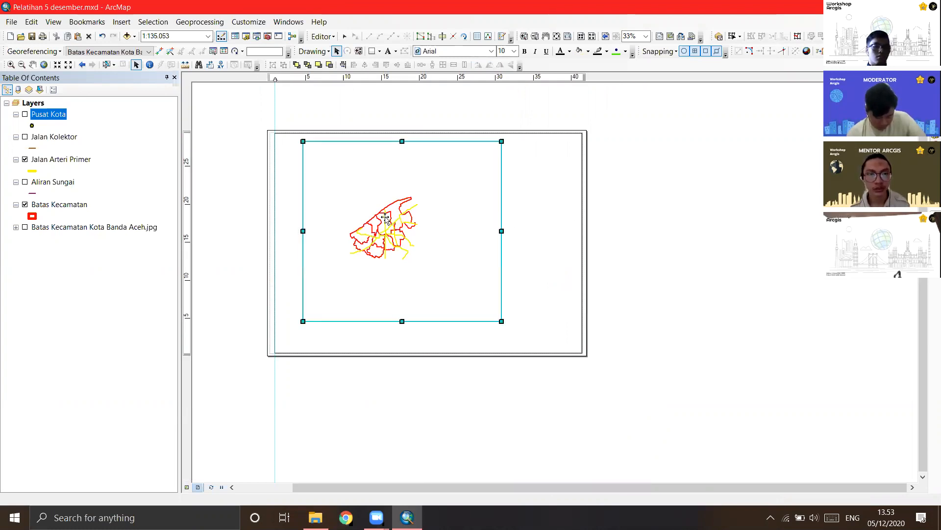
drag(384, 218, 366, 218)
drag(384, 321, 385, 344)
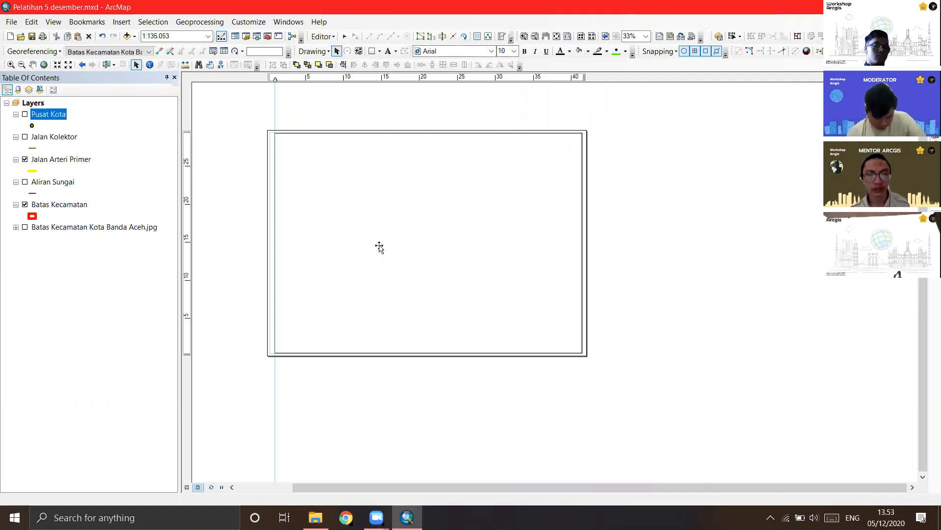
scroll(379, 247, down, 2)
scroll(397, 231, up, 2)
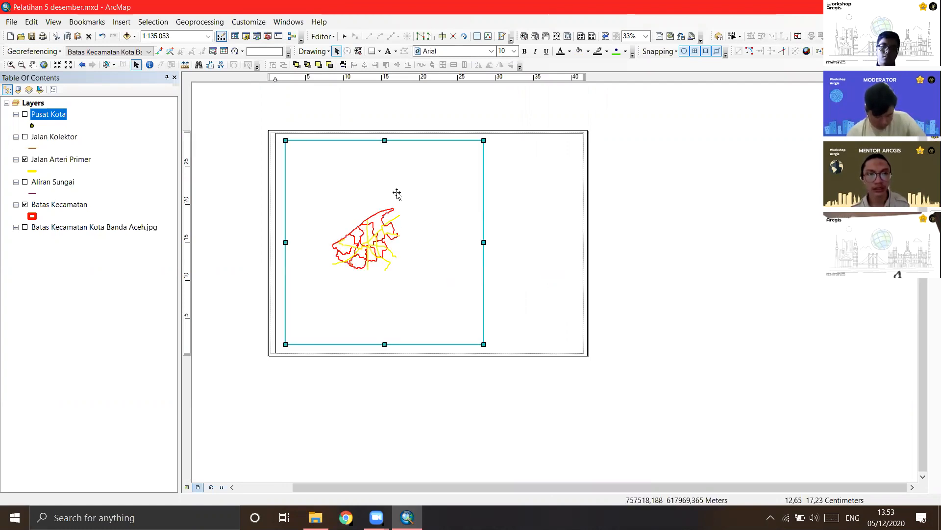
Step: Try the map scales 1:10.000 and 1:24.000 for the data frame
click(208, 36)
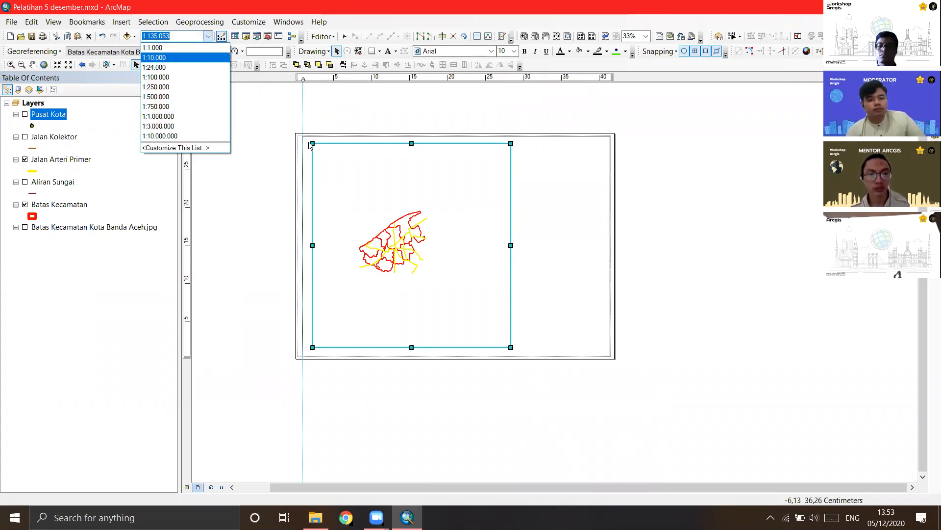
click(180, 57)
click(209, 36)
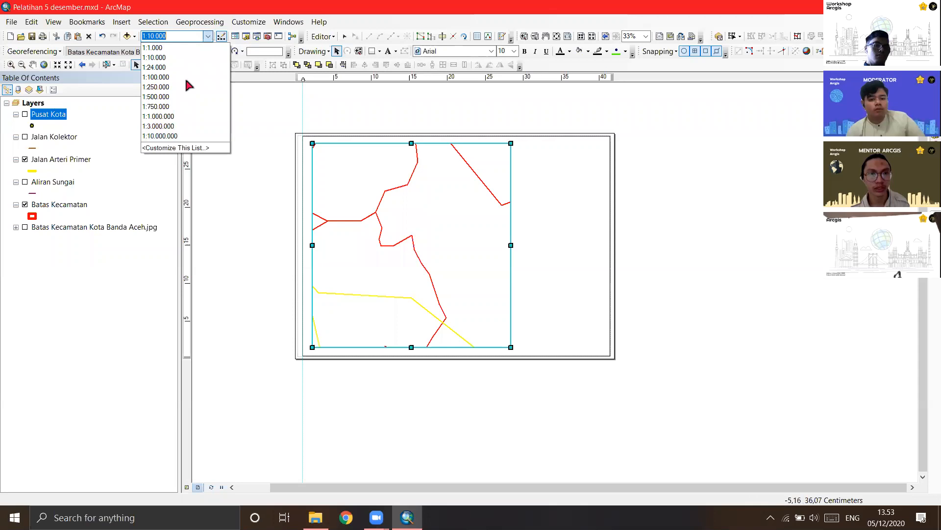
click(187, 67)
Step: Set the map scale to 1:50.000 and shift the map so all district boundaries sit inside the data frame
click(208, 36)
click(151, 36)
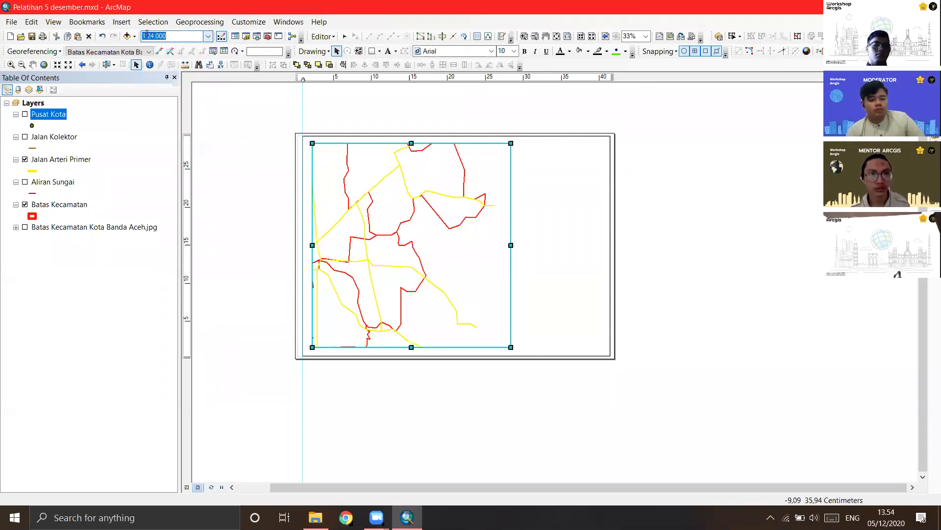
text(1:50.000)
key(Return)
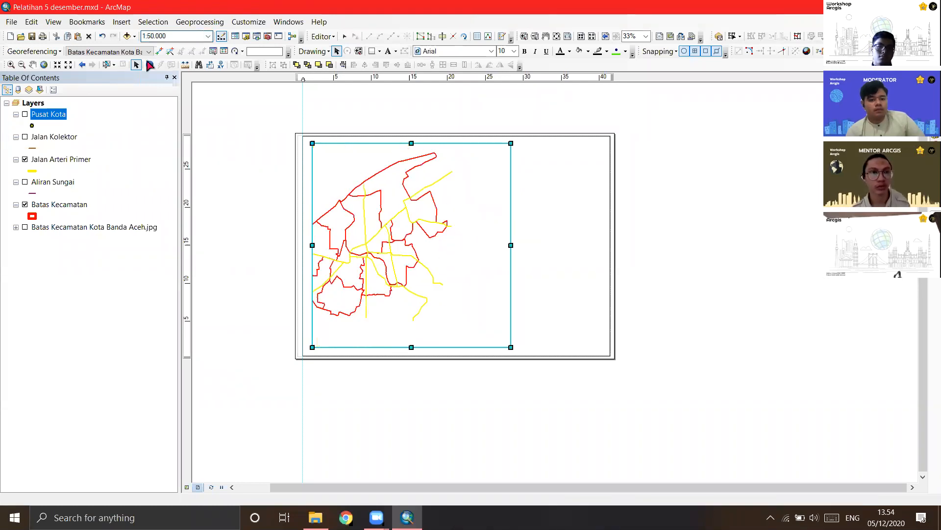
click(34, 65)
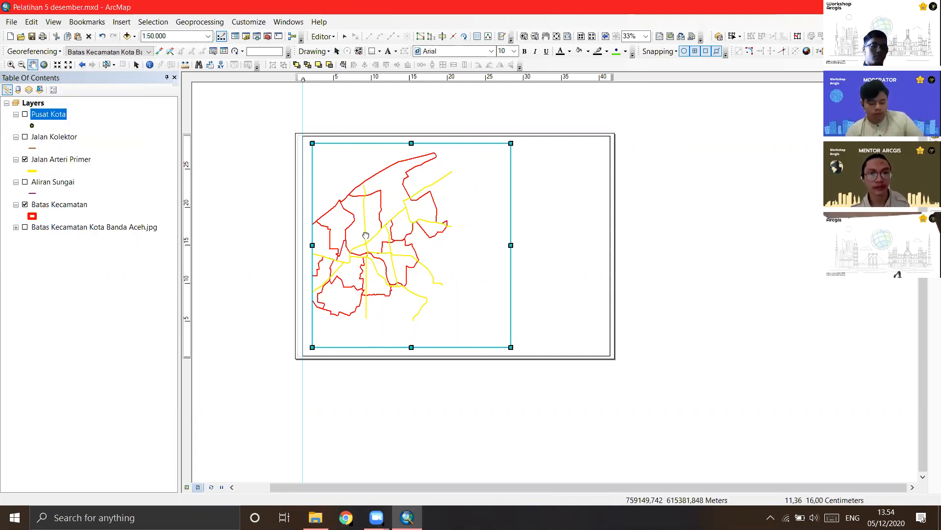
drag(377, 237, 404, 240)
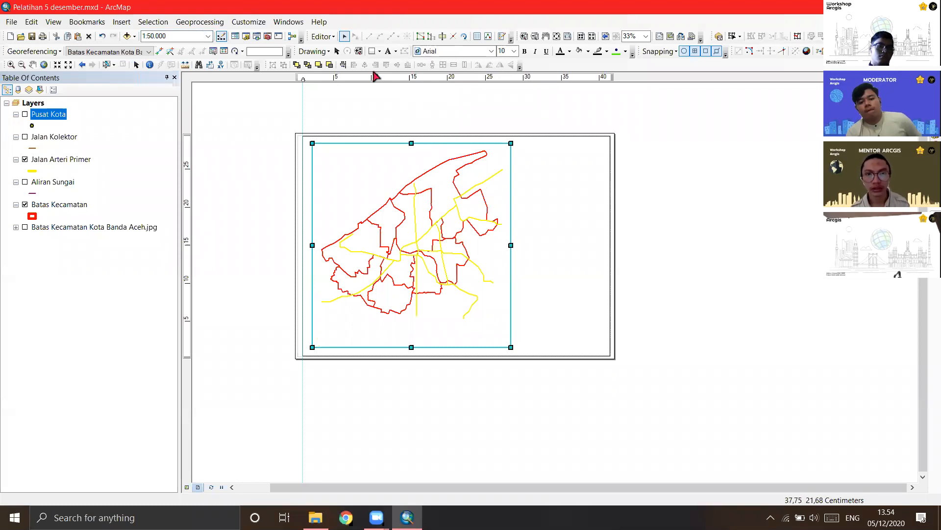
Step: Add a horizontal guide at about 28 cm near the data frame's upper edge and a vertical guide at about 41 cm for a new rectangle
click(337, 51)
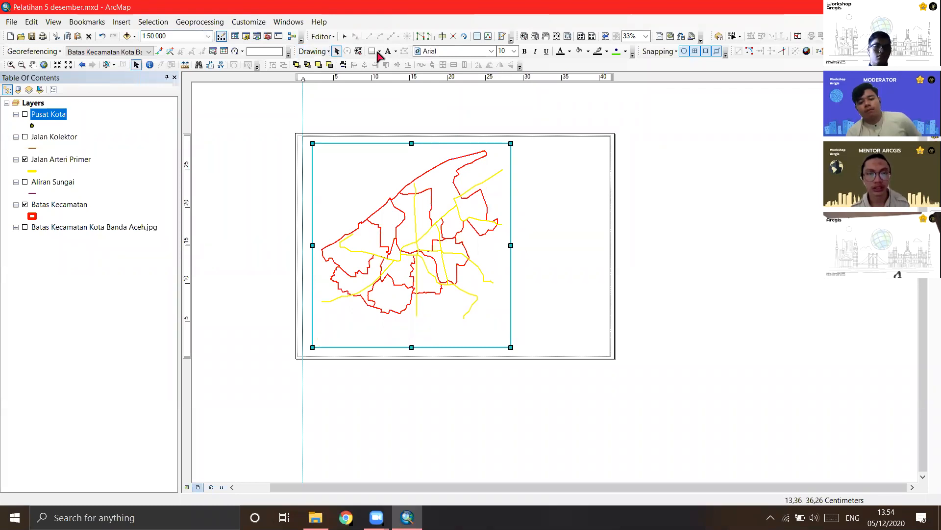
click(374, 51)
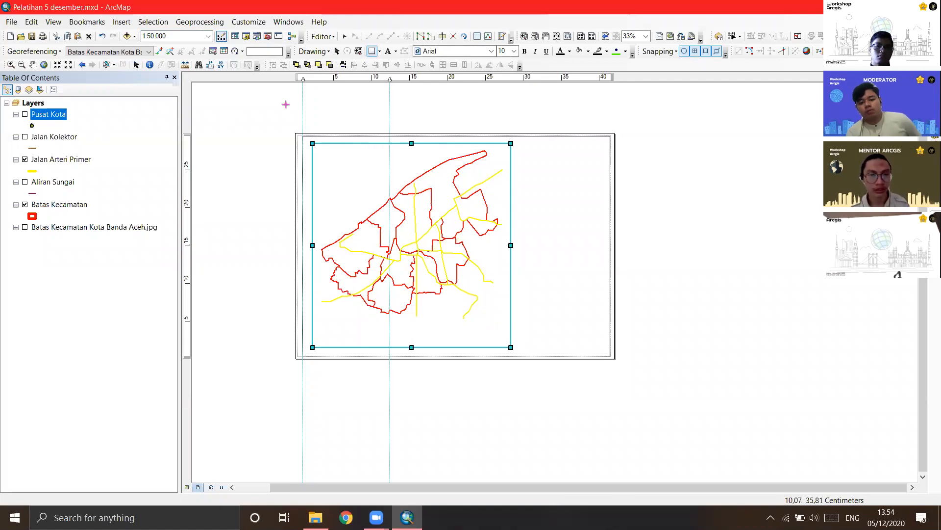
click(189, 143)
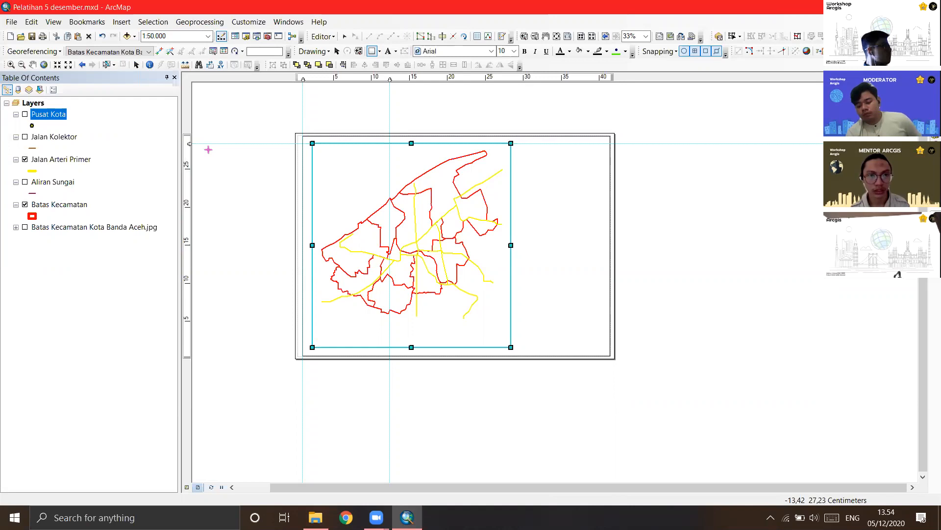
scroll(232, 147, down, 2)
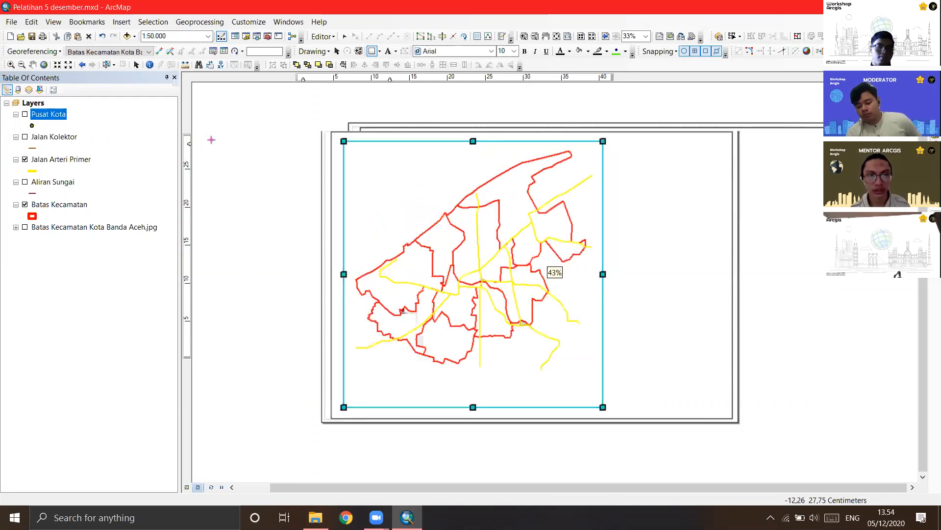
scroll(194, 142, down, 3)
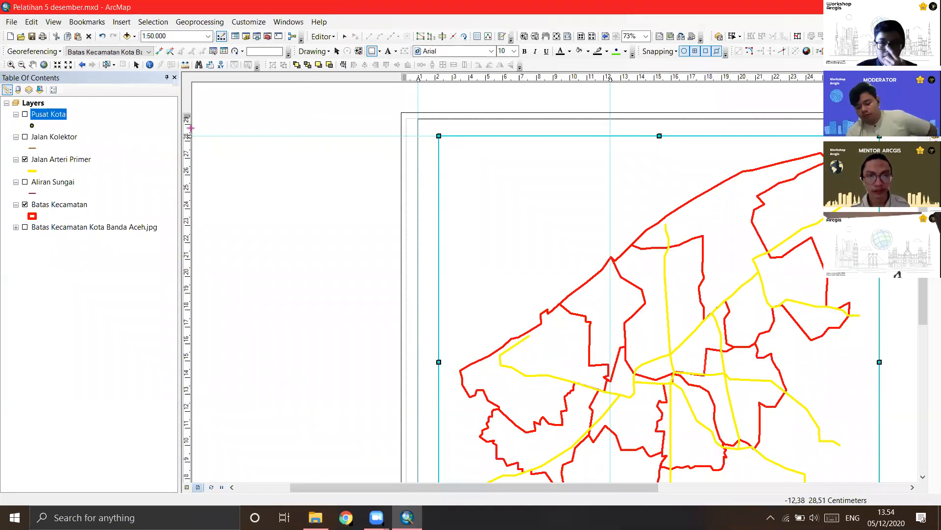
drag(533, 166, 425, 168)
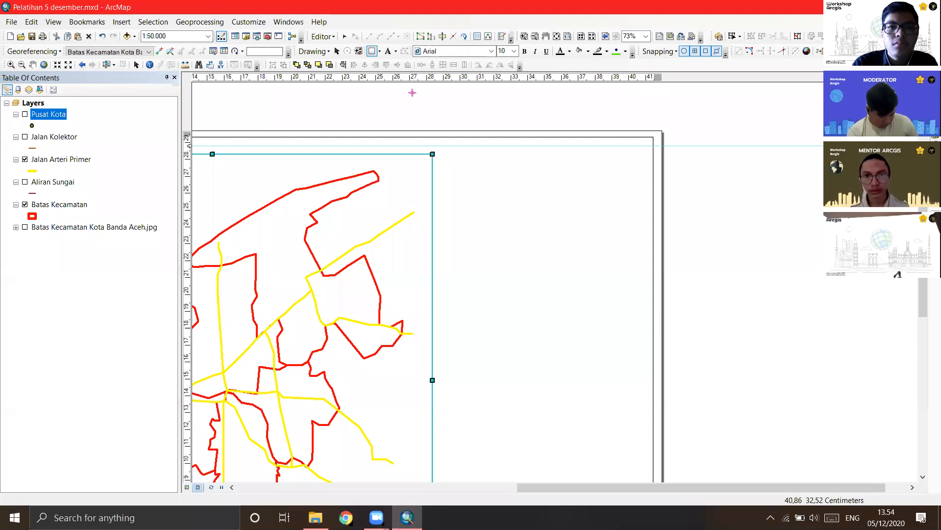
click(288, 77)
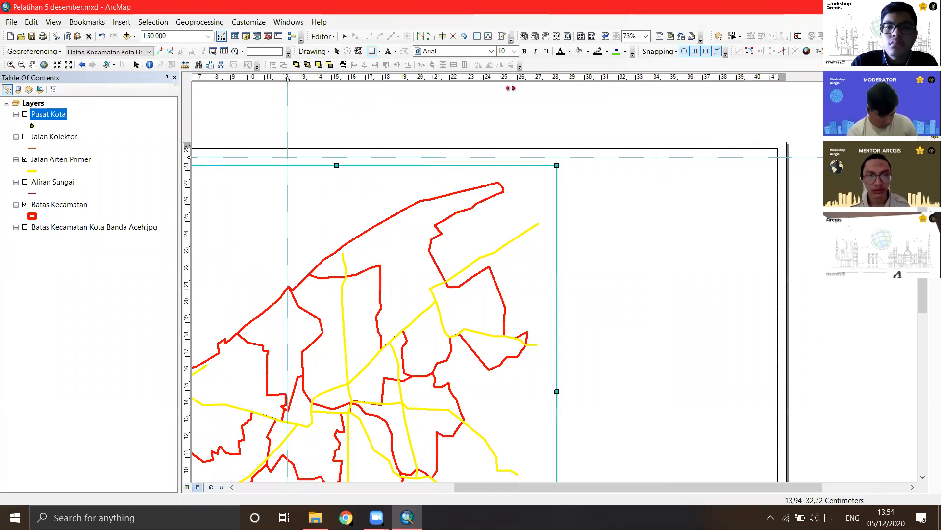
click(773, 78)
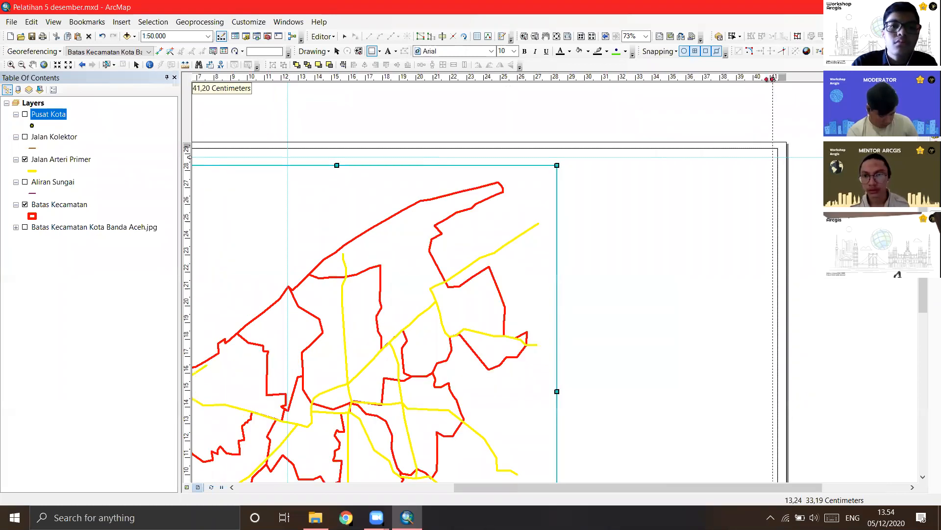
drag(773, 79, 768, 79)
Step: Draw a rectangle from the guides' intersection and extend it to about 12 cm wide, filling the space beside the data frame nearly down to the border
mouse_move(748, 163)
mouse_down()
mouse_move(658, 138)
mouse_move(667, 133)
mouse_move(525, 458)
mouse_up()
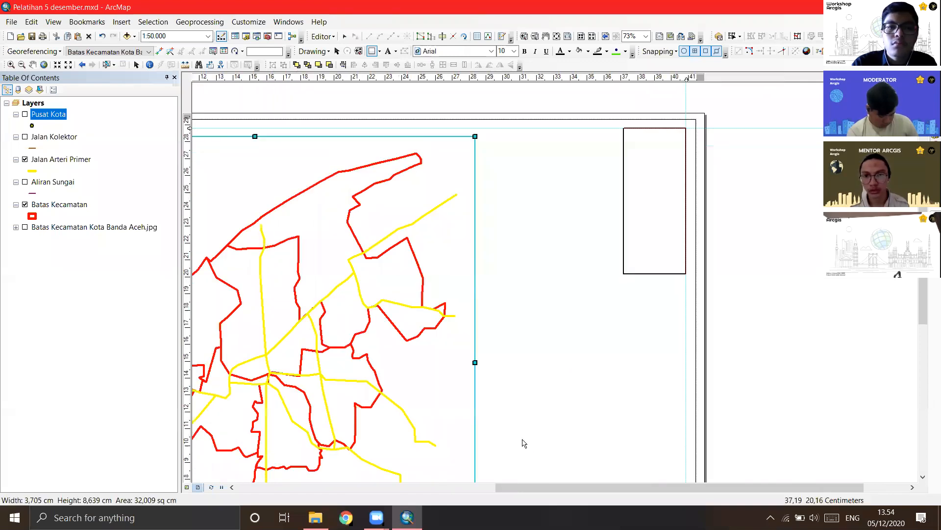
drag(567, 284, 576, 110)
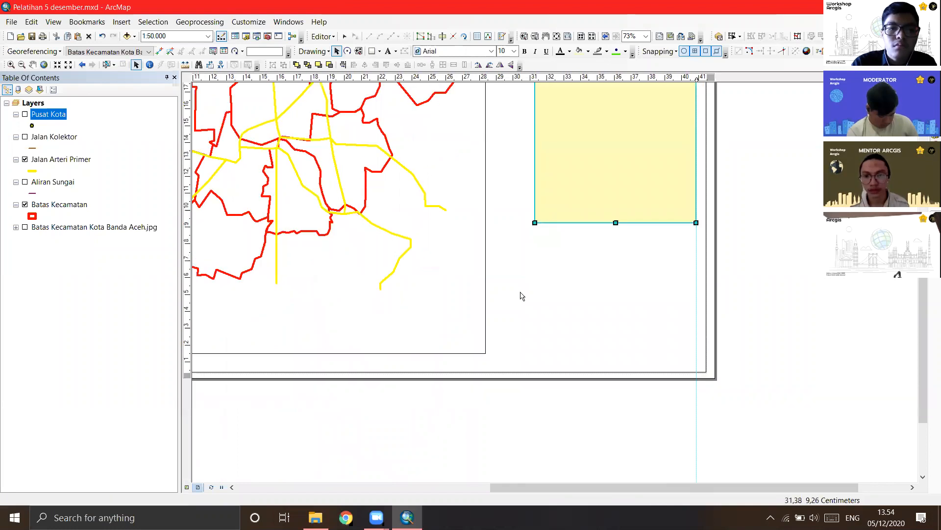
drag(496, 355, 495, 364)
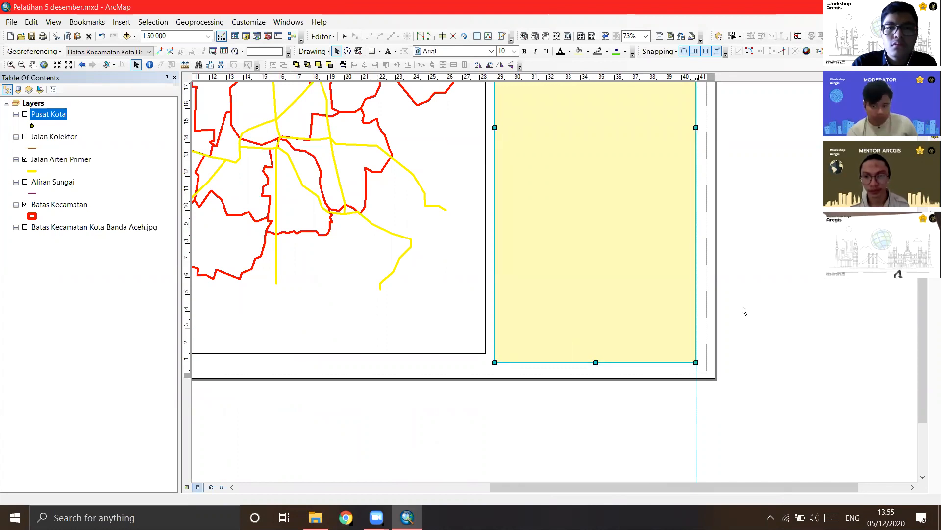
Step: Give the side panel rectangle no fill and a black outline
double_click(588, 259)
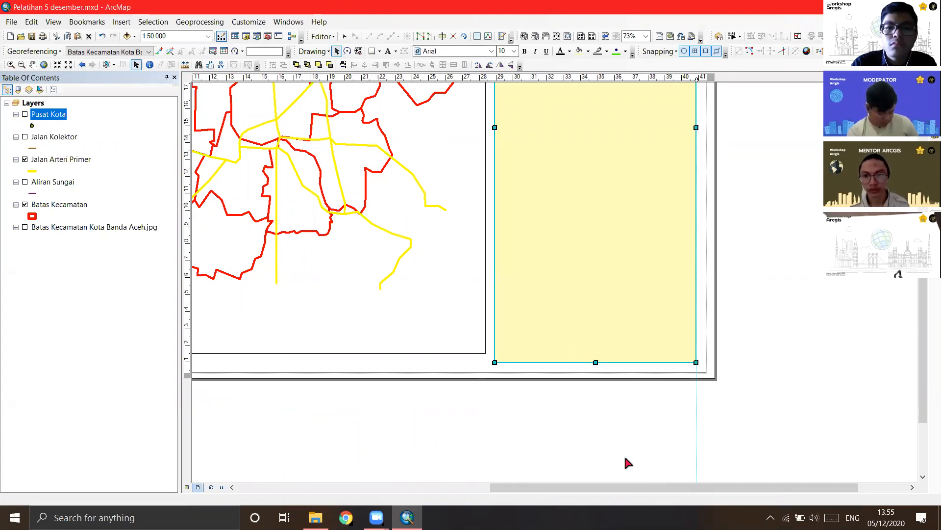
click(433, 213)
click(438, 222)
click(431, 234)
click(479, 344)
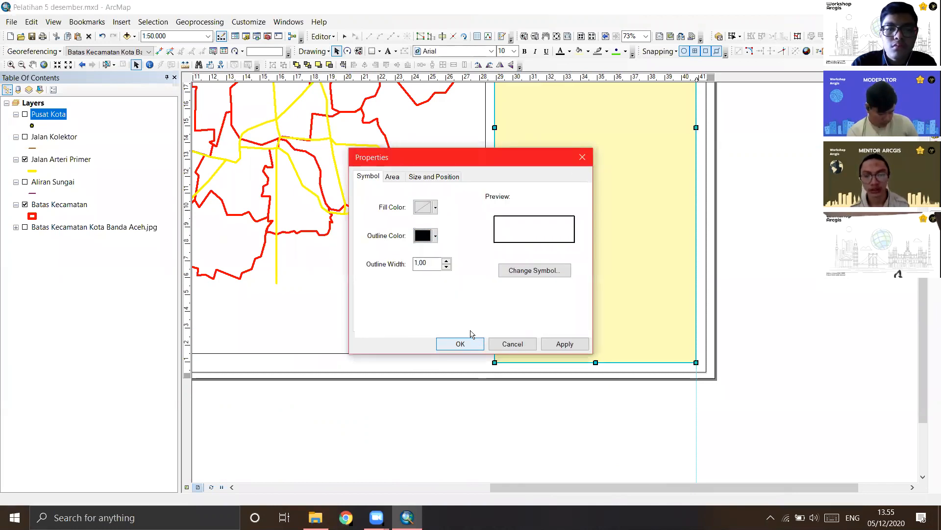
key(Return)
Step: Increase the side panel rectangle's outline width by one increment
right_click(571, 158)
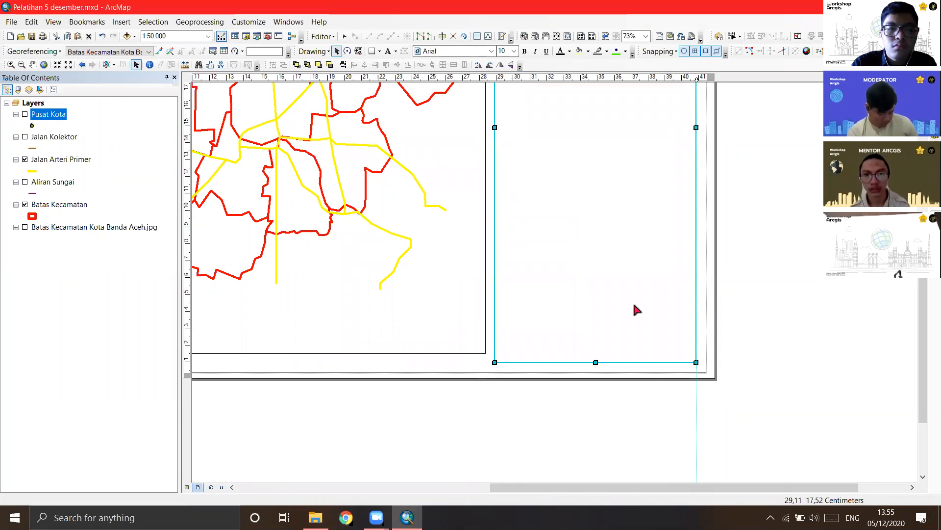
key(Return)
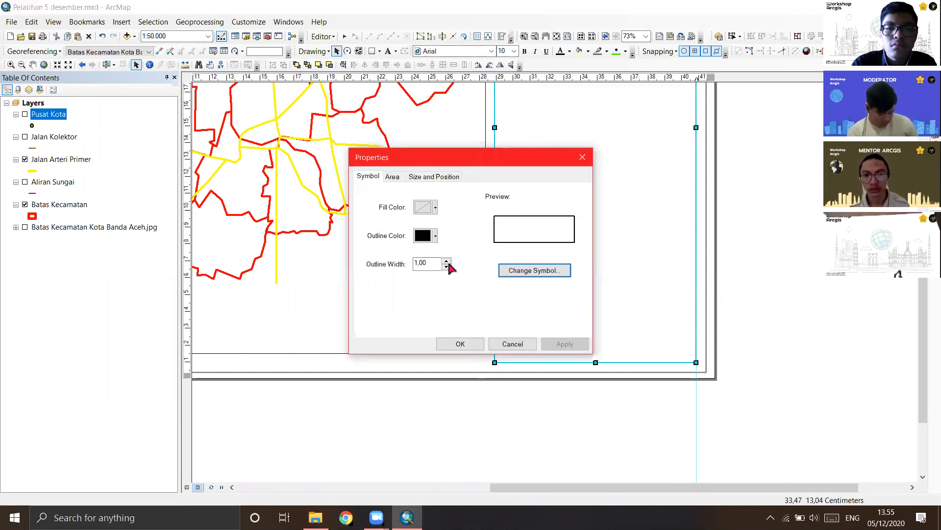
click(446, 261)
click(566, 345)
click(465, 344)
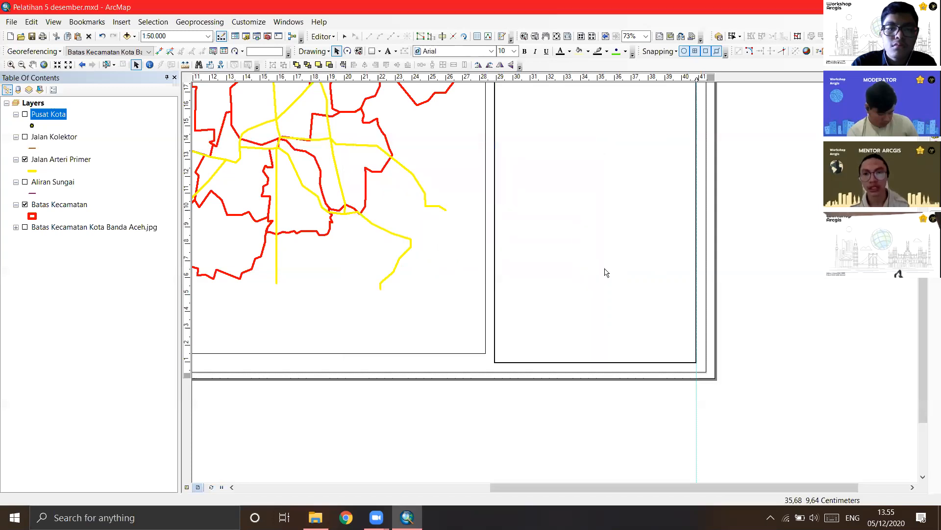
Step: Shrink the data frame slightly along its right and upper edges to leave a gap beside the side panel
scroll(604, 269, down, 2)
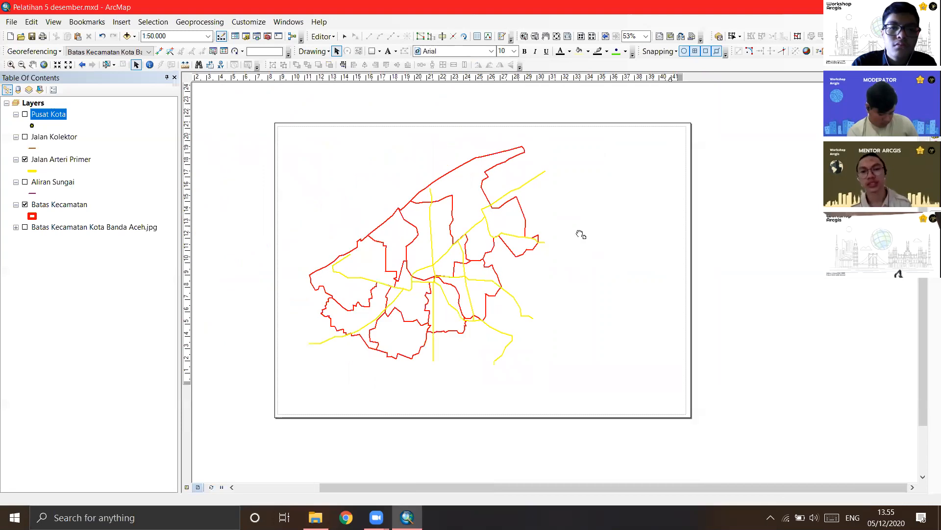
scroll(706, 218, down, 1)
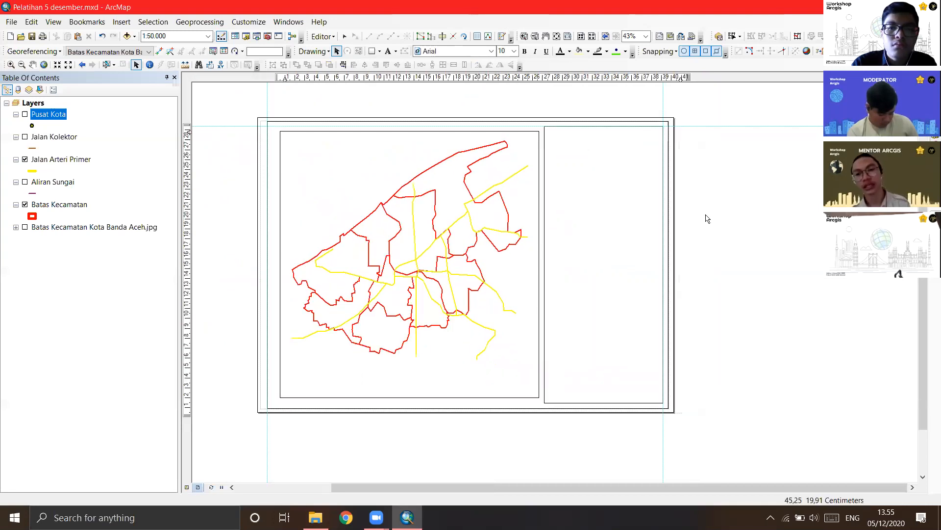
click(460, 199)
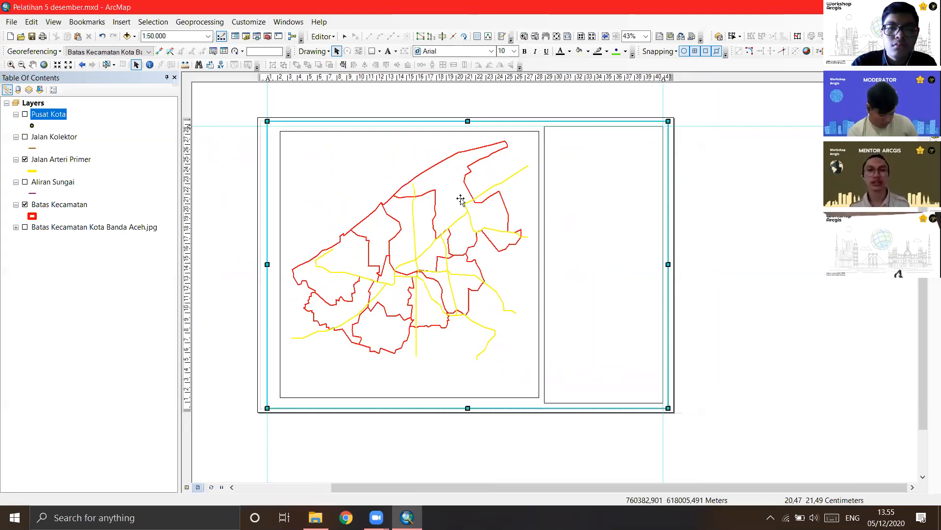
click(518, 143)
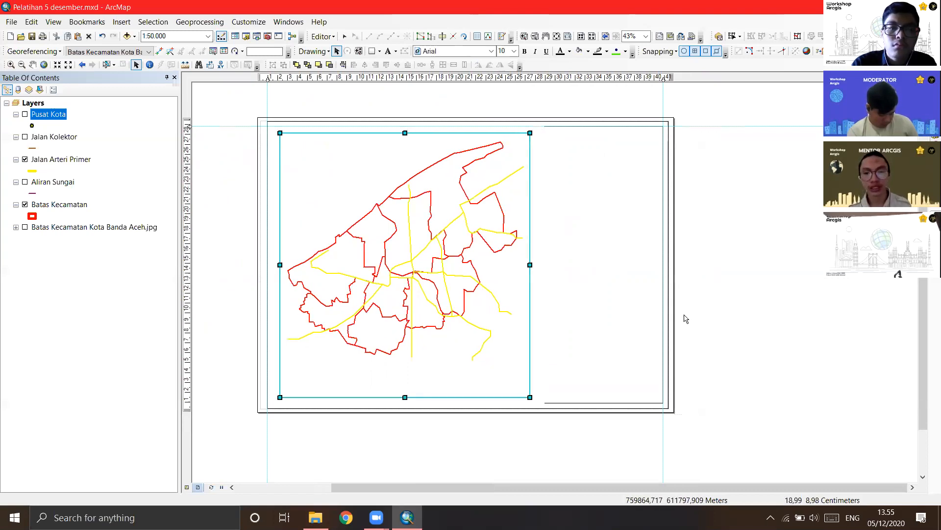
click(730, 266)
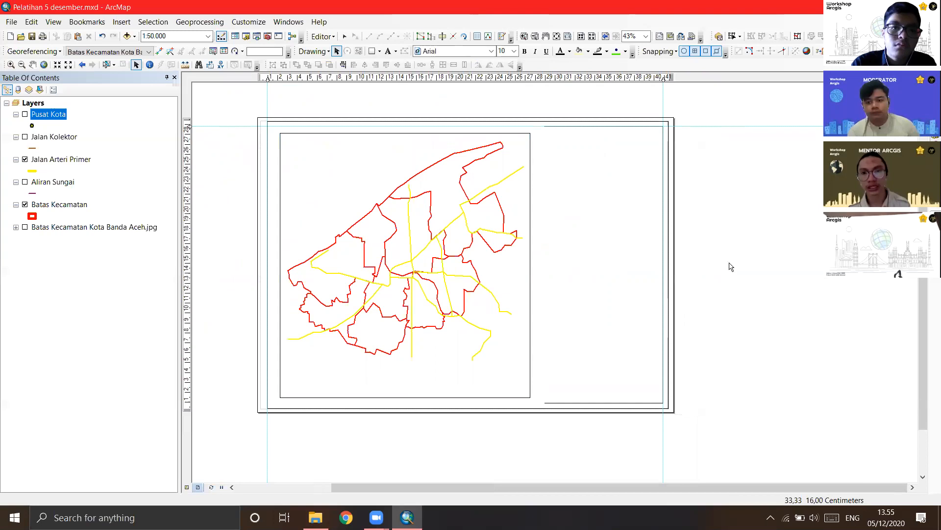
click(590, 229)
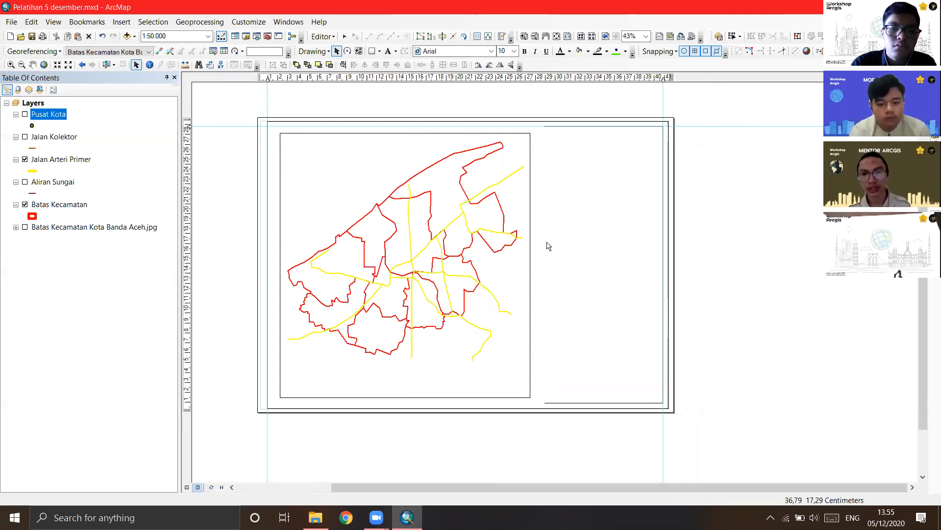
Step: Draw a rectangle about 27.3 cm wide and 27.9 cm high around the data frame, level with the side panel
scroll(541, 240, up, 1)
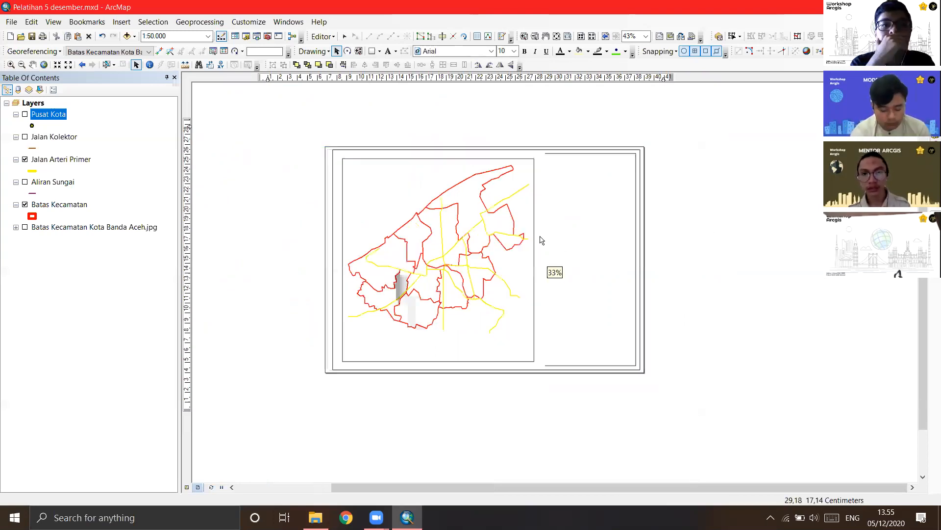
scroll(442, 157, down, 1)
click(371, 52)
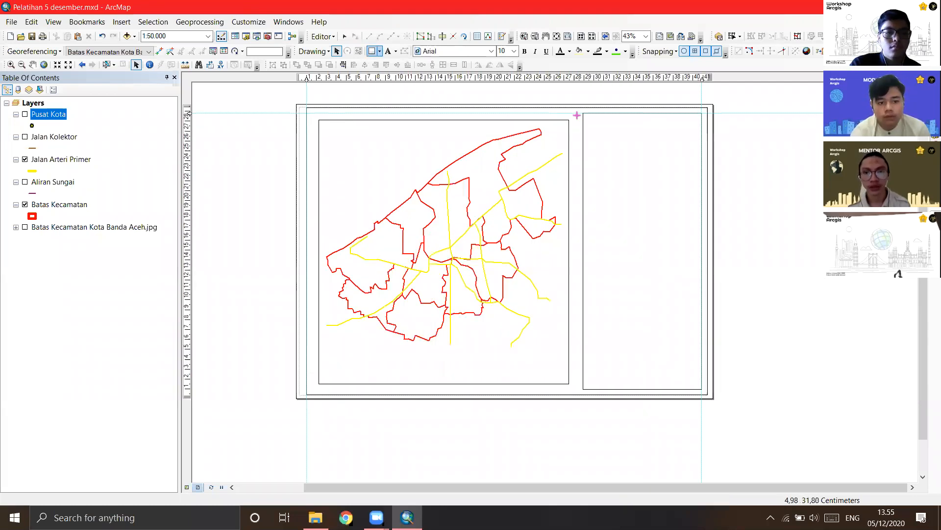
drag(577, 114, 514, 205)
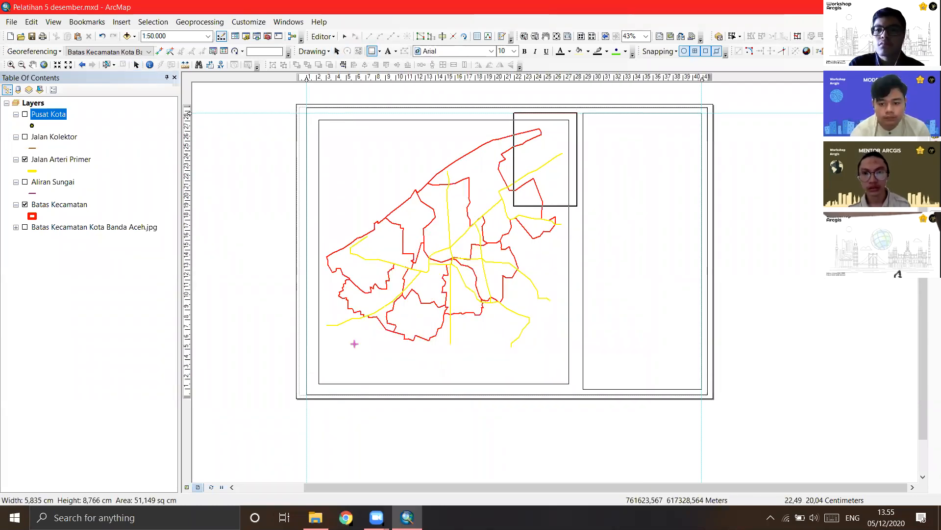
drag(316, 395, 308, 389)
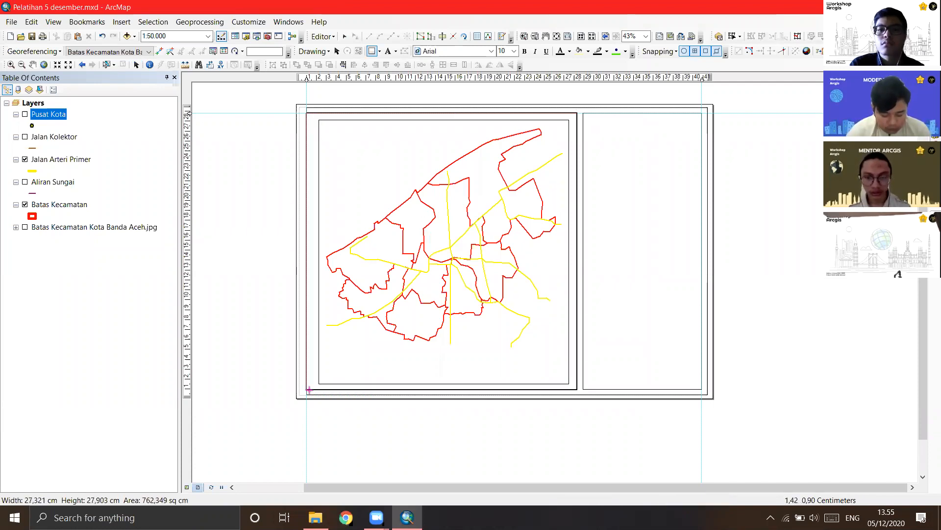
Step: Give the rectangle around the data frame no fill and a black outline
right_click(470, 421)
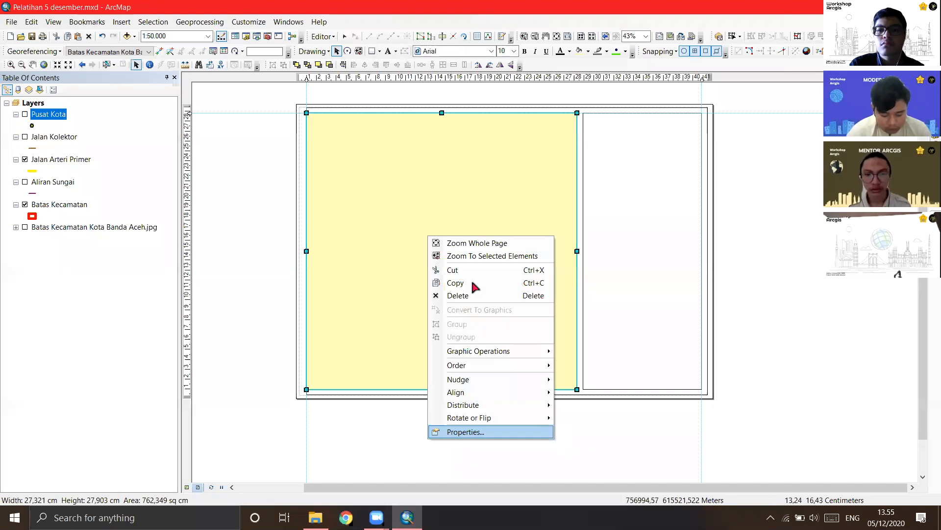
click(431, 212)
click(433, 224)
click(431, 236)
click(417, 345)
click(447, 345)
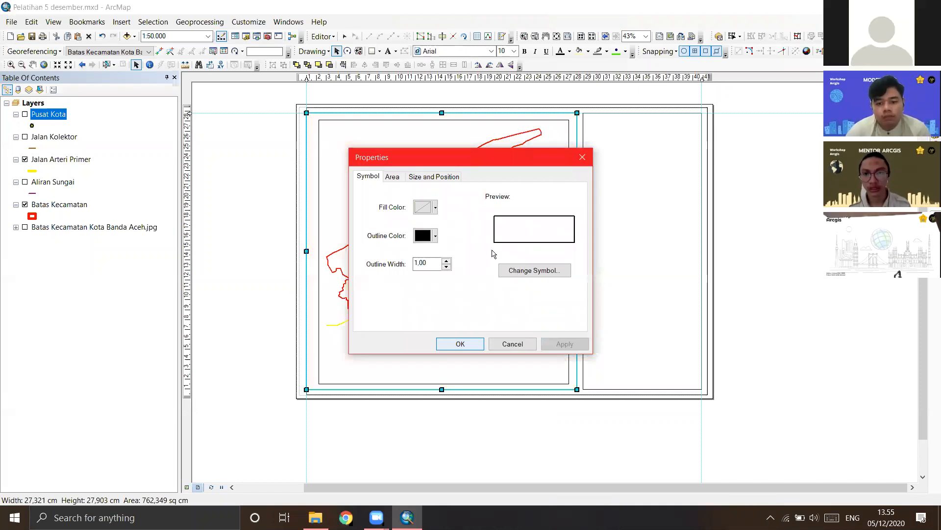
key(Return)
Step: Pull the left edge of the rectangle around the data frame inward, away from the page border
drag(497, 221, 486, 230)
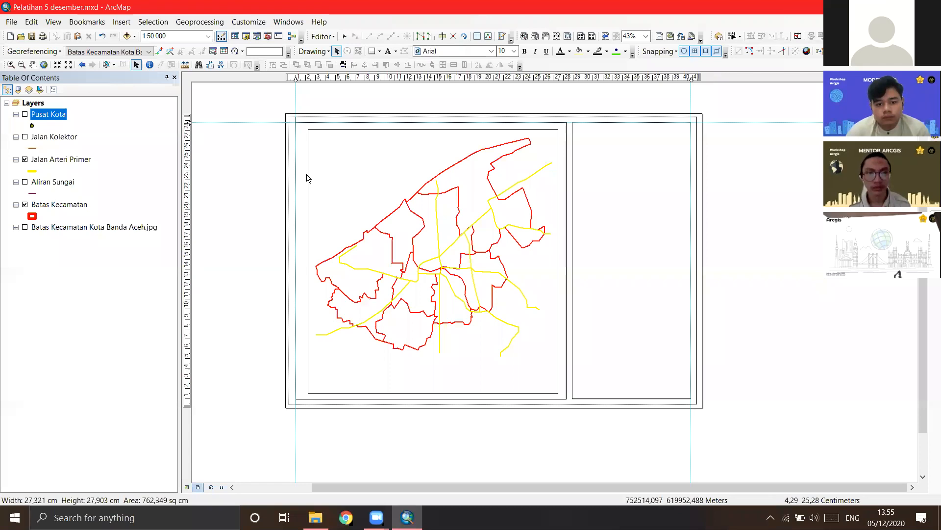
scroll(309, 177, down, 3)
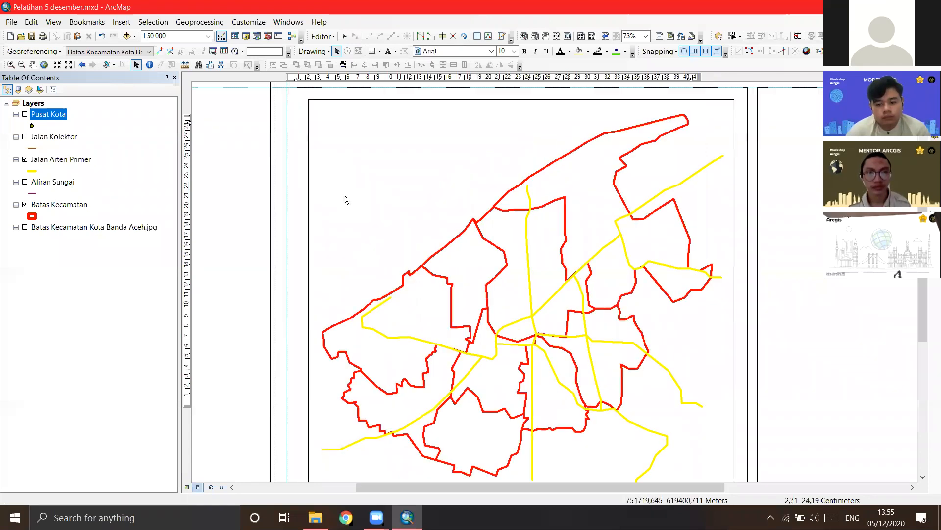
scroll(468, 277, down, 1)
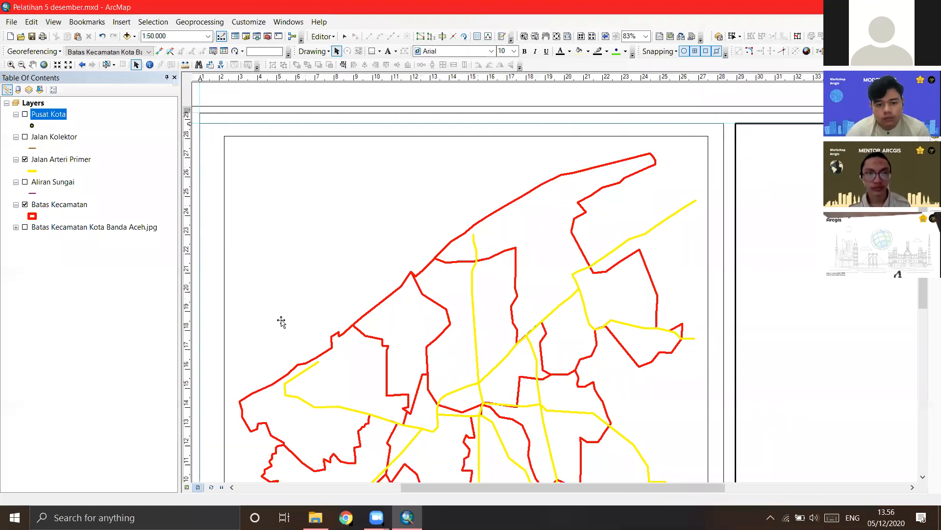
click(264, 381)
drag(262, 379, 276, 385)
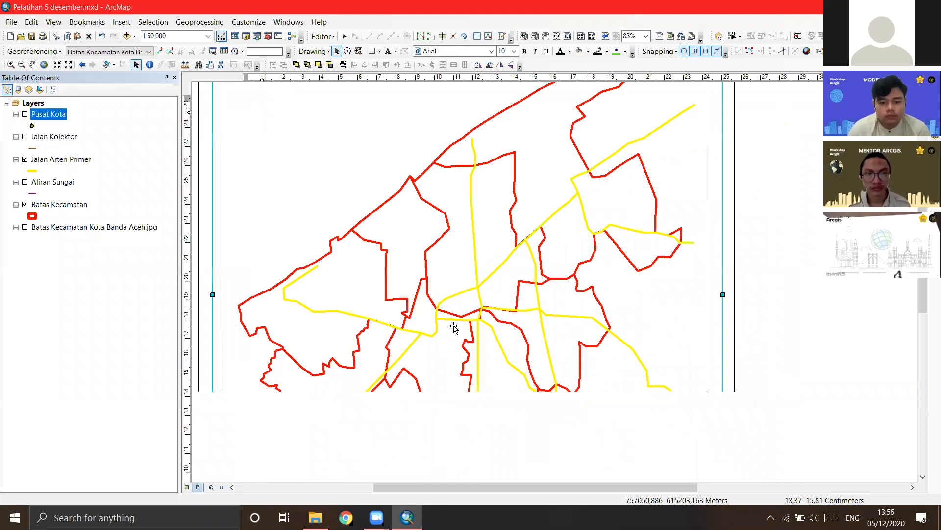
Step: Add a horizontal guide at about 0.8 cm, just below the lower edges of both rectangles
scroll(647, 378, up, 2)
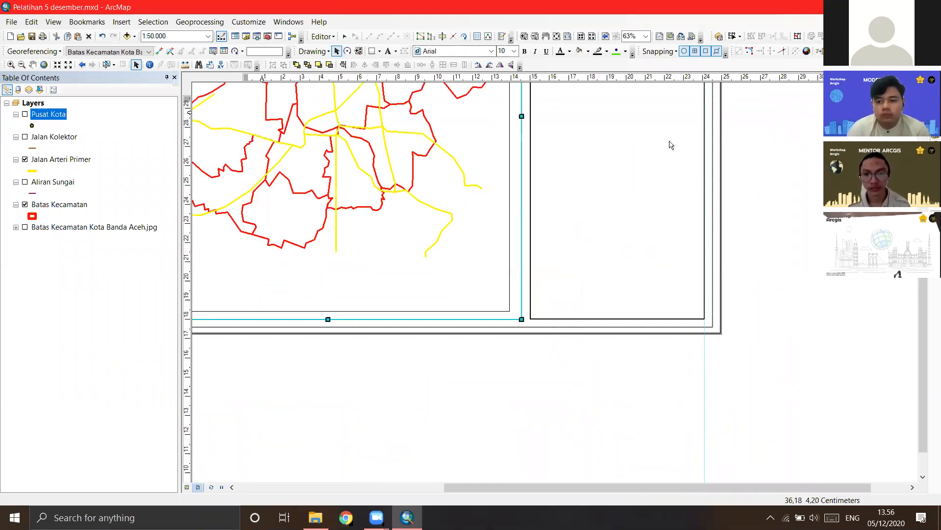
drag(275, 287, 521, 306)
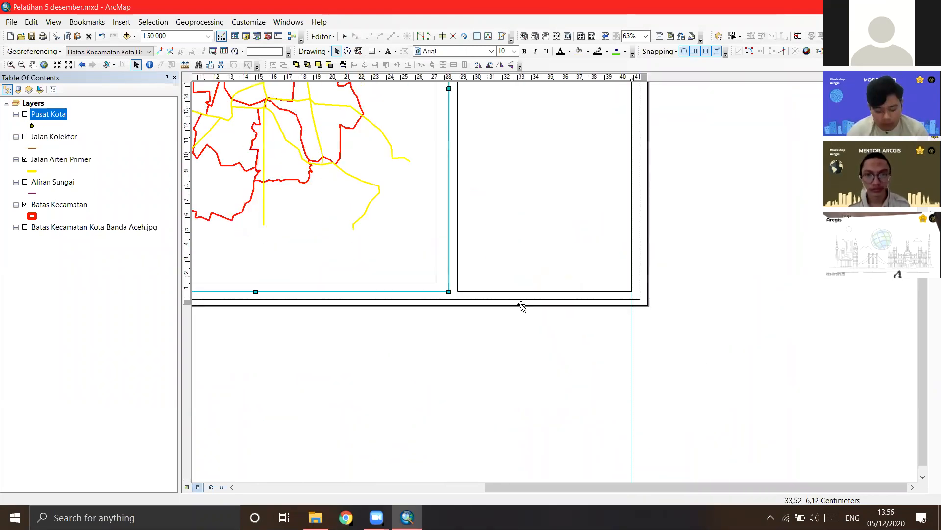
scroll(210, 296, down, 1)
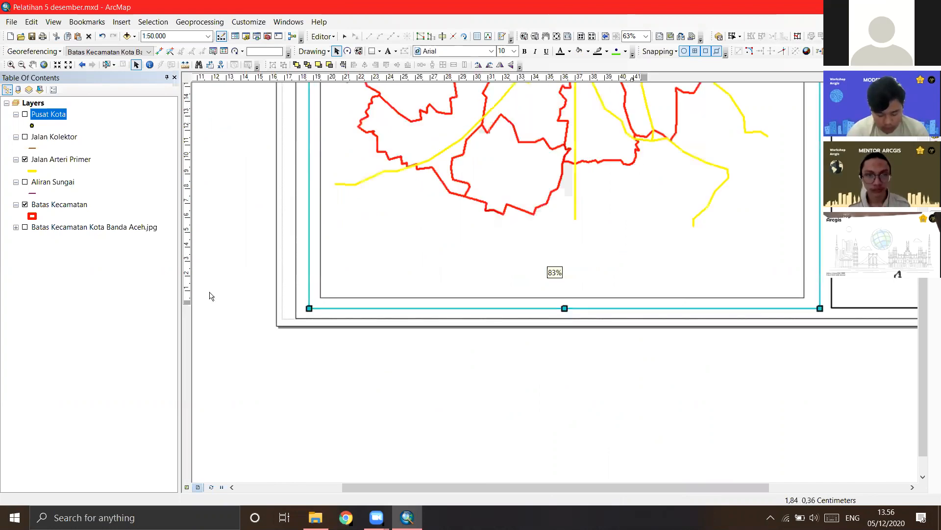
click(187, 307)
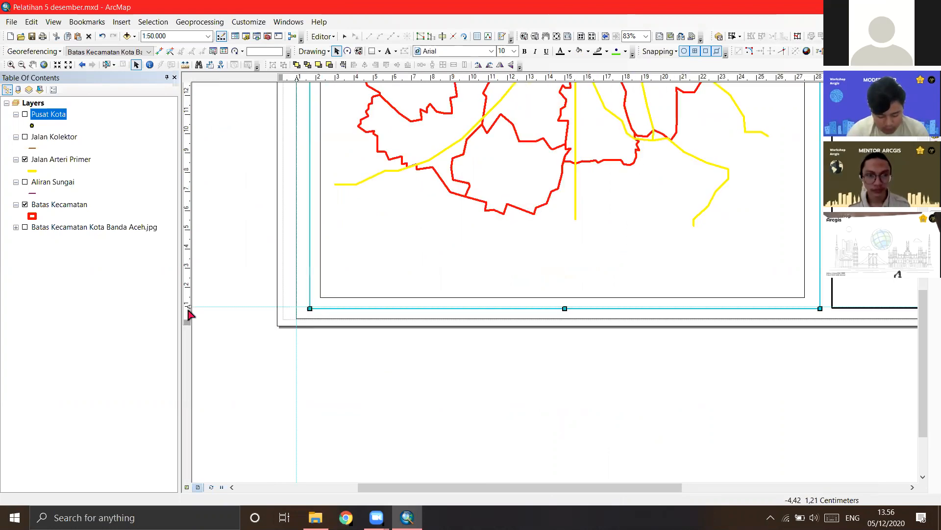
Step: Extend the lower edges of the data frame's surrounding rectangle and the side panel rectangle down to the new guide
drag(566, 311, 403, 300)
drag(603, 303, 484, 304)
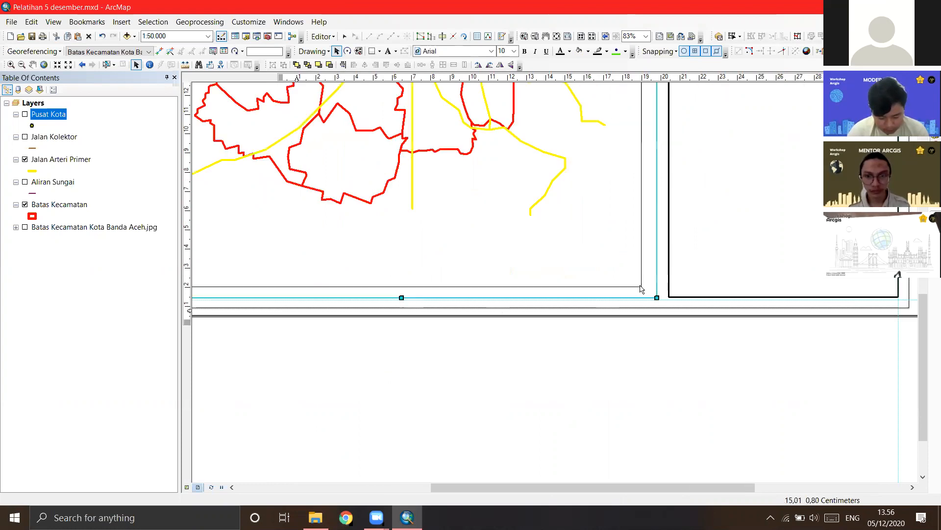
drag(664, 297, 664, 299)
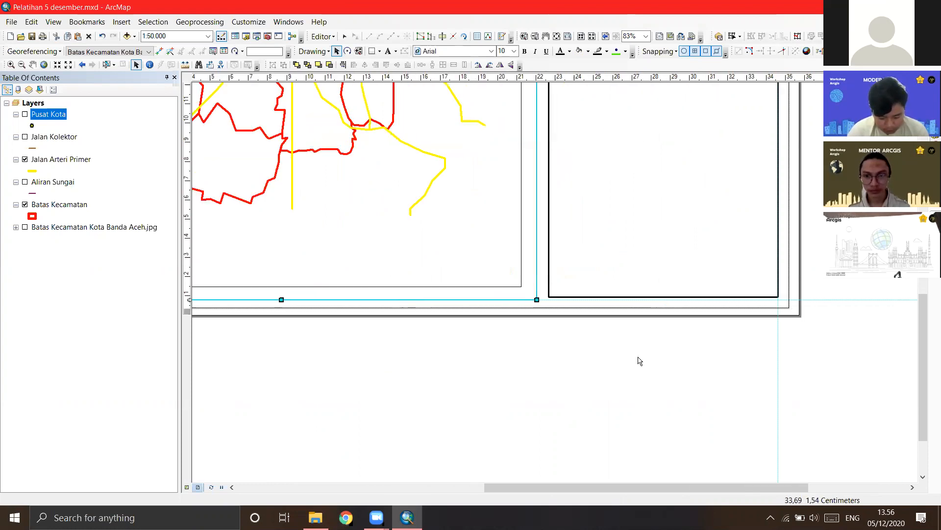
click(566, 367)
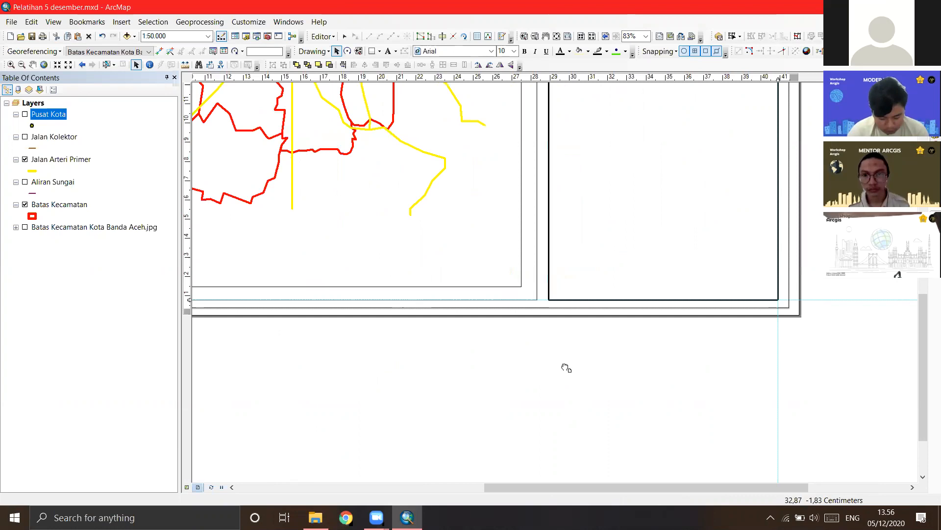
Step: Increase the outline width of the rectangle around the data frame by one increment
drag(566, 368, 565, 405)
right_click(531, 296)
click(582, 491)
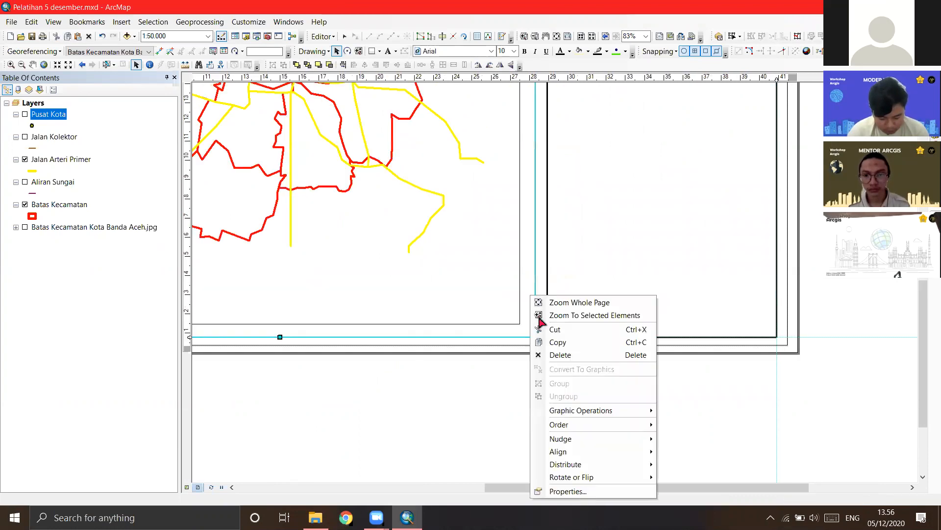
click(445, 261)
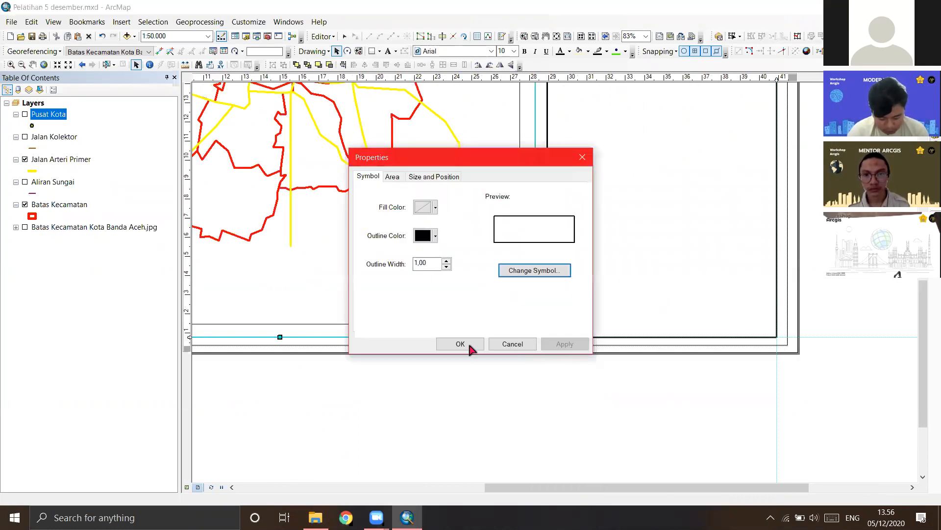
key(Return)
click(456, 353)
Step: Pull the left and right edges of the data frame inward, away from the rectangle that surrounds it
scroll(413, 259, down, 2)
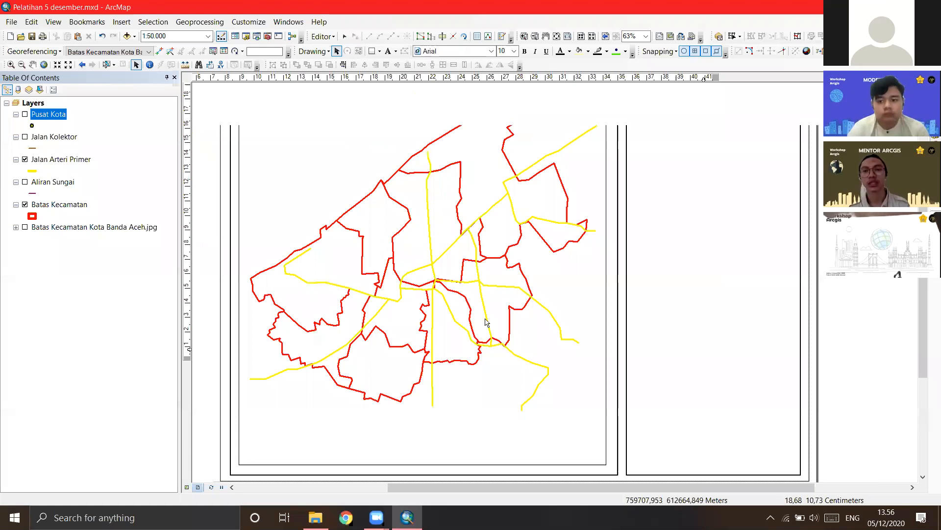
scroll(537, 326, down, 1)
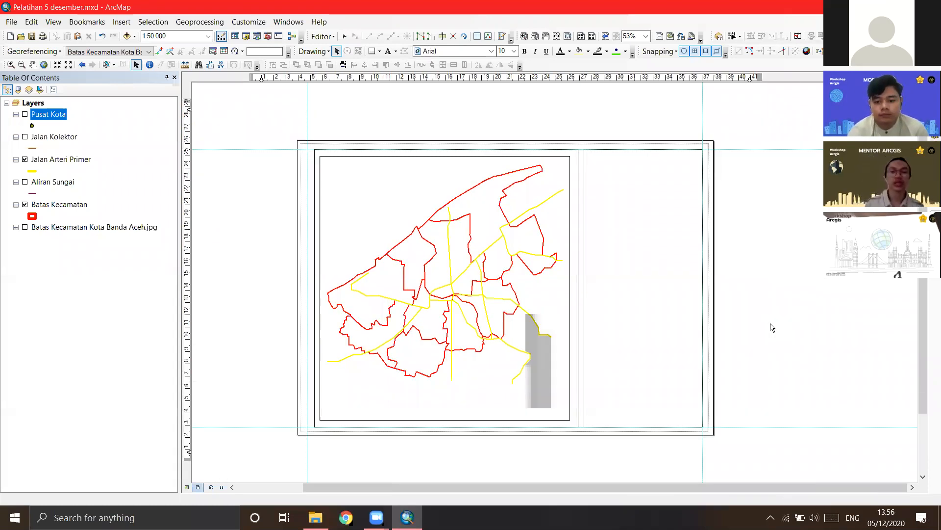
scroll(773, 327, down, 1)
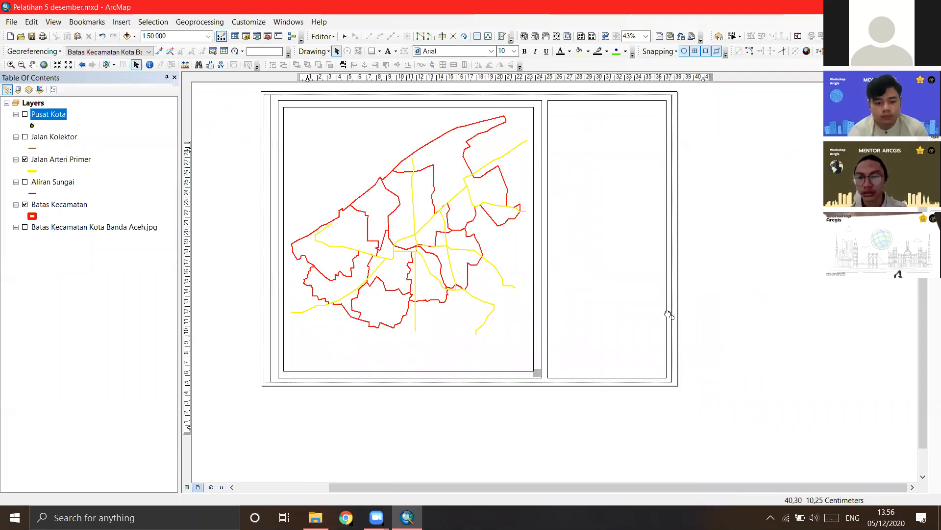
drag(726, 292, 737, 290)
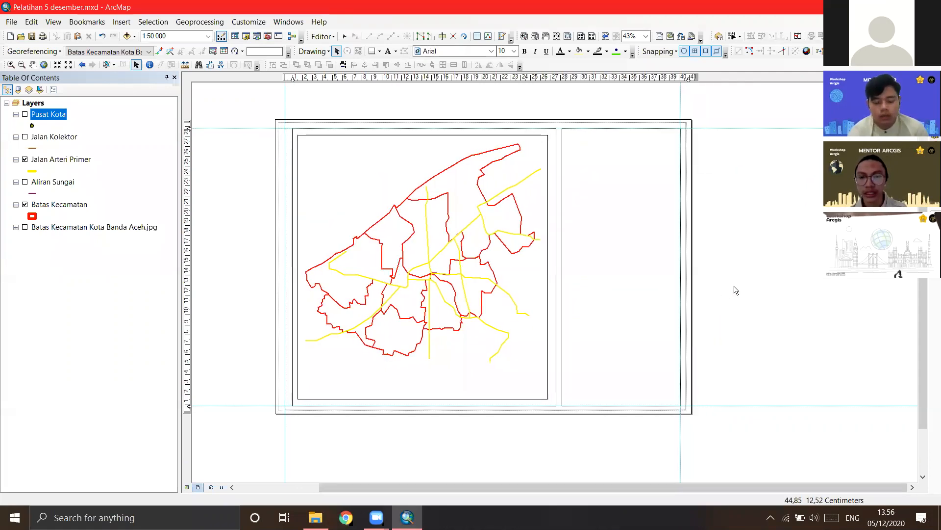
click(434, 282)
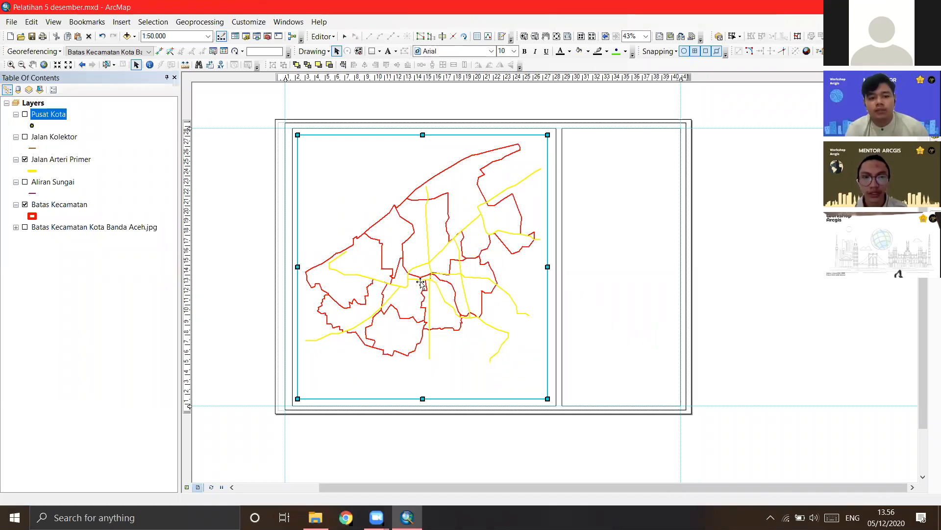
click(293, 274)
scroll(345, 279, up, 1)
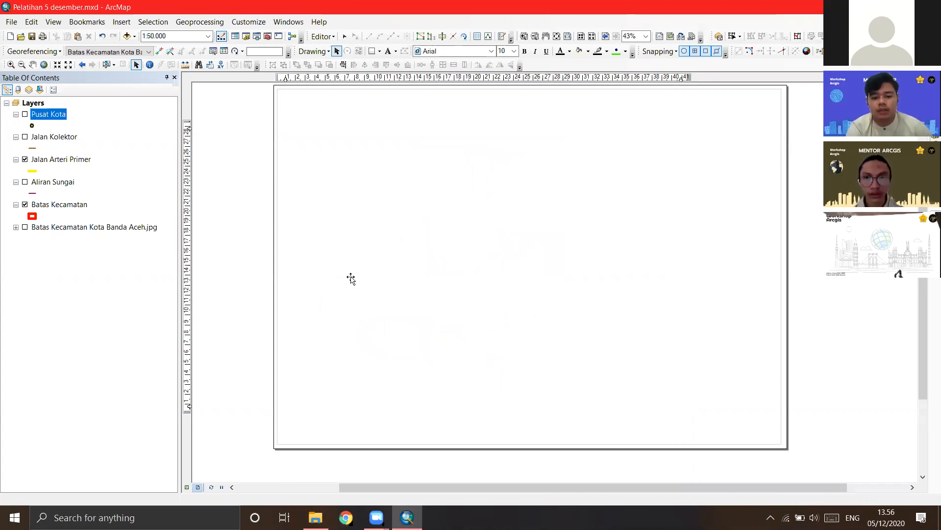
click(305, 274)
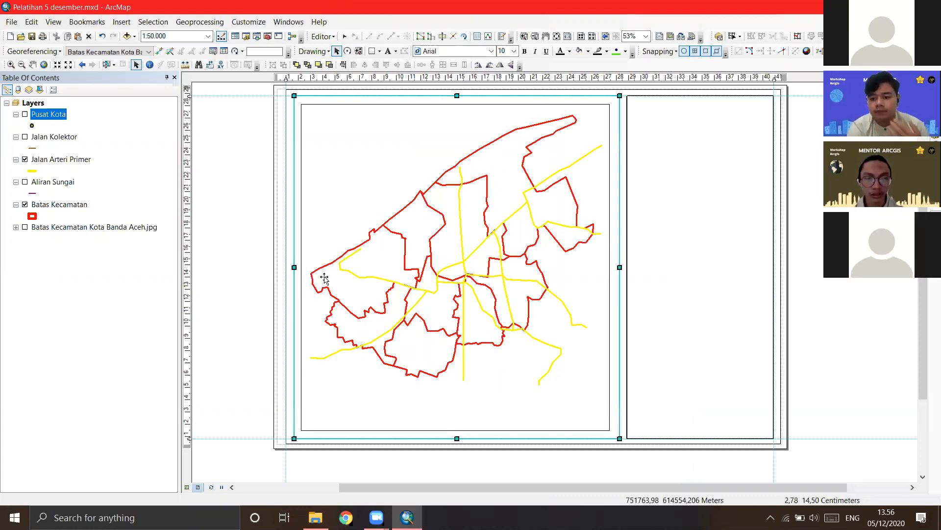
key(Tab)
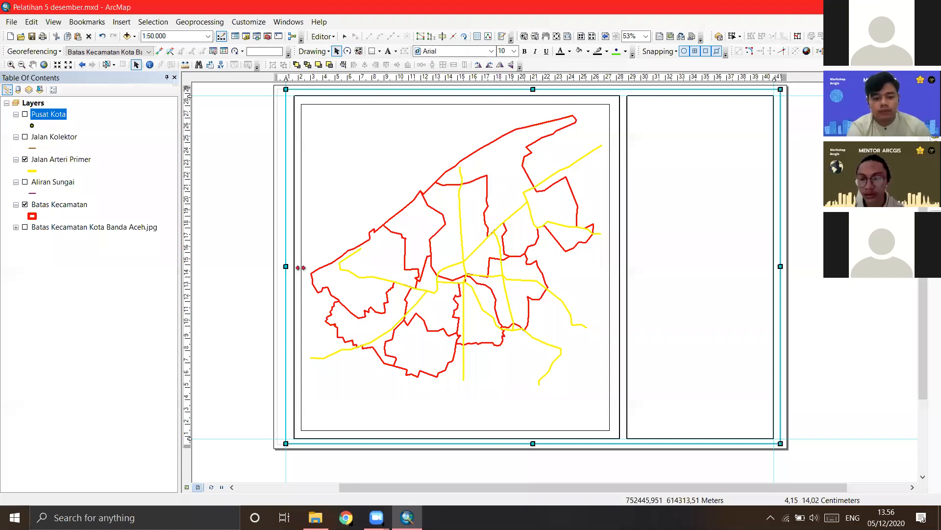
click(303, 269)
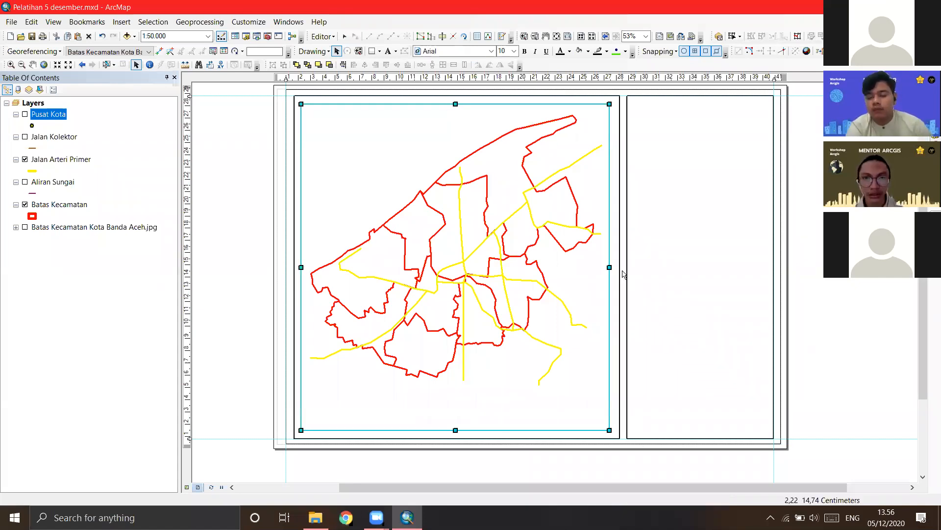
drag(609, 267, 607, 267)
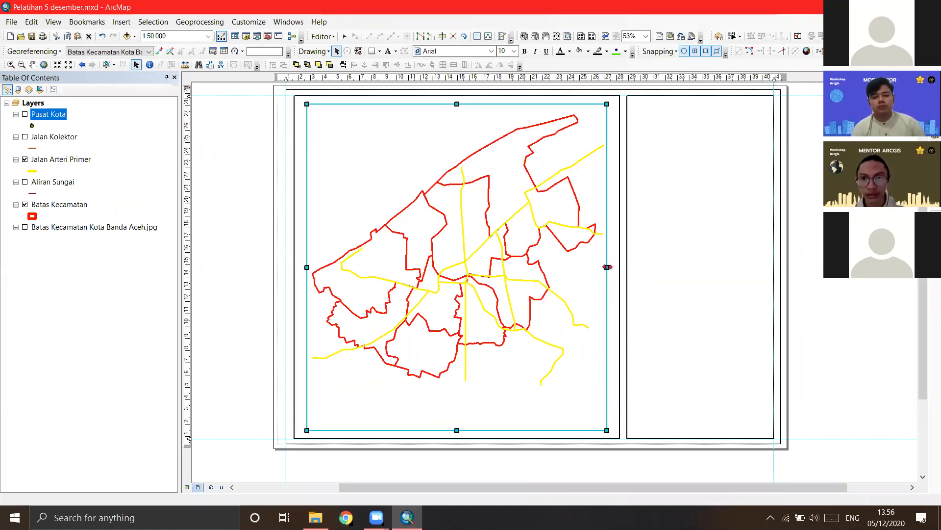
click(480, 463)
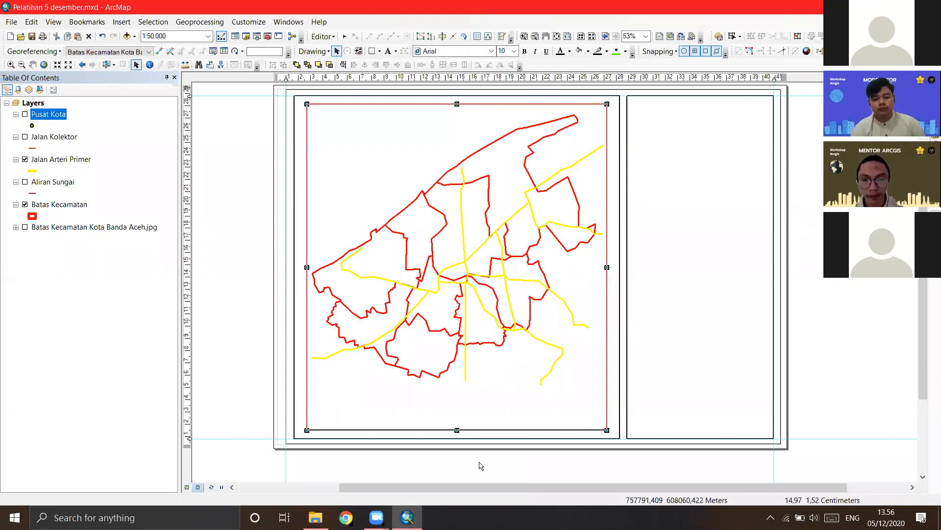
Step: Undock the Draw toolbar and dock it again in the toolbar row directly after the Snapping toolbar
drag(657, 276, 549, 319)
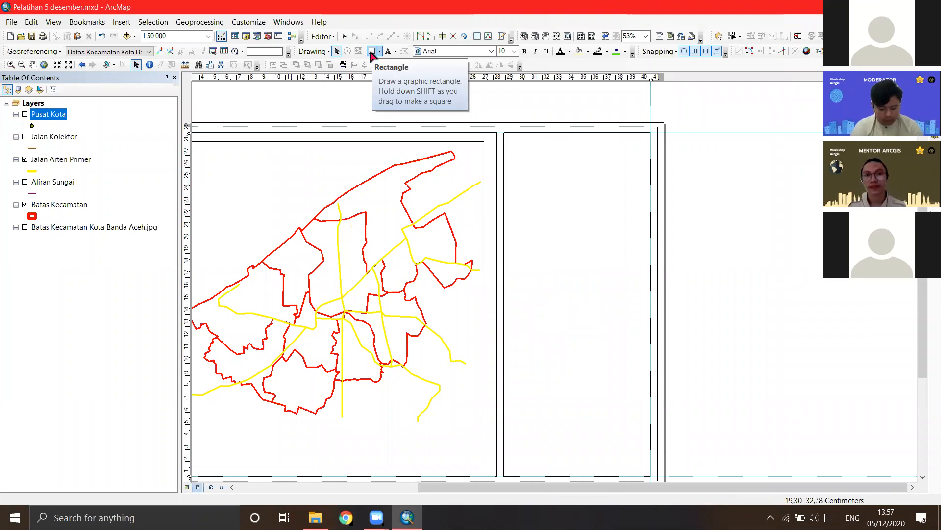
mouse_move(293, 51)
mouse_down()
mouse_move(395, 52)
mouse_move(451, 121)
mouse_move(478, 137)
mouse_up()
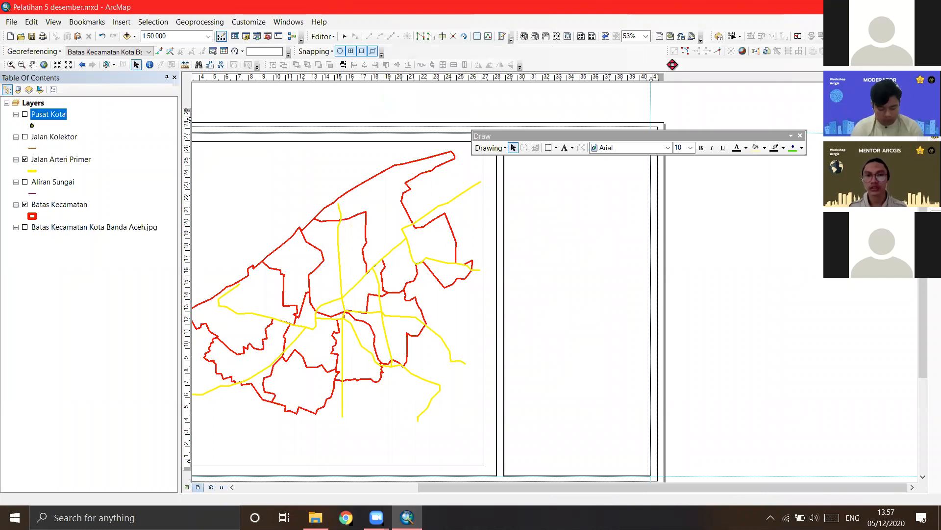
drag(672, 64, 513, 66)
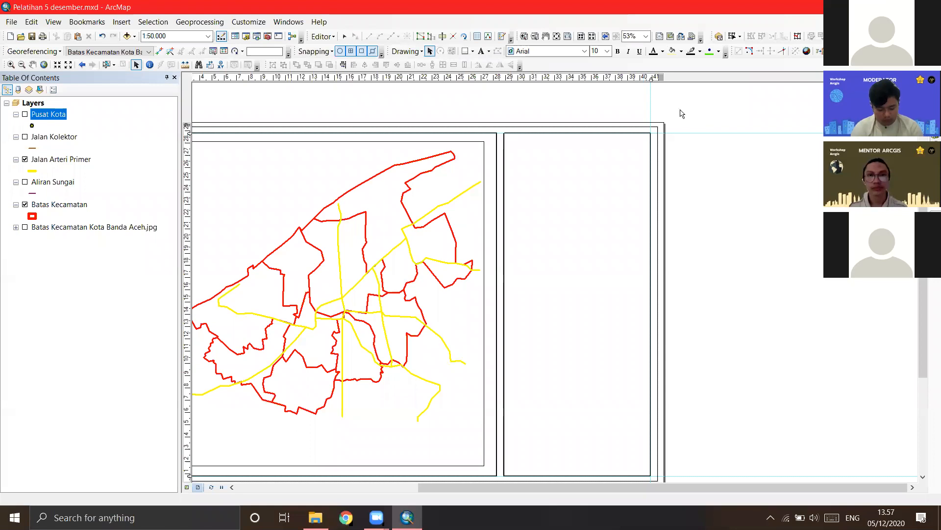
drag(526, 114, 528, 144)
drag(477, 181, 512, 144)
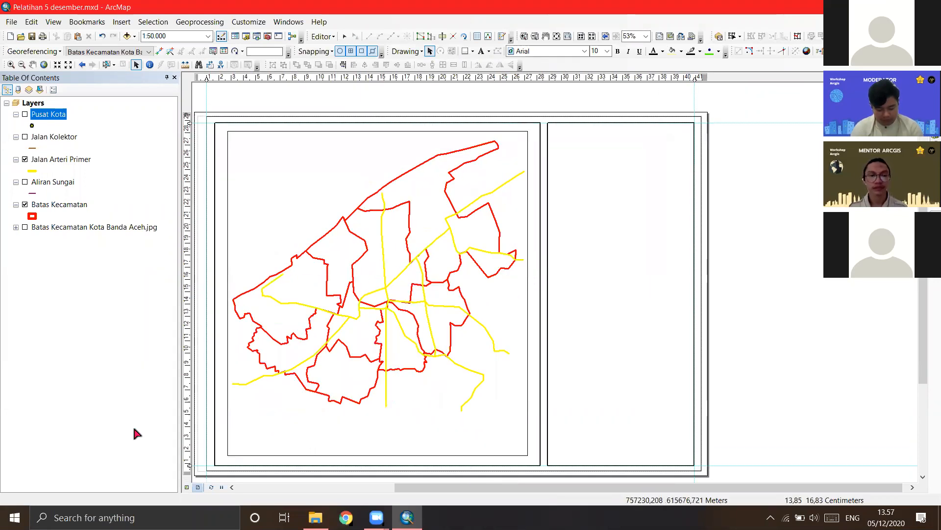
click(414, 54)
click(464, 52)
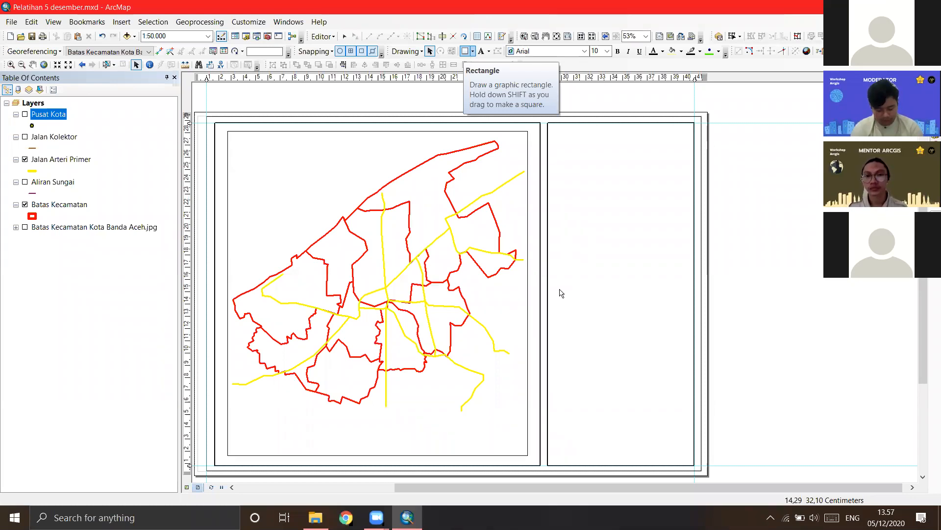
drag(492, 292, 499, 283)
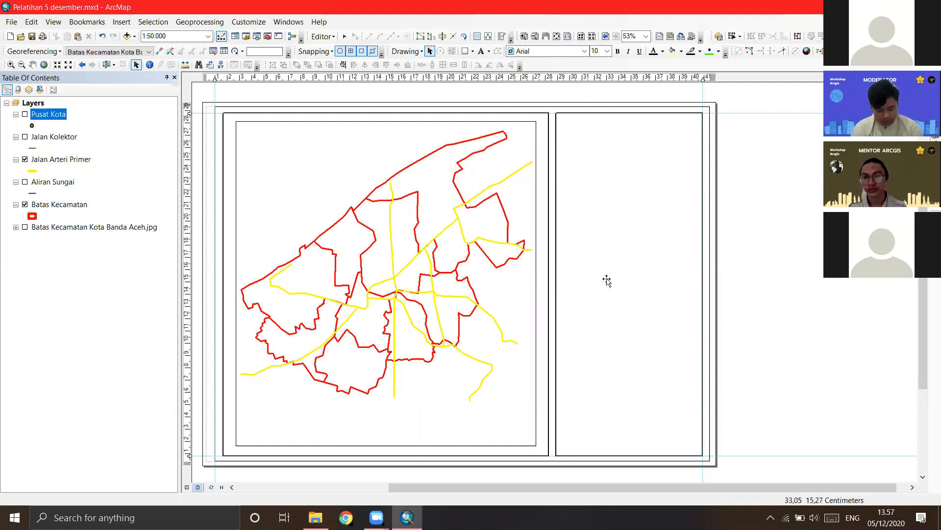
click(607, 281)
click(712, 280)
click(770, 280)
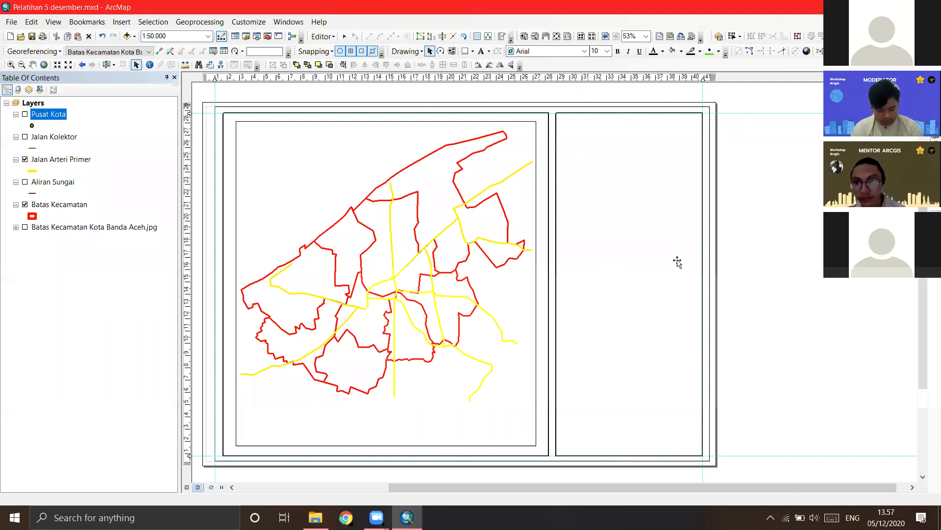
click(567, 276)
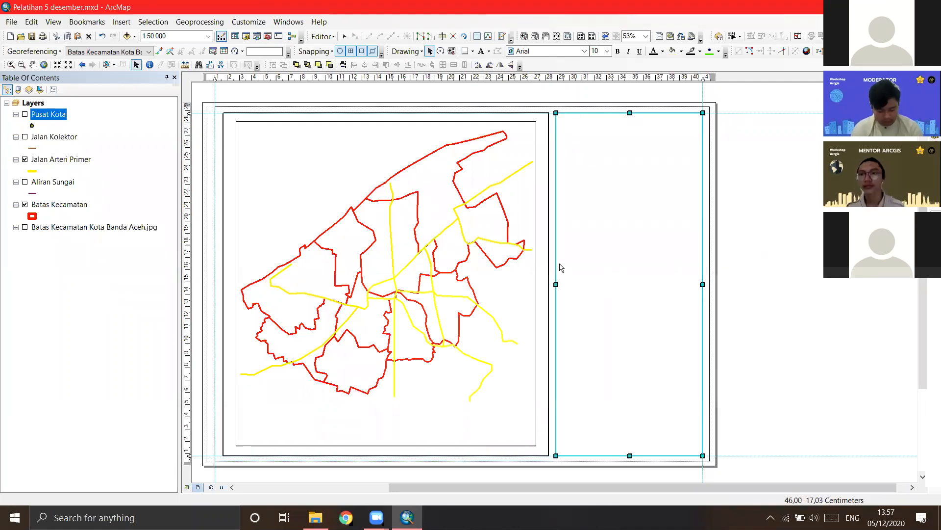
click(482, 271)
drag(510, 257, 501, 249)
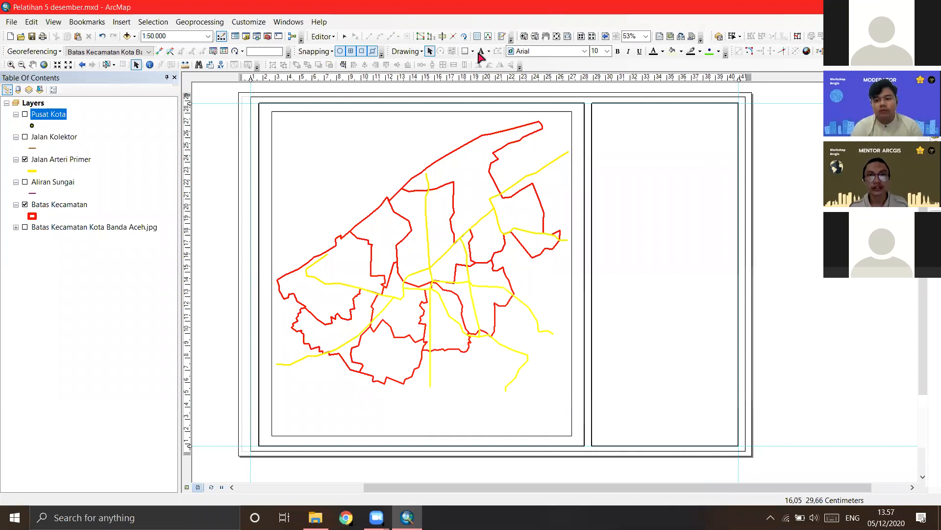
click(616, 146)
drag(616, 142, 580, 153)
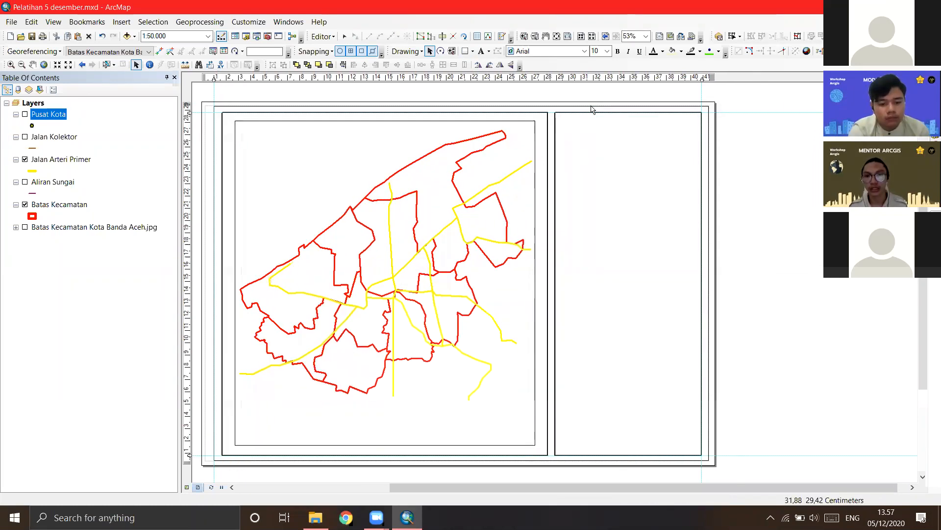
click(553, 104)
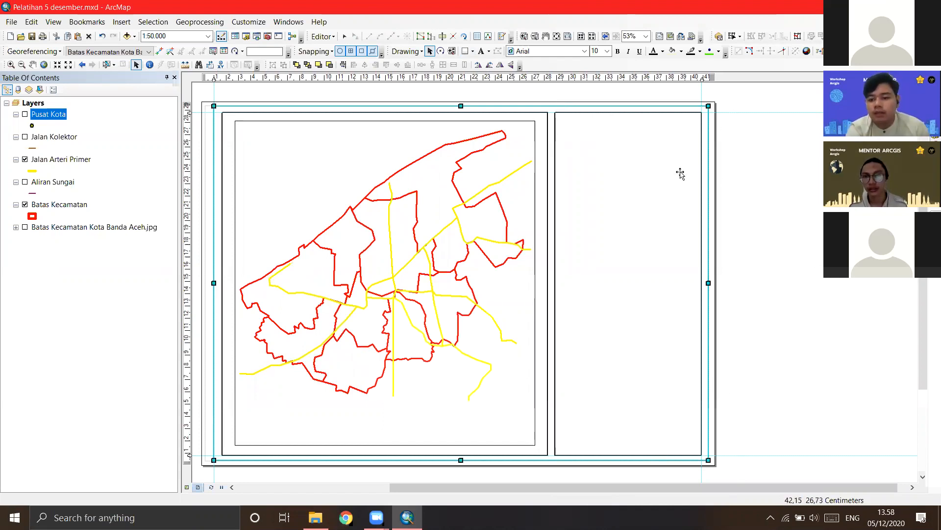
click(768, 168)
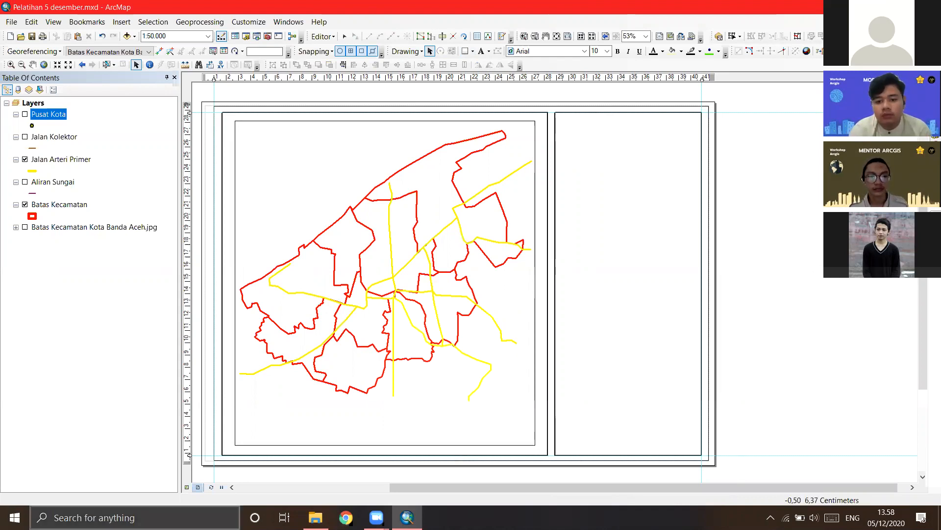
mouse_move(407, 517)
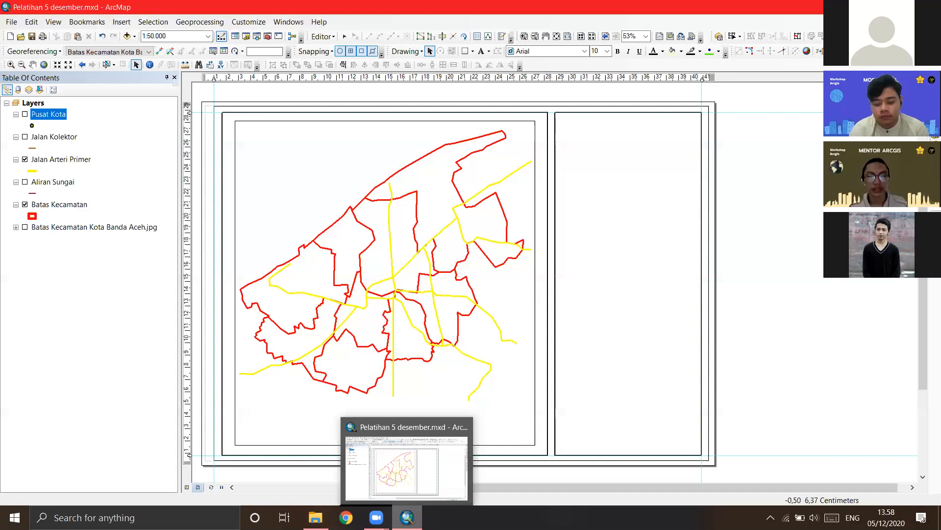
mouse_move(377, 514)
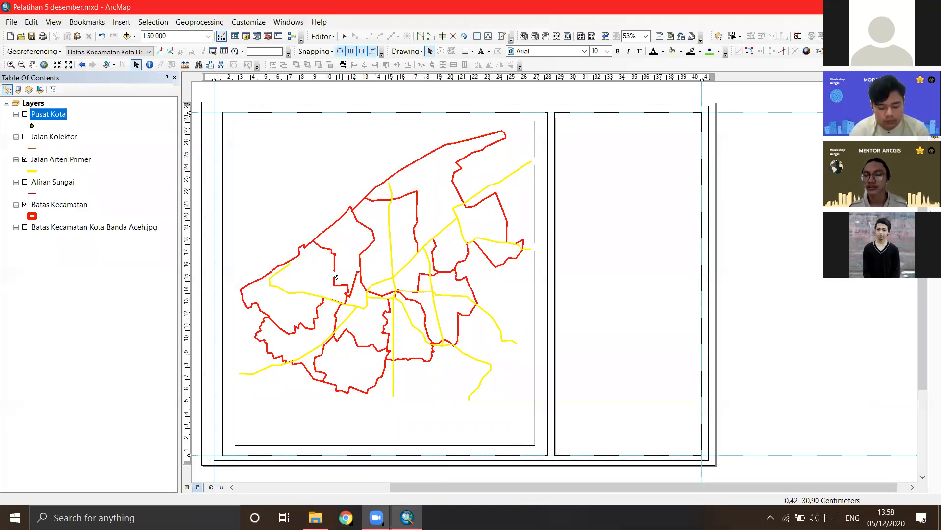
click(729, 322)
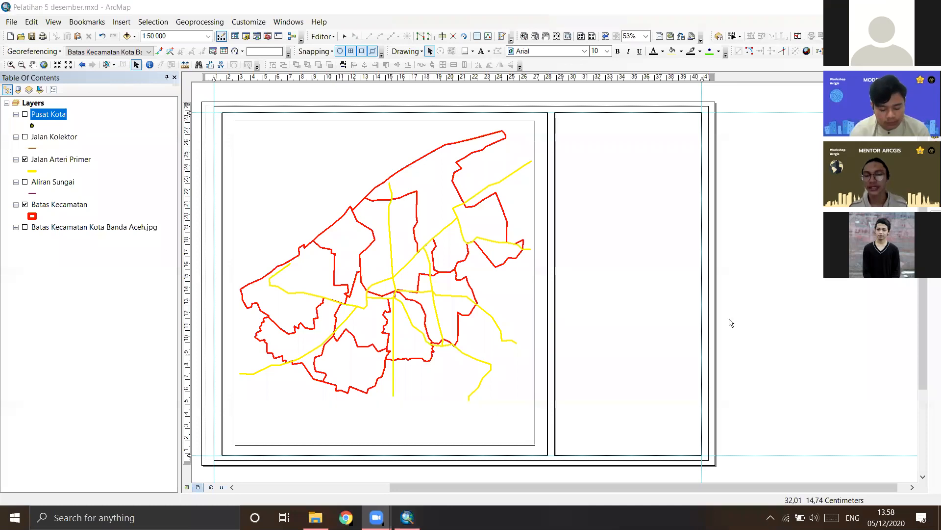
click(735, 325)
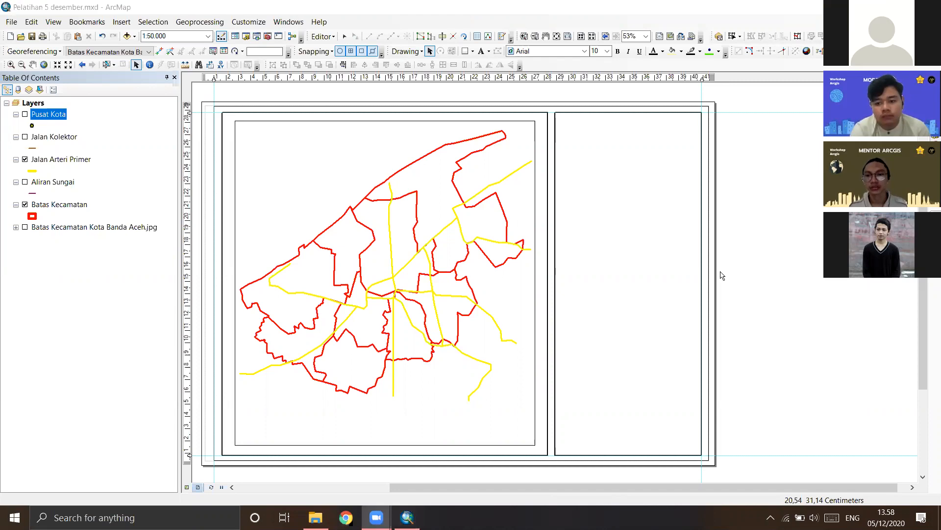
drag(585, 352, 505, 362)
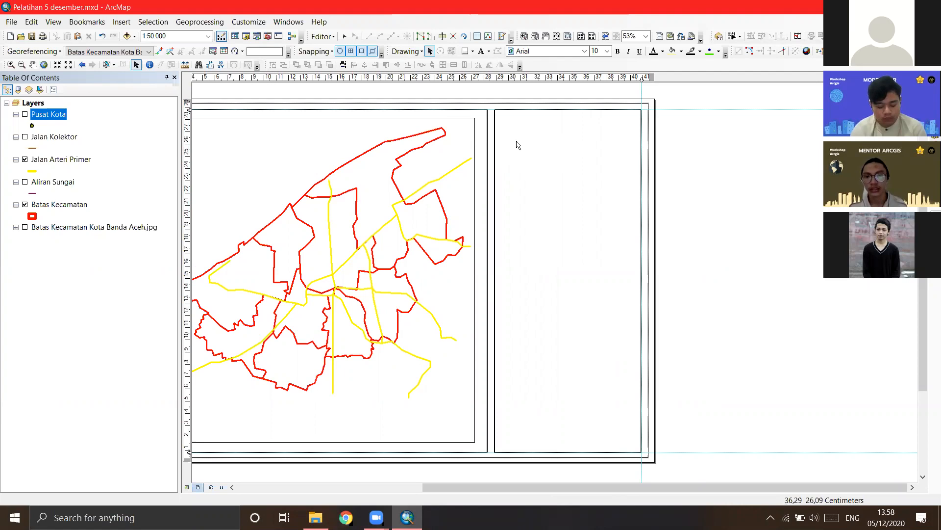
drag(542, 142, 558, 141)
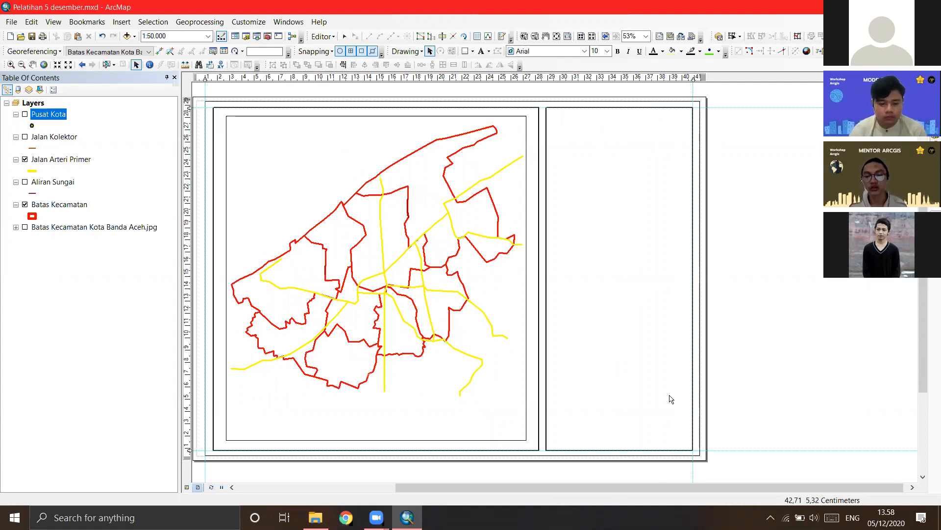
middle_click(610, 340)
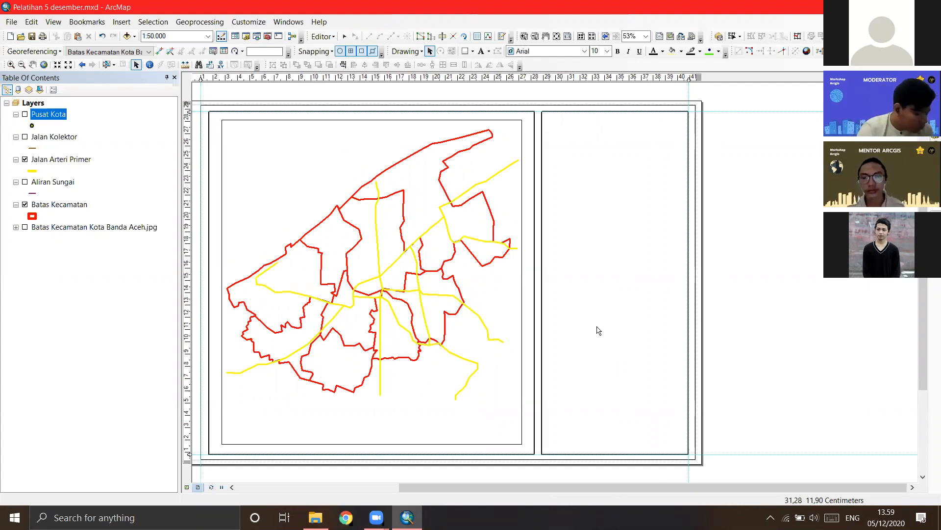
drag(588, 297, 598, 304)
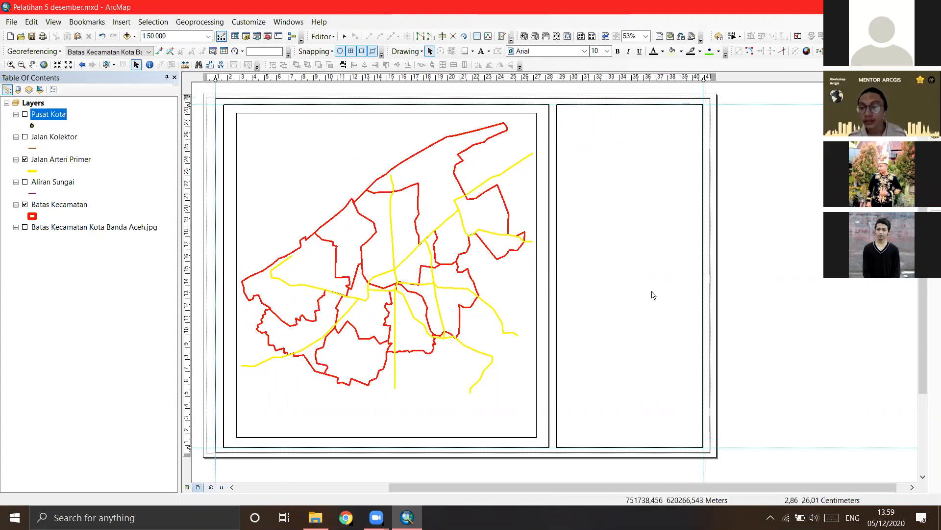
click(615, 264)
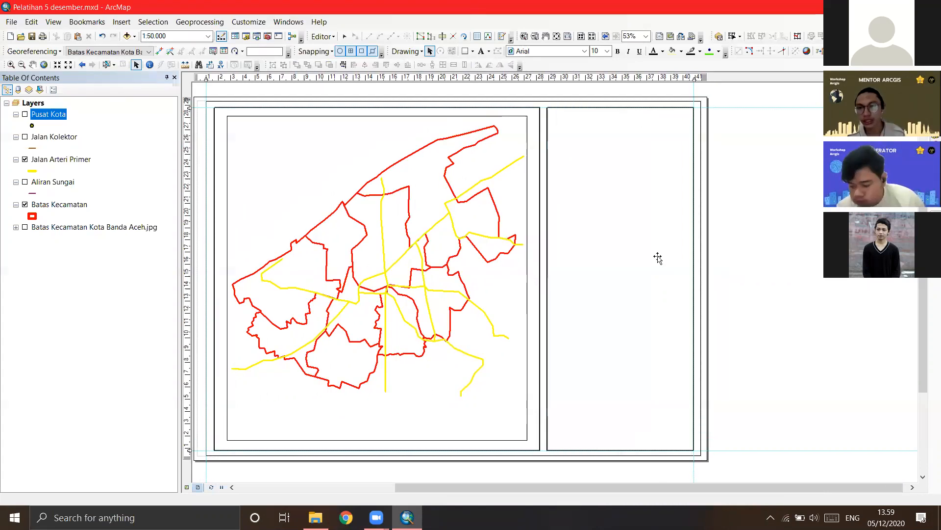
click(702, 136)
click(738, 143)
click(701, 123)
Step: Draw a rectangle about 14.8 cm wide and 19.3 cm high in the empty area to the right of the page
drag(741, 205, 636, 217)
click(468, 51)
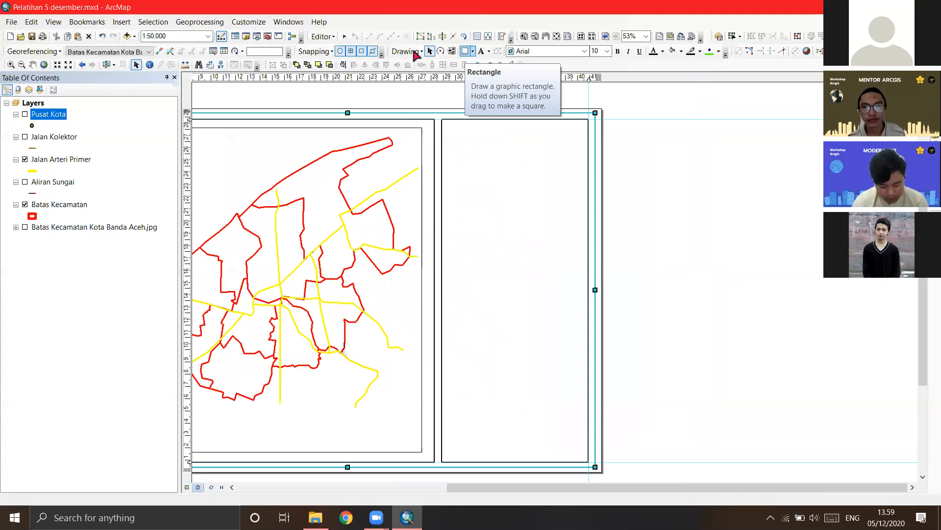
click(466, 52)
drag(731, 231, 804, 342)
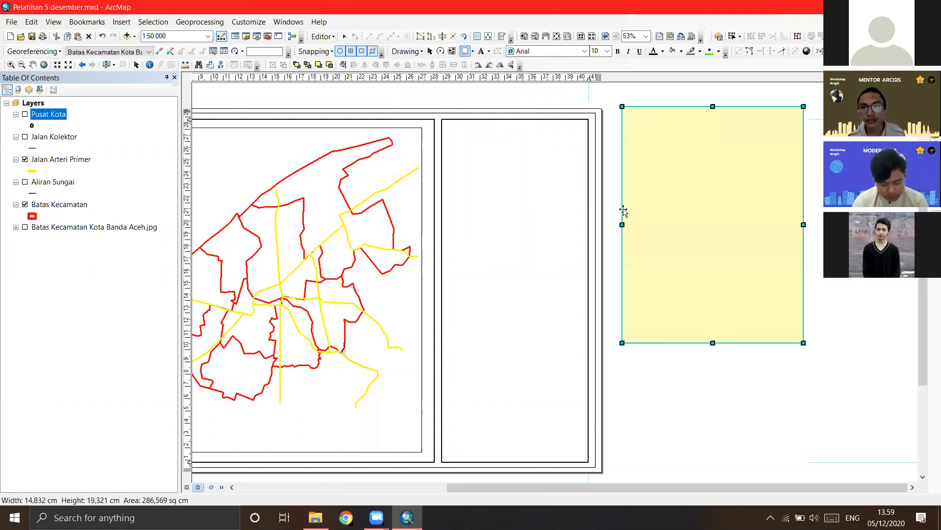
Step: Enlarge the yellow rectangle beside the page in both width and height
drag(740, 207, 615, 198)
drag(679, 333, 756, 374)
drag(687, 239, 708, 261)
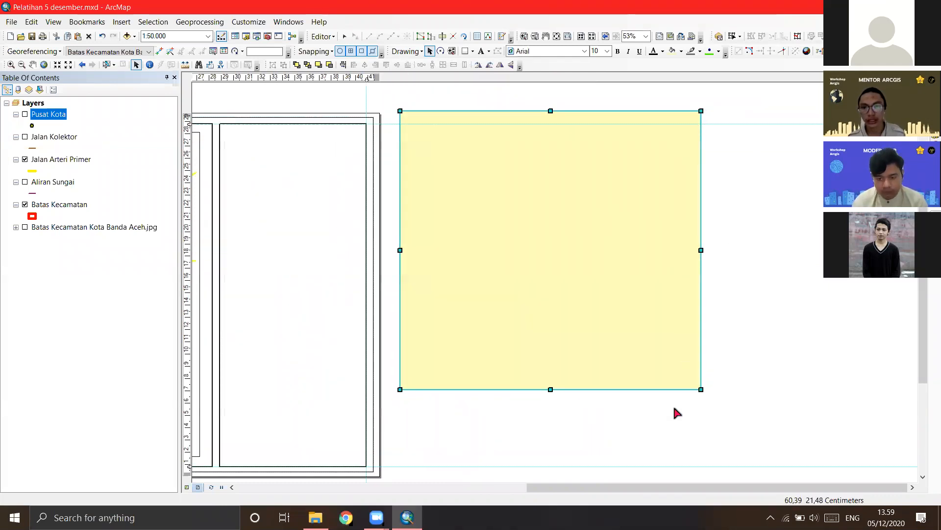
Step: Set the fill colour of the rectangle beside the page to No Color
double_click(429, 208)
click(435, 207)
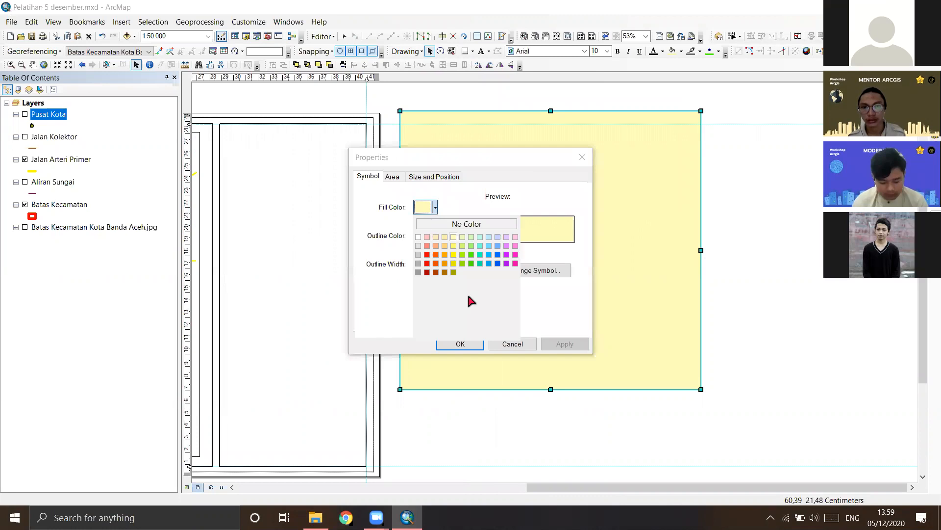
click(462, 279)
key(Return)
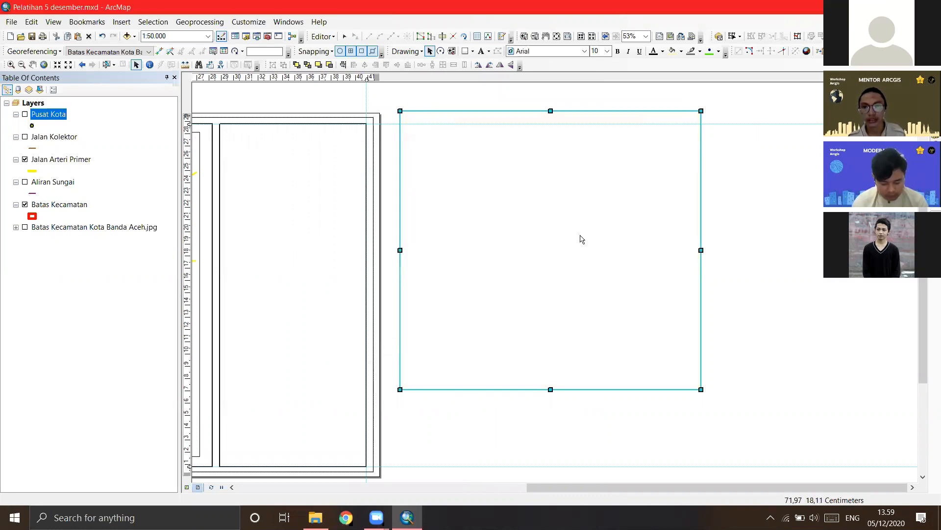
click(354, 274)
drag(565, 265, 540, 259)
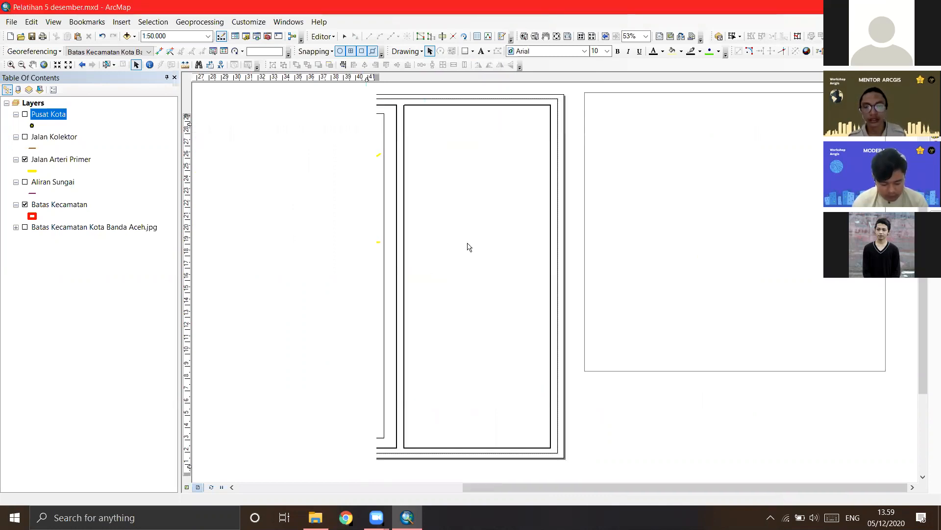
scroll(377, 153, down, 1)
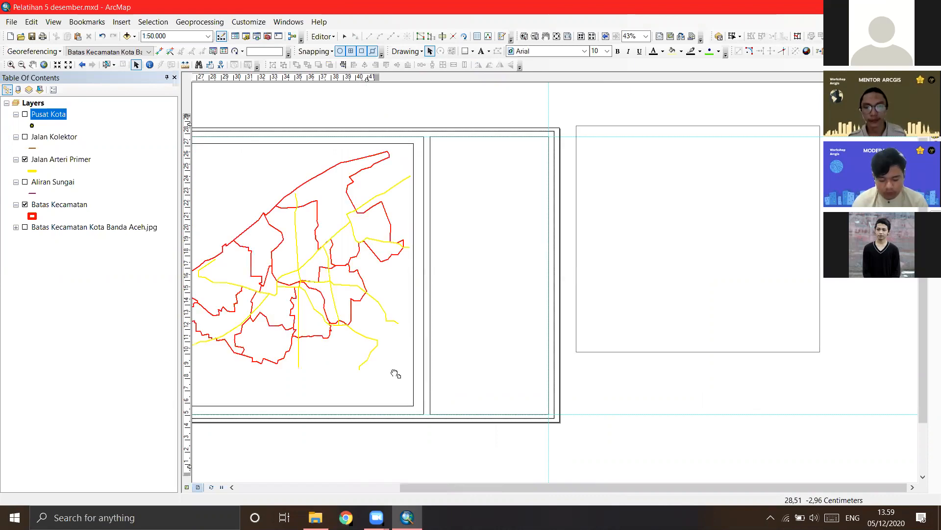
scroll(317, 324, down, 1)
drag(618, 156, 518, 171)
click(668, 239)
drag(625, 241, 572, 239)
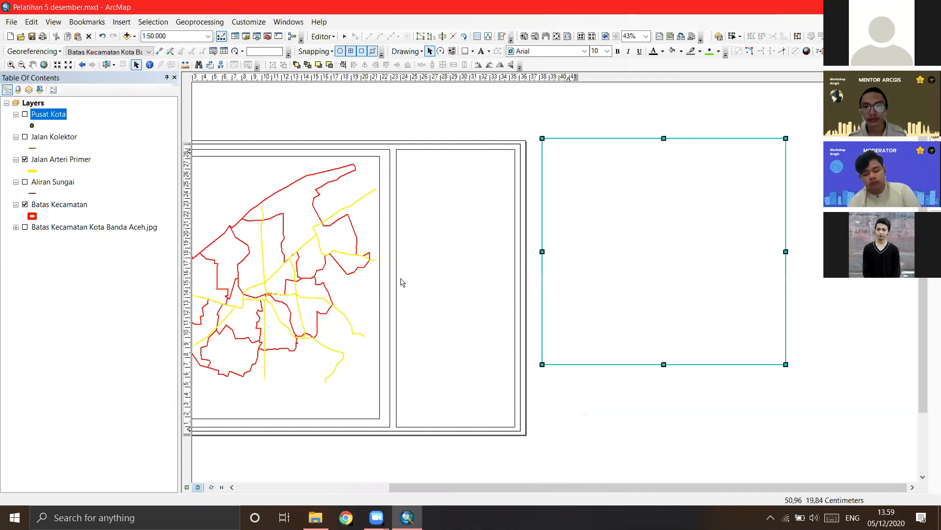
drag(536, 251, 578, 252)
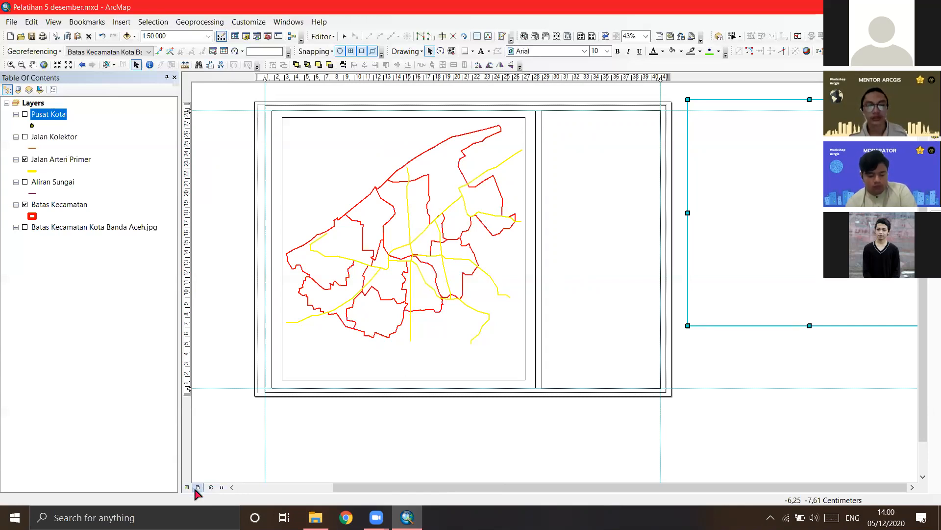
drag(245, 286, 253, 299)
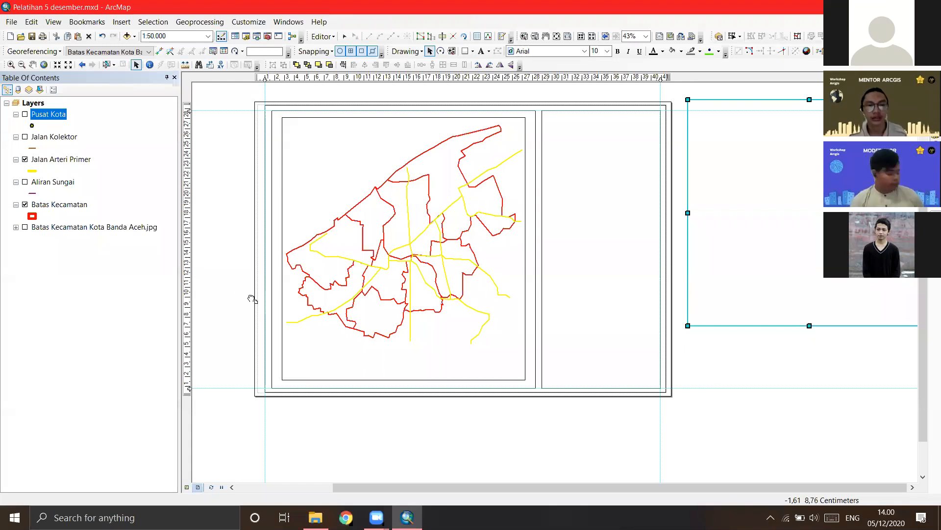
Step: Apply the page and print setup with A3 (Scaled) paper, Rear Tray as source and landscape orientation
click(11, 22)
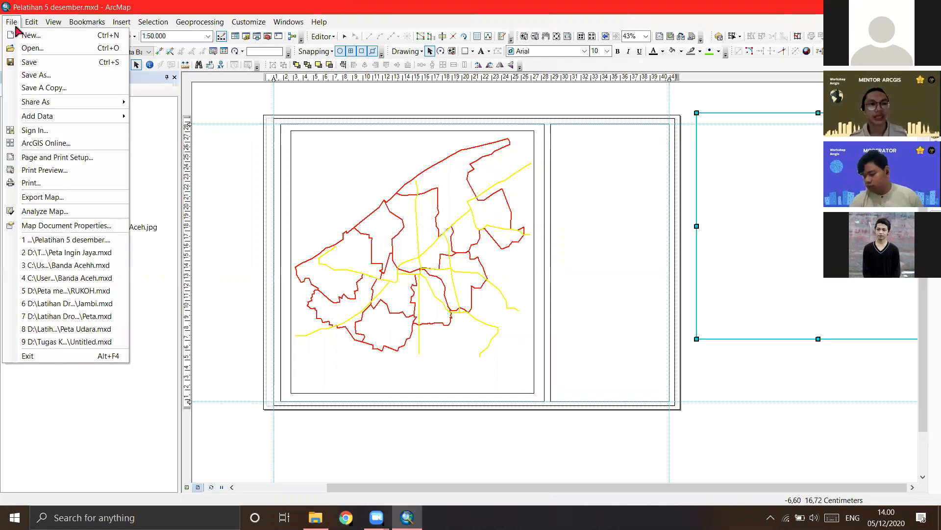
click(12, 23)
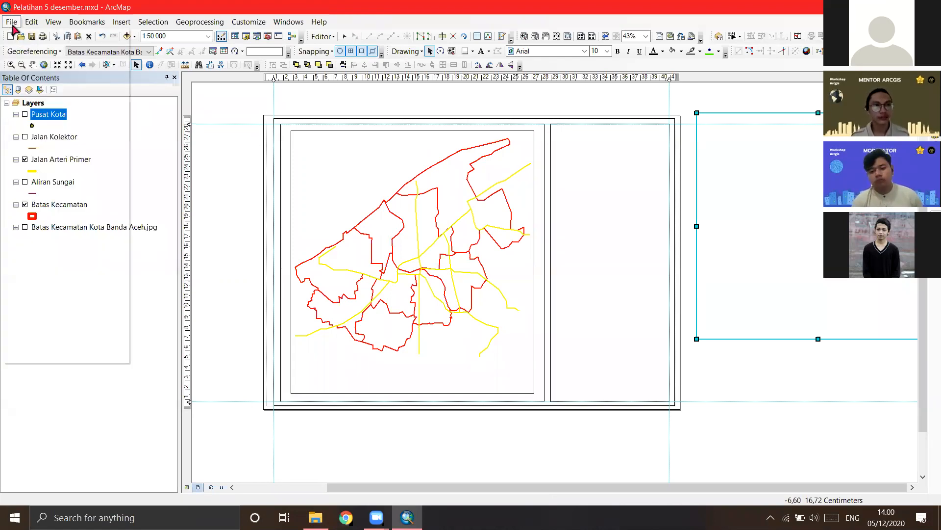
click(12, 24)
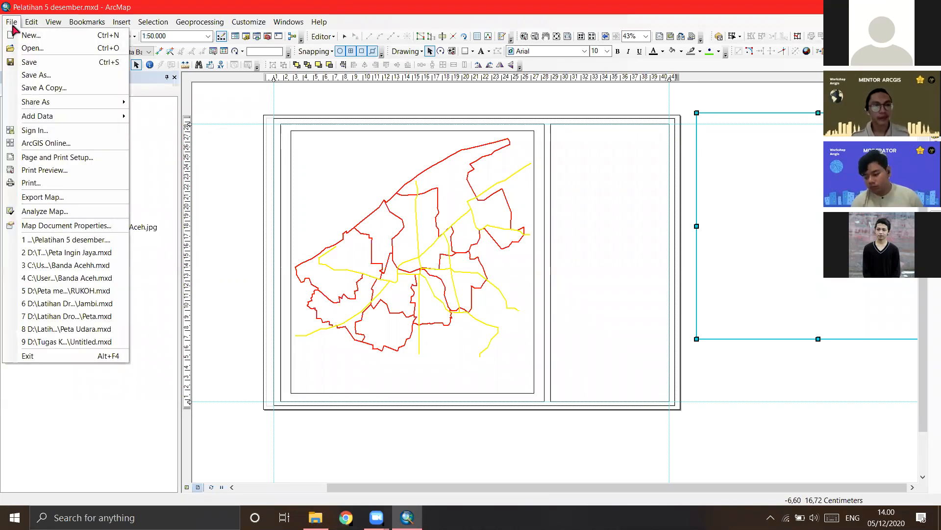
click(88, 162)
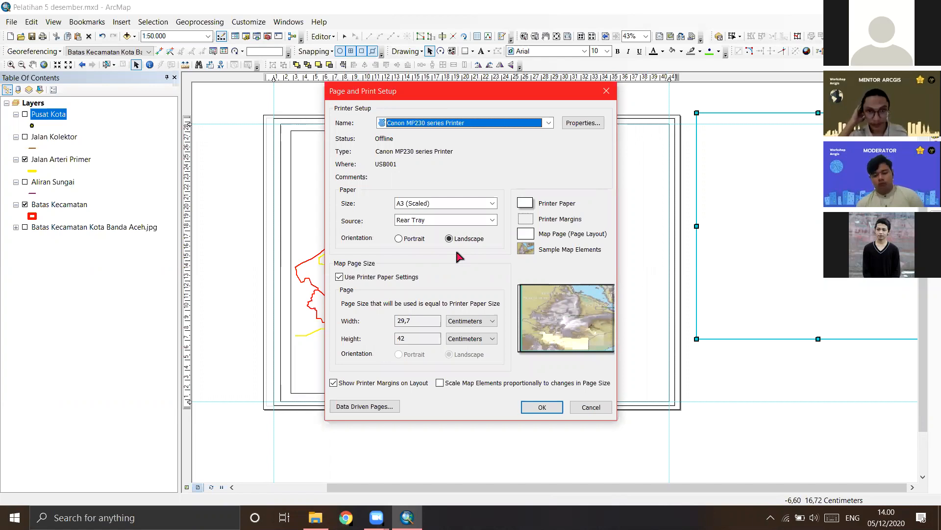
click(471, 205)
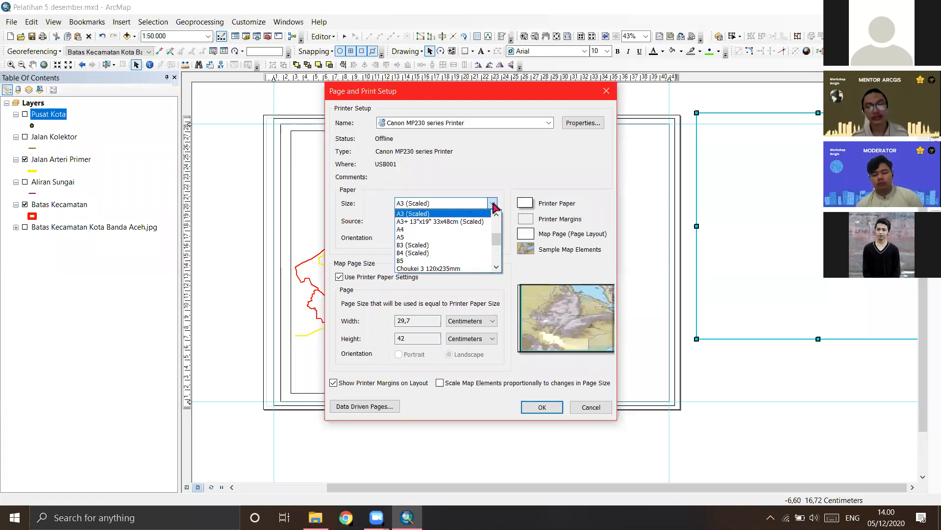
scroll(491, 211, up, 1)
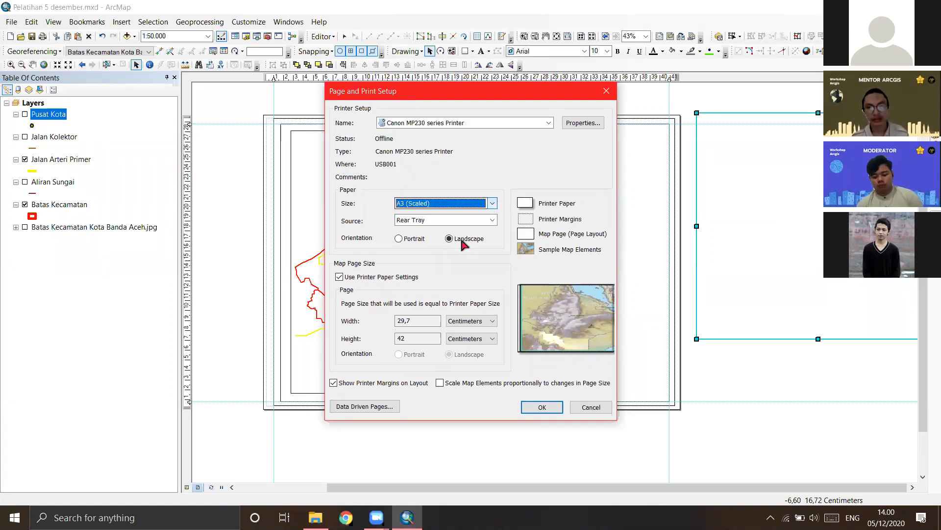
scroll(463, 246, up, 1)
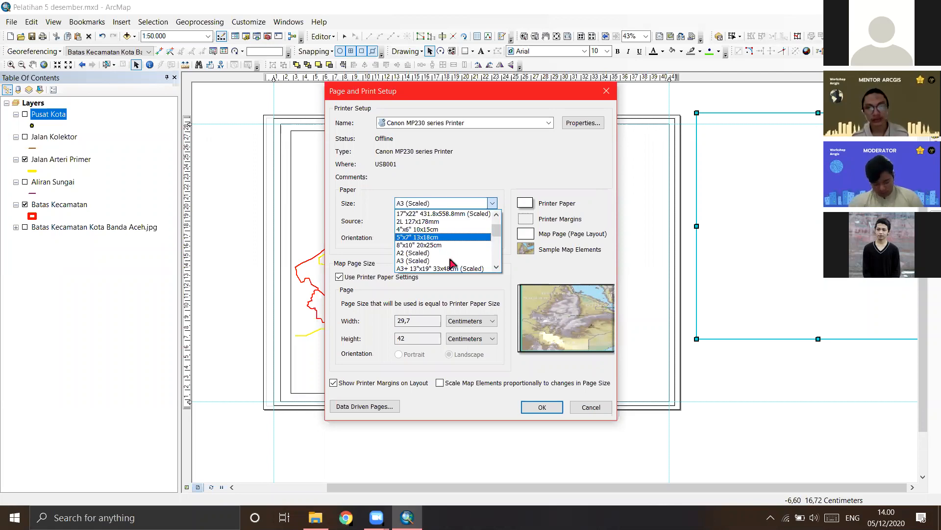
click(449, 260)
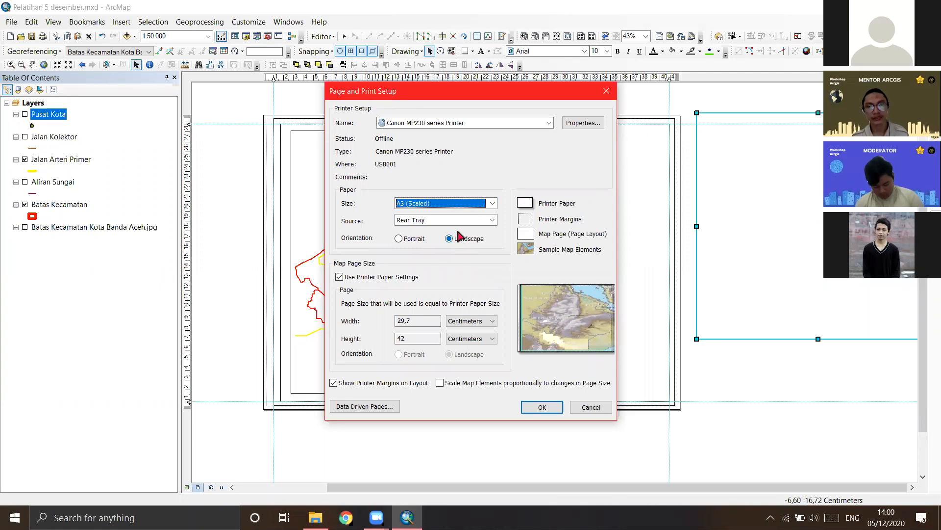
click(493, 220)
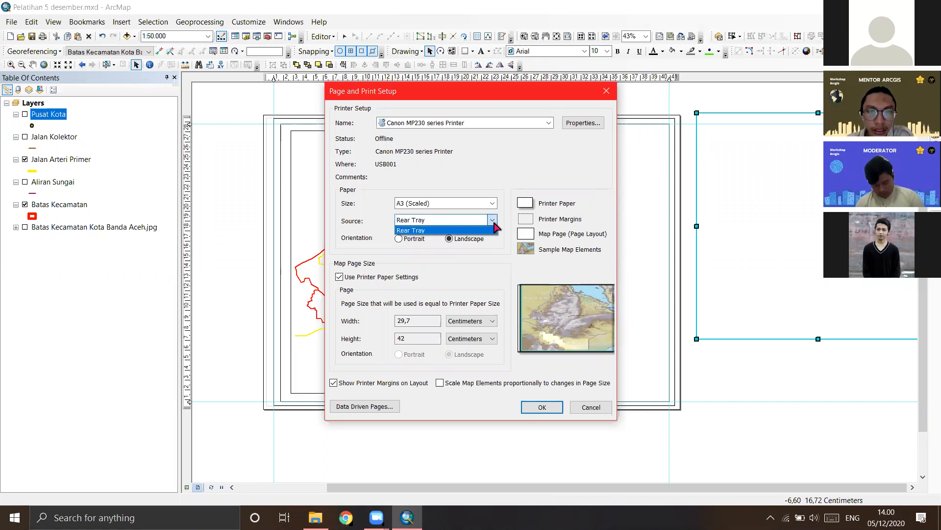
click(495, 223)
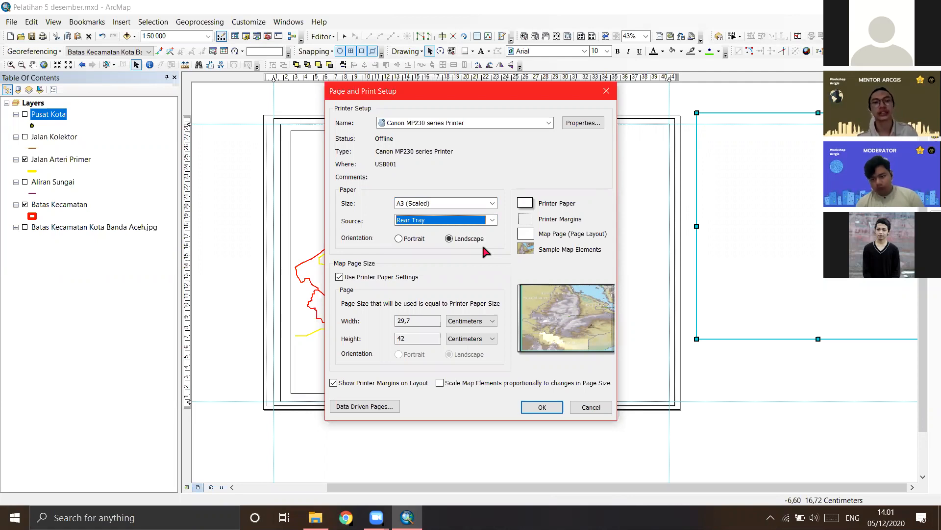
click(547, 409)
key(Return)
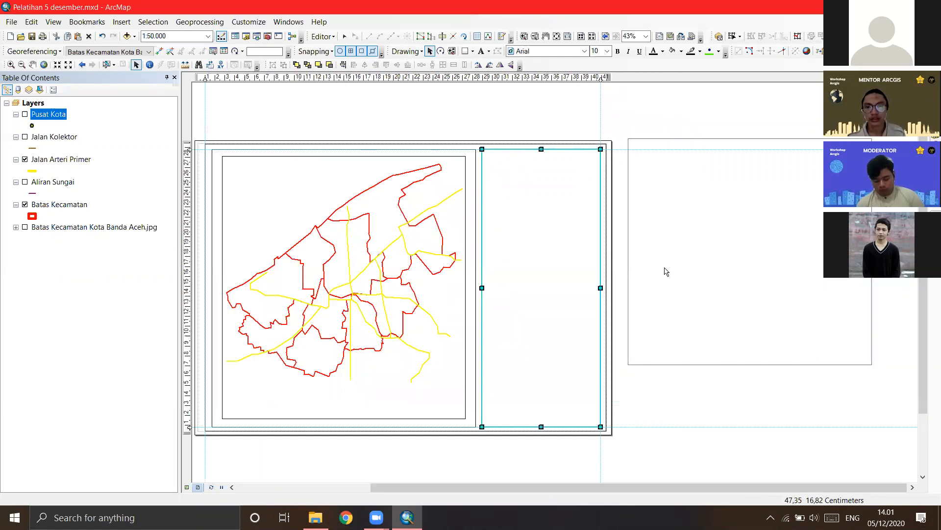
Step: Delete the rectangle beside the page, the side-panel rectangle, the rectangle around the data frame and the page border
drag(593, 271, 354, 278)
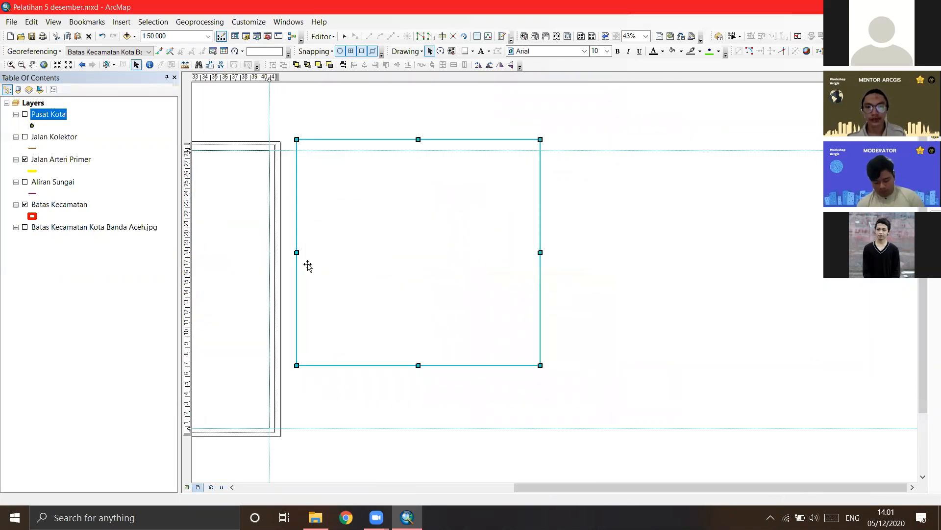
drag(309, 254, 579, 276)
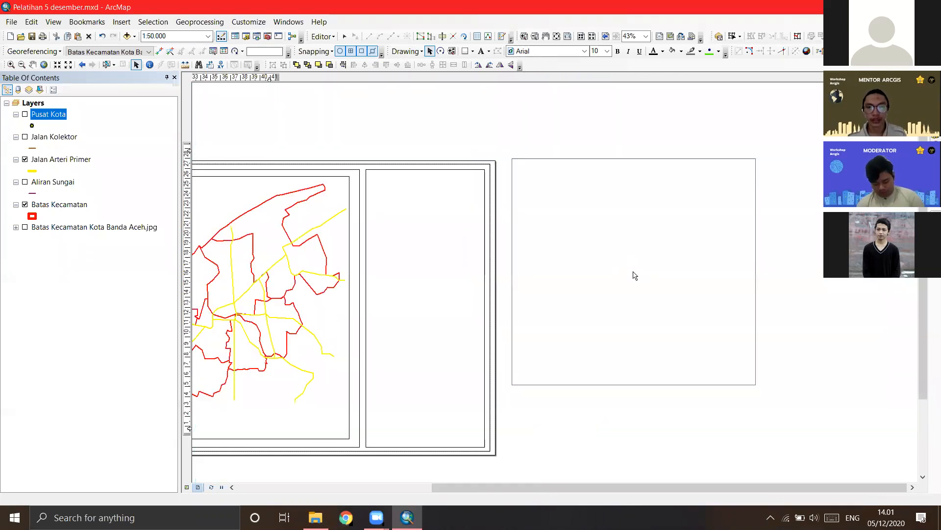
click(696, 266)
click(706, 279)
key(Delete)
click(481, 223)
key(Delete)
click(469, 214)
click(512, 196)
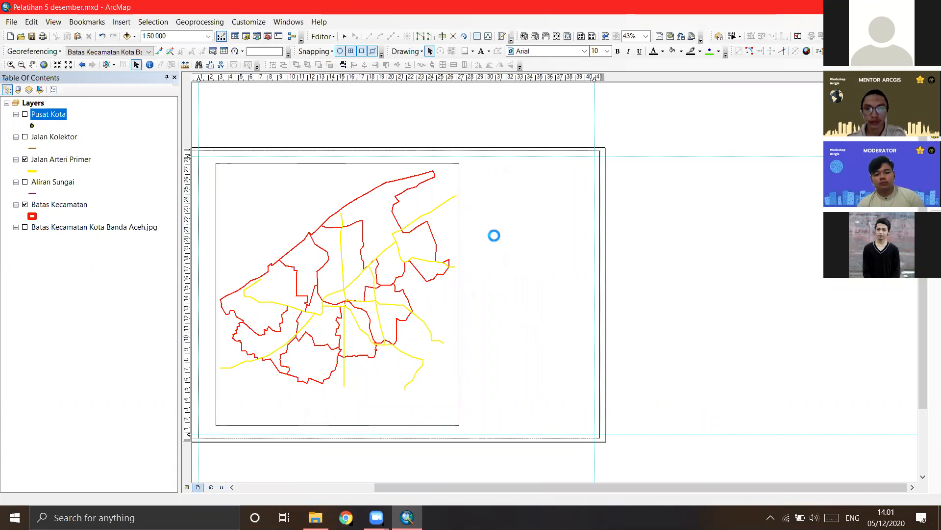
scroll(498, 261, left, 1)
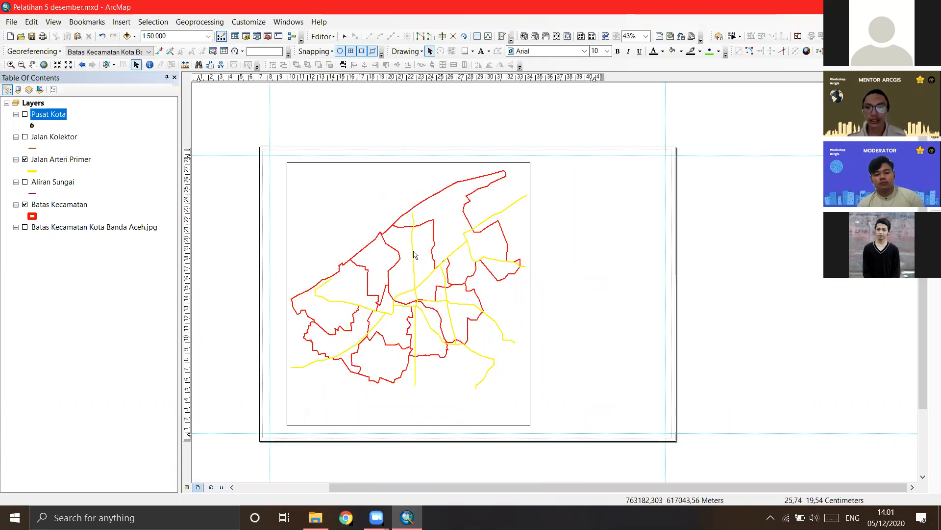
Step: Select the data frame and examine the predefined map scales, leaving its scale at 1:50.000
click(526, 179)
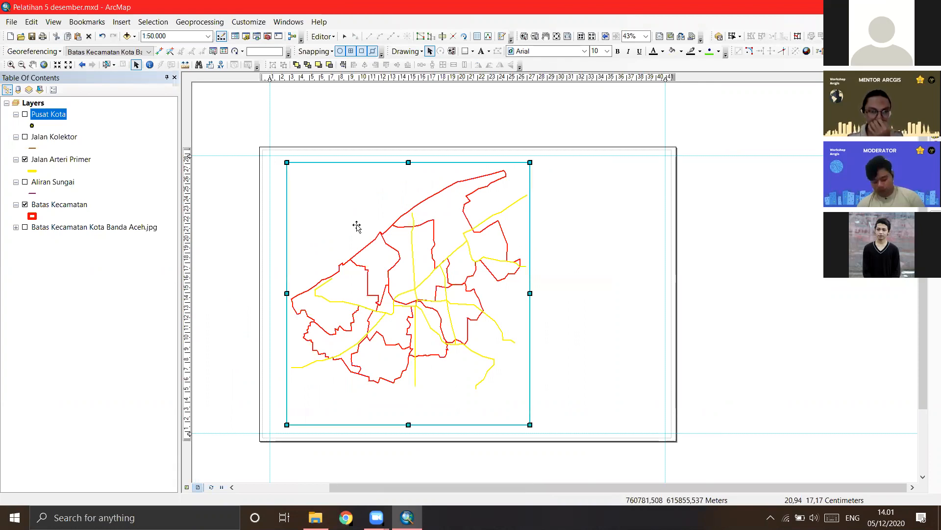
click(208, 39)
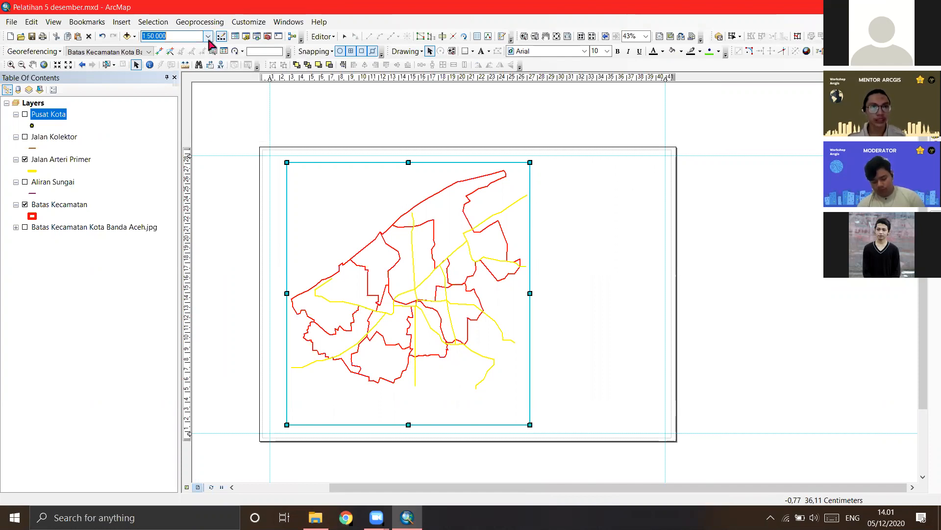
click(208, 37)
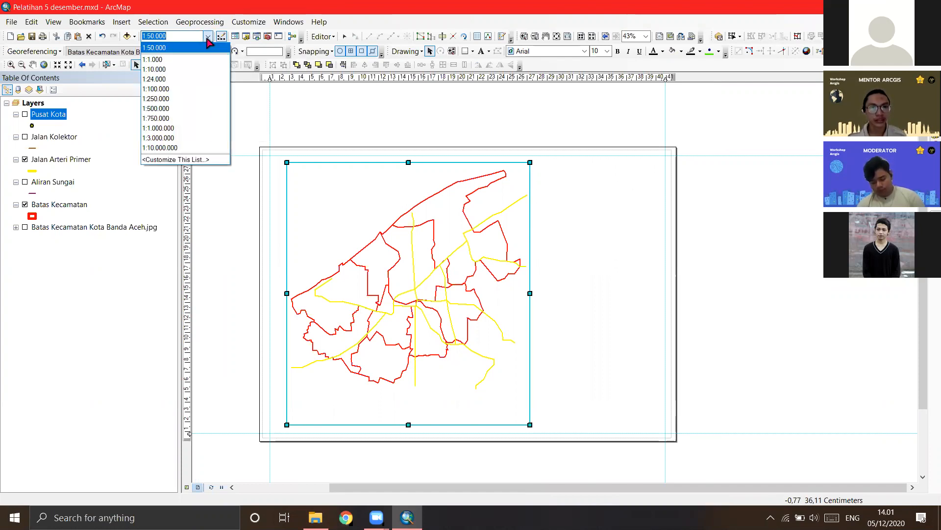
click(209, 38)
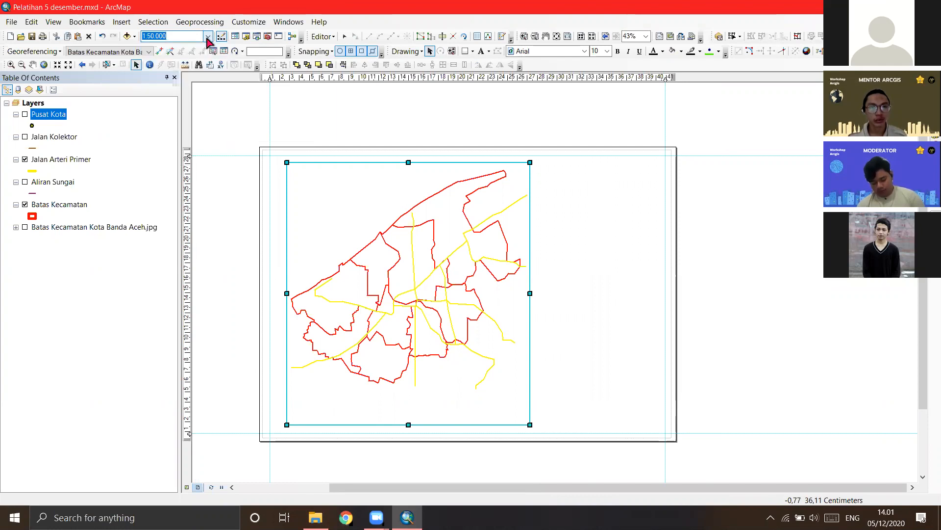
click(208, 39)
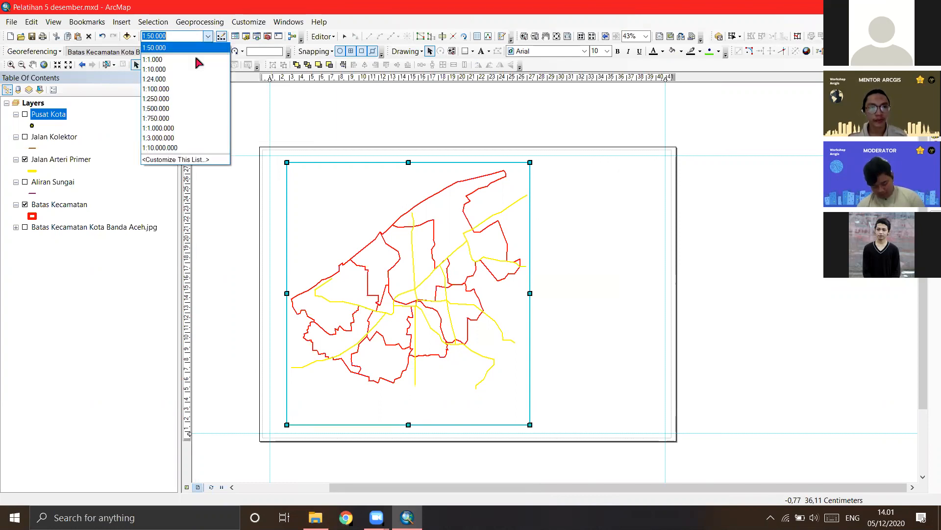
click(208, 38)
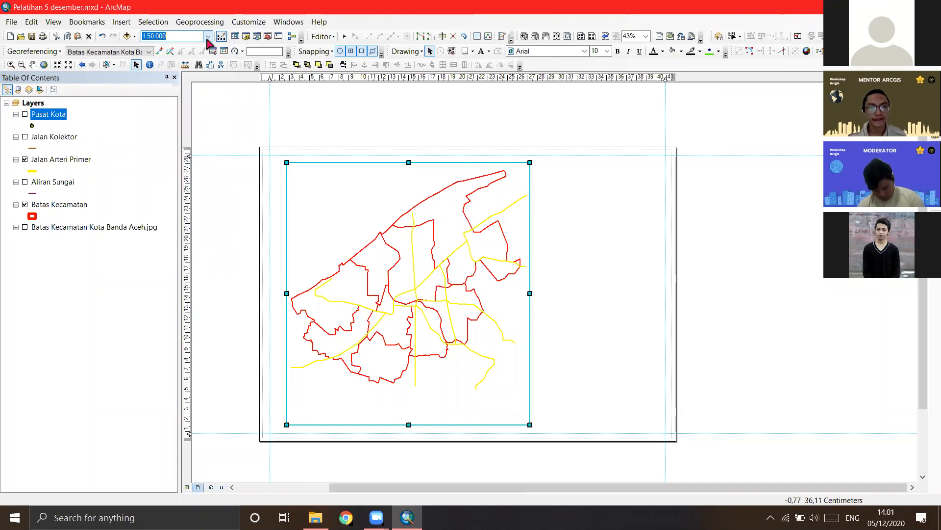
Step: Pan the map inside the data frame so that all district boundaries and primary roads fit within it
click(32, 64)
drag(450, 264, 470, 253)
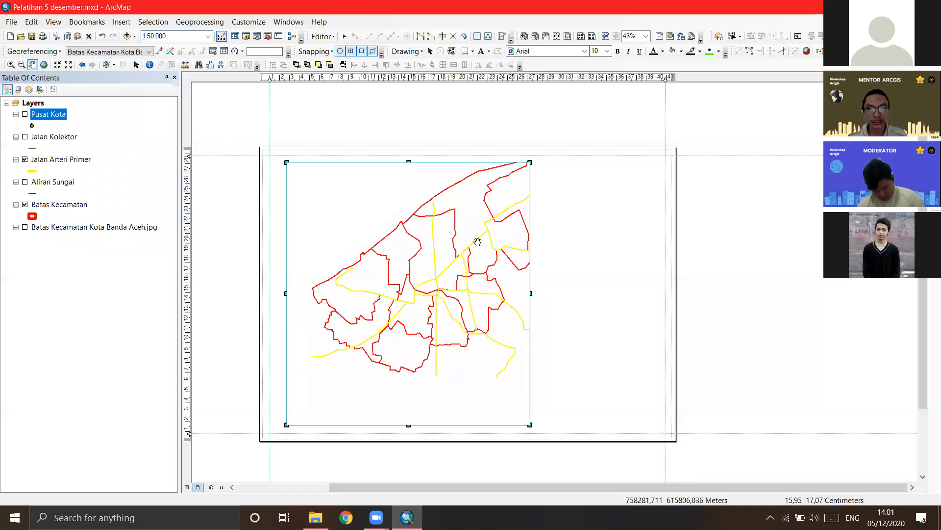
drag(411, 311, 413, 345)
drag(430, 254, 403, 228)
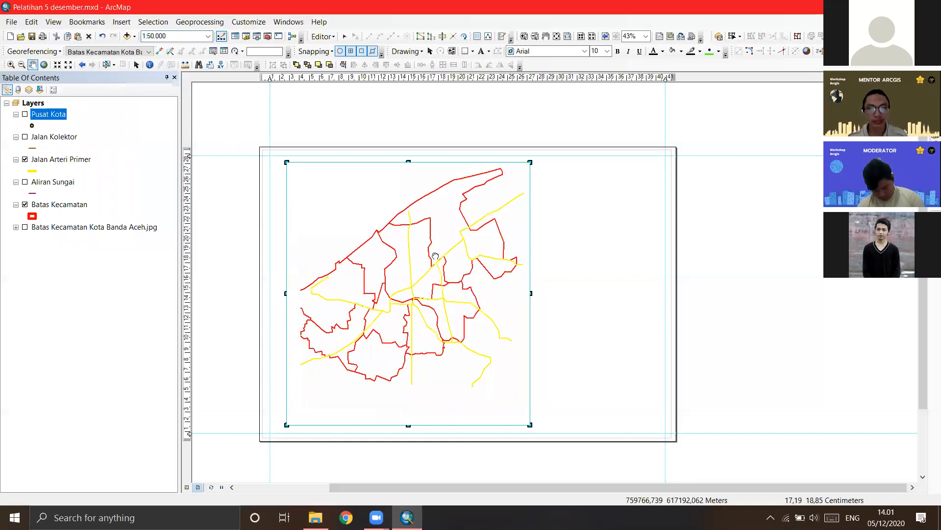
drag(437, 256, 461, 251)
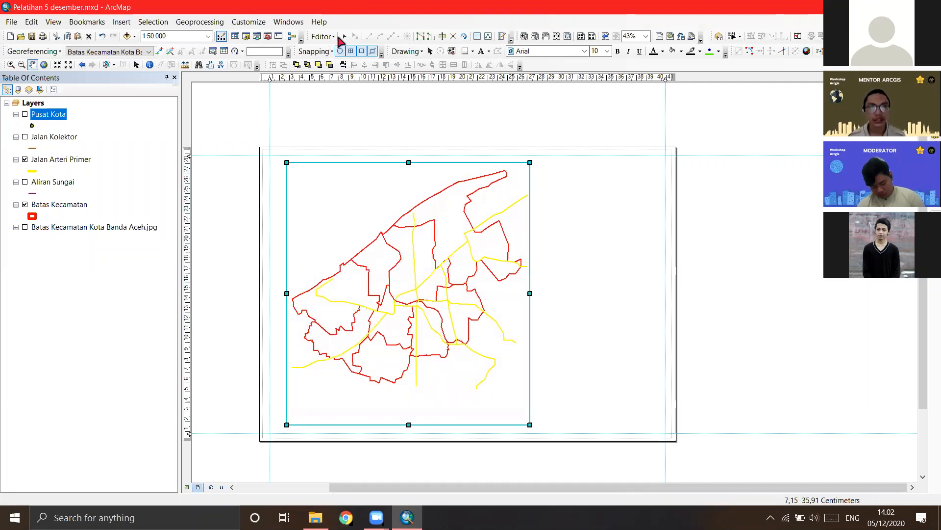
Step: Enlarge the data frame from its upper-right corner until it extends past the page's top edge
click(345, 40)
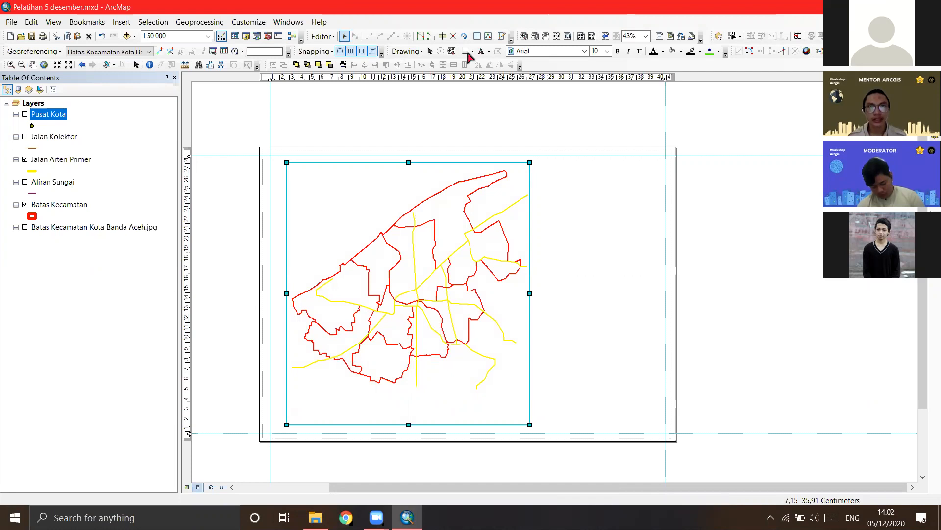
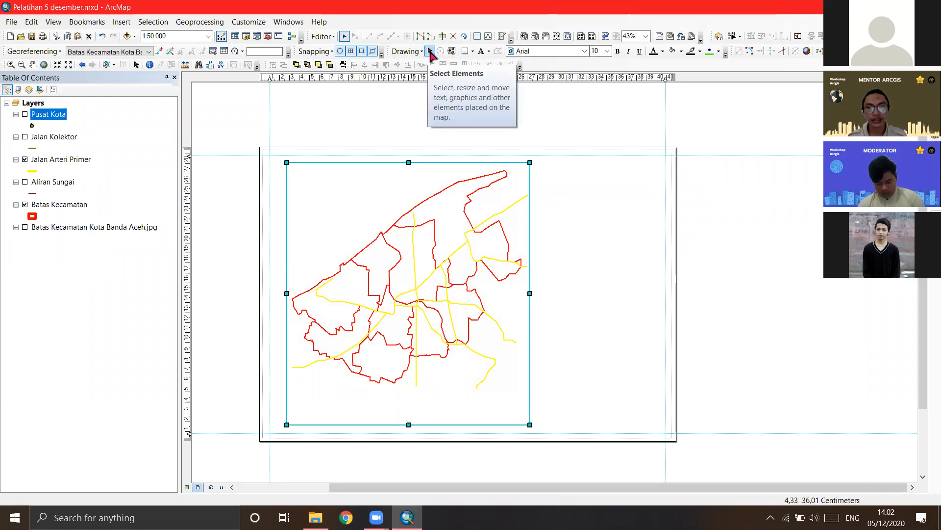
click(430, 52)
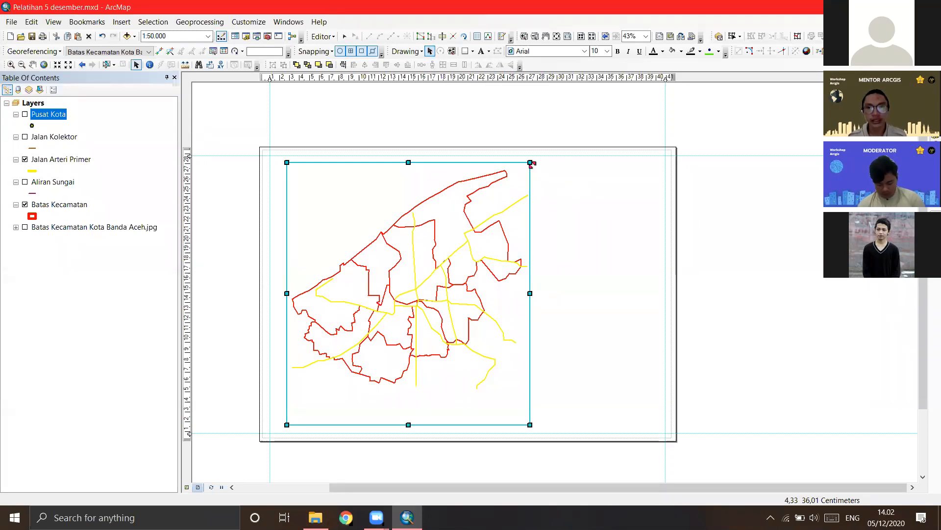
drag(612, 111, 517, 165)
drag(610, 101, 609, 100)
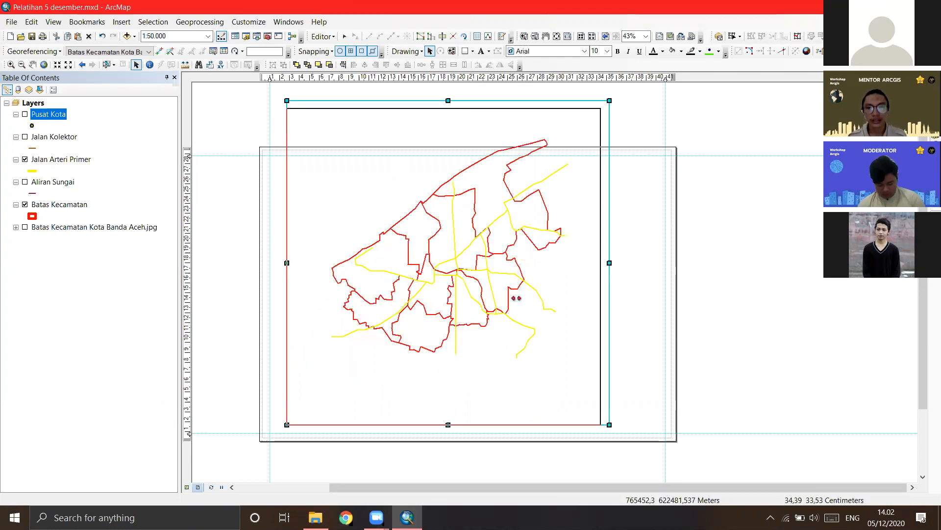
Step: Undo the data frame's enlargement past the page and try a different width by moving its right edge
key(ctrl+z)
drag(606, 300, 608, 299)
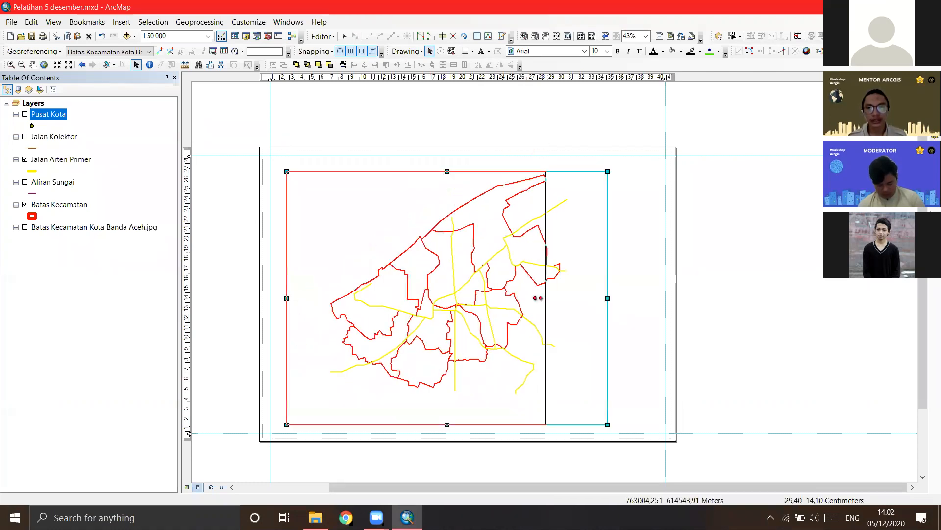
drag(538, 298, 538, 298)
key(ctrl+z)
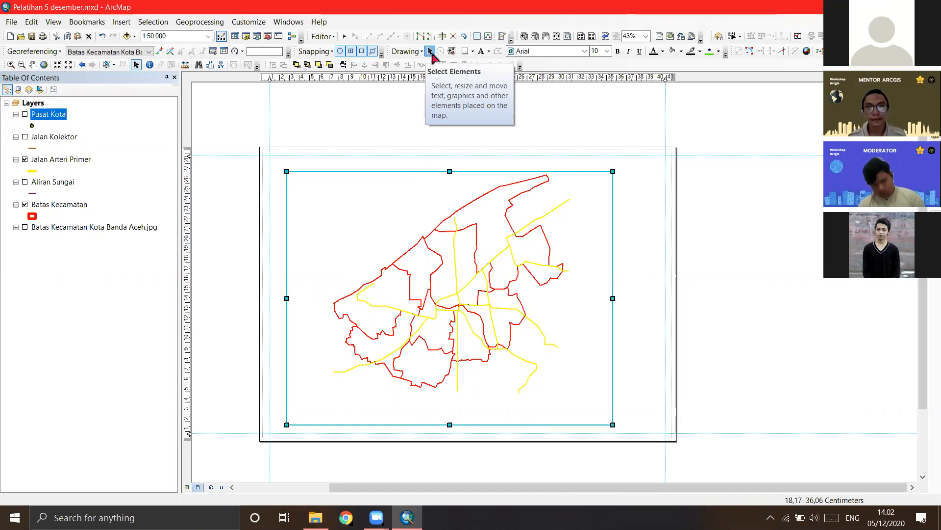
Step: Narrow the data frame so blank space remains on the page's right side, and shift the map slightly down inside it
drag(612, 172, 546, 155)
drag(580, 124, 532, 170)
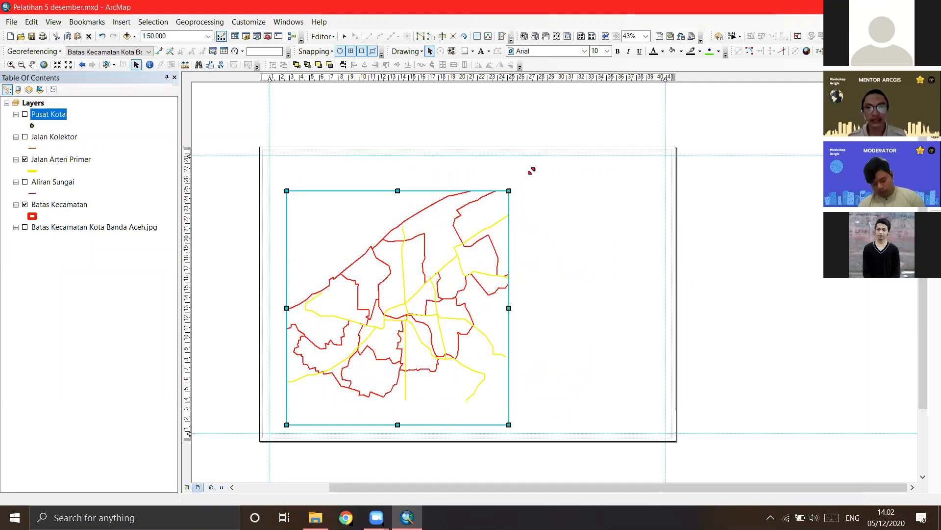
mouse_move(531, 297)
mouse_down()
mouse_move(561, 299)
mouse_move(517, 298)
mouse_move(533, 305)
mouse_up()
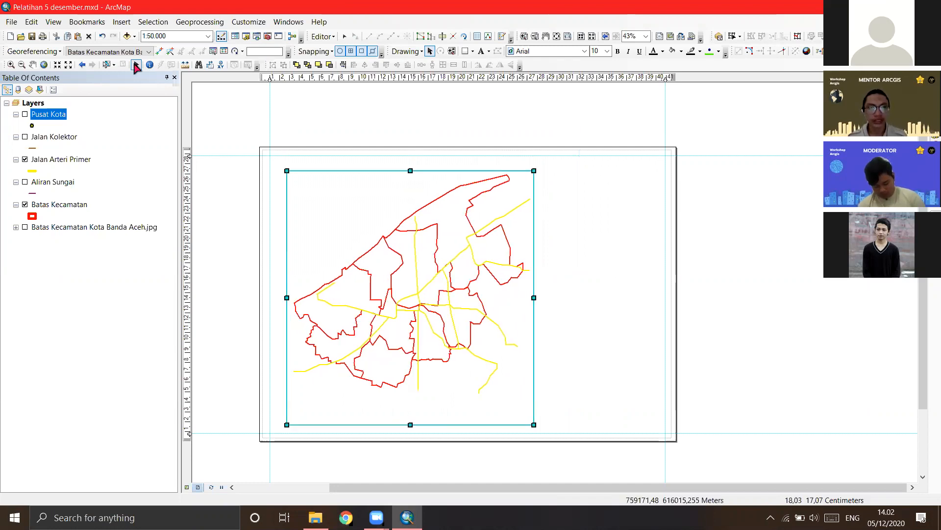
click(33, 64)
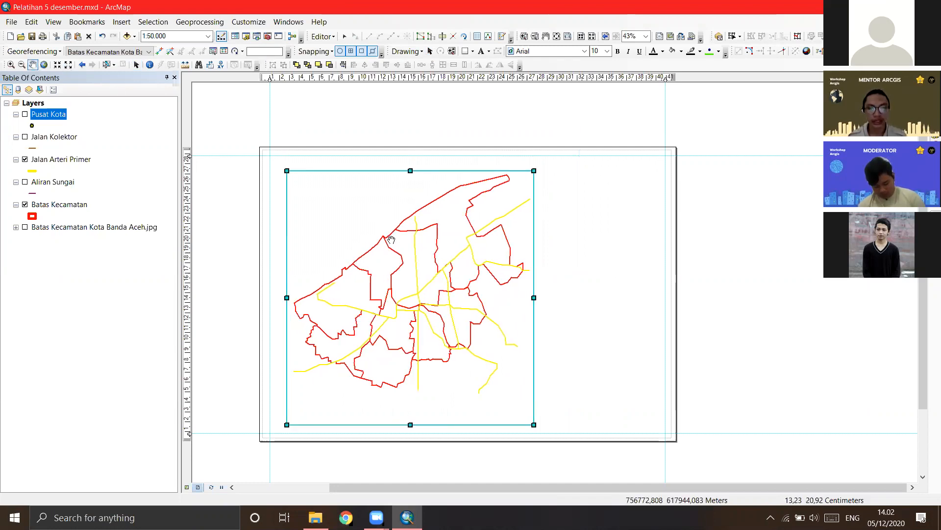
drag(391, 239, 391, 244)
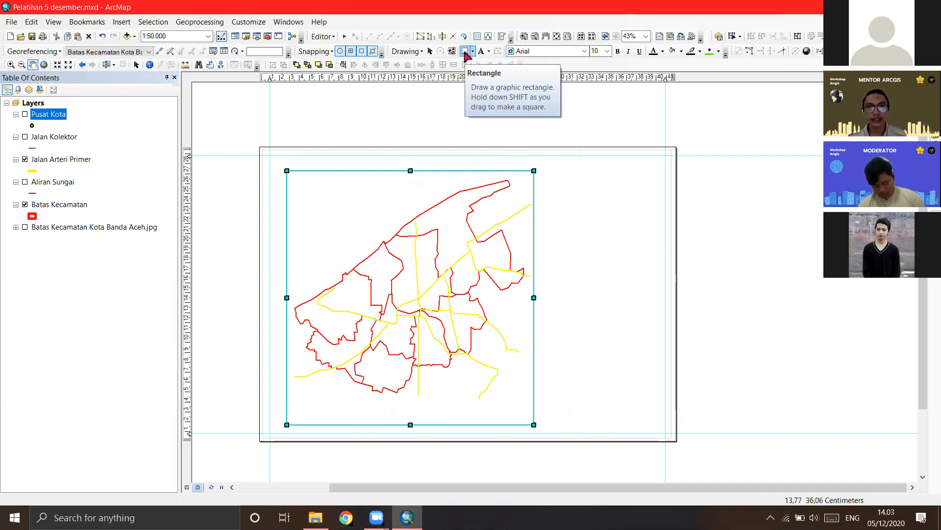
Step: Draw a page border rectangle along the four guides, about 39.9 cm wide and 28 cm high
click(464, 52)
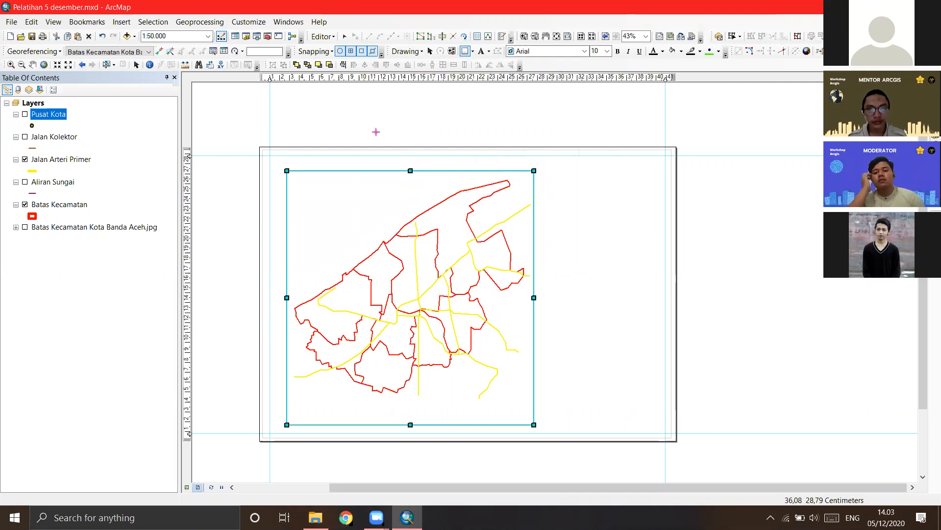
drag(270, 156, 304, 206)
drag(674, 432, 716, 432)
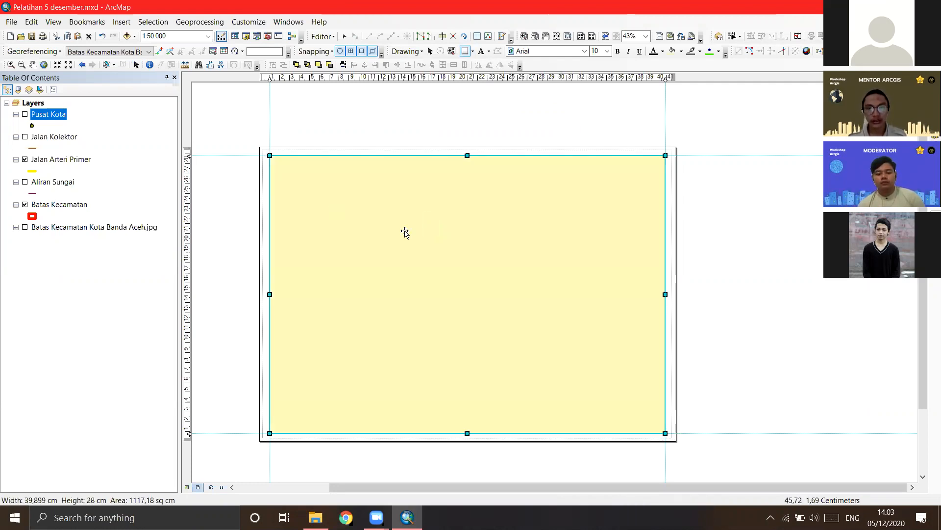
Step: Give the page border rectangle no fill color, a black outline and an outline width of 1
scroll(283, 164, up, 2)
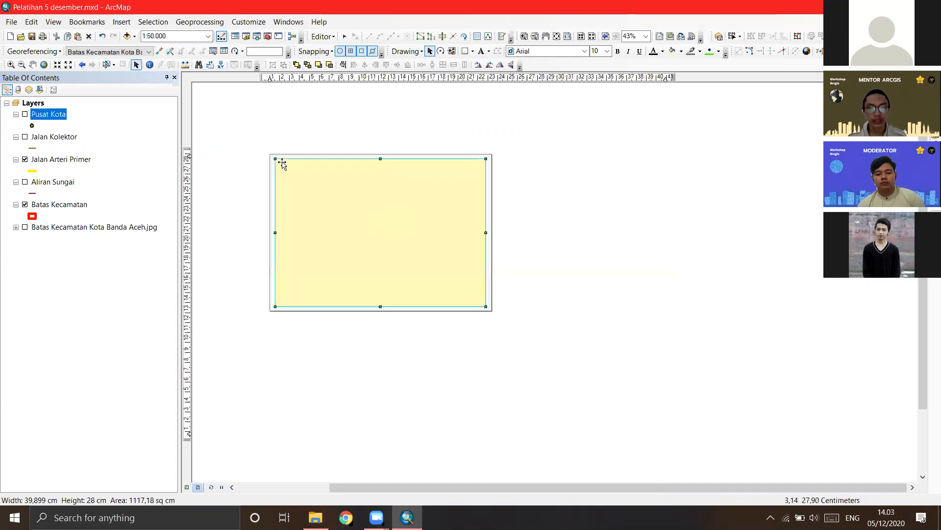
scroll(279, 162, down, 1)
scroll(272, 163, down, 2)
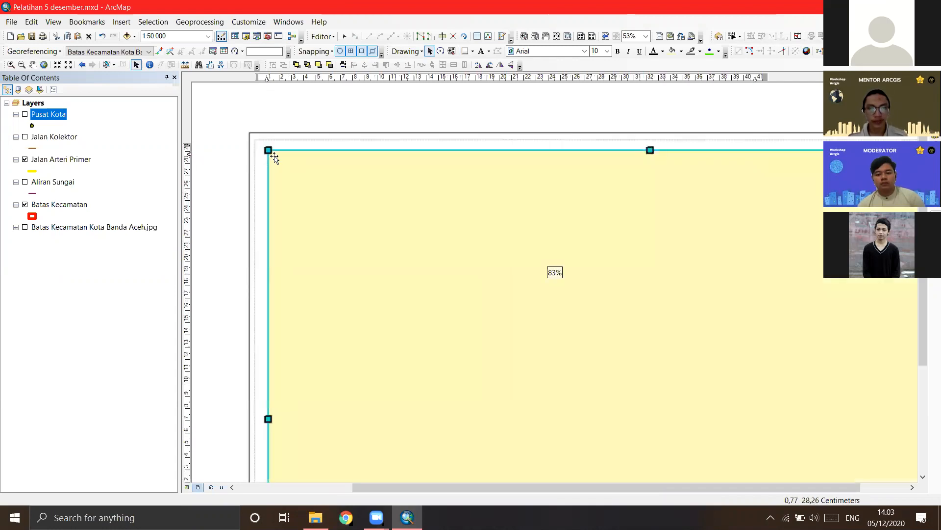
scroll(606, 313, down, 1)
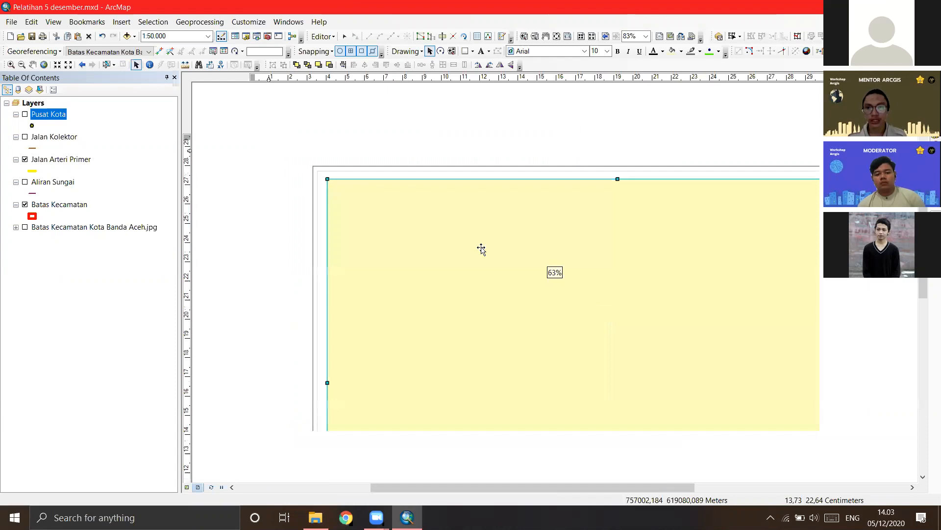
scroll(505, 238, up, 1)
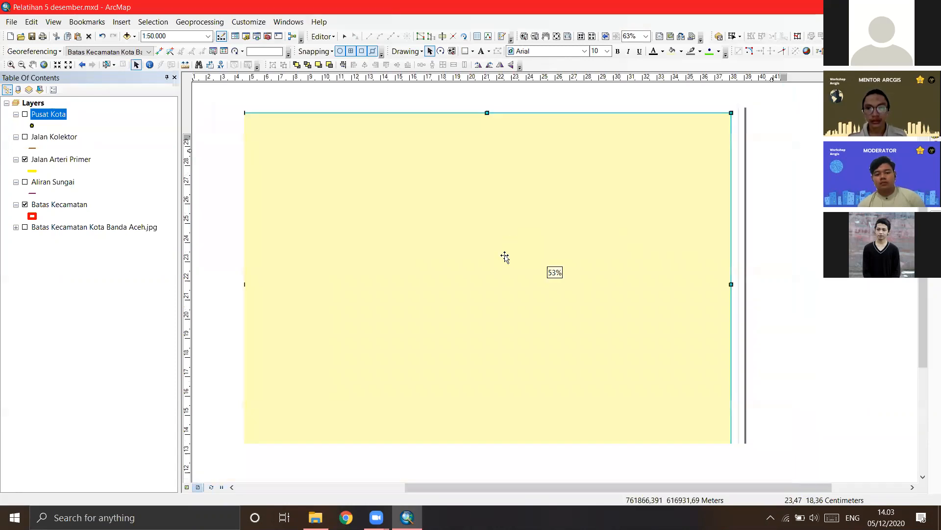
right_click(497, 196)
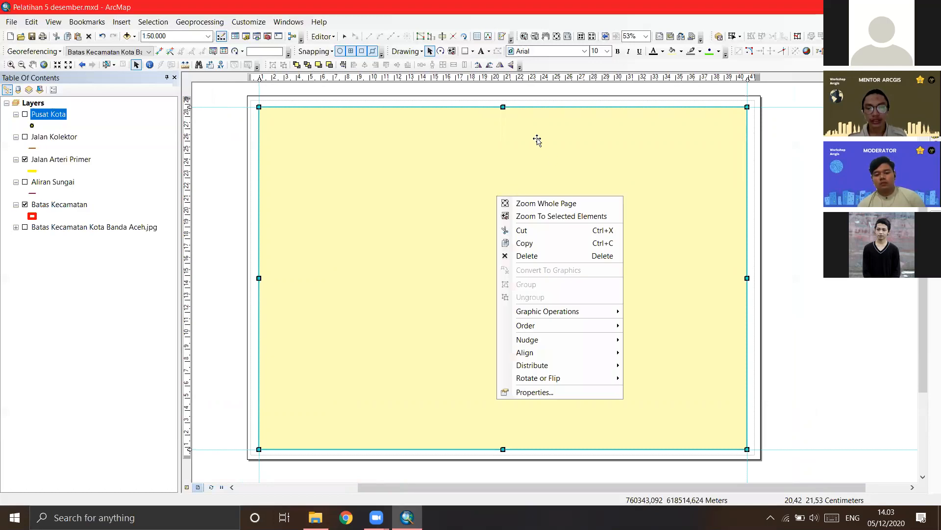
click(543, 395)
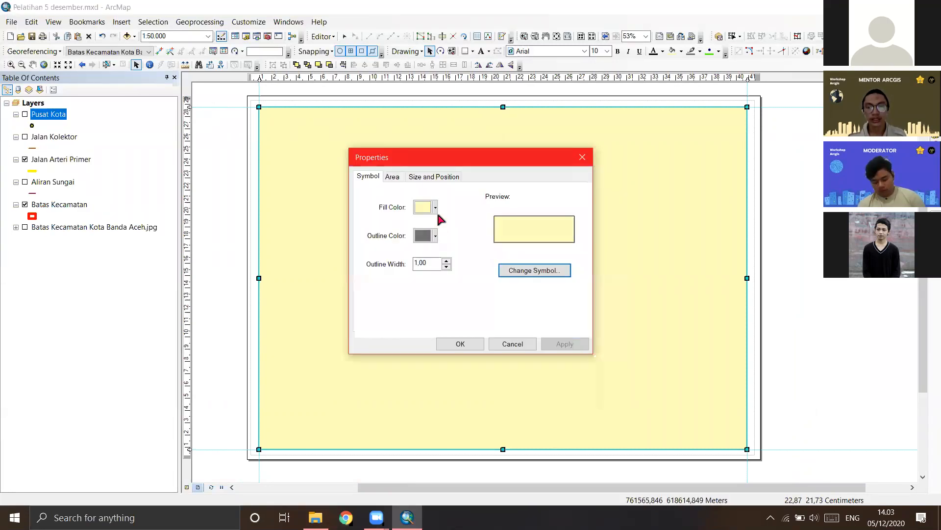
click(435, 207)
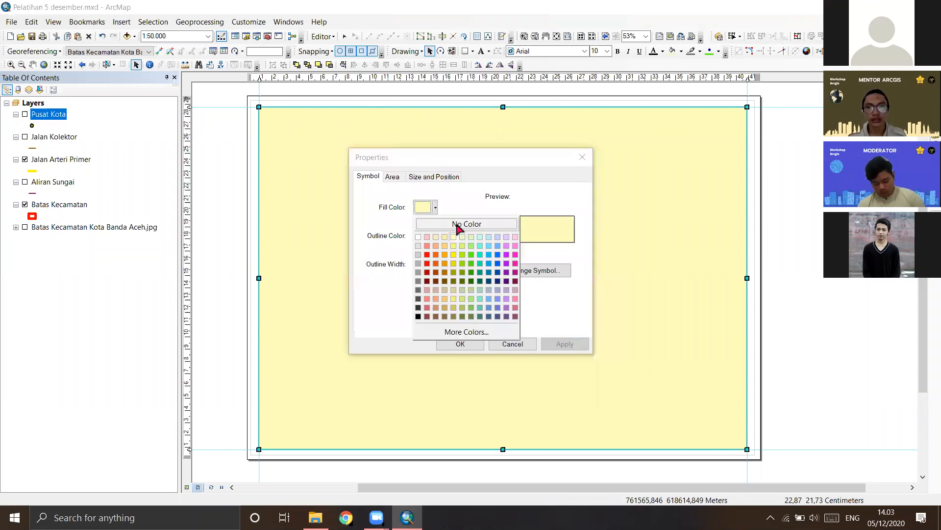
click(457, 225)
click(435, 236)
click(418, 345)
drag(434, 264, 384, 265)
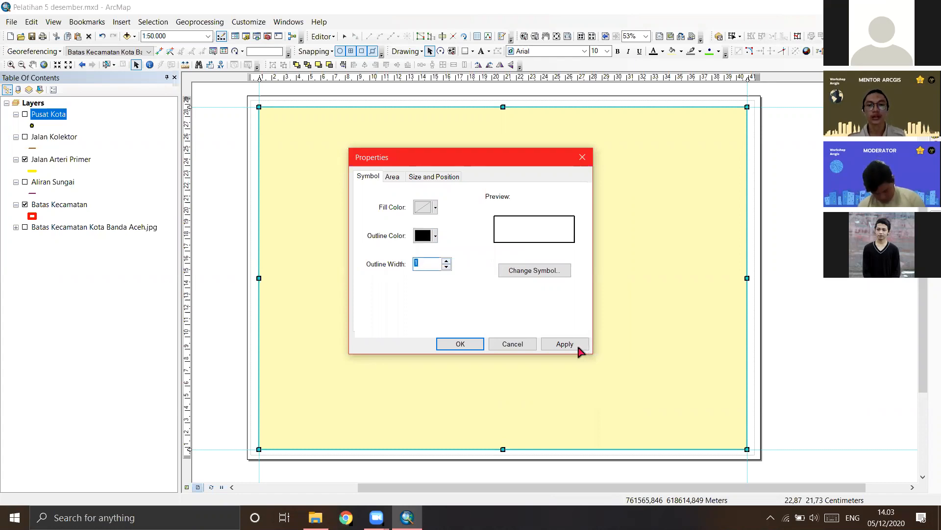
click(459, 343)
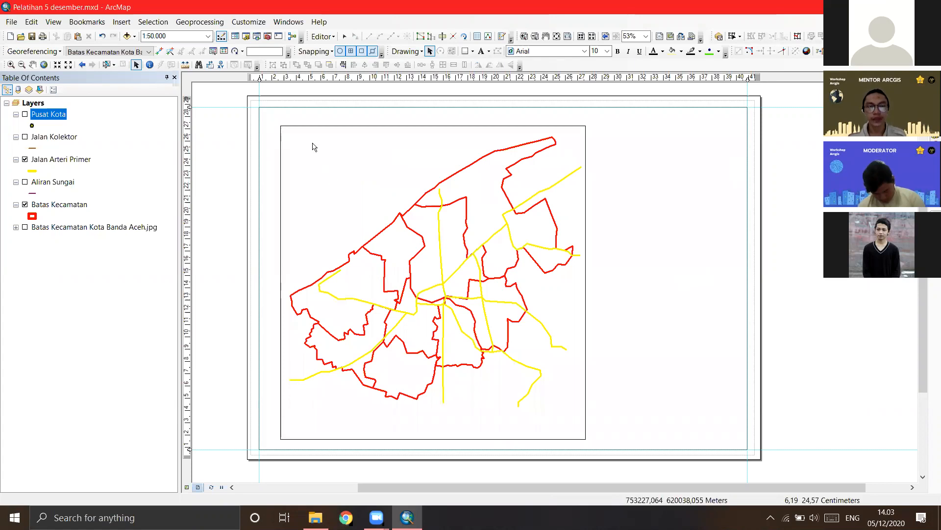
Step: Extend the page border rectangle's bottom edge outward past the guide, closer to the page's bottom edge
scroll(297, 147, down, 2)
scroll(310, 139, up, 5)
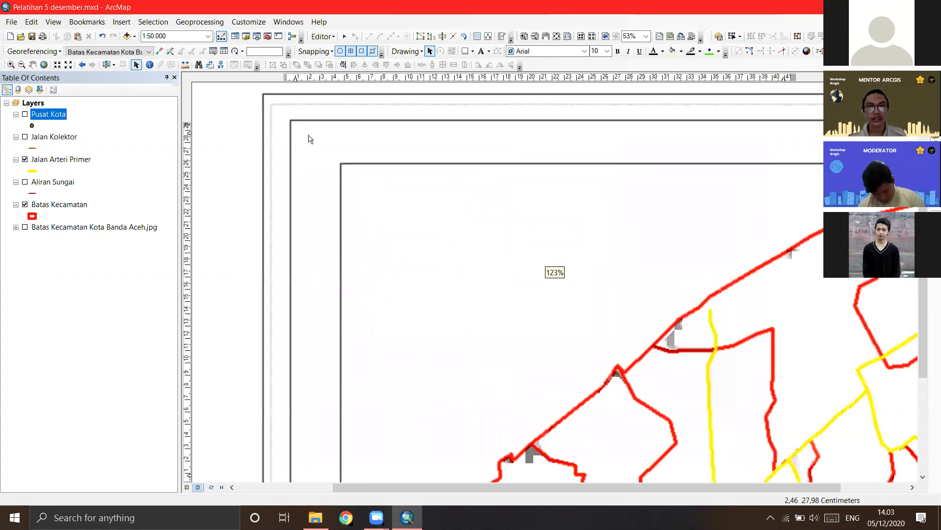
drag(292, 120, 283, 102)
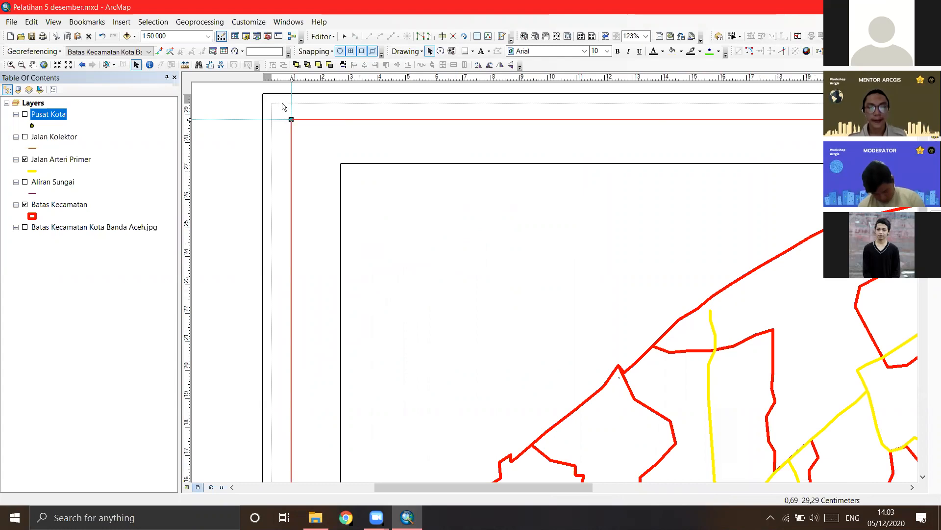
drag(360, 295, 378, 155)
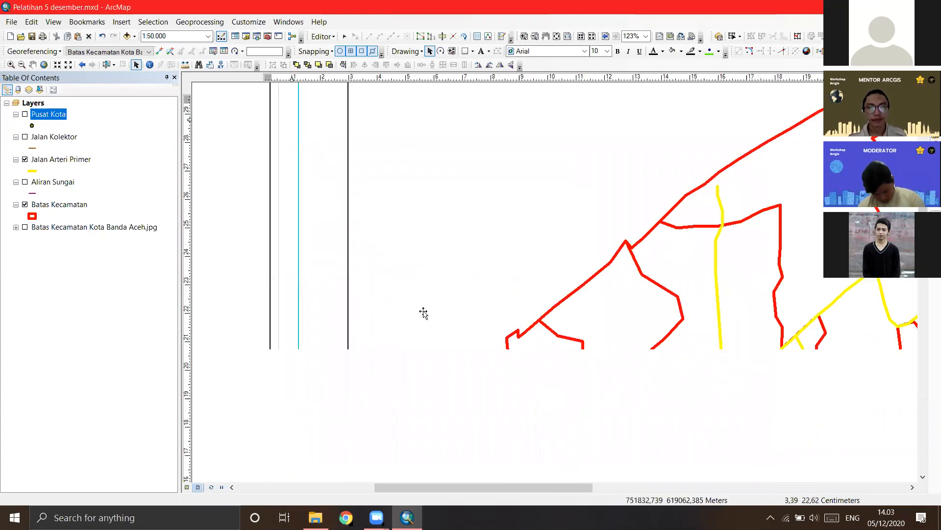
scroll(479, 264, up, 1)
scroll(602, 321, down, 1)
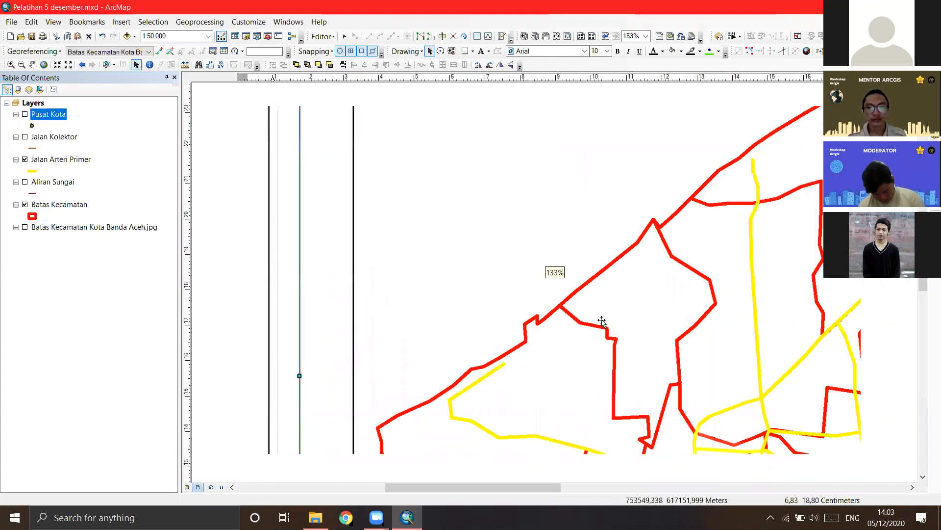
scroll(539, 229, down, 4)
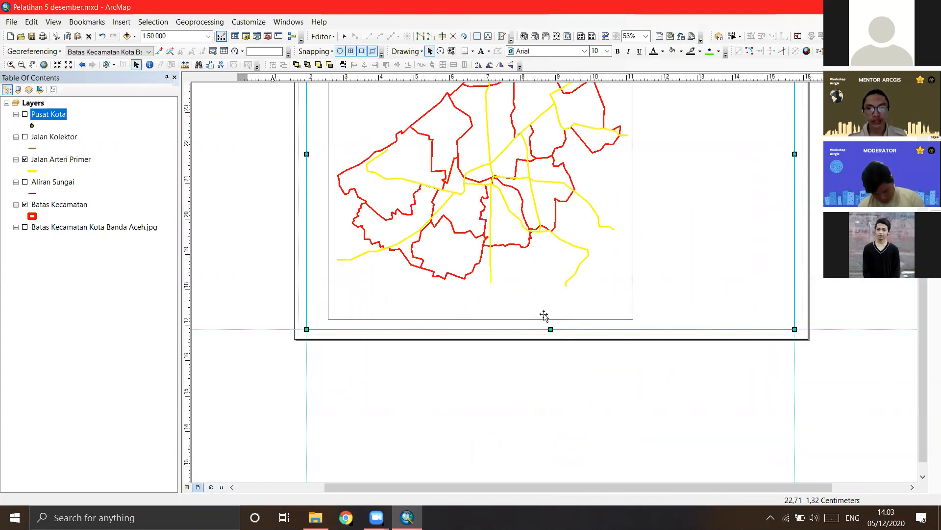
scroll(544, 337, up, 1)
scroll(546, 338, up, 1)
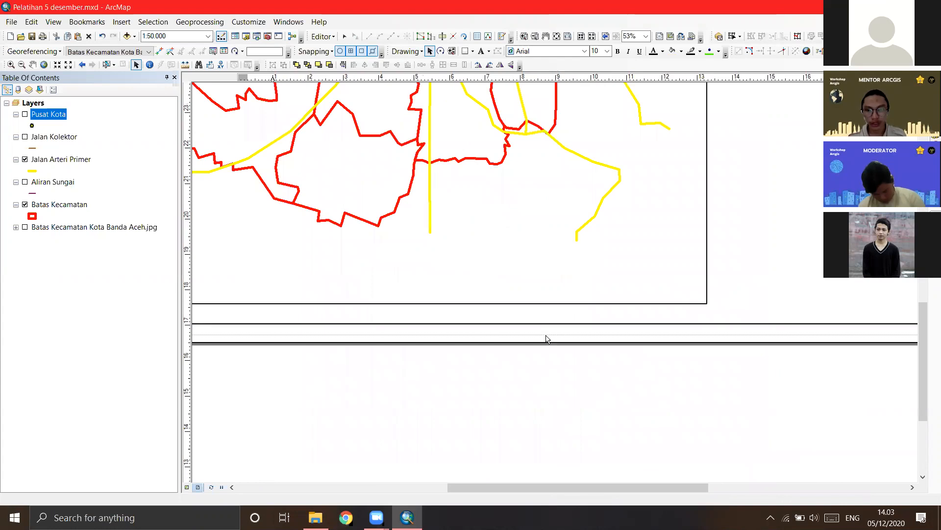
click(547, 324)
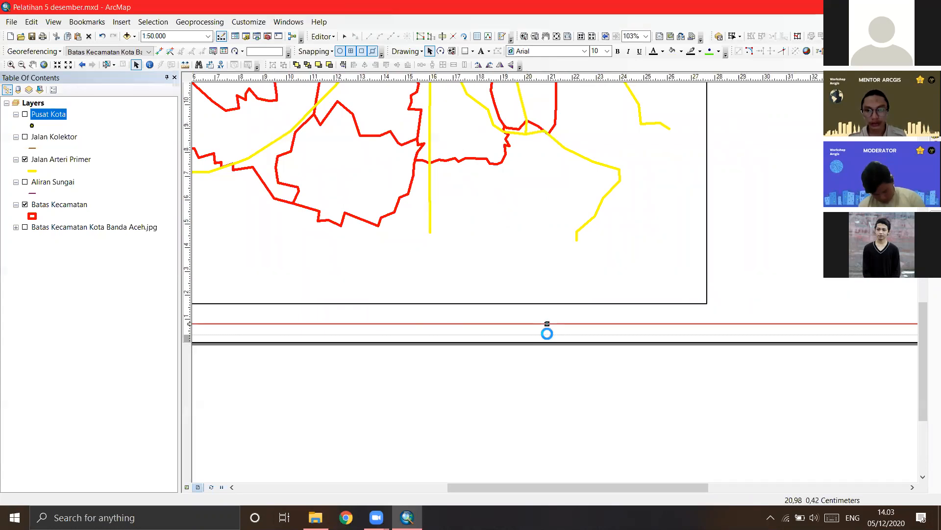
drag(546, 325, 547, 337)
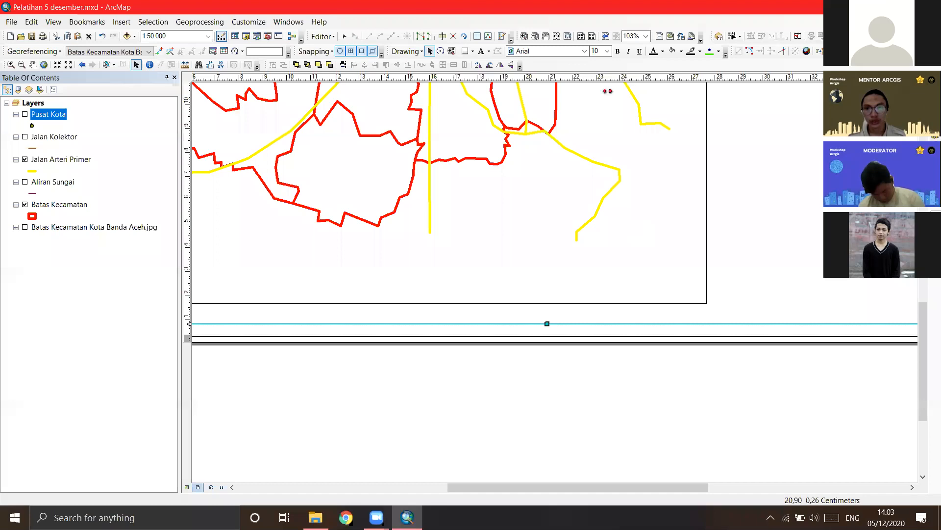
Step: Extend the page border rectangle's right and left edges outward past the guides, closer to the page edges
drag(779, 164, 348, 265)
drag(338, 218, 603, 228)
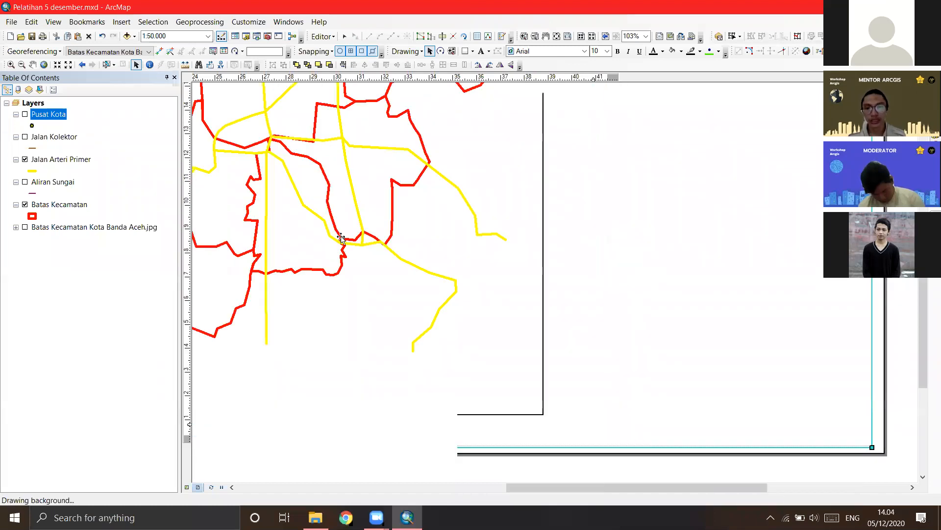
drag(447, 265, 584, 290)
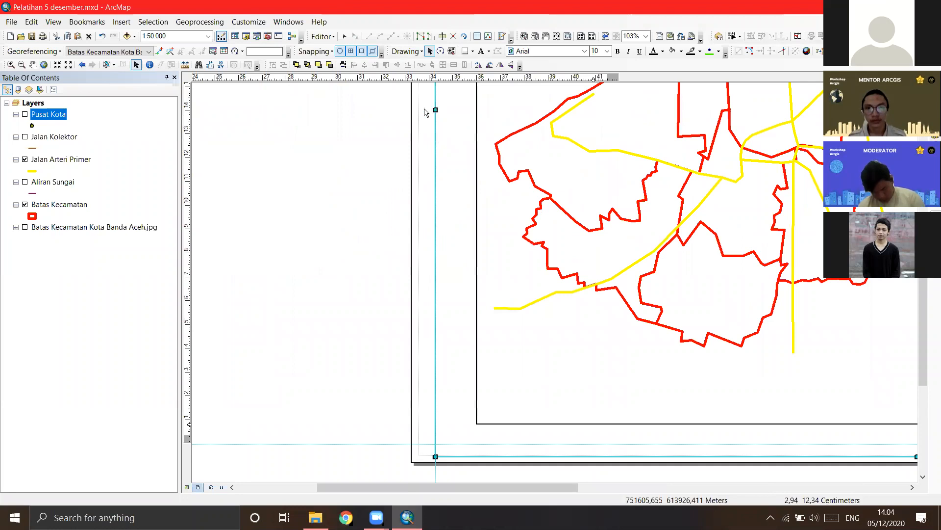
drag(472, 223, 473, 258)
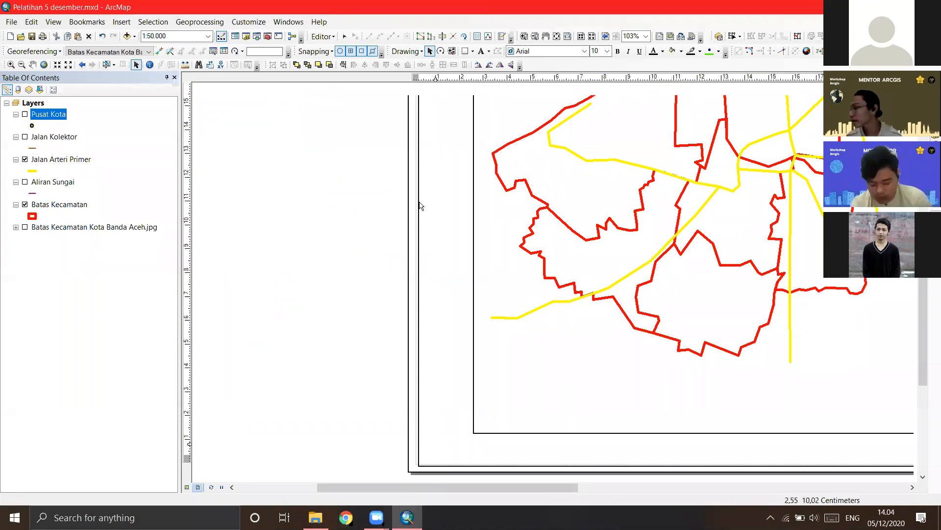
Step: Fine-tune the page border's left edge so it sits about 0.5 cm inside the page's left edge
scroll(420, 205, down, 1)
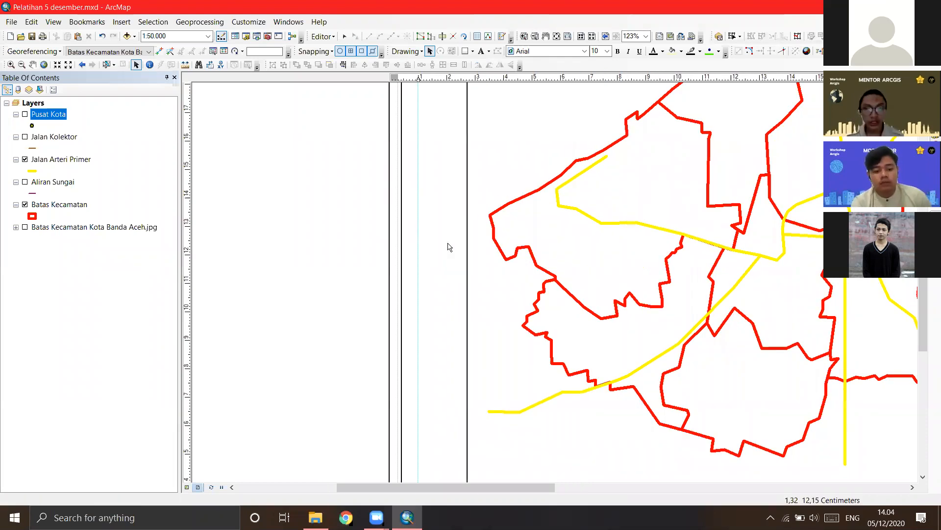
click(402, 172)
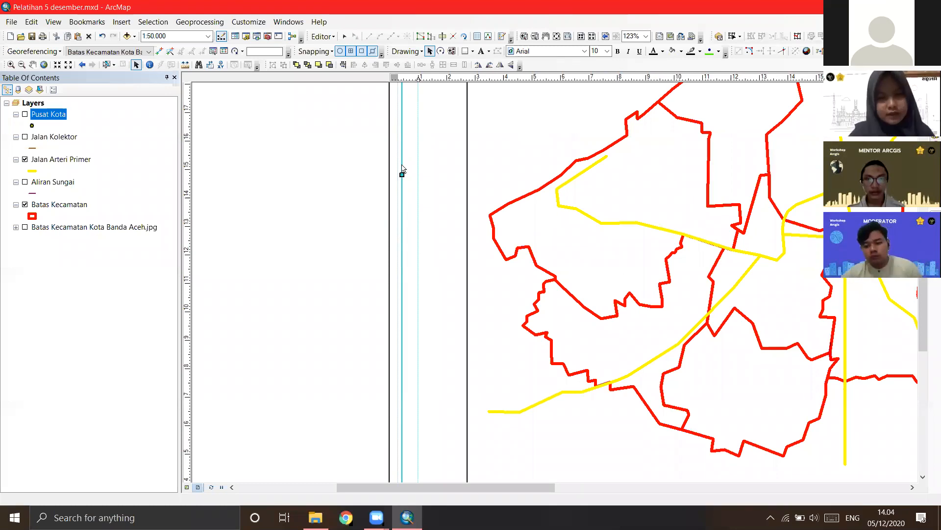
scroll(430, 201, down, 1)
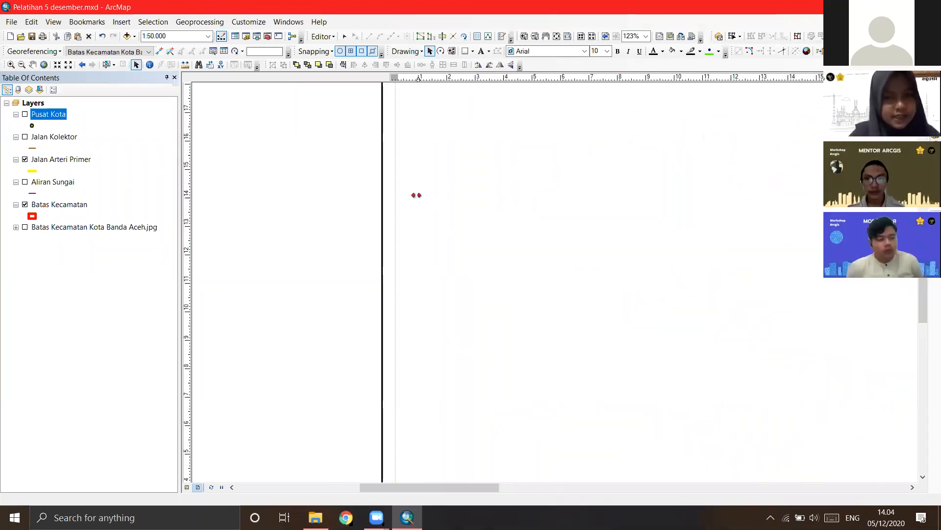
scroll(402, 180, down, 2)
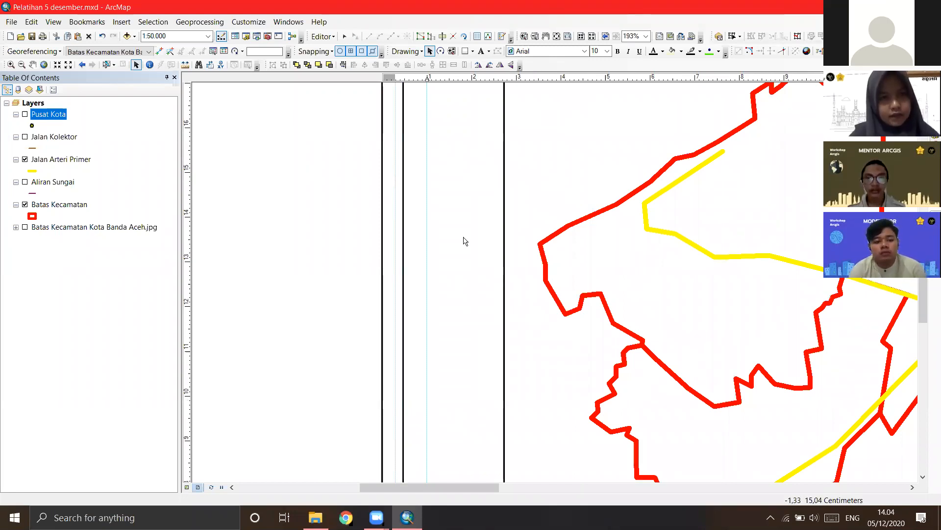
scroll(464, 240, up, 1)
scroll(464, 241, up, 1)
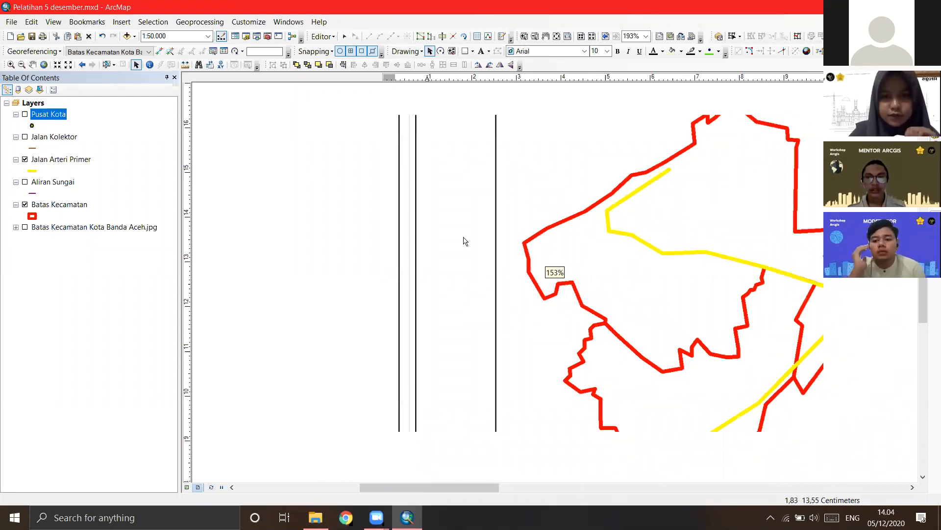
scroll(465, 241, up, 1)
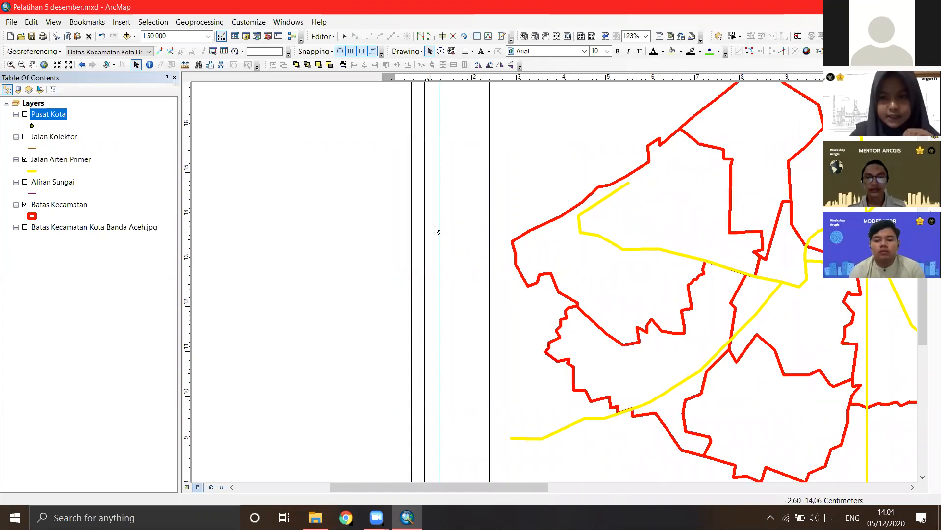
scroll(436, 230, up, 1)
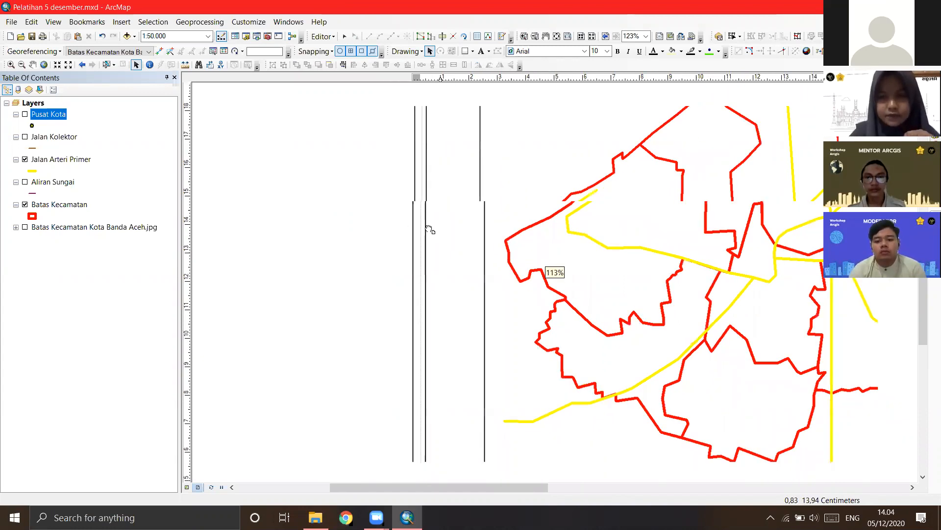
Step: Show the Batas Kecamatan Kota Banda Aceh.jpg layer briefly to compare it with the map's boundaries and roads, and hide it again
scroll(431, 227, down, 1)
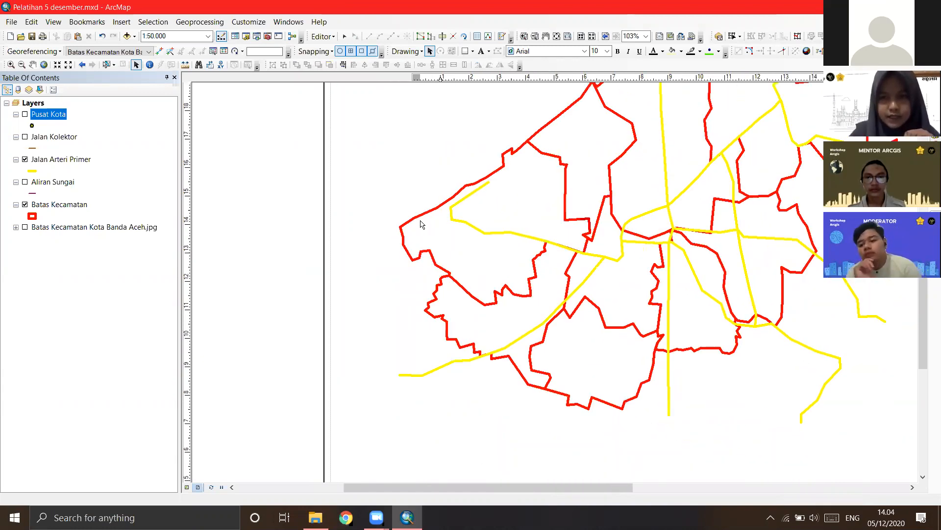
scroll(427, 252, down, 1)
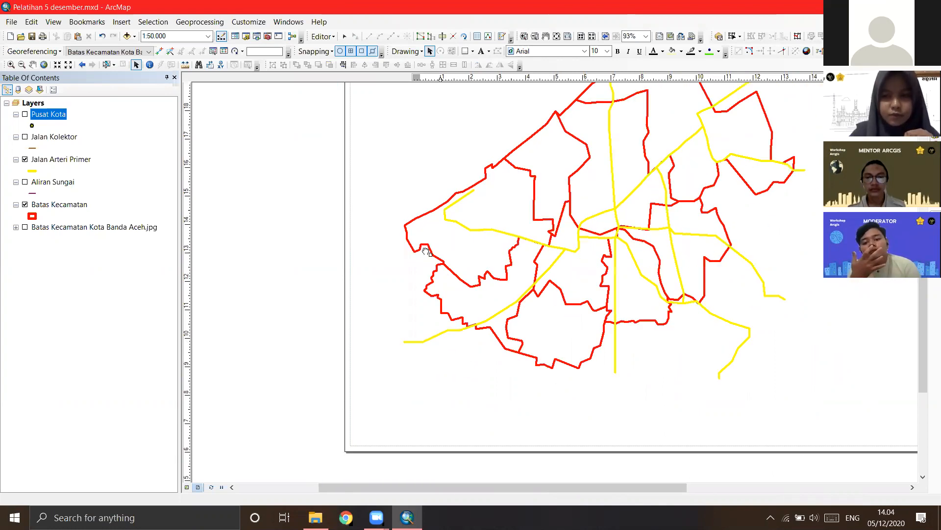
scroll(427, 248, down, 2)
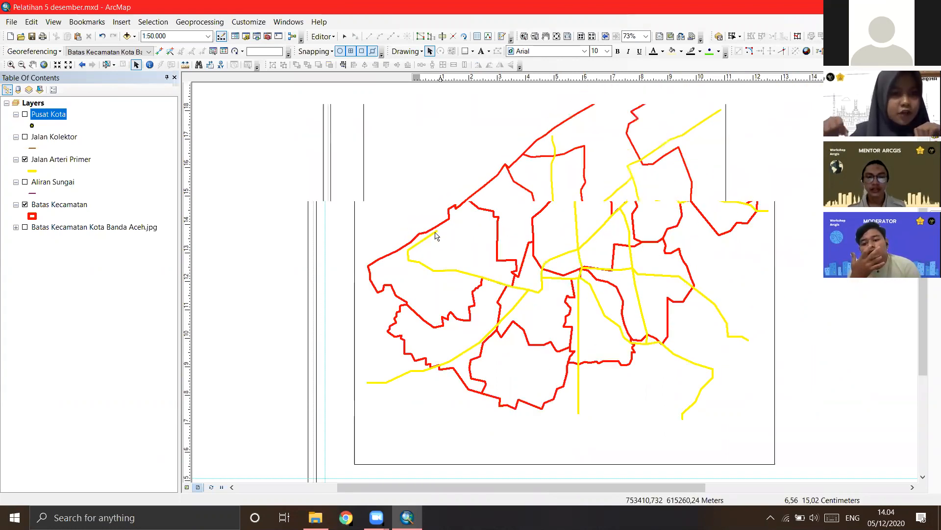
scroll(376, 270, down, 1)
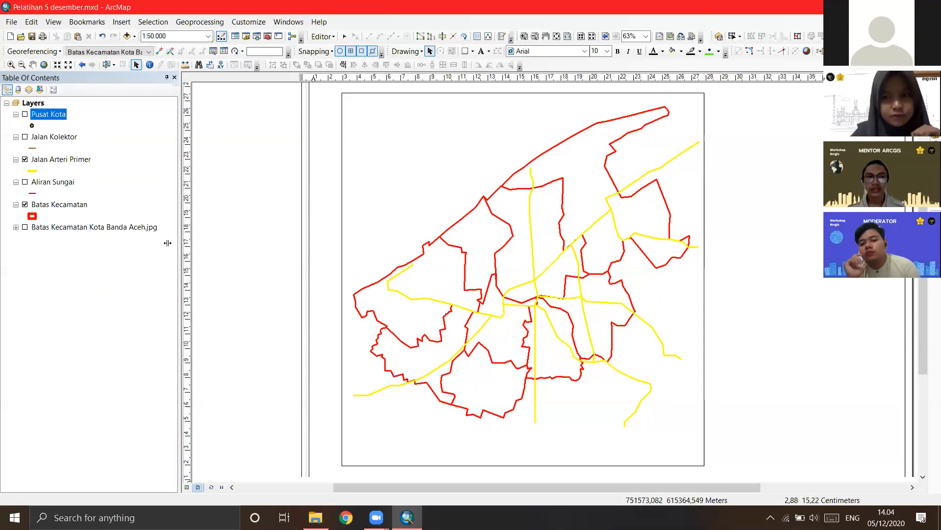
click(25, 227)
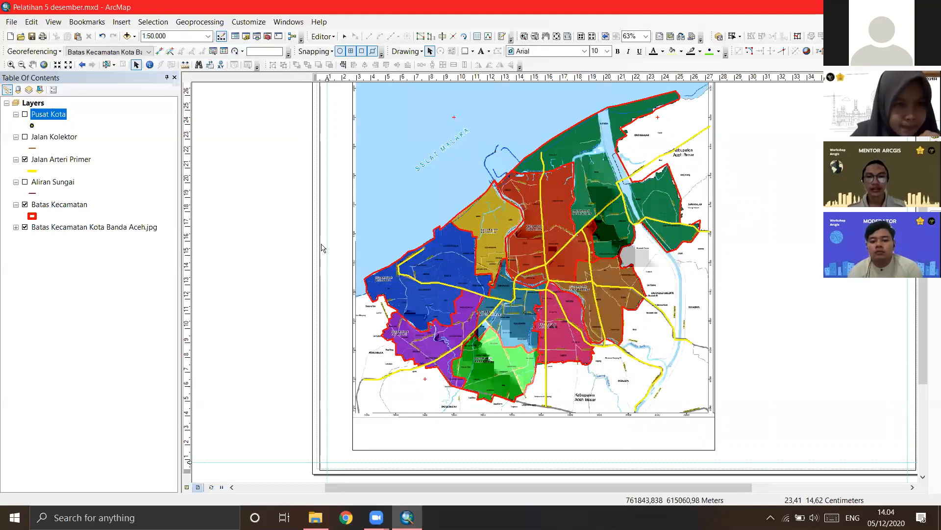
click(25, 227)
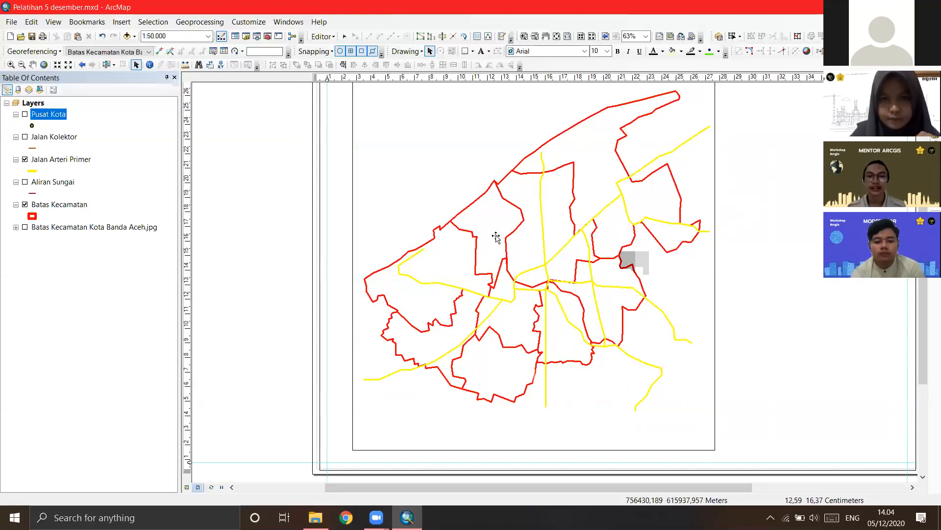
click(496, 238)
click(497, 237)
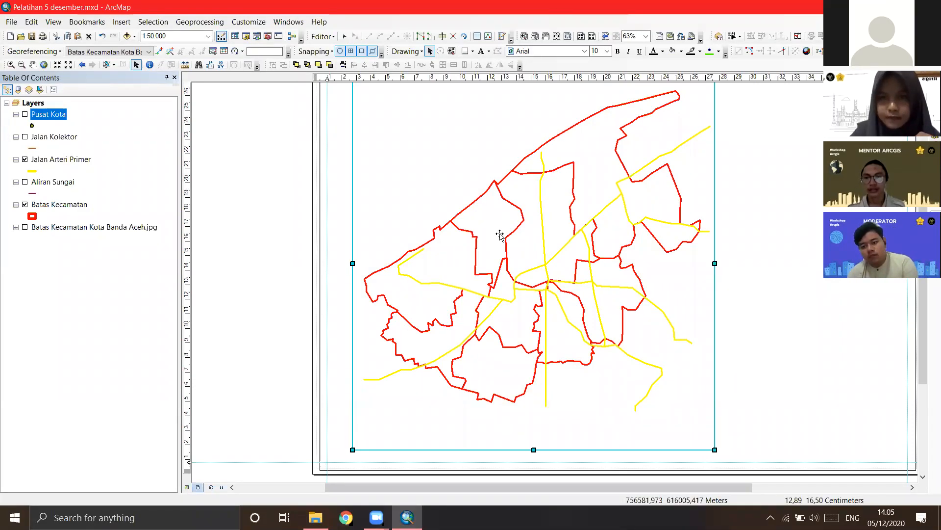
click(283, 199)
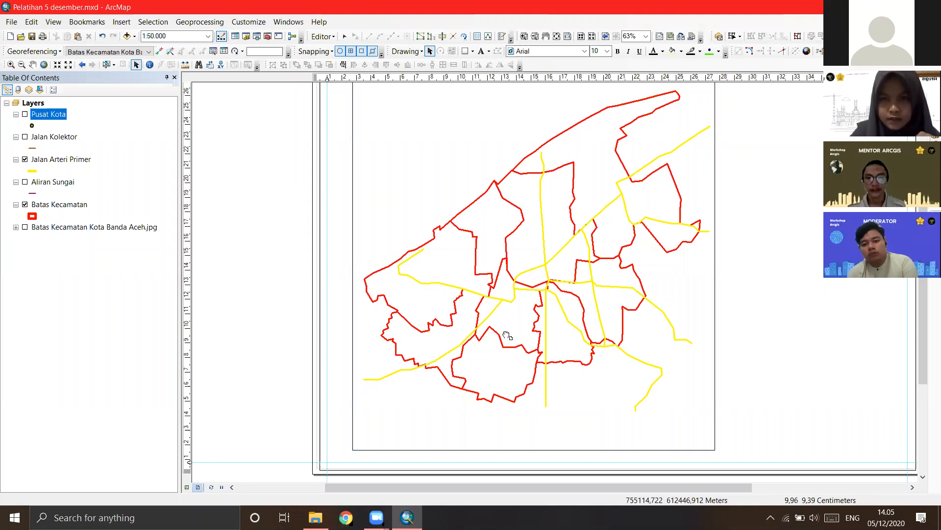
Step: Examine the page border's bottom edge up close against the guide and the page's bottom edge, and return to the whole-page view
scroll(498, 291, up, 2)
scroll(499, 260, down, 5)
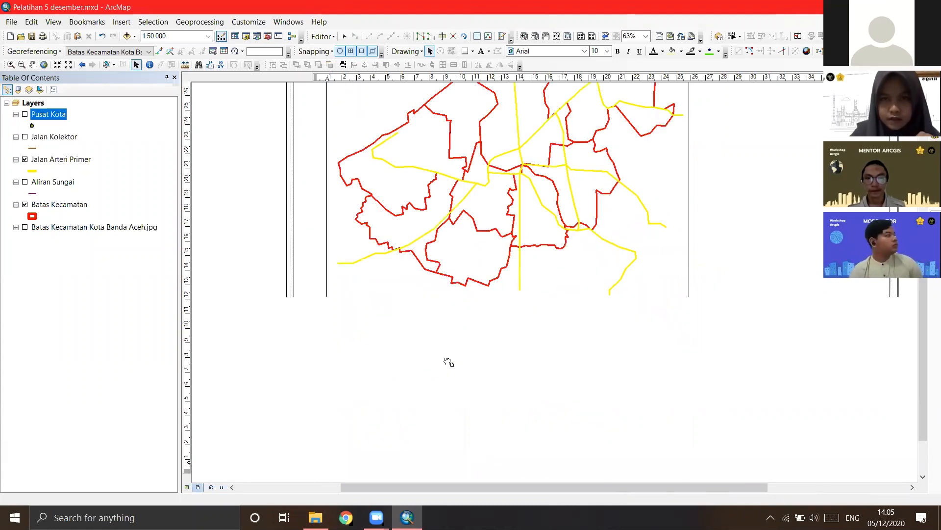
scroll(392, 321, down, 4)
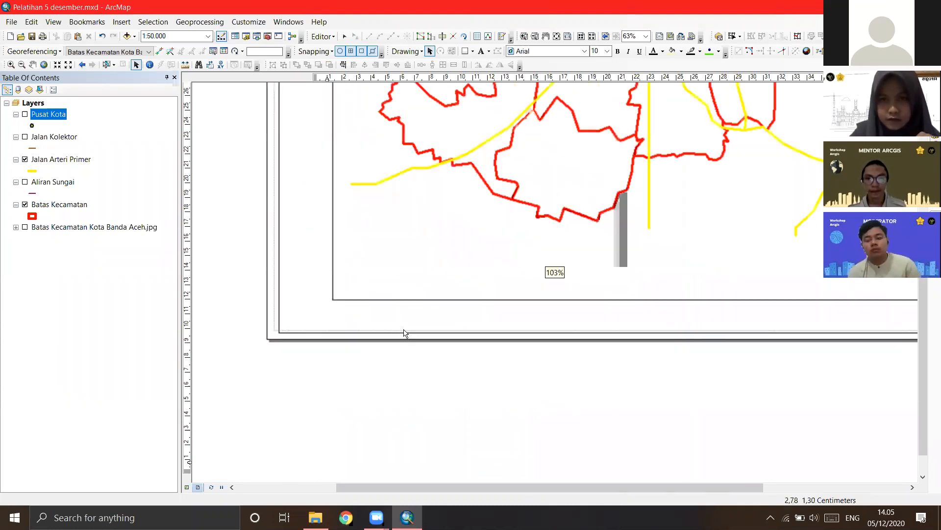
click(466, 311)
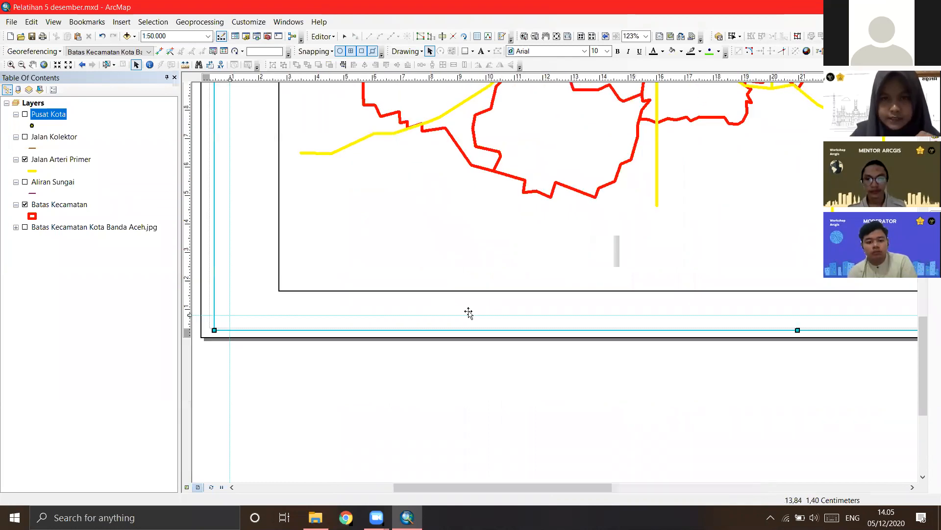
scroll(549, 324, right, 5)
scroll(552, 321, down, 3)
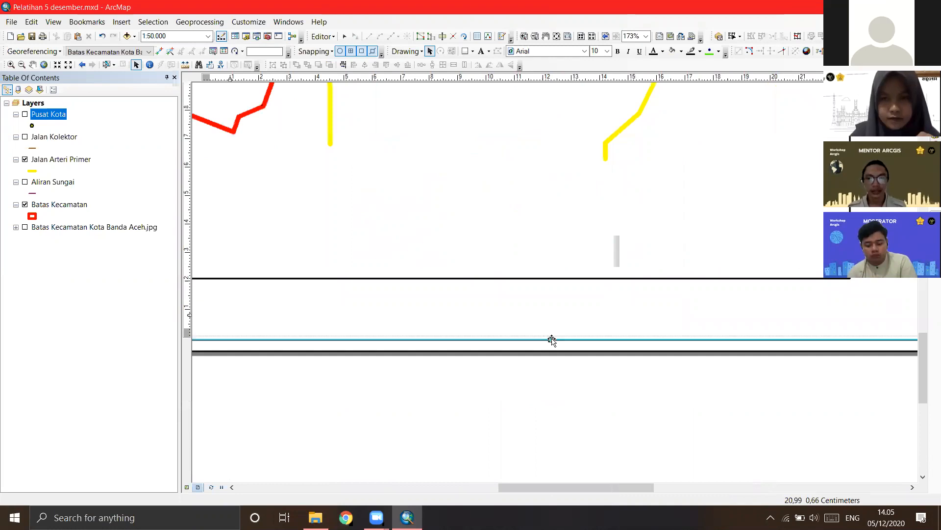
scroll(551, 341, down, 1)
click(550, 339)
scroll(550, 342, down, 2)
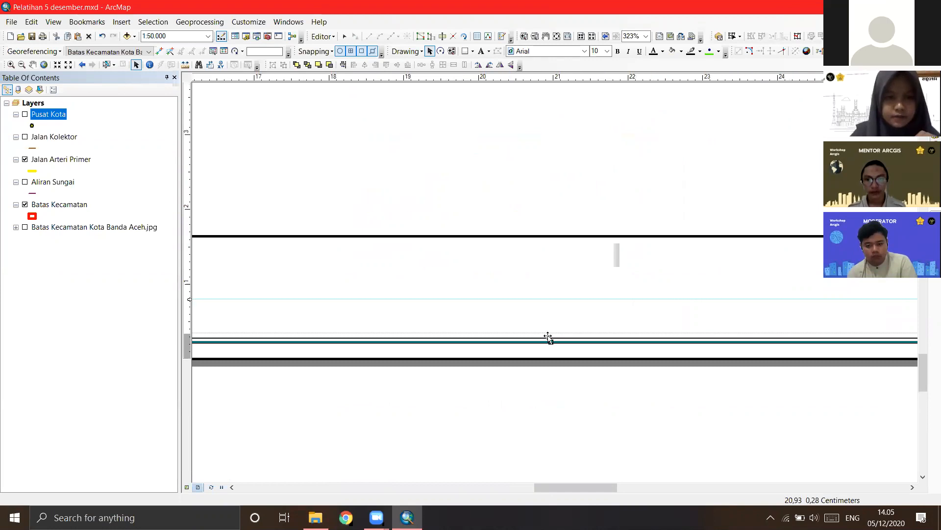
scroll(483, 353, up, 3)
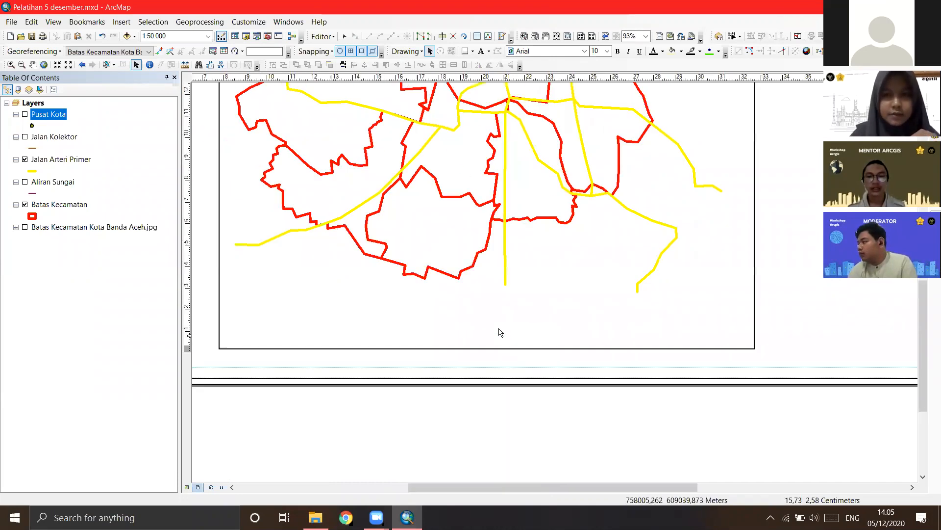
scroll(451, 269, up, 2)
scroll(419, 273, up, 2)
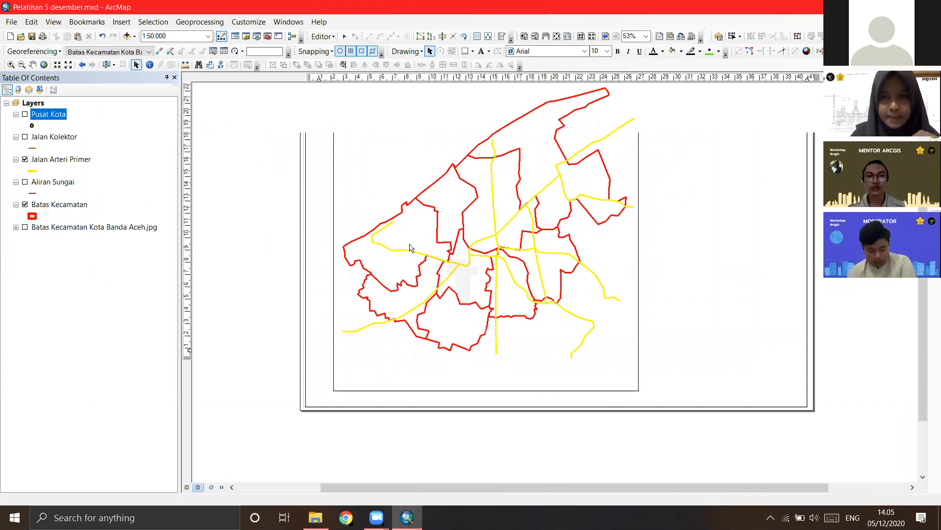
drag(403, 202, 404, 260)
drag(393, 303, 391, 292)
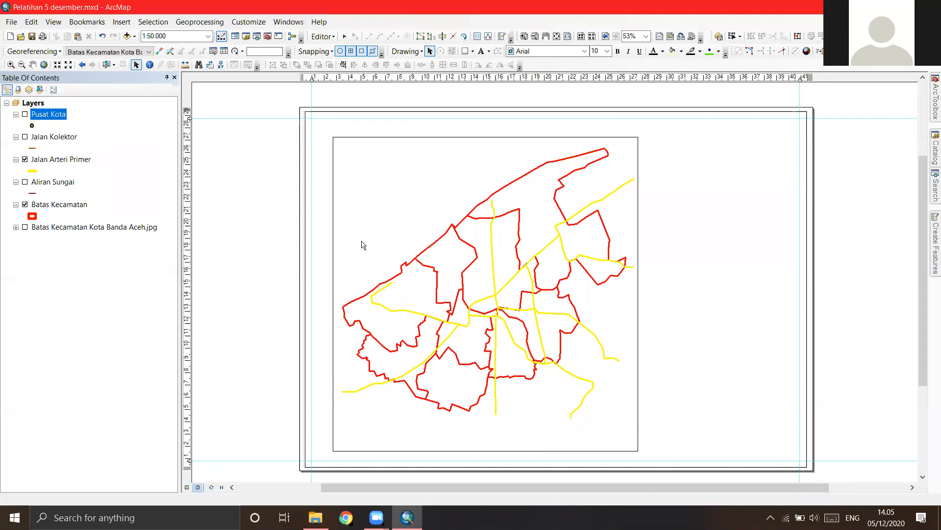
click(381, 220)
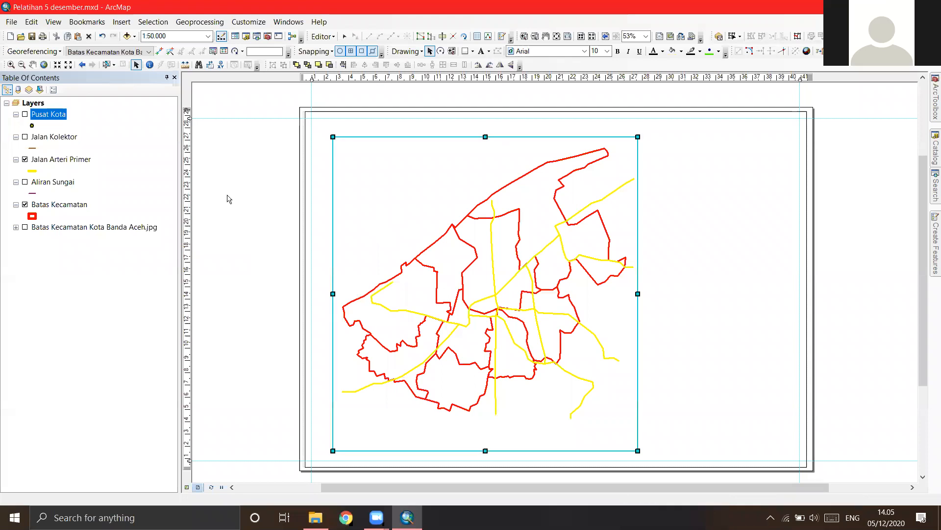
click(313, 201)
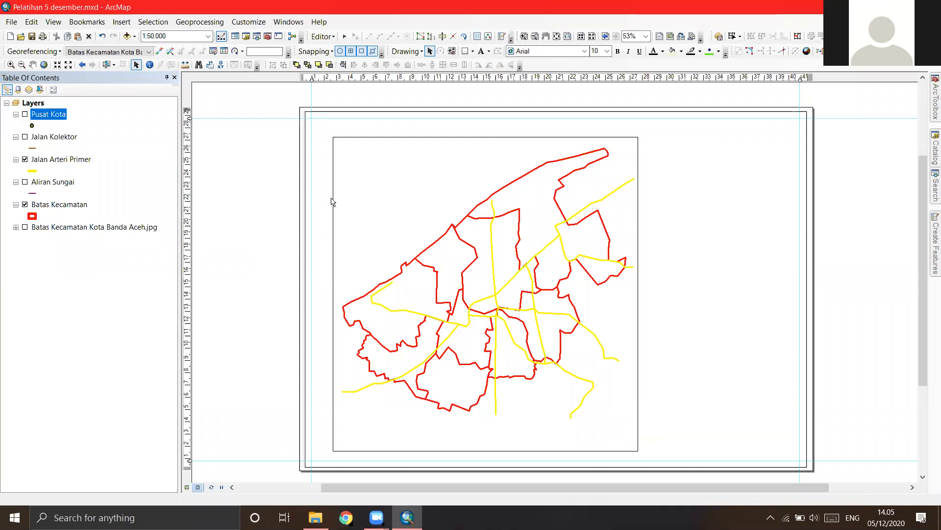
click(337, 201)
click(278, 204)
click(391, 201)
click(288, 187)
click(359, 193)
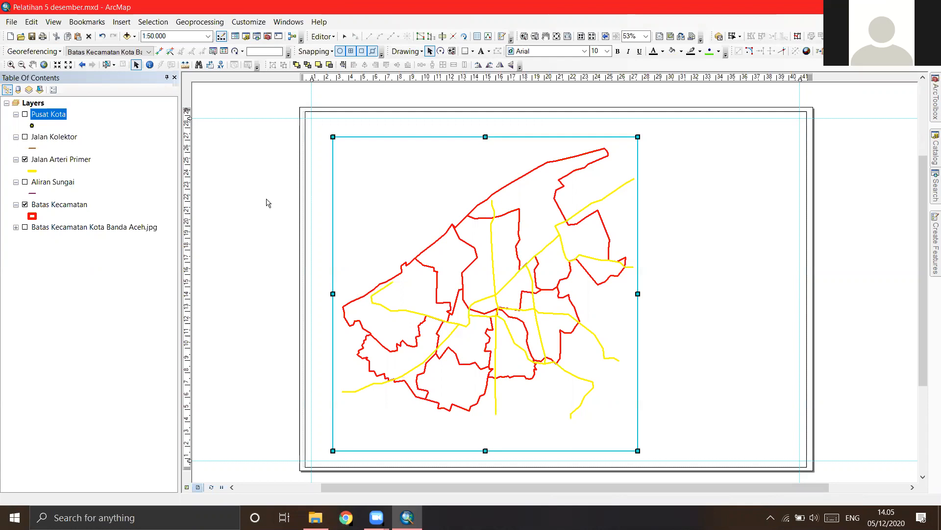
middle_click(347, 204)
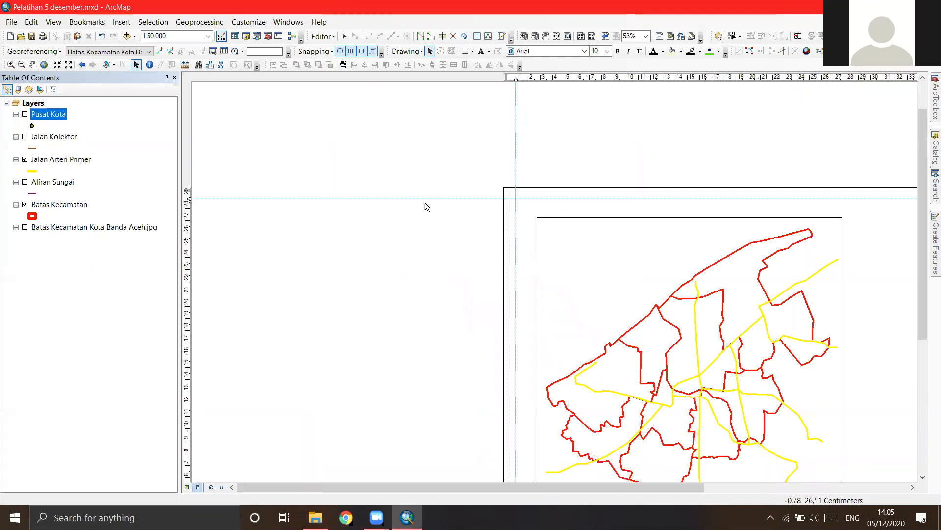
middle_click(761, 265)
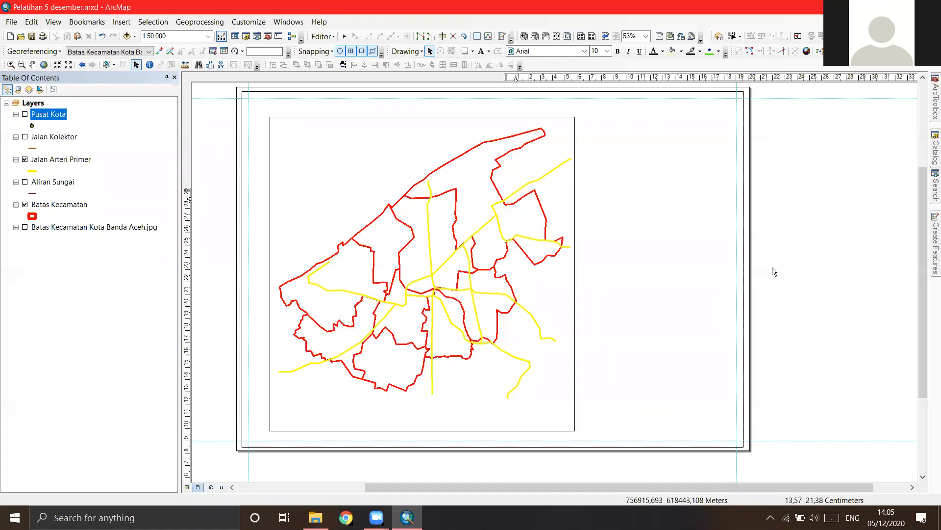
Step: Stretch the data frame's top, left and bottom edges to the guides, and extend its right edge until the frame is about 30 cm wide
click(409, 162)
click(410, 162)
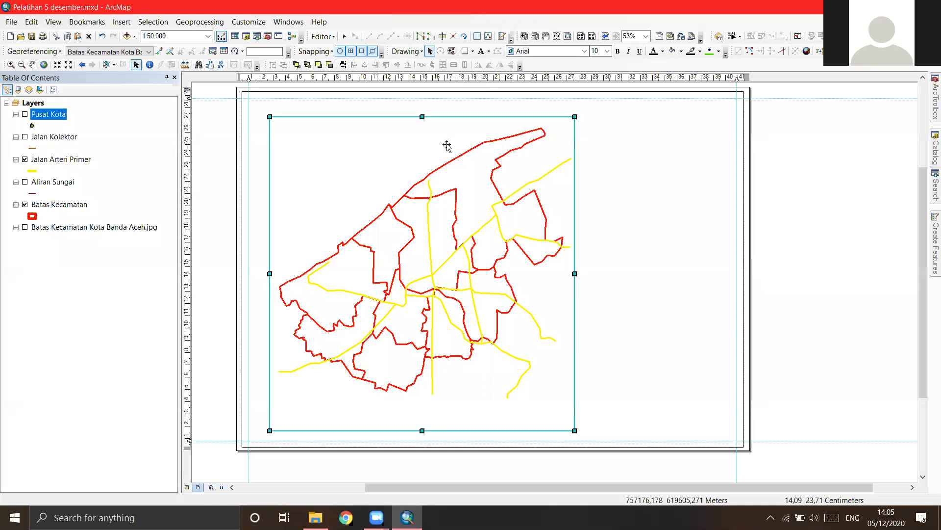
drag(422, 119, 442, 108)
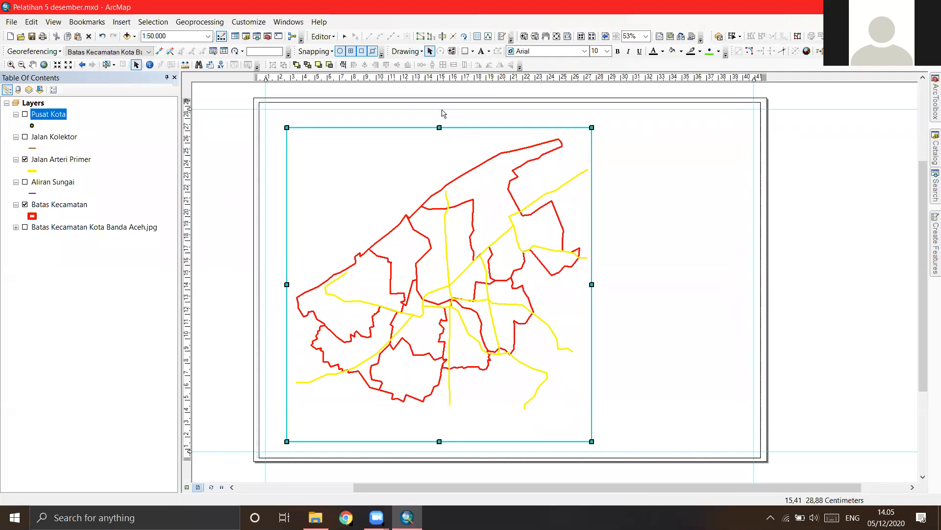
drag(287, 275, 275, 267)
drag(428, 441, 428, 450)
drag(592, 280, 767, 269)
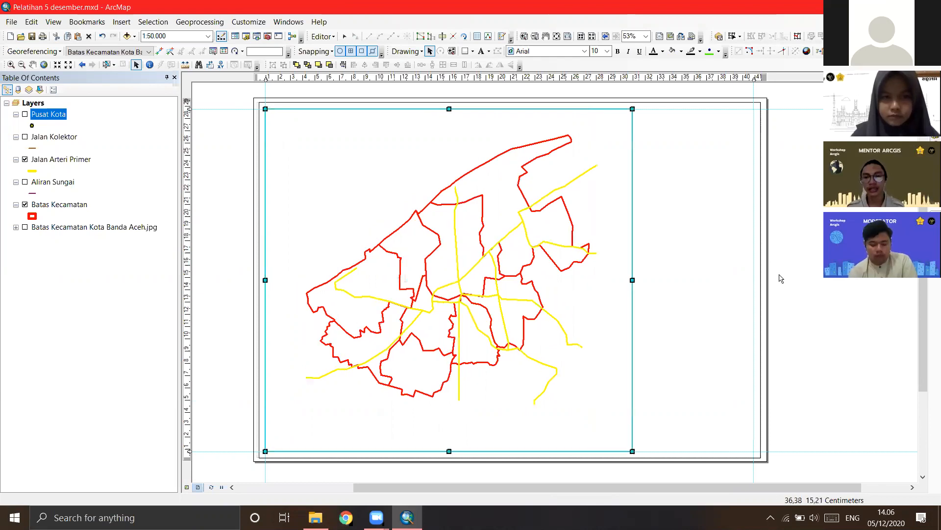
click(781, 279)
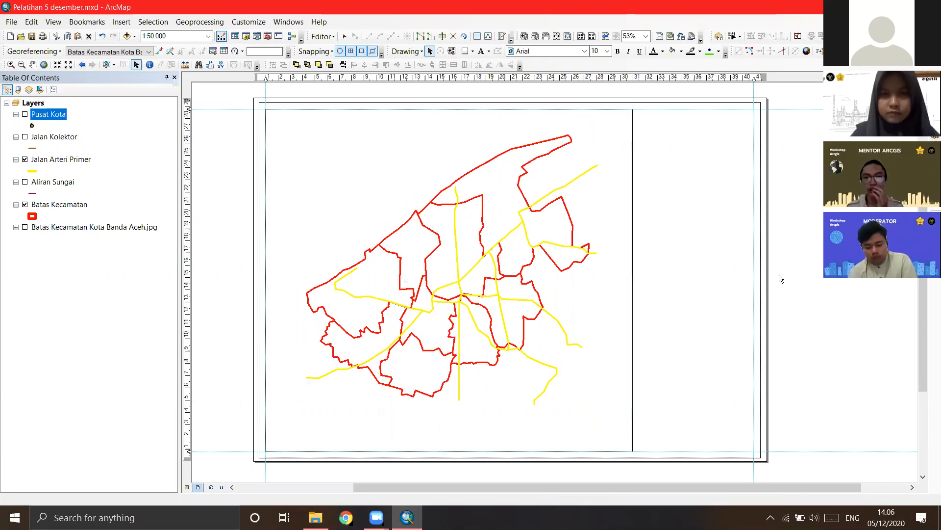
Step: Pull all four edges of the data frame inward, leaving a gap of about 1 cm inside the top, left and bottom guides
click(488, 216)
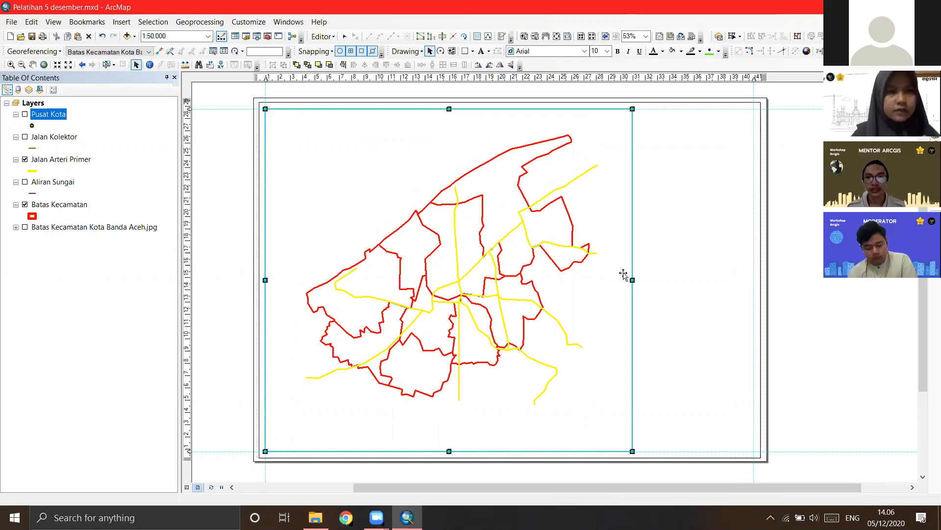
drag(632, 280, 617, 281)
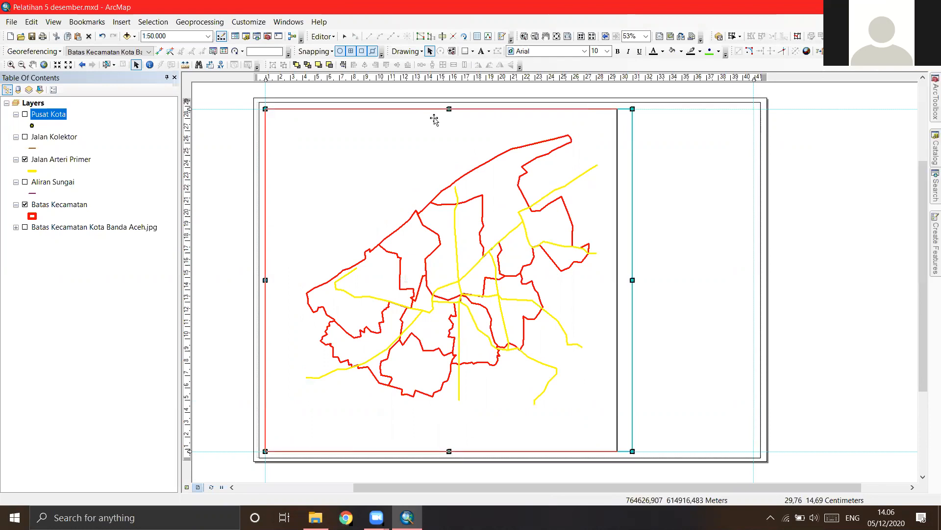
drag(441, 109, 441, 120)
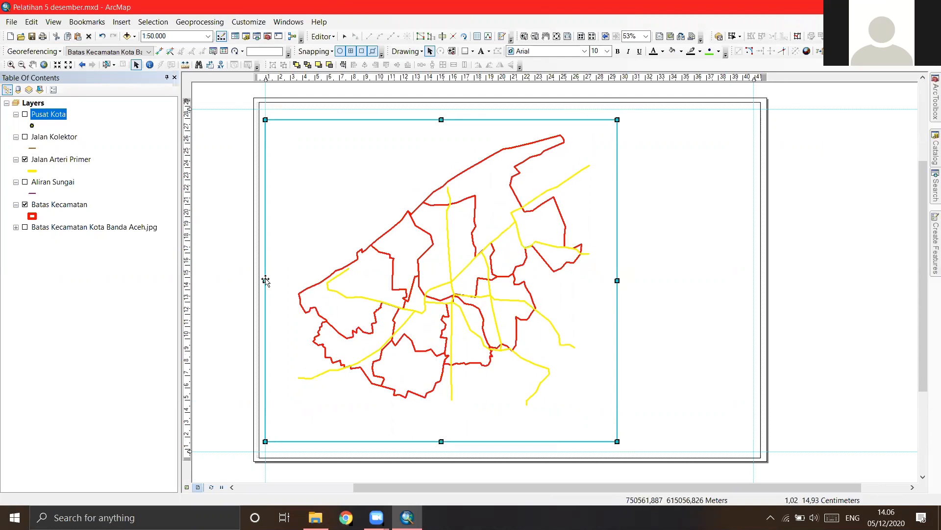
key(ctrl+z)
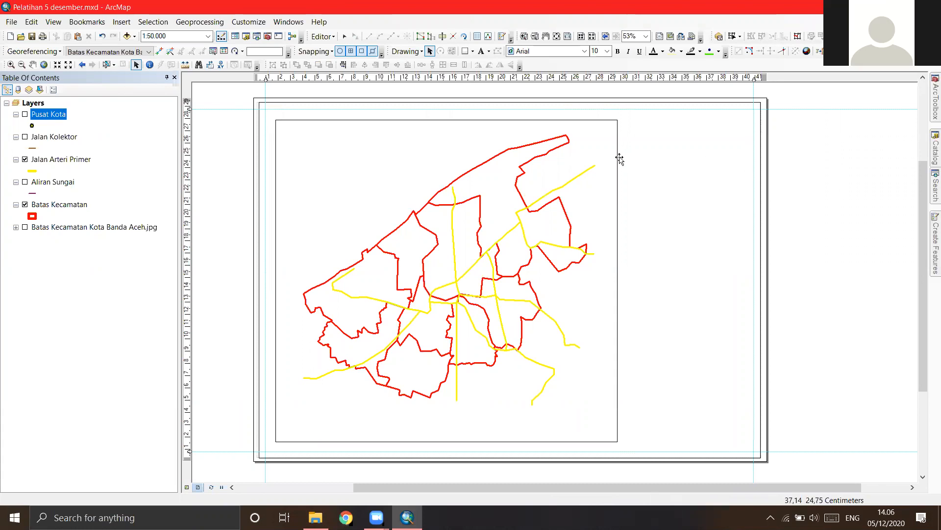
drag(254, 140, 302, 205)
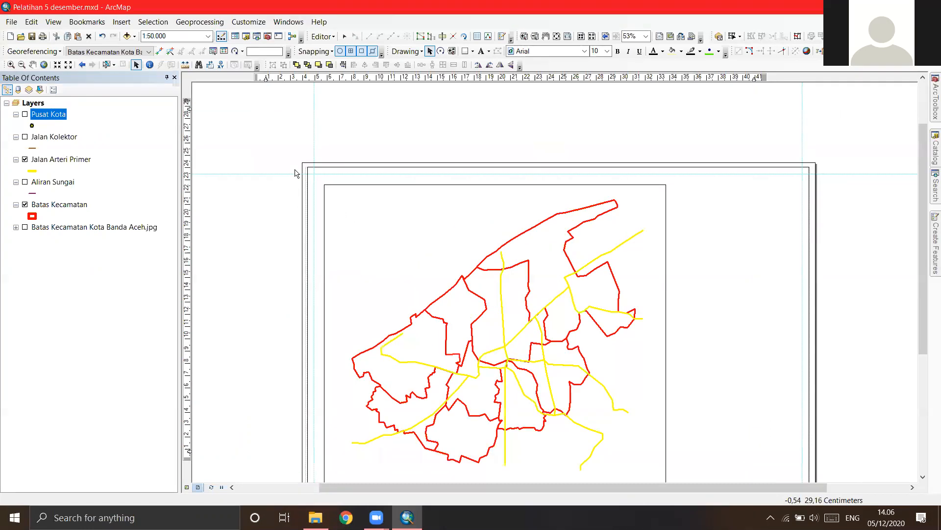
Step: Select the map's data frame in the layout and set its map scale to 1:24.000
click(513, 306)
click(514, 306)
drag(514, 306, 494, 216)
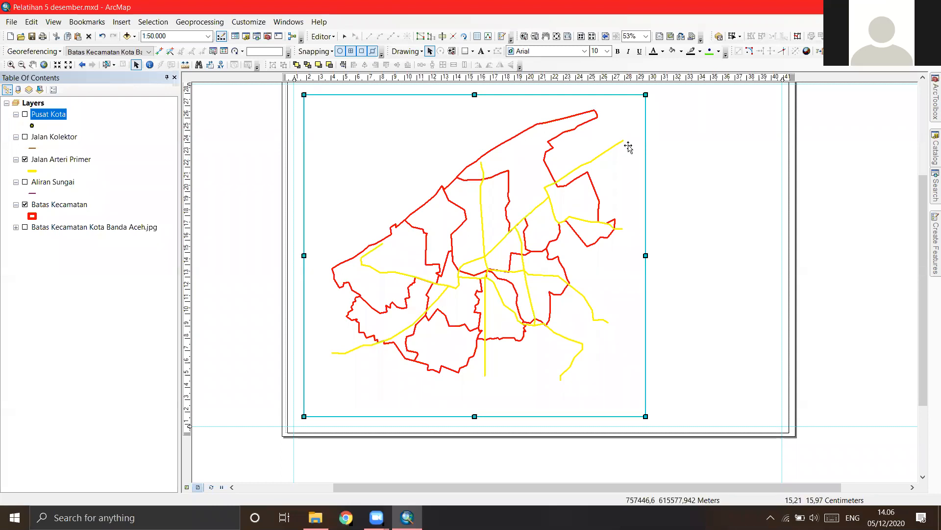
drag(640, 100, 610, 144)
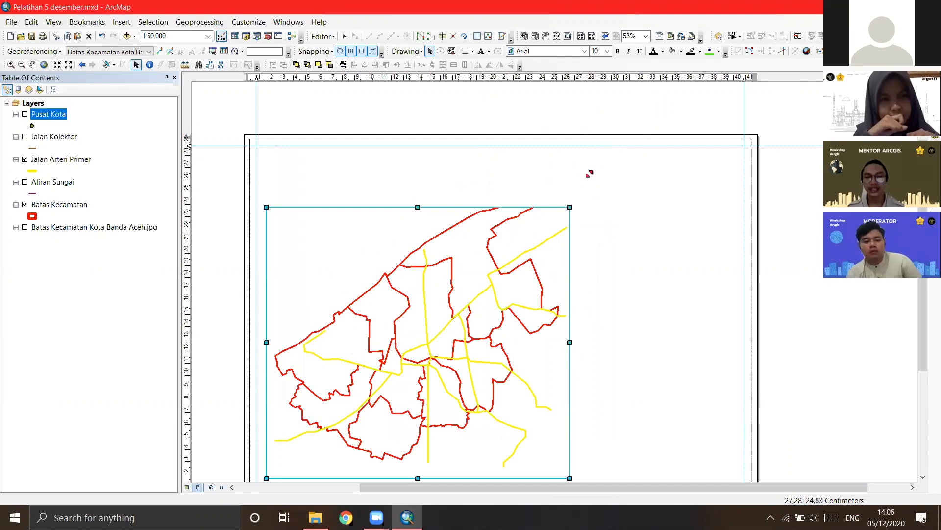
drag(643, 151, 660, 118)
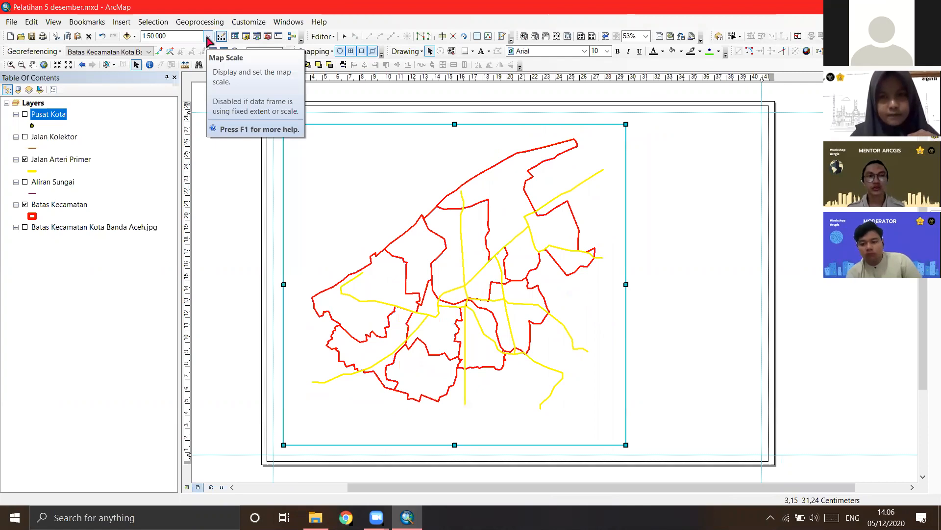
click(208, 37)
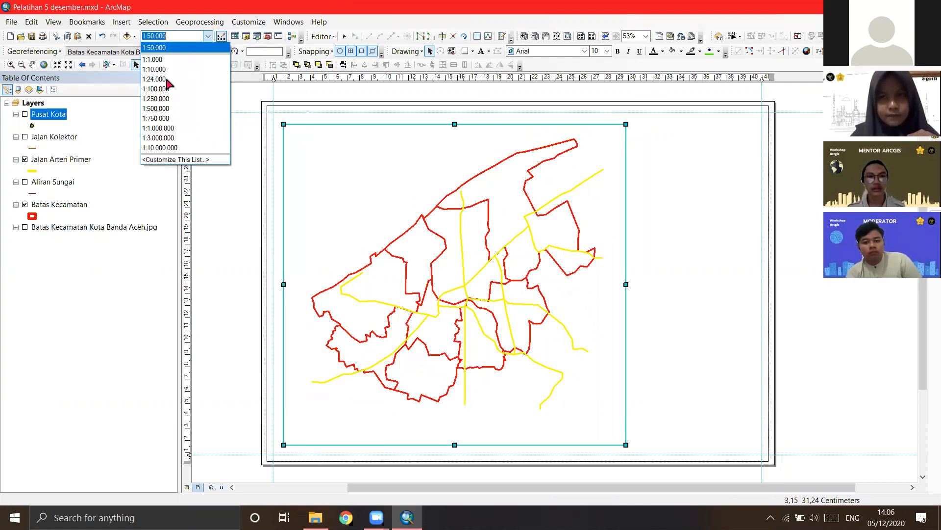
click(202, 79)
click(207, 38)
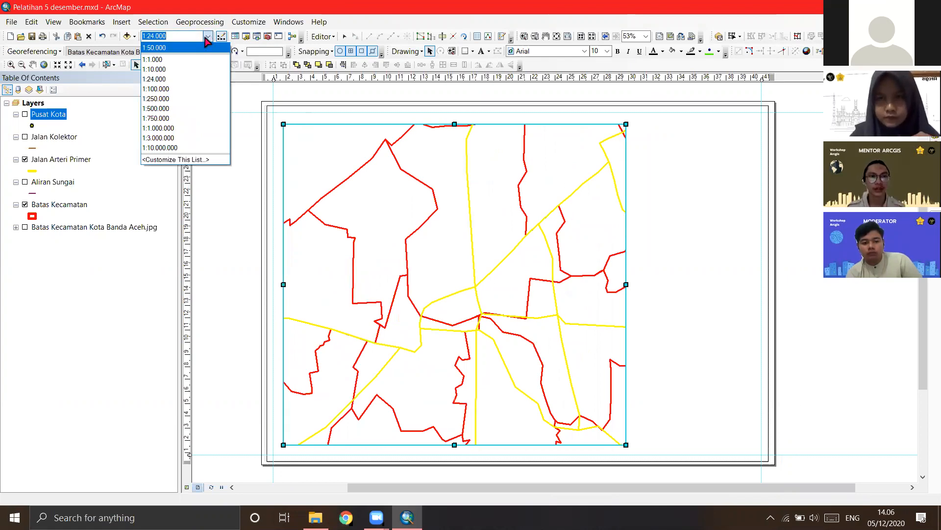
click(208, 37)
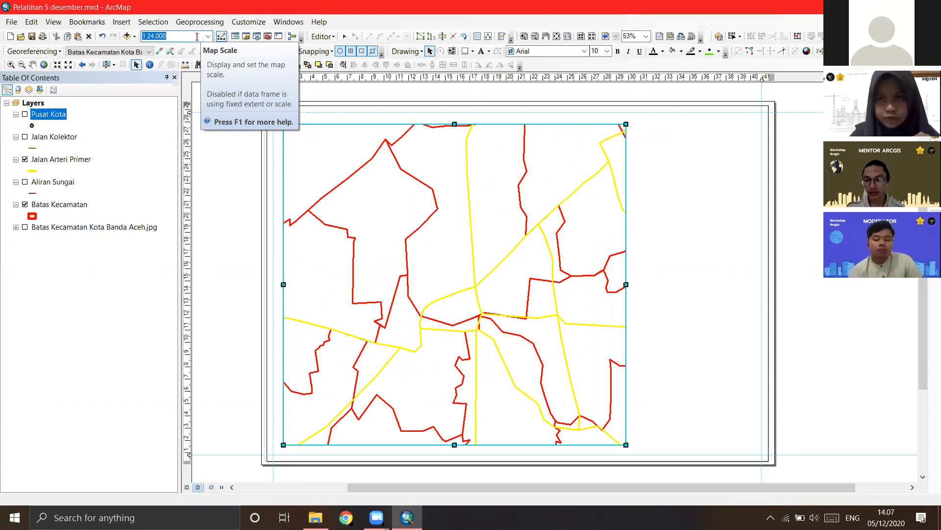
Step: Try a custom map scale of 1:70.000 for the data frame, and return the scale to 1:50.000
text(7)
text(0.000)
key(Return)
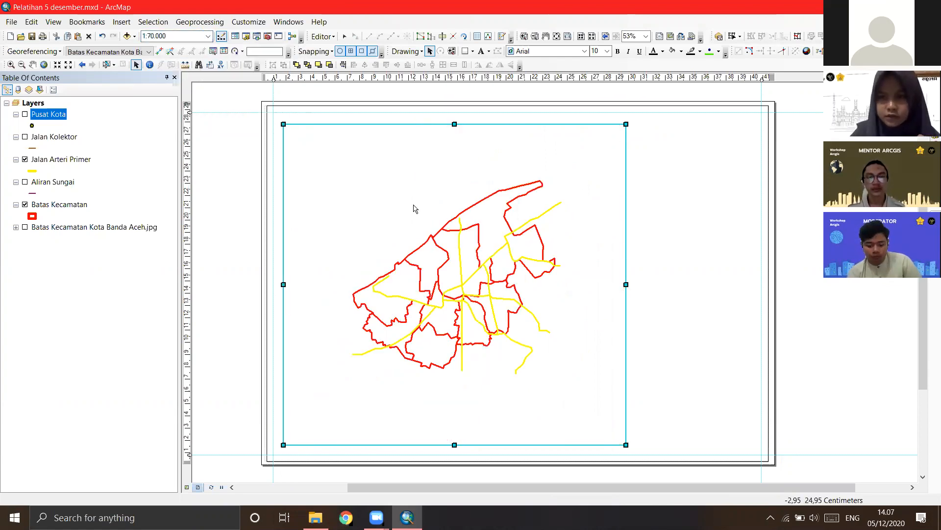
click(453, 227)
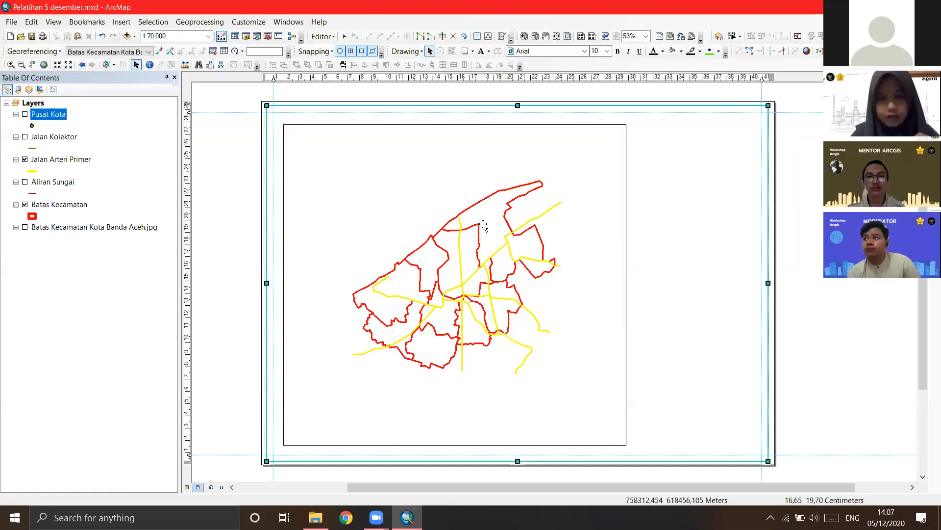
click(208, 37)
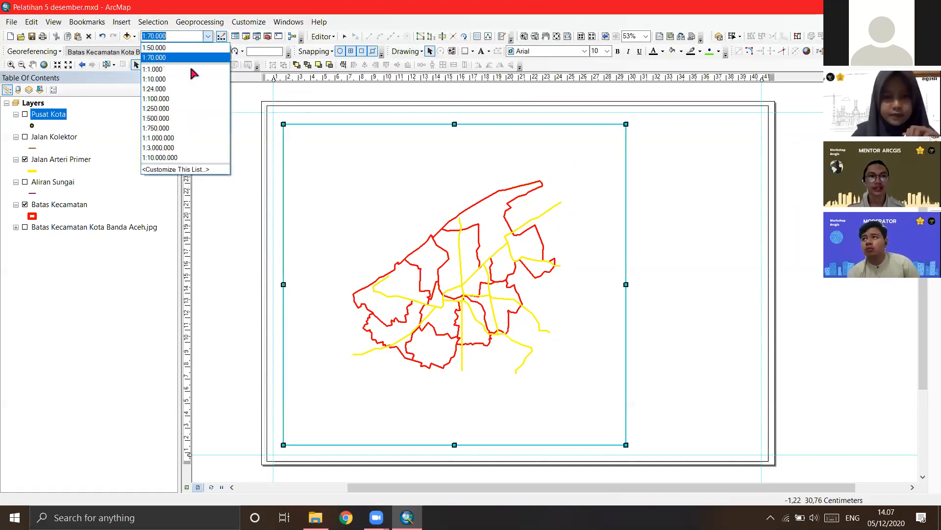
click(170, 47)
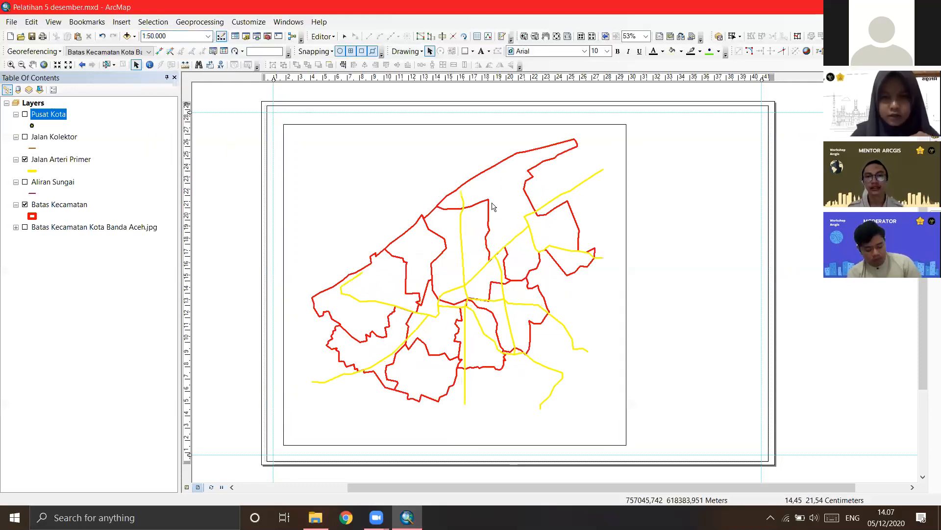
drag(492, 203, 488, 215)
drag(631, 254, 629, 223)
click(551, 218)
click(781, 255)
drag(542, 234, 534, 228)
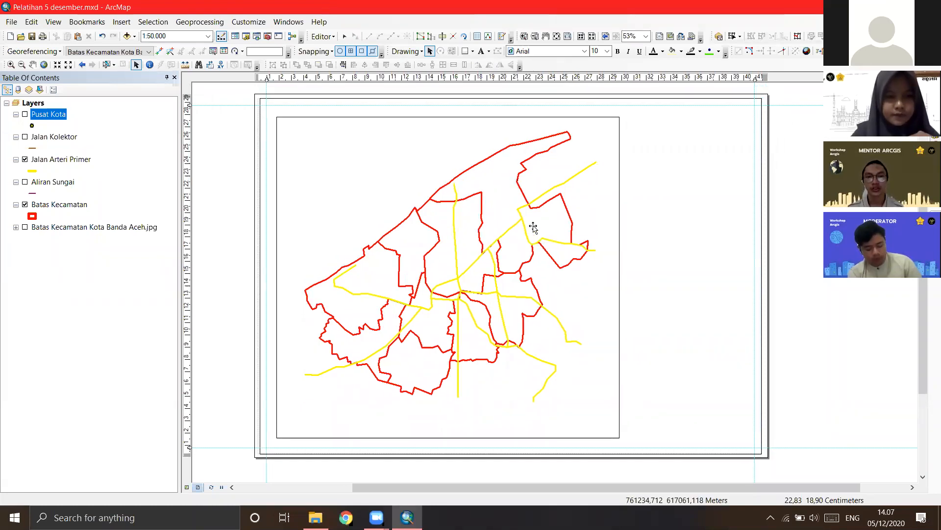
click(534, 228)
Step: Draw a rectangle about 39.9 by 28 cm snapped to the page guides and narrow it to just beyond the data frame's right edge
click(464, 52)
drag(433, 195, 703, 381)
drag(755, 443, 755, 444)
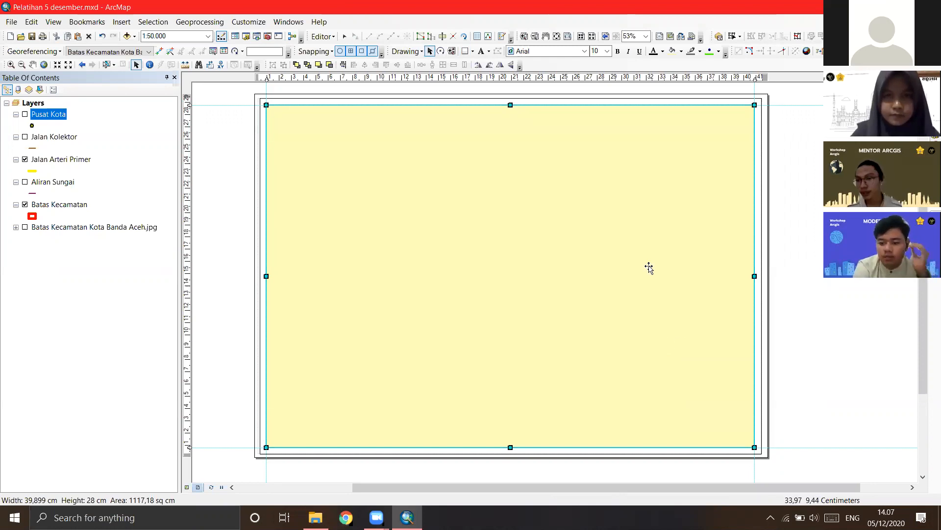
drag(755, 276, 556, 273)
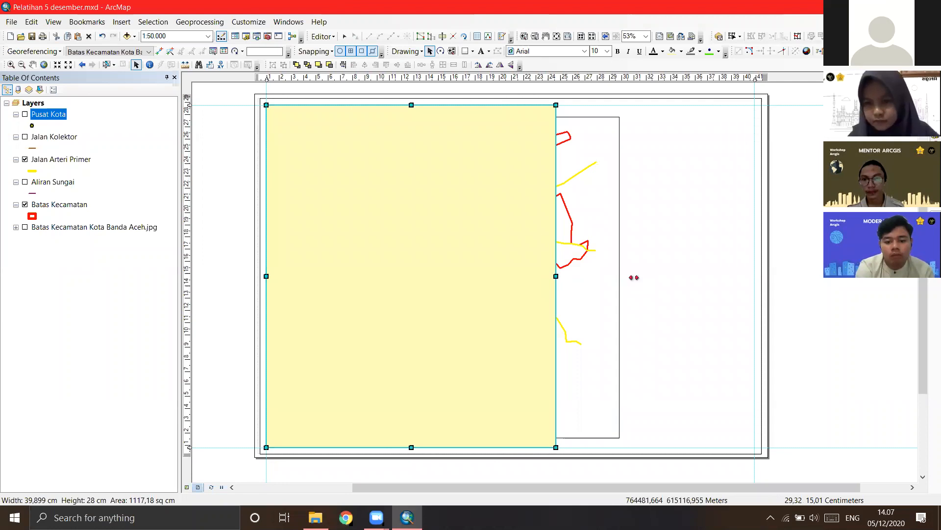
drag(634, 277, 633, 277)
Step: Remove the rectangle's fill colour and give it a black outline 1,00 wide
right_click(538, 439)
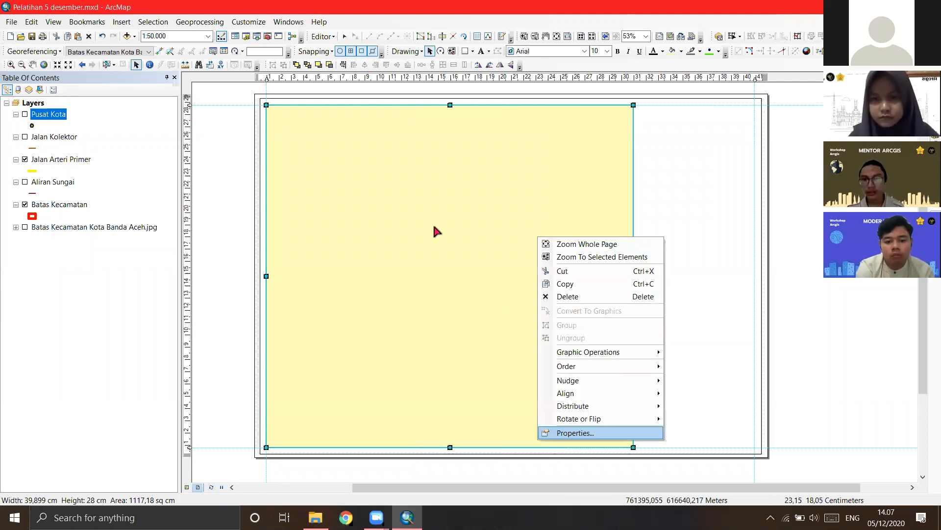
click(575, 433)
click(430, 211)
click(434, 225)
click(431, 236)
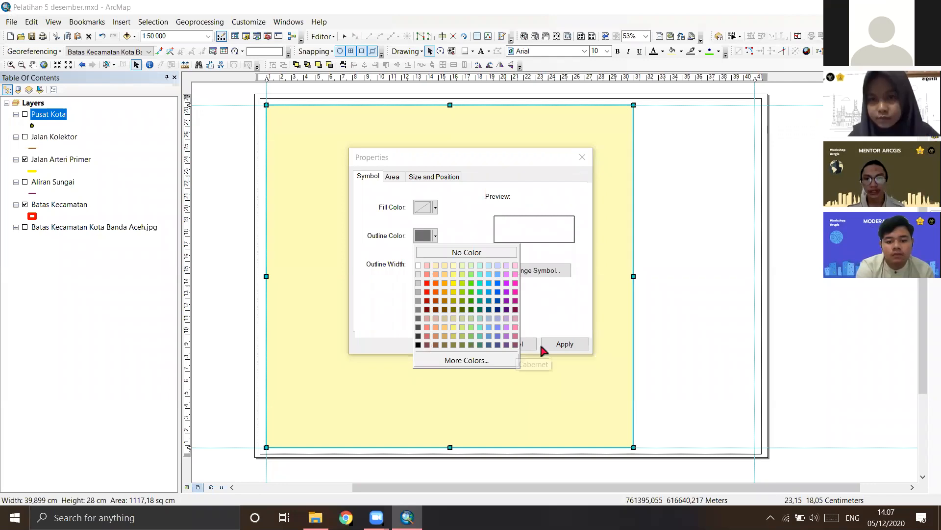
click(564, 344)
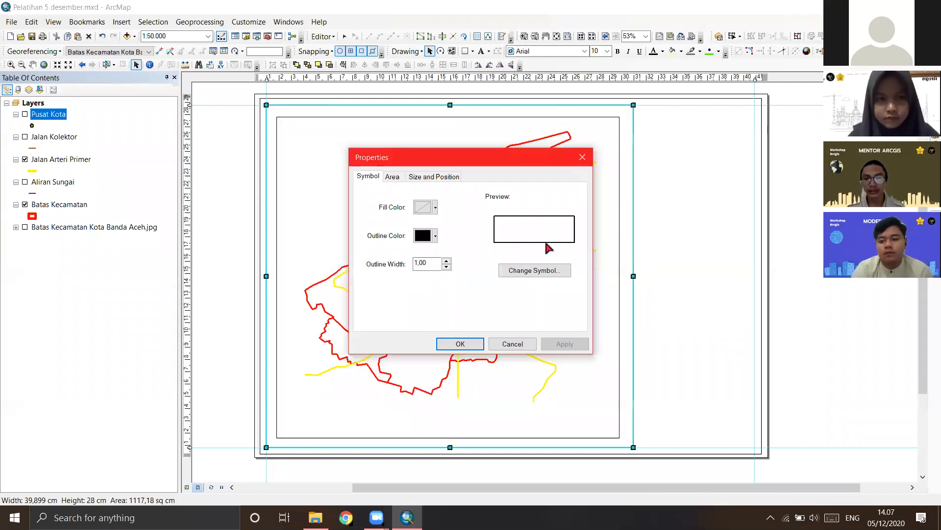
click(430, 210)
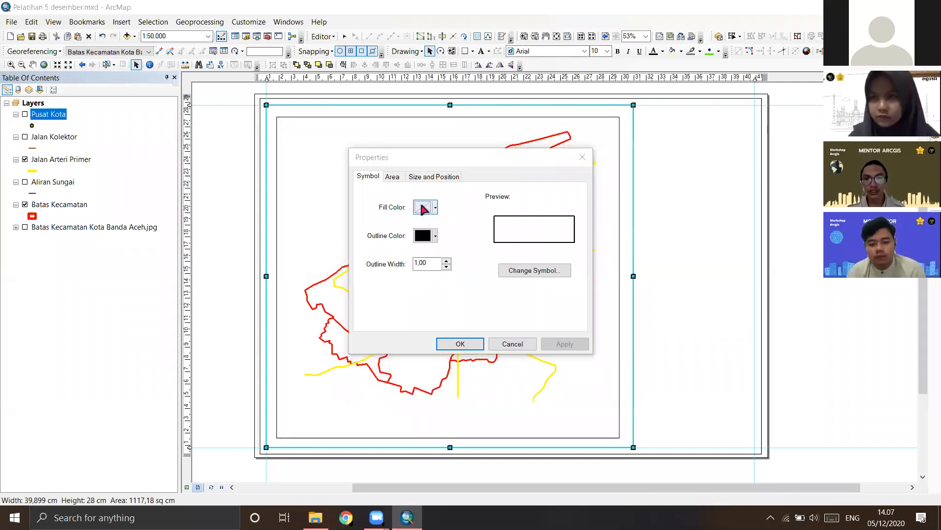
click(471, 347)
Step: Delete the rectangle covering the data frame
click(789, 300)
click(545, 263)
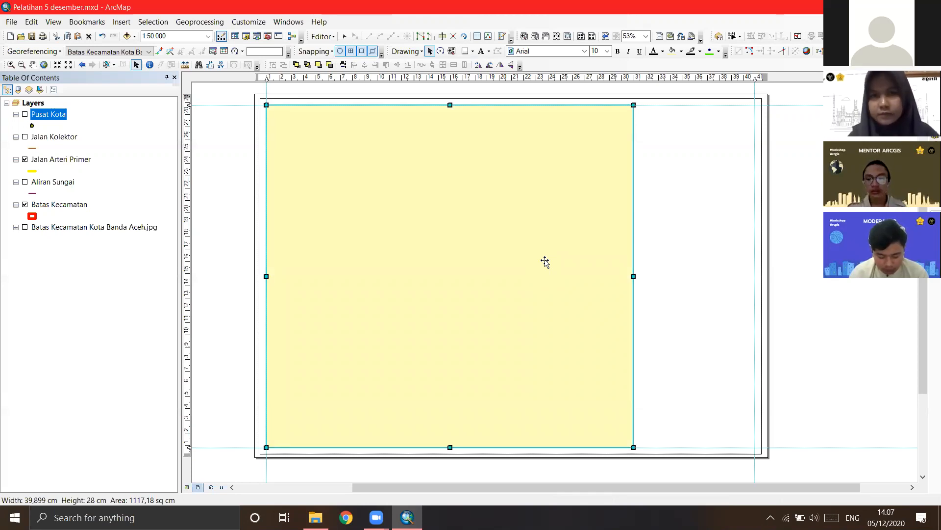
key(Delete)
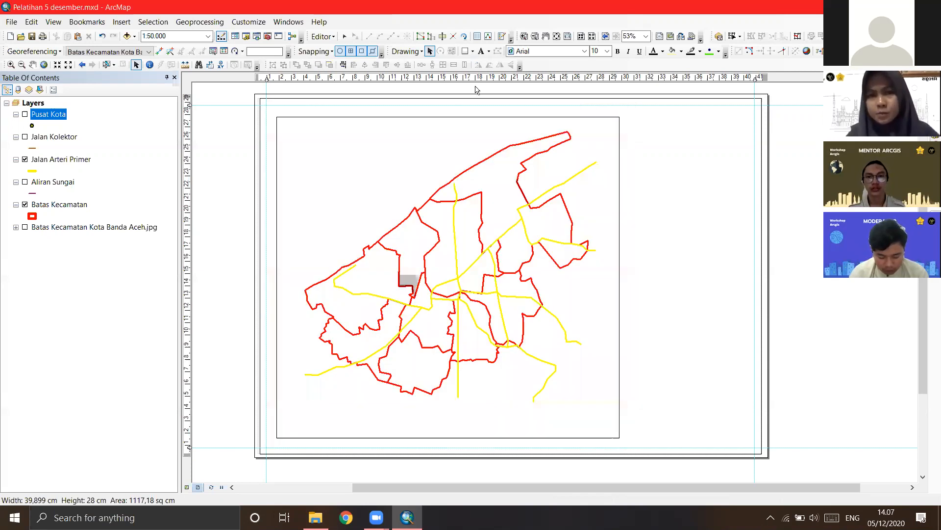
Step: Draw a rectangle about 29.8 by 28 cm around the data frame, with no fill and a black outline
click(465, 52)
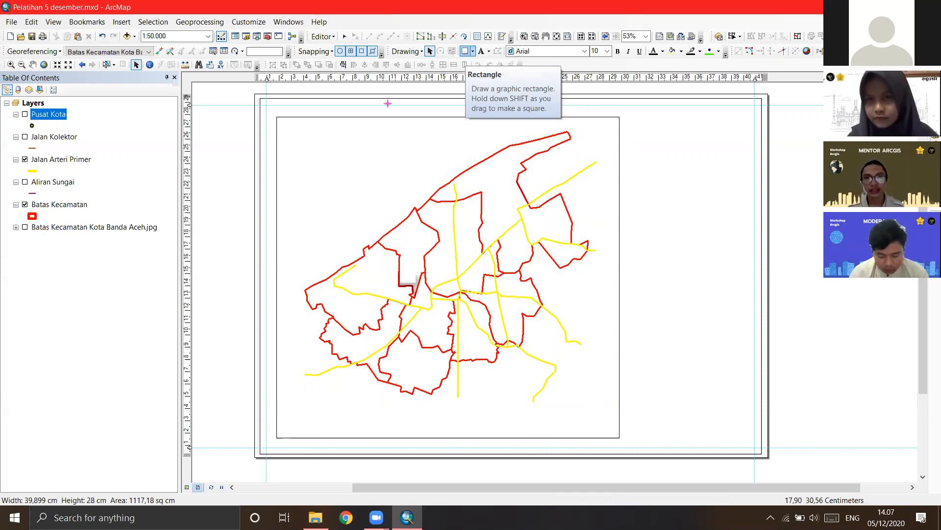
mouse_move(266, 105)
mouse_down()
mouse_move(610, 320)
mouse_move(613, 293)
mouse_move(657, 449)
mouse_move(640, 439)
mouse_move(631, 447)
mouse_up()
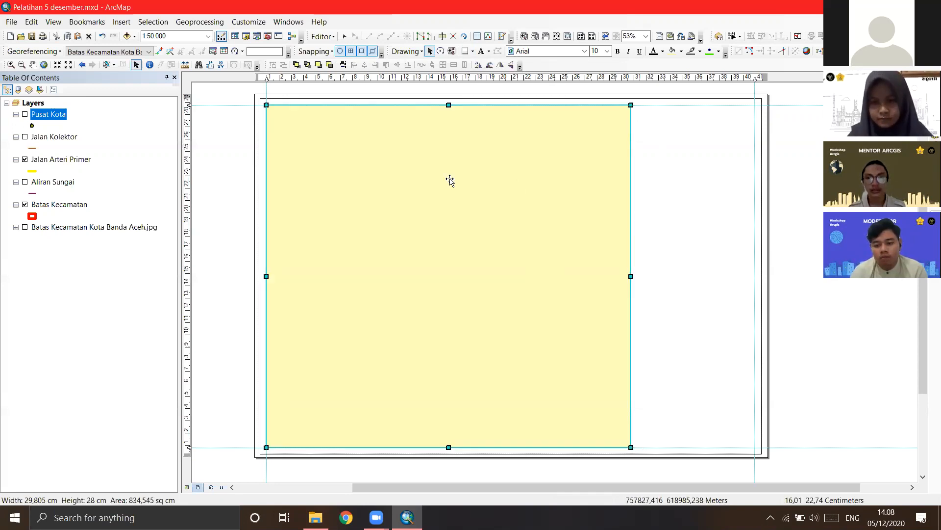
right_click(450, 180)
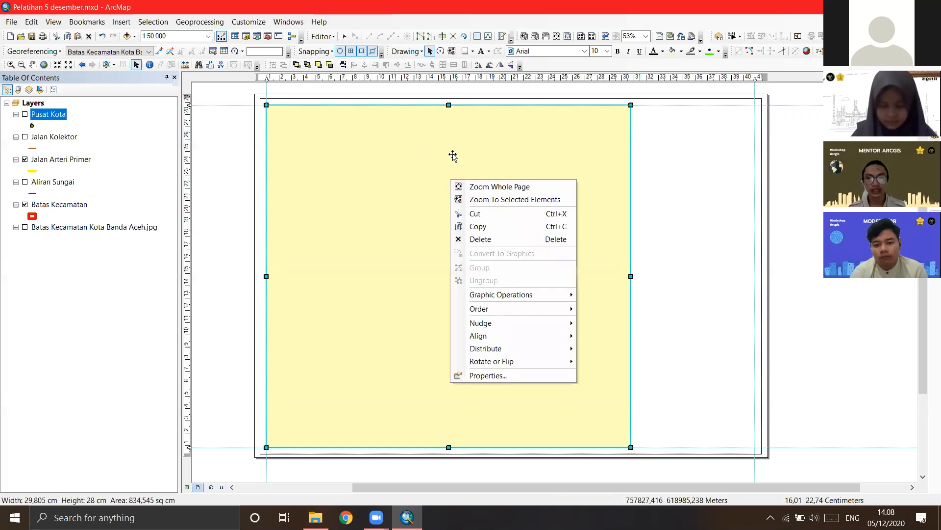
click(499, 376)
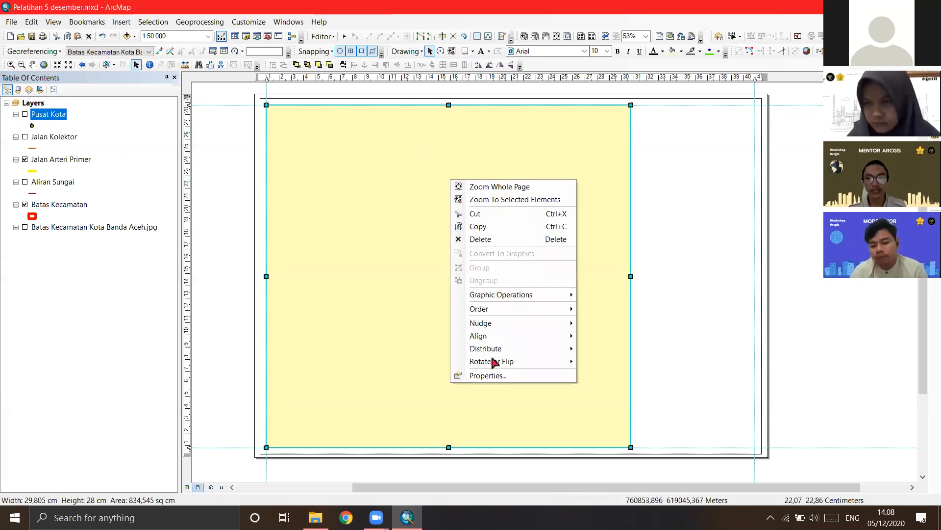
click(435, 207)
click(459, 224)
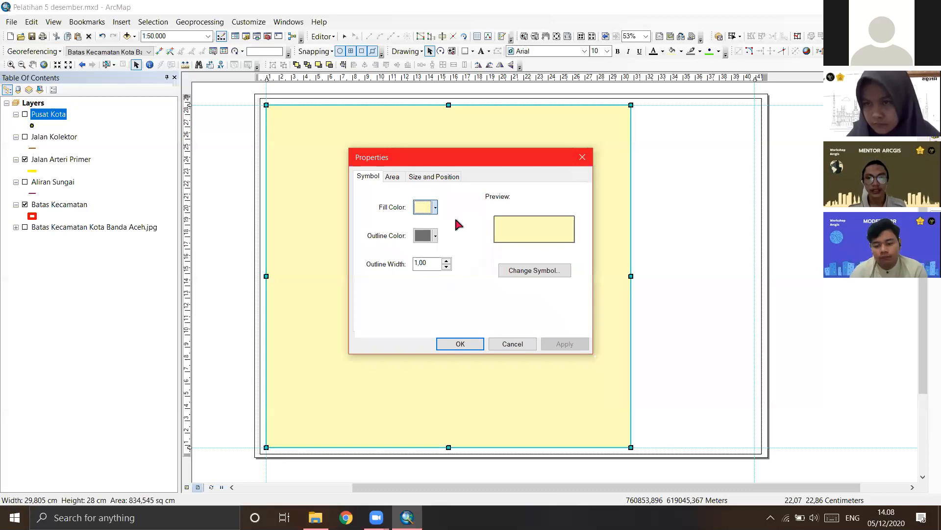
click(435, 236)
click(417, 345)
key(Return)
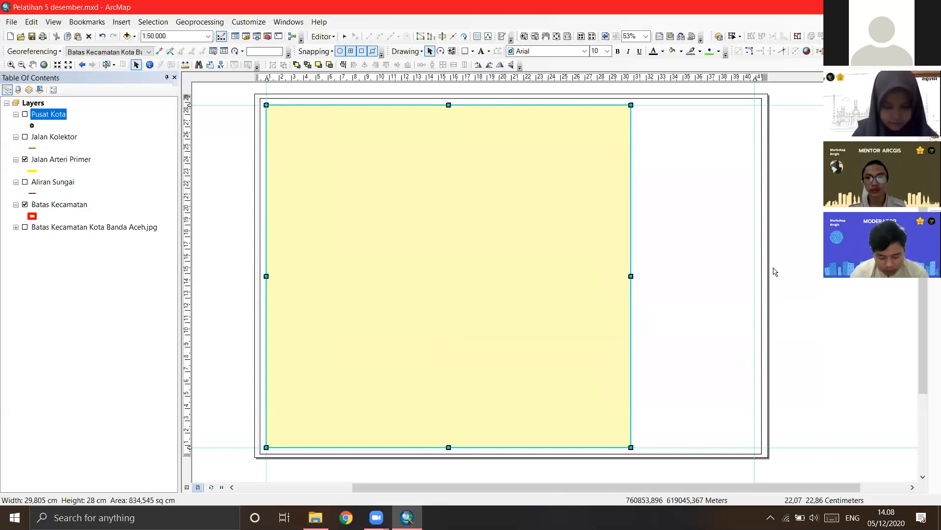
Step: Draw a second rectangle about 9.4 by 28 cm in the empty strip beside the map's rectangle, reaching the page guides
click(466, 50)
drag(755, 104, 710, 310)
drag(654, 415, 640, 447)
Step: Remove the narrow rectangle's fill and set its outline colour to black
right_click(664, 297)
click(692, 491)
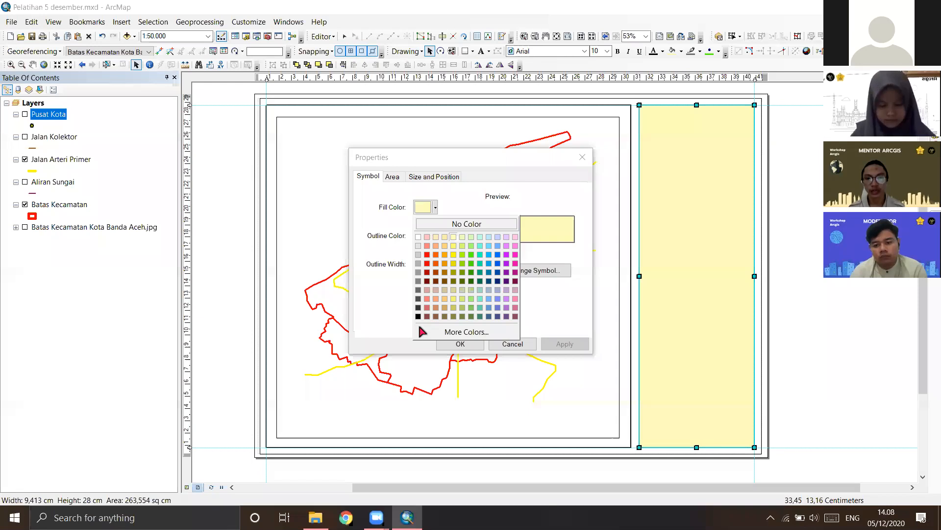
click(452, 264)
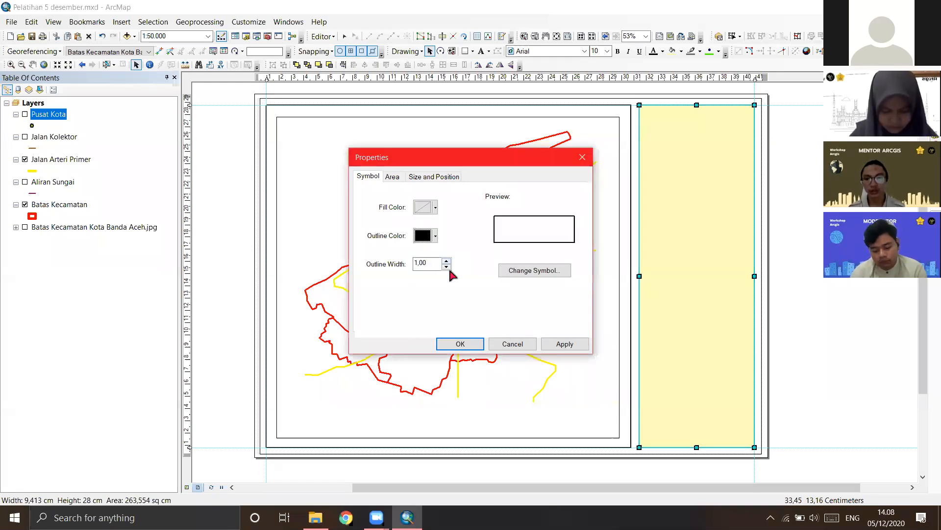
key(Return)
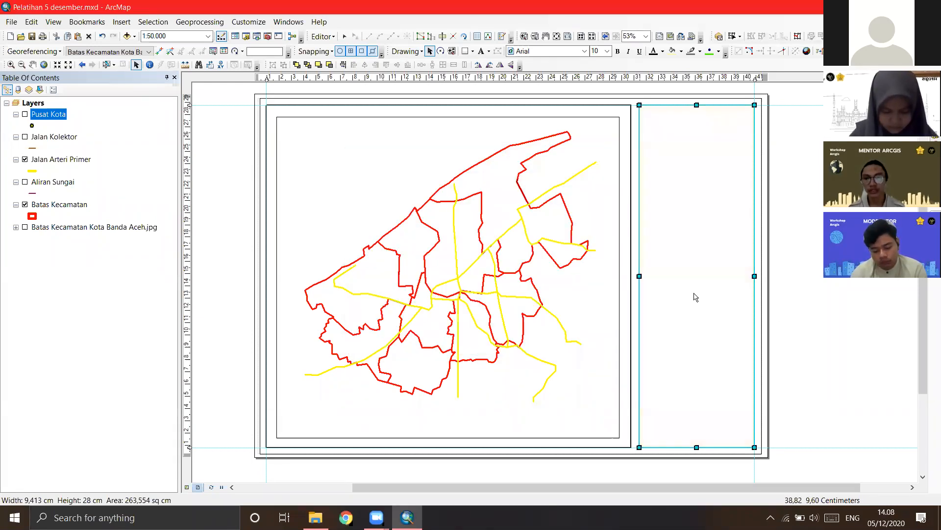
click(693, 293)
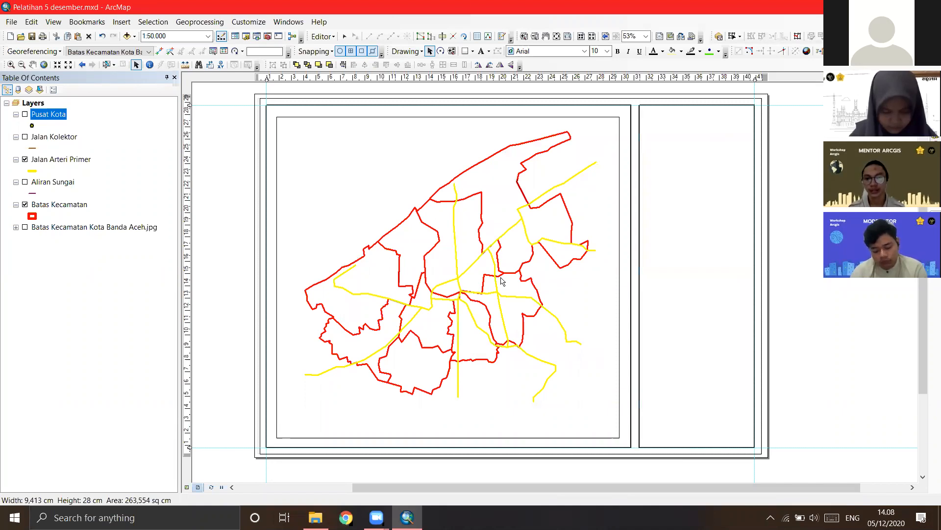
scroll(623, 182, right, 3)
click(569, 109)
click(465, 51)
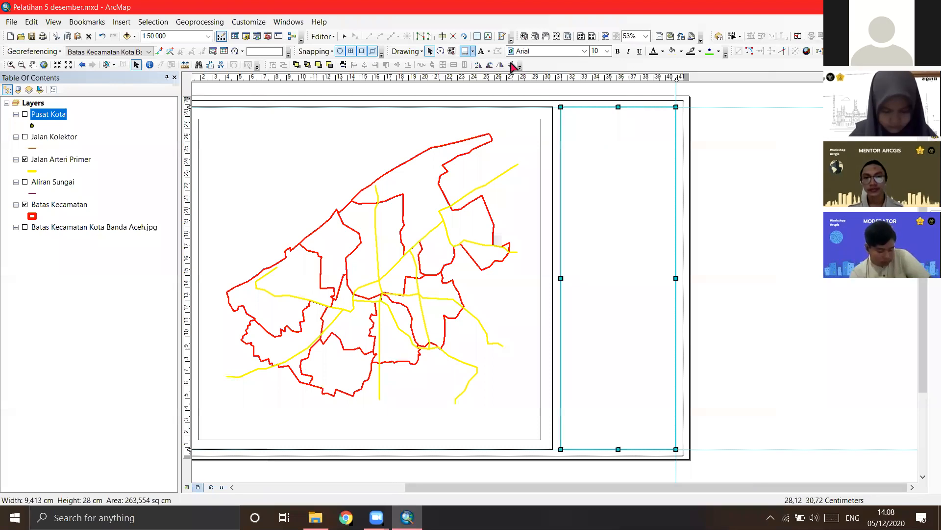
drag(518, 177, 580, 164)
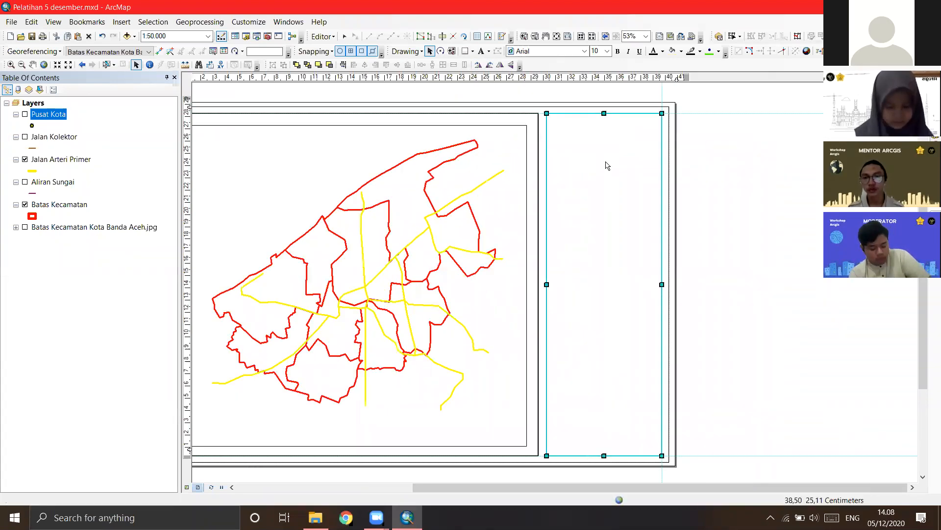
click(606, 163)
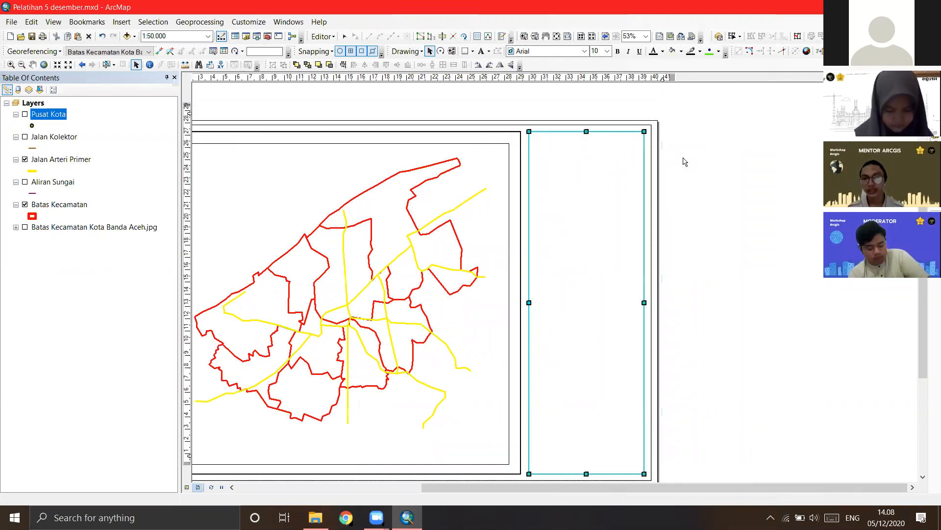
scroll(558, 155, up, 2)
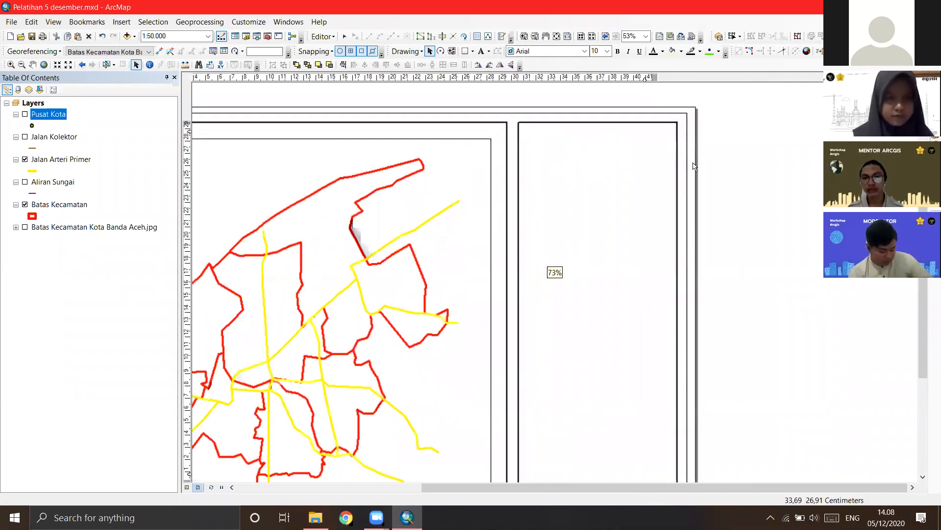
click(473, 50)
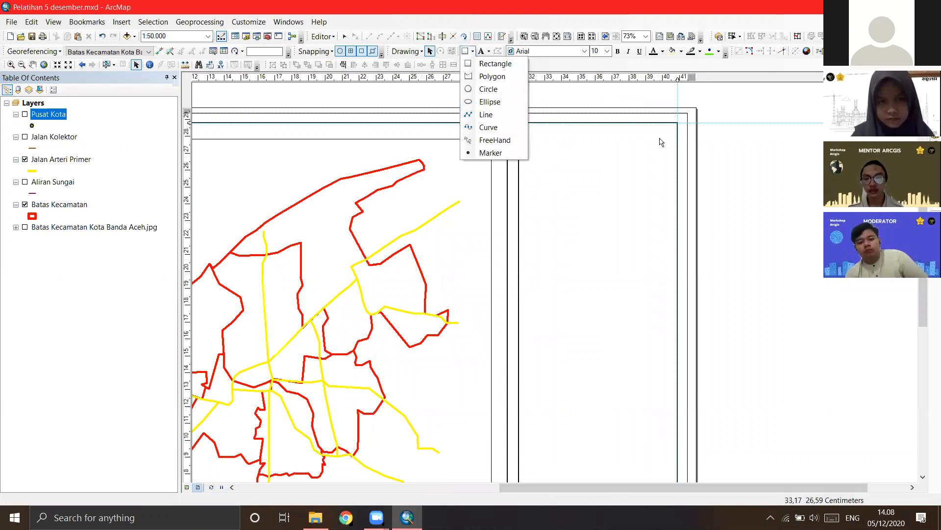
click(597, 176)
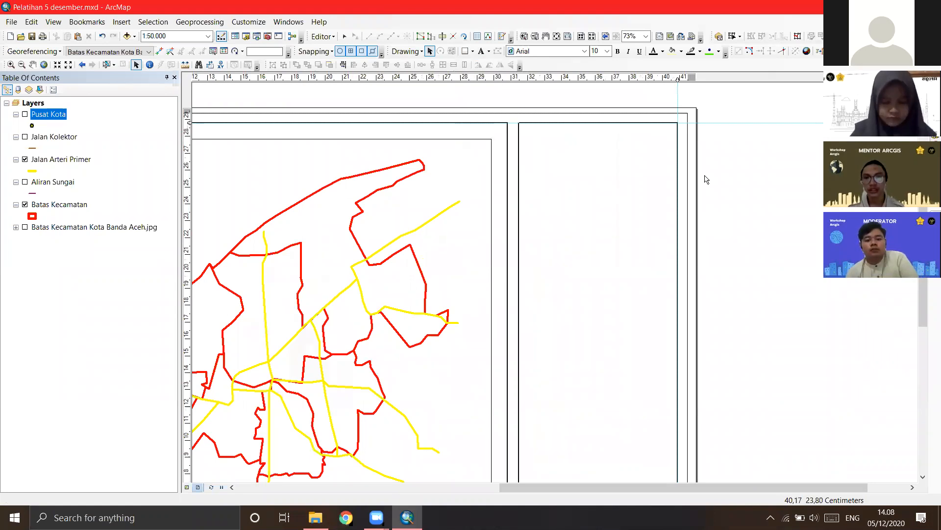
click(463, 52)
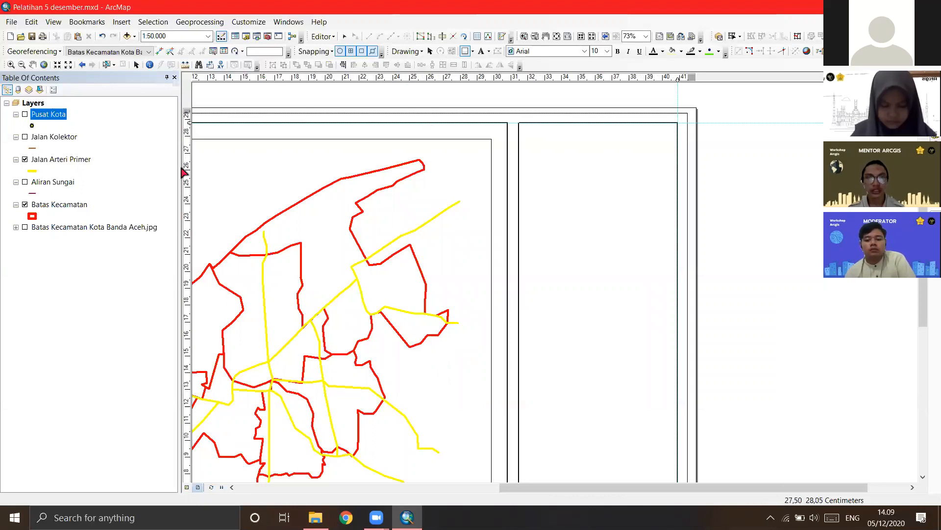
click(473, 51)
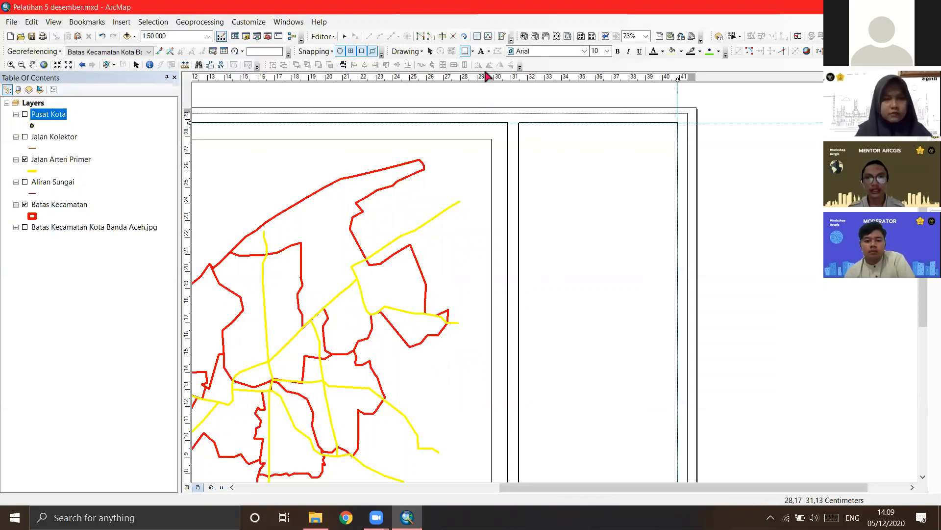
click(677, 197)
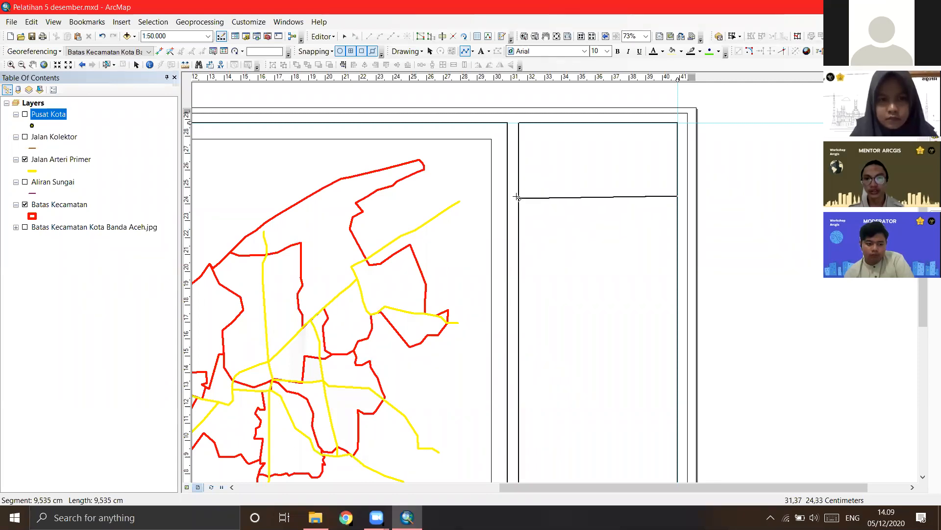
double_click(560, 227)
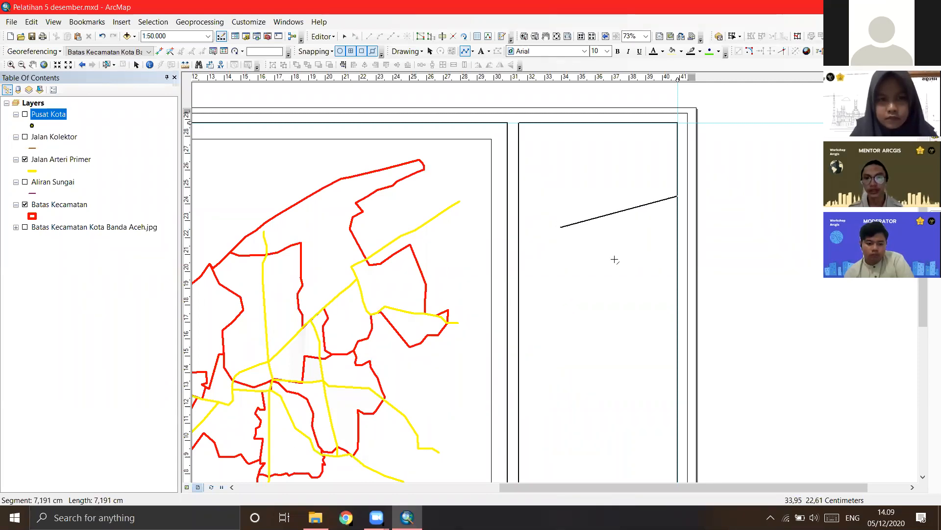
double_click(598, 281)
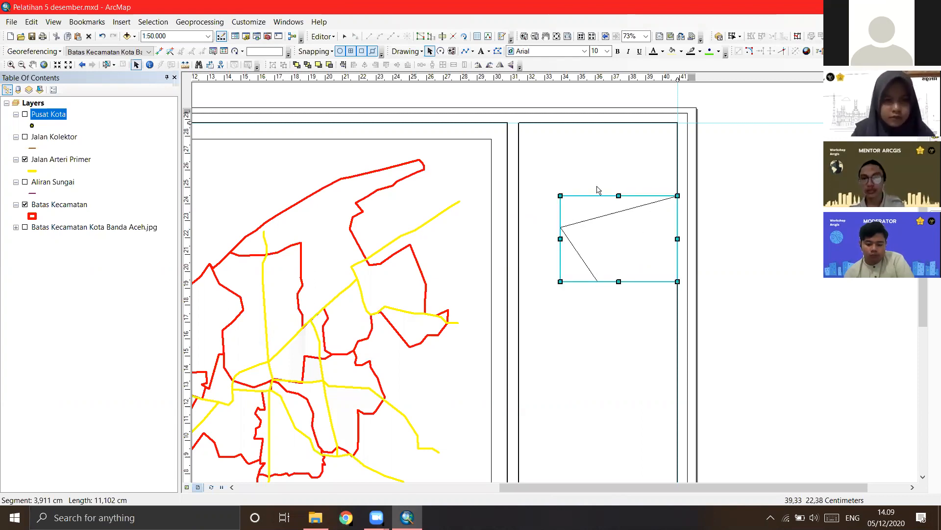
key(Delete)
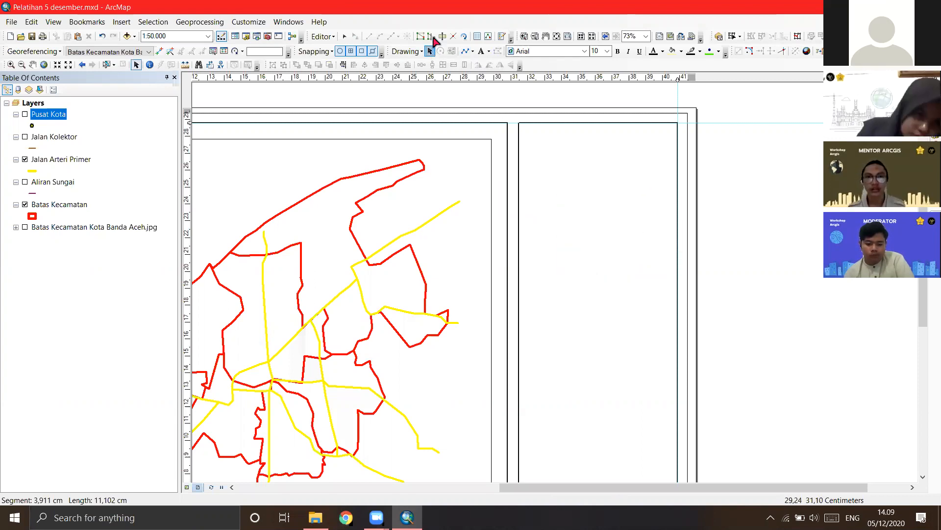
Step: Draw a rectangle about 9.9 cm high in the side panel's upper right corner, starting where the page guides cross
click(402, 51)
click(474, 54)
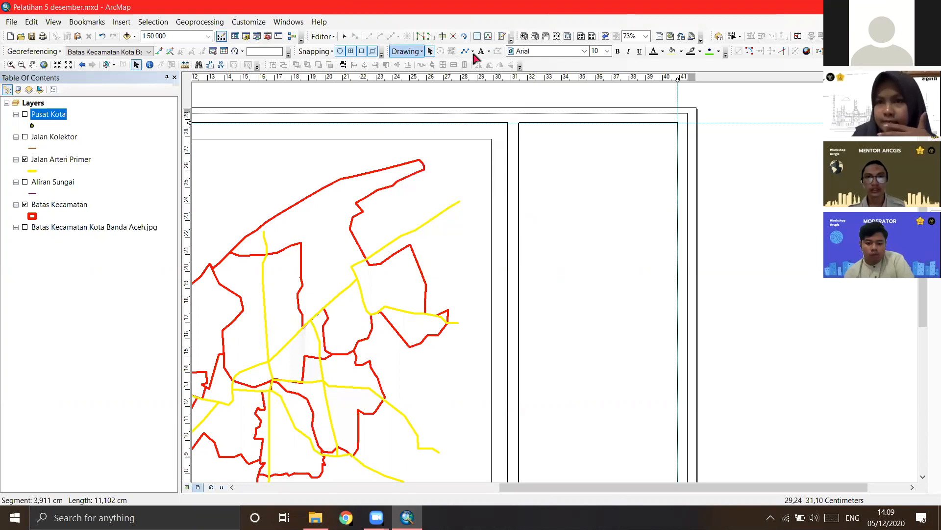
click(473, 53)
click(491, 64)
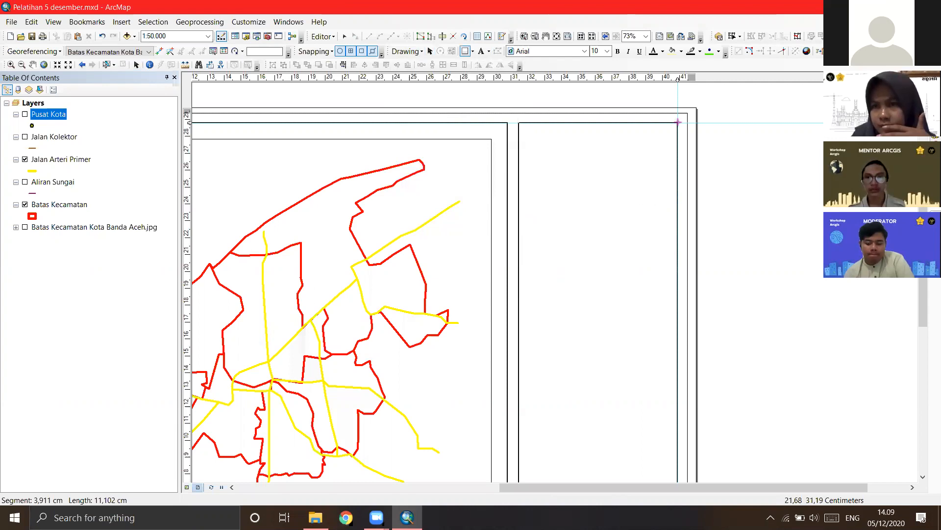
drag(616, 257, 574, 290)
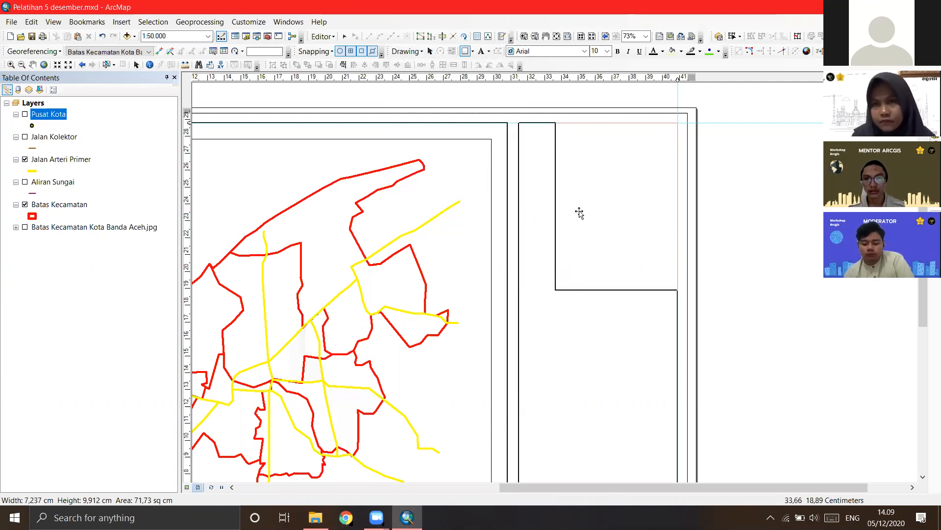
drag(533, 203, 597, 205)
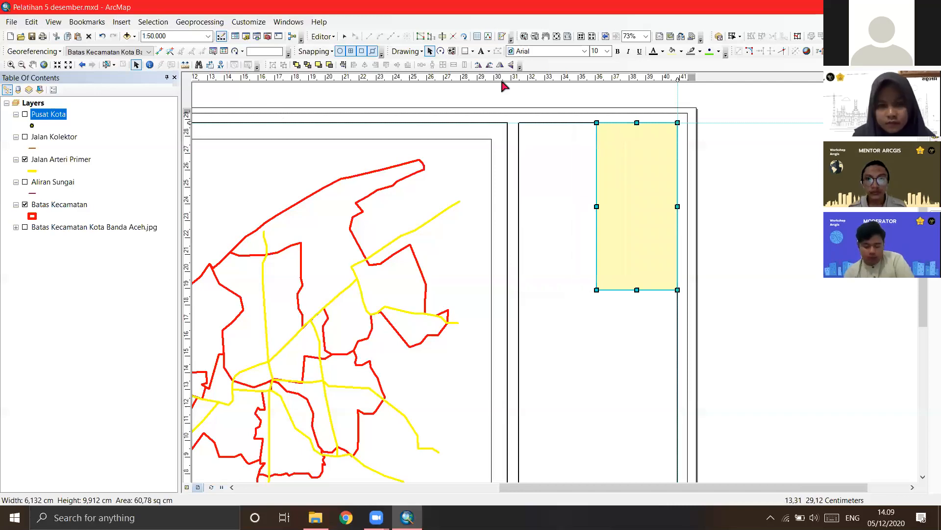
Step: Add a vertical guide along the side panel's left edge and fit the panel frame and the yellow rectangle to it
click(520, 79)
drag(520, 79, 517, 79)
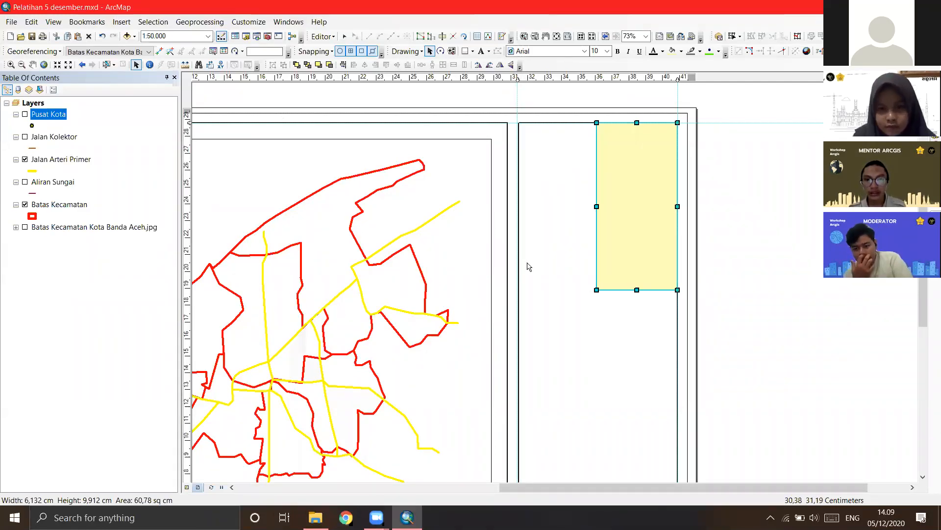
click(522, 292)
click(606, 245)
click(602, 220)
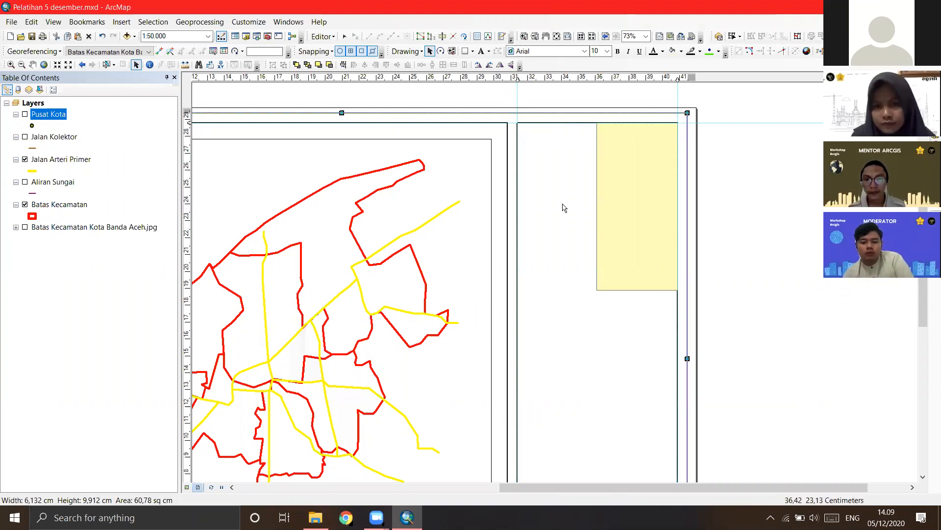
drag(596, 290, 595, 377)
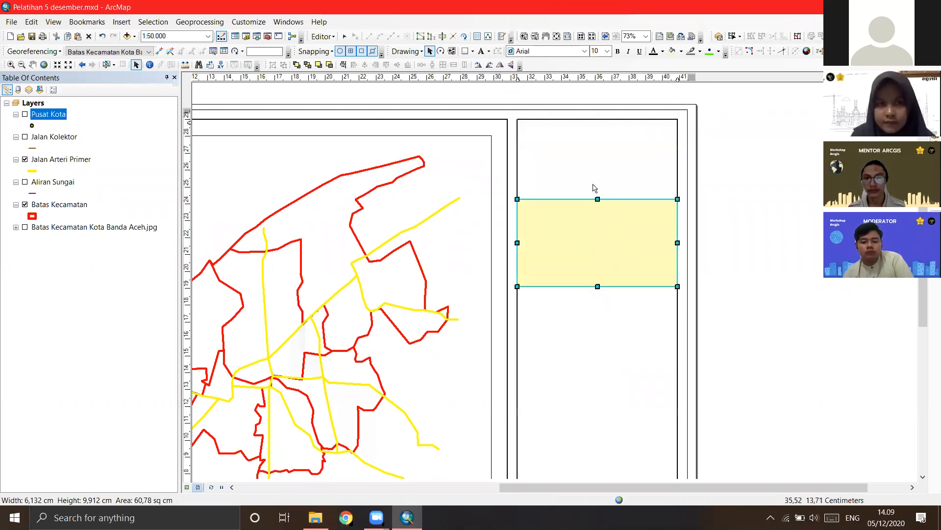
Step: Copy the yellow rectangle twice and stack the copies below it down the side panel
scroll(600, 146, down, 3)
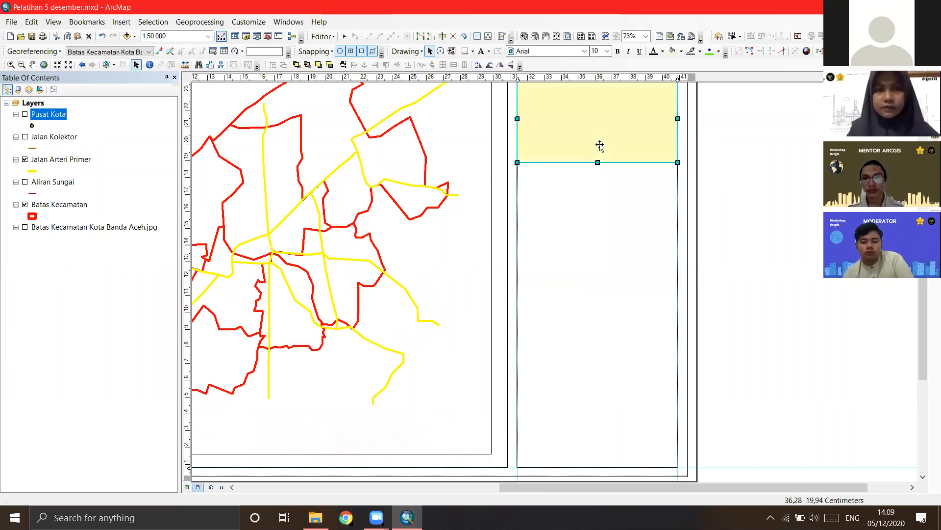
click(602, 126)
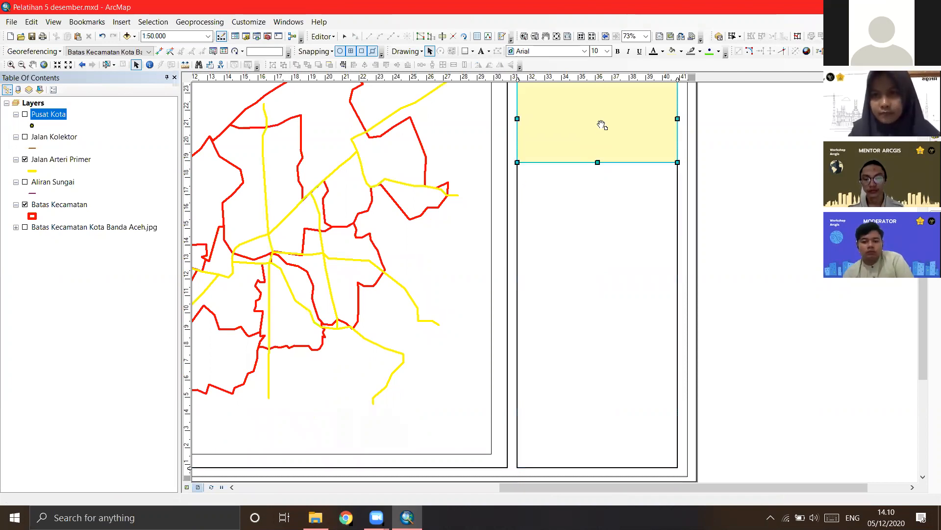
drag(601, 123, 601, 370)
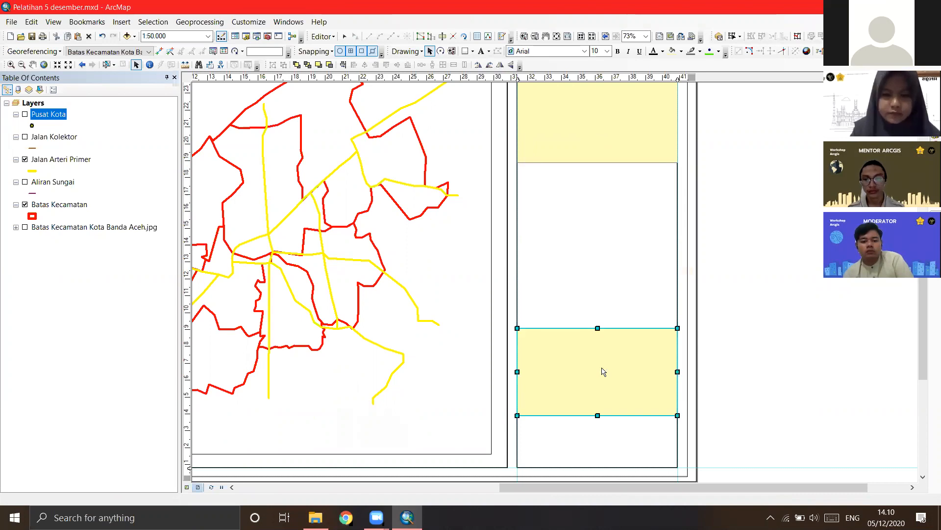
key(ctrl+v)
drag(620, 226, 618, 281)
scroll(624, 255, up, 2)
scroll(594, 236, up, 2)
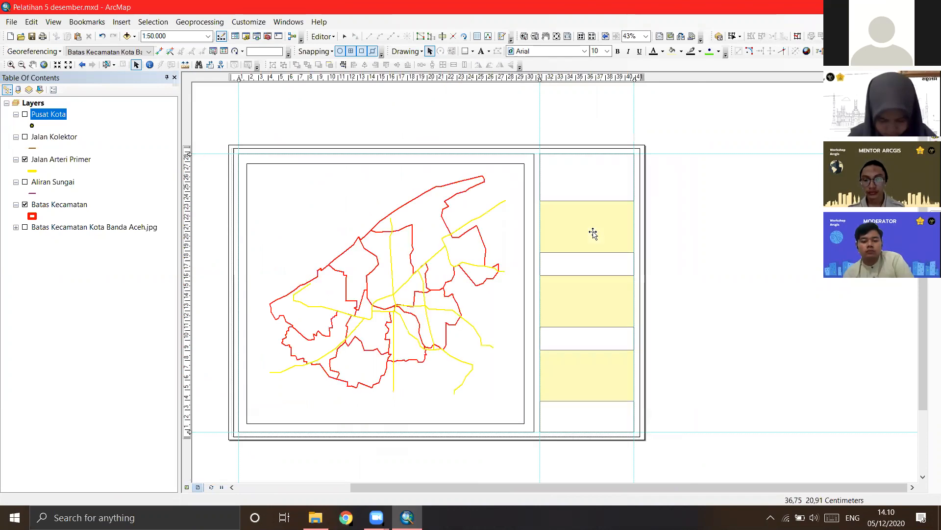
Step: Move the lowest yellow rectangle onto the bottom guide and shorten the panel's tall frame to a box above the yellow rectangles
right_click(593, 231)
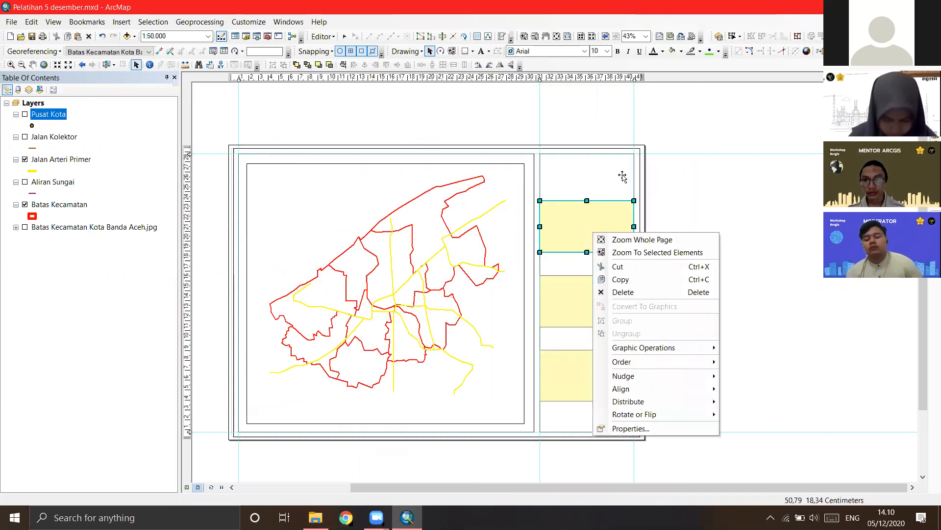
click(588, 404)
drag(591, 390, 678, 385)
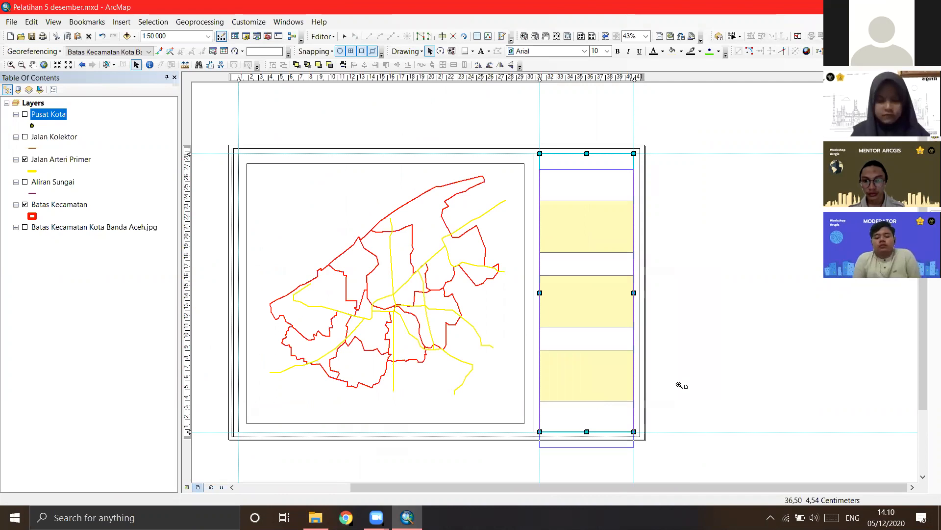
mouse_move(590, 377)
mouse_down()
mouse_move(590, 408)
mouse_move(586, 375)
mouse_up()
click(586, 431)
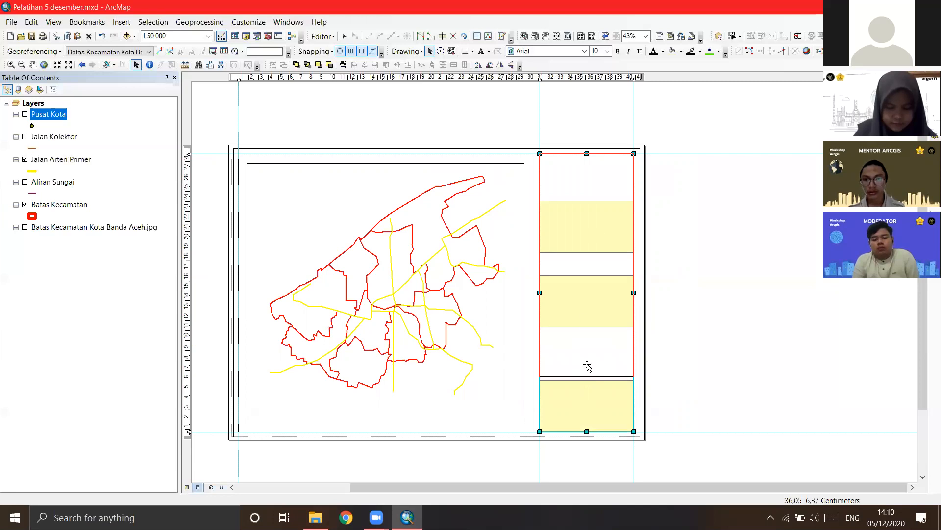
drag(599, 193, 594, 196)
Step: Respace the yellow rectangles in the side panel and place a fourth one in the gap between them
drag(589, 308, 591, 357)
mouse_move(592, 227)
mouse_down()
mouse_move(593, 292)
mouse_move(598, 234)
mouse_move(583, 226)
mouse_up()
click(581, 296)
key(Up)
Step: Remove the fill of the side panel's lowest box and give it a wider black outline
right_click(621, 391)
click(621, 393)
click(435, 208)
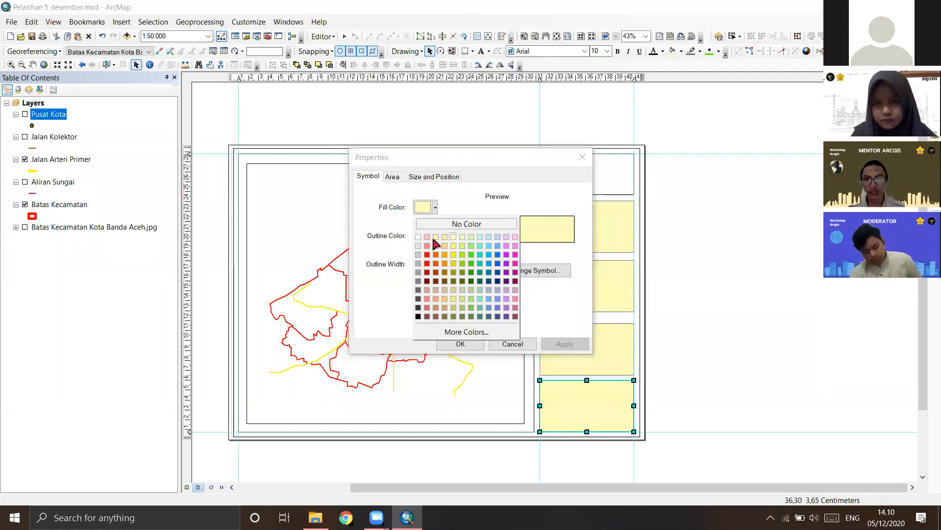
click(450, 223)
click(435, 236)
click(417, 345)
click(446, 261)
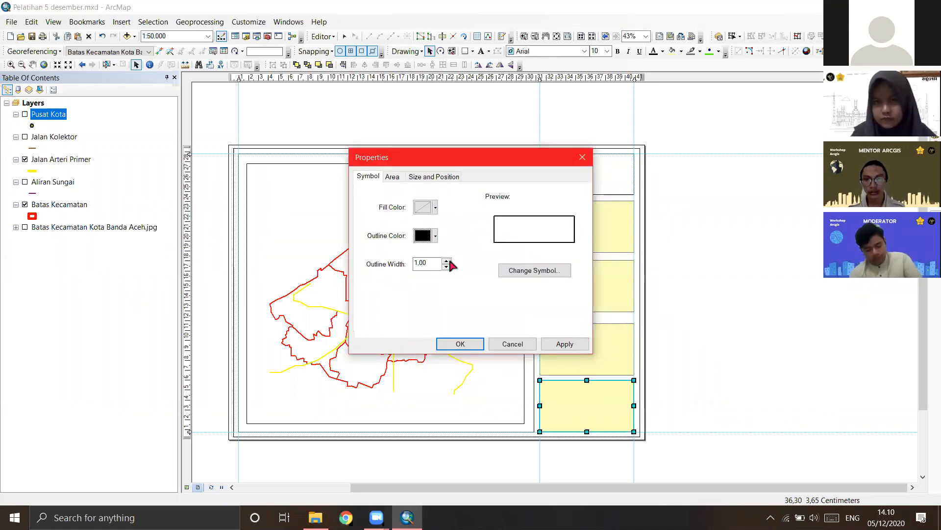
click(458, 342)
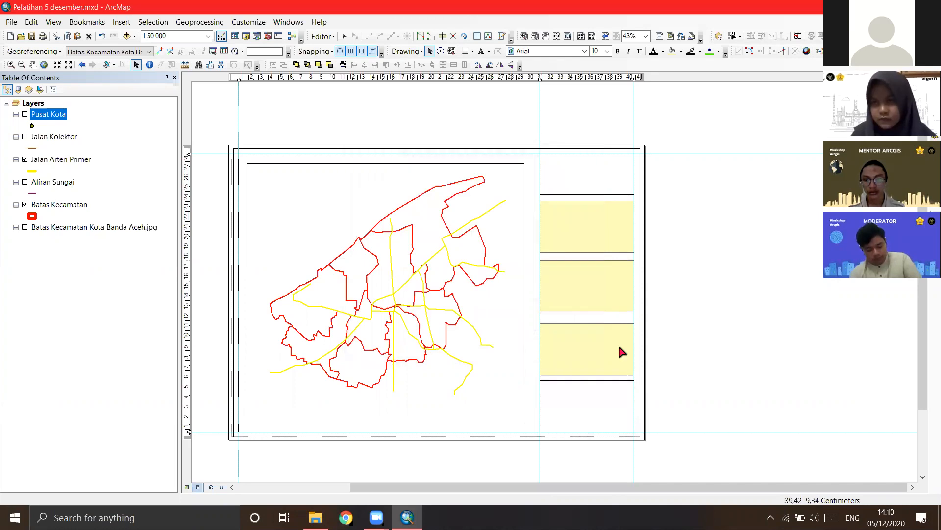
Step: Give the second box from the bottom a white fill and a black outline of width 2
right_click(619, 343)
click(643, 339)
click(446, 260)
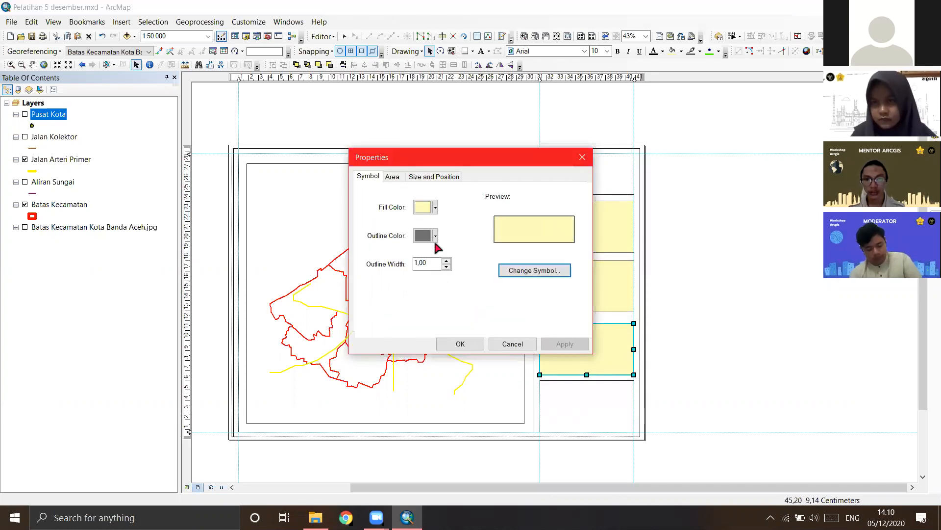
click(434, 235)
click(422, 348)
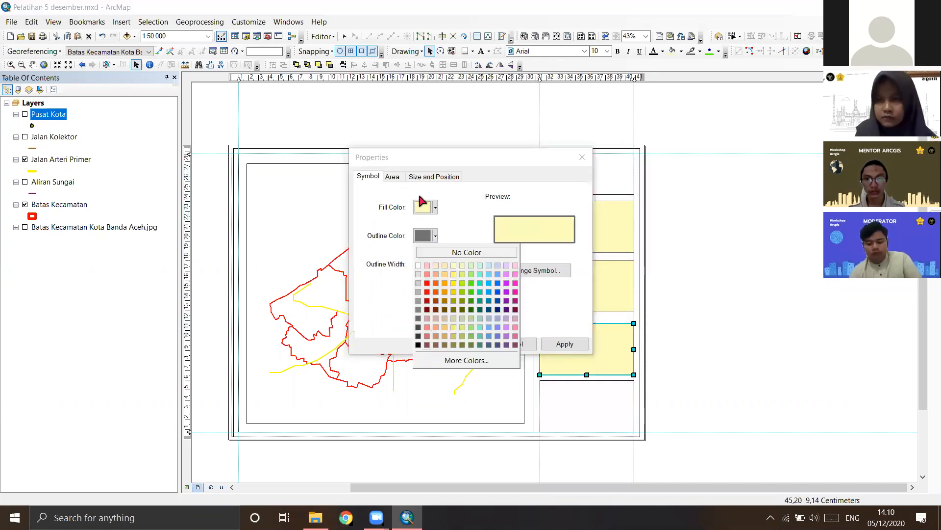
click(423, 208)
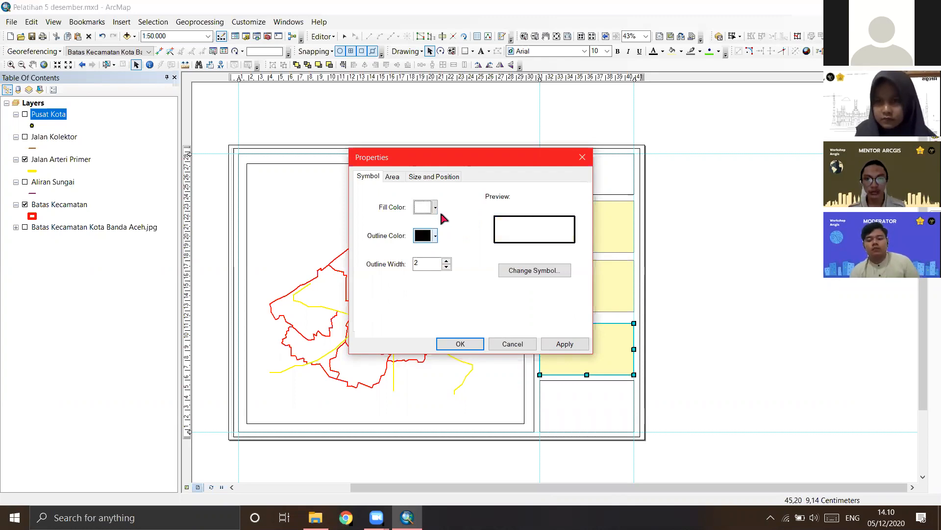
click(459, 343)
Step: Remove the fill of the side panel's middle box and set its outline to black with width 2
right_click(556, 294)
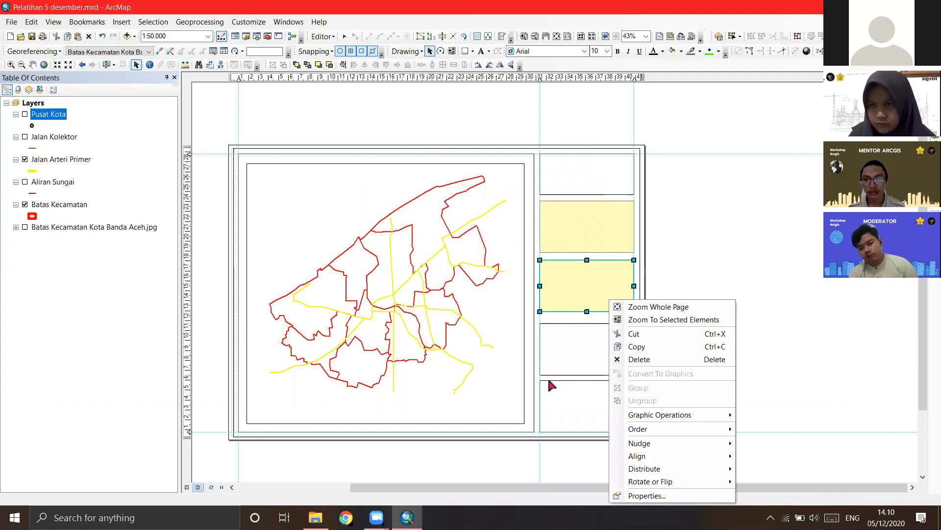
click(579, 494)
click(435, 207)
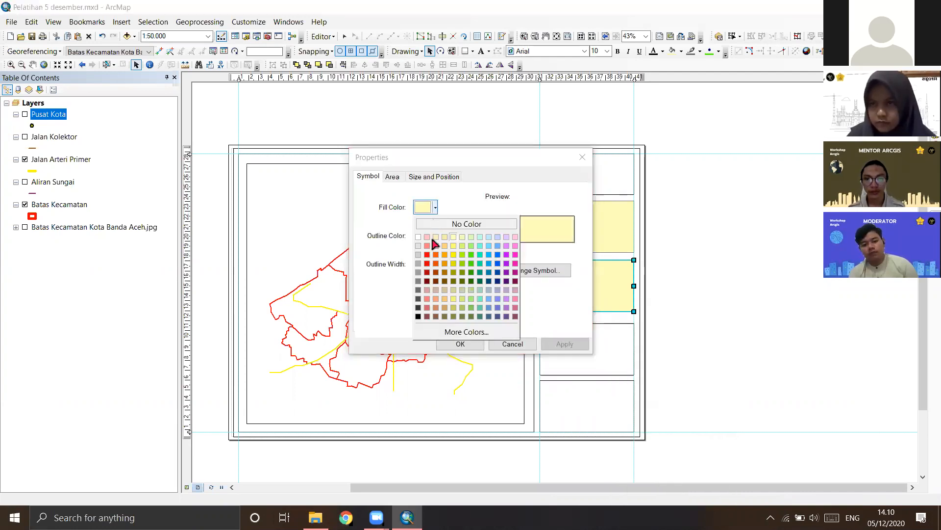
click(435, 227)
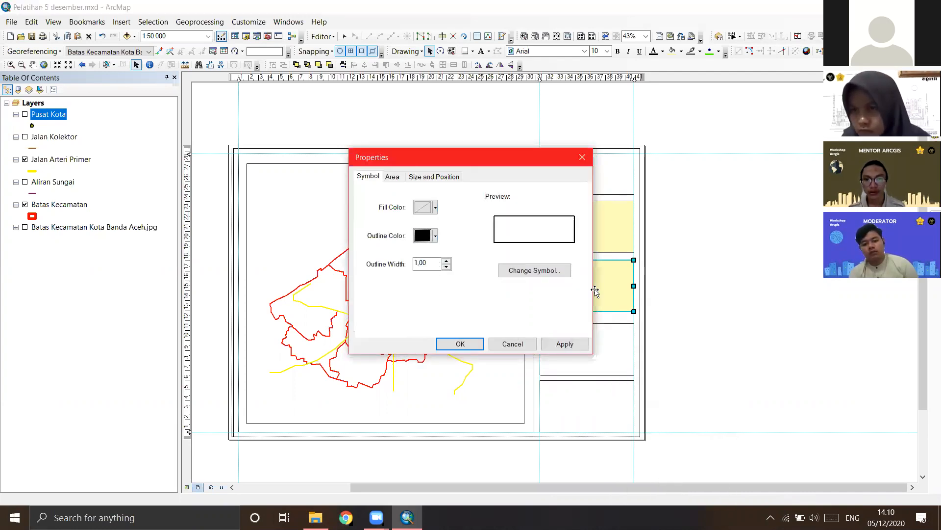
key(Return)
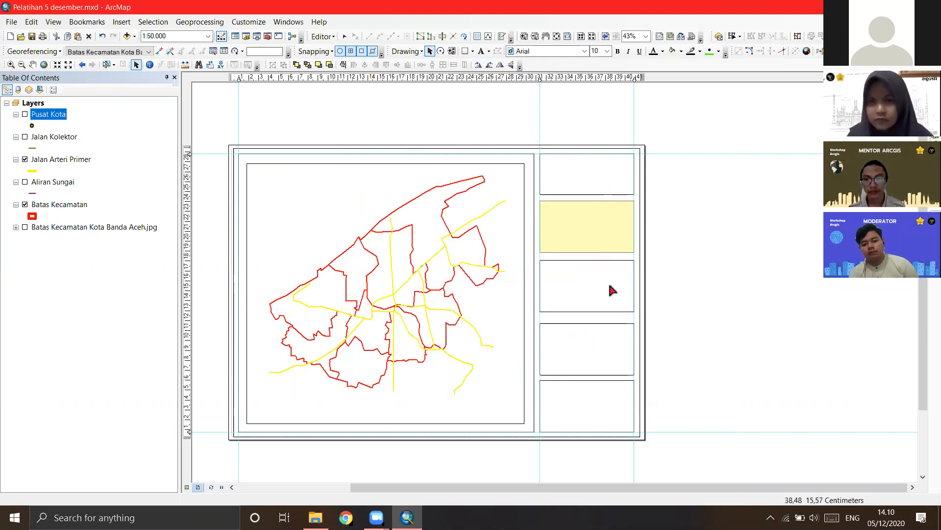
right_click(609, 287)
click(637, 481)
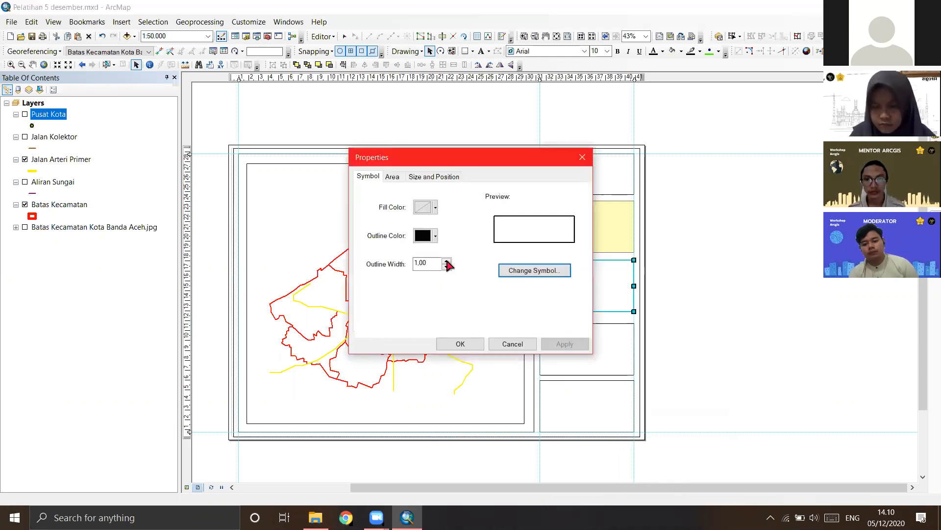
click(447, 261)
key(Return)
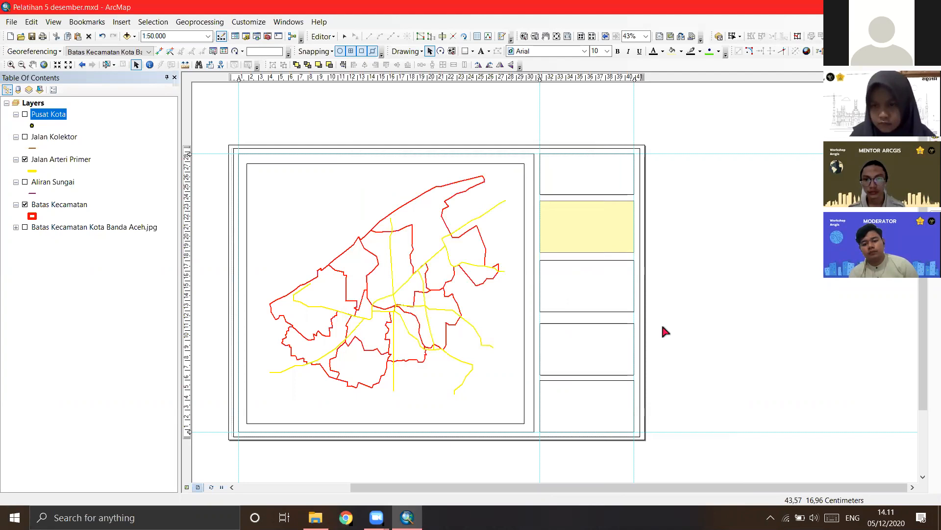
Step: Remove the remaining yellow box's fill and apply a black outline of width 2
right_click(610, 231)
click(638, 487)
click(447, 261)
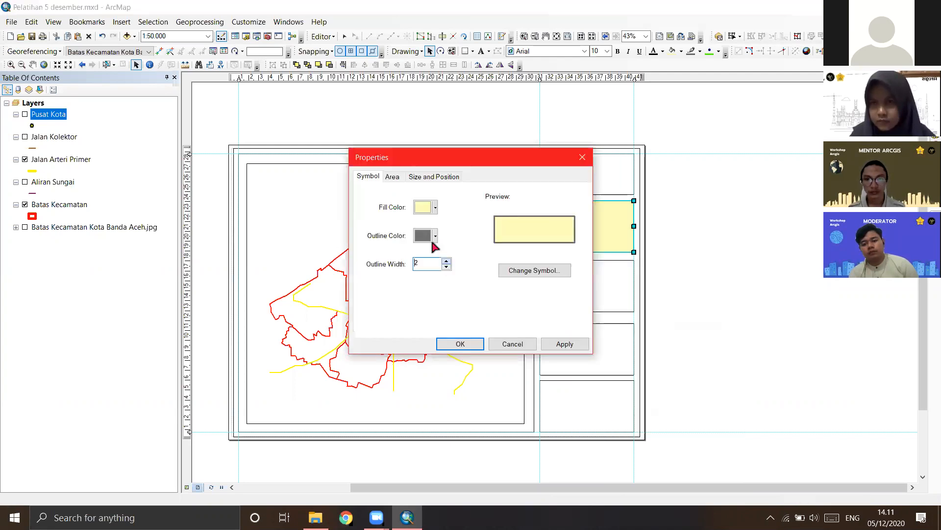
click(435, 206)
click(429, 223)
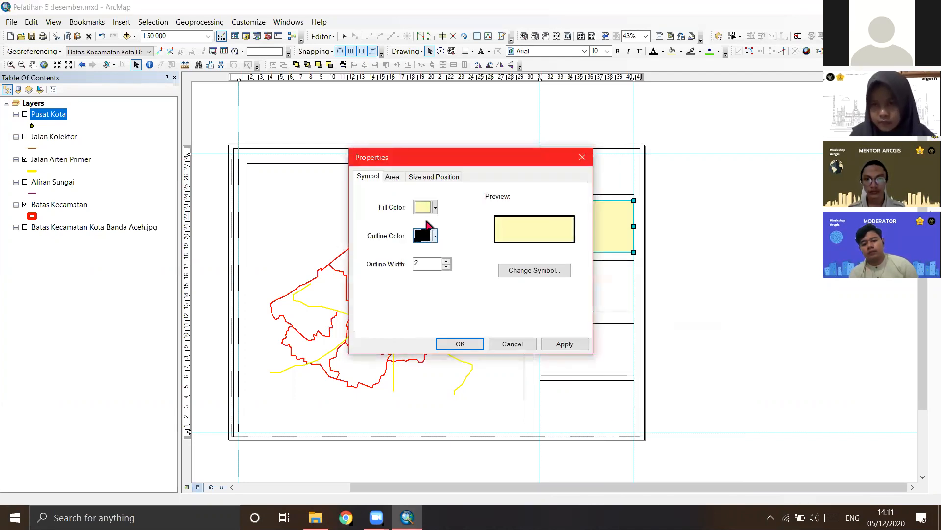
click(558, 343)
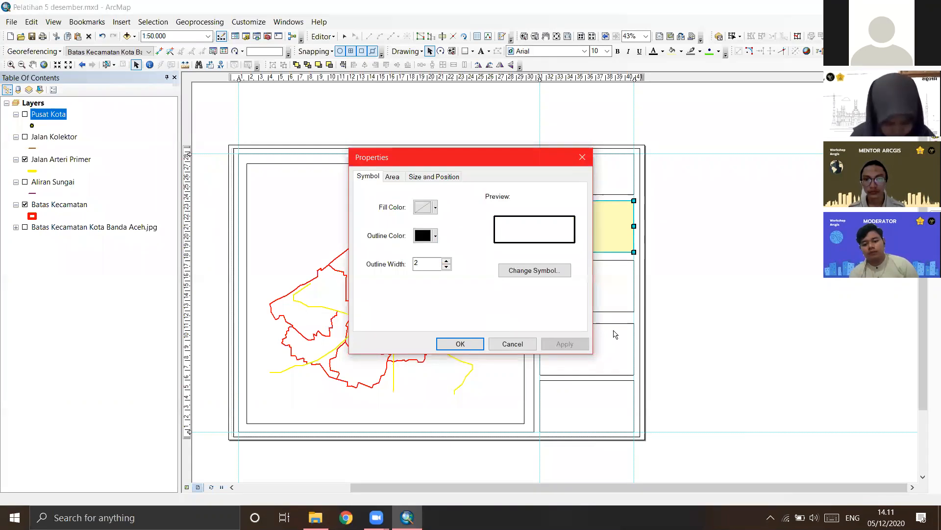
Step: Apply the empty fill and black outline of width 2 to the side panel's second box from the top
key(Return)
drag(595, 259, 593, 303)
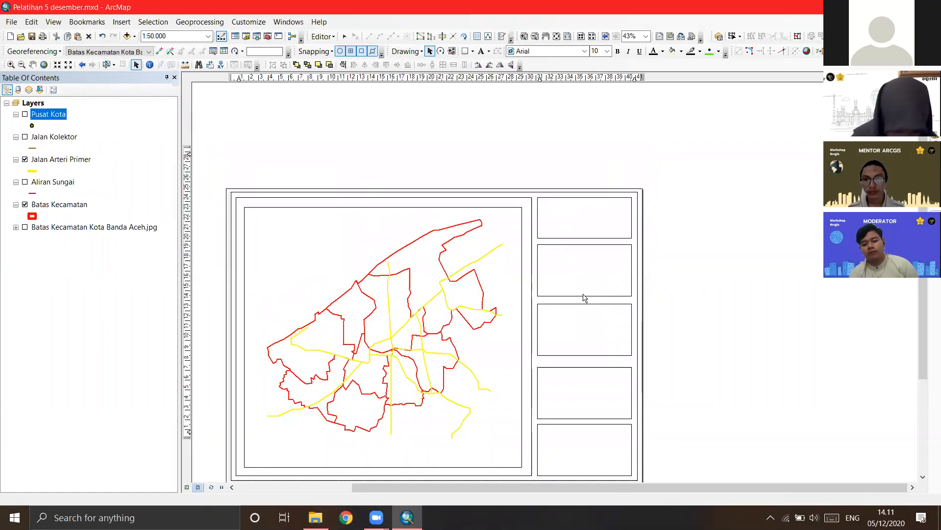
Step: Inspect the outlines of the five side panel boxes and the map frame across the page layout
scroll(577, 239, up, 2)
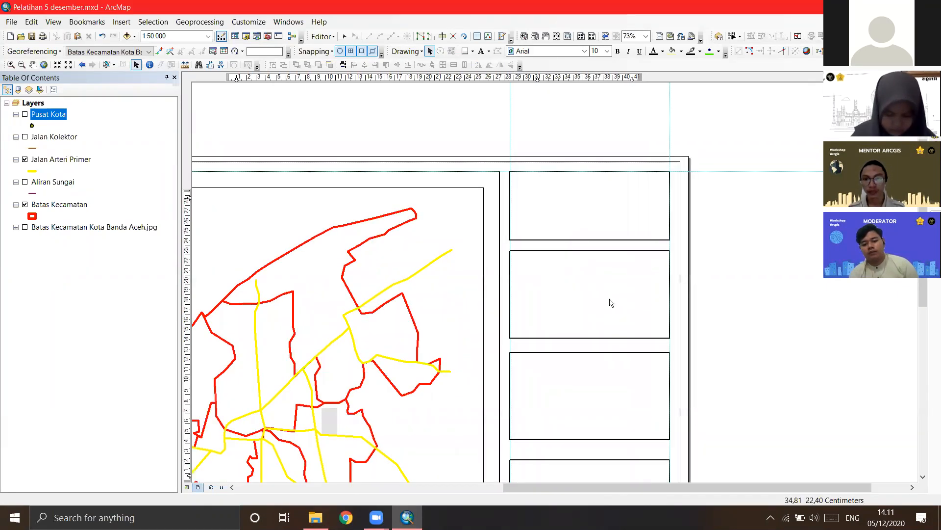
scroll(635, 335, down, 3)
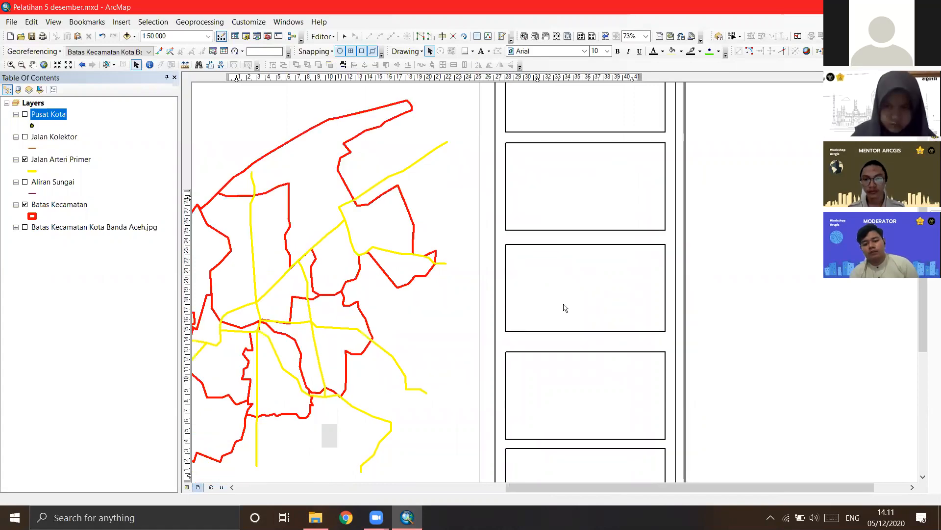
scroll(558, 279, down, 3)
click(558, 278)
click(686, 277)
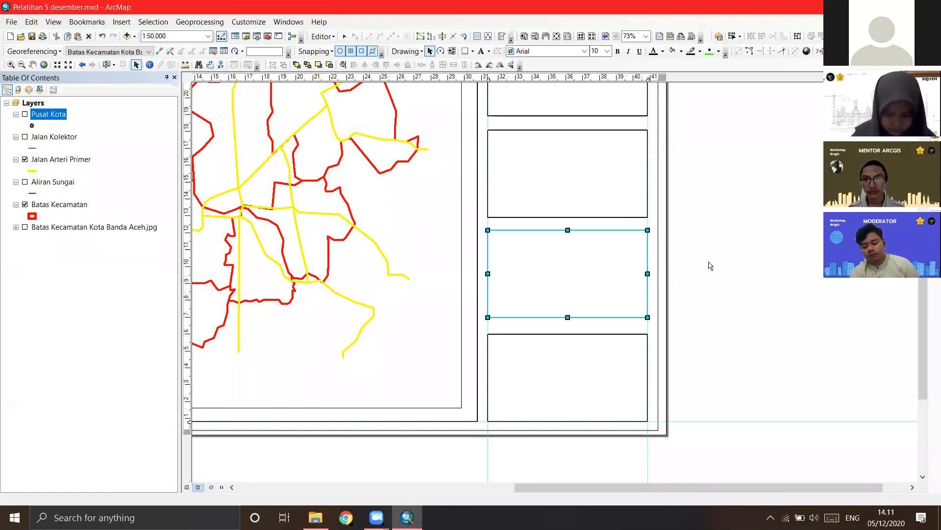
scroll(613, 186, up, 1)
scroll(581, 269, up, 3)
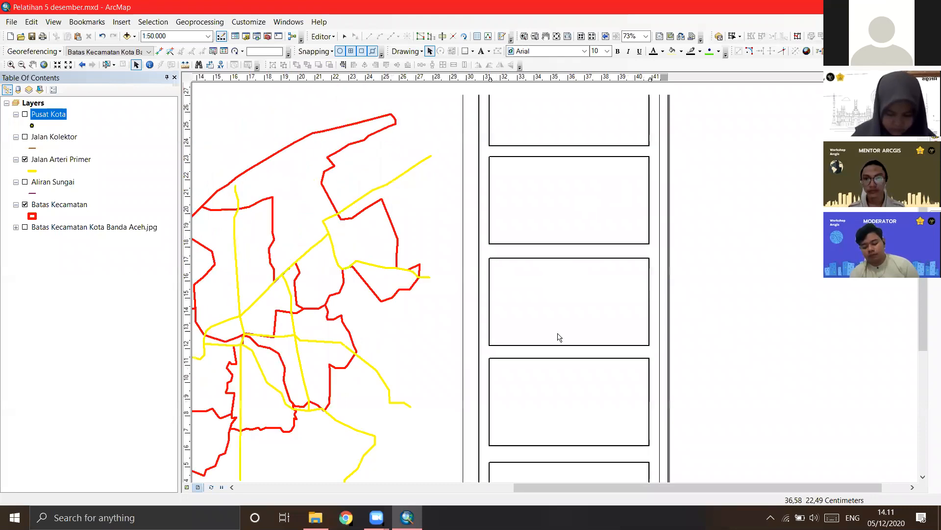
scroll(540, 329, up, 3)
scroll(587, 203, down, 3)
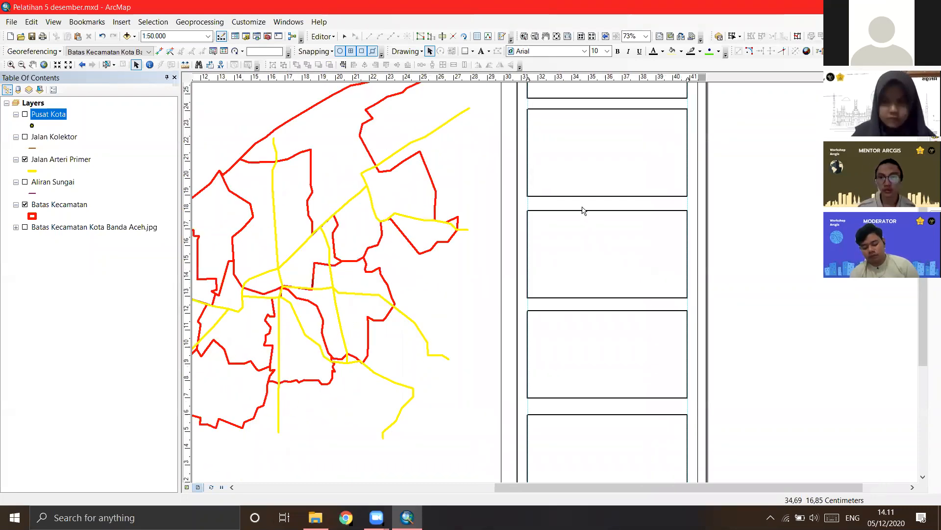
scroll(592, 259, down, 2)
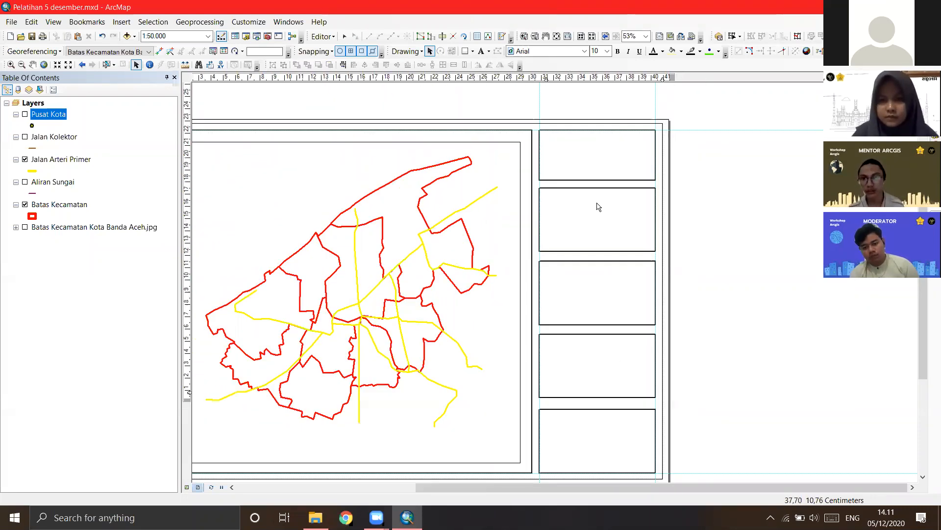
drag(609, 323, 597, 242)
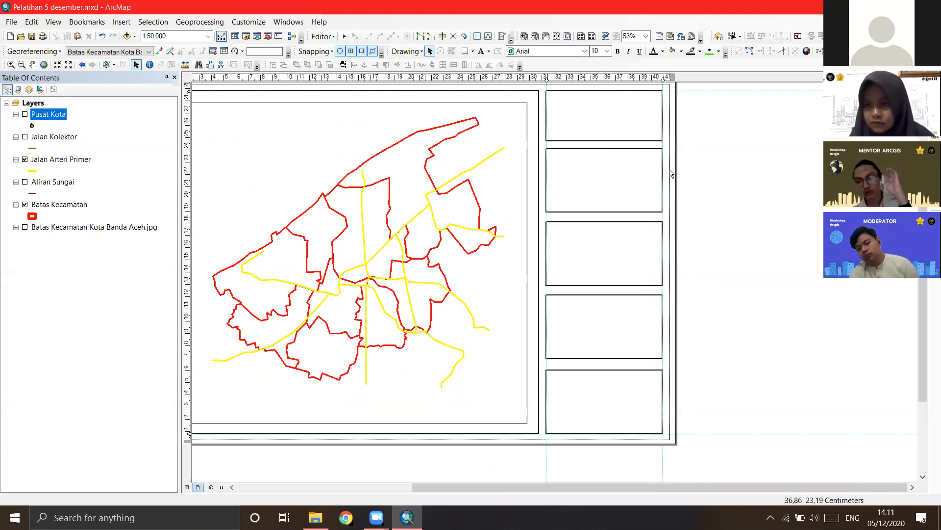
drag(586, 273, 608, 348)
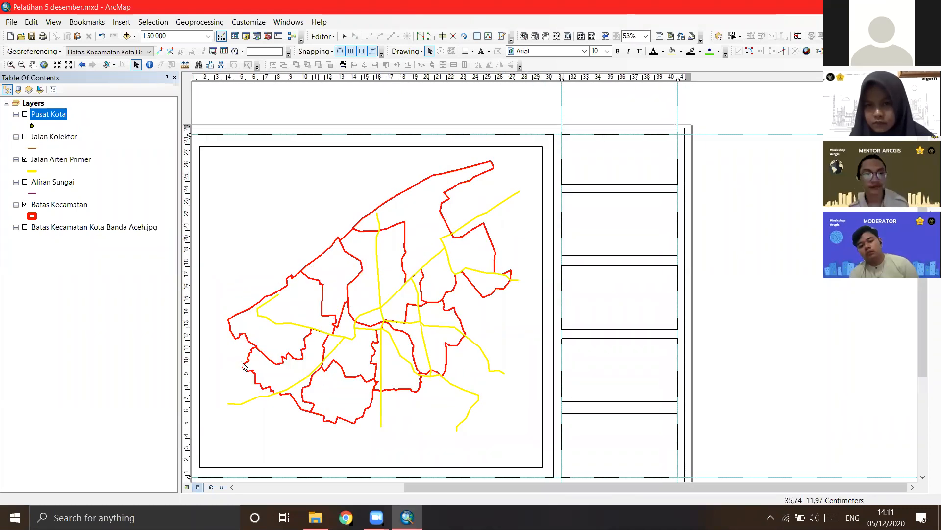
drag(402, 268, 444, 248)
click(444, 248)
click(443, 249)
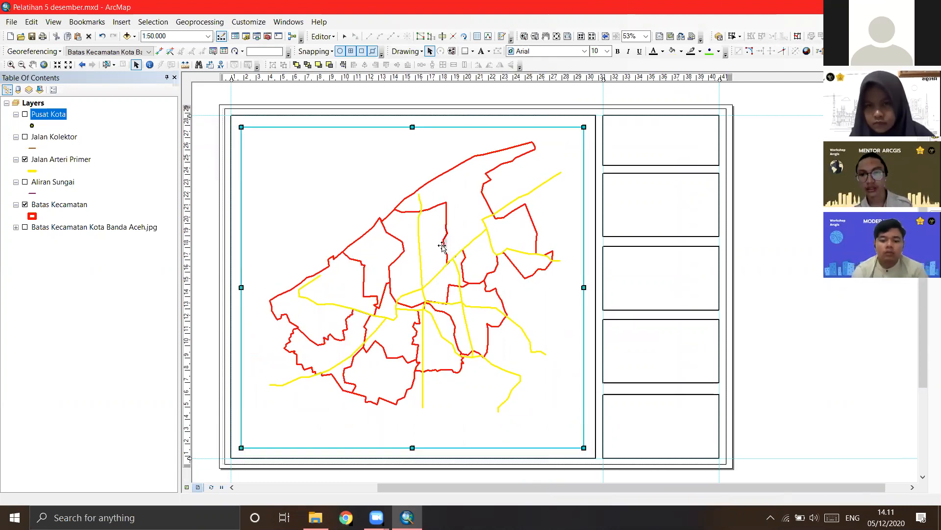
click(628, 169)
drag(606, 199, 587, 207)
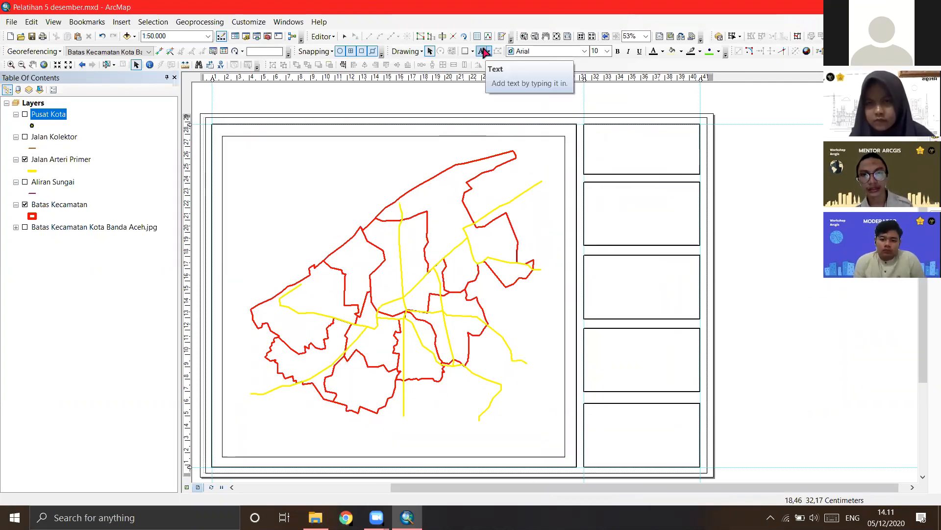
Step: Place a new text element in the side panel's top box
click(484, 52)
click(639, 144)
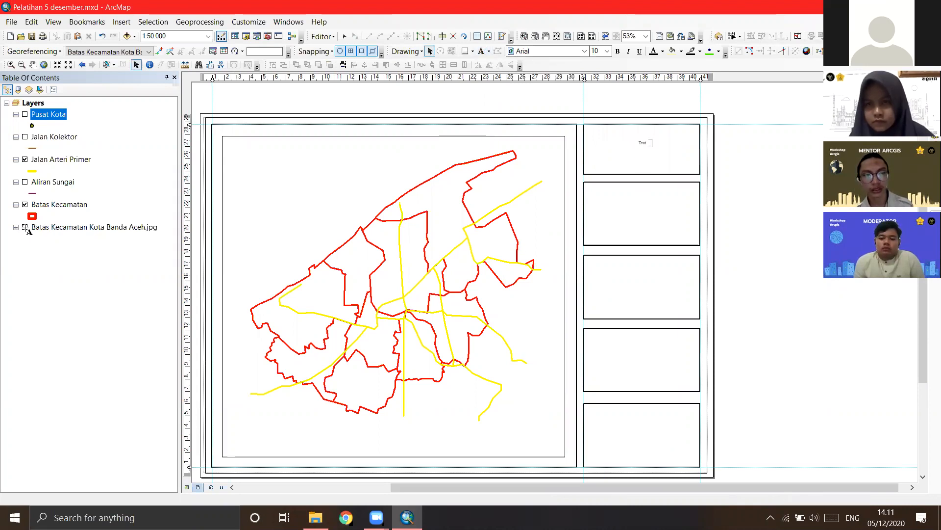
click(430, 51)
Step: Temporarily show the Batas Kecamatan Kota Banda Aceh.jpg layer and check its title block in data view before returning to the layout
click(24, 227)
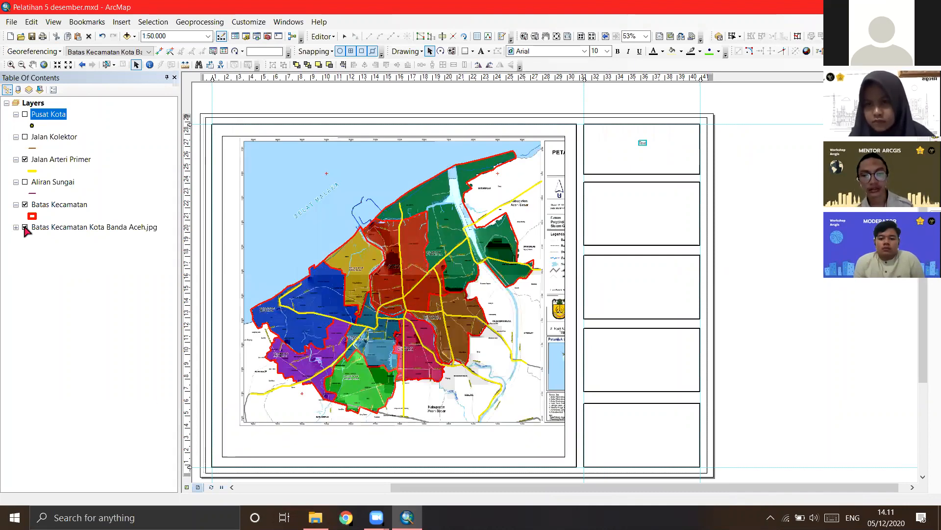
click(25, 227)
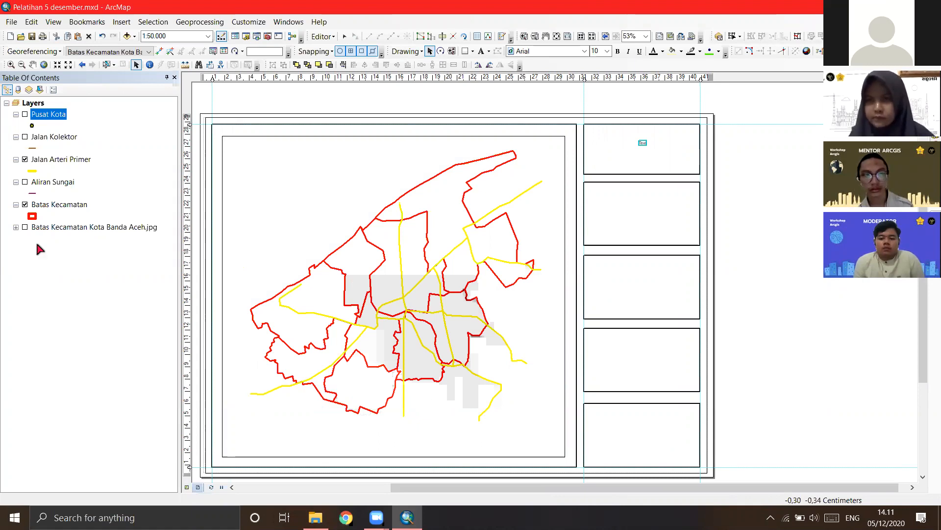
click(24, 227)
click(187, 486)
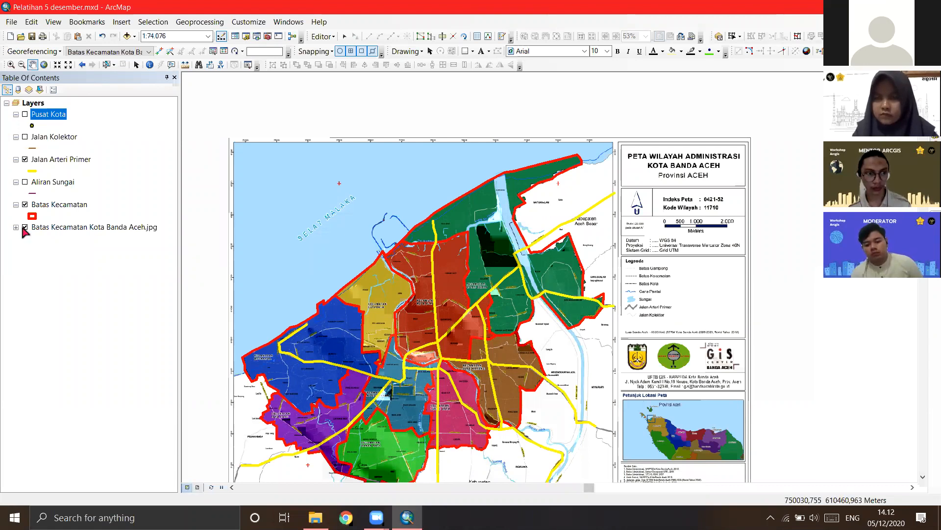
click(198, 487)
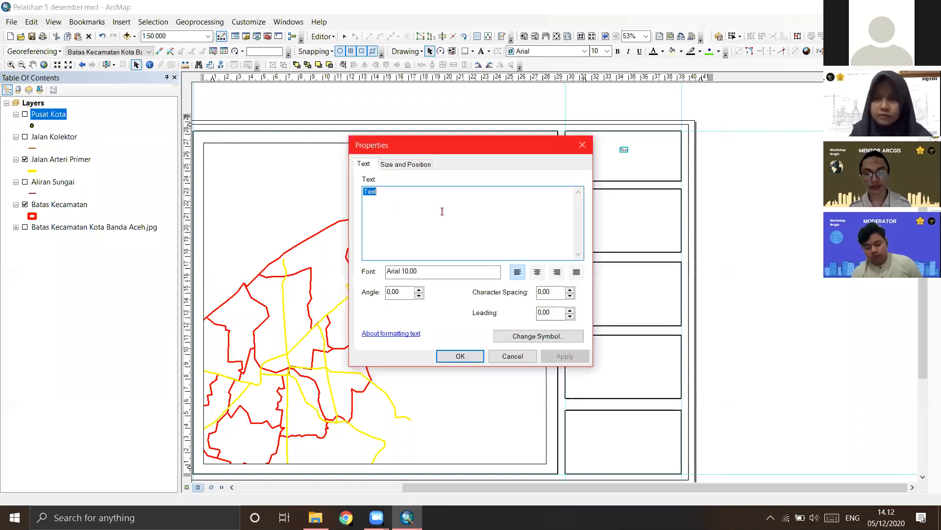
Step: Change the text element to "PETA WILAYAH ADMINISTRASI" and "KOTA BANDA ACEH" on two lines, centre-aligned
text(Pet)
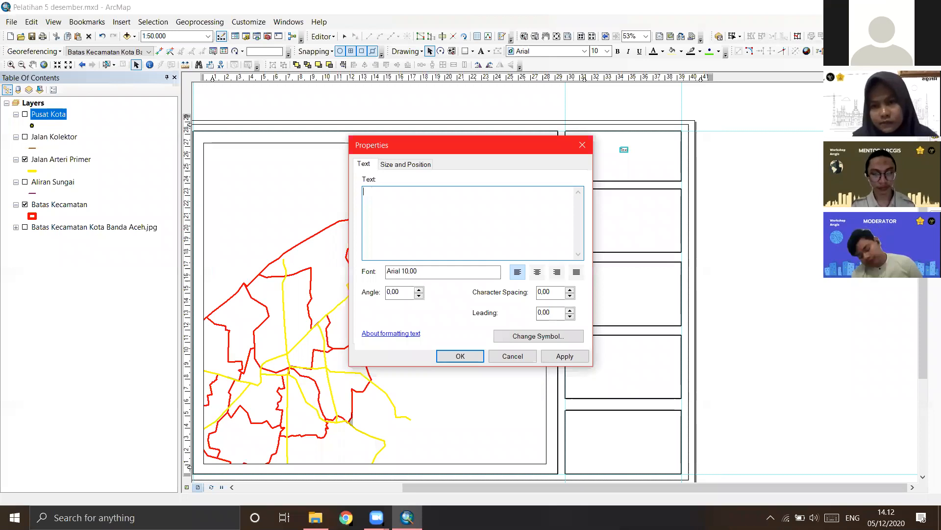
text(PETA ADMINISTRASI)
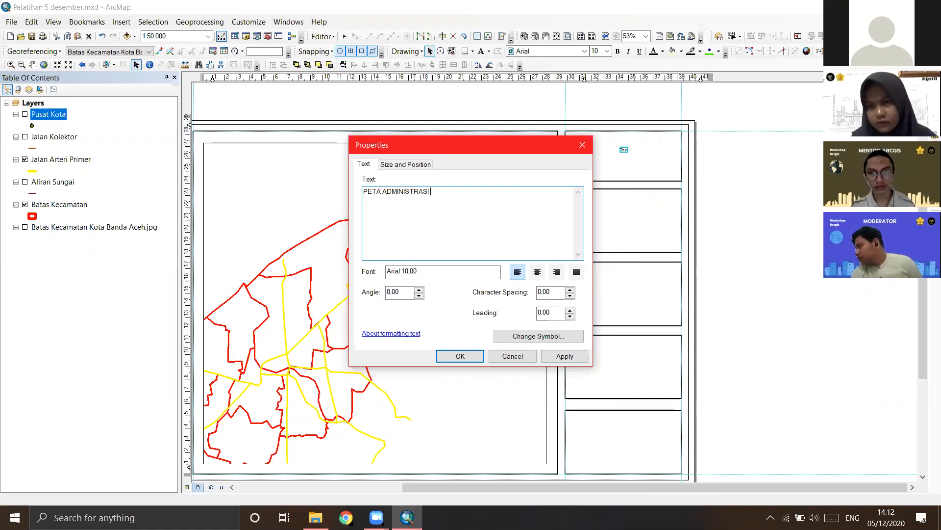
key(BackSpace)
key(BackSpace)
key(BackSpace)
key(BackSpace)
key(BackSpace)
key(BackSpace)
key(BackSpace)
key(BackSpace)
key(BackSpace)
key(BackSpace)
key(BackSpace)
key(BackSpace)
text(WILAYAH ADMINISTRASI )
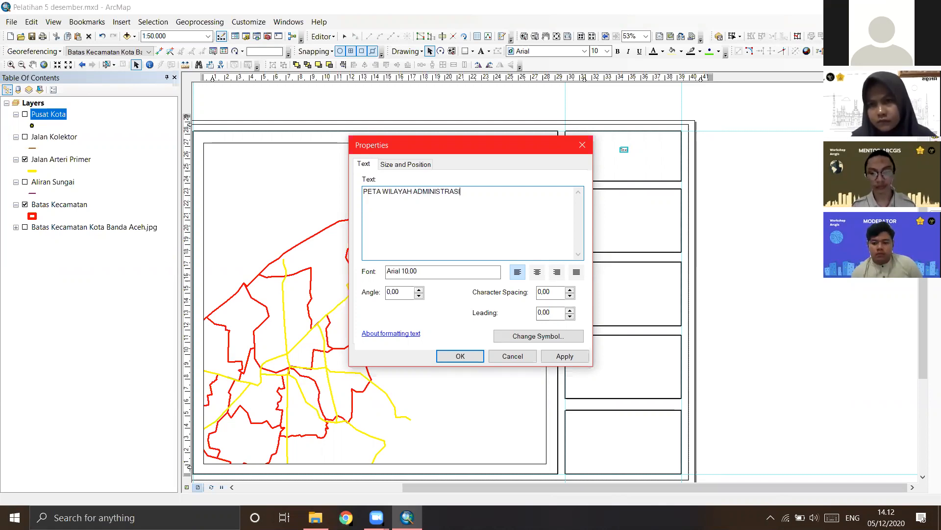
text(KOTA BN)
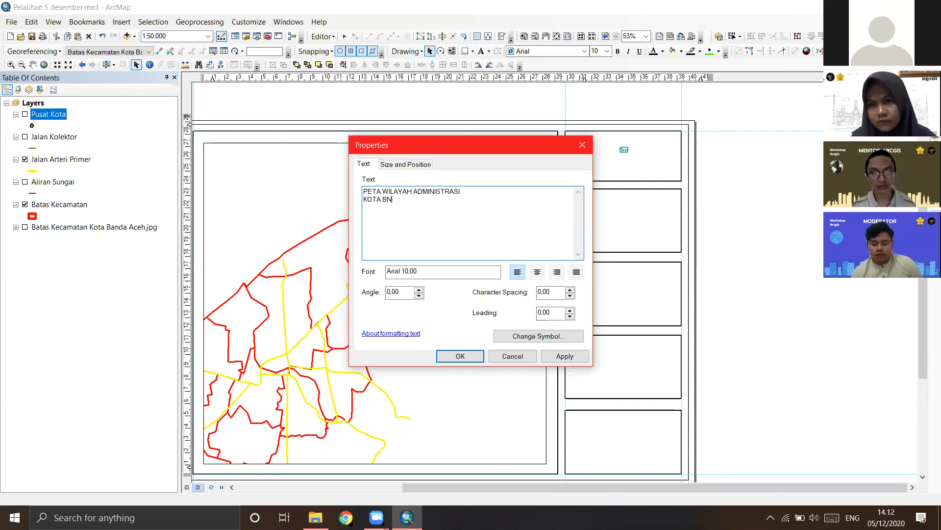
key(BackSpace)
text(ANDA ACEH)
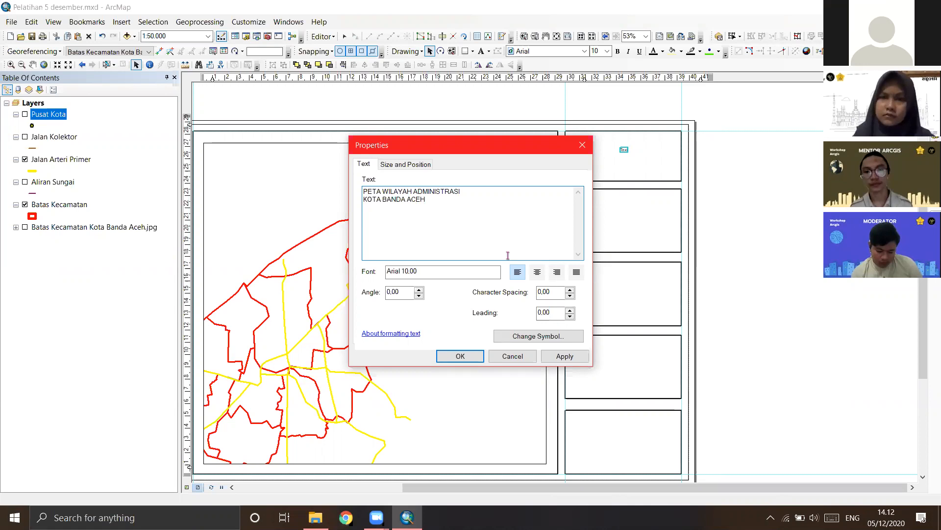
click(537, 271)
click(470, 361)
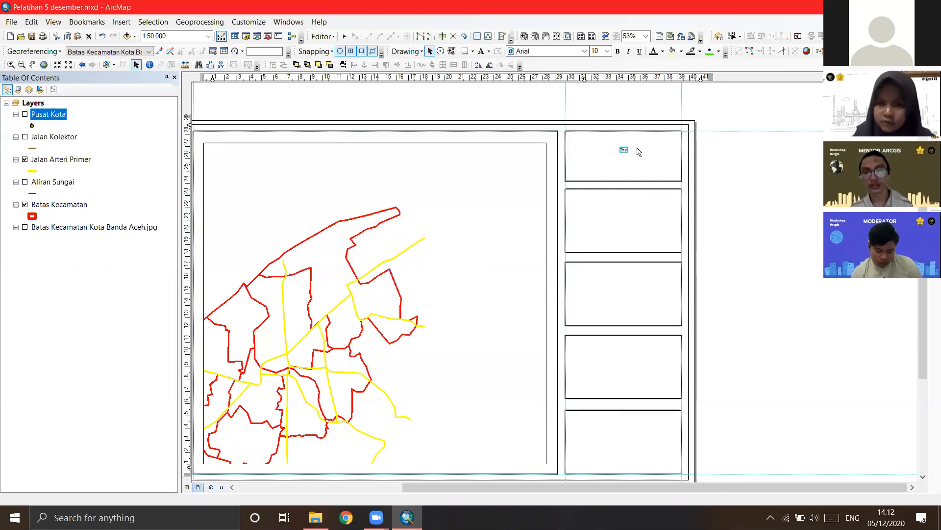
Step: Make the map title bold, set its font size to 16 and position it within the side panel's top box
click(619, 53)
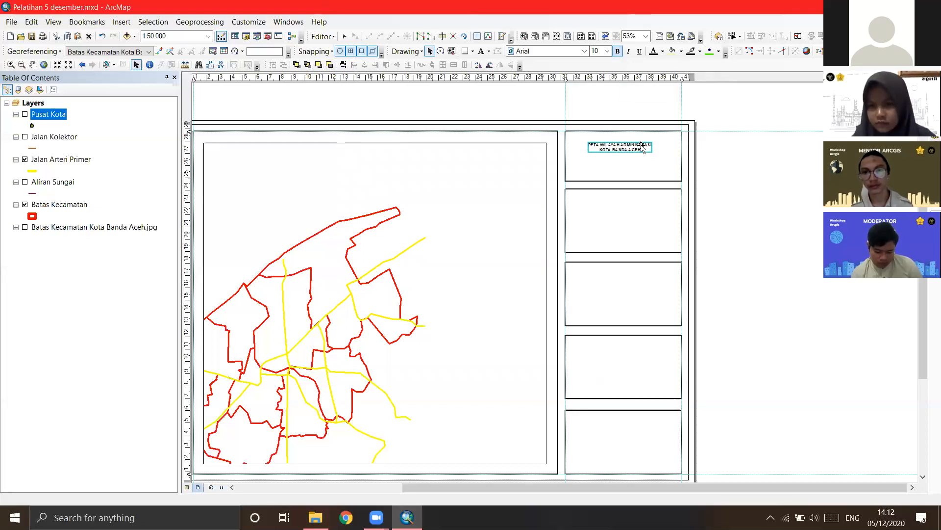
click(608, 51)
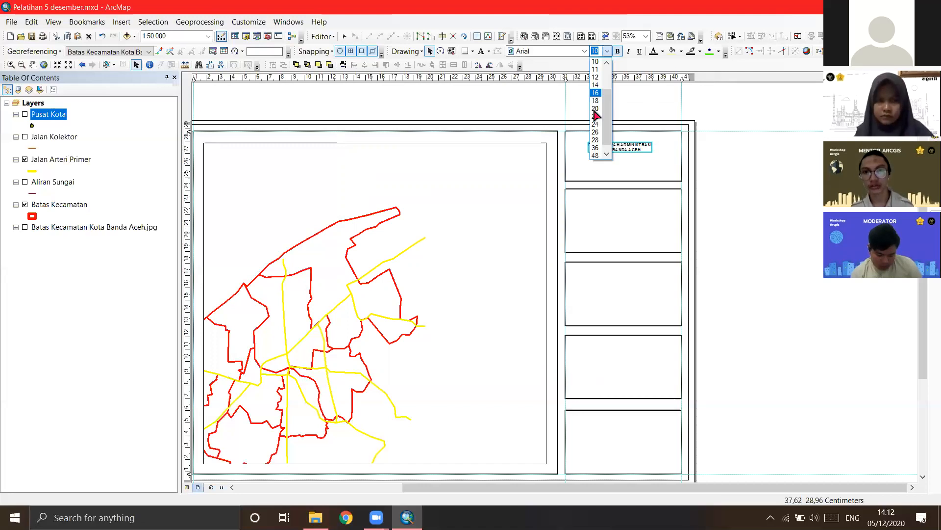
click(595, 109)
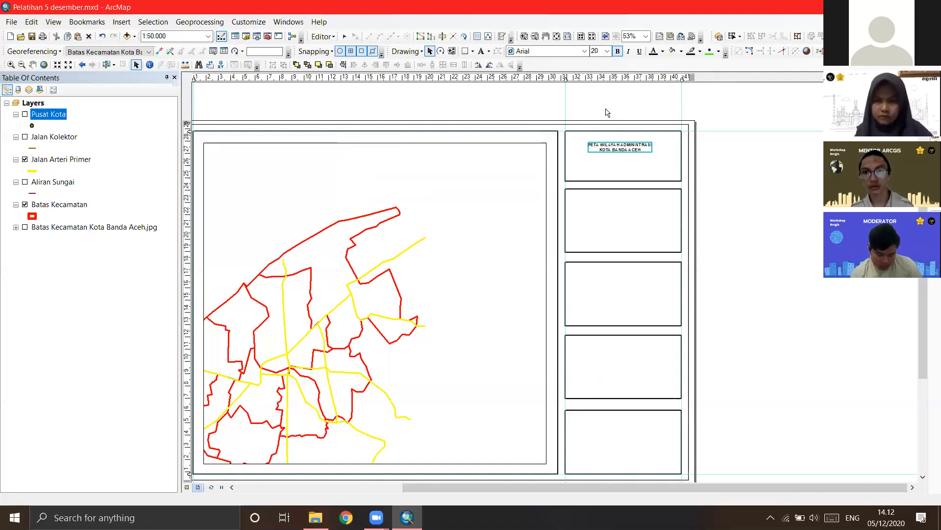
click(608, 51)
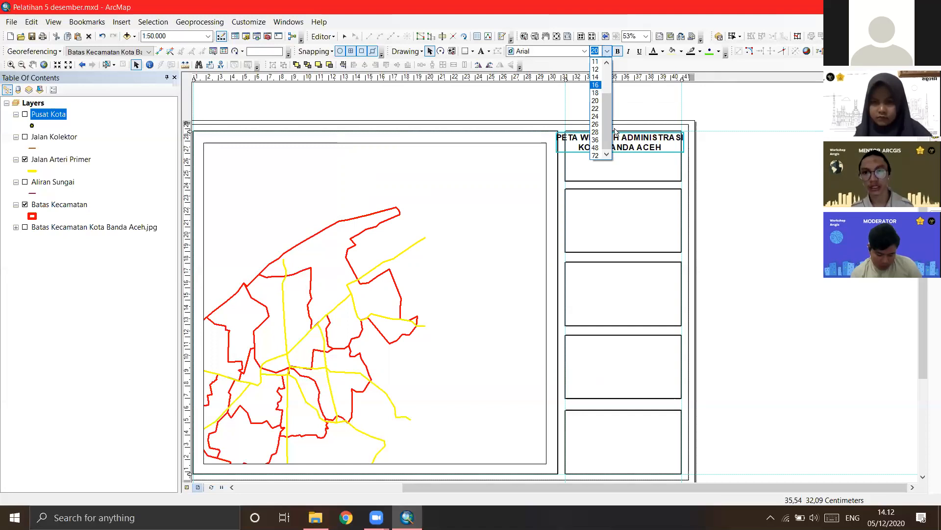
click(599, 93)
drag(622, 146, 624, 150)
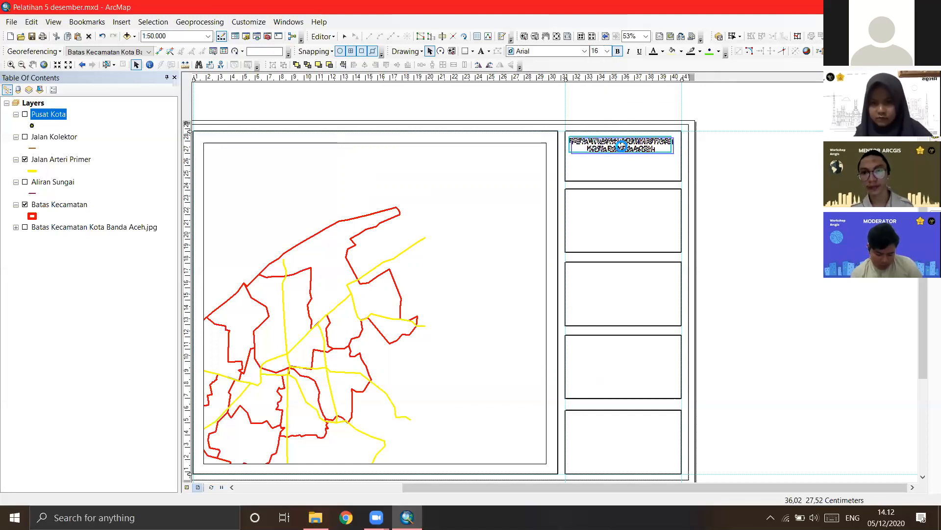
click(731, 157)
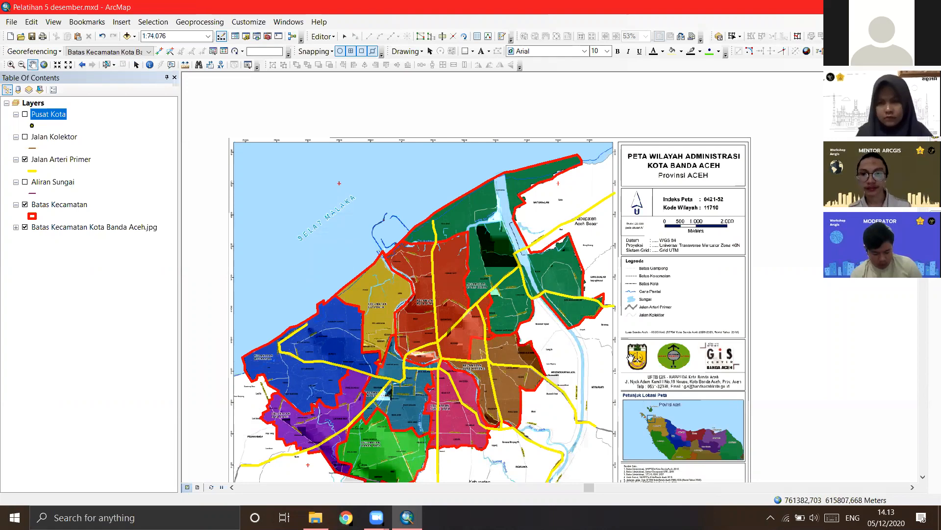
Step: Check the reference map's title block, return to the layout and place a copy of the title text beneath the original
drag(639, 235, 587, 223)
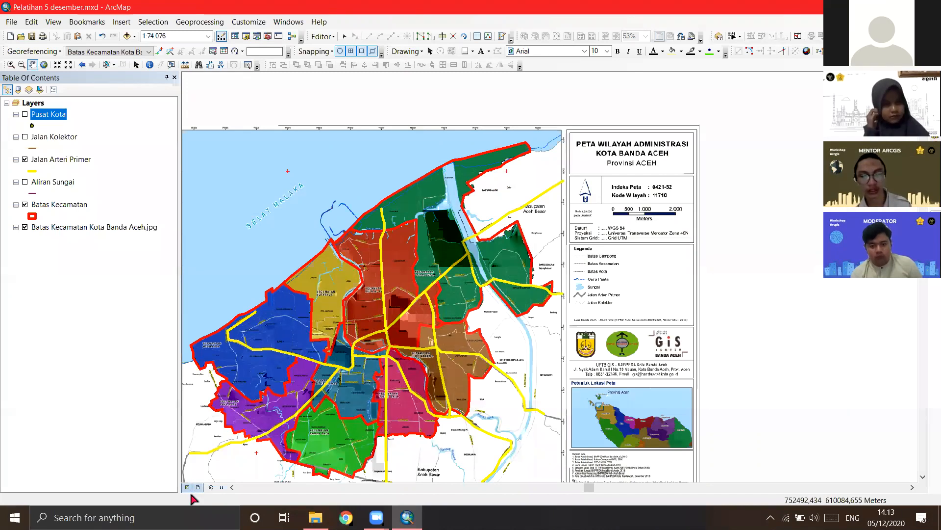
click(198, 487)
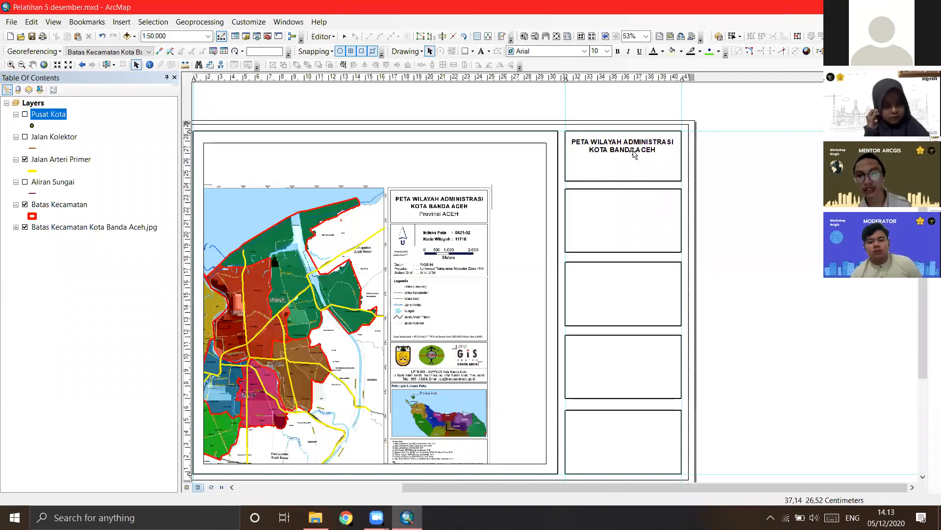
click(635, 153)
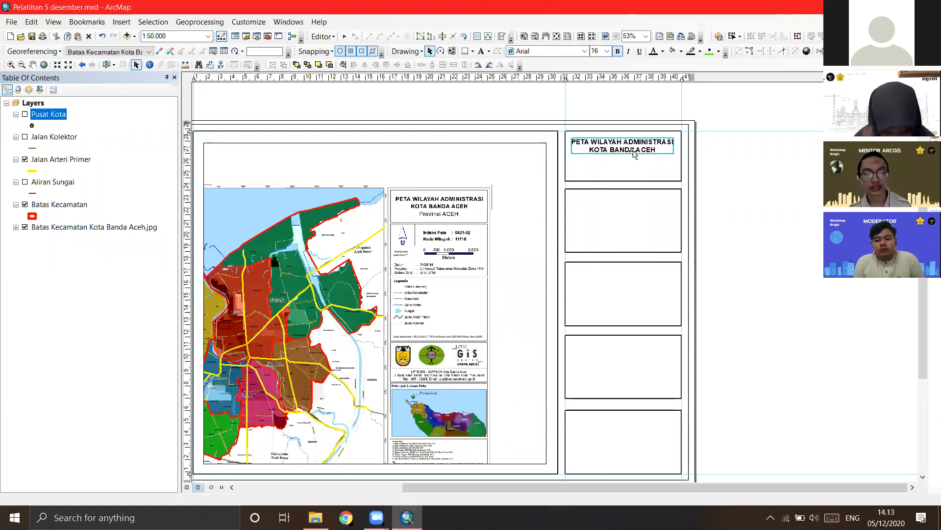
click(727, 168)
click(634, 154)
click(657, 179)
click(625, 151)
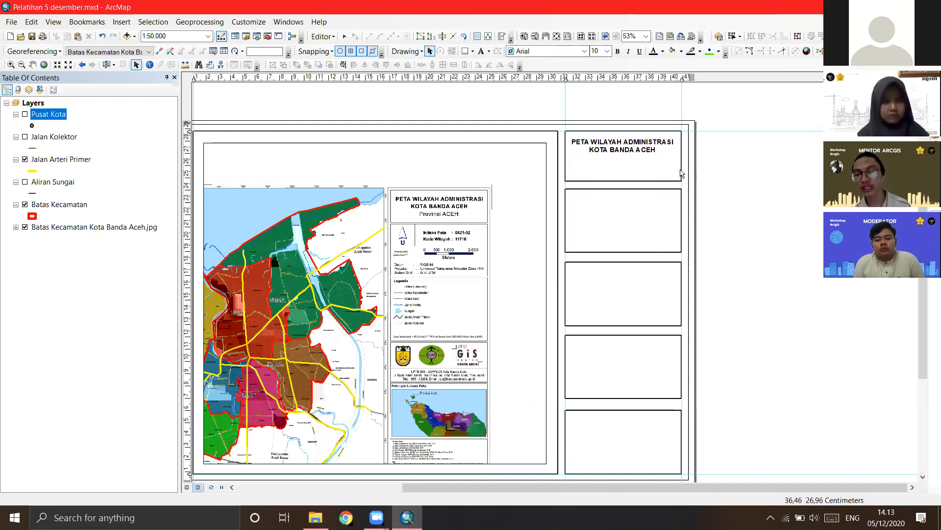
click(624, 152)
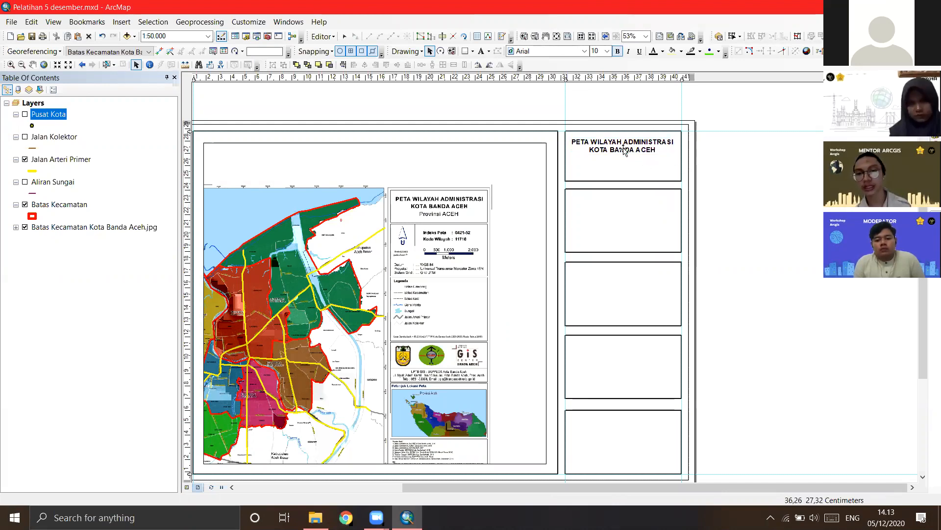
click(642, 151)
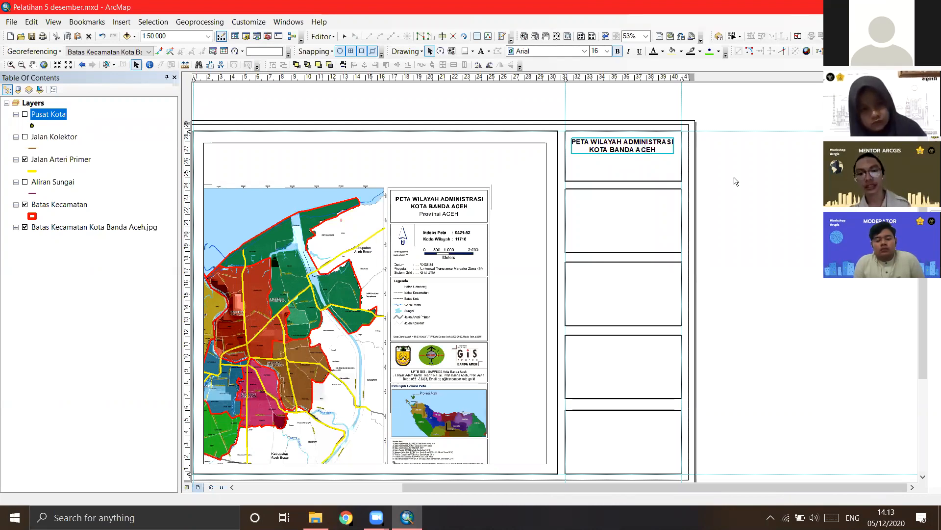
key(ctrl+v)
mouse_move(643, 157)
mouse_down()
mouse_move(635, 178)
mouse_move(633, 165)
mouse_up()
Step: Change the copied title text to "PROVINSI ACEH" and remove its bold formatting
double_click(633, 165)
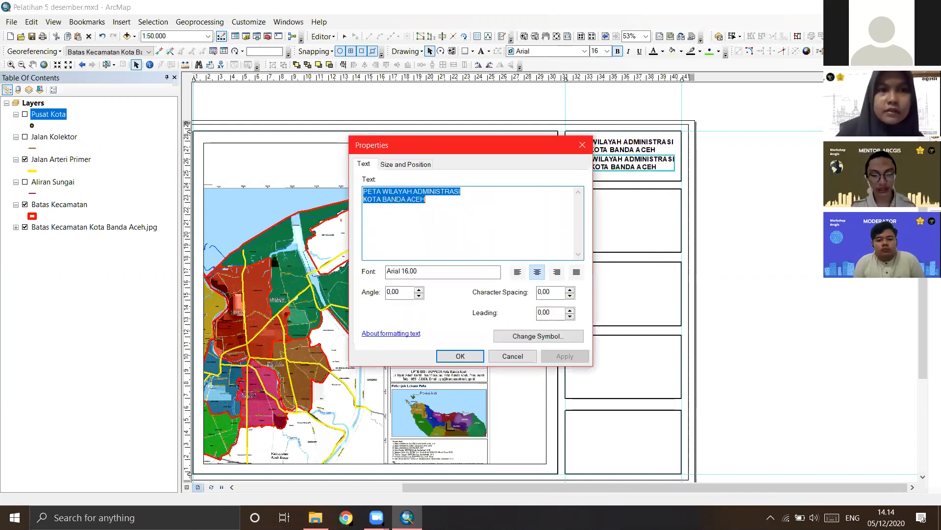
text(PROVINSI ACEH)
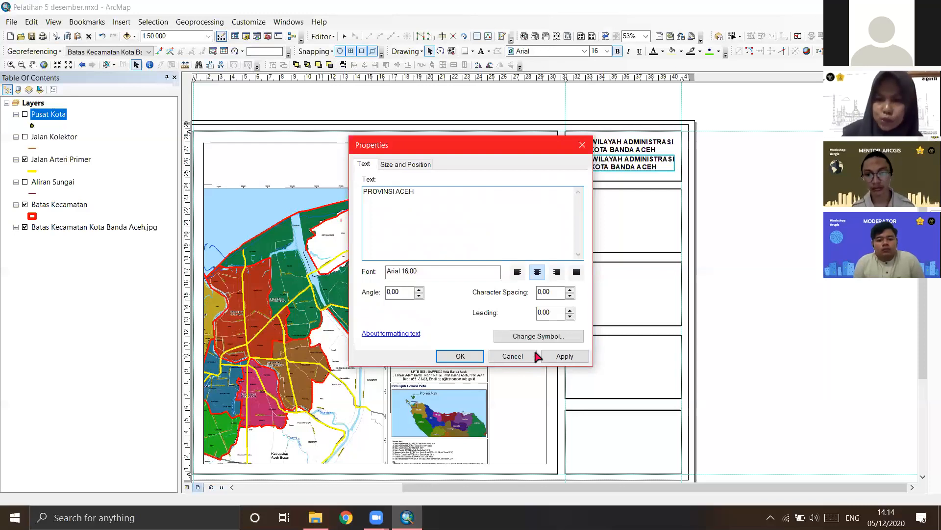
click(545, 356)
click(471, 357)
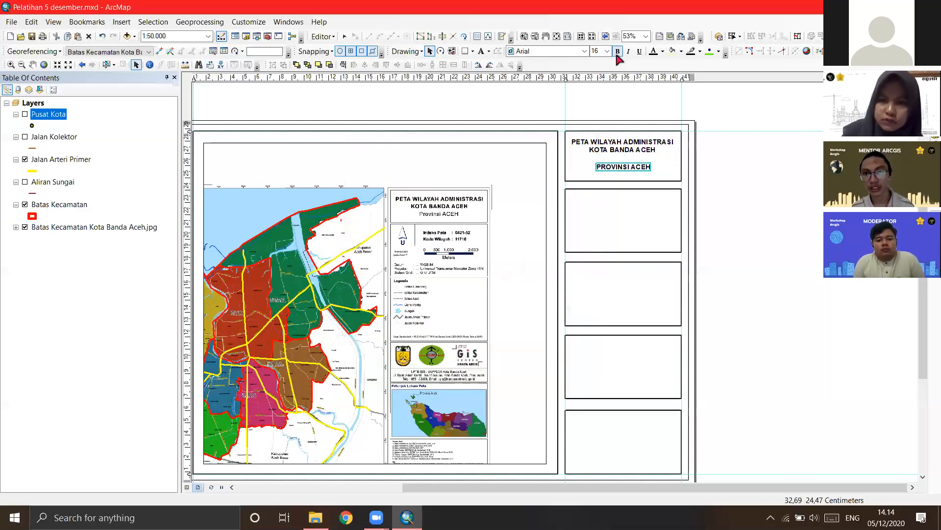
click(617, 54)
Step: Move "PROVINSI ACEH" up close beneath the map title and shorten the side panel's top box to fit the text
drag(623, 167, 624, 169)
click(623, 163)
click(625, 162)
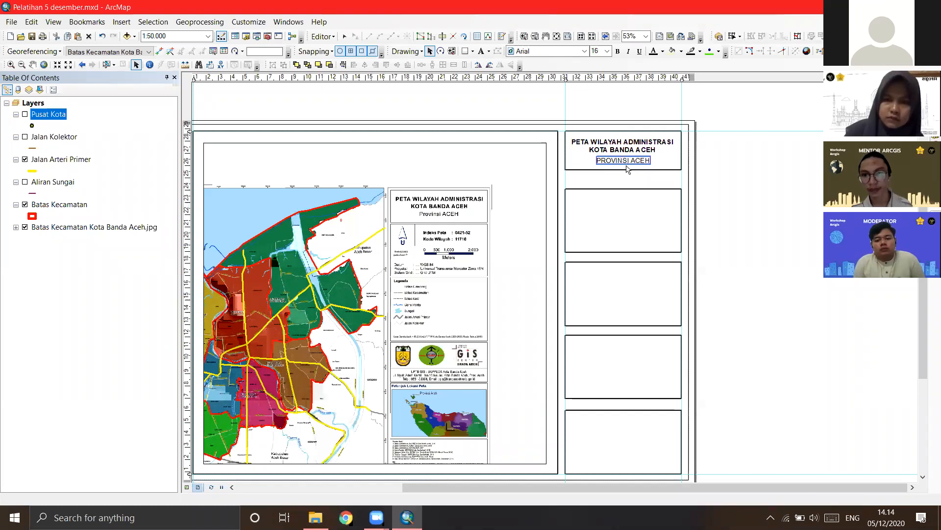
click(622, 168)
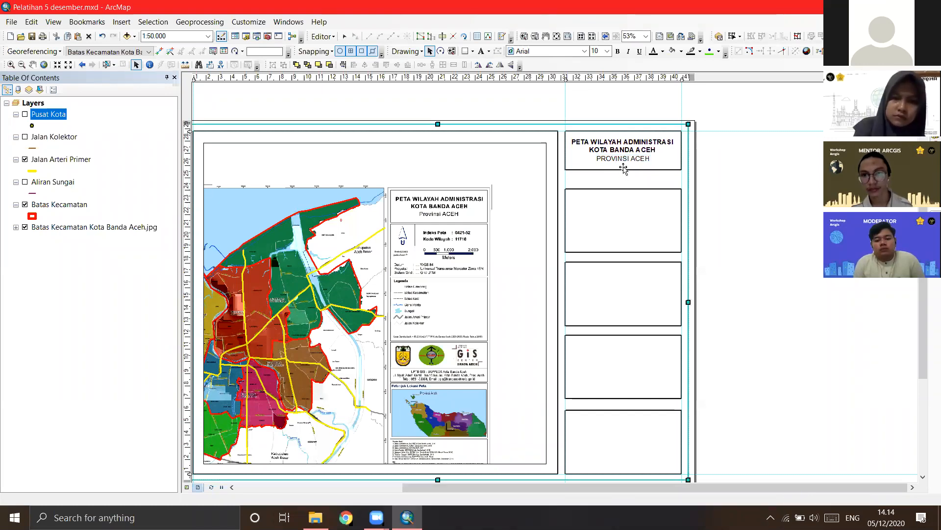
click(622, 169)
drag(623, 169, 624, 171)
Step: Extend the side panel's second box upward so its upper edge sits just beneath the title box
click(624, 191)
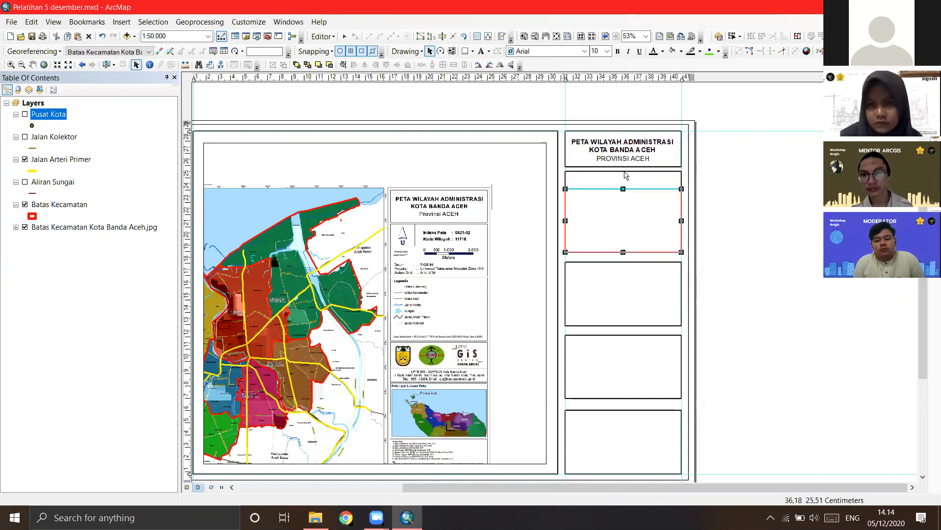
click(735, 204)
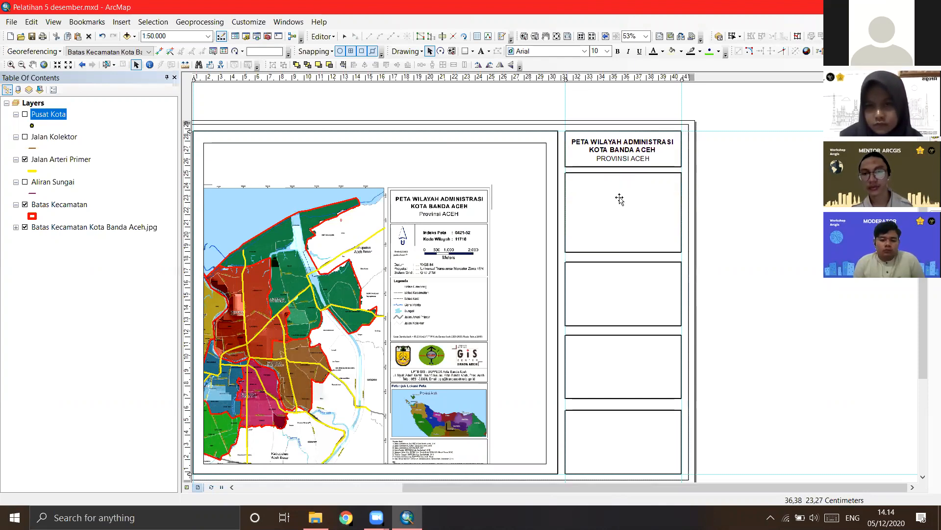
click(620, 198)
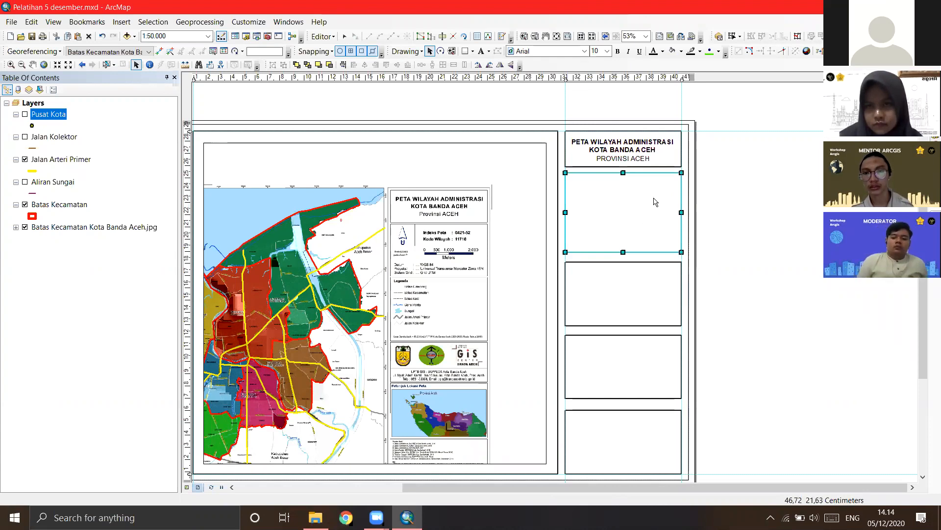
click(624, 170)
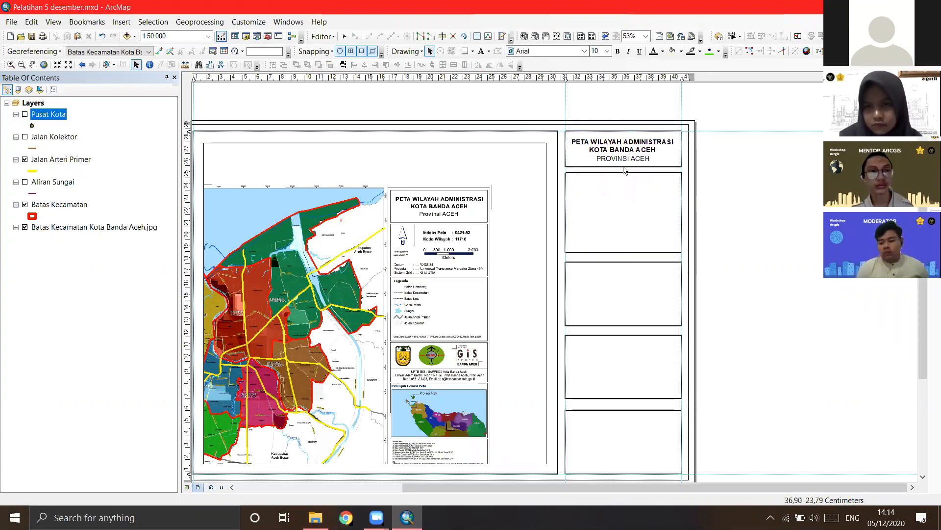
Step: Browse the available north arrow styles for the layout and preview ESRI North 1
click(121, 23)
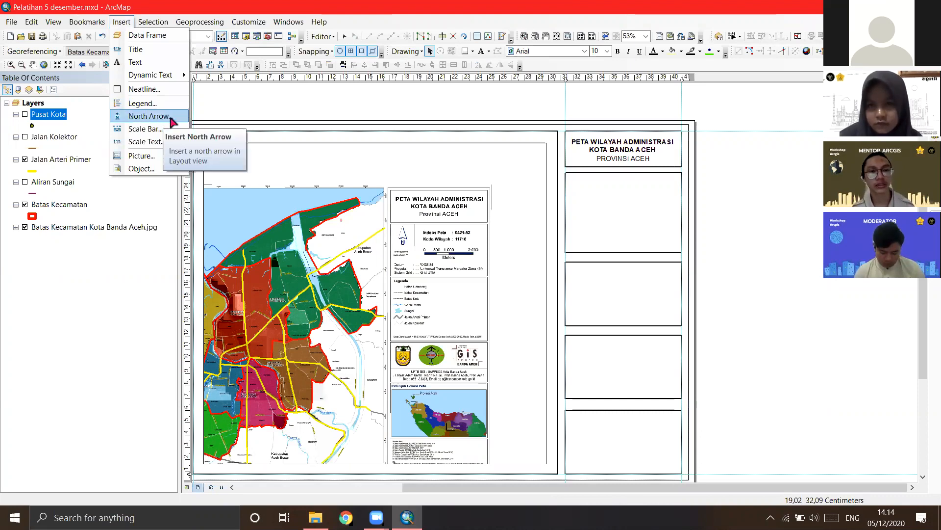
click(123, 23)
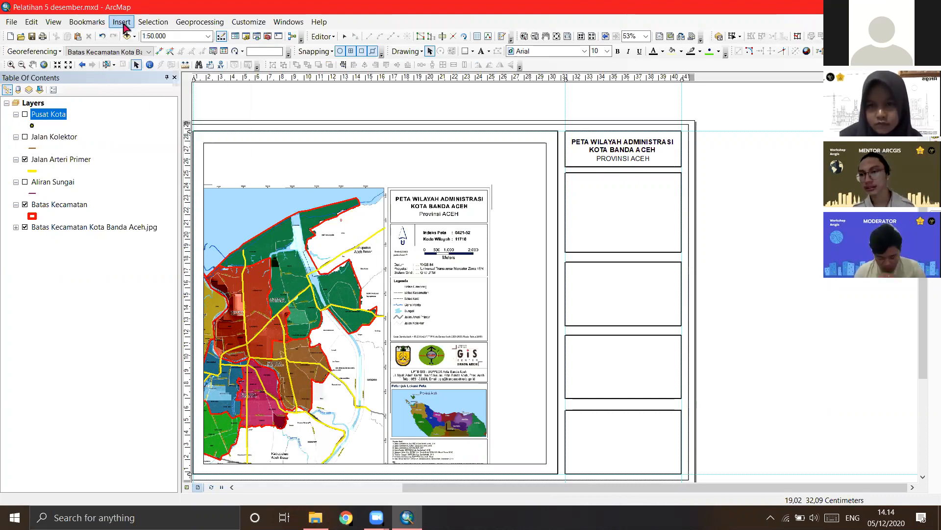
click(123, 23)
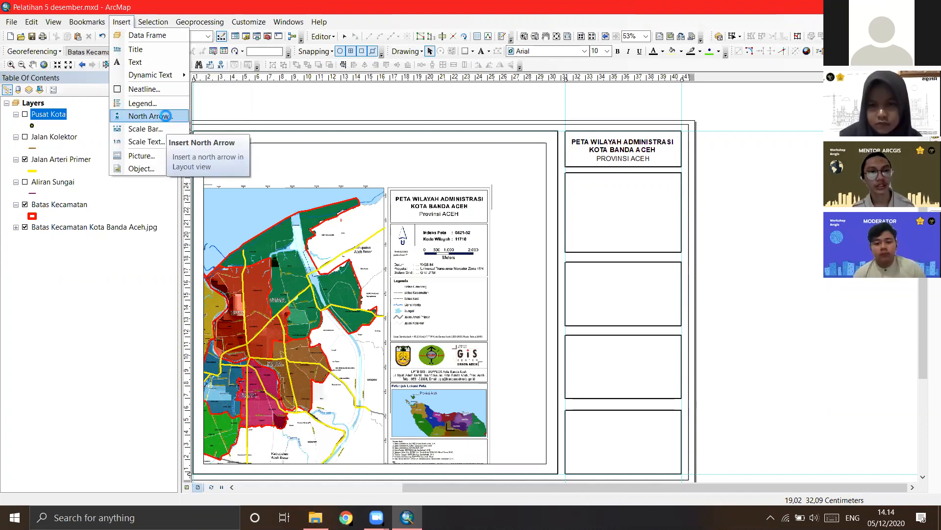
click(168, 117)
scroll(139, 146, down, 2)
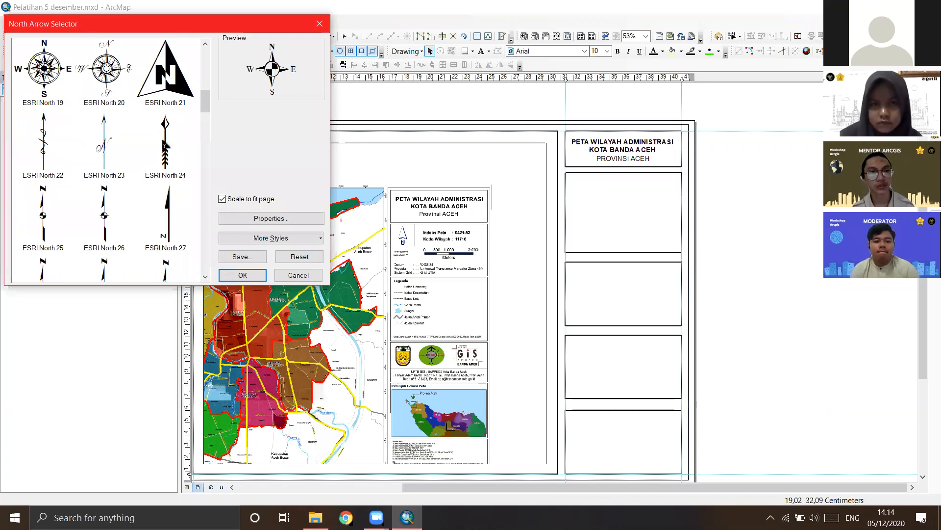
scroll(137, 142, down, 2)
scroll(155, 197, down, 6)
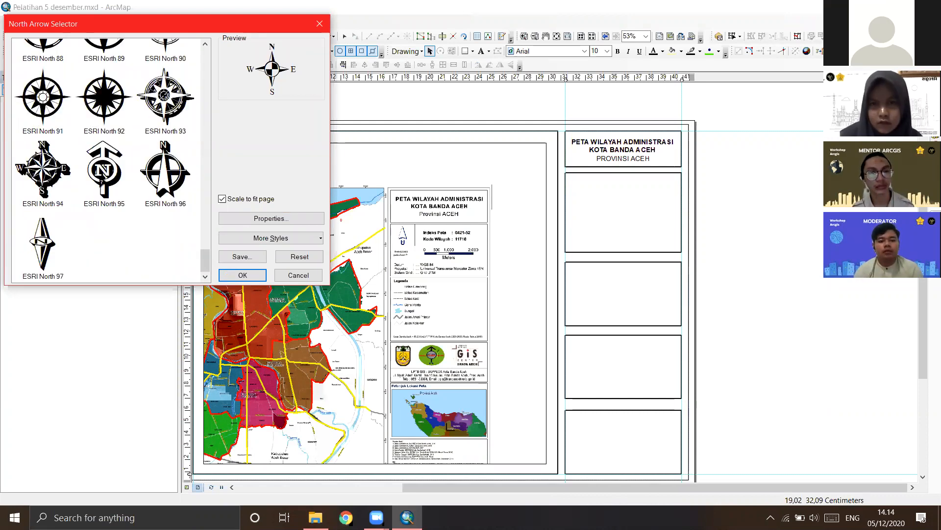
scroll(128, 206, up, 8)
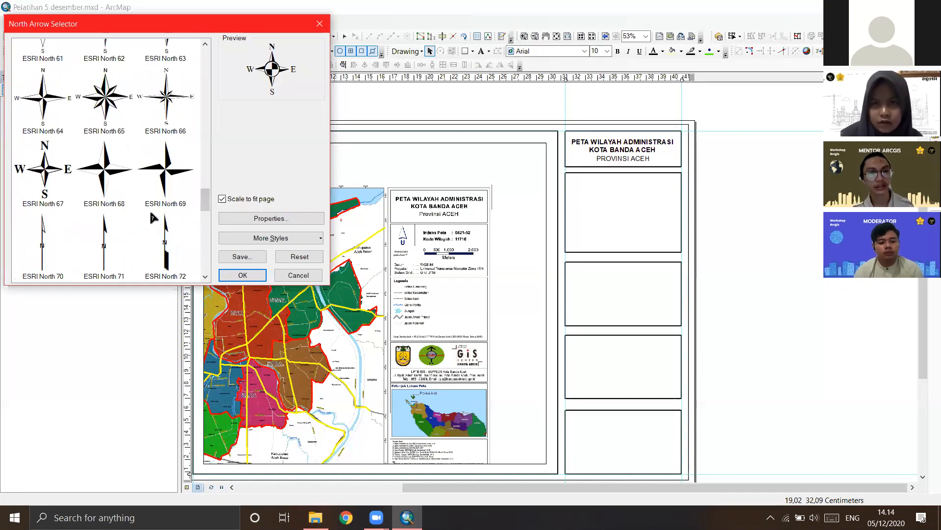
scroll(157, 101, up, 3)
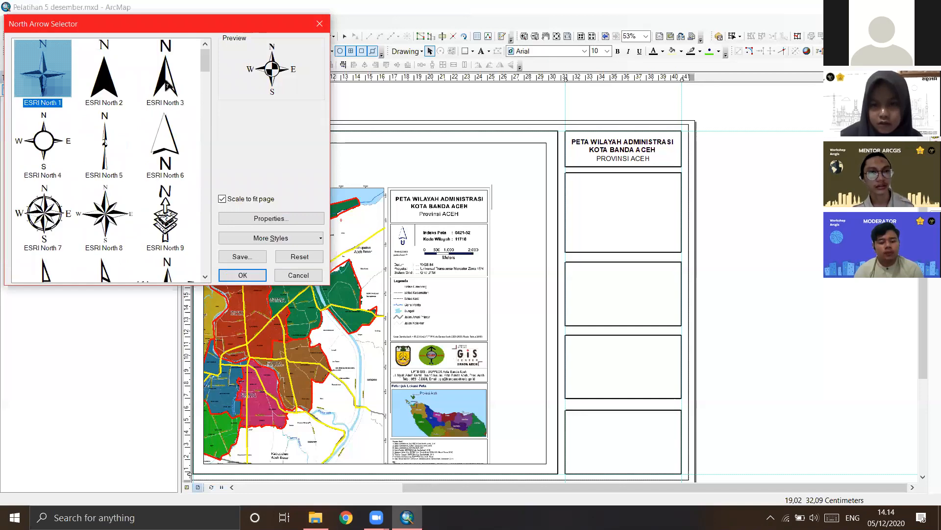
click(167, 81)
click(45, 83)
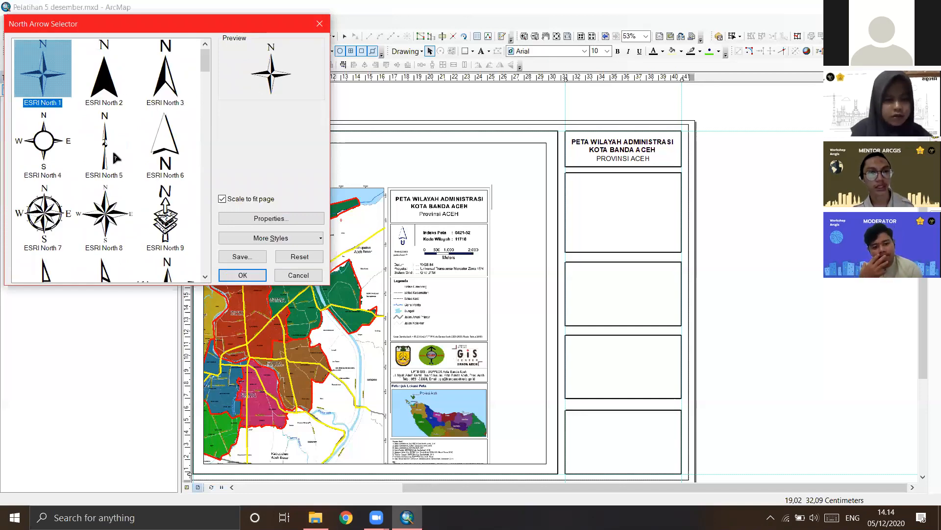
Step: Insert the ESRI North 3 north arrow and place it in the upper-left corner of the side panel's second box
scroll(89, 197, down, 3)
scroll(92, 196, up, 2)
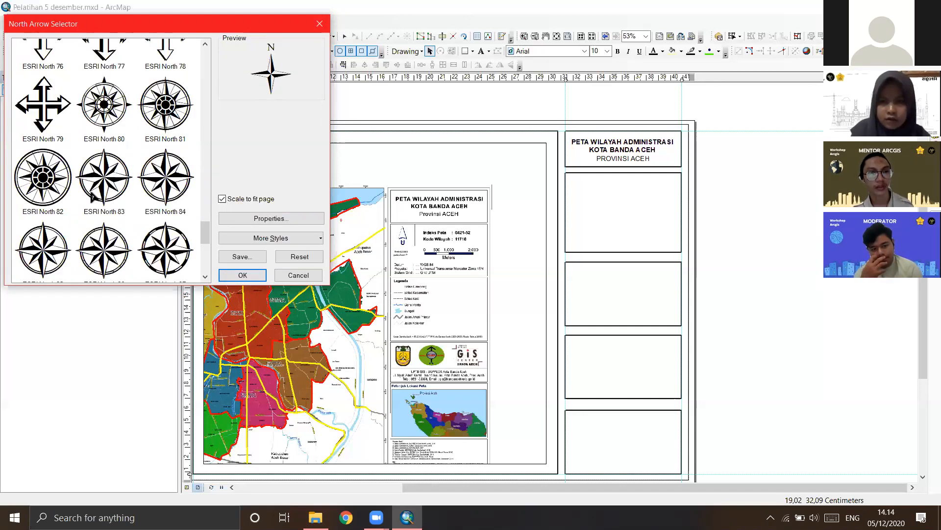
scroll(108, 184, down, 4)
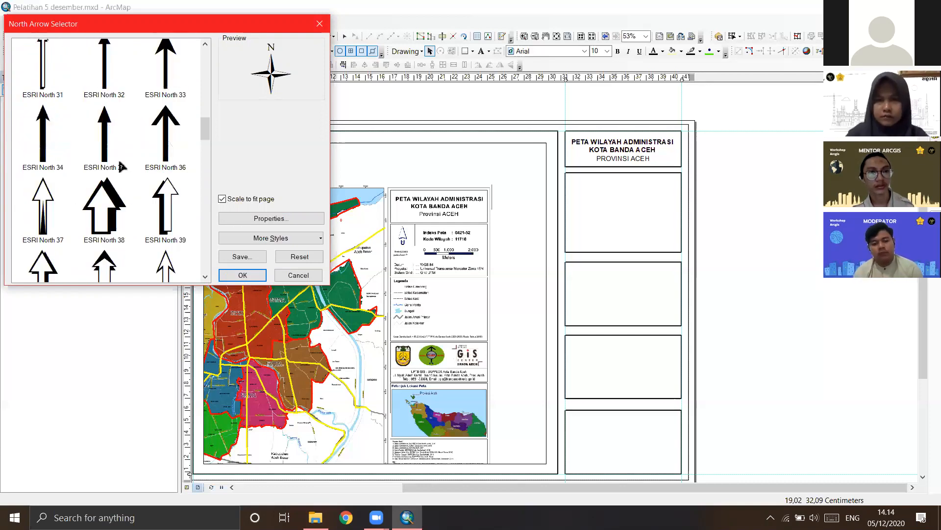
scroll(159, 74, up, 5)
click(160, 74)
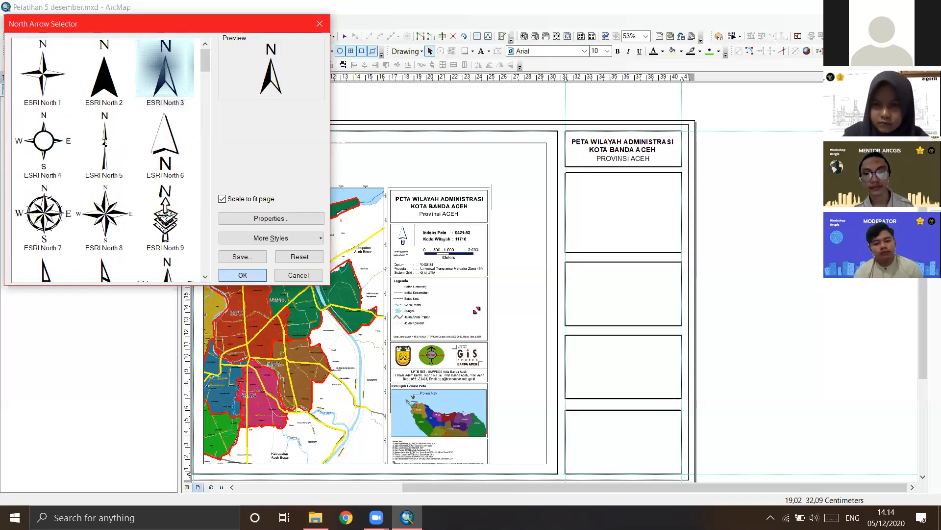
key(Return)
drag(471, 322, 603, 217)
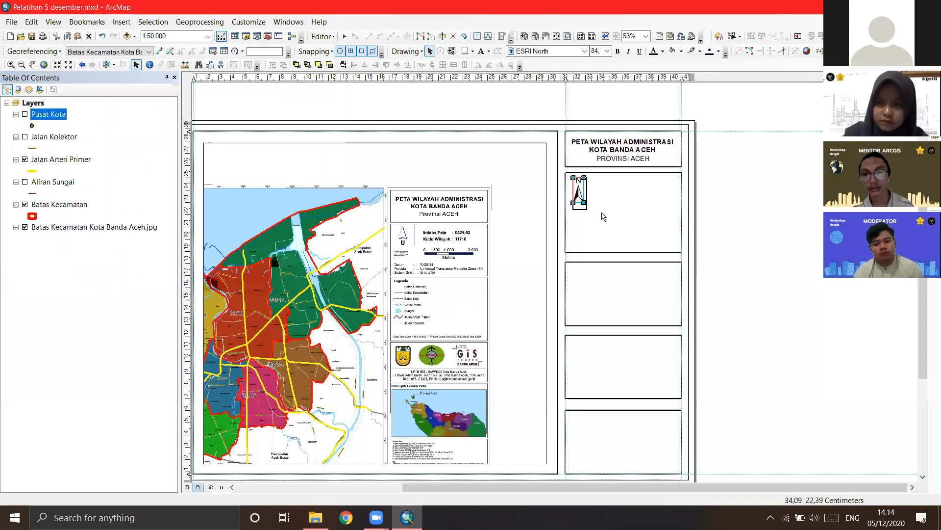
click(592, 203)
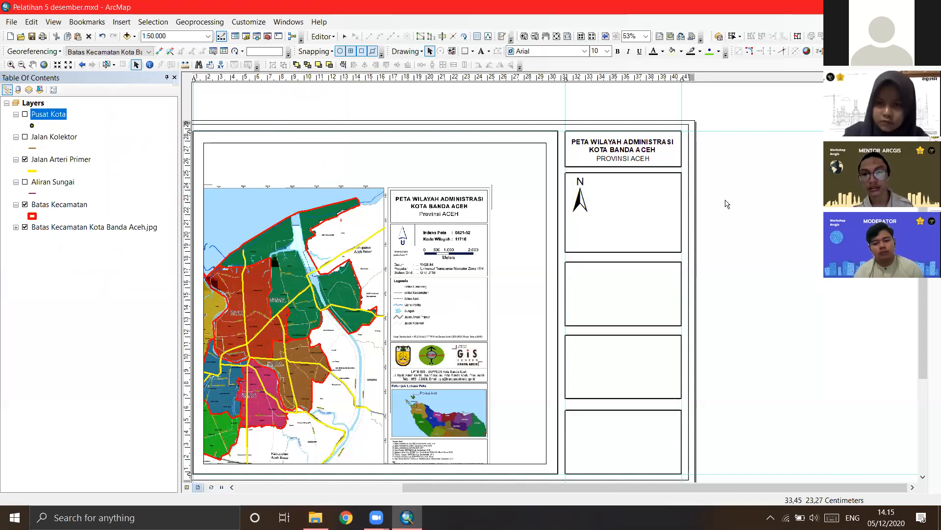
Step: Insert an Absolute Scale text, resize it to roughly half the box width and place it in the second box beside the north arrow
click(122, 22)
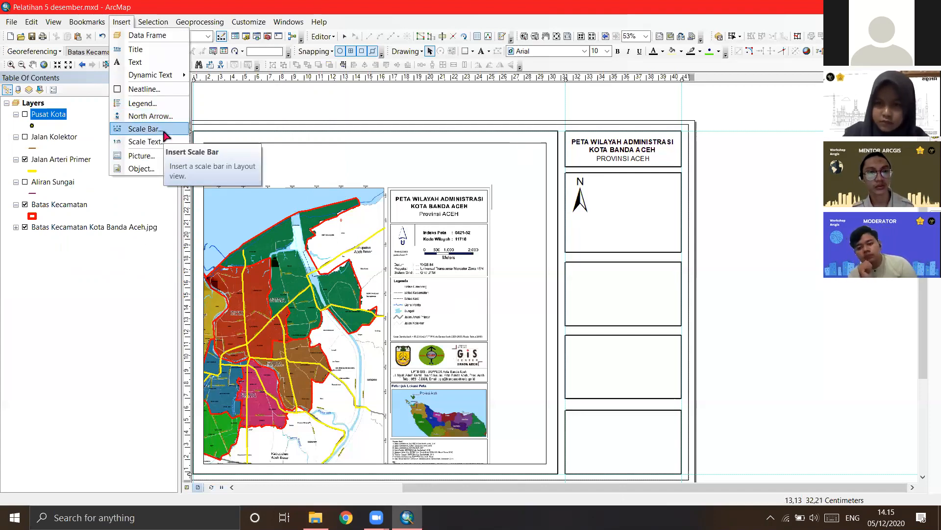
click(163, 141)
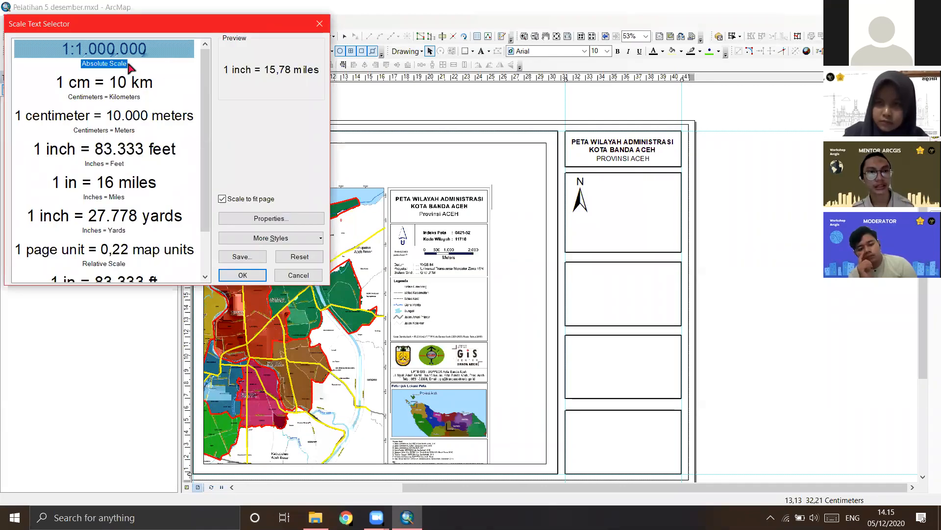
click(108, 63)
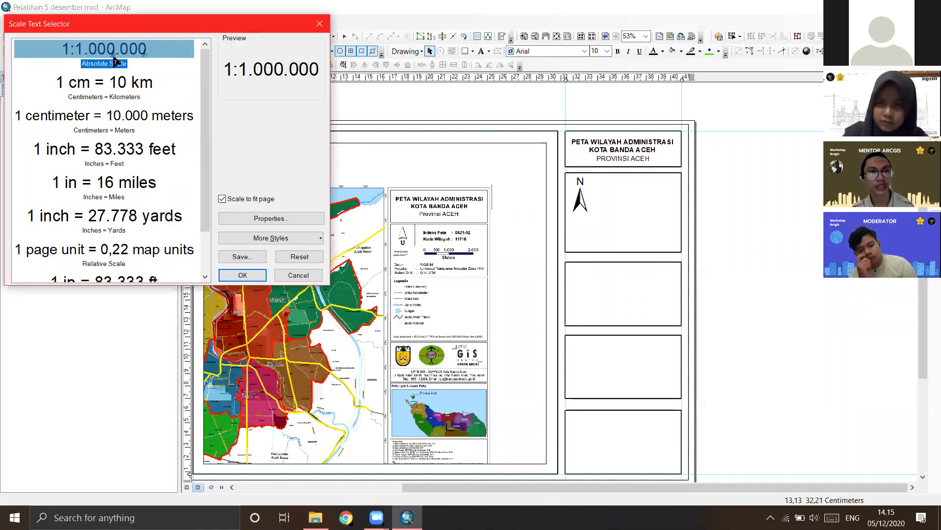
click(263, 275)
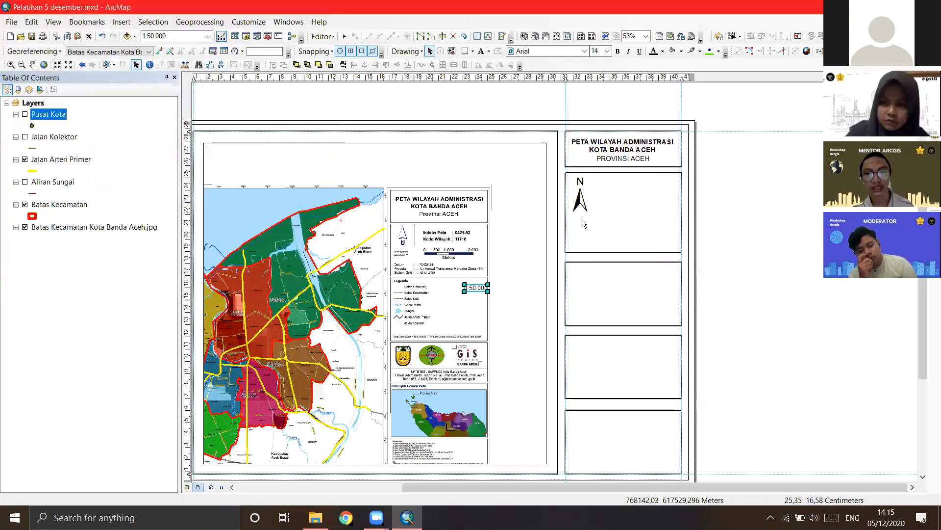
drag(488, 284, 583, 223)
drag(528, 273, 629, 195)
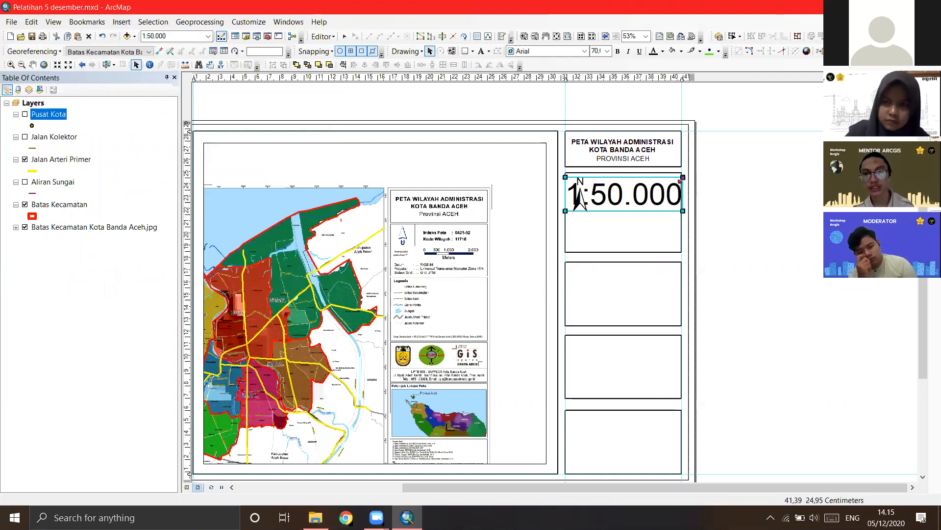
drag(683, 176, 636, 201)
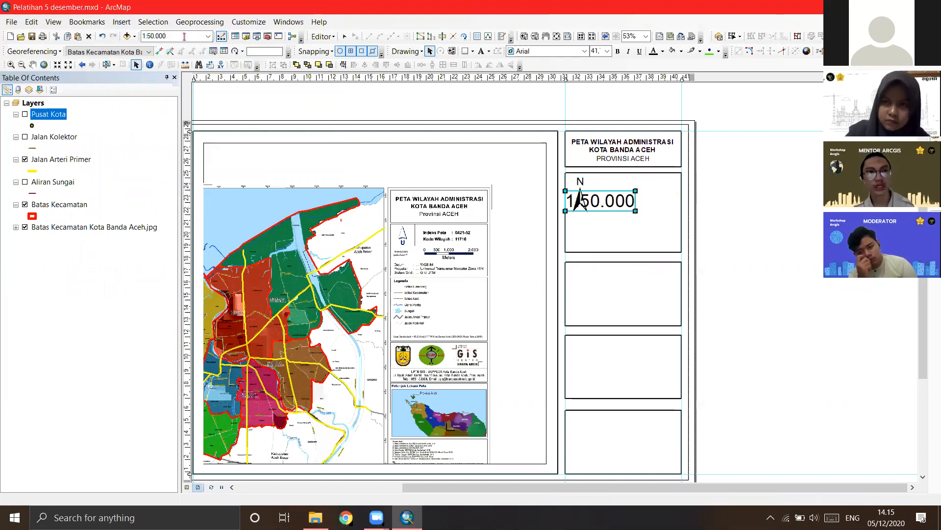
Step: Switch the map scale to 1:70.000 to test the scale text and set it back to 1:50.000
click(209, 36)
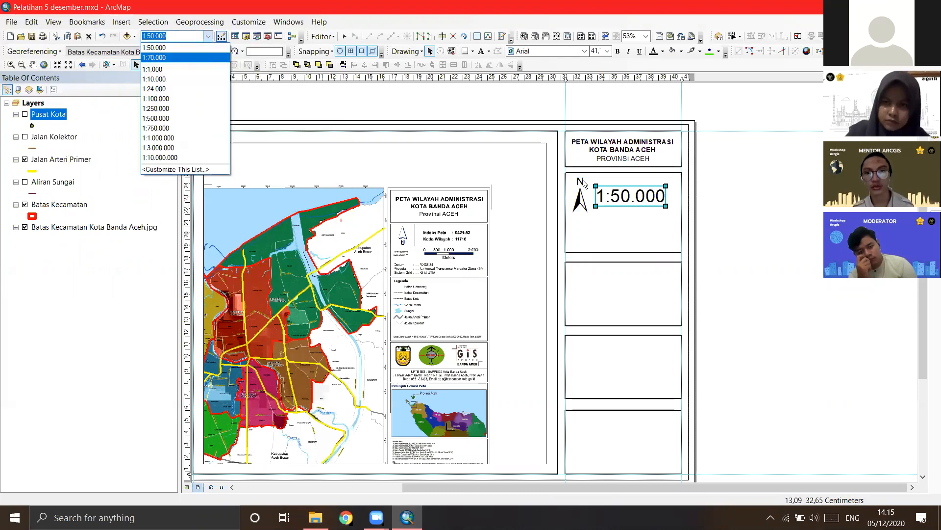
key(Return)
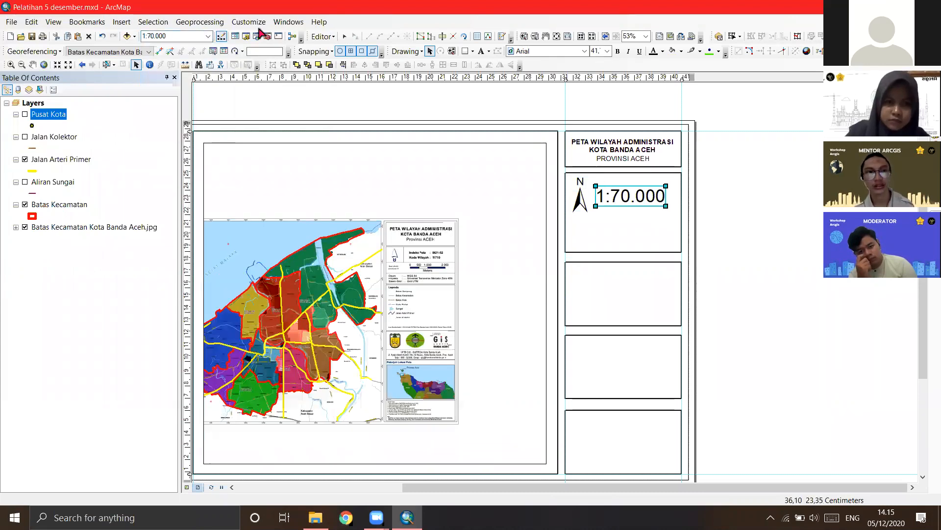
click(206, 36)
click(200, 48)
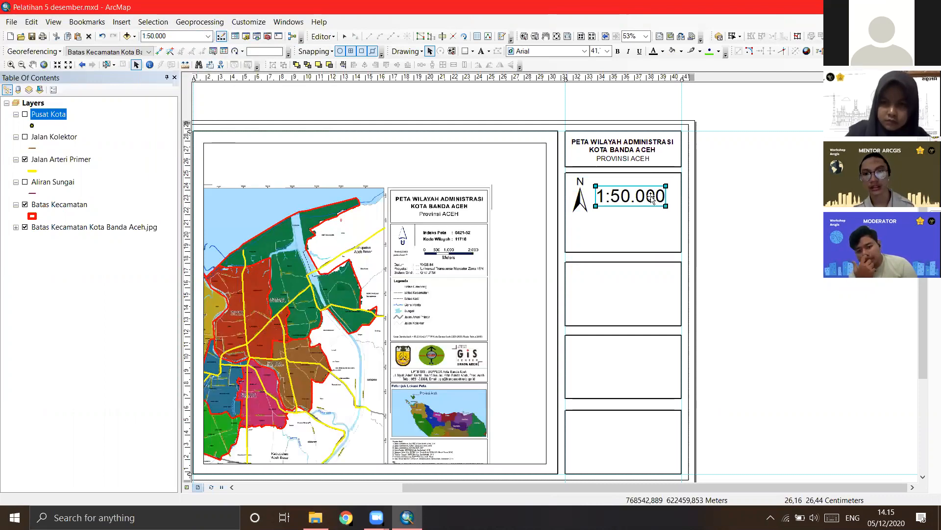
Step: Nudge the scale text slightly up and to the right within the side panel's second box
drag(638, 196, 640, 193)
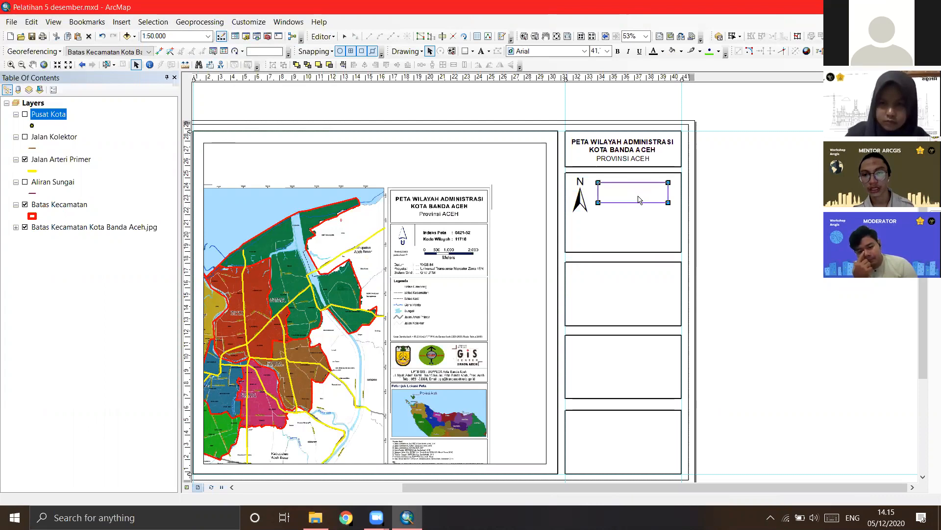
click(647, 207)
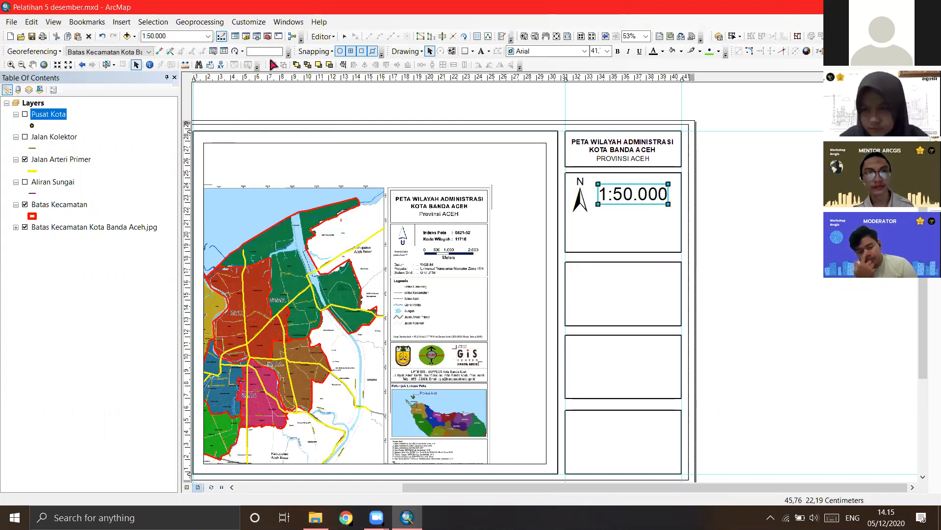
Step: Start inserting a scale bar into the layout, choosing the Alternating Scale Bar 1 style
click(123, 23)
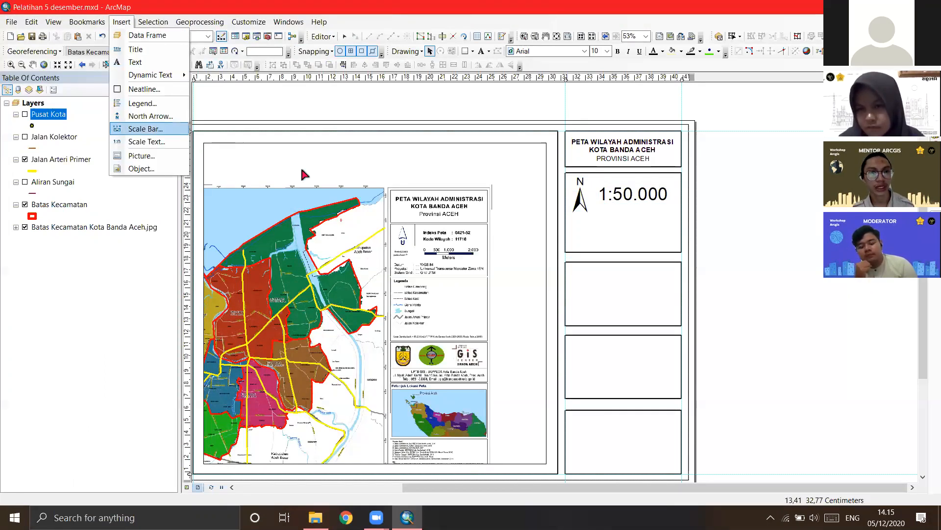
click(185, 130)
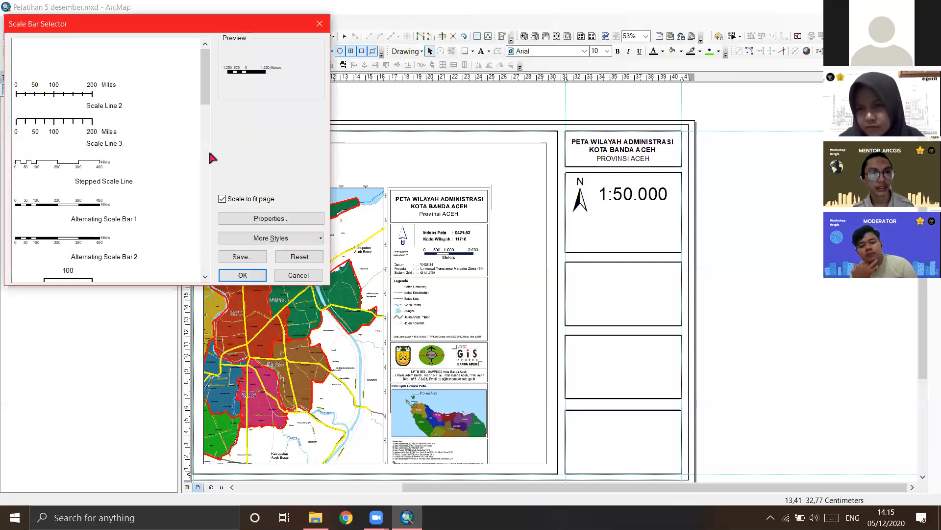
scroll(163, 185, down, 2)
scroll(163, 184, down, 6)
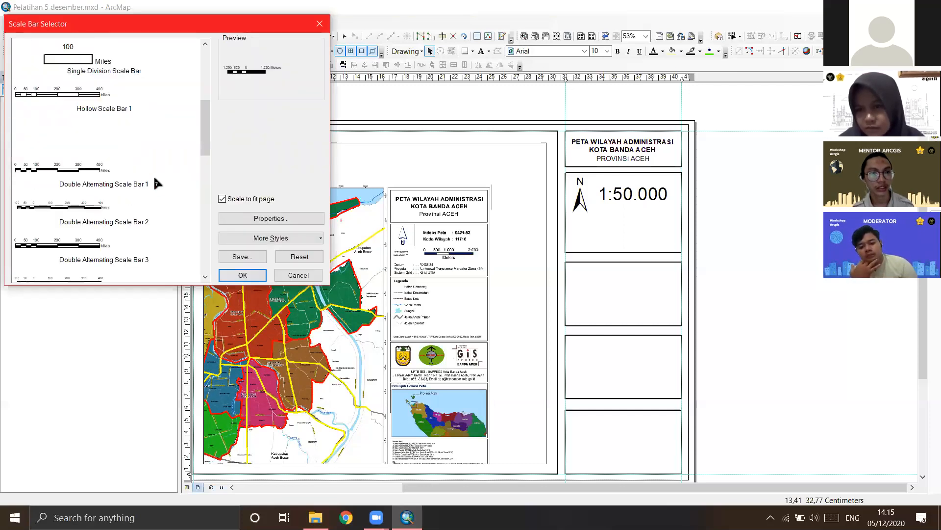
scroll(154, 175, up, 8)
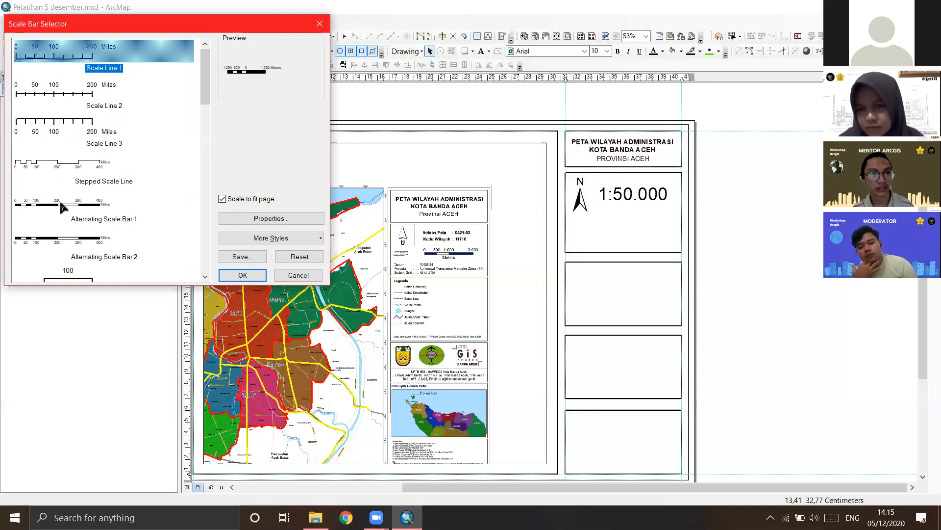
click(117, 205)
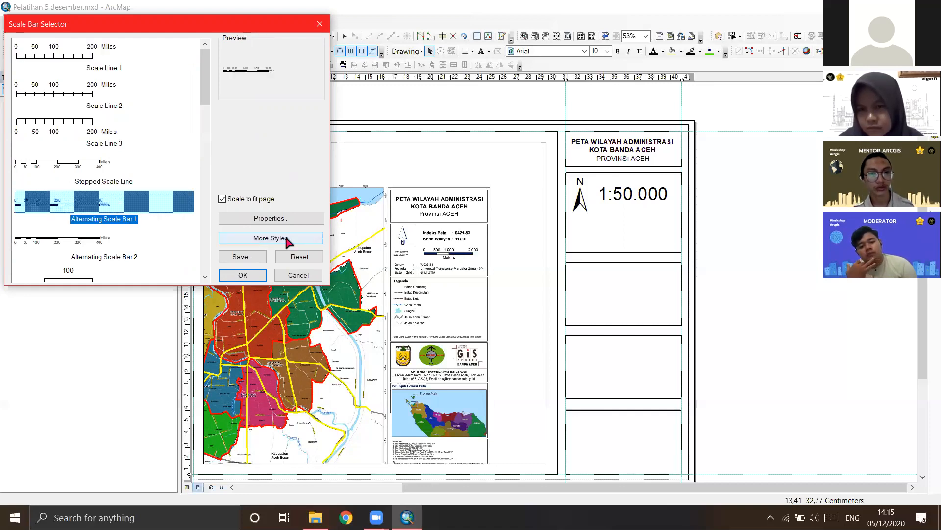
Step: Set the scale bar's division units to Kilometers and its label position to below center
click(286, 219)
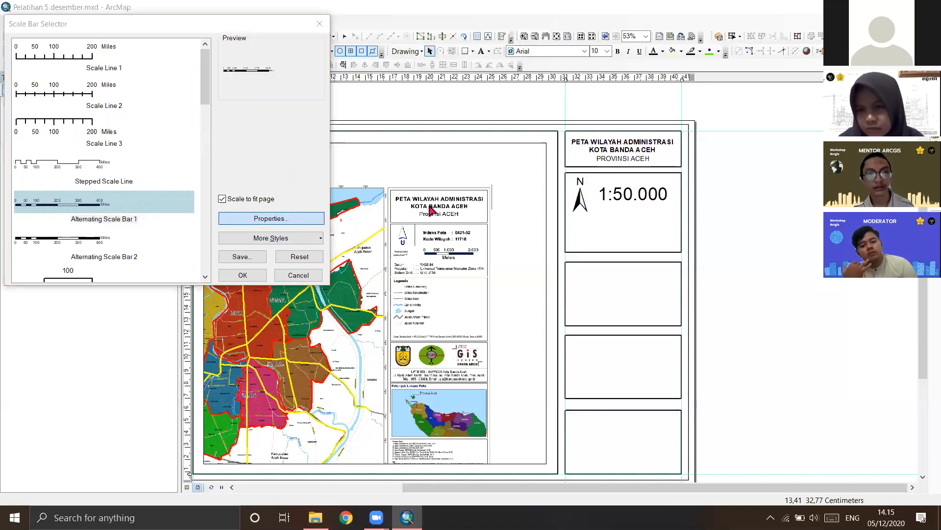
click(476, 187)
click(489, 290)
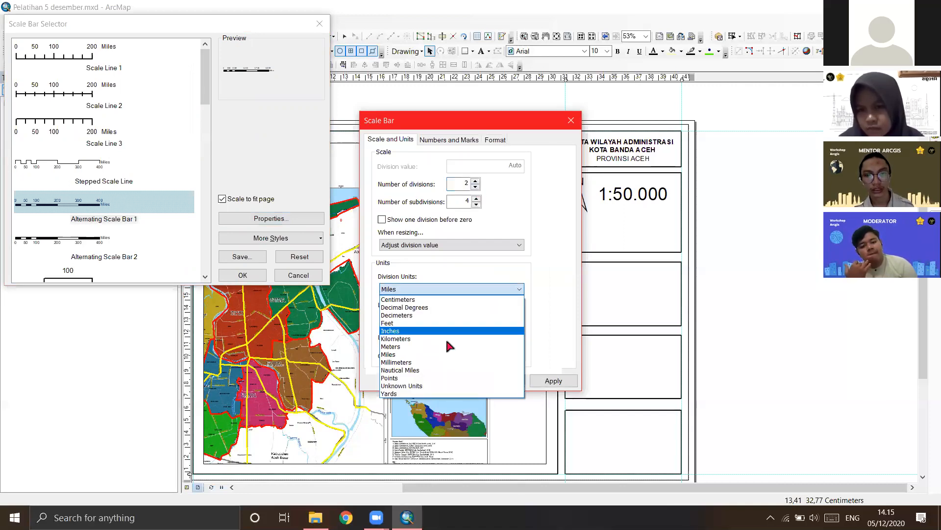
click(446, 339)
click(455, 317)
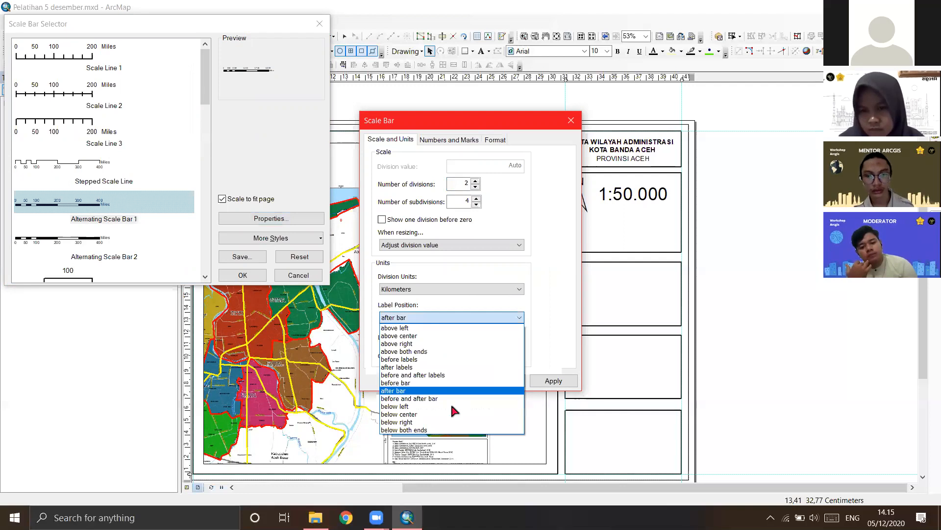
click(447, 414)
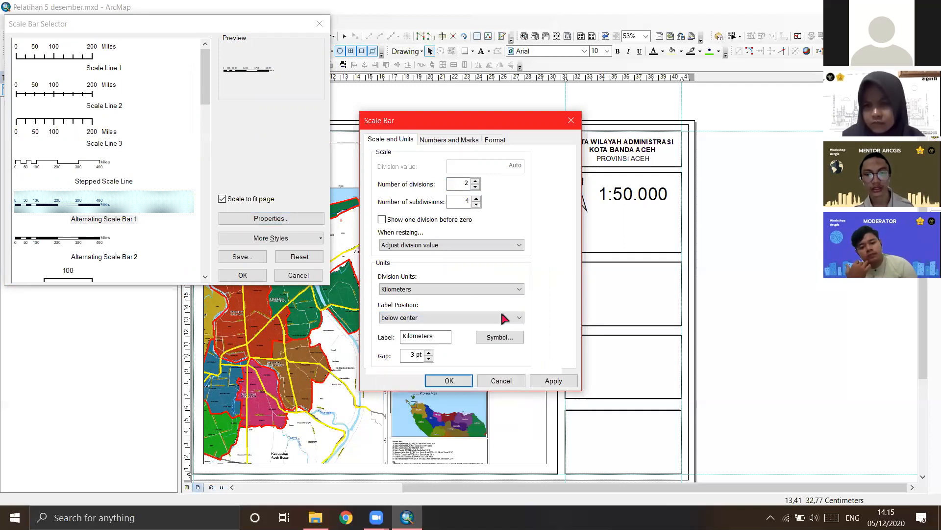
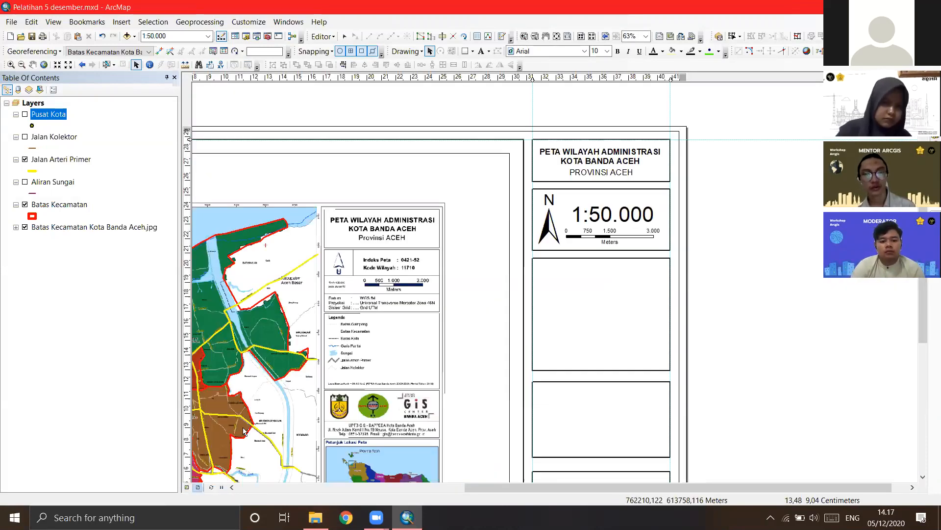
Step: Hide the Batas Kecamatan Kota Banda Aceh.jpg layer and pan the map so all districts fit inside the map frame
drag(245, 434, 354, 368)
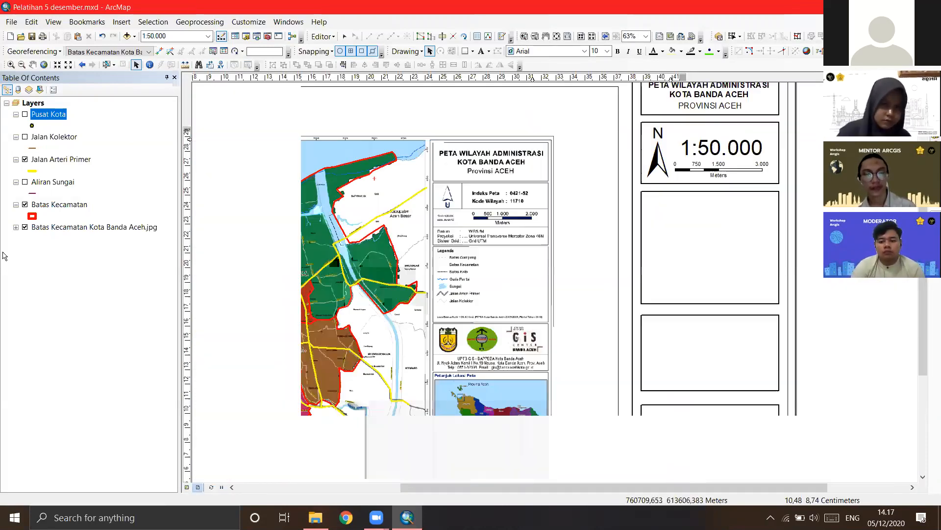
click(24, 228)
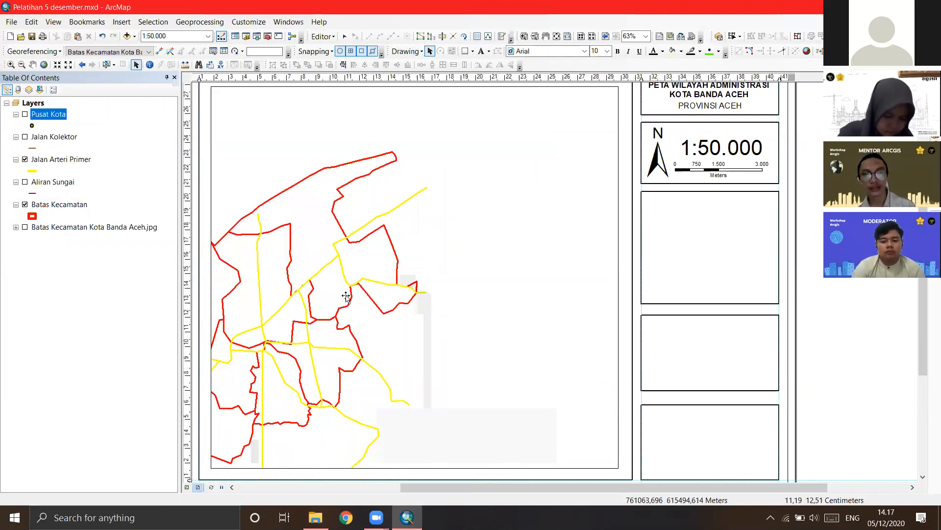
click(33, 65)
drag(331, 294, 474, 224)
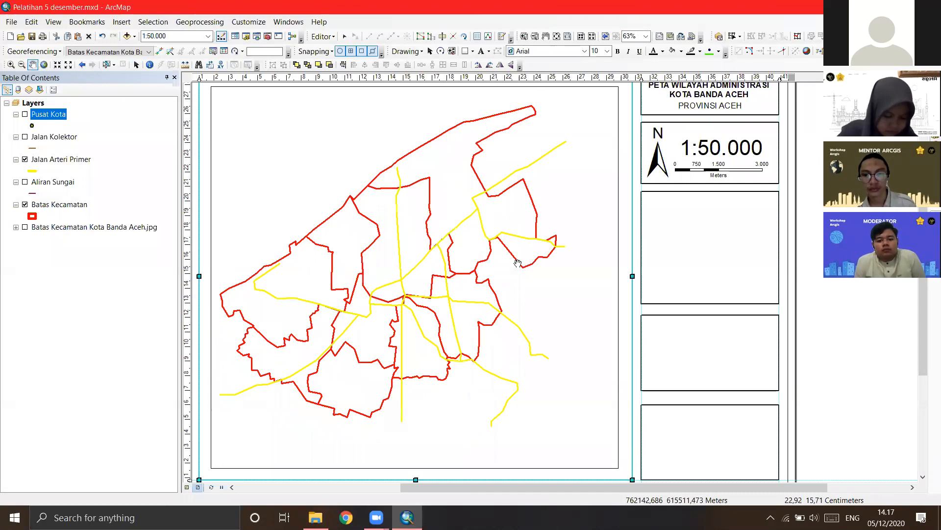
scroll(524, 264, down, 1)
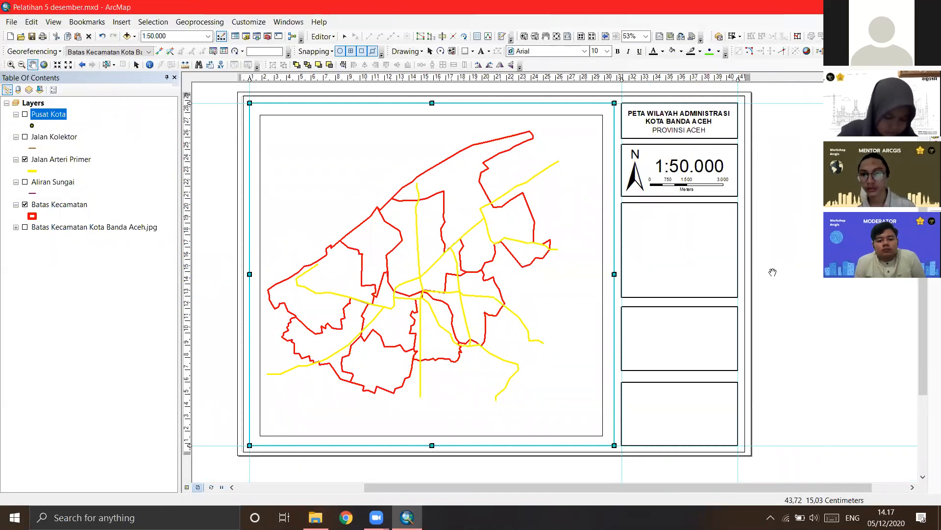
Step: Select the inner map data frame and zoom it to the full extent
click(430, 51)
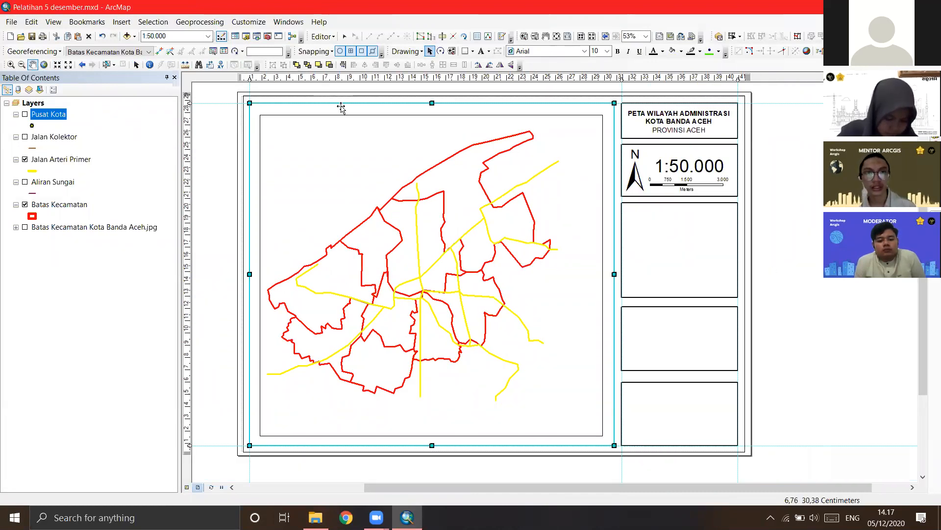
click(300, 158)
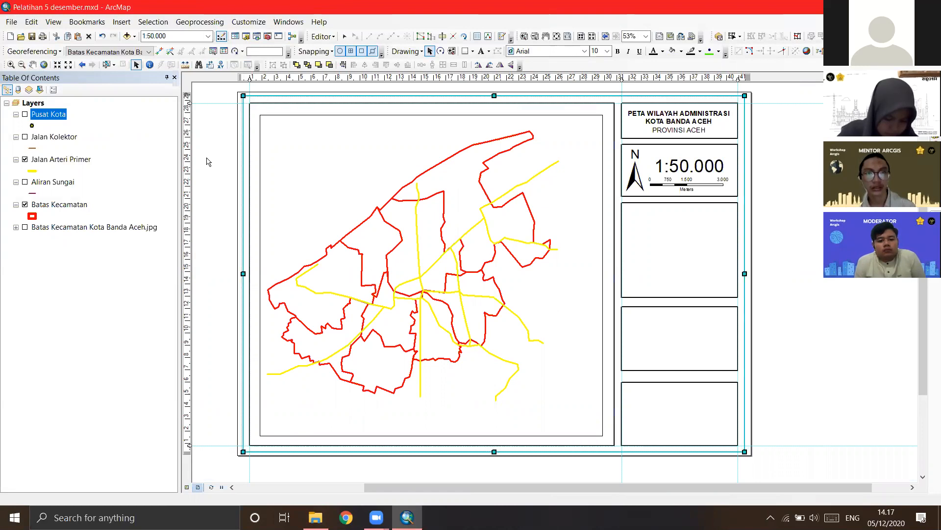
click(322, 162)
click(322, 162)
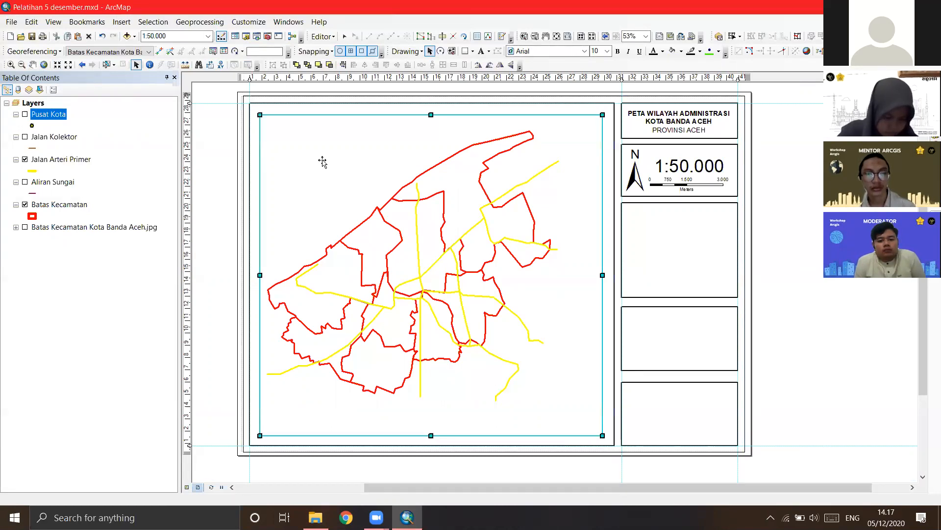
click(44, 64)
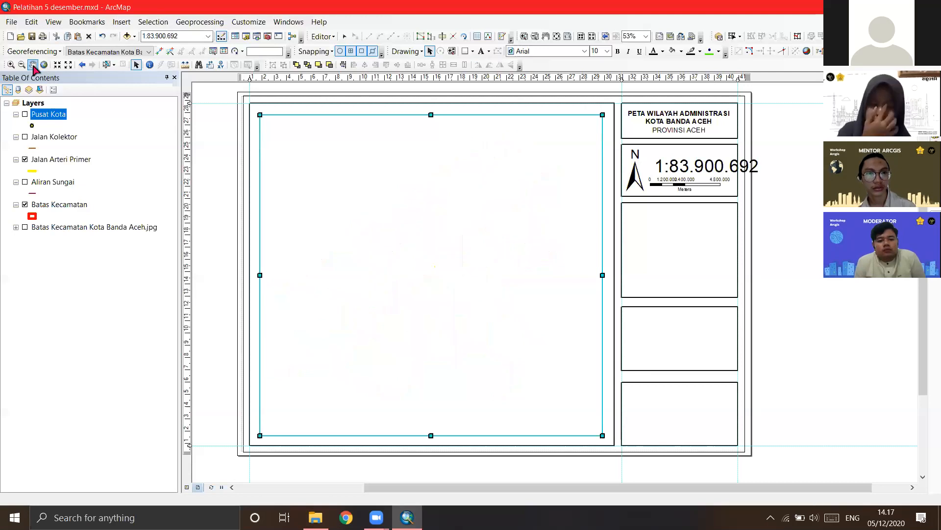
Step: Zoom to the Batas Kecamatan layer, set the map scale to 1:50.000 and center the districts within the frame
right_click(74, 205)
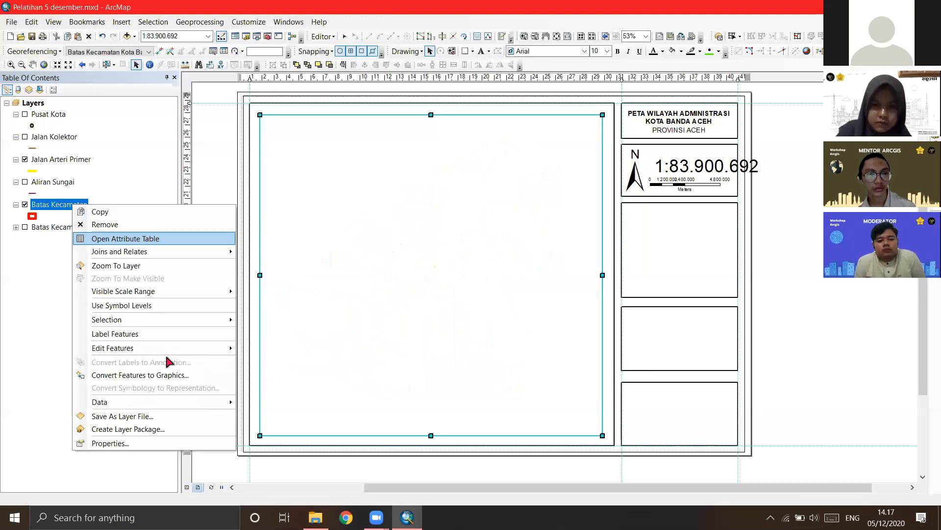
click(142, 266)
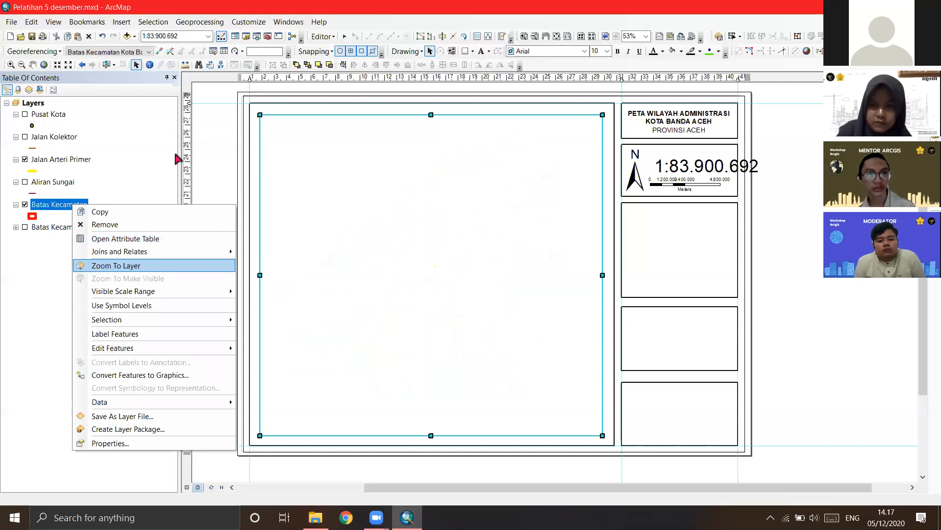
click(208, 36)
click(196, 47)
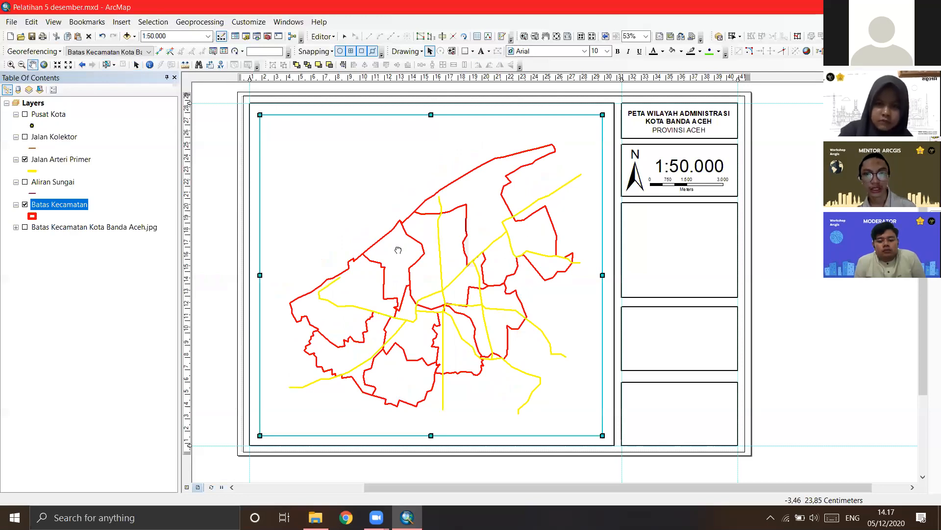
drag(398, 250, 392, 238)
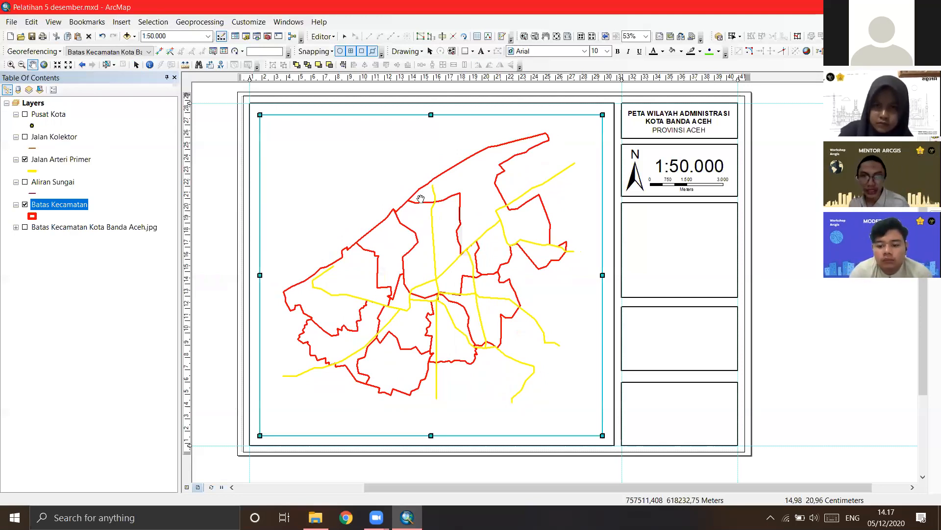
Step: Switch the Batas Kecamatan layer's symbology from a single symbol to unique-value categories
right_click(74, 206)
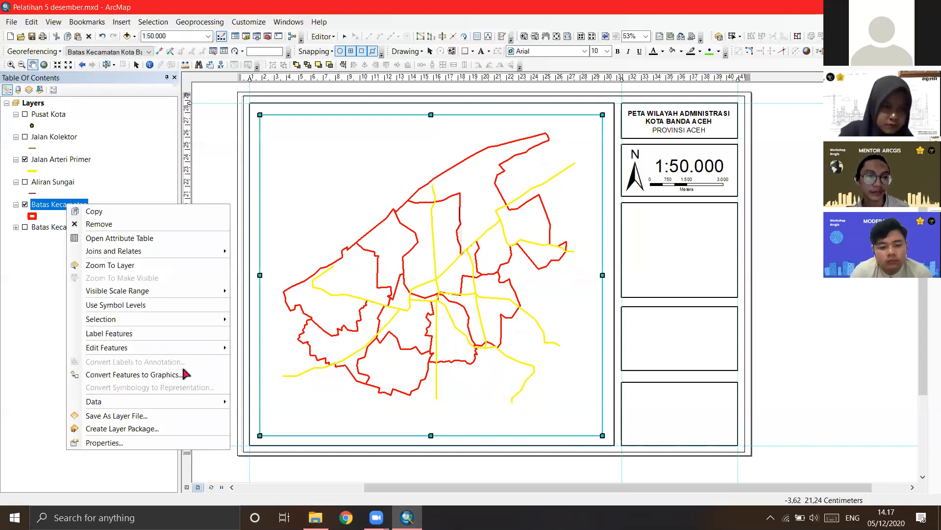
click(132, 443)
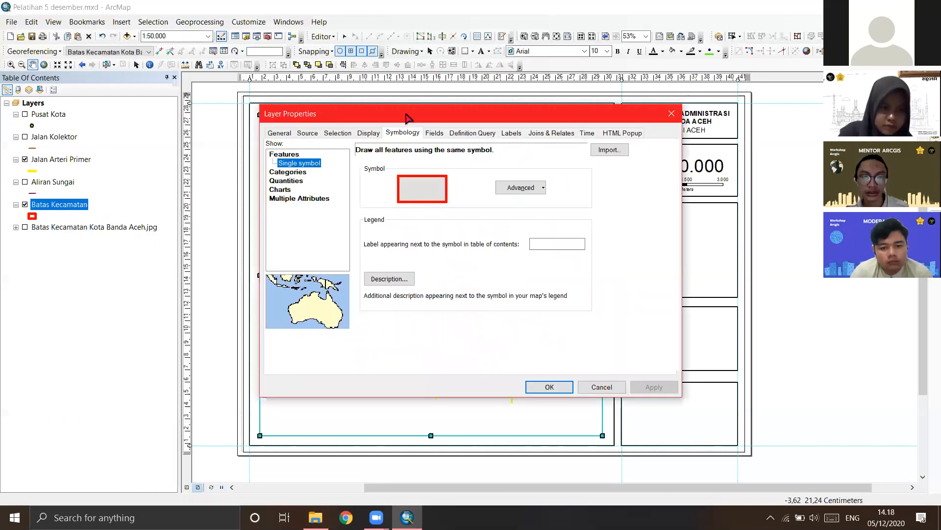
drag(410, 120, 646, 108)
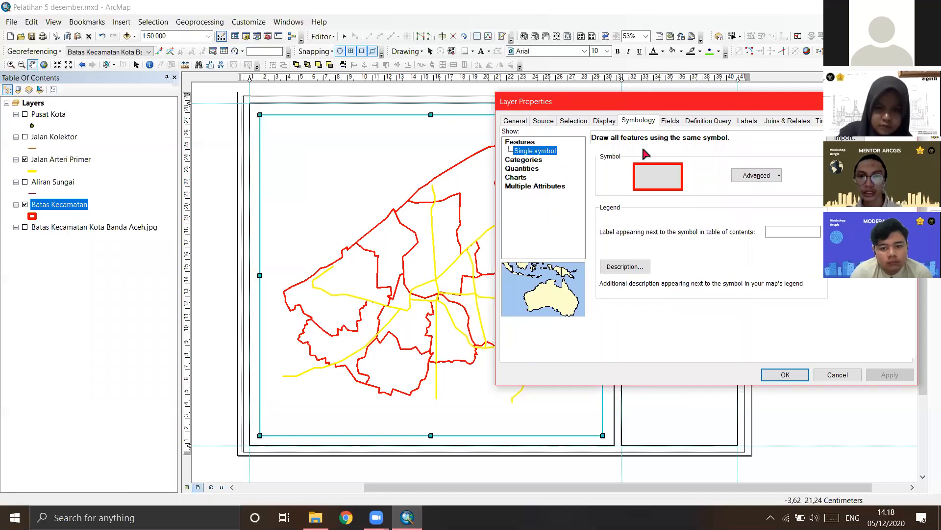
click(529, 159)
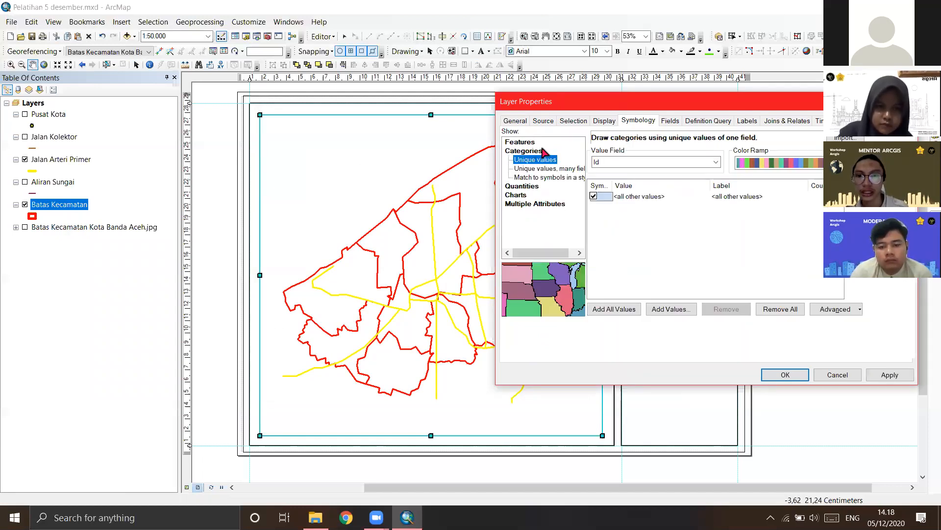
drag(699, 109, 623, 89)
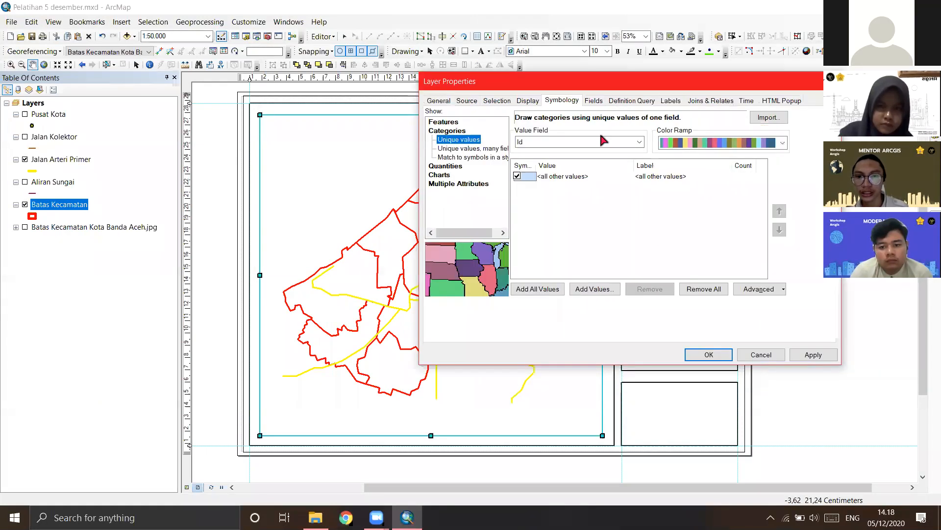
Step: Classify the districts by the Kepadatan field and add all of its values to the symbology
click(642, 143)
click(642, 142)
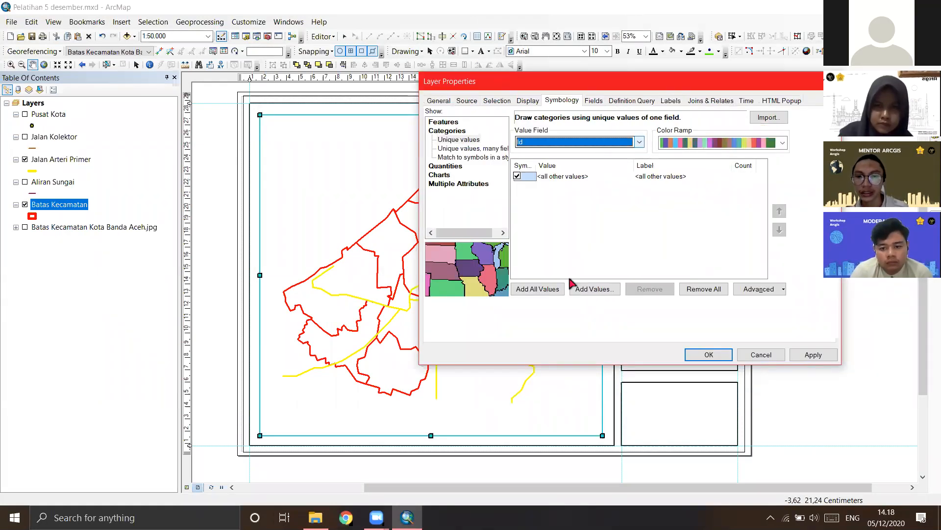
click(639, 142)
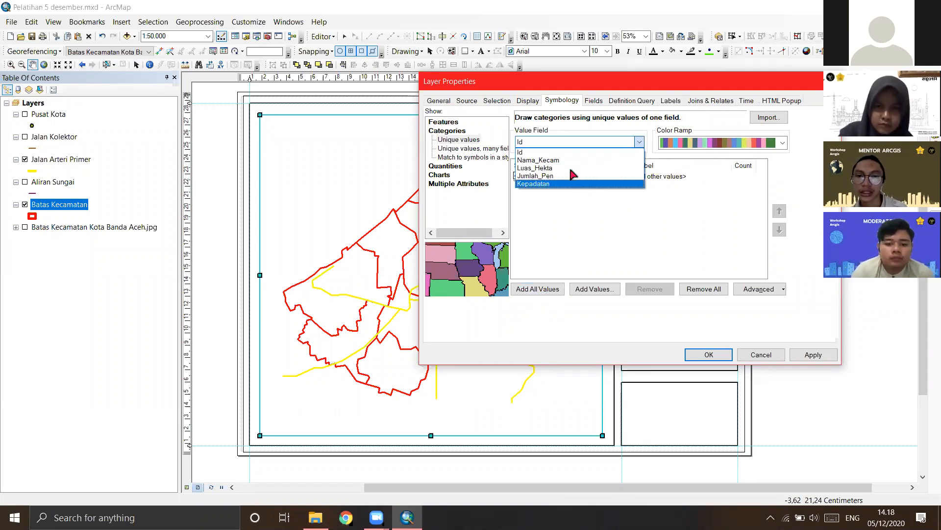
click(533, 183)
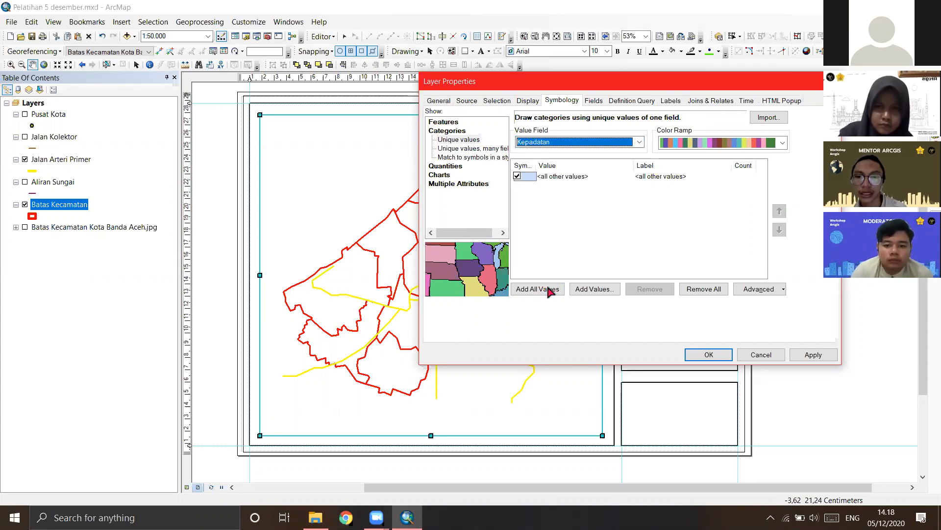
click(547, 290)
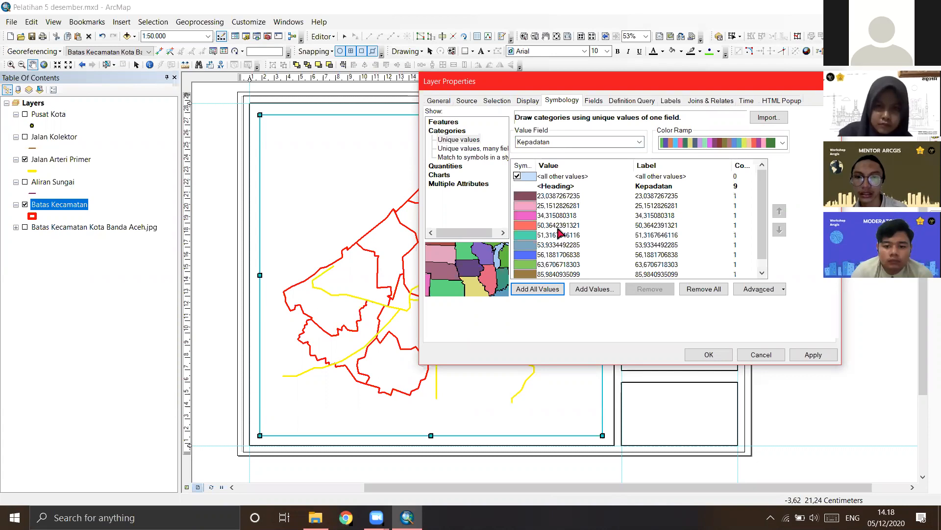
Step: Review the listed Kepadatan classes and apply a light-orange to dark-red color ramp to them
scroll(564, 206, down, 1)
scroll(564, 196, up, 1)
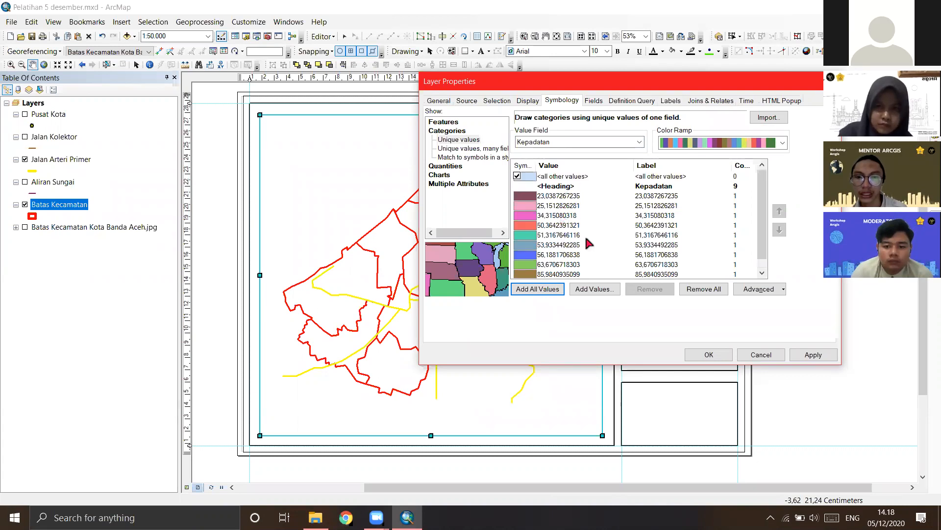
scroll(586, 230, down, 1)
drag(633, 91, 588, 91)
scroll(536, 240, up, 1)
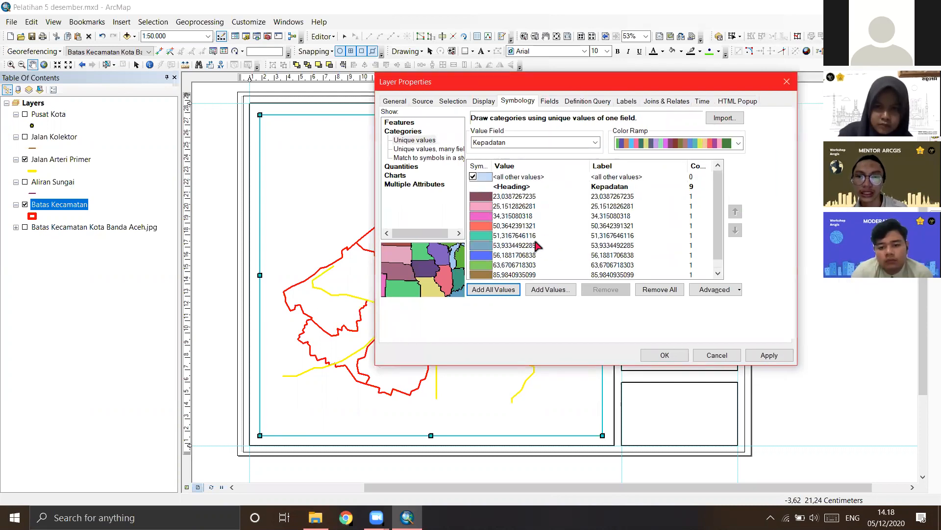
click(740, 143)
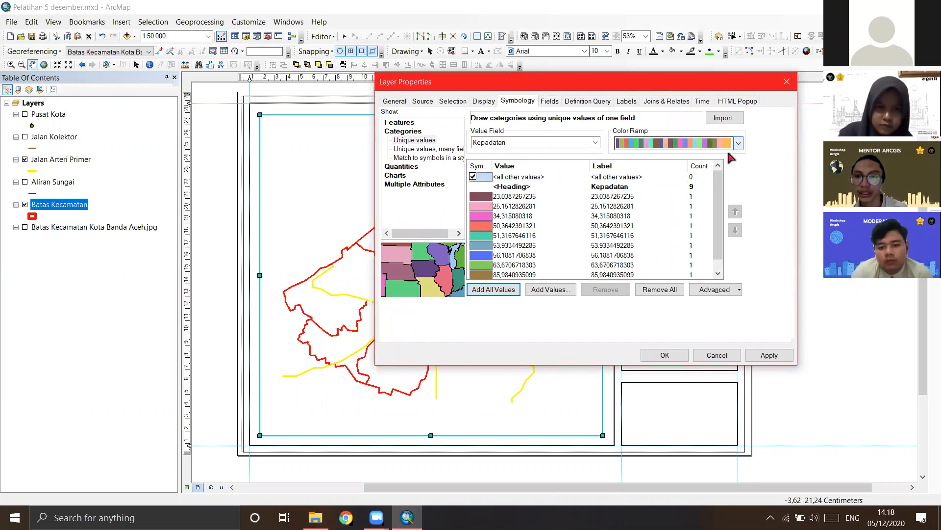
click(709, 226)
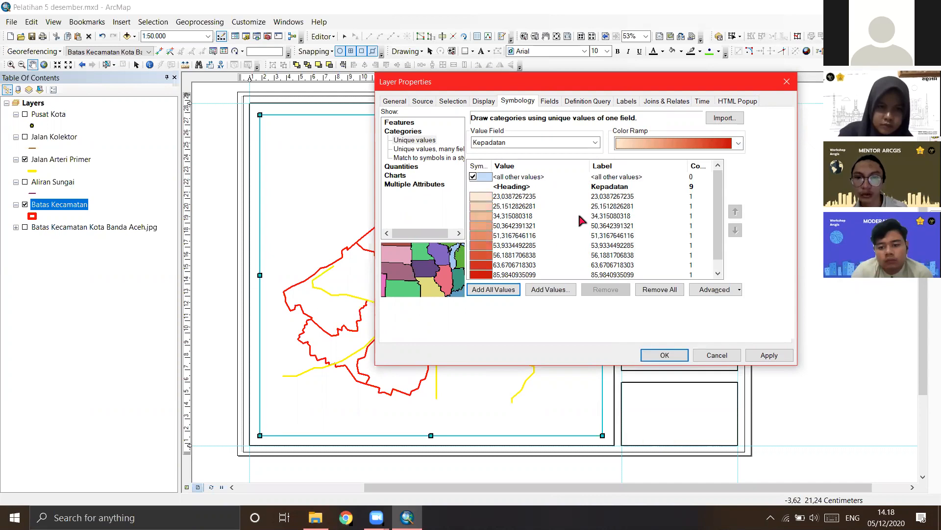
scroll(526, 254, down, 1)
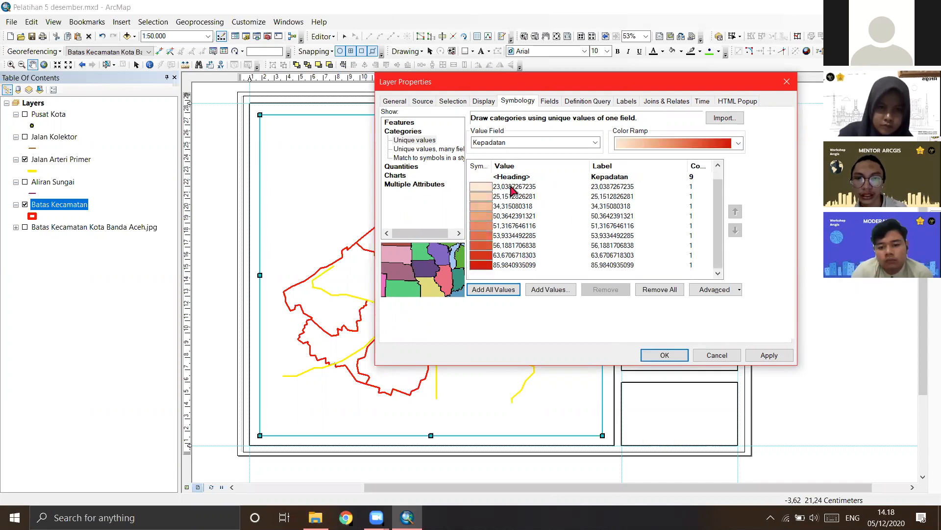
scroll(501, 240, up, 1)
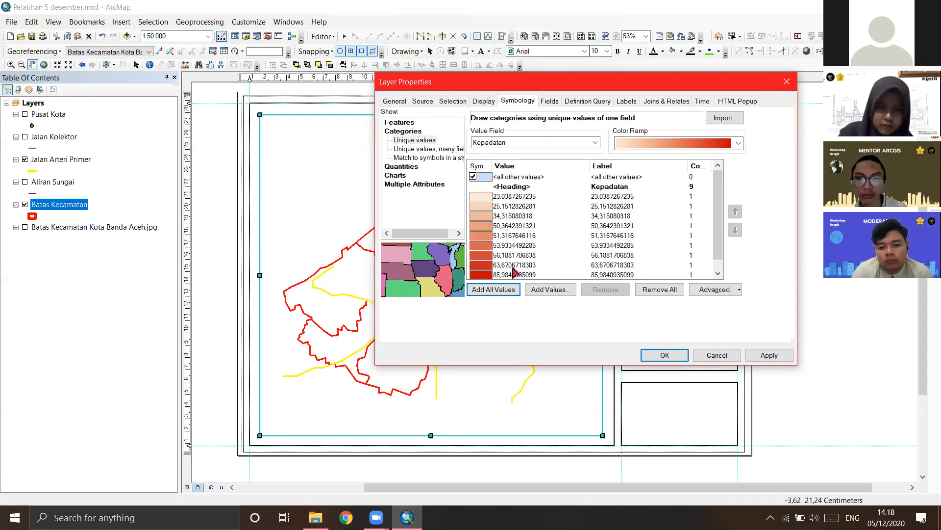
scroll(513, 273, down, 1)
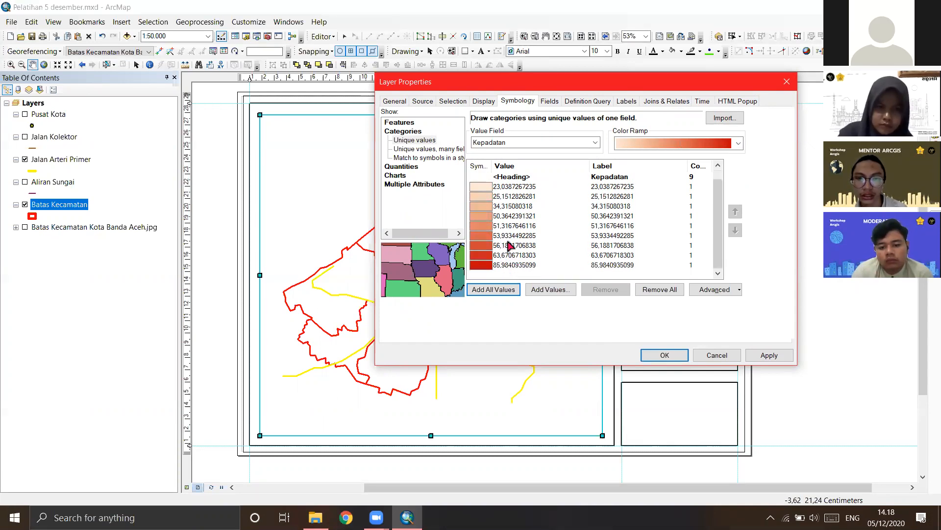
scroll(516, 233, up, 1)
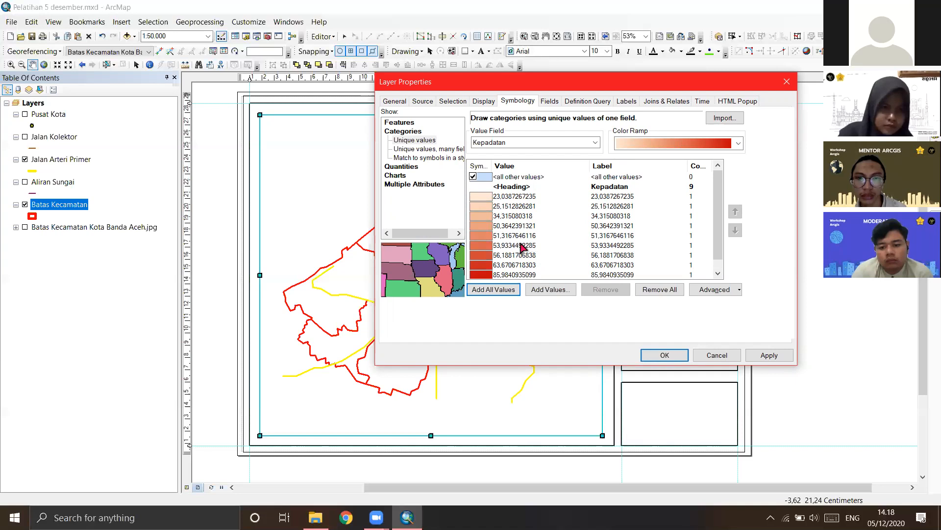
click(509, 190)
click(519, 198)
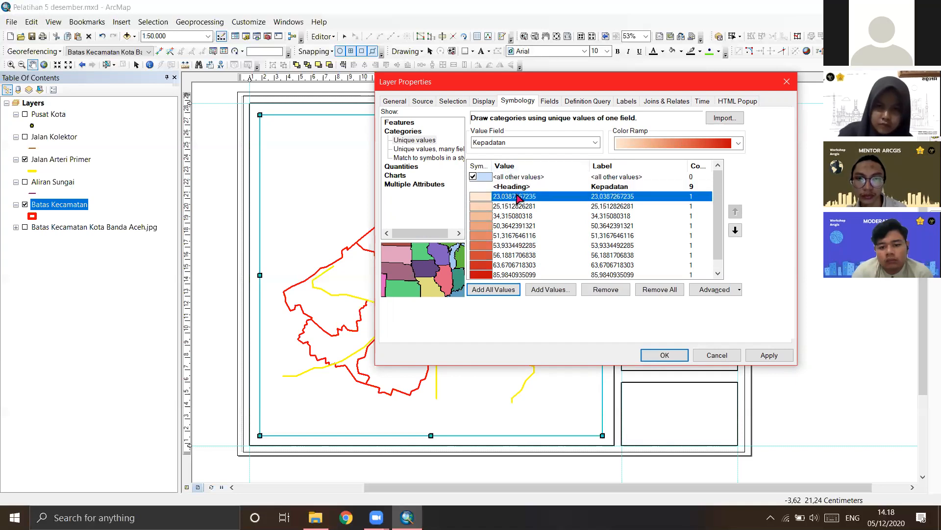
click(739, 143)
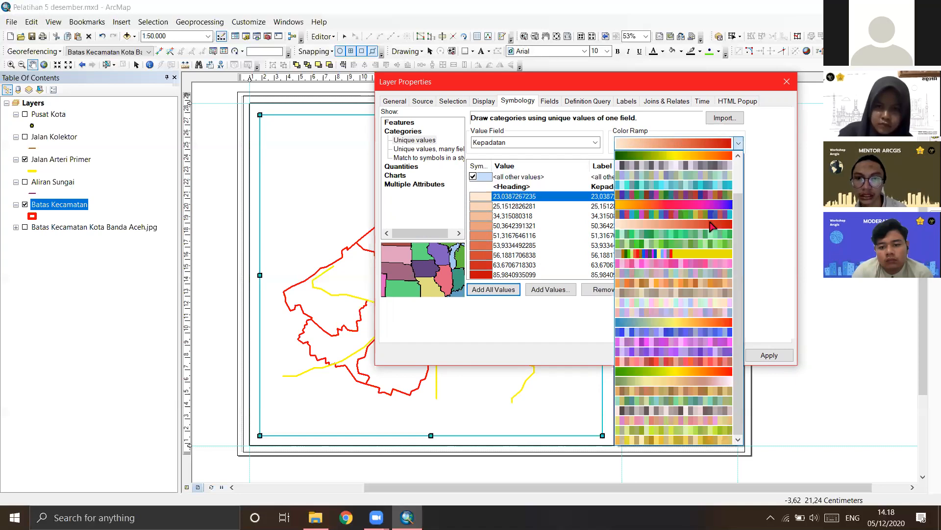
click(728, 143)
click(739, 144)
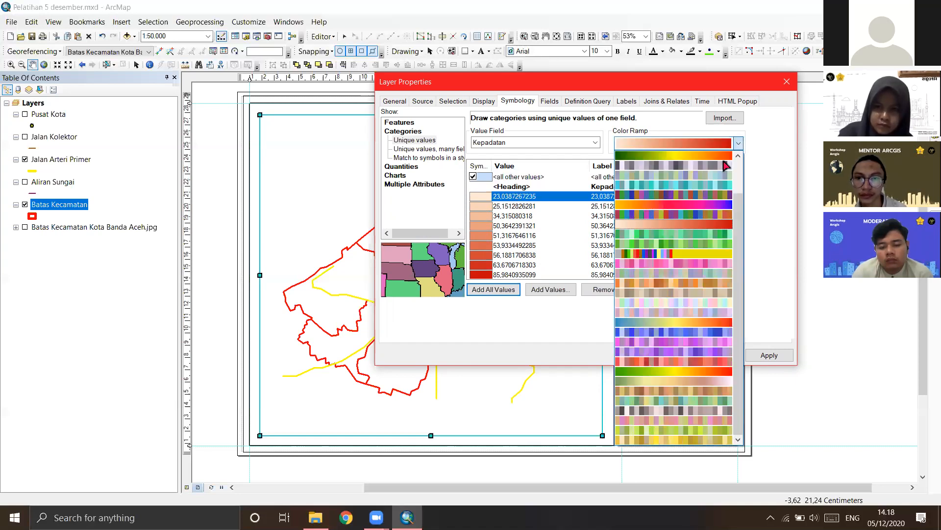
click(740, 143)
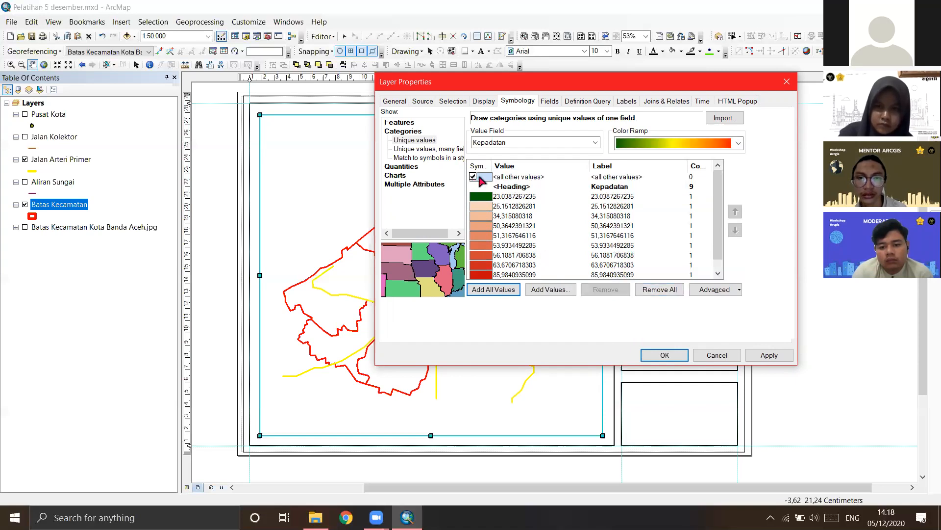
Step: Exclude all other values from the symbology and apply the light-orange to dark-red ramp to the Kepadatan classes
click(692, 147)
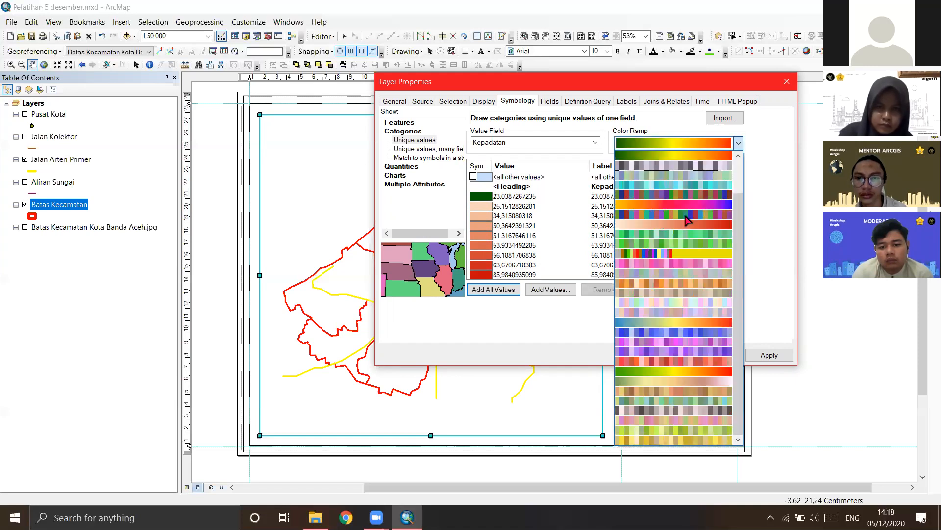
click(687, 224)
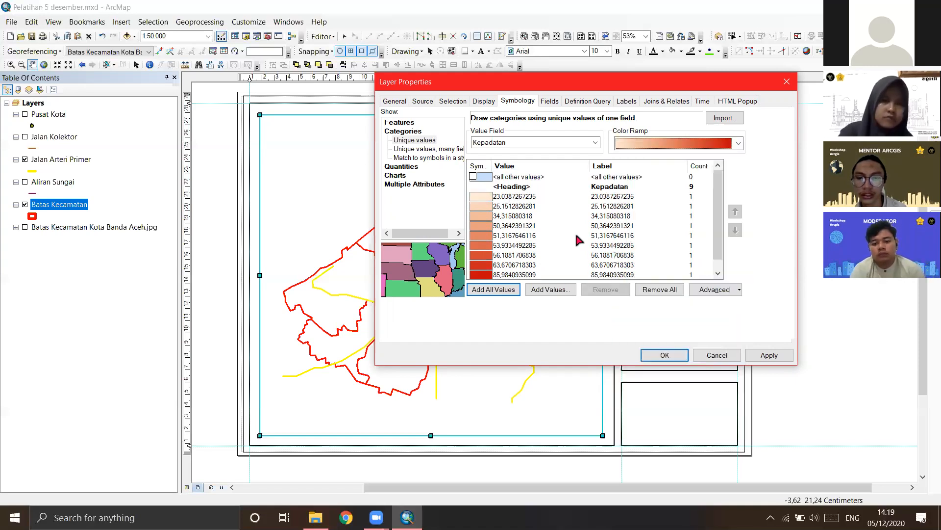
click(773, 355)
click(665, 355)
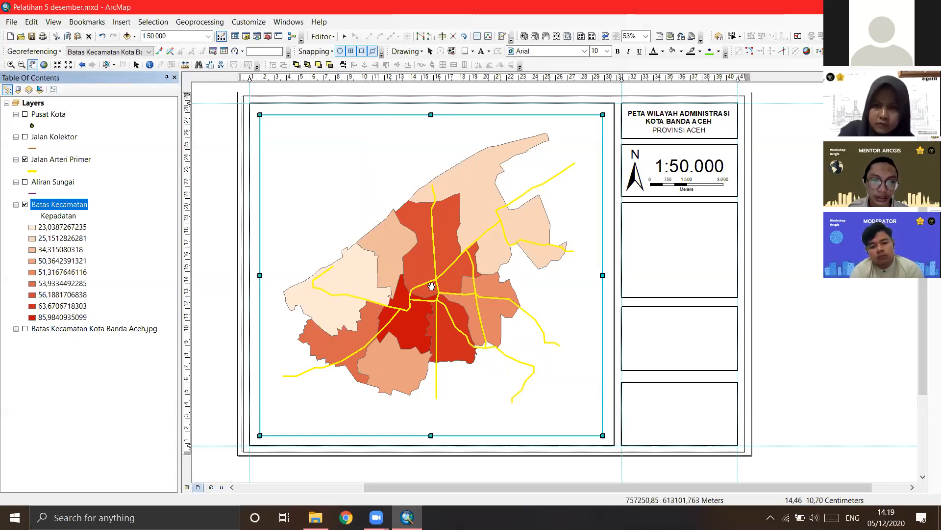
Step: Set Nama_Kecam as the label field of the Batas Kecamatan layer
drag(400, 323, 458, 310)
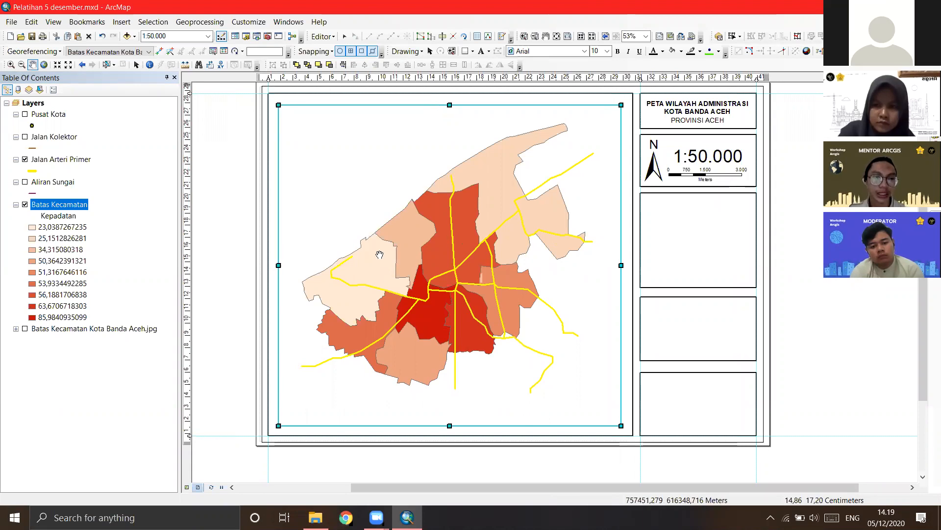
right_click(64, 206)
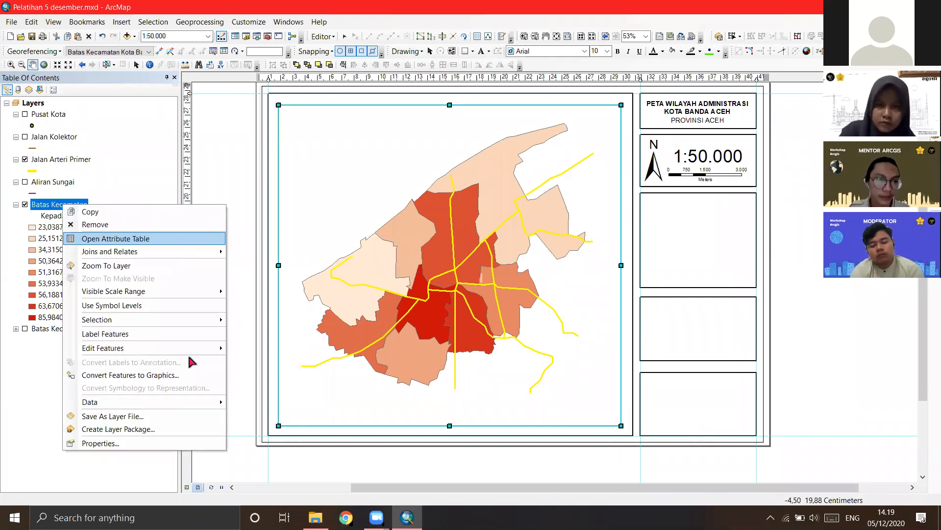
click(127, 444)
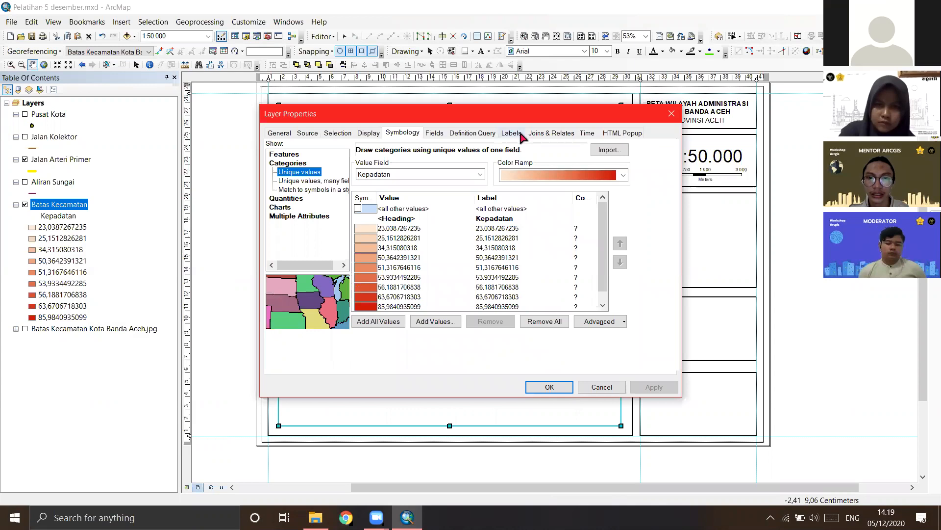
click(520, 135)
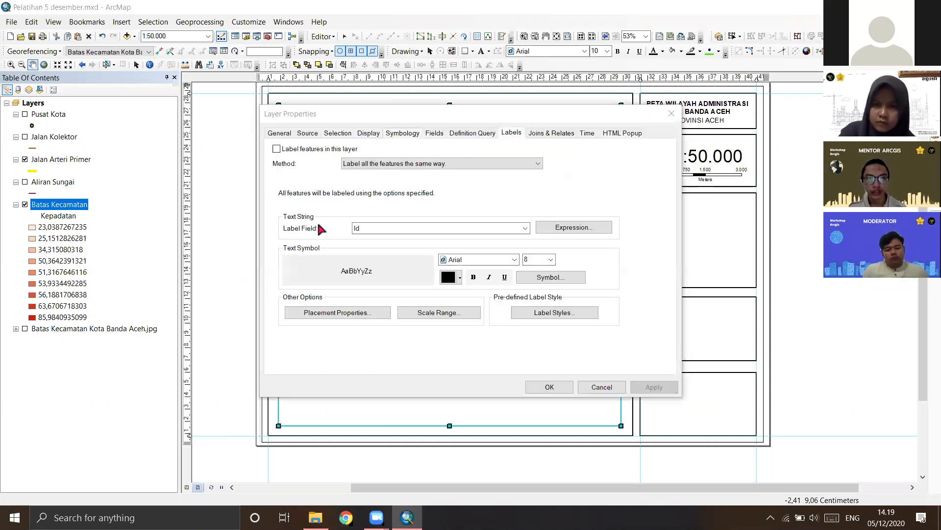
click(521, 228)
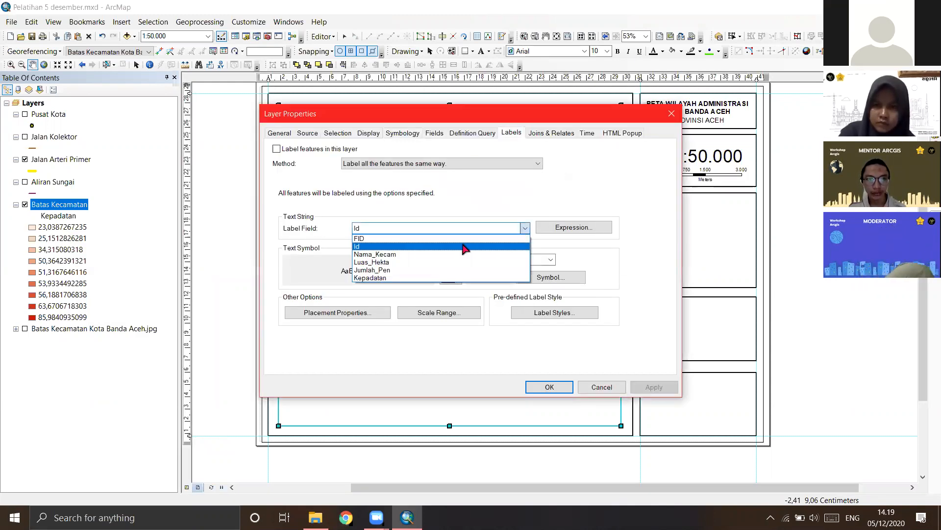
click(438, 255)
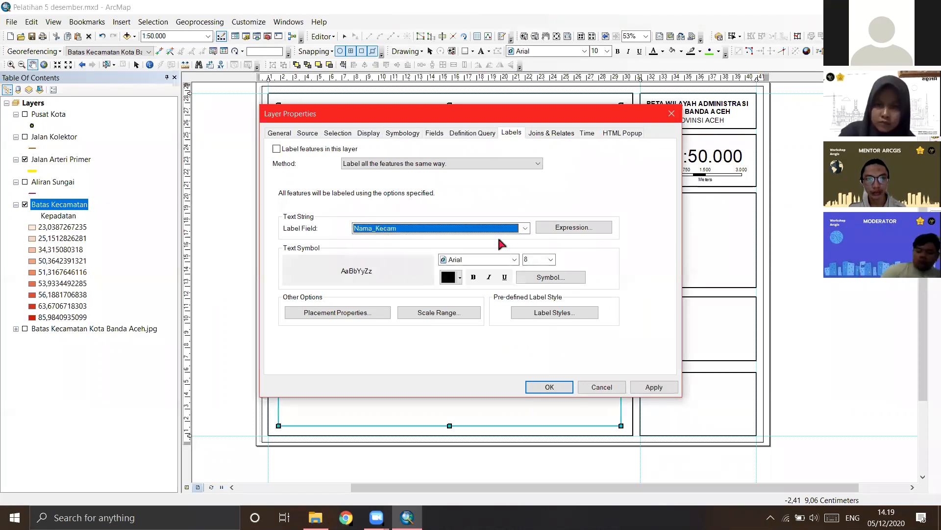
Step: Format the district labels as bold Arial, size 10, and apply the label settings
click(551, 259)
click(538, 285)
click(474, 277)
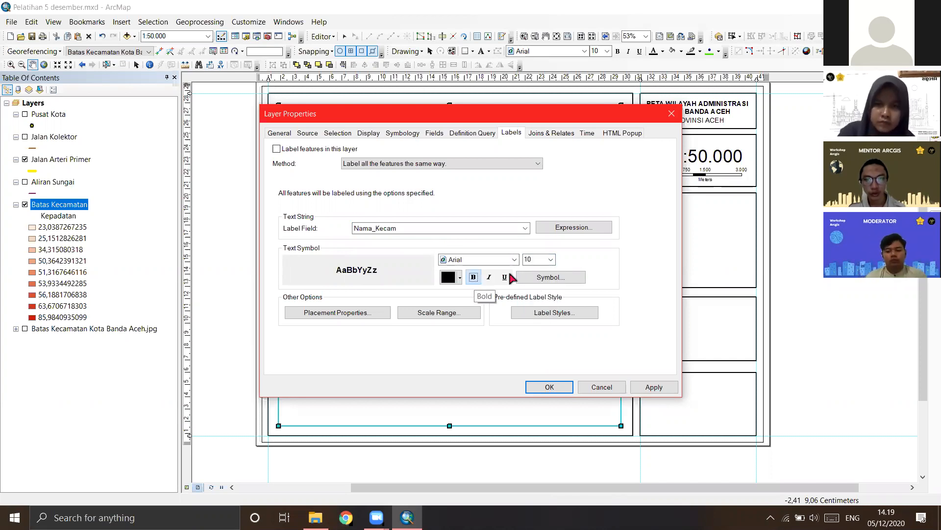
click(650, 385)
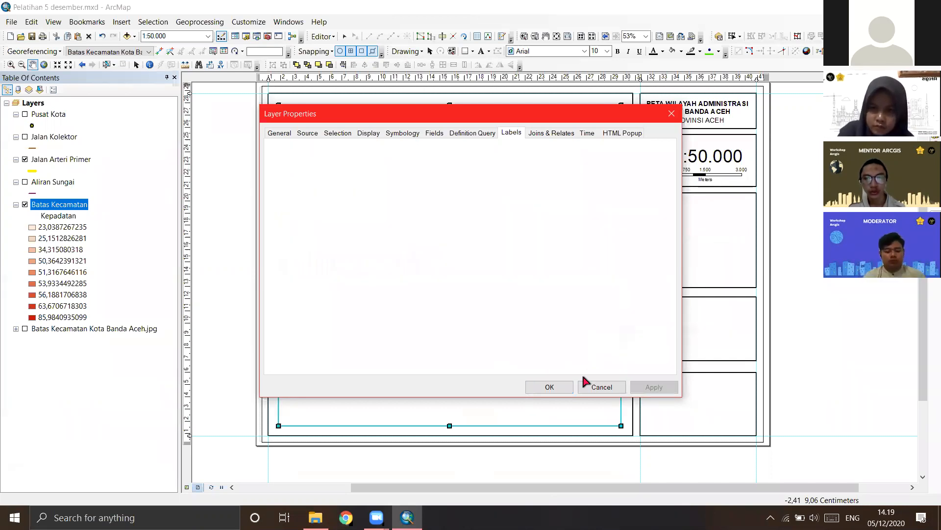
click(564, 386)
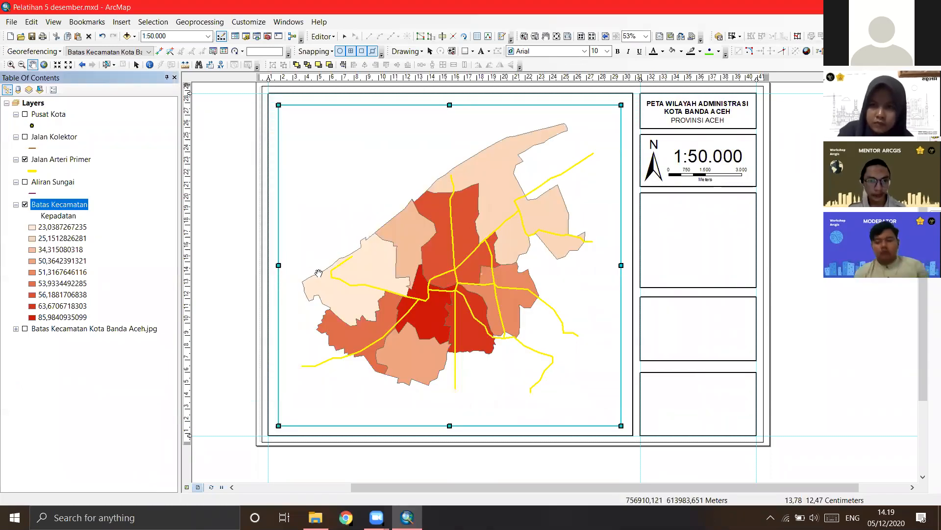
Step: Turn on feature labeling for the Batas Kecamatan layer using the Nama_Kecam field
right_click(65, 206)
click(130, 447)
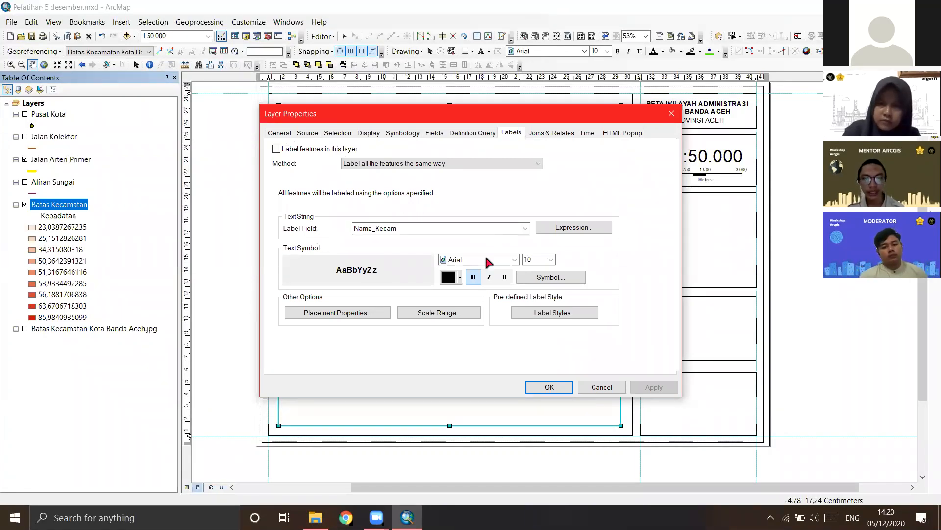
click(478, 230)
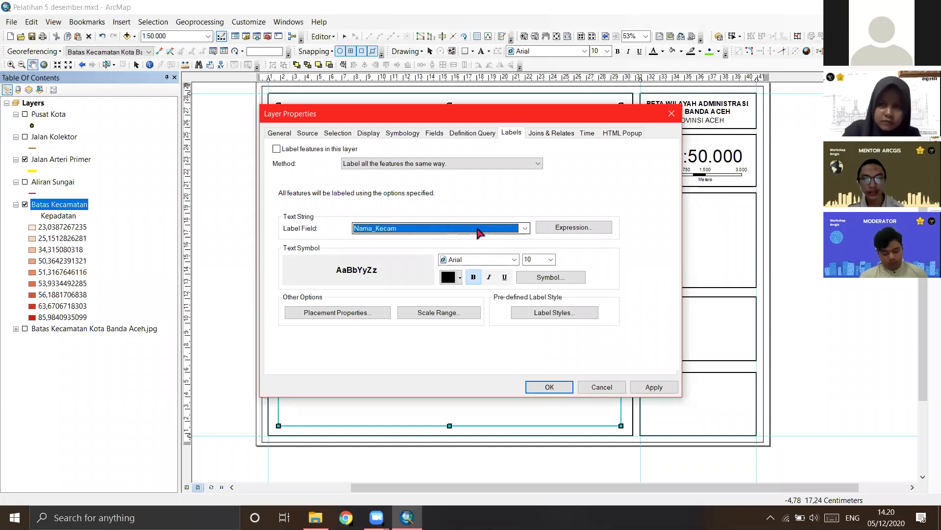
click(279, 150)
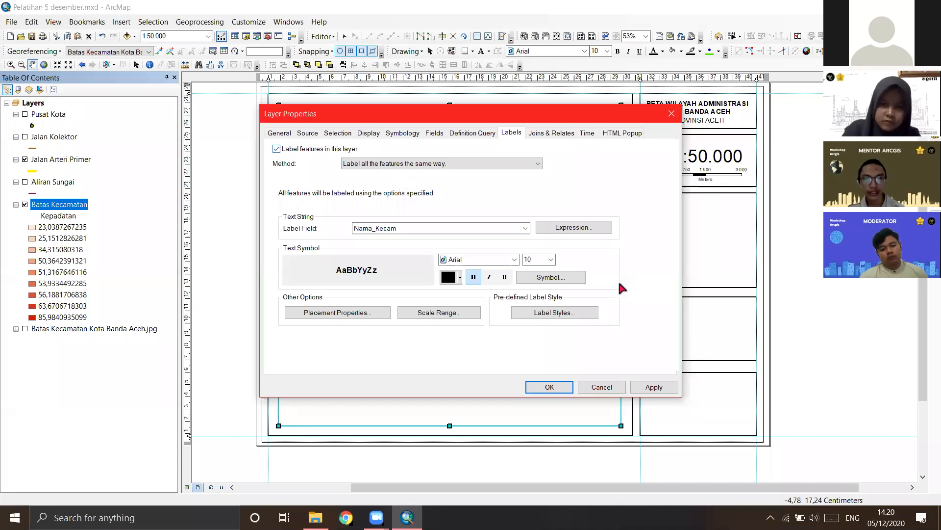
click(656, 387)
click(550, 387)
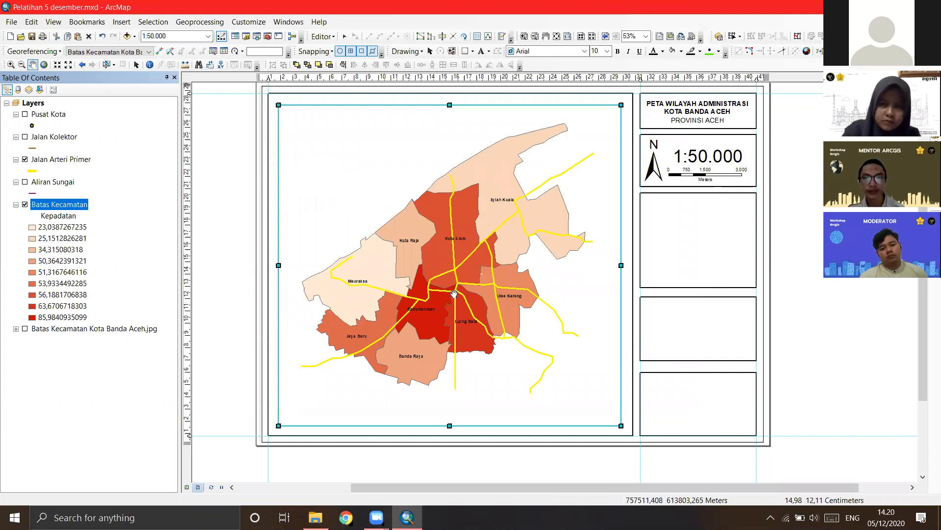
Step: Reclassify the Batas Kecamatan symbology by the Nama_Kecam field and add all district names as unique values
scroll(467, 277, up, 1)
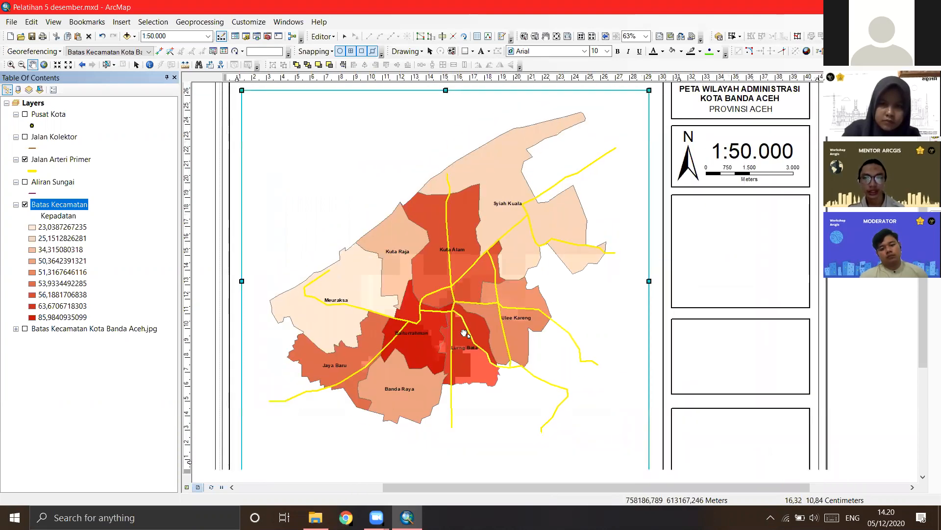
mouse_move(468, 323)
mouse_down()
mouse_move(479, 269)
mouse_move(496, 281)
mouse_move(473, 325)
mouse_up()
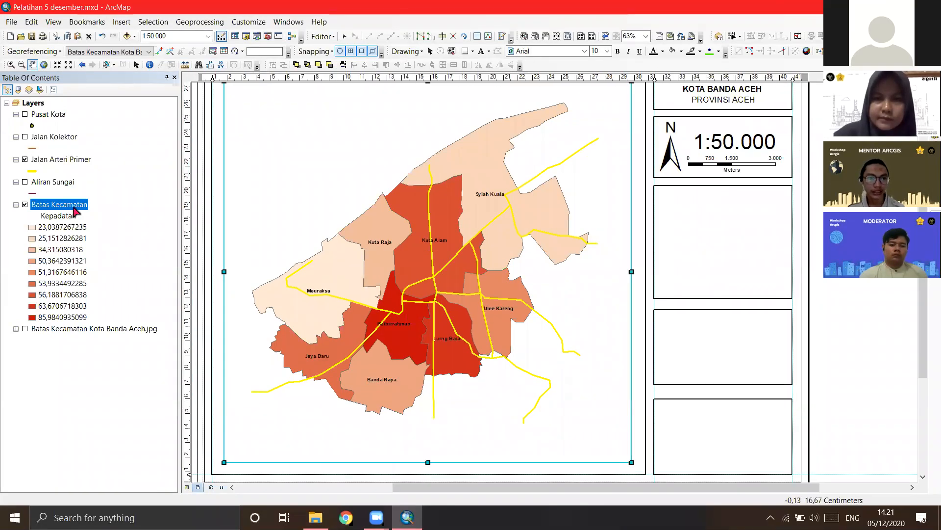
right_click(74, 206)
click(123, 445)
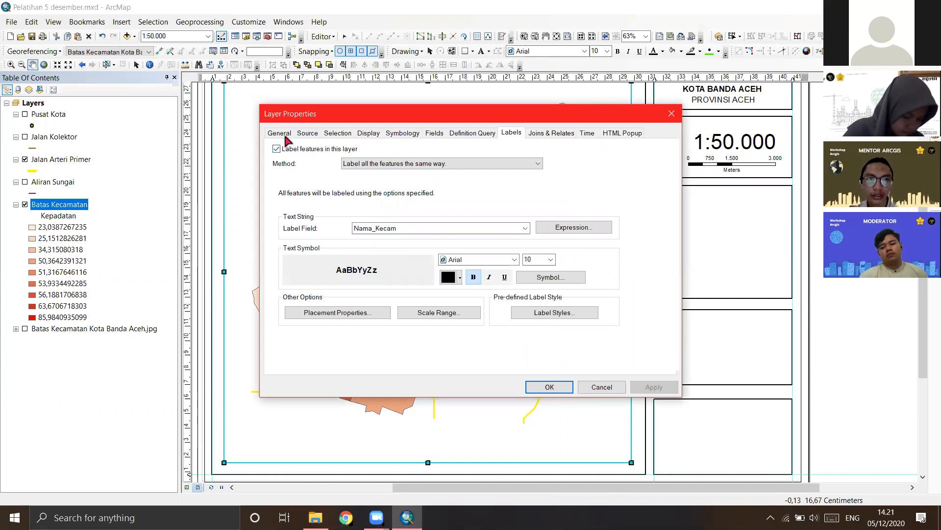
click(401, 133)
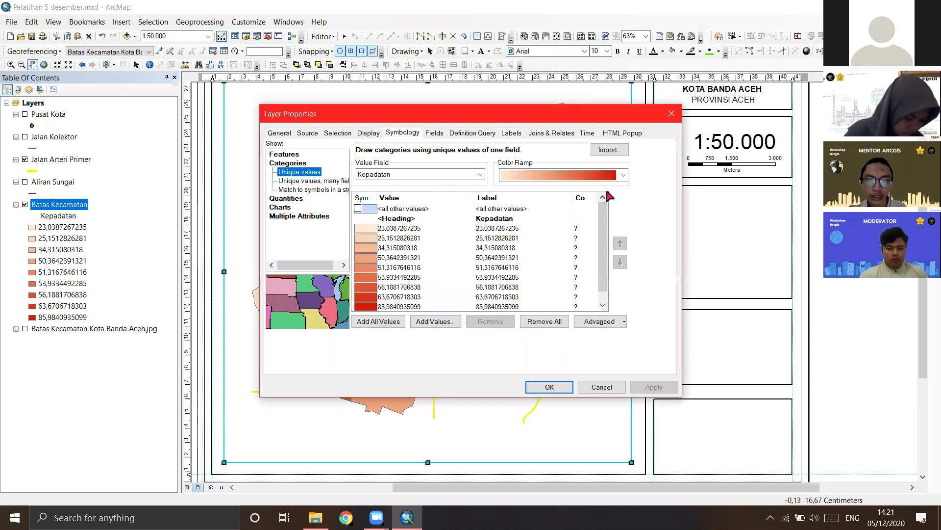
click(480, 175)
click(392, 197)
click(397, 320)
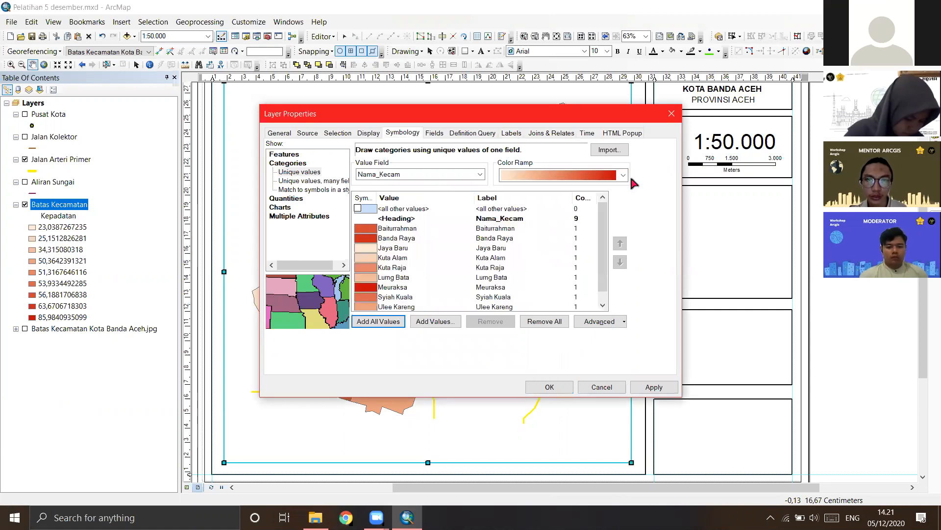
Step: Apply a multicolored ramp to the Nama_Kecam categories so each district gets a distinct color
click(623, 176)
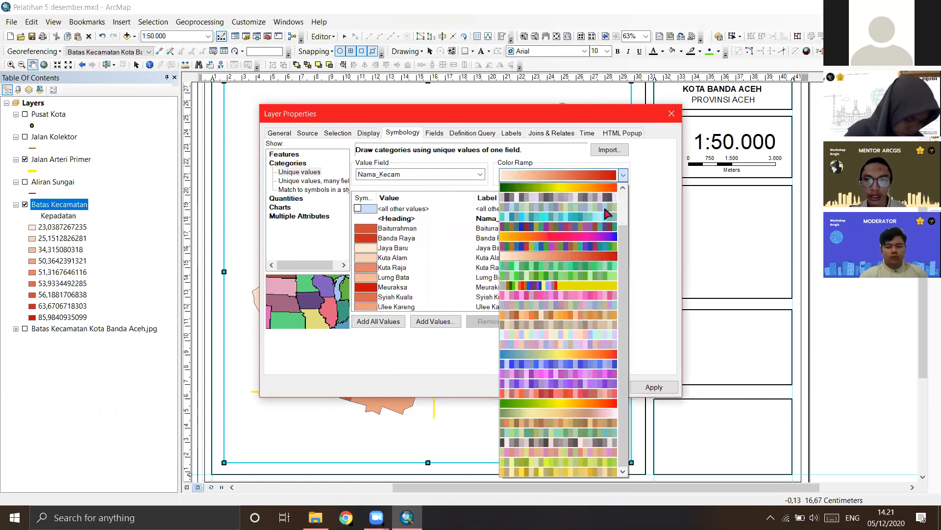
click(588, 284)
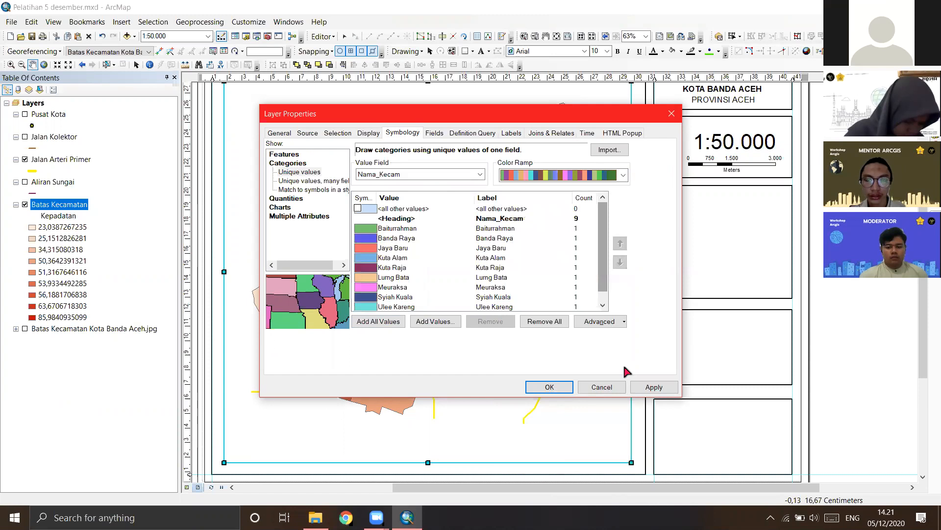
click(652, 387)
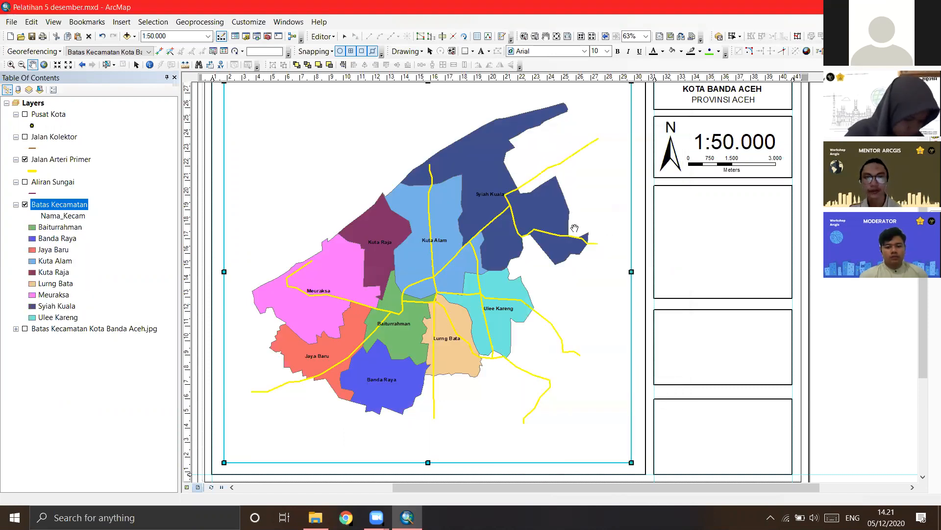
Step: Start inserting a legend into the map layout
drag(693, 211, 532, 174)
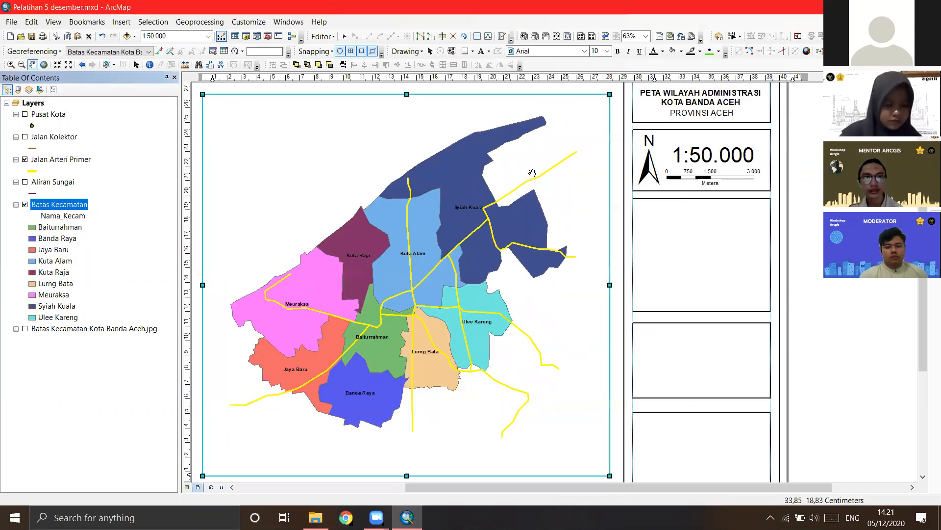
click(122, 22)
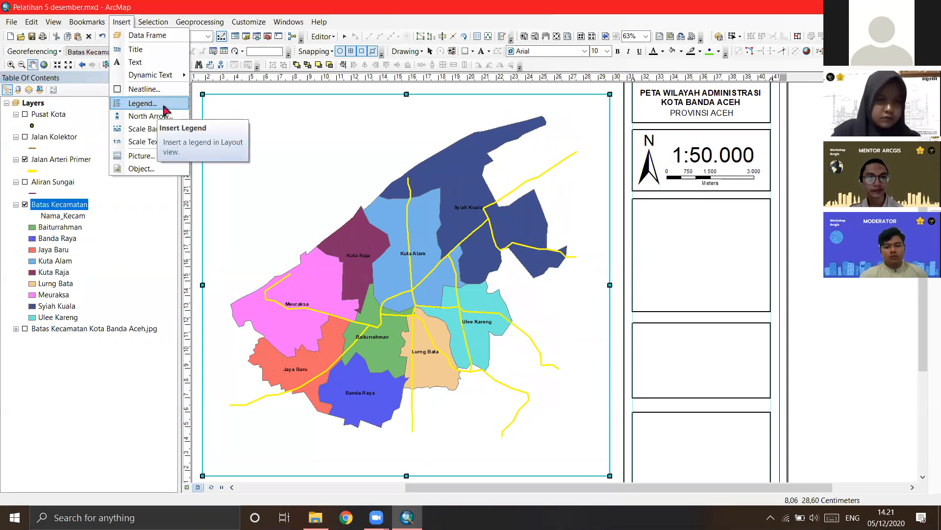
click(349, 148)
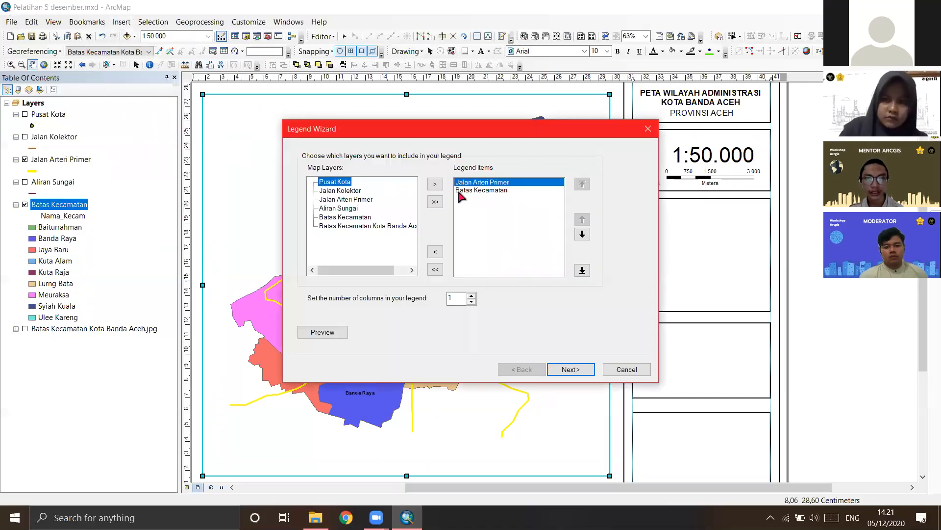
Step: Try adding and removing Aliran Sungai as a legend item, and add all map layers to the legend items
click(472, 190)
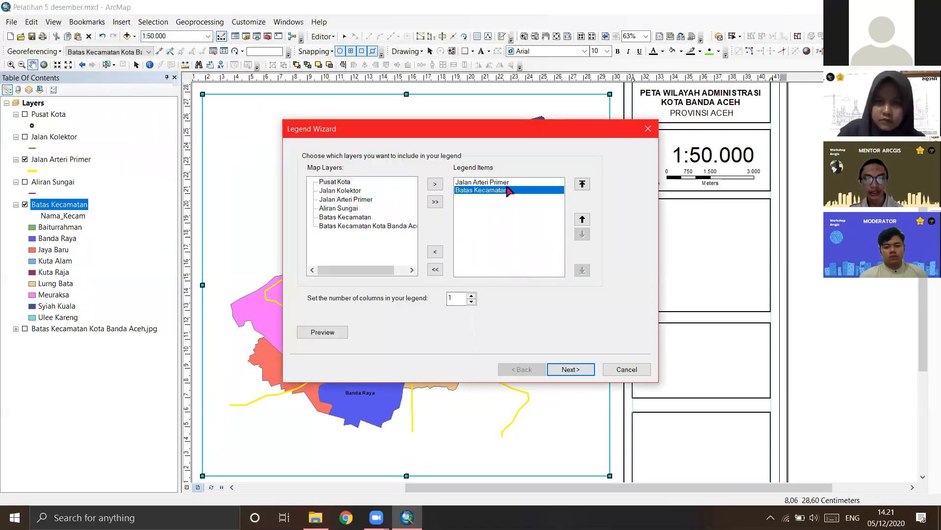
click(501, 184)
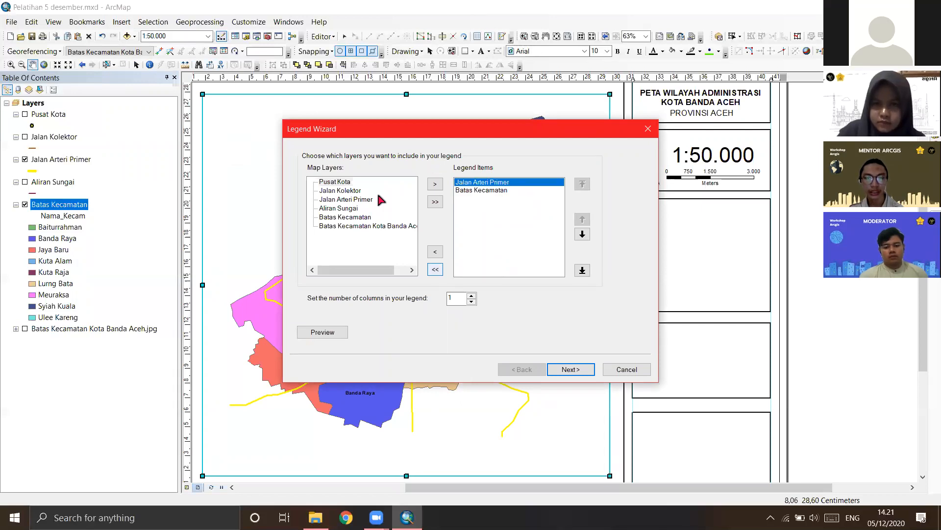
click(355, 200)
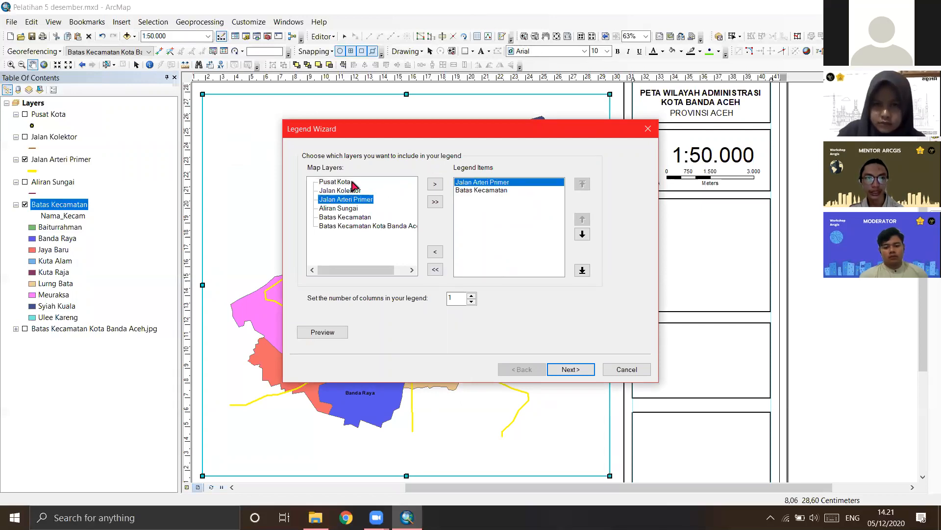
click(482, 185)
click(480, 190)
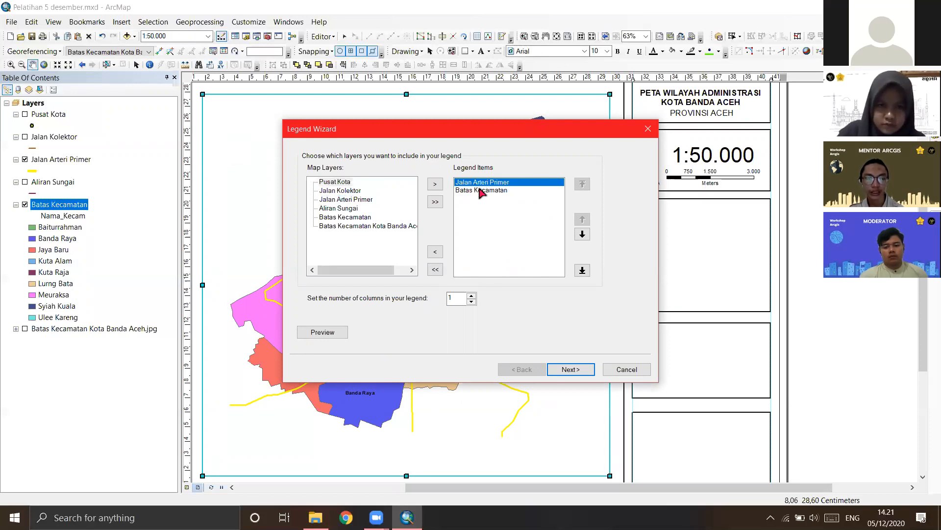
click(351, 217)
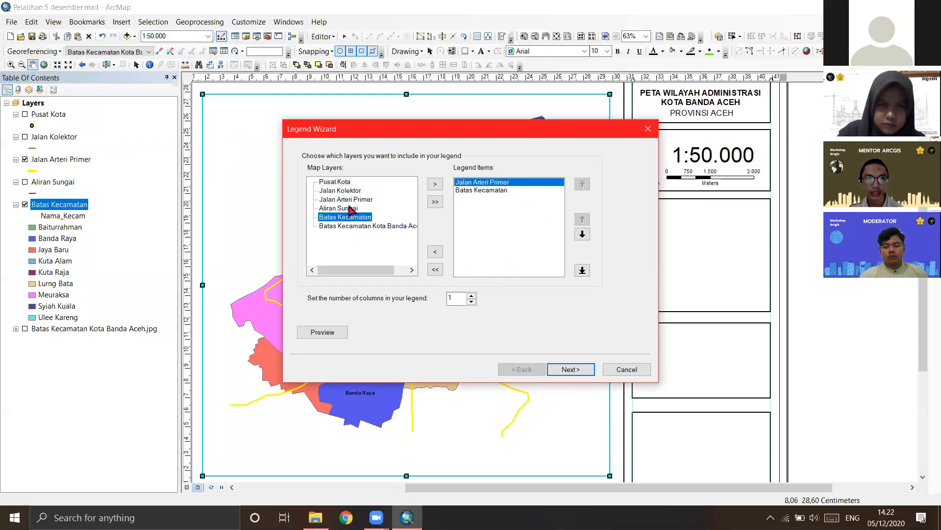
click(436, 184)
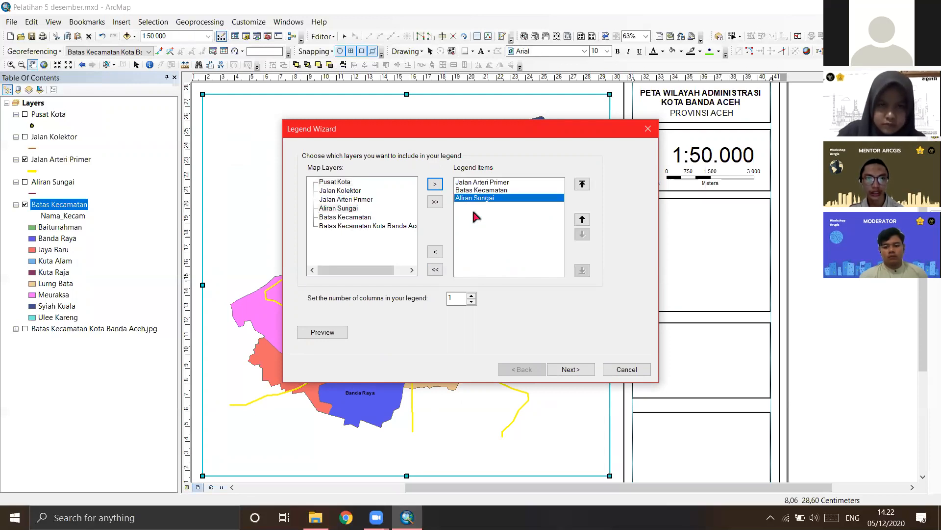
click(435, 252)
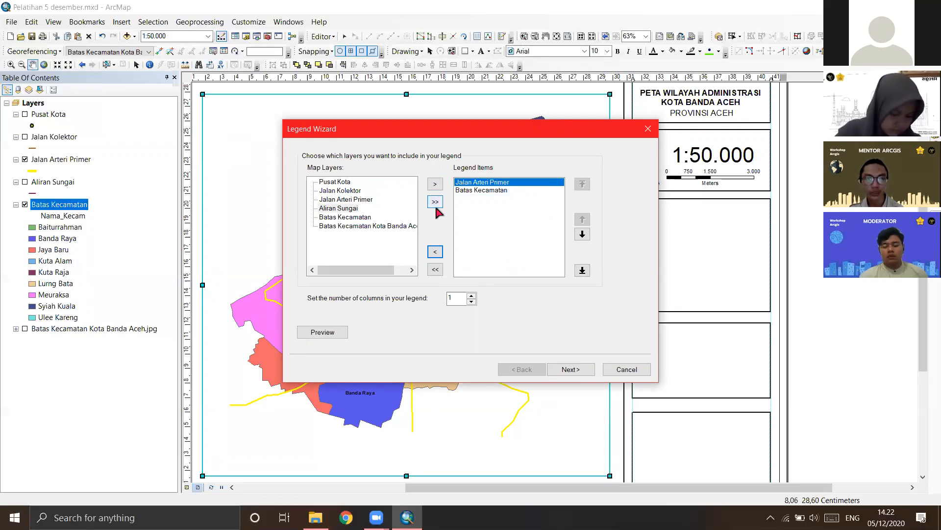
click(435, 202)
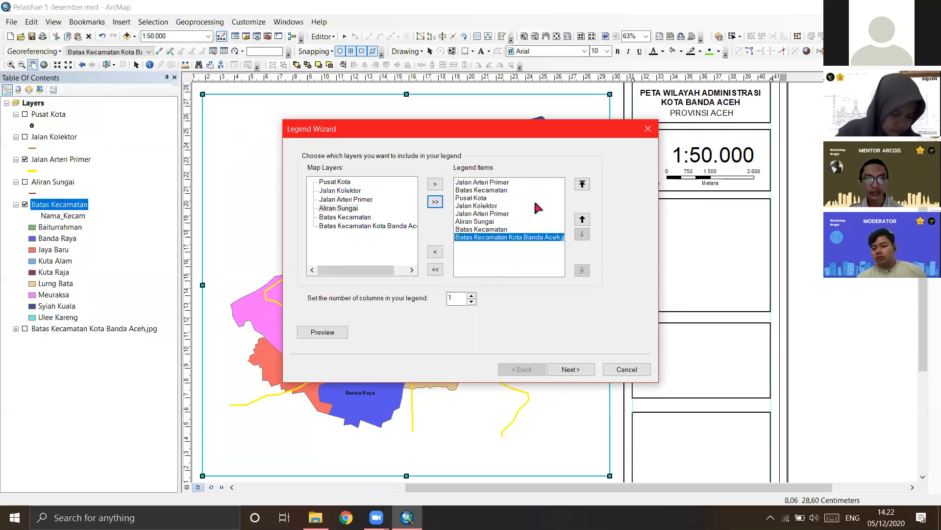
Step: Clear all legend items and add only Jalan Arteri Primer and Batas Kecamatan
click(435, 270)
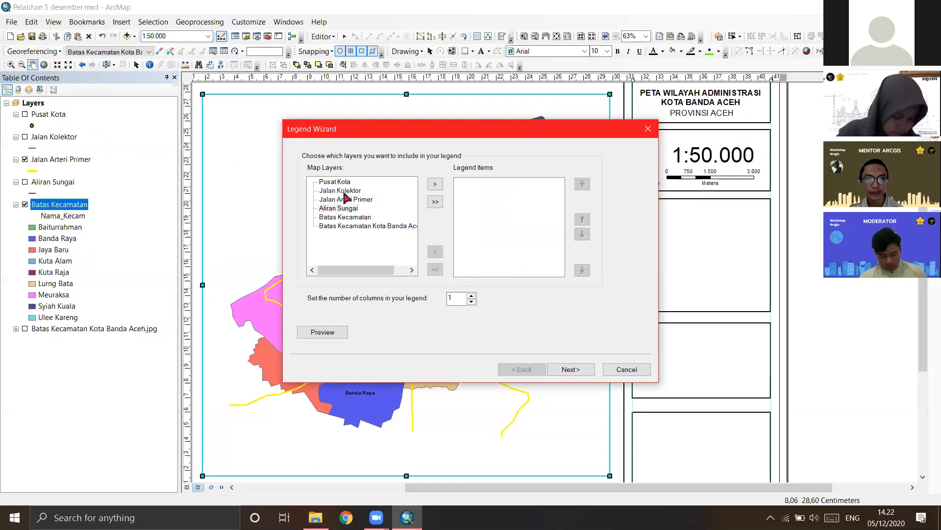
click(362, 198)
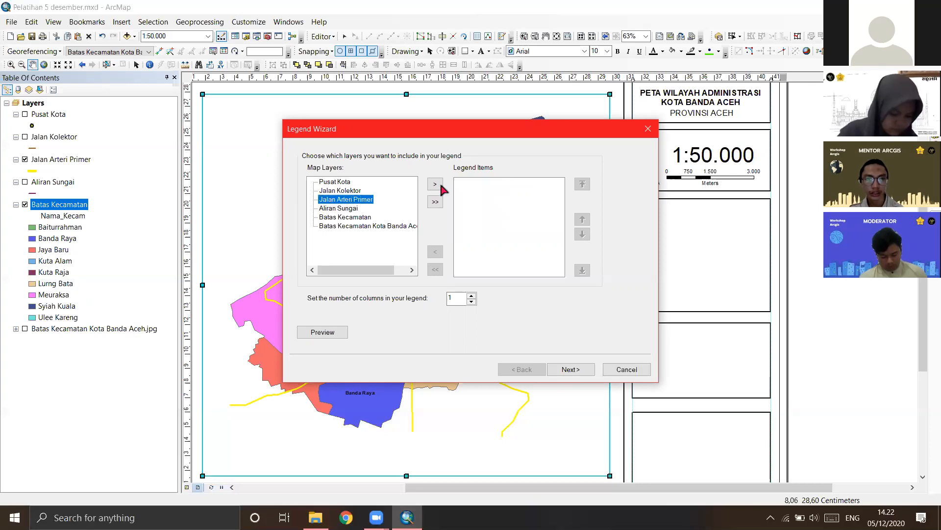
click(441, 185)
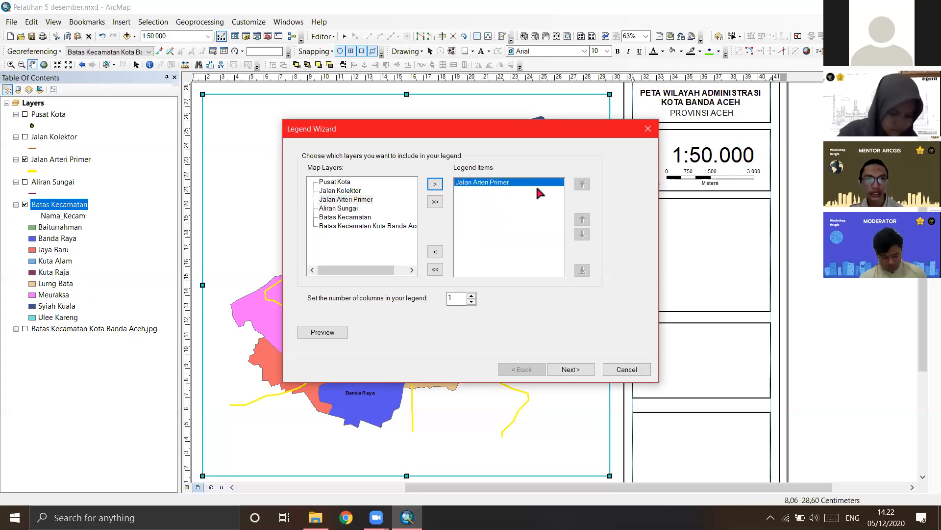
click(366, 218)
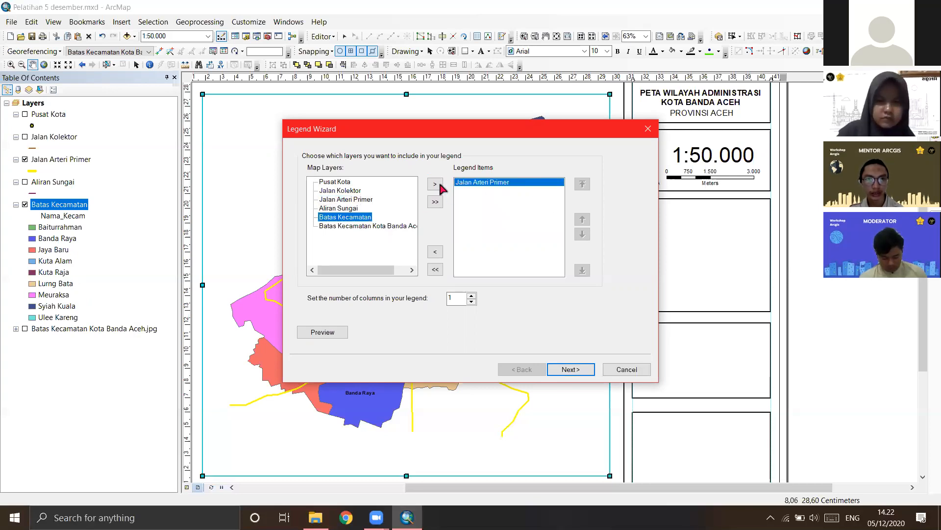
click(436, 184)
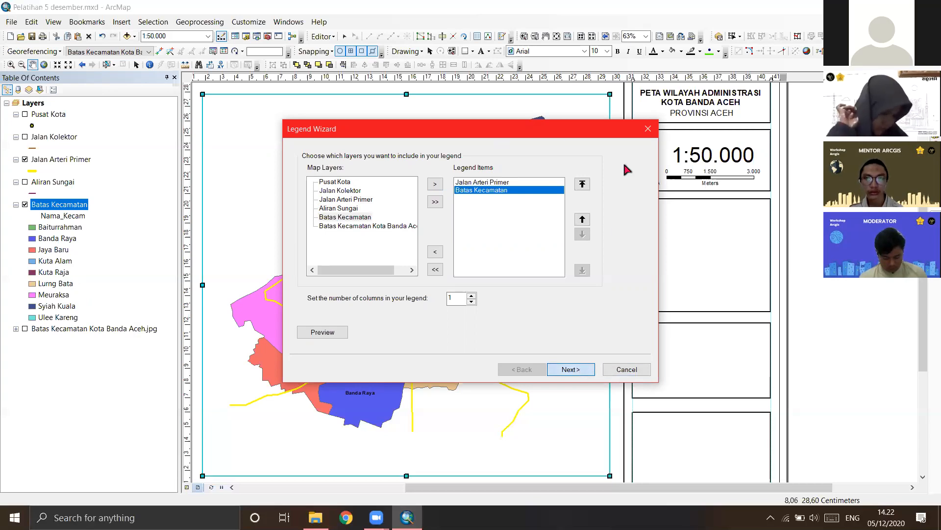
Step: Keep the default title, frame, patch and spacing settings and finish creating the legend
key(Return)
click(582, 370)
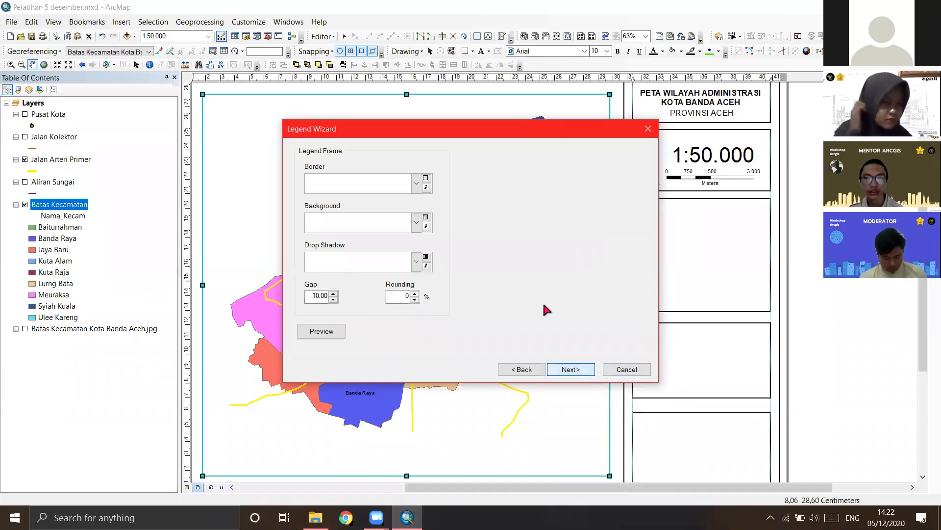
click(583, 369)
click(589, 370)
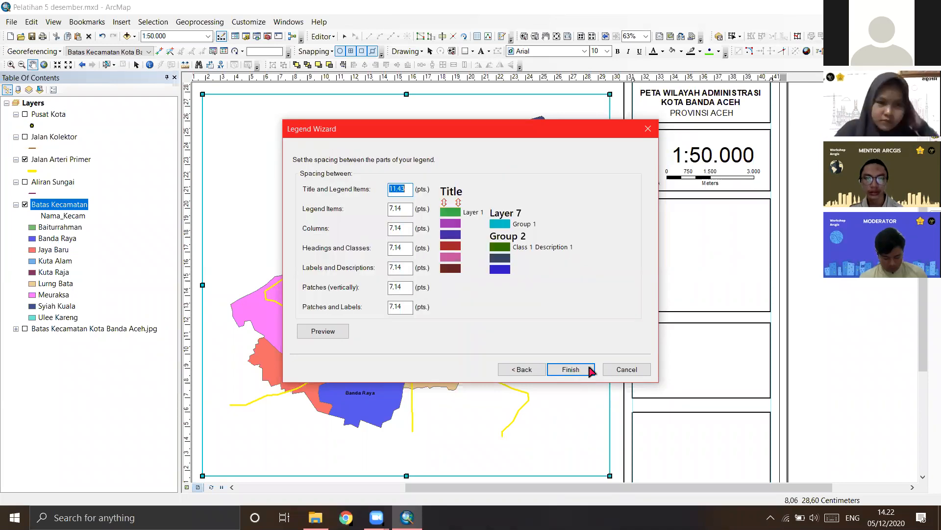
key(Return)
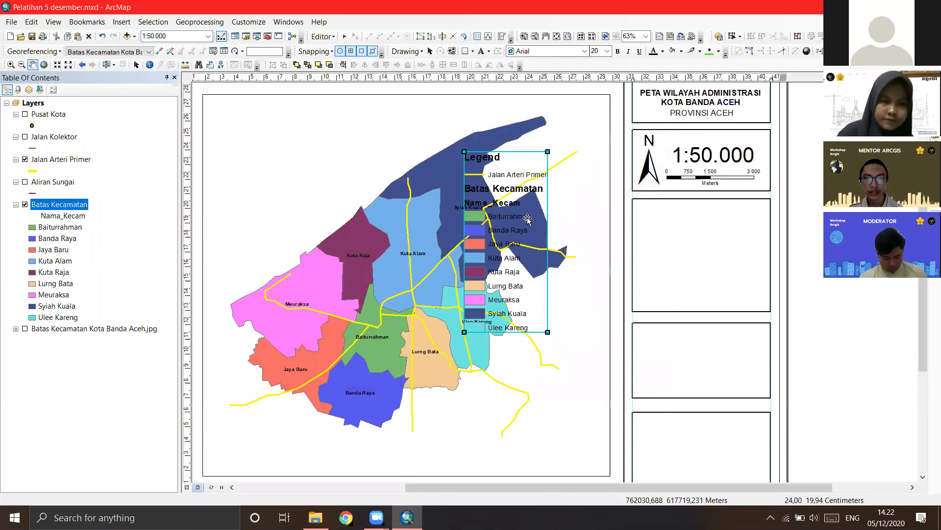
Step: Move the legend into the empty box below the scale bar and shrink it to fit inside
drag(536, 223, 705, 198)
drag(745, 145, 744, 143)
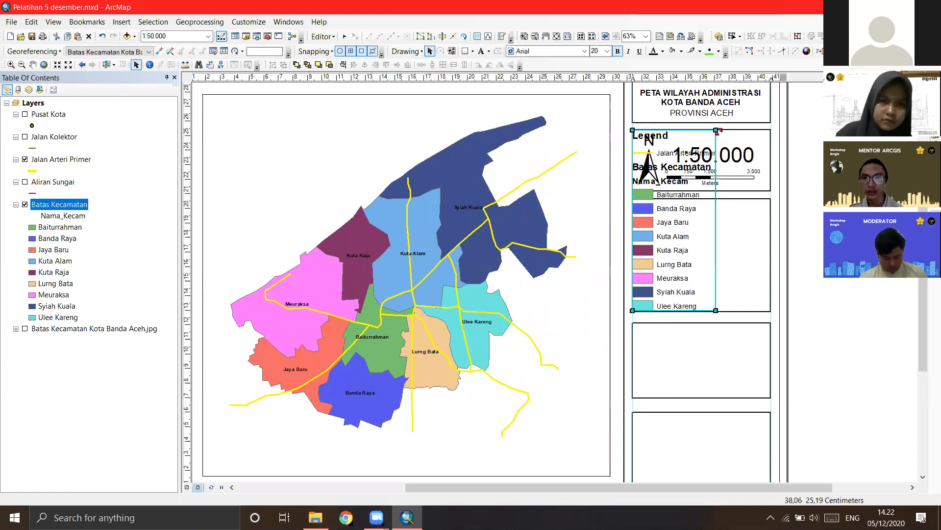
drag(680, 203, 684, 199)
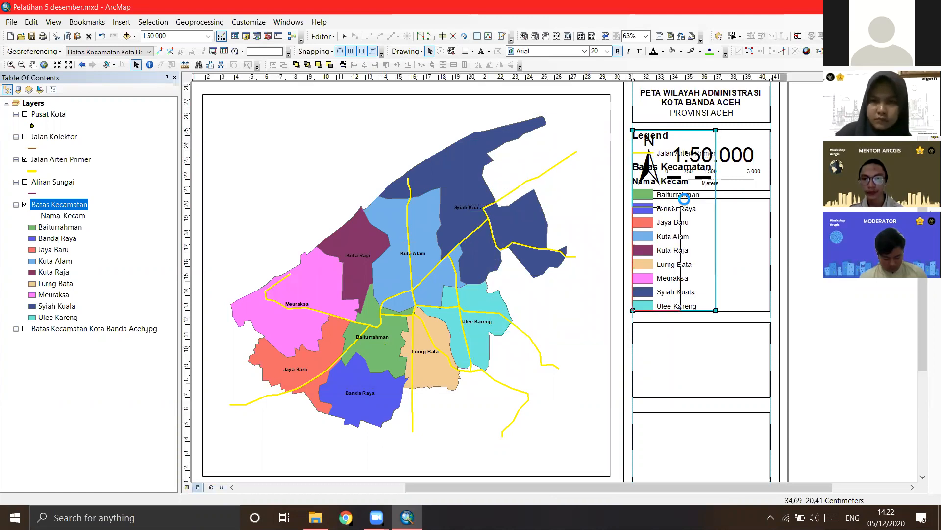
drag(673, 241, 693, 242)
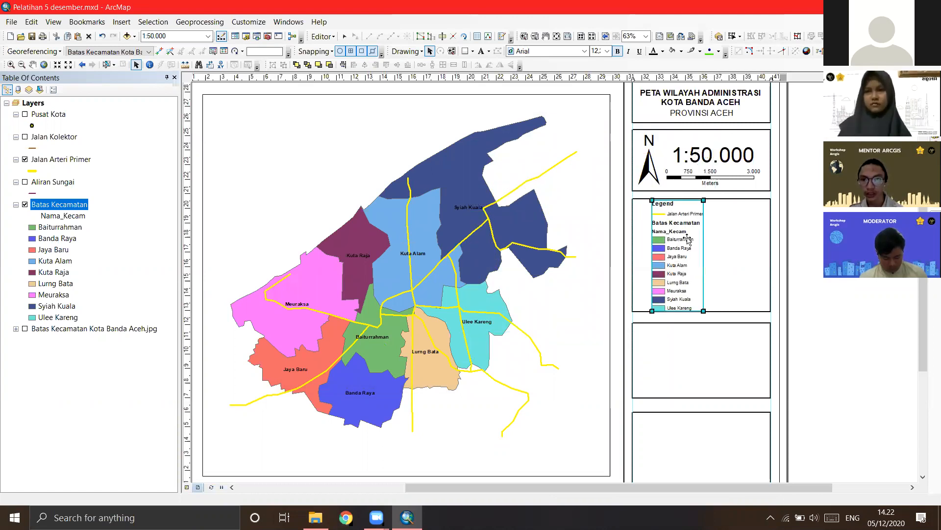
drag(704, 200, 699, 209)
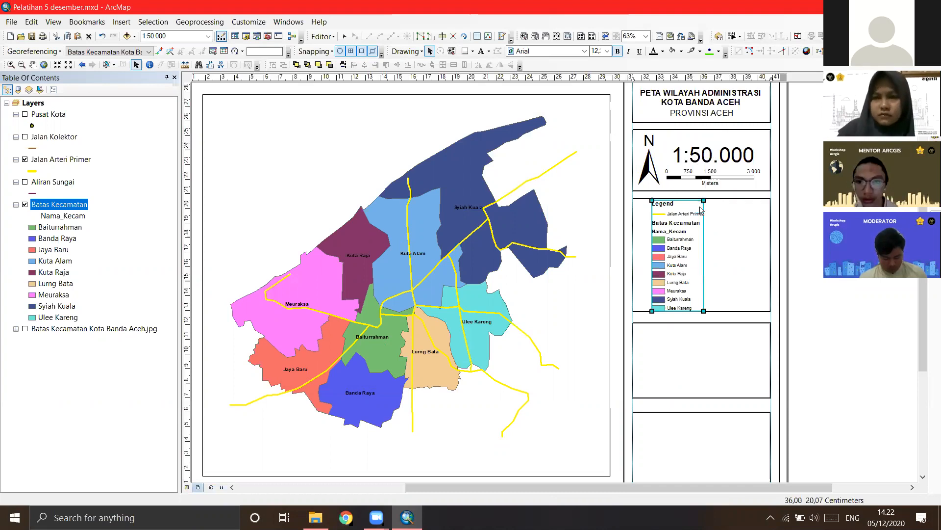
right_click(61, 204)
click(125, 445)
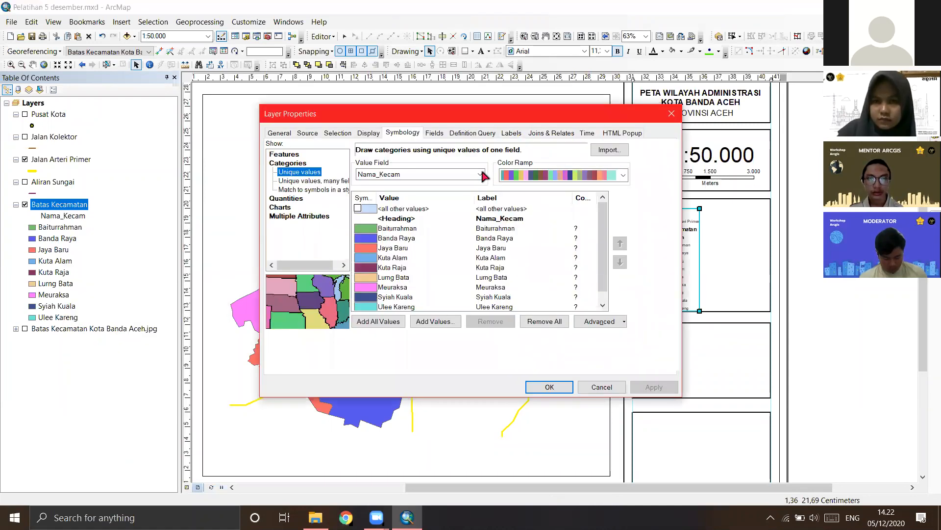
click(480, 175)
click(614, 385)
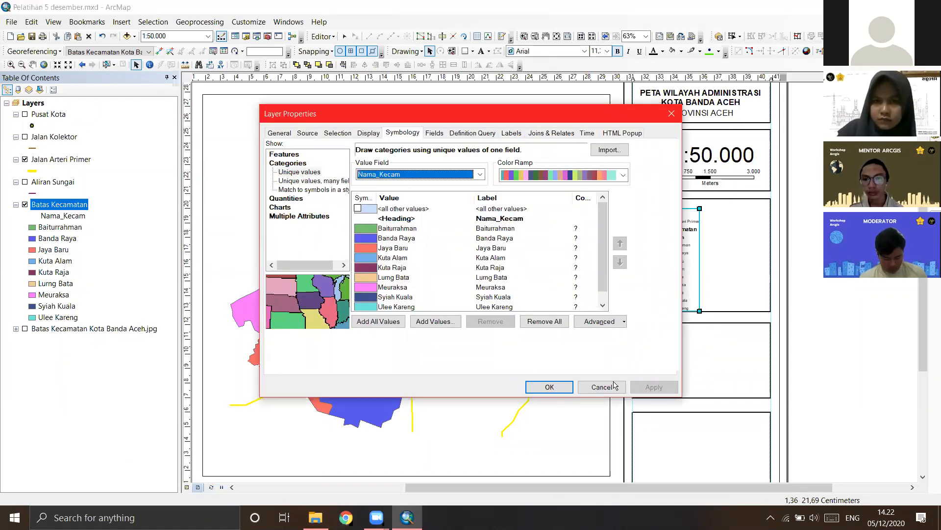
Step: Change the legend's title to "Legenda" in its properties
click(678, 223)
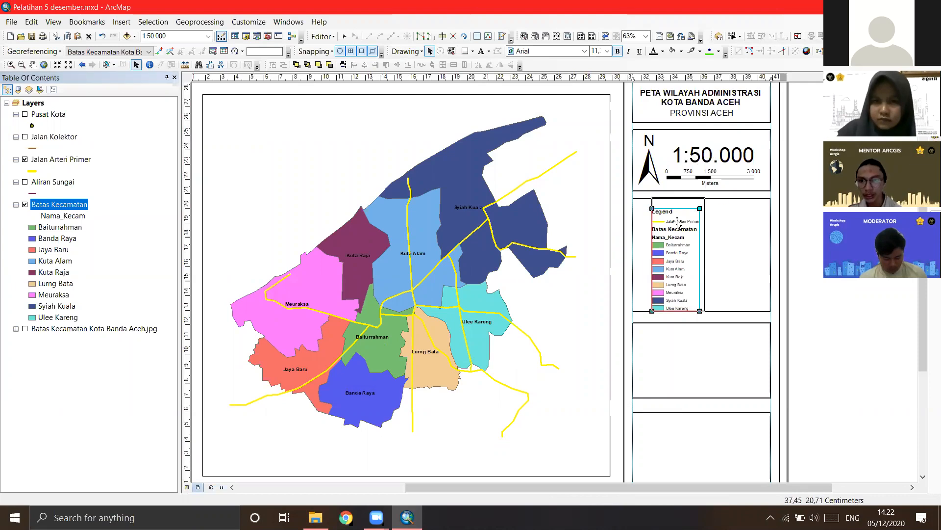
right_click(703, 284)
click(715, 417)
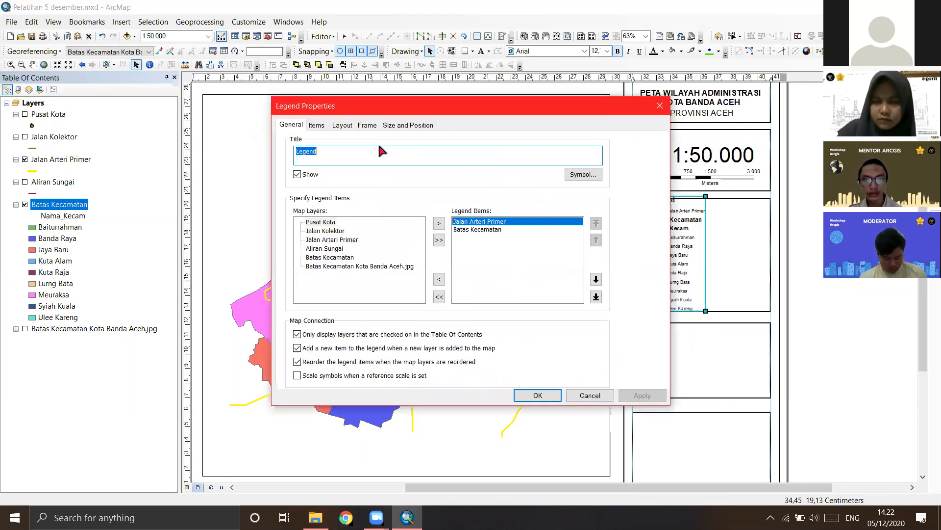
click(373, 150)
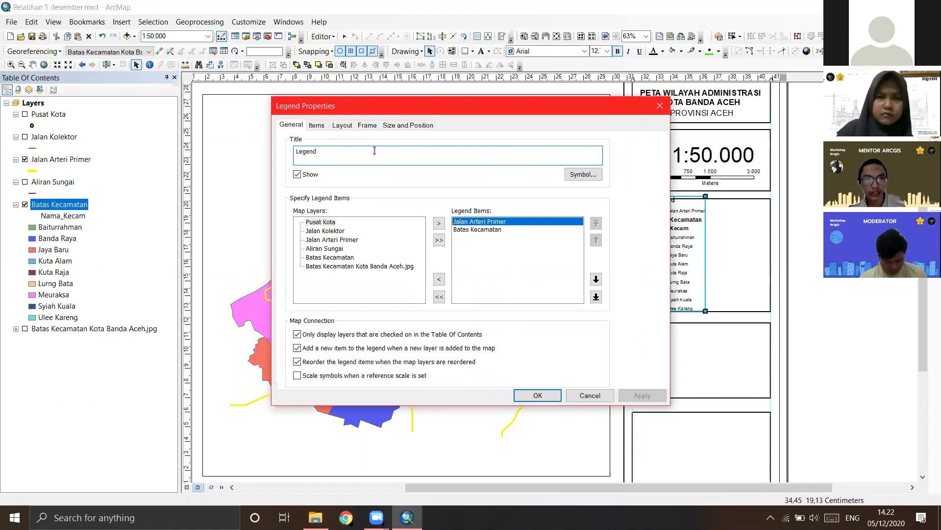
text(a)
click(540, 395)
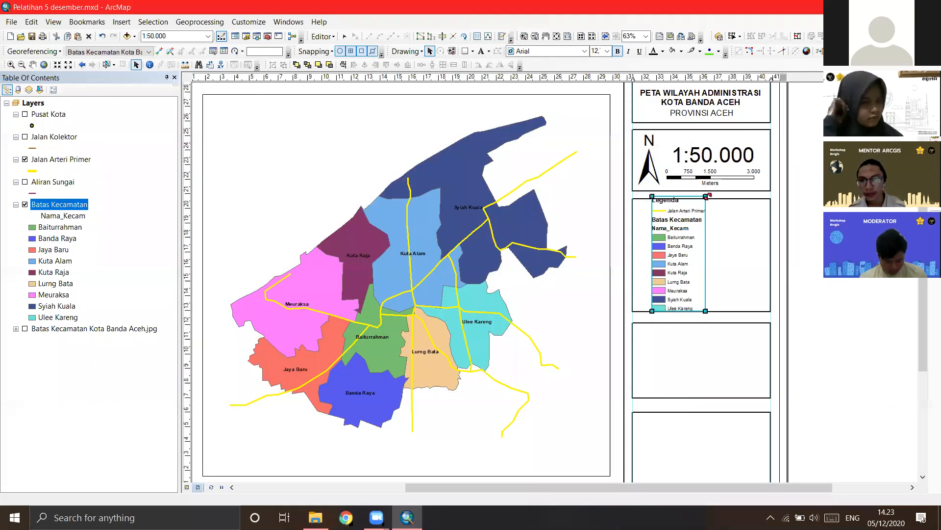
Step: Reposition the legend so it sits fully inside the box below the scale bar, and deselect it
drag(667, 241, 658, 221)
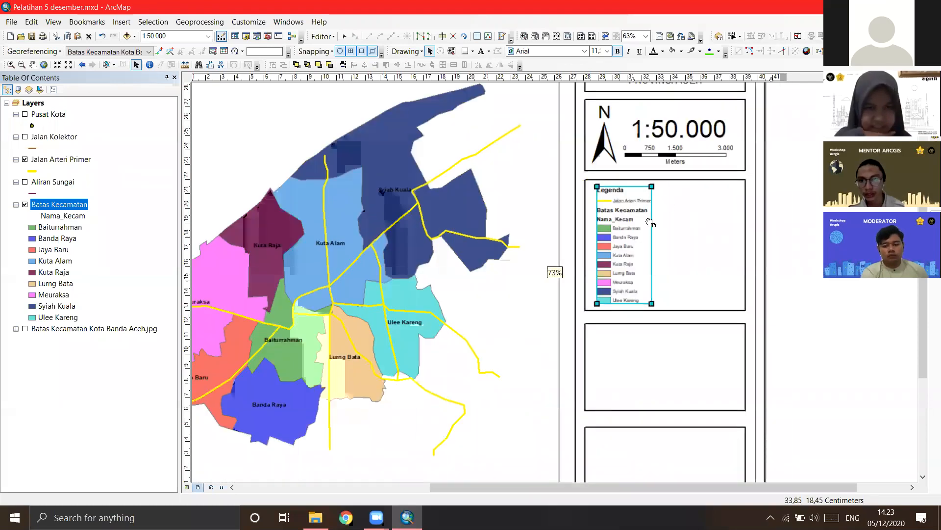
scroll(625, 278, down, 1)
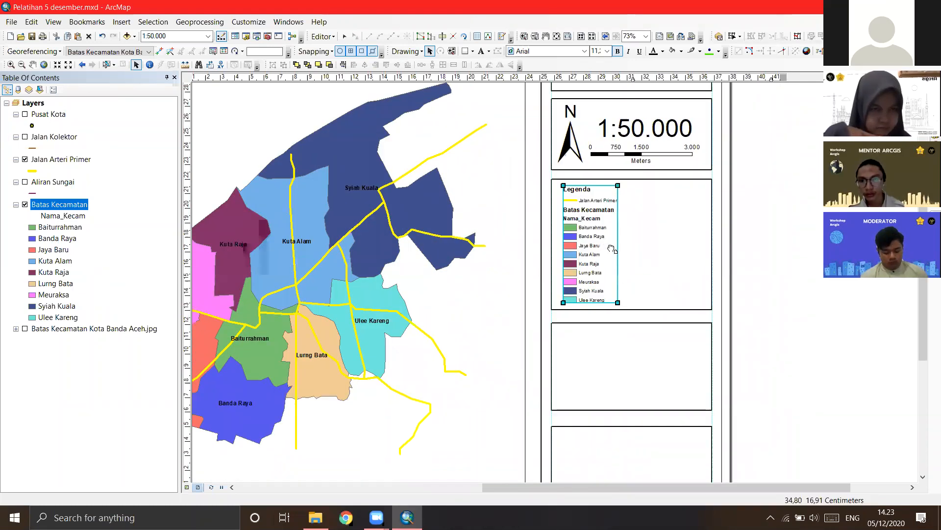
drag(734, 414, 696, 342)
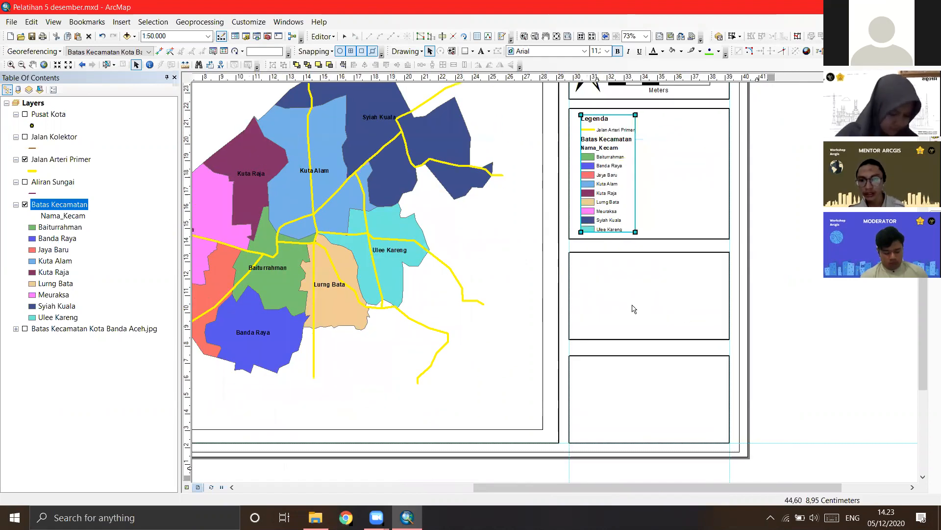
click(633, 309)
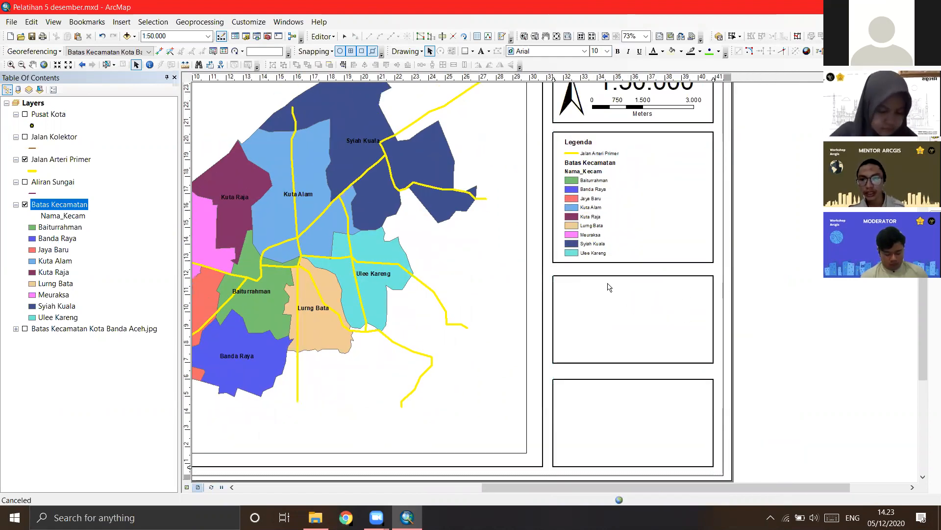
drag(619, 226, 564, 291)
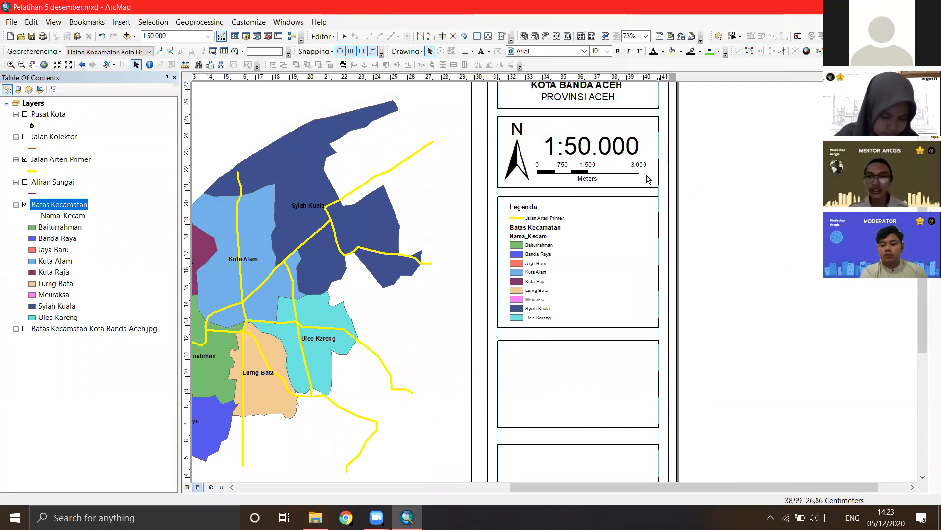
drag(540, 266, 572, 261)
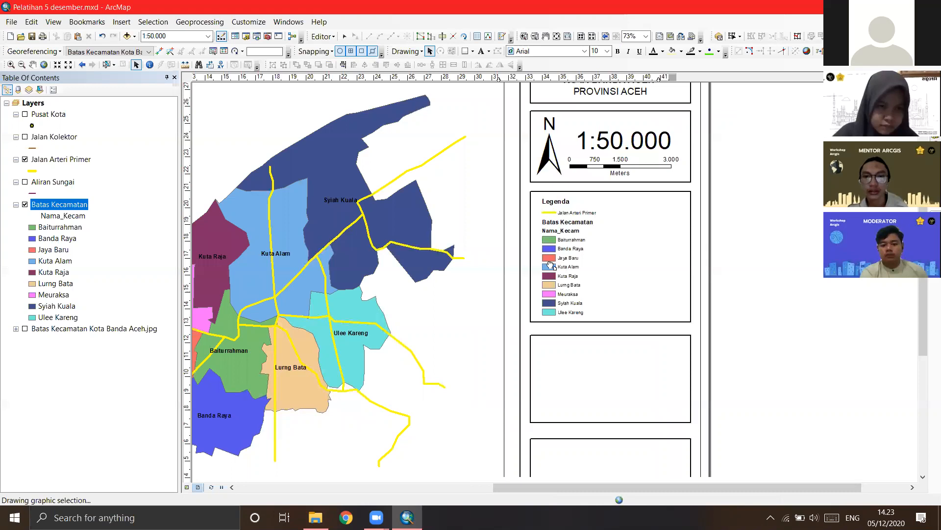
Step: Open the Batas Kecamatan layer's symbology settings and choose the unique values category display
drag(480, 285, 506, 261)
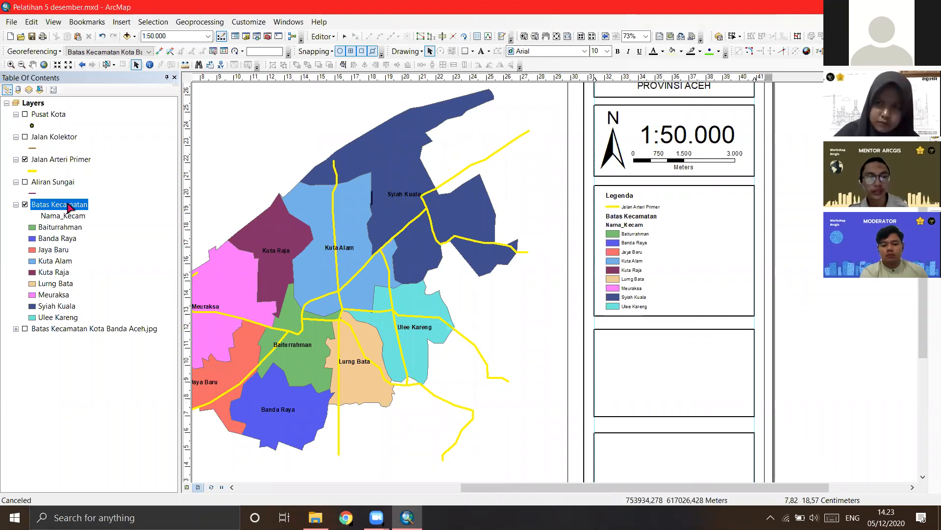
right_click(69, 204)
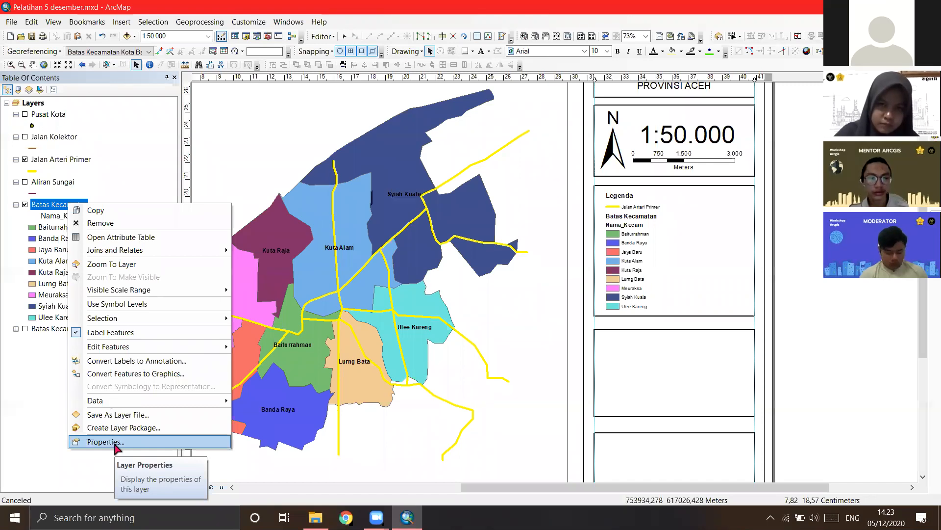
click(114, 444)
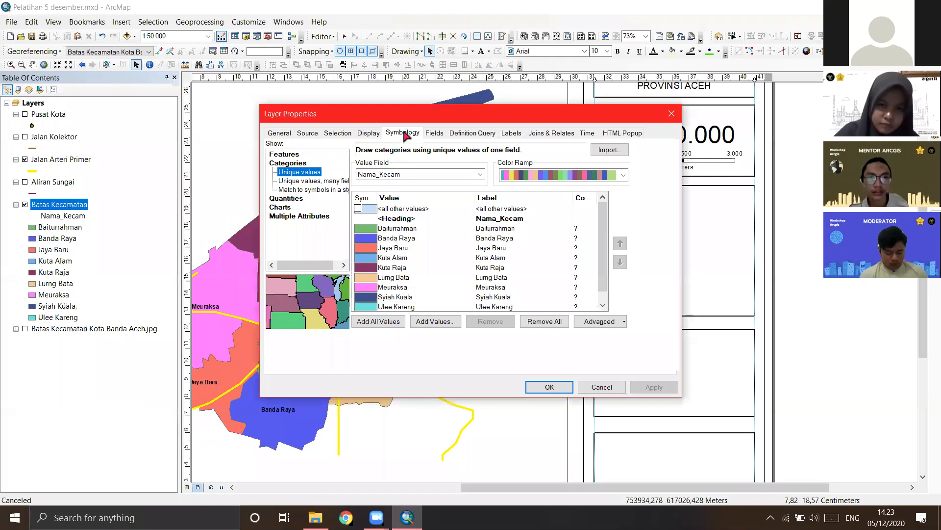
click(402, 132)
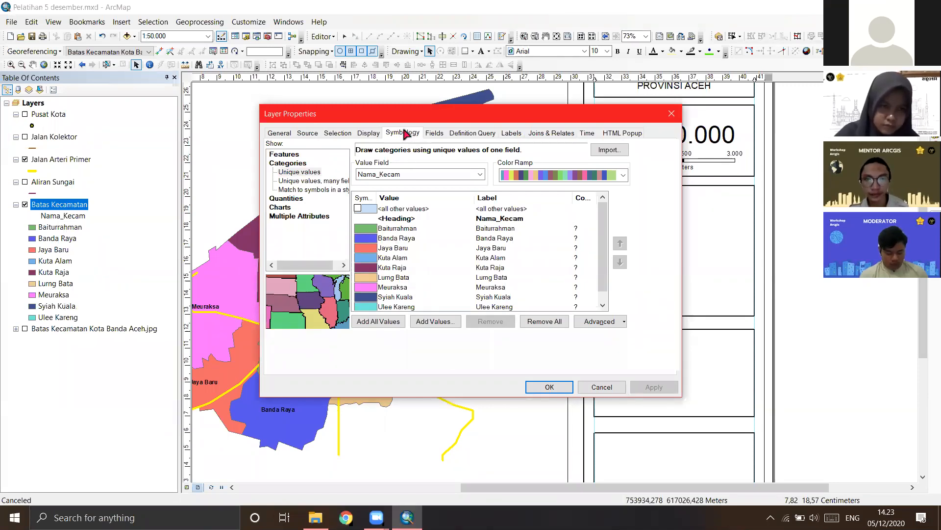
click(294, 171)
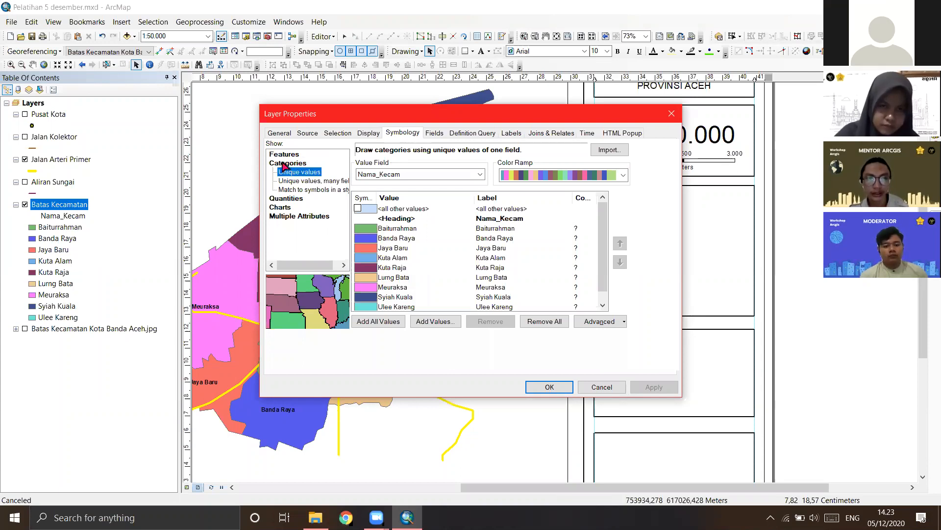
click(289, 166)
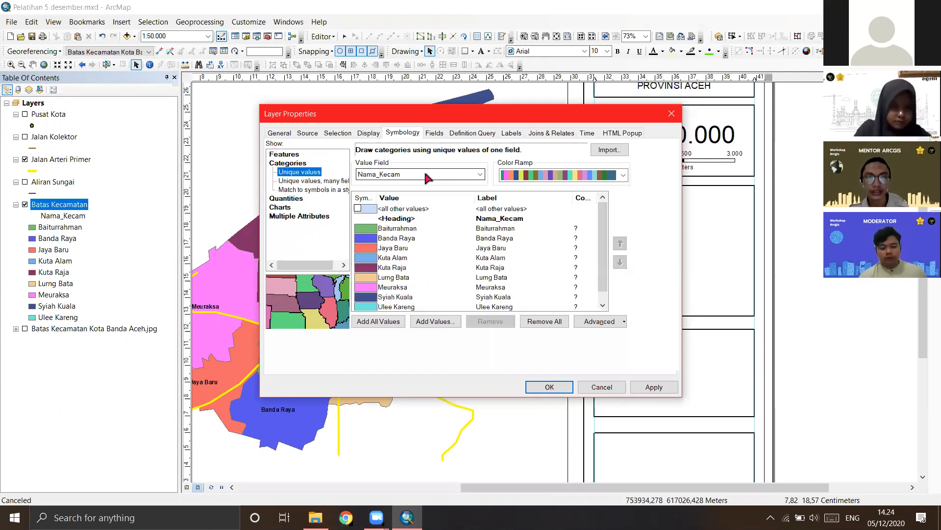
Step: Set Nama_Kecam as the value field for the district symbols and add all of its values
click(463, 176)
click(470, 180)
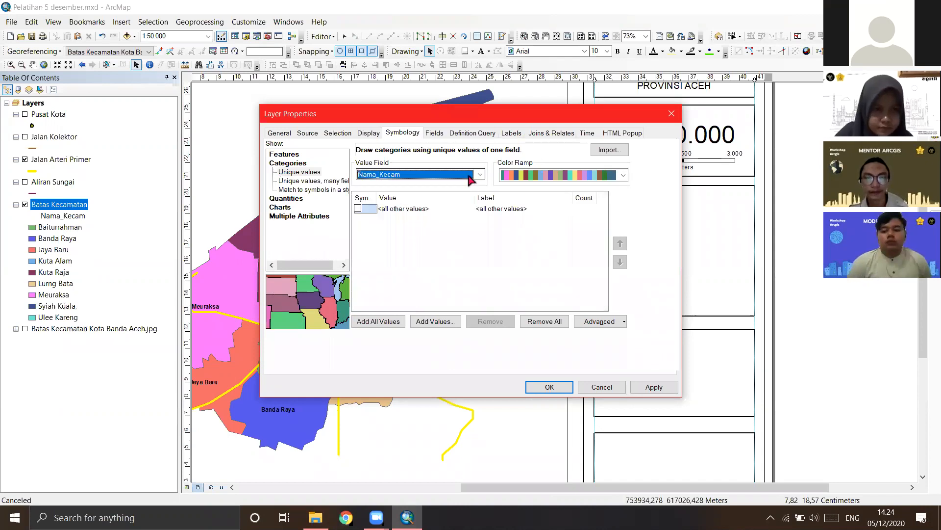
click(470, 177)
click(472, 179)
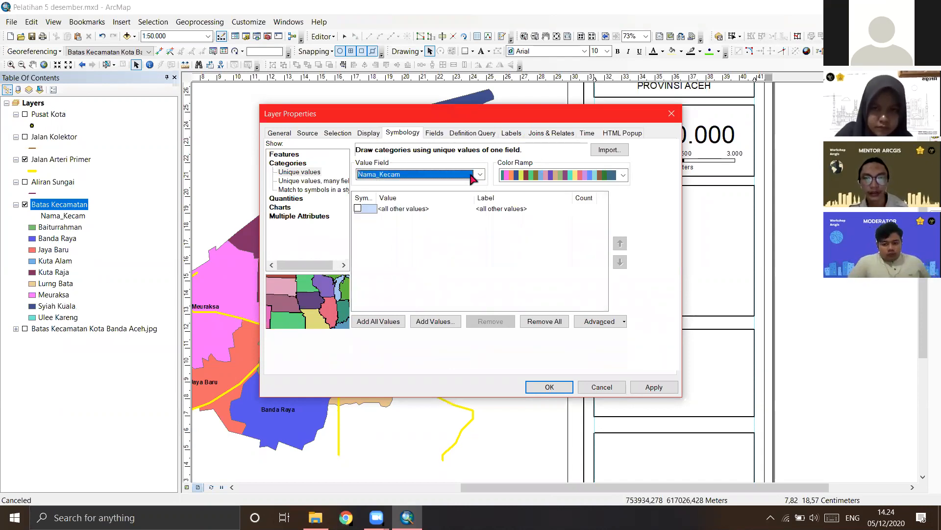
click(472, 179)
click(392, 322)
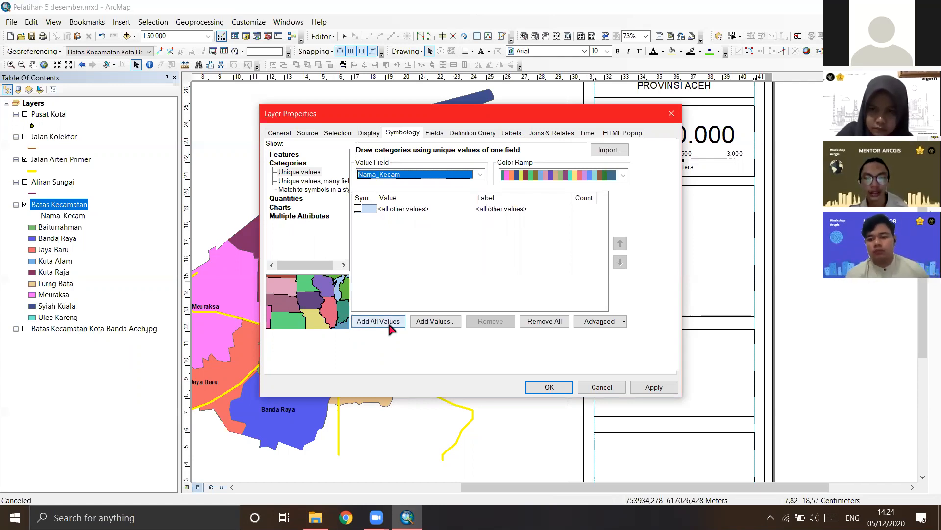
click(391, 324)
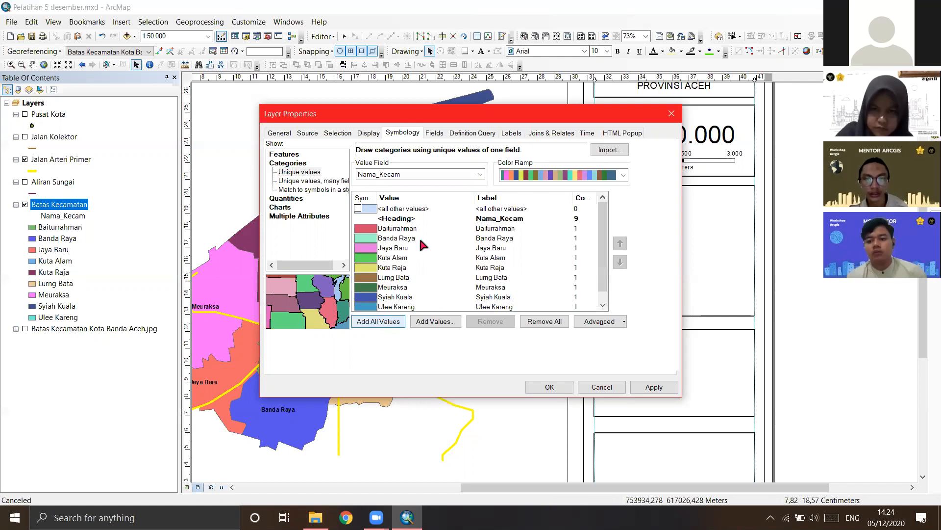
Step: Try a green-yellow-red gradient and two multicolored color ramps on the district categories
scroll(419, 237, down, 1)
click(608, 175)
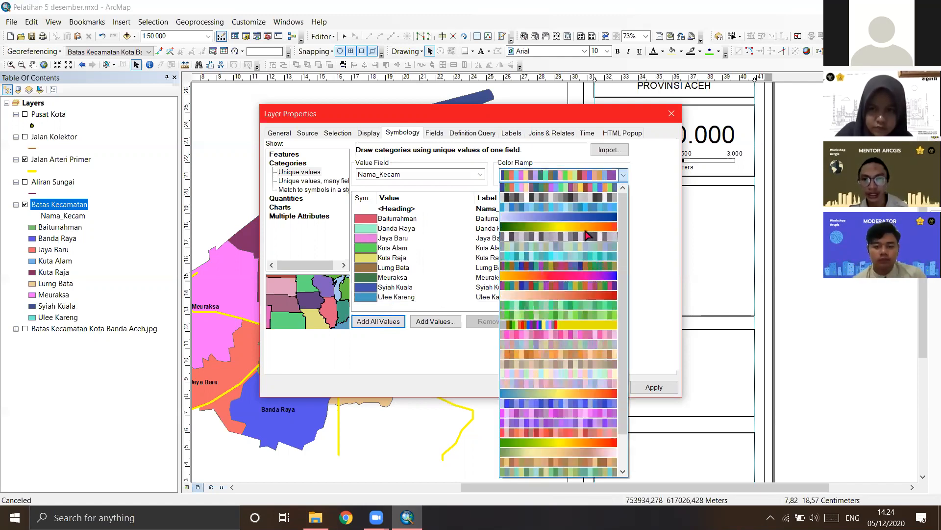
click(600, 226)
click(596, 175)
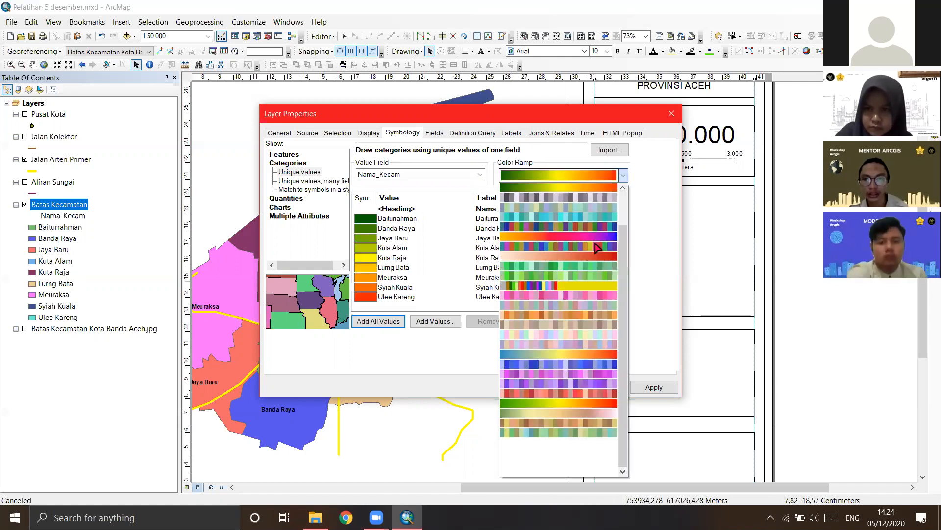
scroll(598, 248, up, 1)
scroll(590, 200, down, 1)
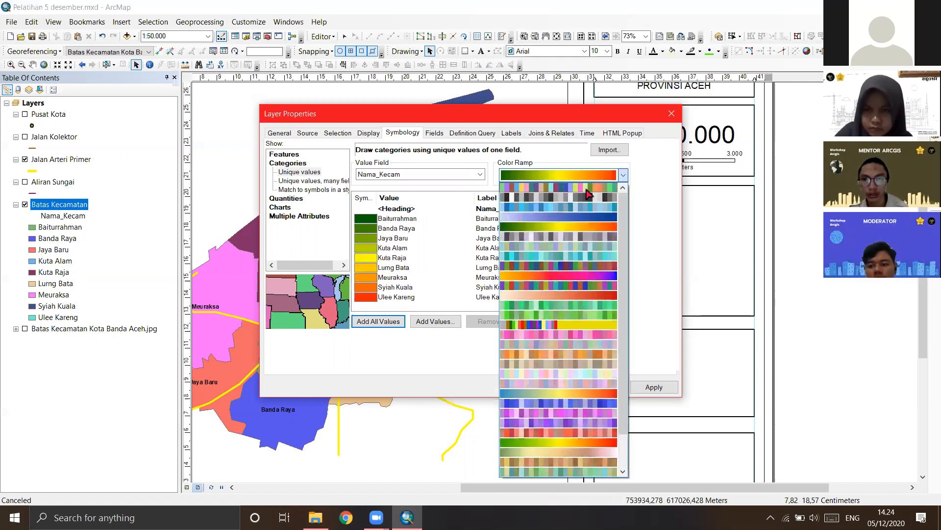
click(601, 197)
click(606, 177)
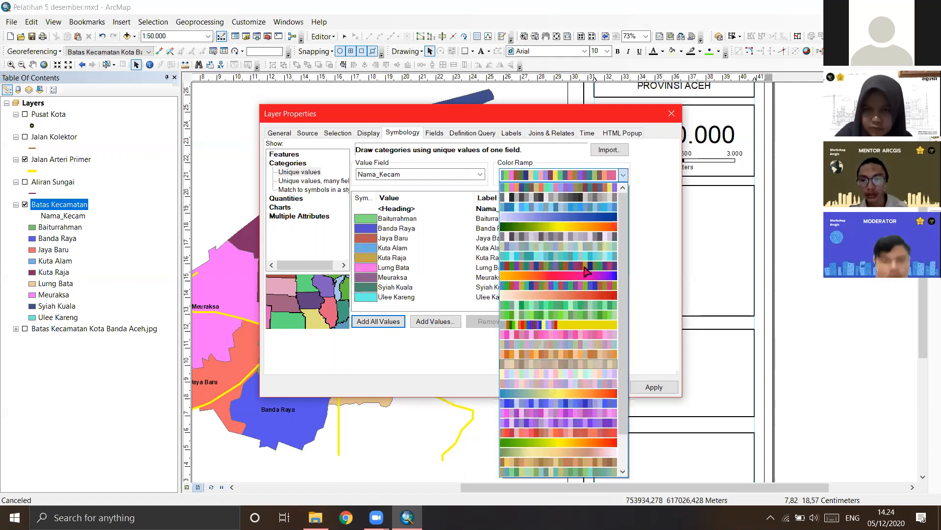
click(585, 267)
Step: Choose a bright multicolored ramp for the districts, apply it to the map and close the layer properties
click(591, 175)
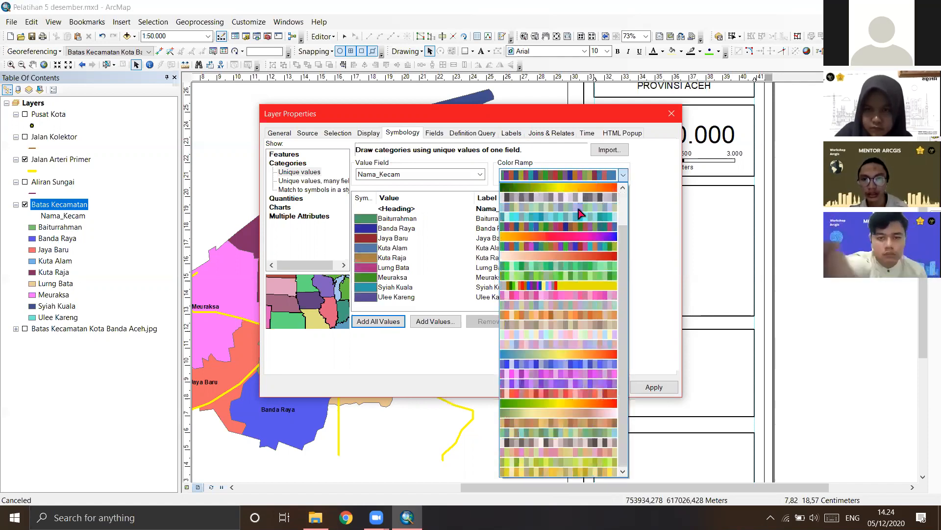
scroll(581, 194, up, 3)
click(544, 235)
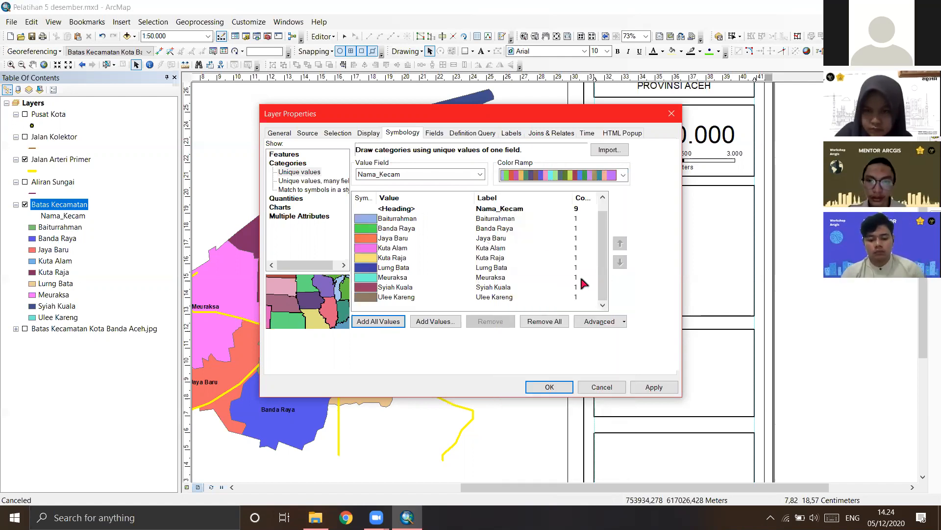
click(659, 388)
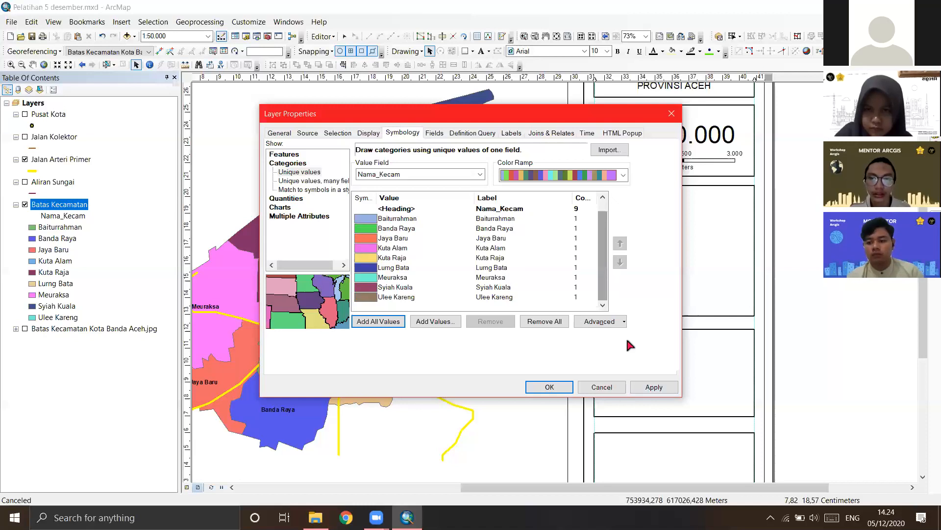
click(655, 387)
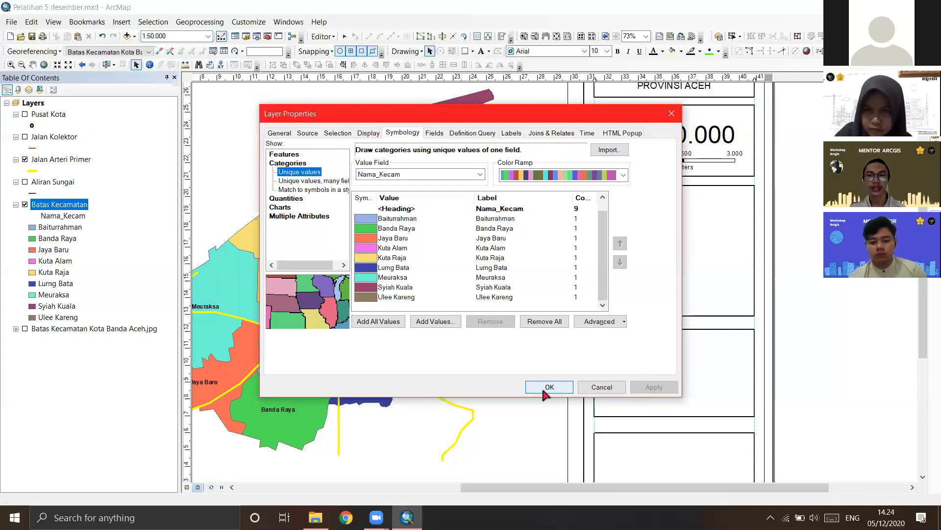
click(548, 387)
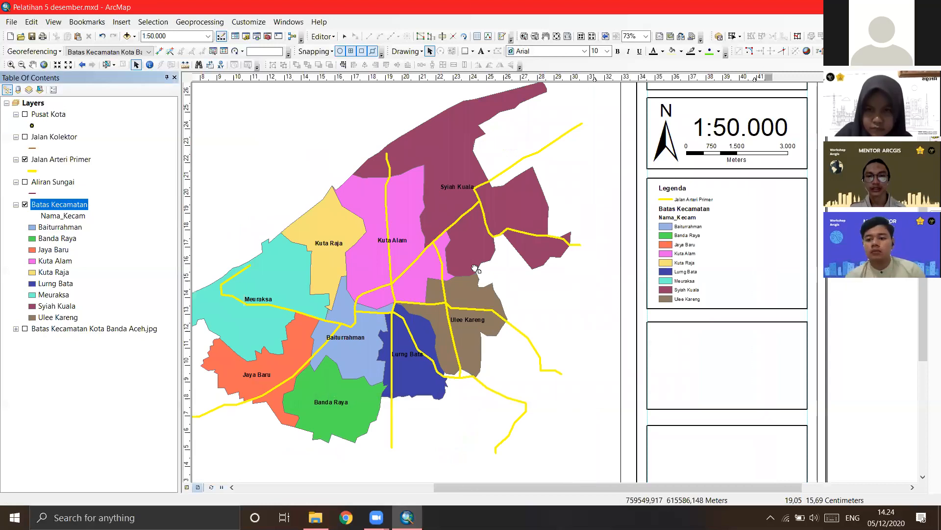
Step: Start a new legend and examine the order of its included items, Jalan Arteri Primer and Batas Kecamatan
drag(461, 257, 488, 281)
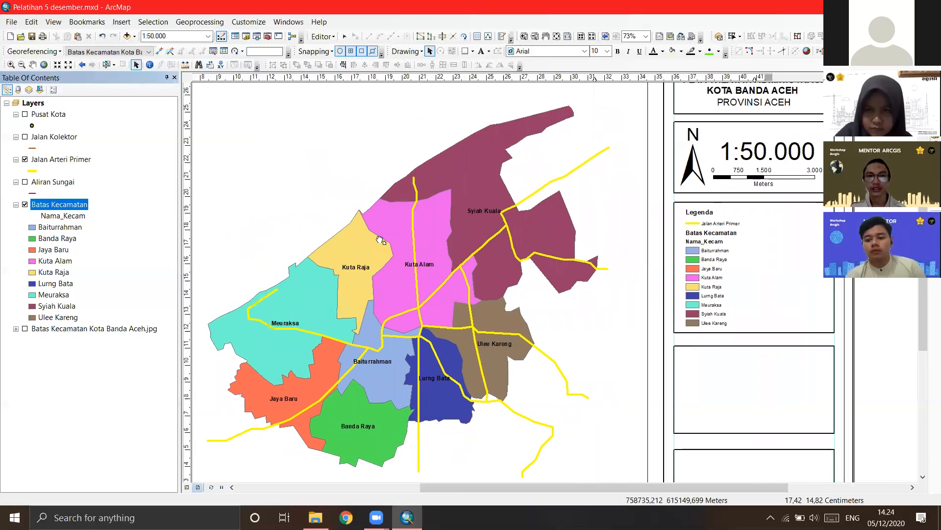
click(121, 23)
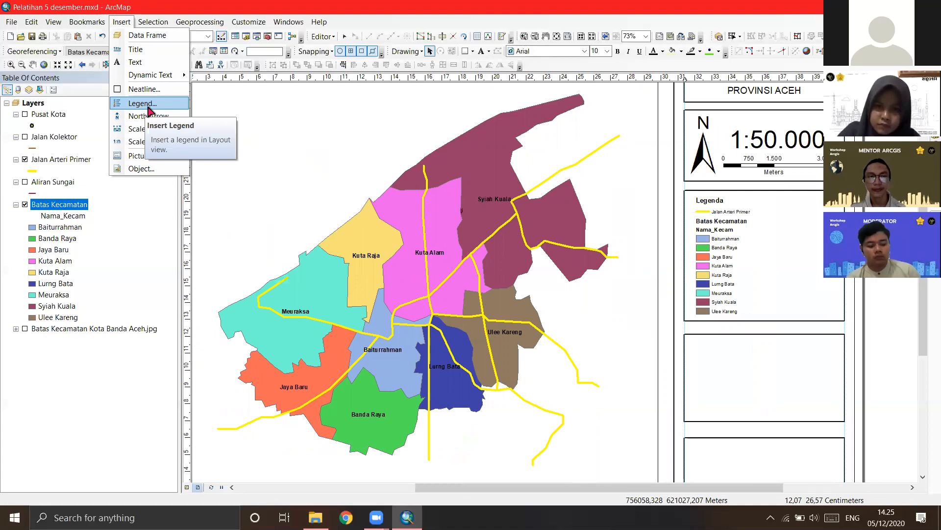
click(162, 104)
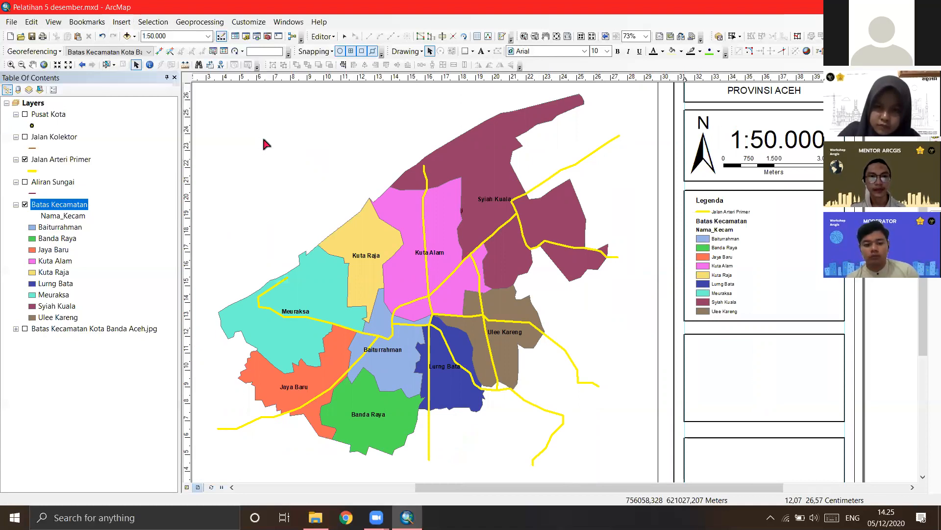
click(487, 190)
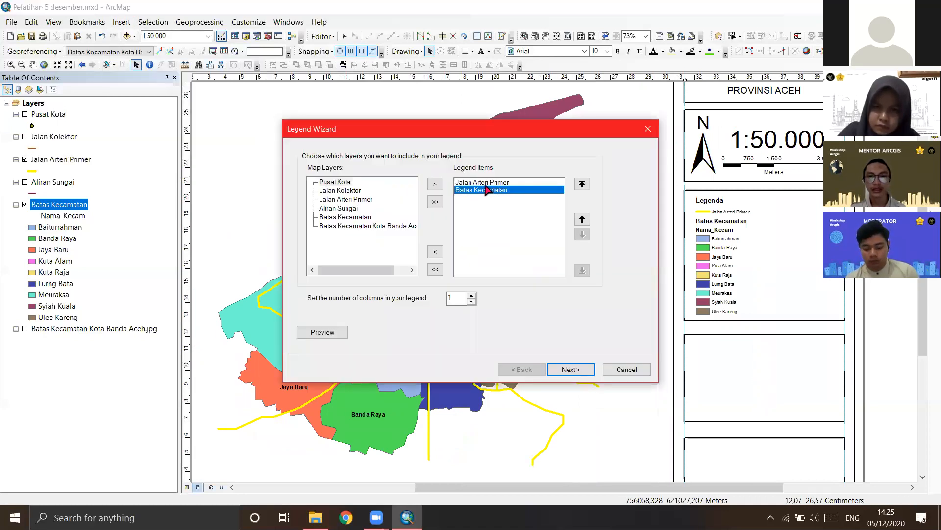
click(487, 183)
click(489, 189)
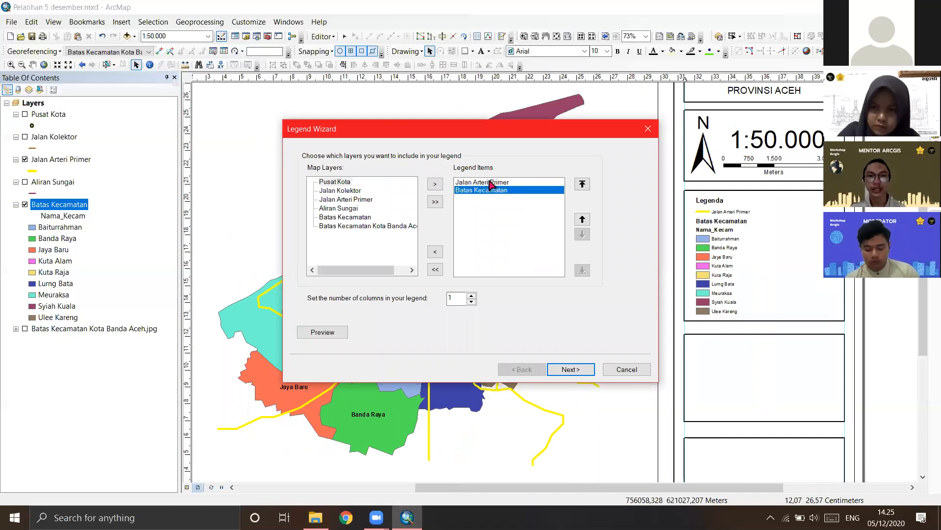
key(Up)
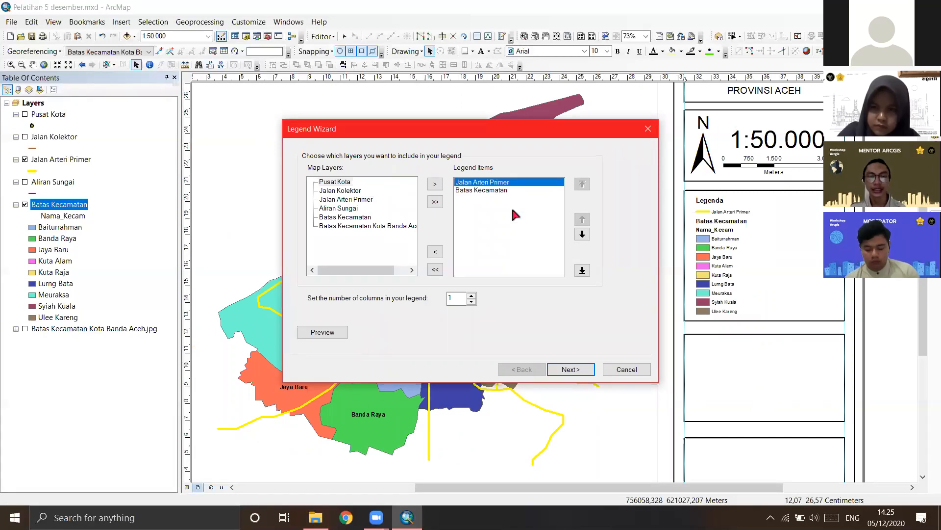
click(494, 189)
click(495, 183)
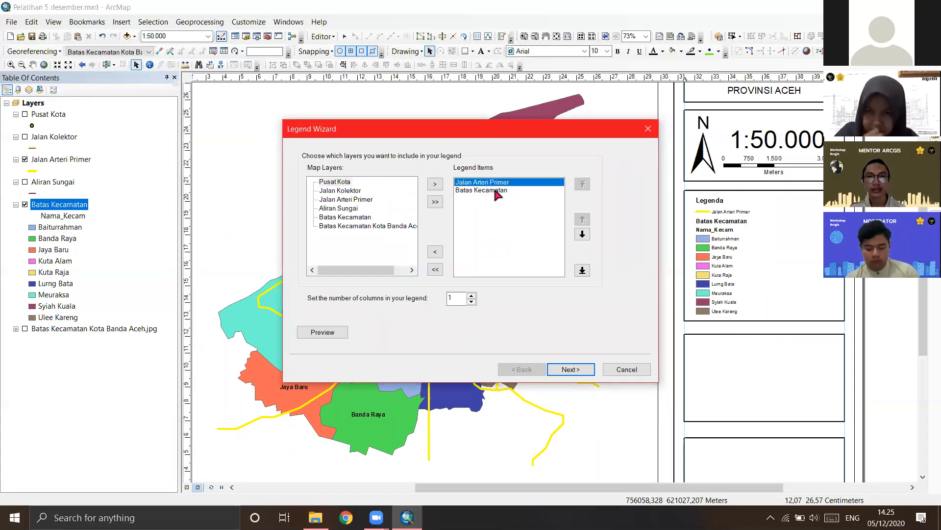
click(496, 190)
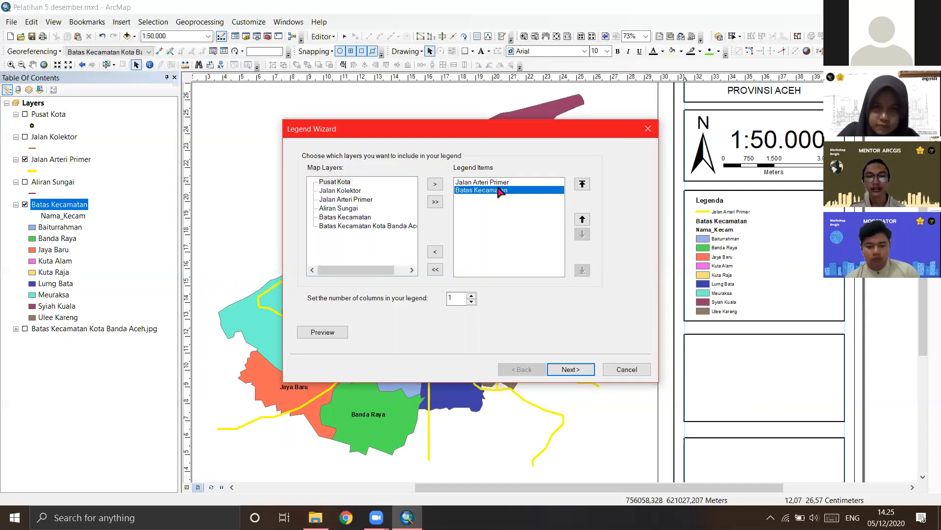
click(500, 183)
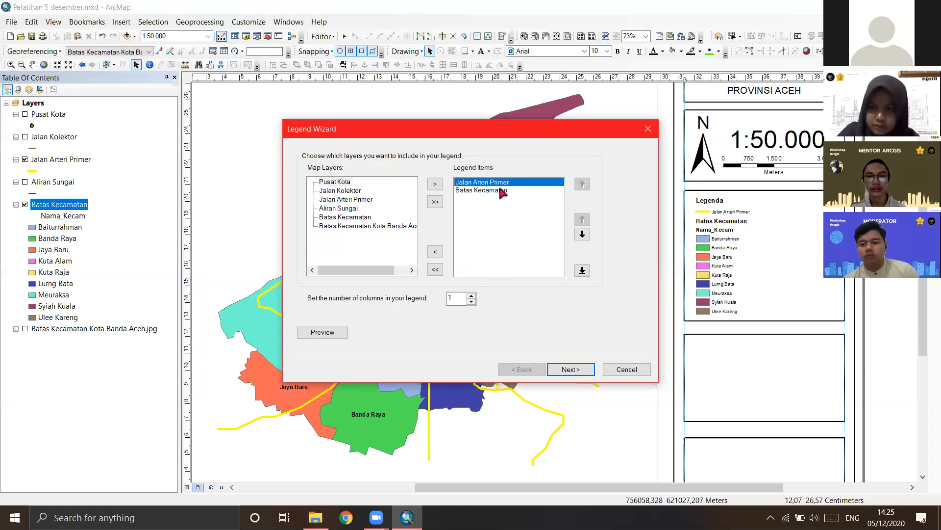
click(501, 191)
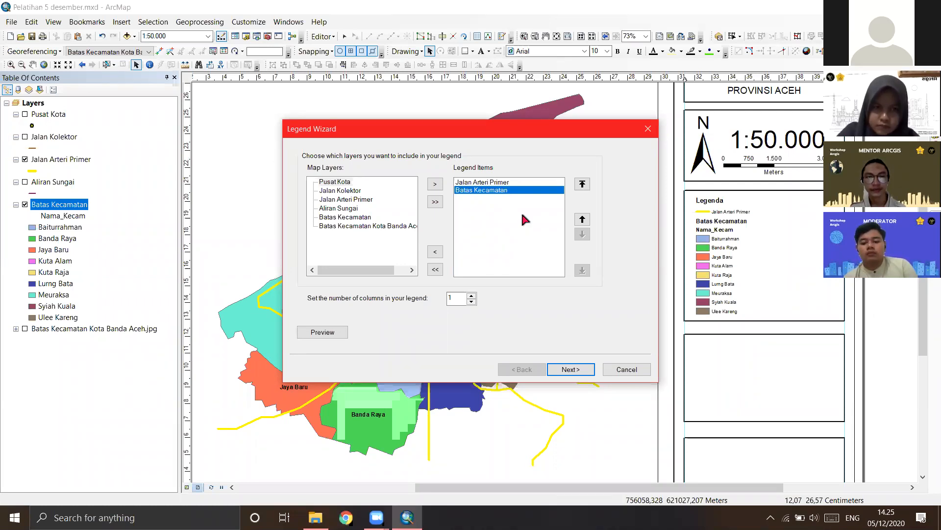
click(477, 186)
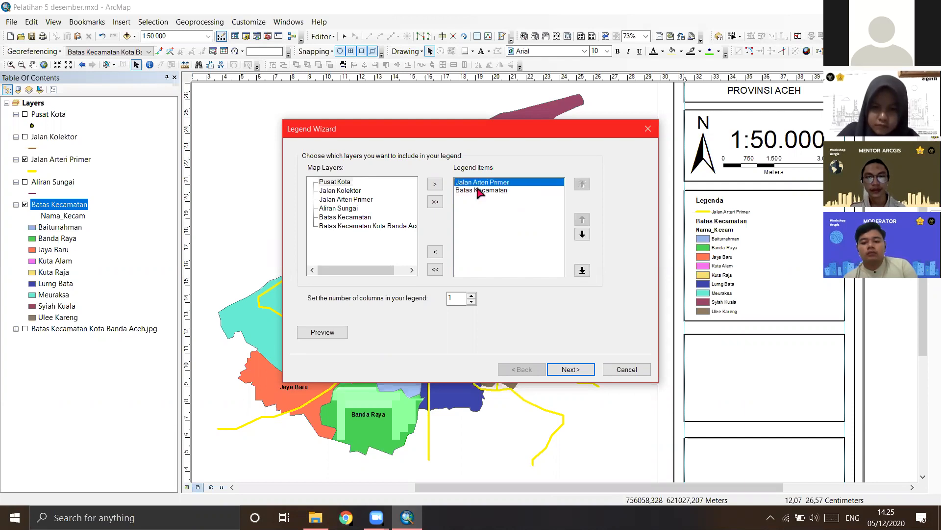
click(479, 189)
click(511, 185)
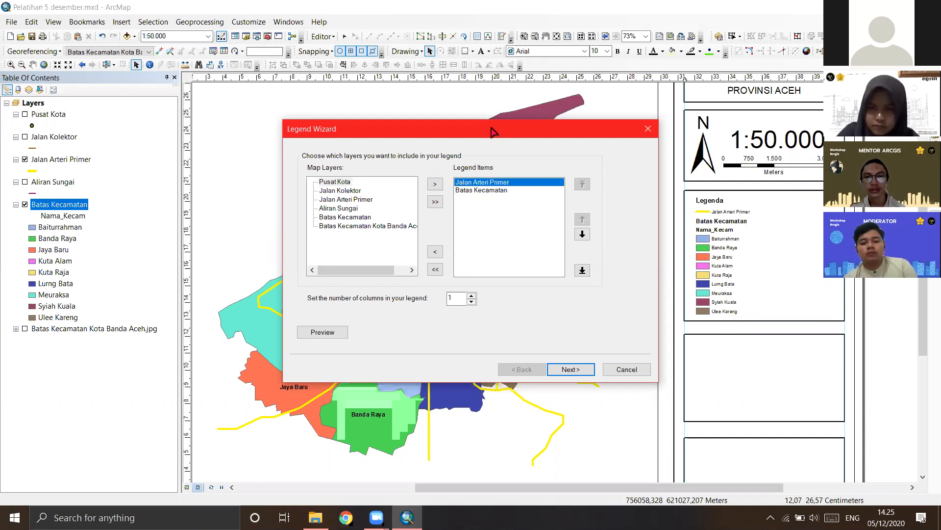
Step: Try adding Jalan Kolektor to the legend items alongside Jalan Arteri Primer and Batas Kecamatan
drag(492, 129, 284, 136)
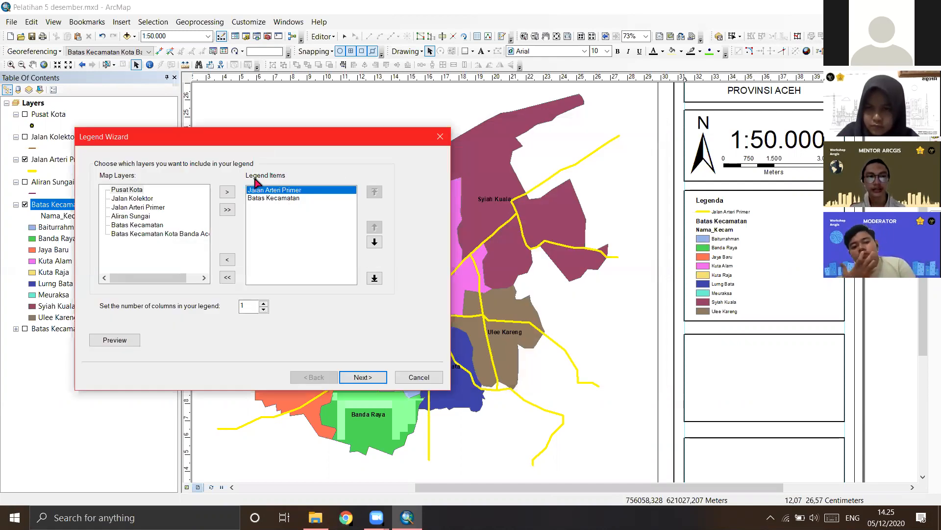
drag(332, 143, 394, 108)
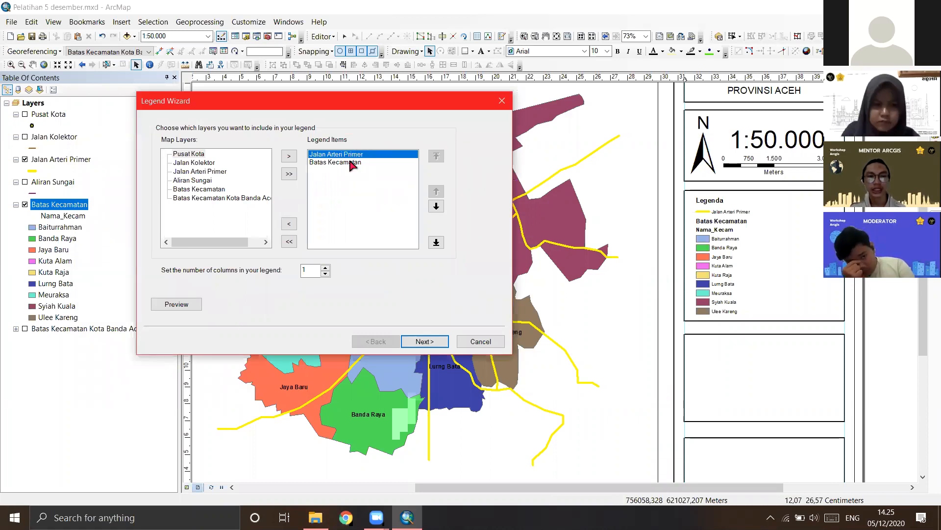
click(352, 163)
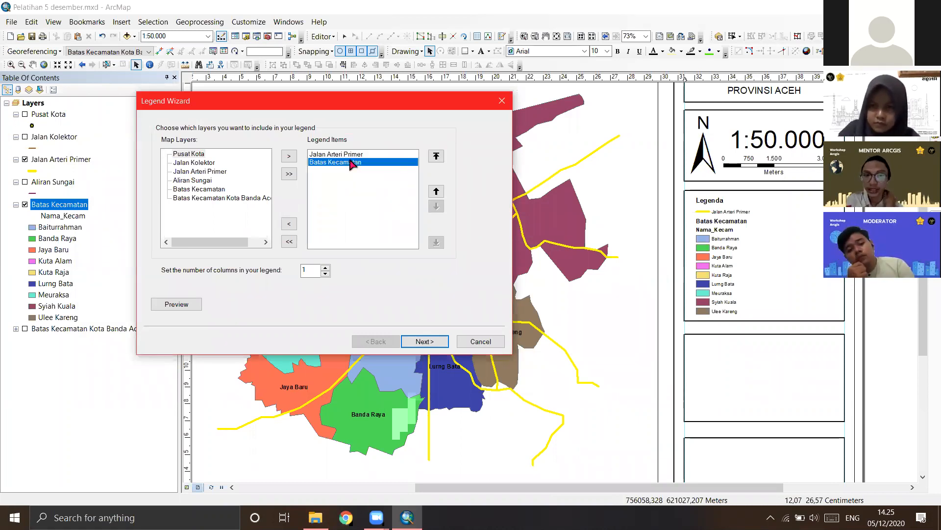
click(199, 163)
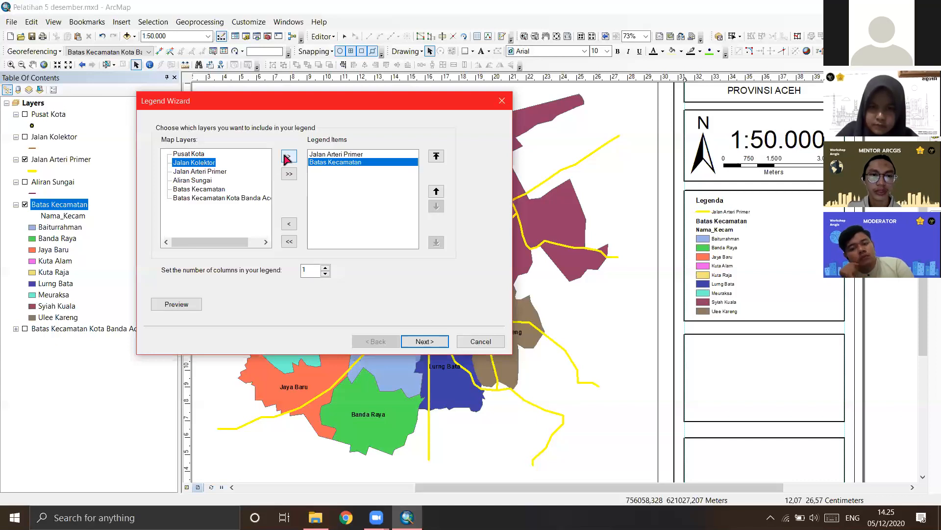
click(335, 168)
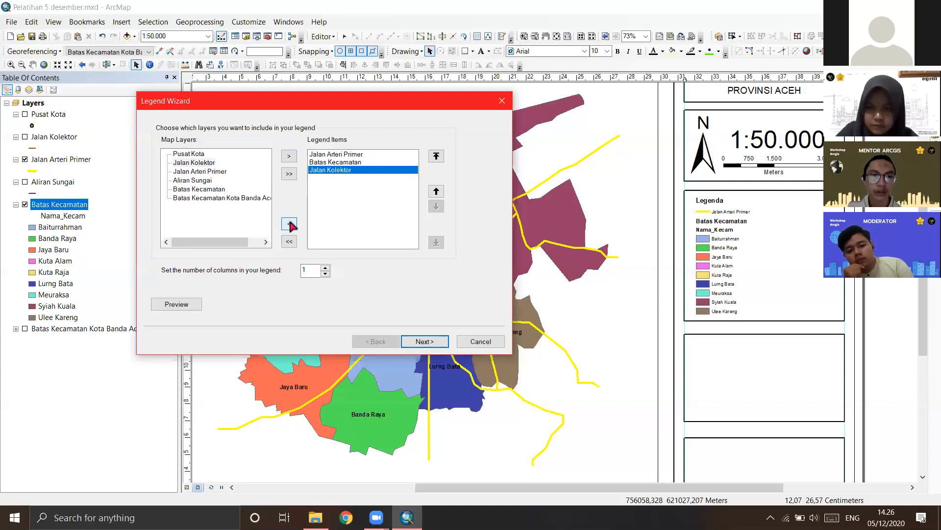
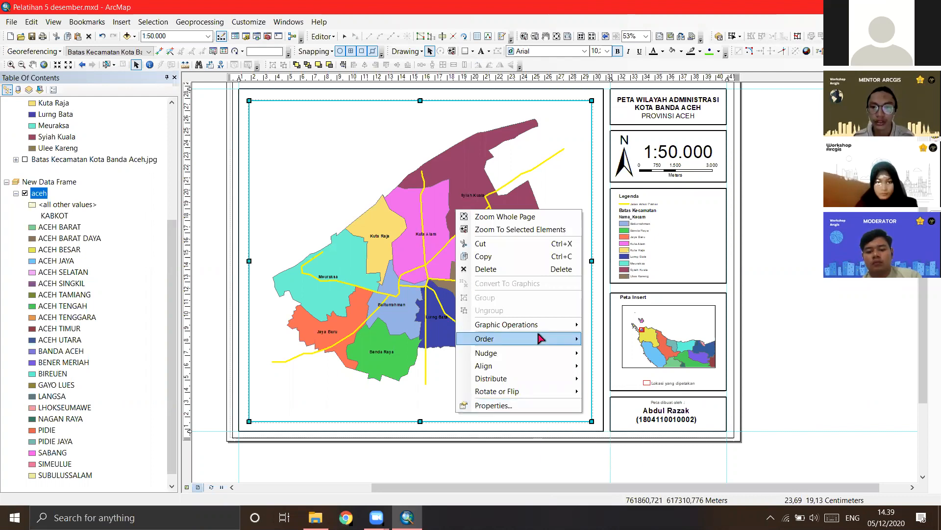
Step: Start a new grid for the main Banda Aceh data frame, compare the grid types and choose Measured Grid
mouse_move(541, 338)
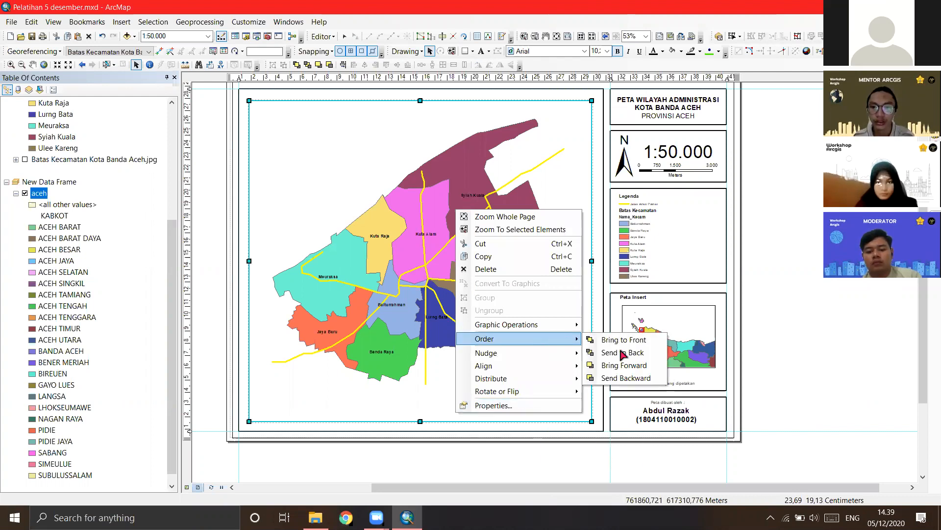
click(643, 366)
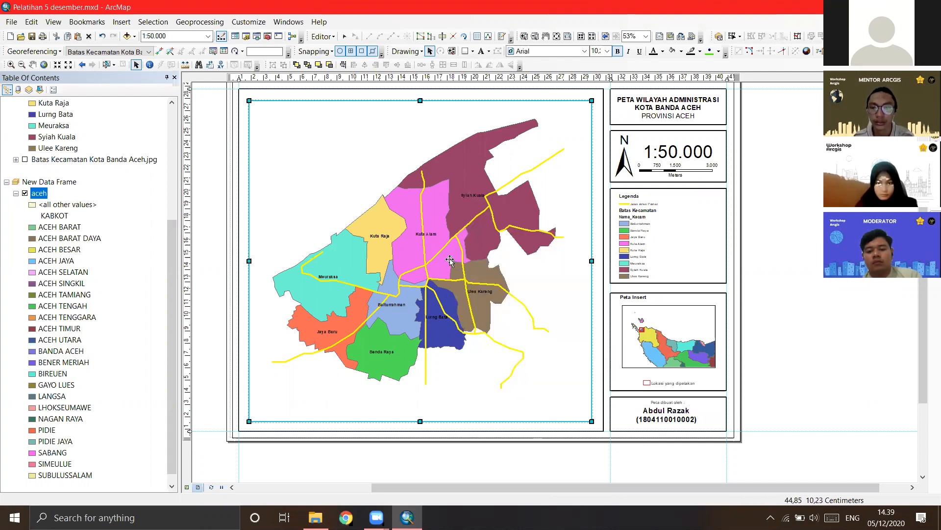
right_click(509, 462)
click(559, 488)
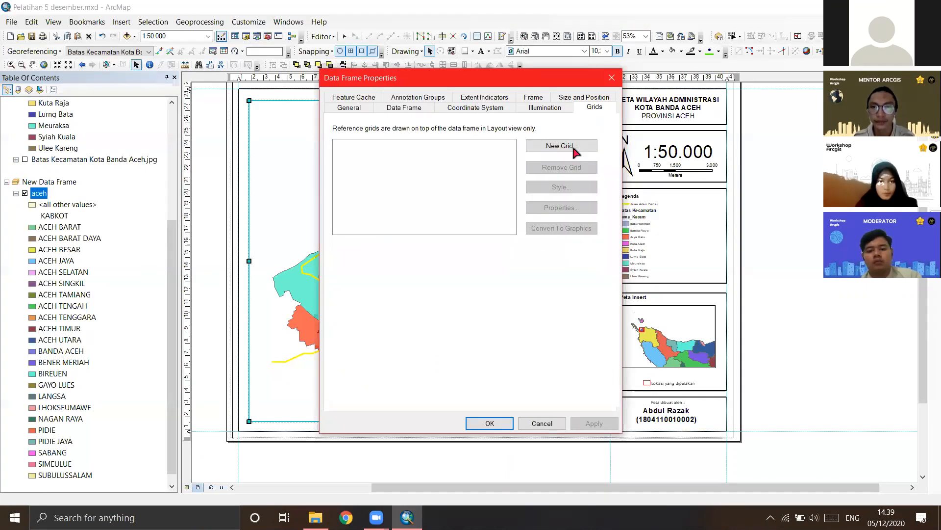
click(553, 144)
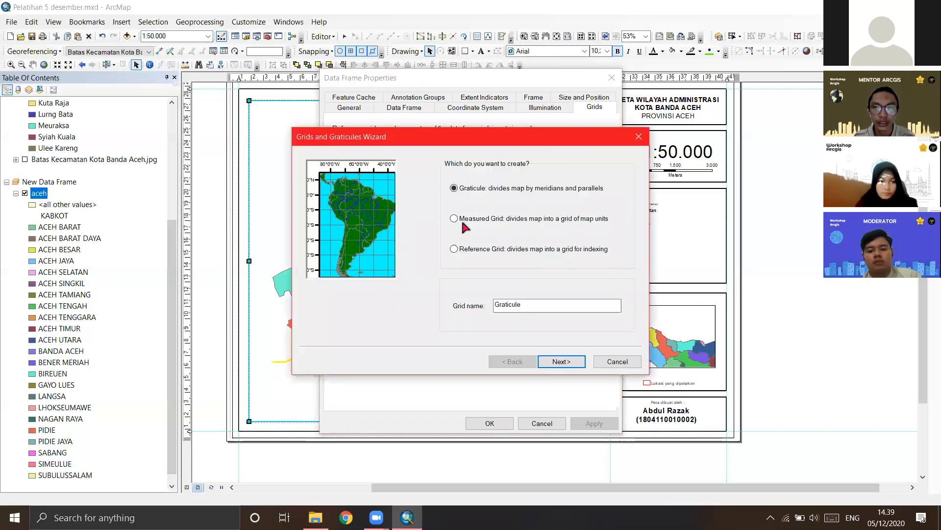
click(466, 222)
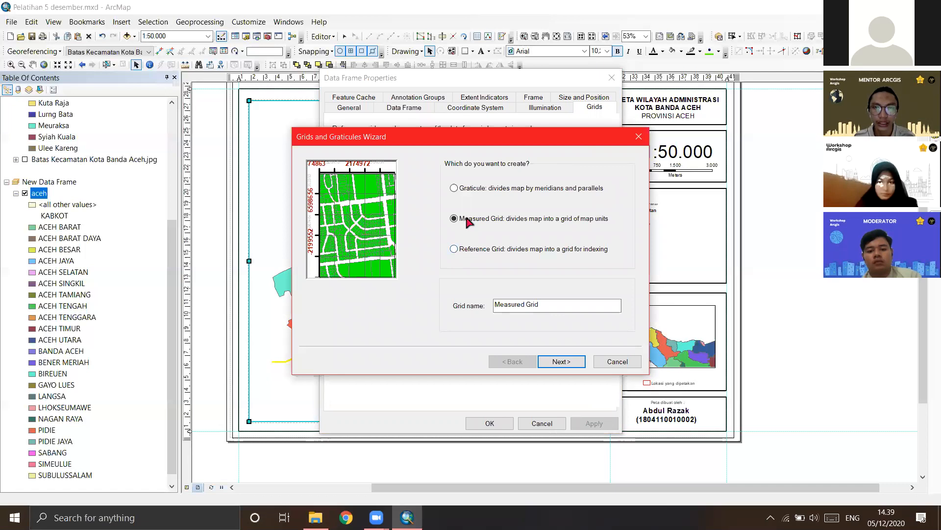
click(467, 249)
click(469, 190)
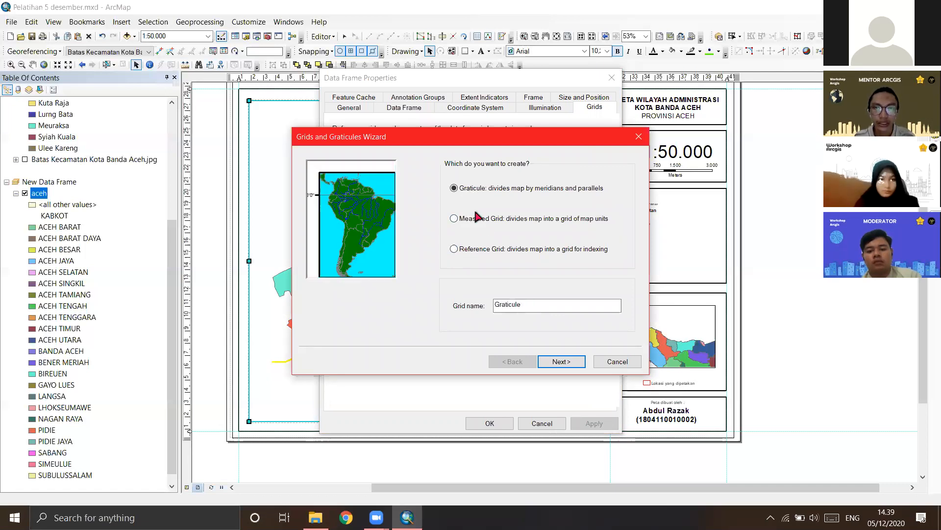
click(475, 216)
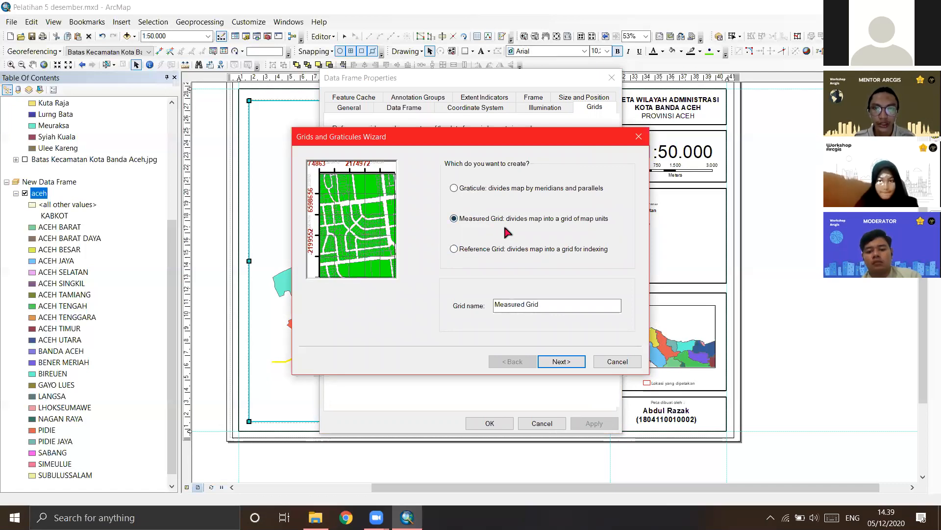
Step: Complete the measured grid with the default appearance, axes and label settings, apply it to the main map and close the data frame properties
click(576, 362)
click(564, 361)
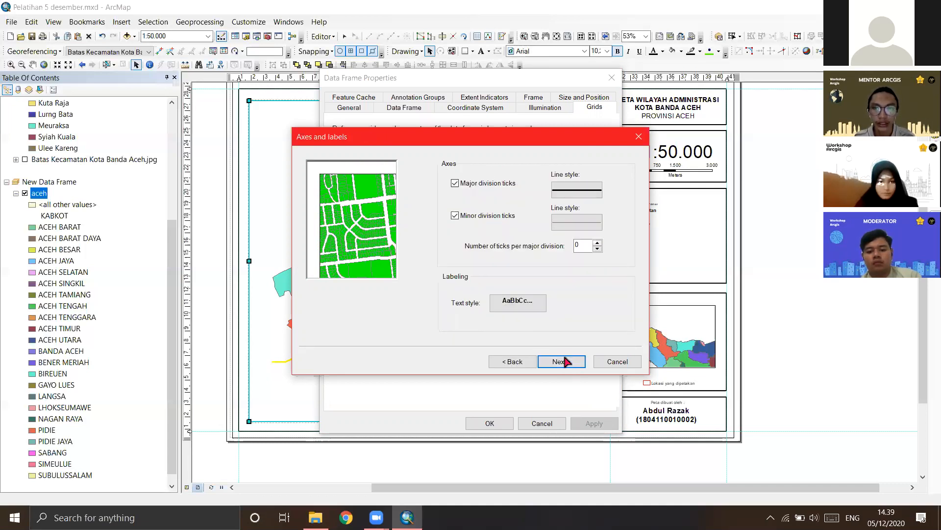
click(566, 361)
click(581, 365)
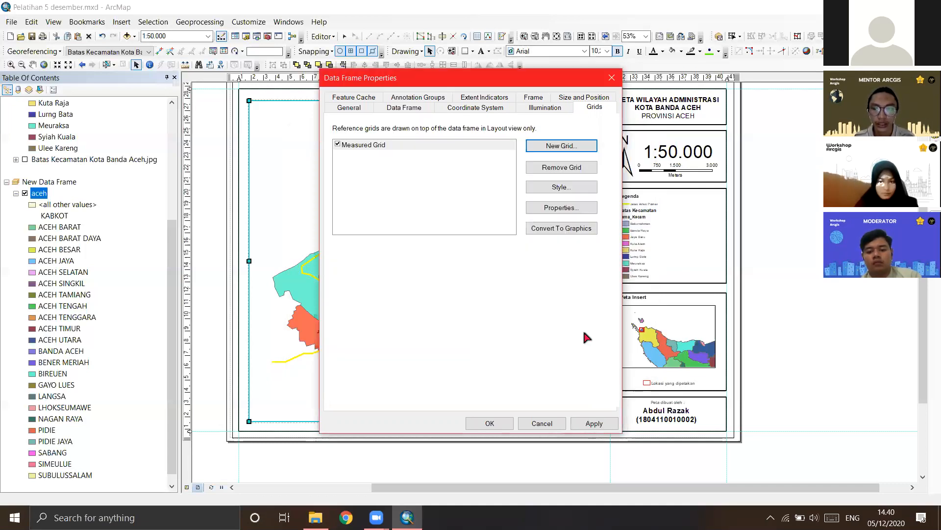
click(593, 425)
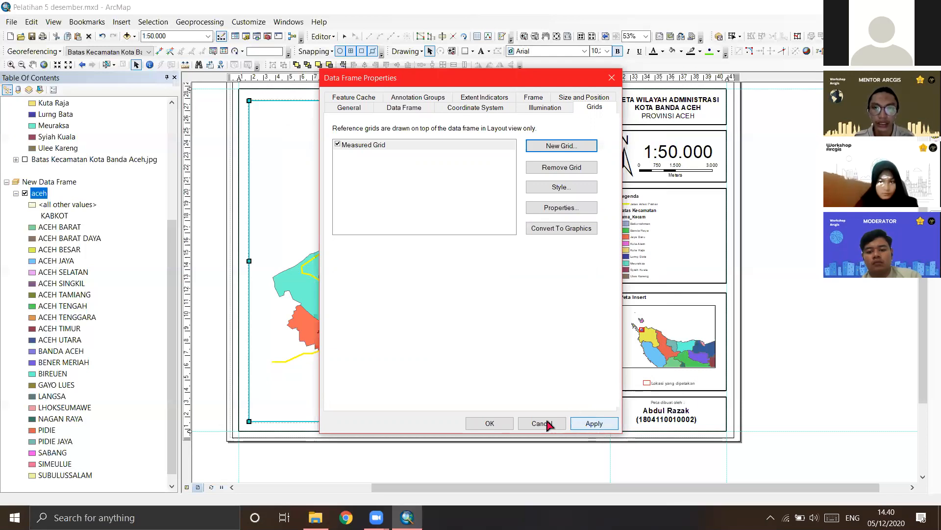
click(490, 424)
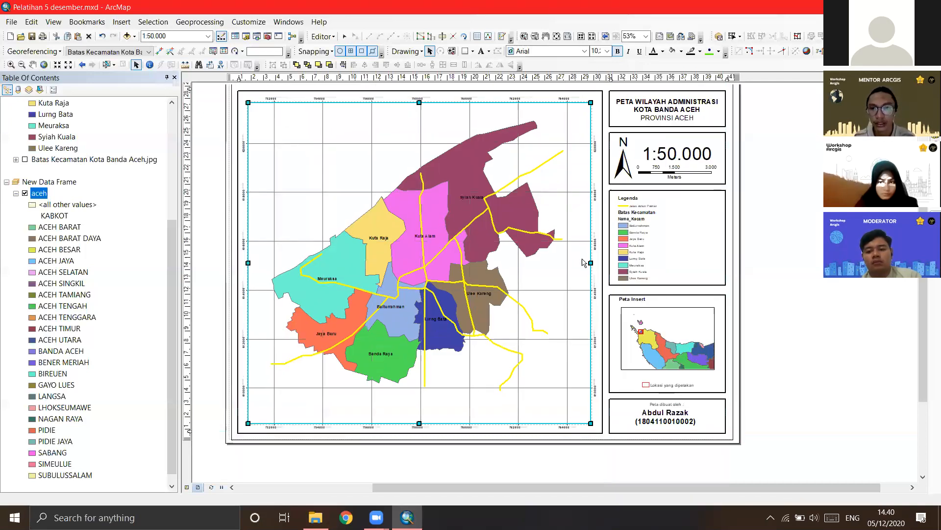
Step: Add a measured grid with the default settings to the Peta Insert data frame and apply it
click(665, 343)
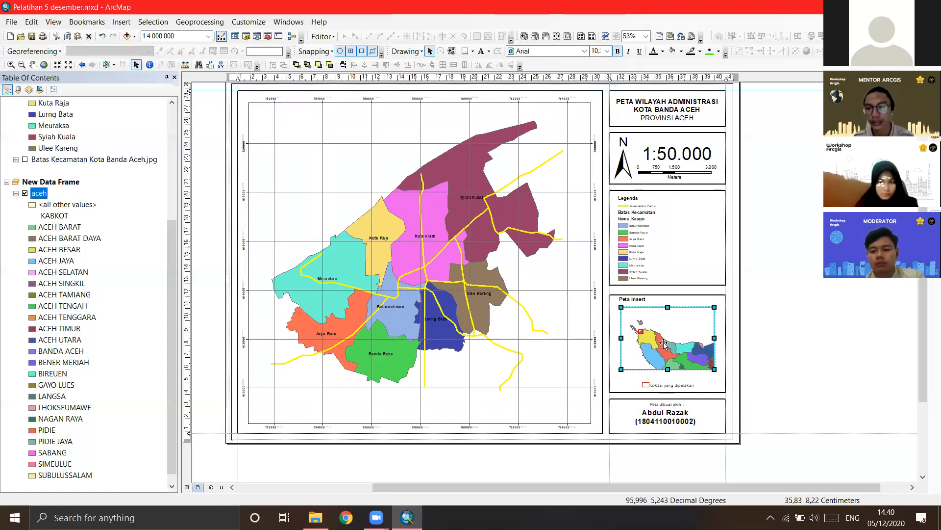
right_click(666, 348)
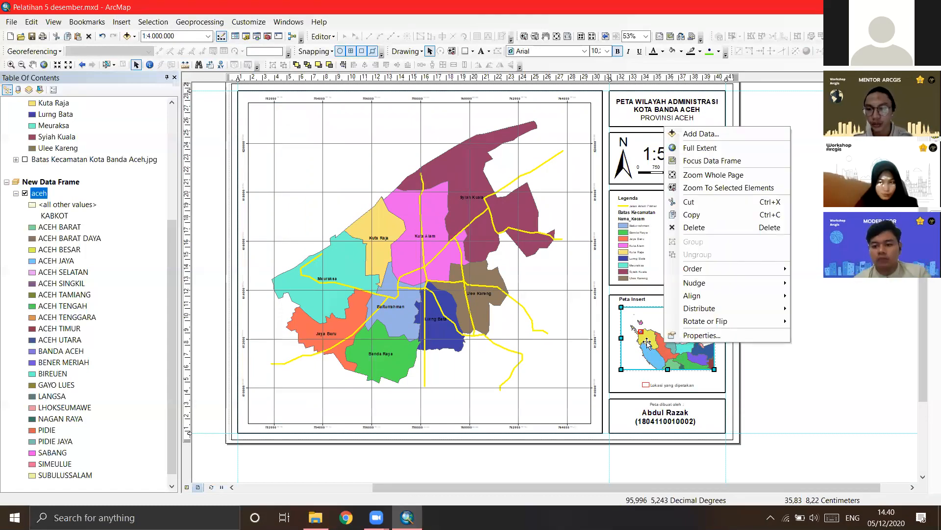
click(661, 350)
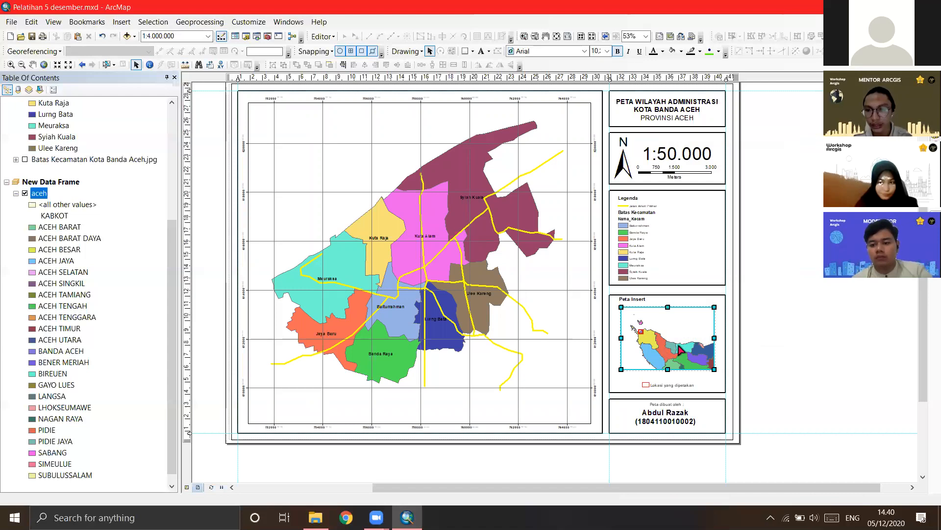
right_click(661, 350)
click(698, 343)
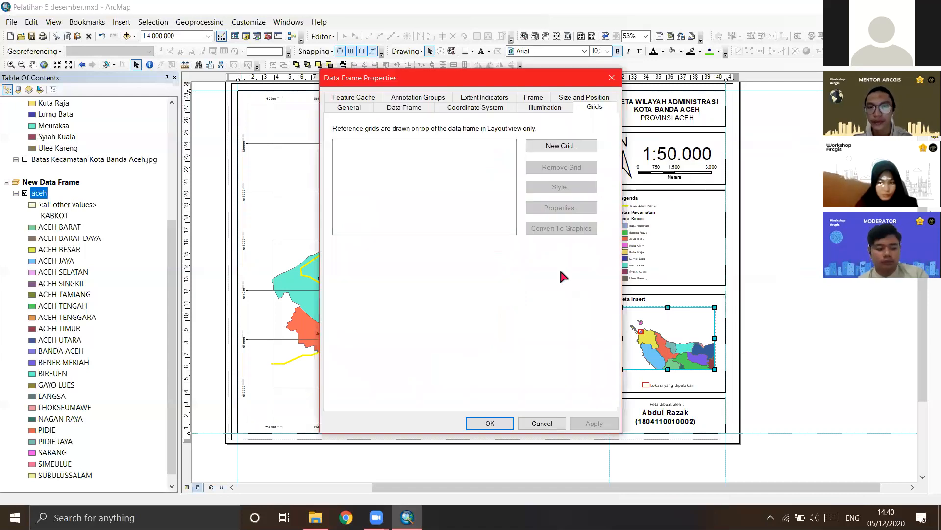
click(573, 150)
click(576, 363)
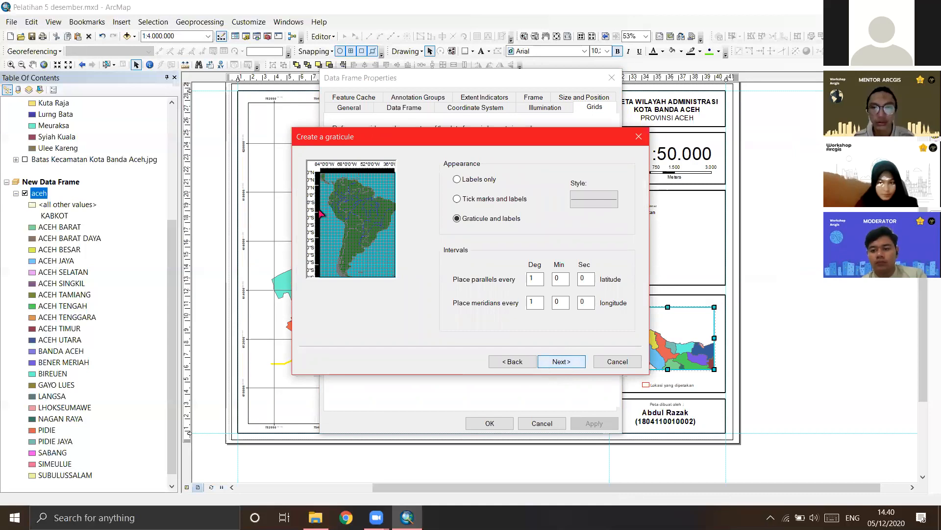
click(513, 362)
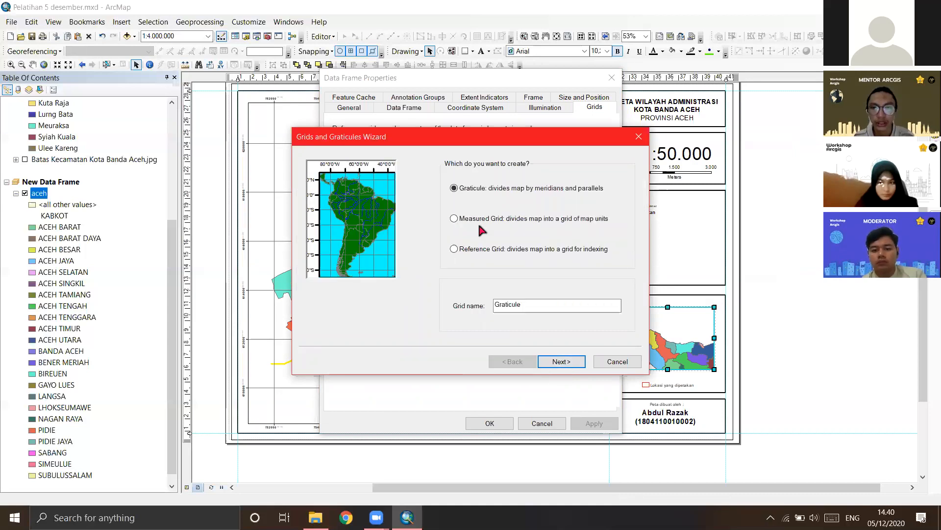
click(568, 361)
click(568, 361)
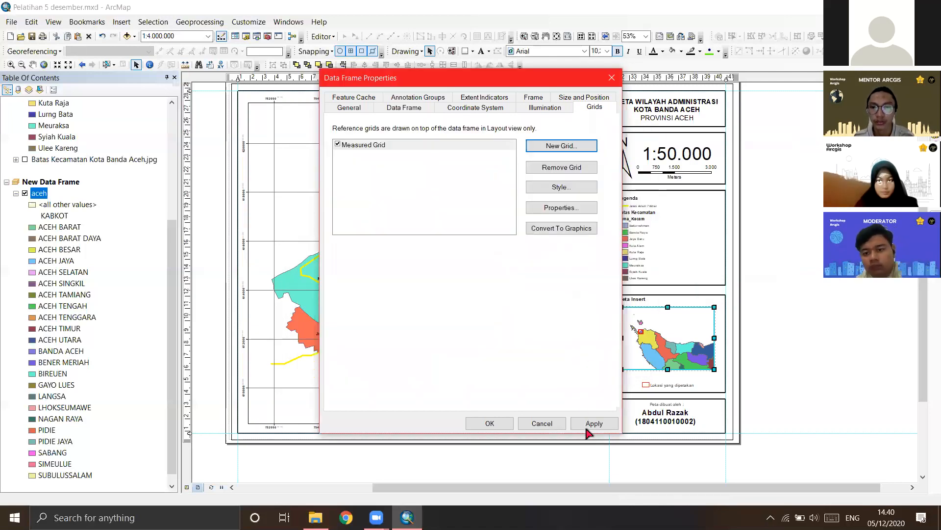
click(594, 422)
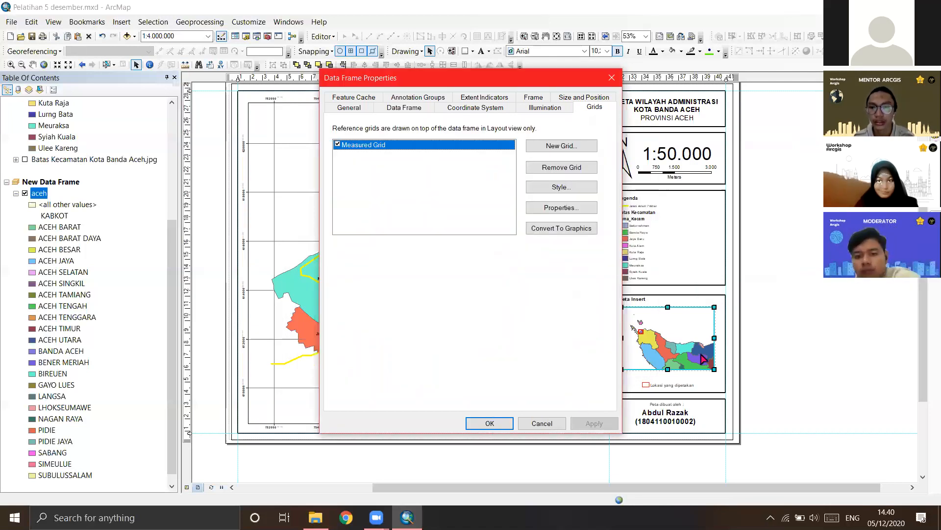
Step: Apply the measured grid to the inset map frame and lower the frame's upper edge slightly
key(Return)
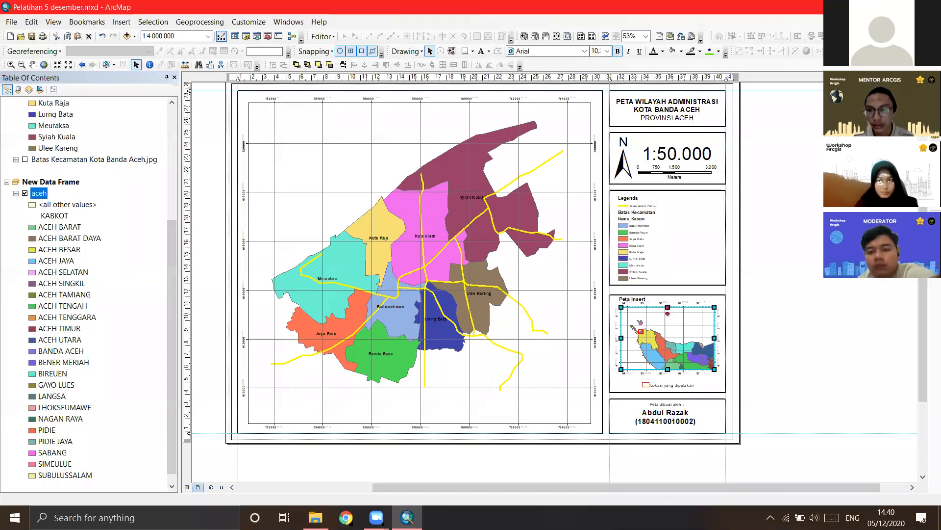
drag(668, 307, 668, 310)
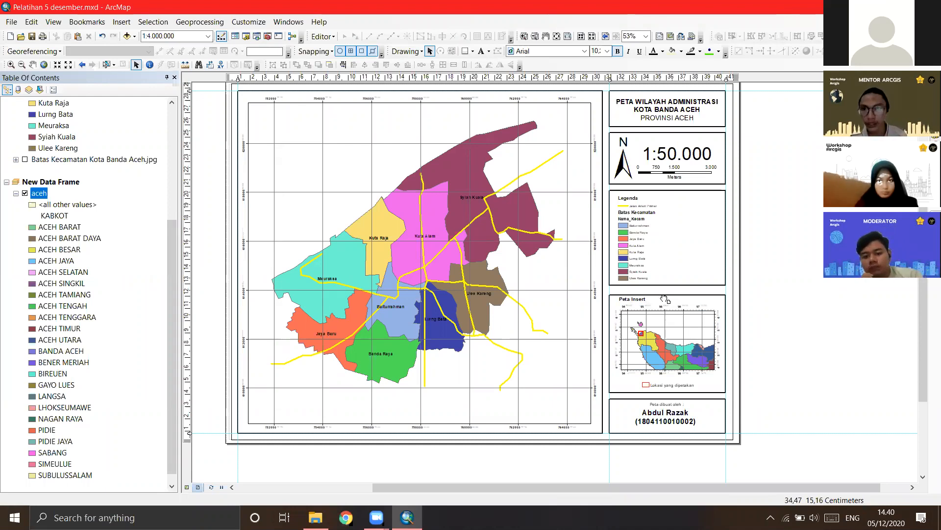
scroll(664, 299, up, 1)
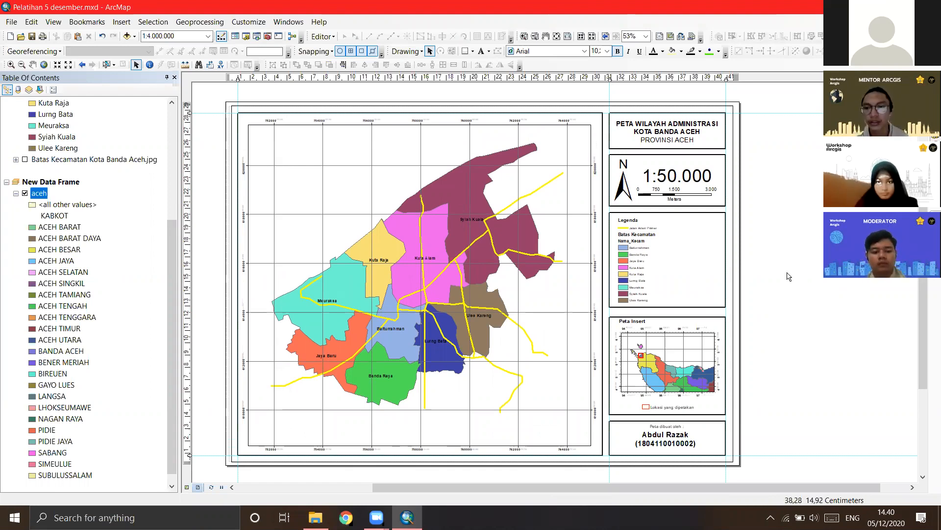
Step: Show the Batas Kecamatan Kota Banda Aceh.jpg layer briefly in the main map frame for comparison, and hide it again
click(490, 250)
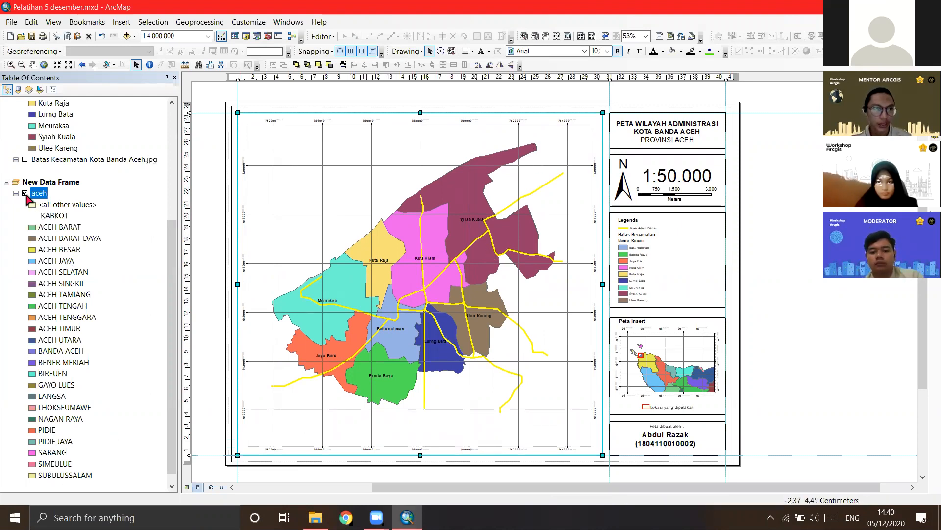
scroll(26, 195, up, 5)
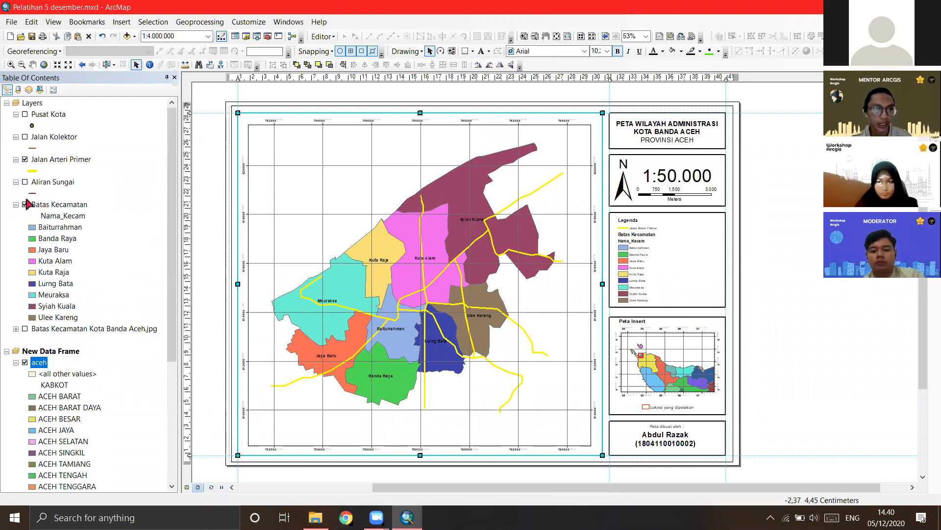
click(25, 329)
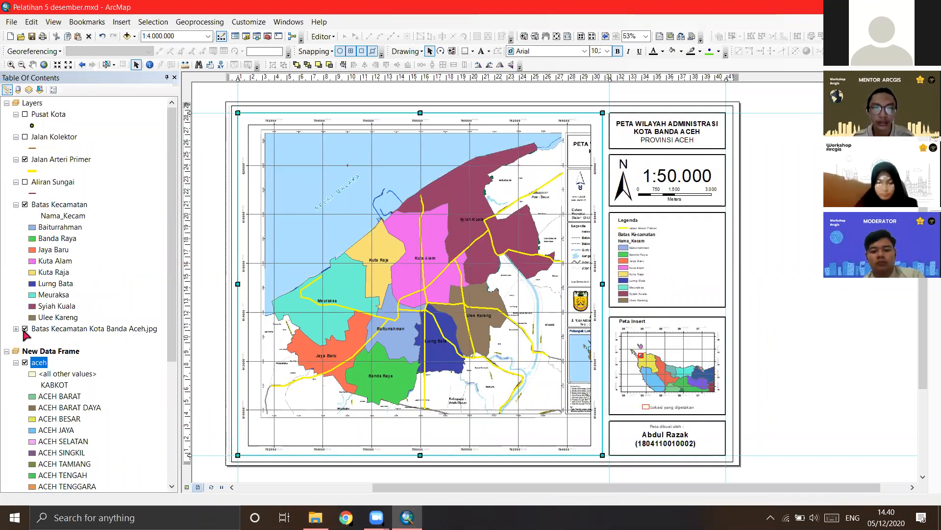
click(24, 331)
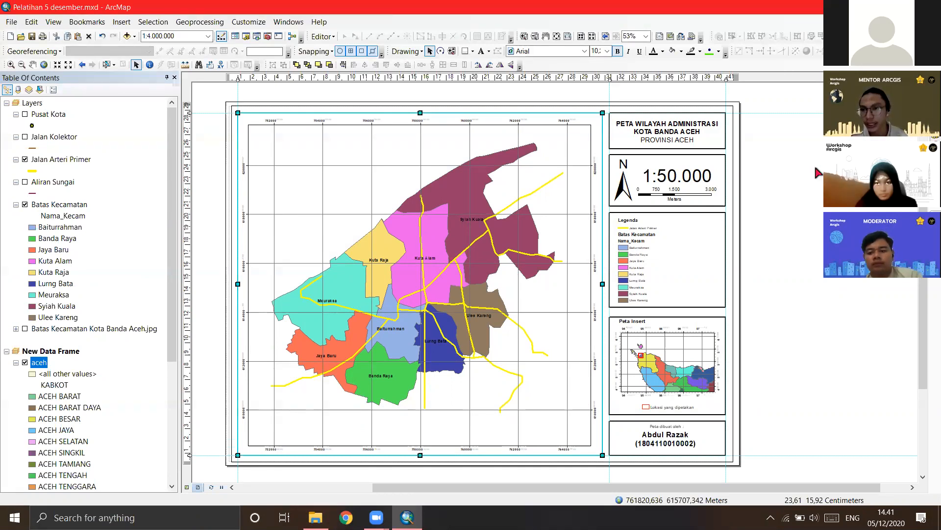
Step: Add the aceh shapefile from the Catalog to the Layers data frame and move it beneath all other layers in that frame
mouse_move(935, 118)
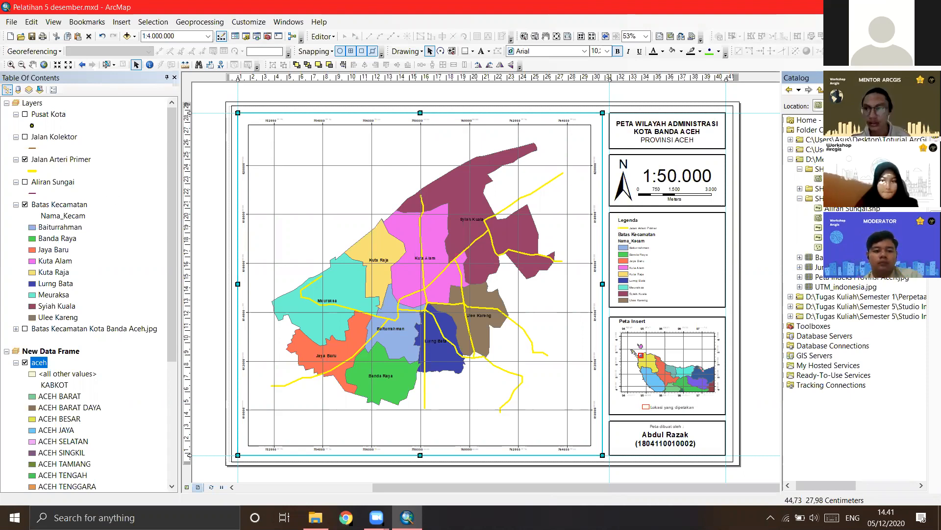
click(32, 171)
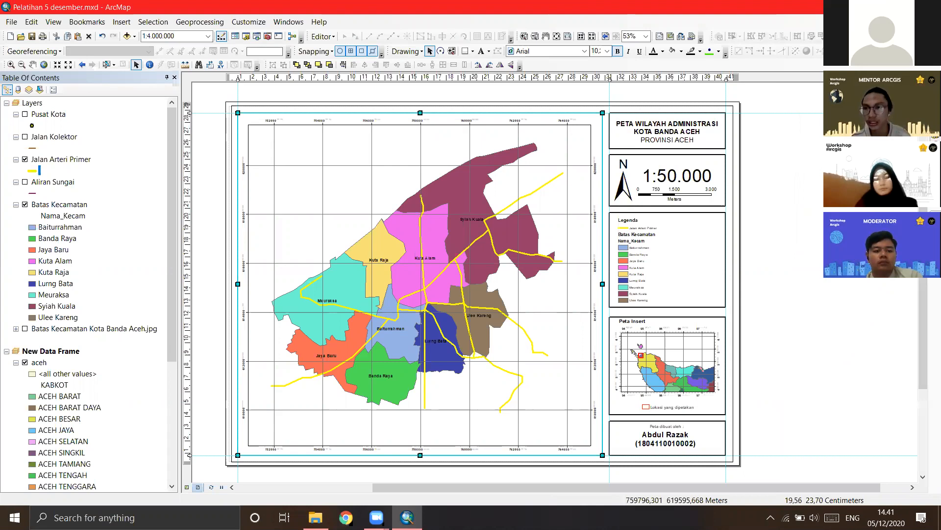
mouse_move(934, 196)
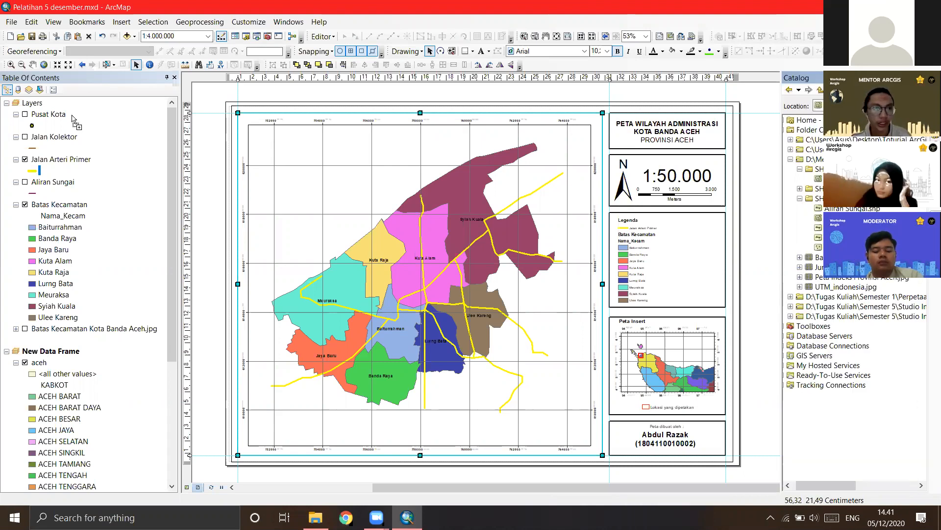
drag(52, 104, 52, 106)
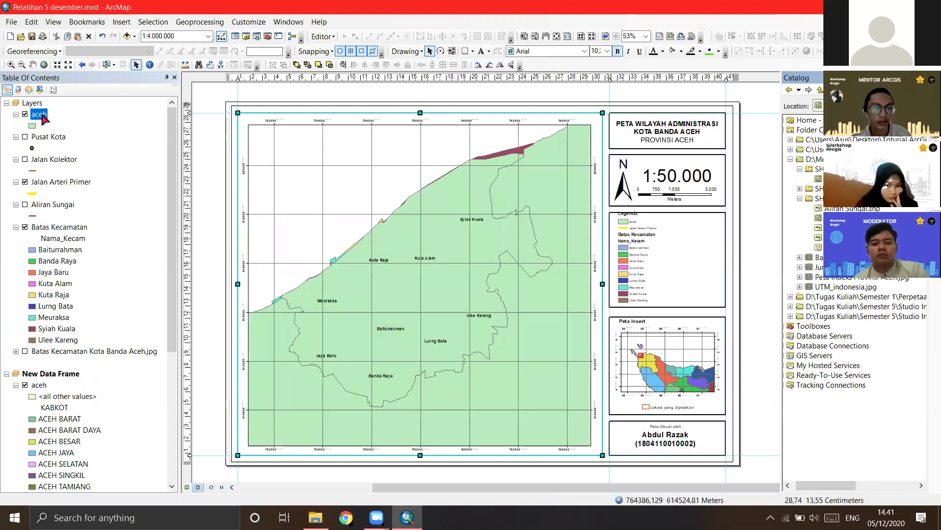
drag(55, 360, 50, 363)
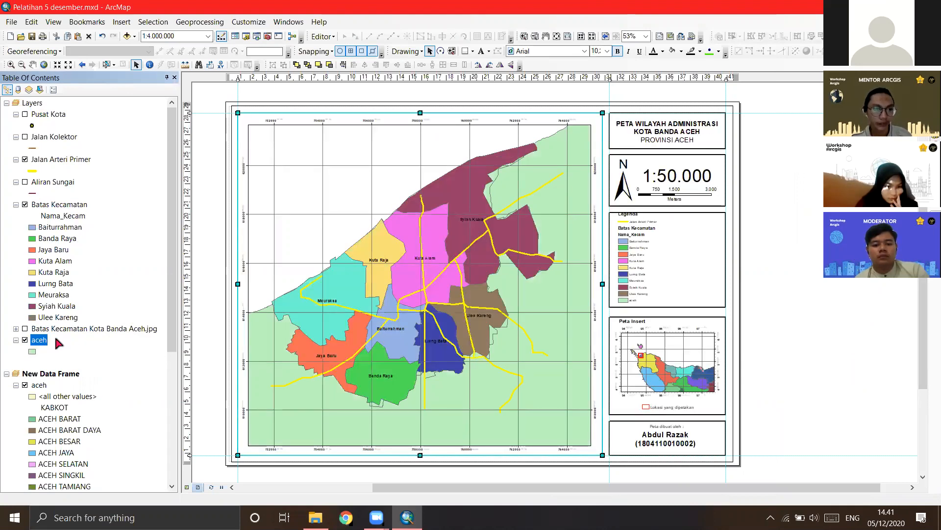
Step: Symbolize the aceh layer in the main data frame by unique values of the KABKOT field, adding all values
right_click(55, 338)
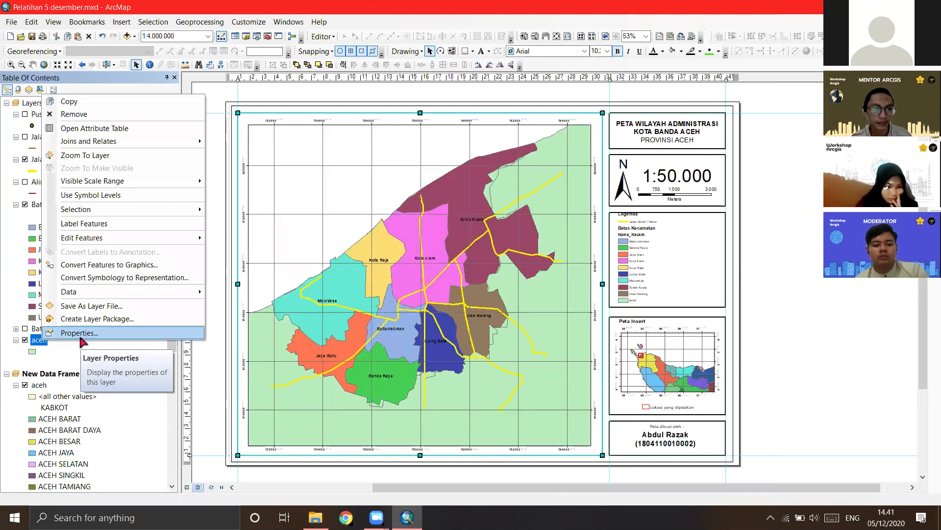
click(81, 337)
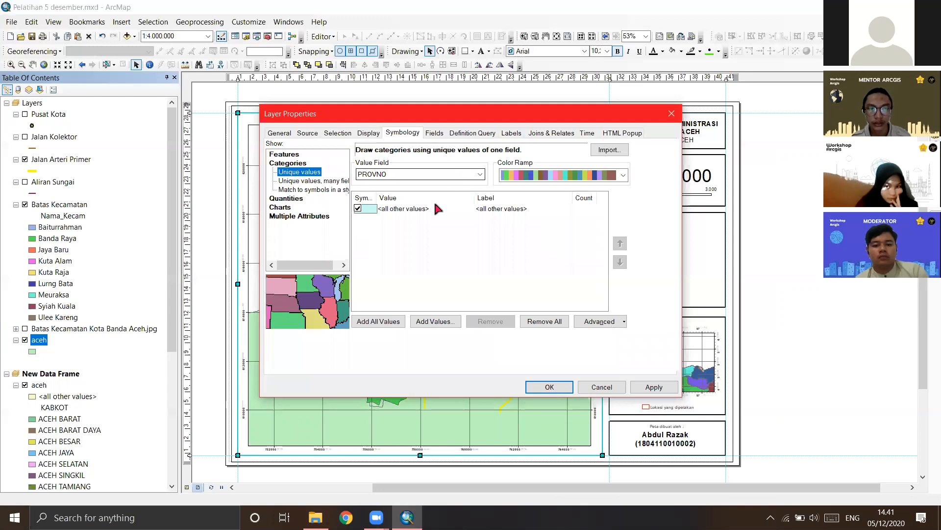
click(433, 175)
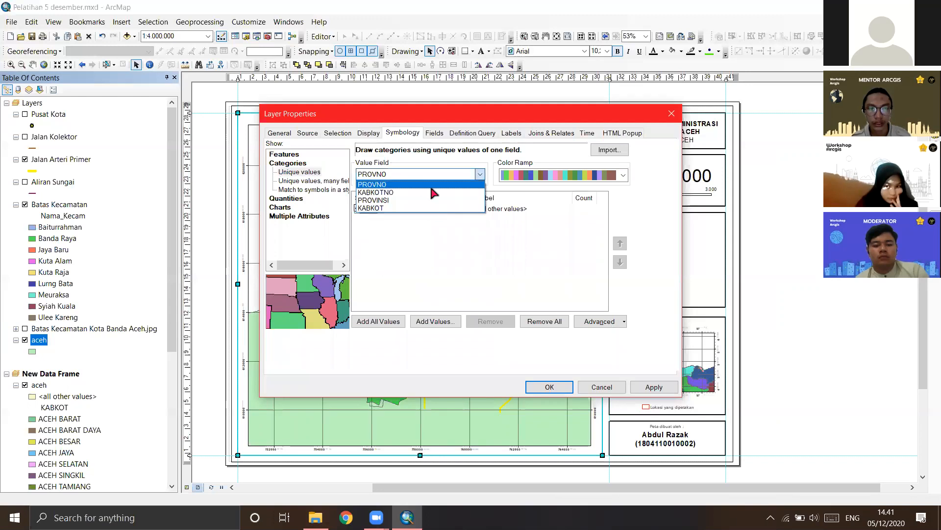
click(532, 160)
click(378, 321)
click(469, 174)
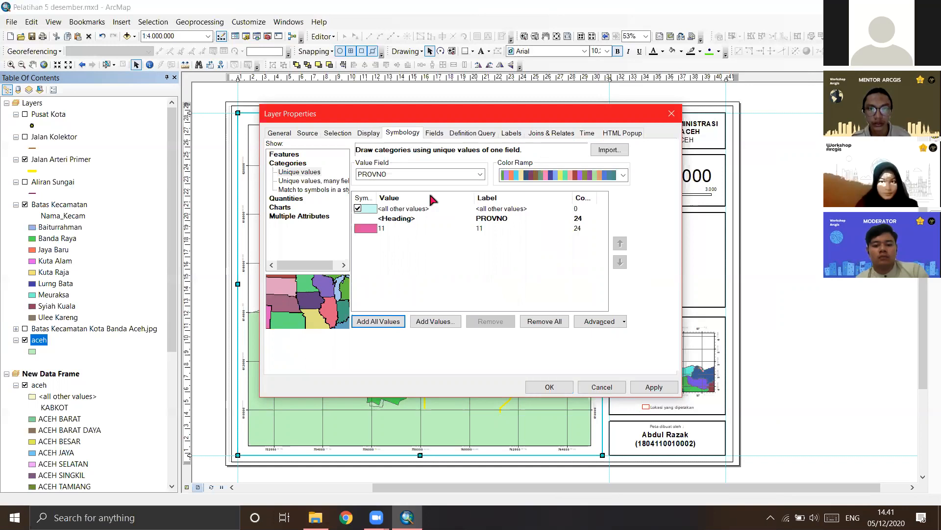
click(420, 210)
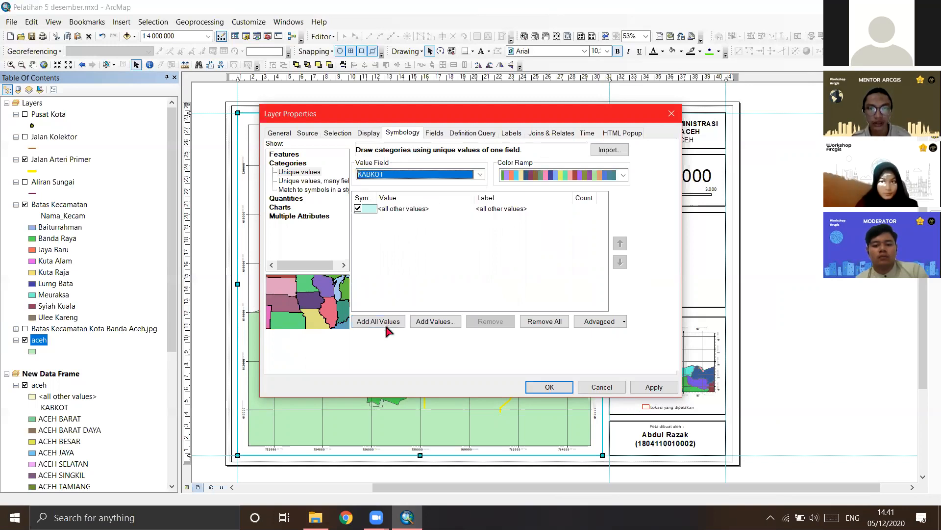
click(384, 323)
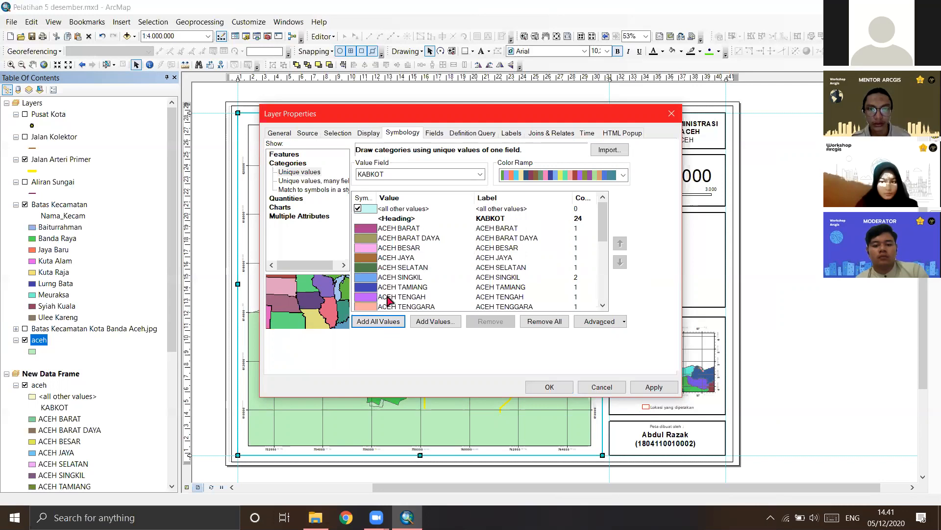
scroll(391, 300, down, 5)
scroll(388, 300, up, 2)
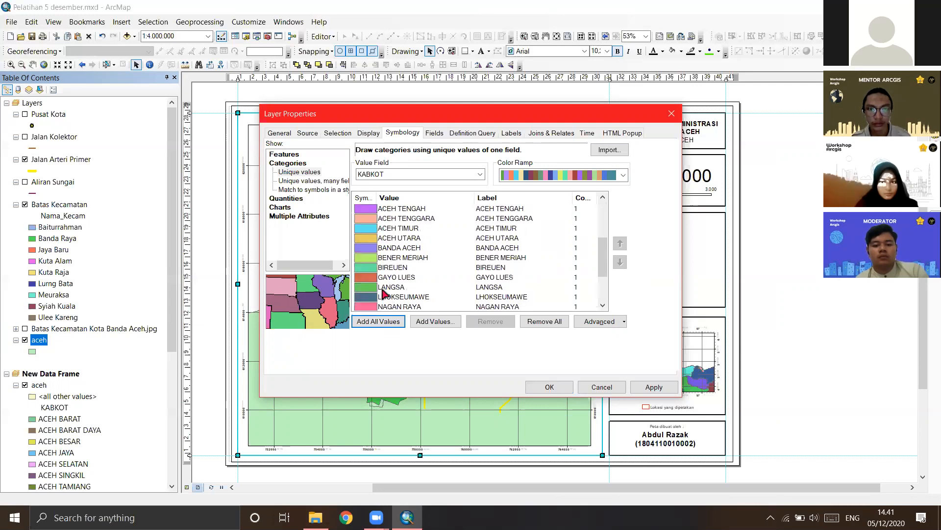
click(373, 251)
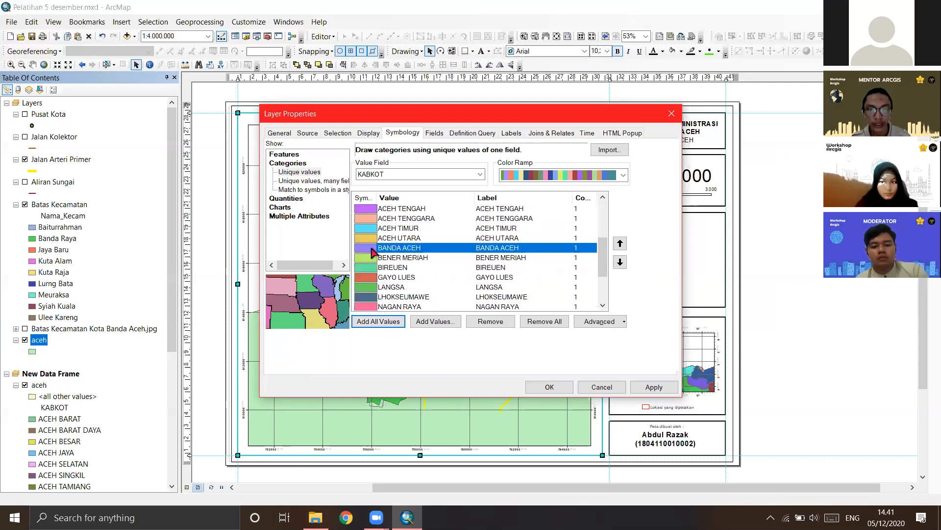
double_click(373, 251)
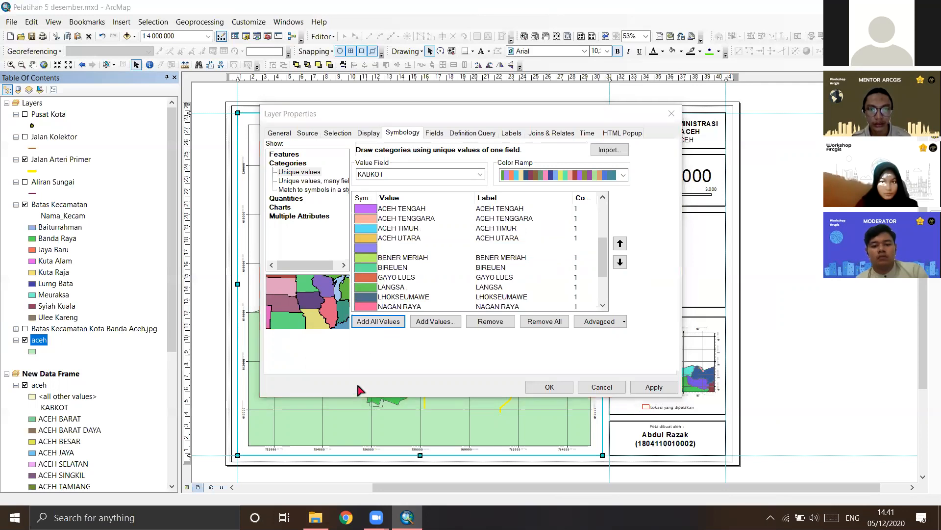
key(Escape)
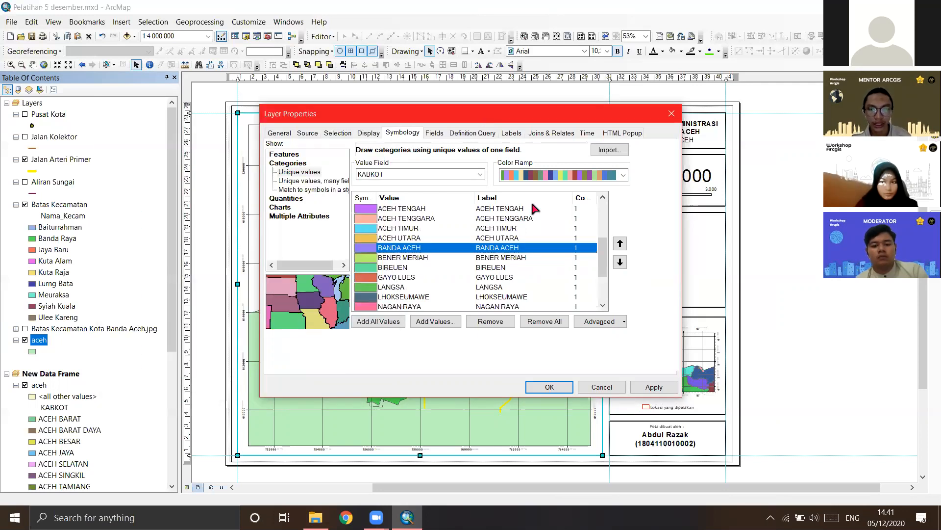
Step: Apply the KABKOT categories to the aceh layer and close its properties
drag(483, 118, 564, 30)
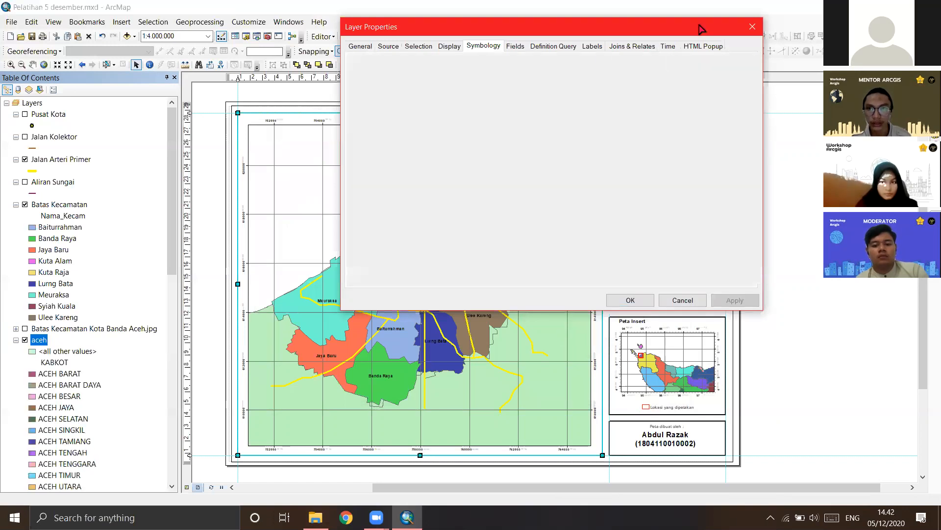
click(750, 29)
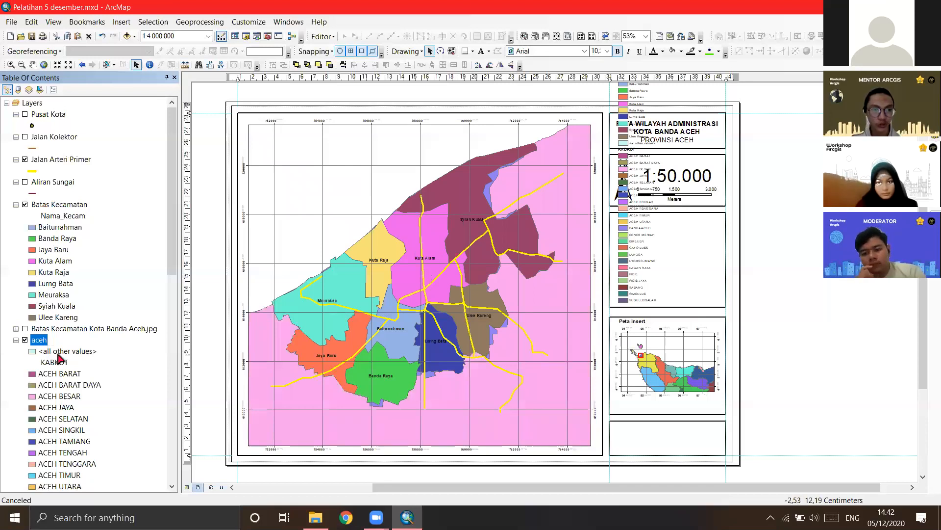
Step: Give the ACEH BESAR class of the main frame's aceh layer the light Green preset fill with no outline color
scroll(101, 324, down, 2)
scroll(43, 175, down, 3)
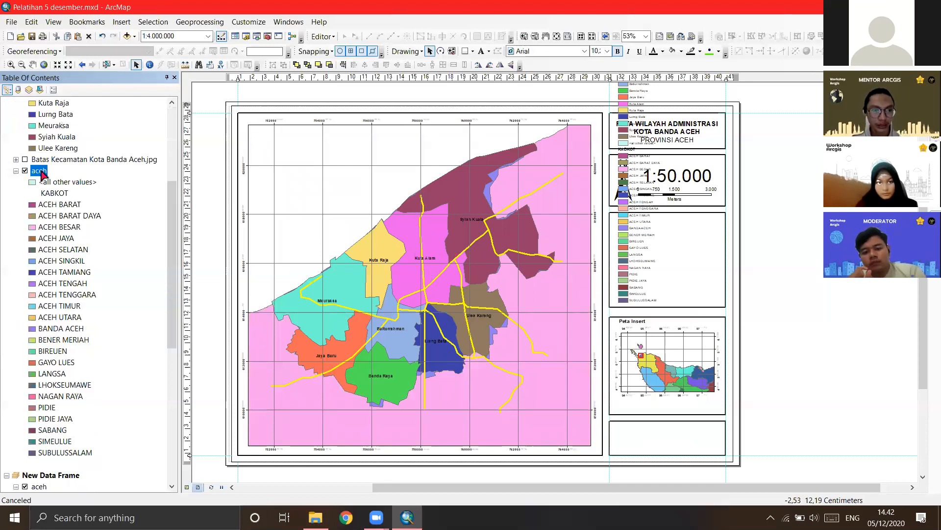
click(32, 227)
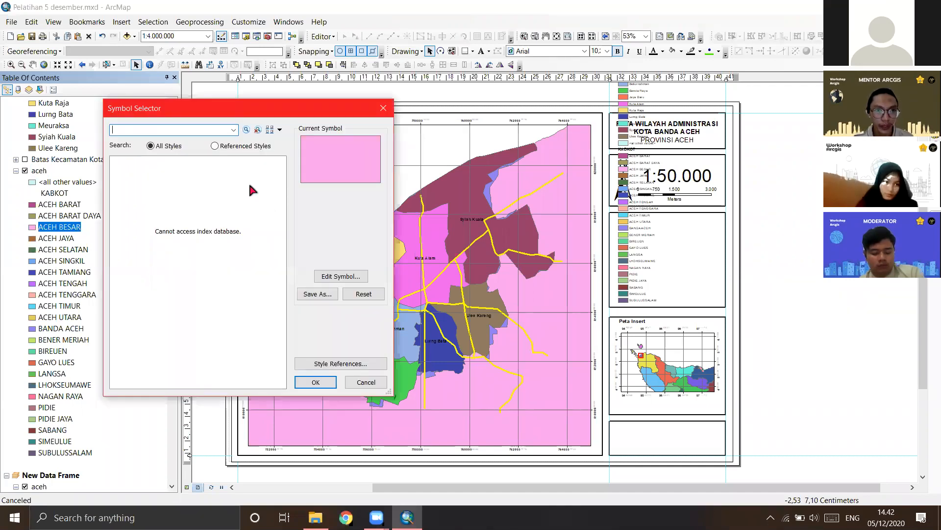
click(318, 363)
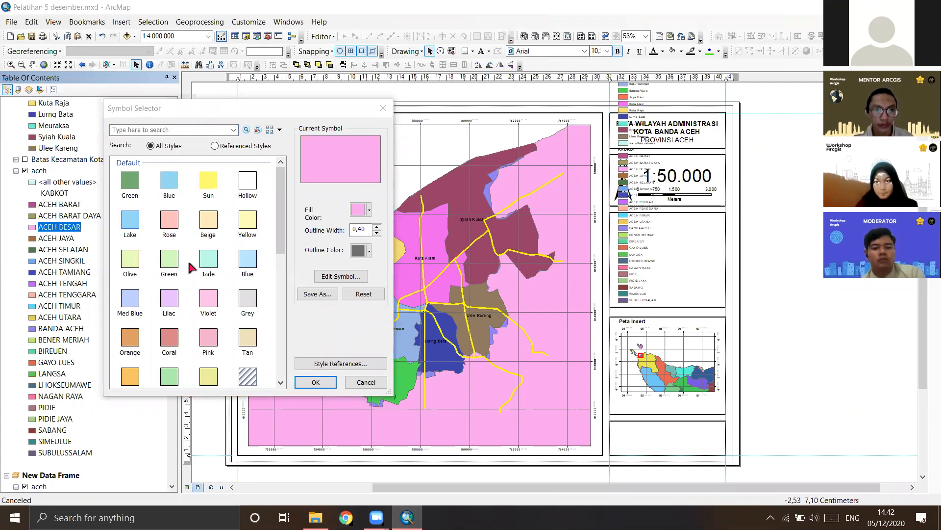
click(186, 260)
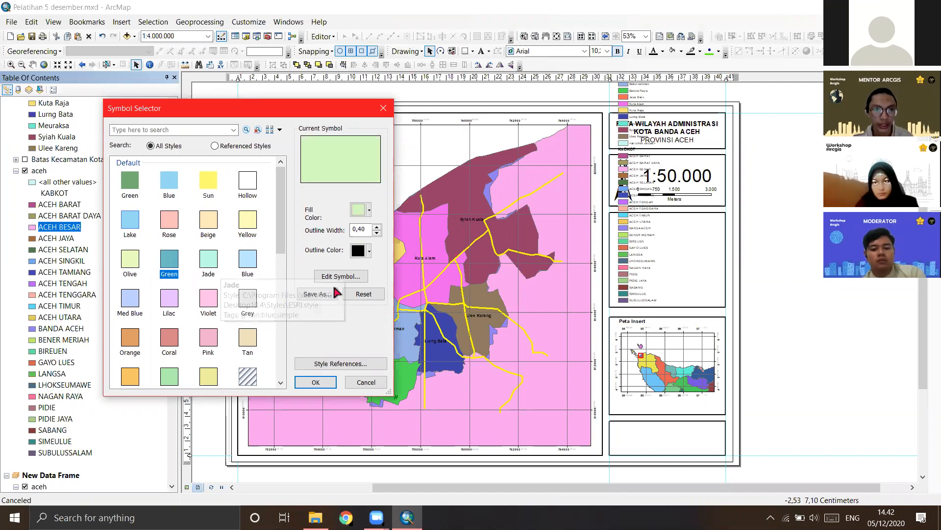
click(361, 254)
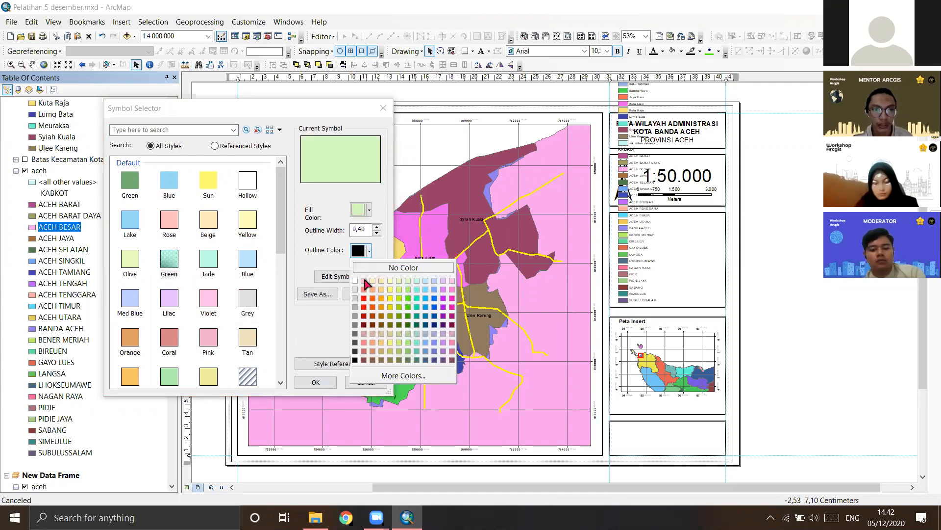
click(370, 269)
click(323, 373)
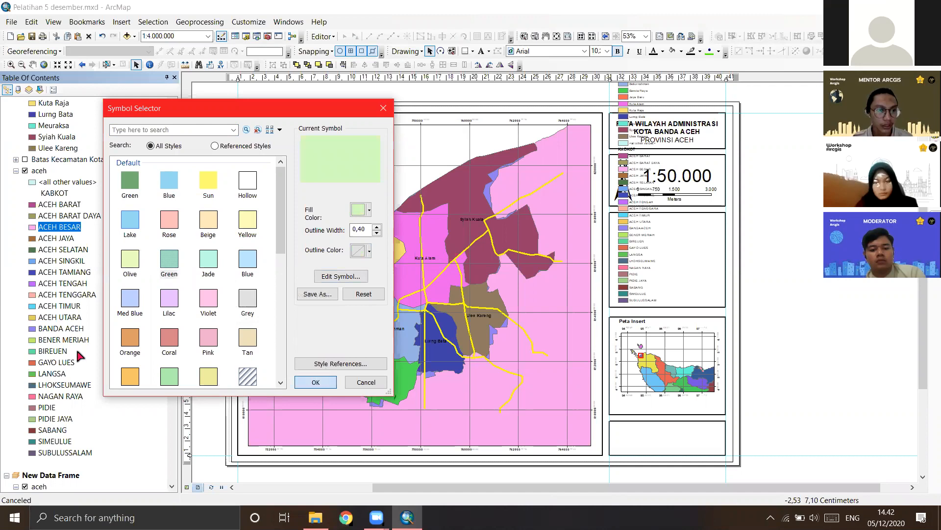
Step: Give the BANDA ACEH class the same light Green preset fill with no outline color
click(32, 329)
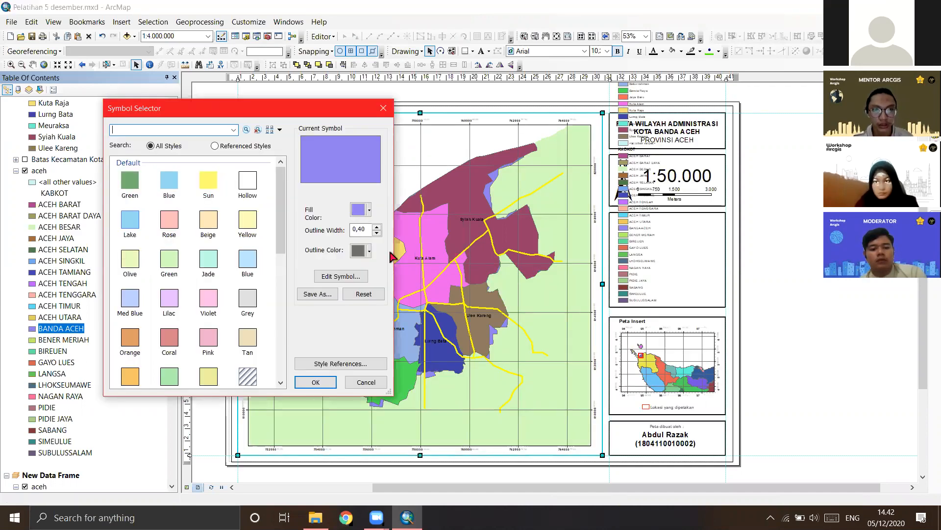
click(363, 210)
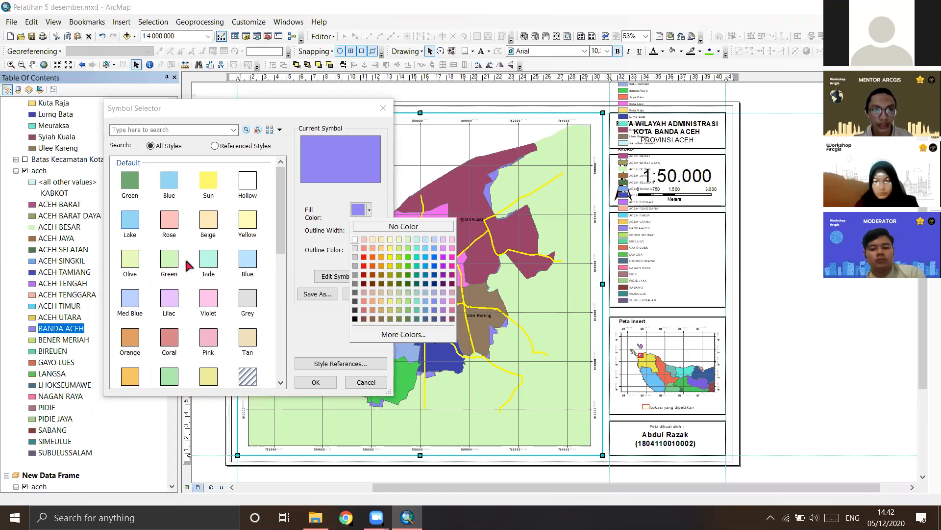
click(171, 260)
click(369, 250)
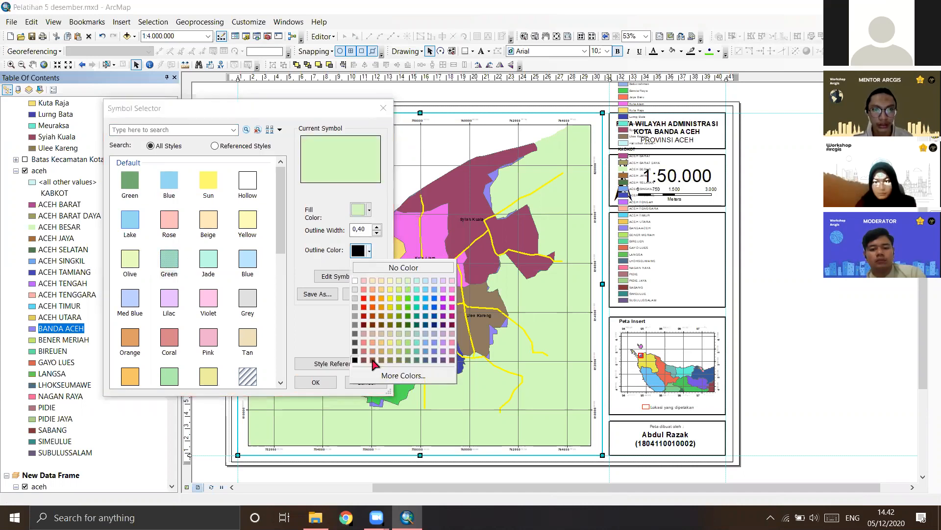
click(325, 377)
click(318, 382)
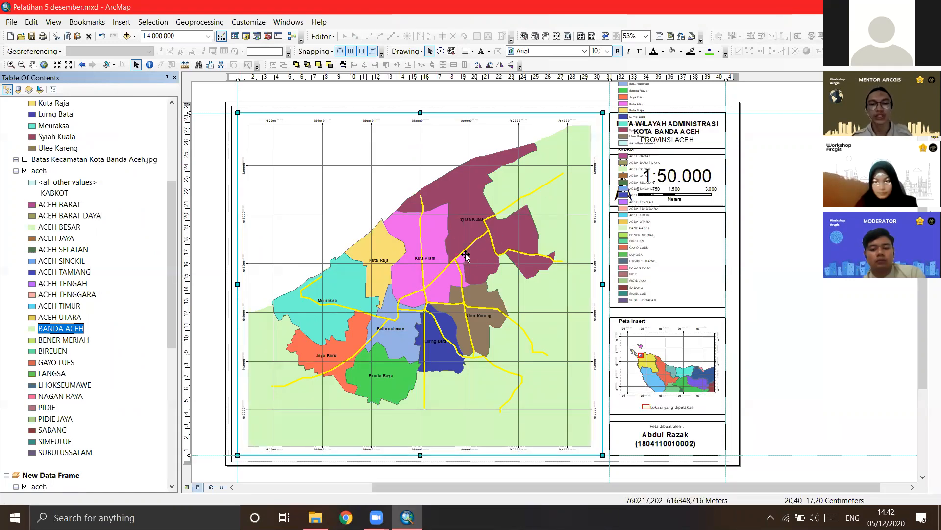
drag(371, 178, 343, 176)
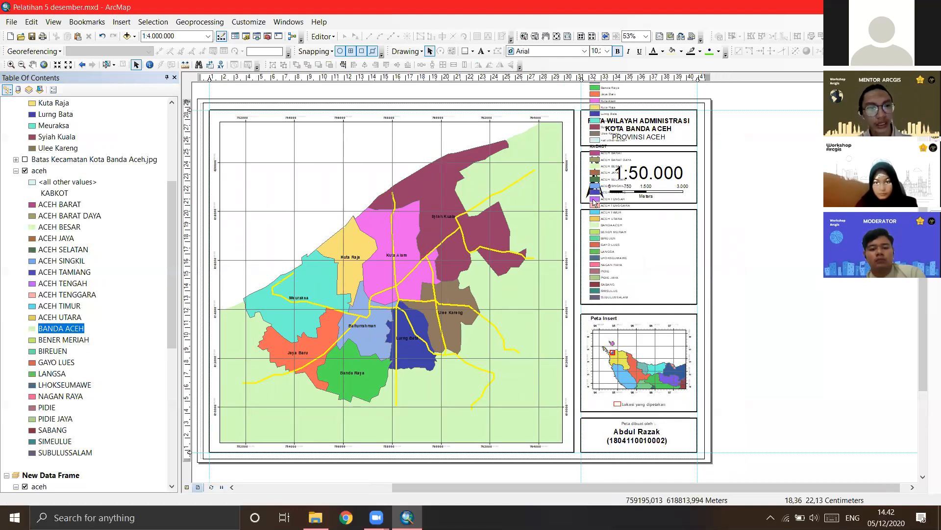
Step: Remove the aceh layer from the legend items so the legend lists only Jalan Arteri Primer and Batas Kecamatan
click(598, 260)
scroll(609, 151, up, 2)
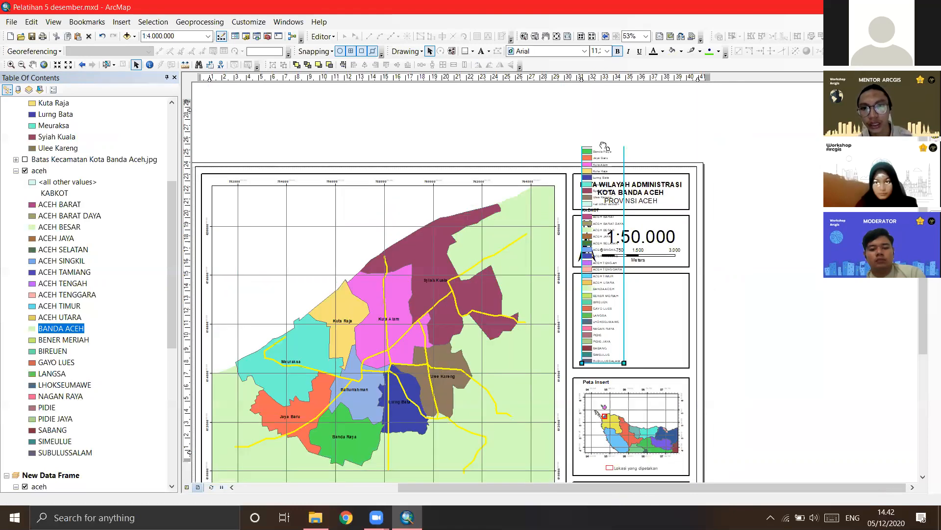
drag(603, 146, 598, 190)
scroll(595, 176, up, 1)
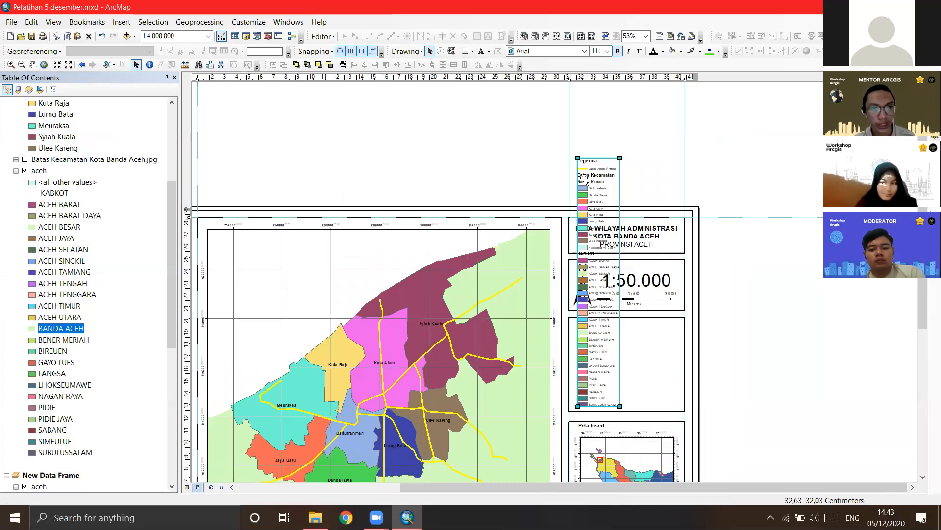
right_click(583, 177)
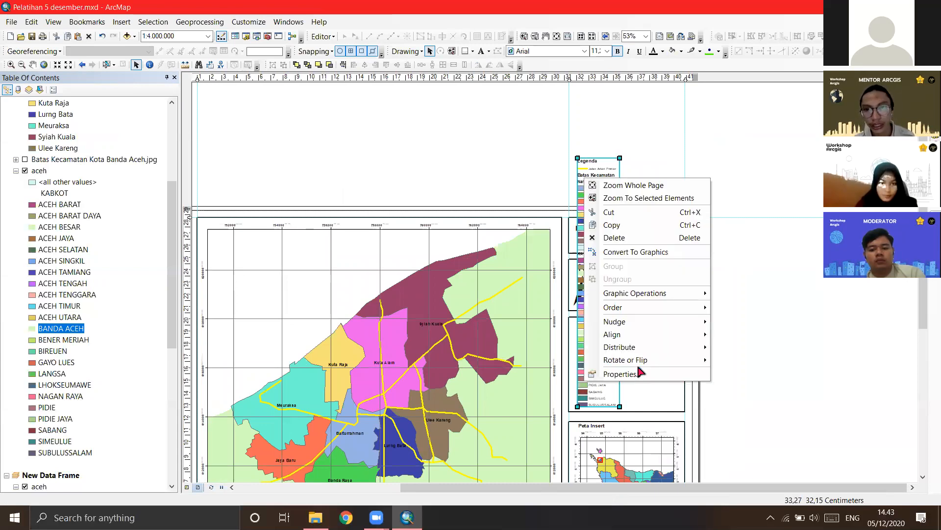
click(637, 372)
click(471, 237)
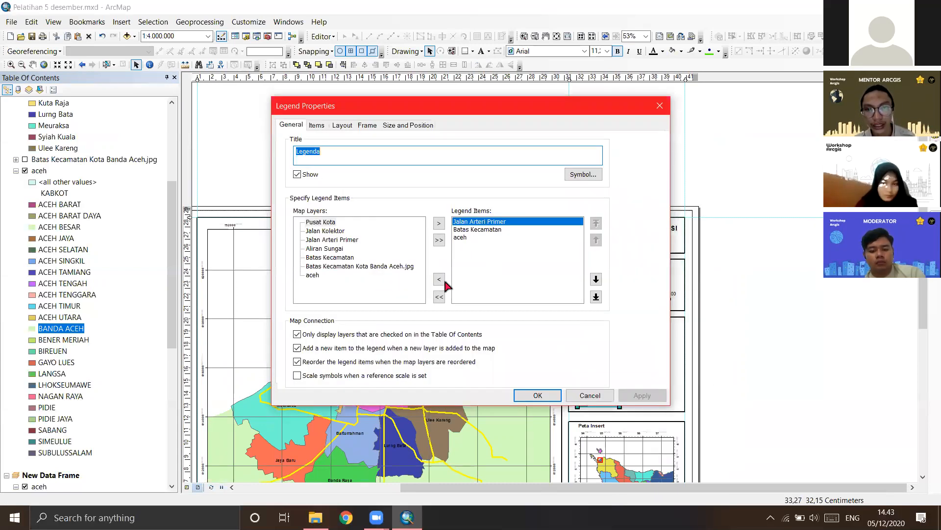
click(443, 280)
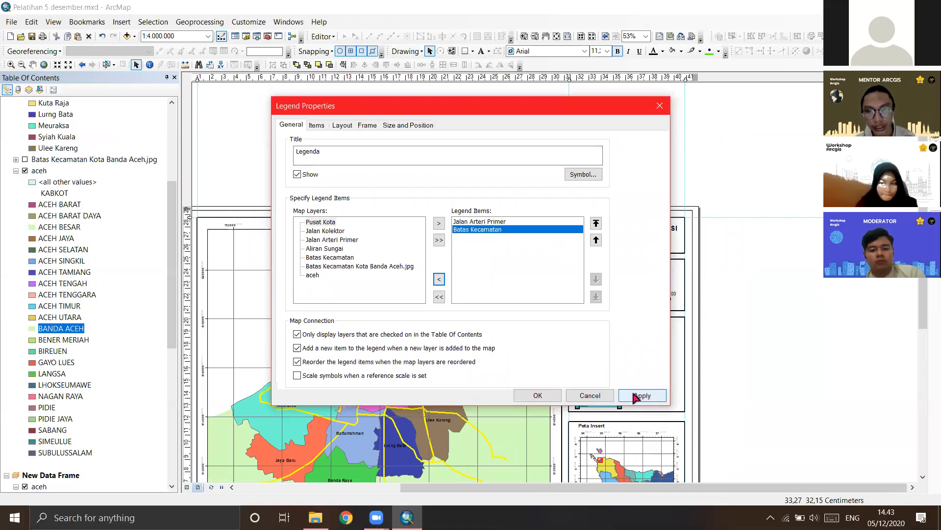
click(636, 396)
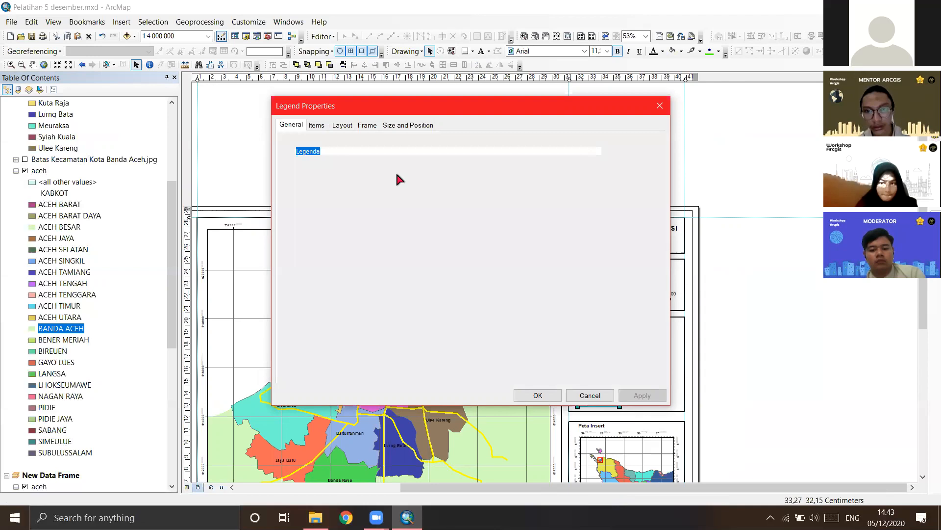
click(540, 392)
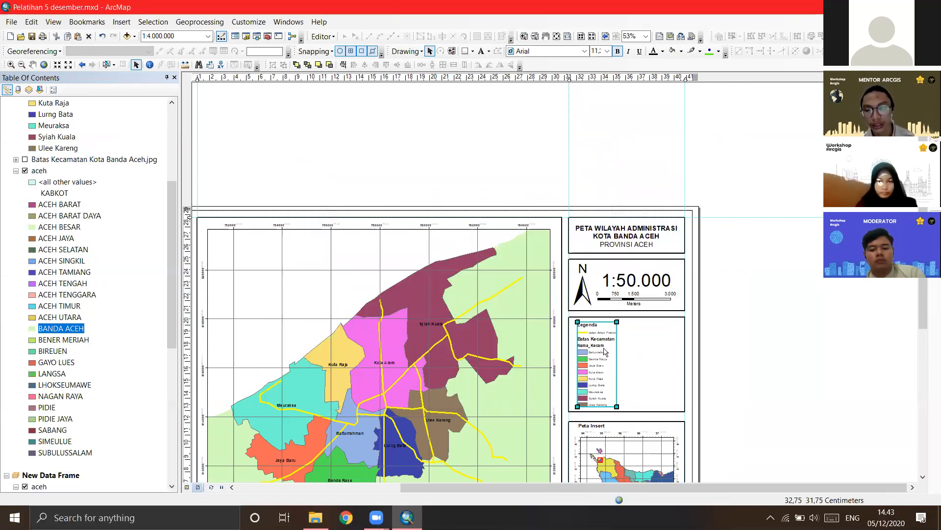
Step: Examine the aceh classes in the layer list and the district entries in the layout's legend
drag(604, 347, 639, 263)
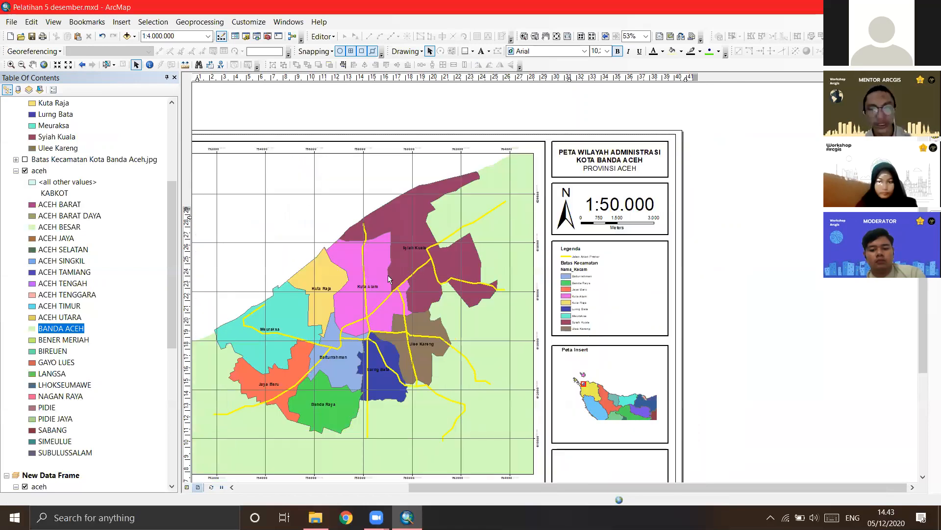
scroll(79, 230, up, 5)
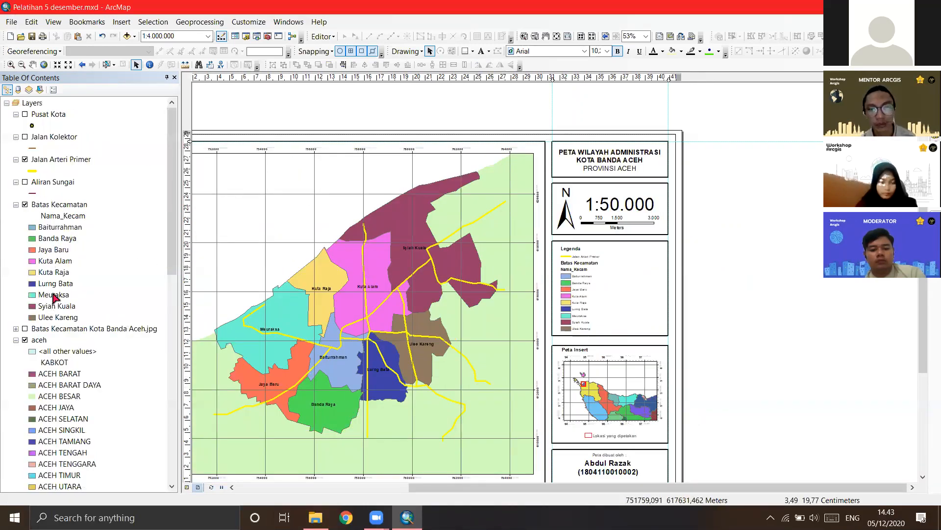
scroll(54, 304, down, 4)
scroll(89, 304, down, 2)
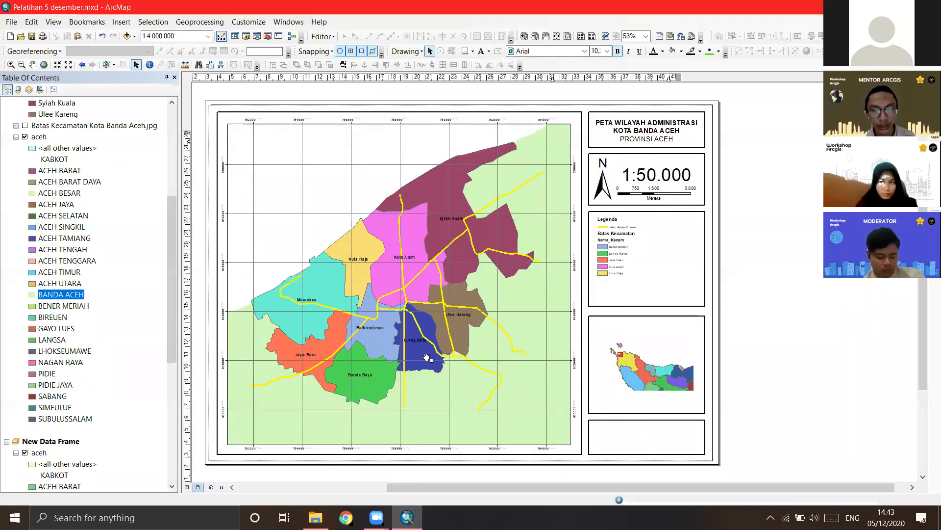
drag(52, 244, 44, 182)
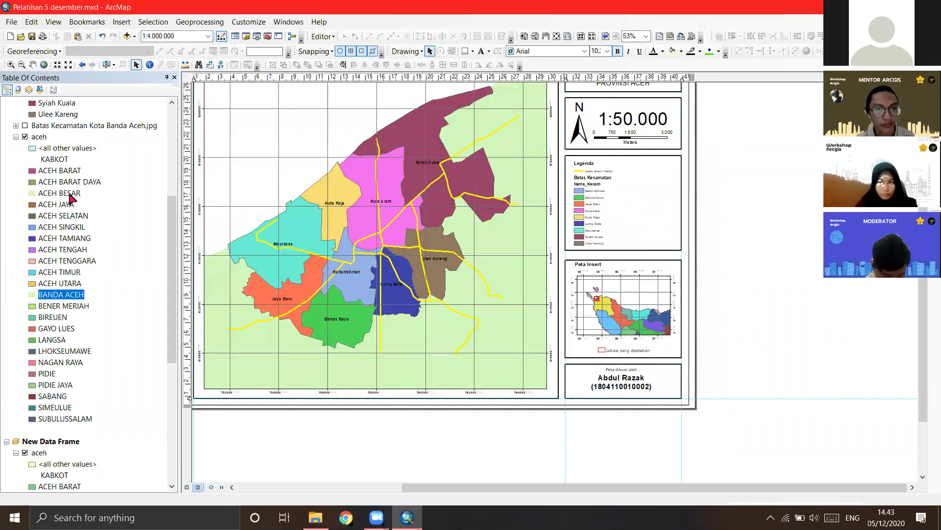
drag(432, 214, 470, 270)
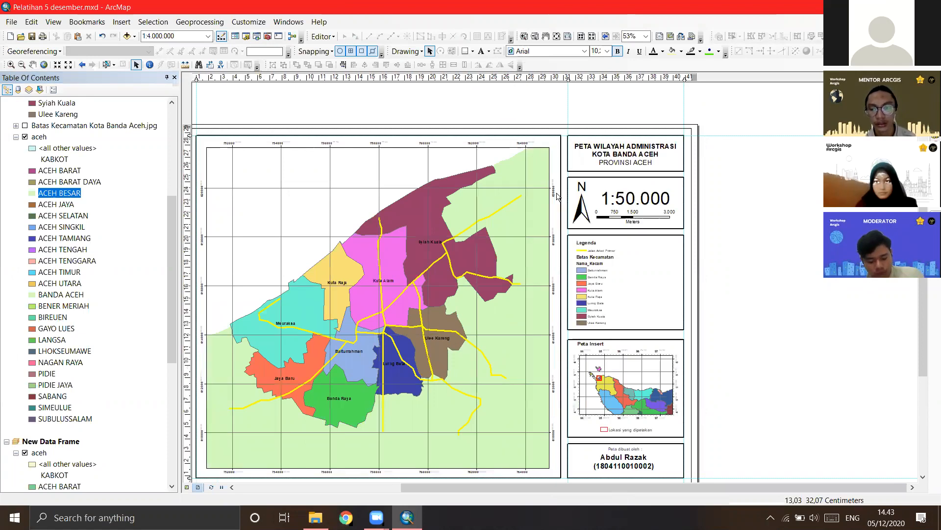
click(608, 291)
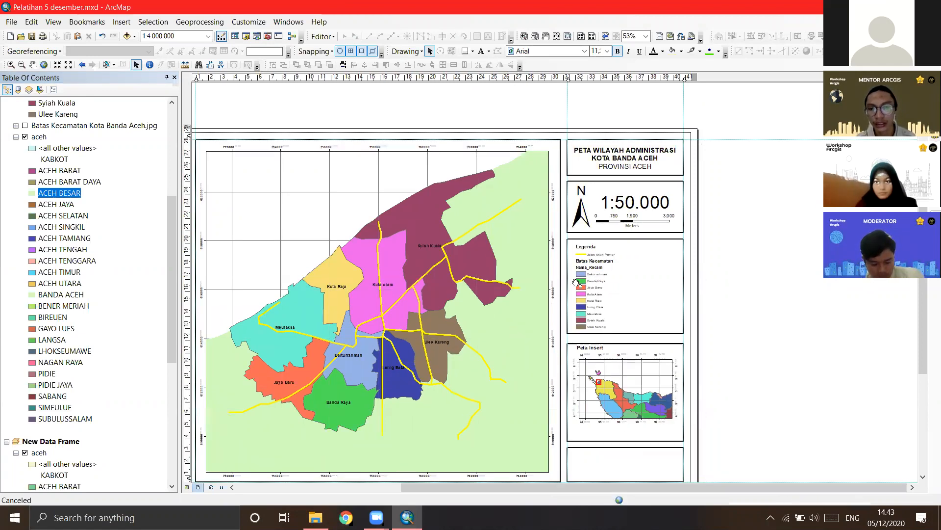
drag(647, 281, 590, 257)
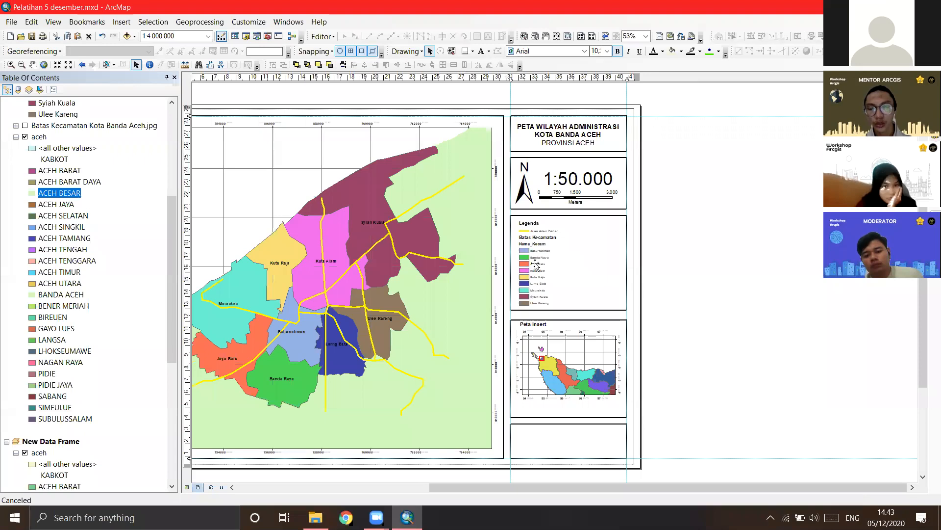
scroll(515, 249, down, 1)
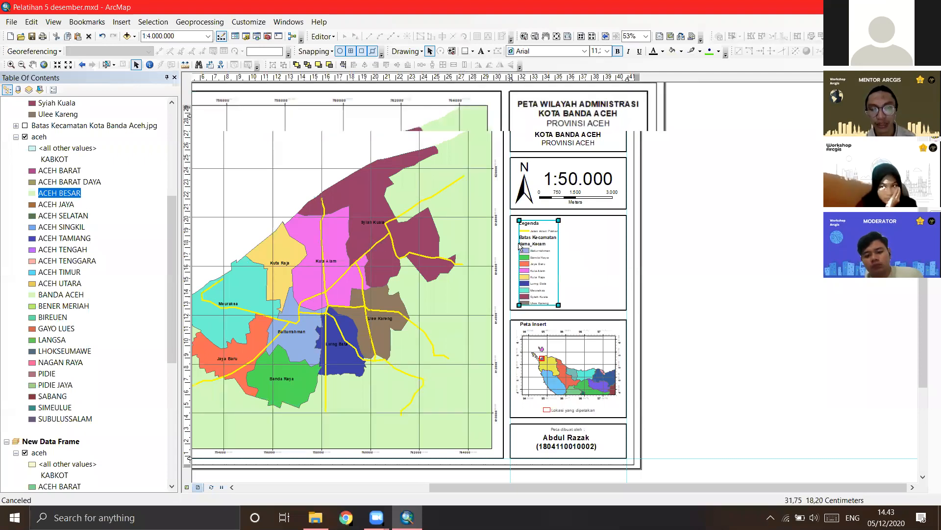
scroll(521, 246, down, 1)
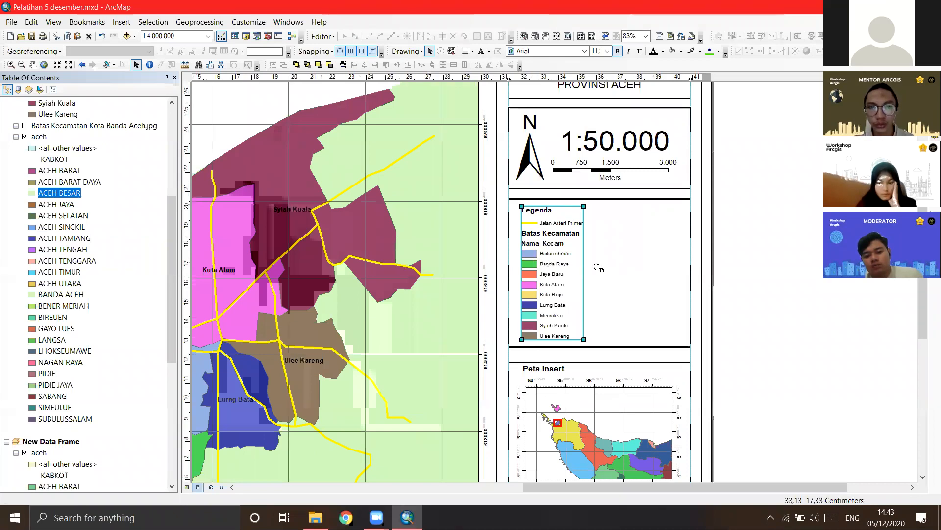
drag(546, 271, 599, 268)
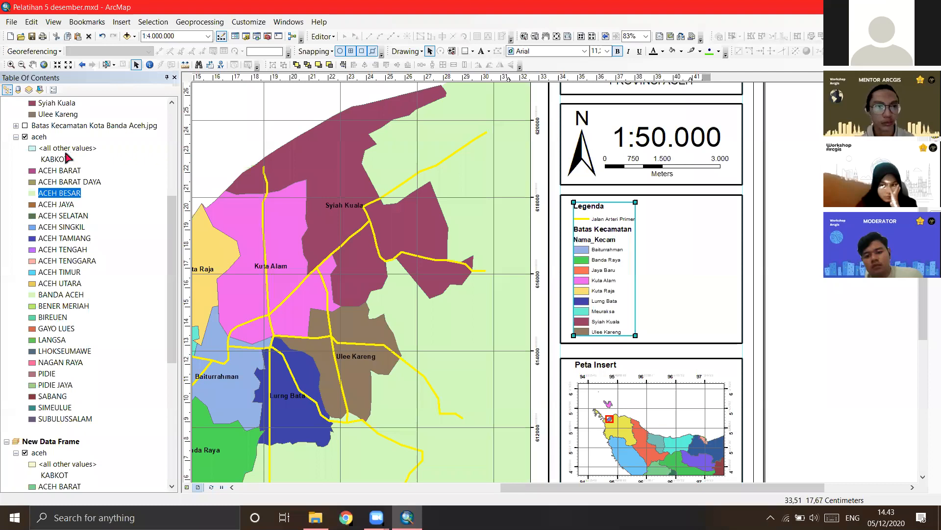
Step: Collapse the class list of the main data frame's aceh layer
scroll(68, 152, up, 4)
click(16, 273)
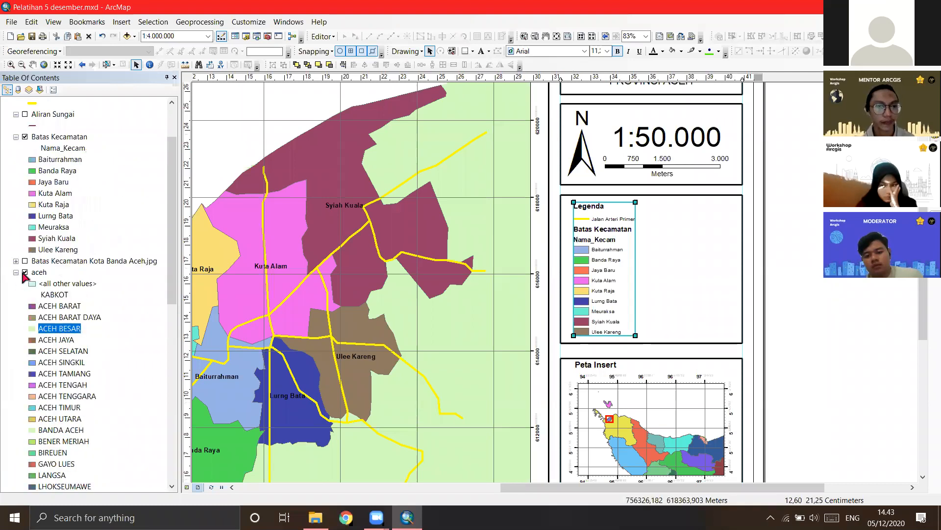
scroll(351, 219, up, 2)
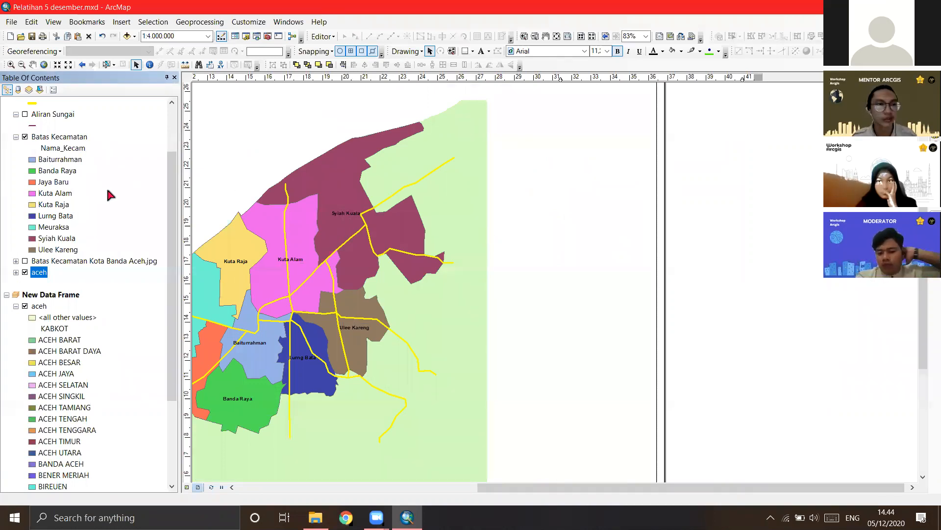
Step: Open the Batas Kecamatan attribute table, place it clear of the layout's legend and select Syiah Kuala's Luas_Hekta value
scroll(52, 211, up, 2)
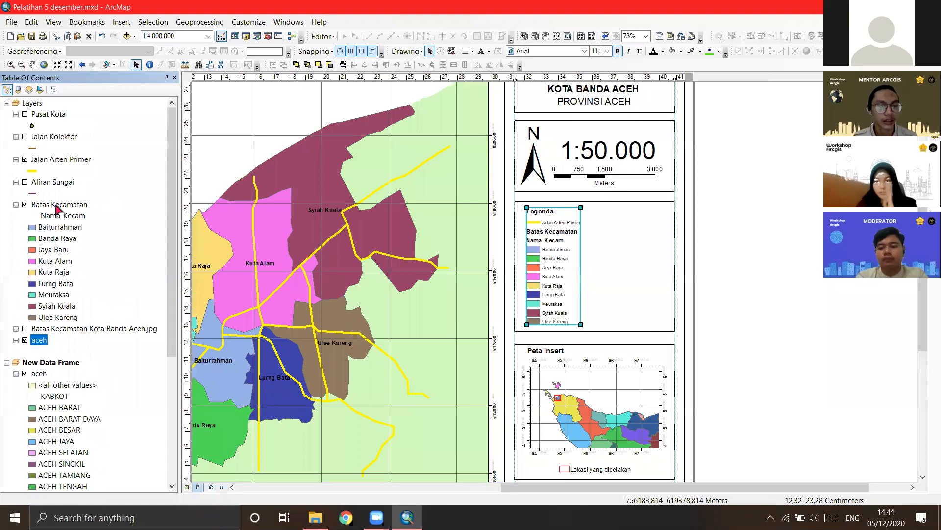
click(58, 208)
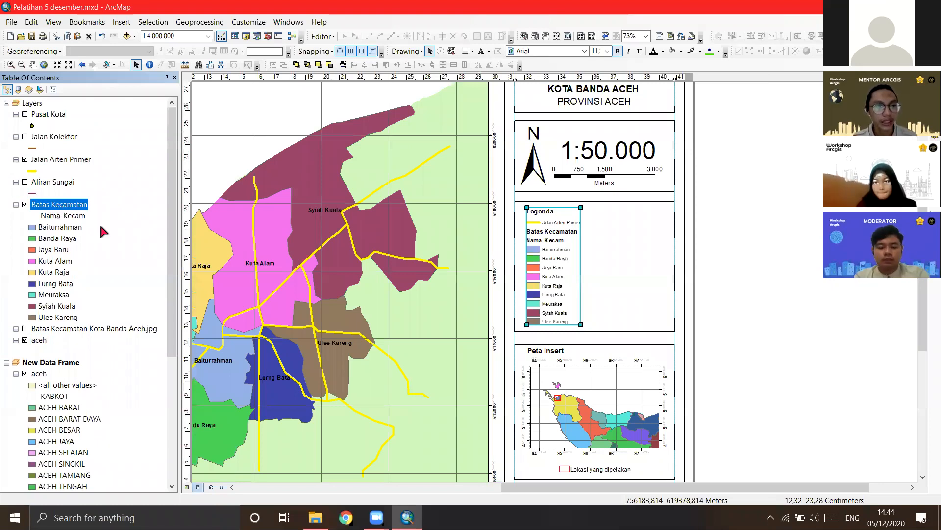
right_click(63, 206)
click(116, 239)
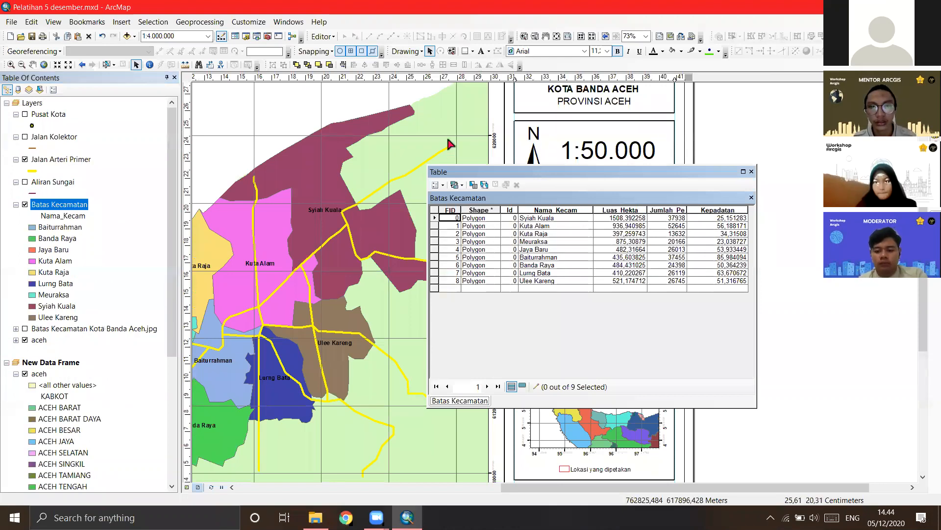
drag(469, 173, 278, 137)
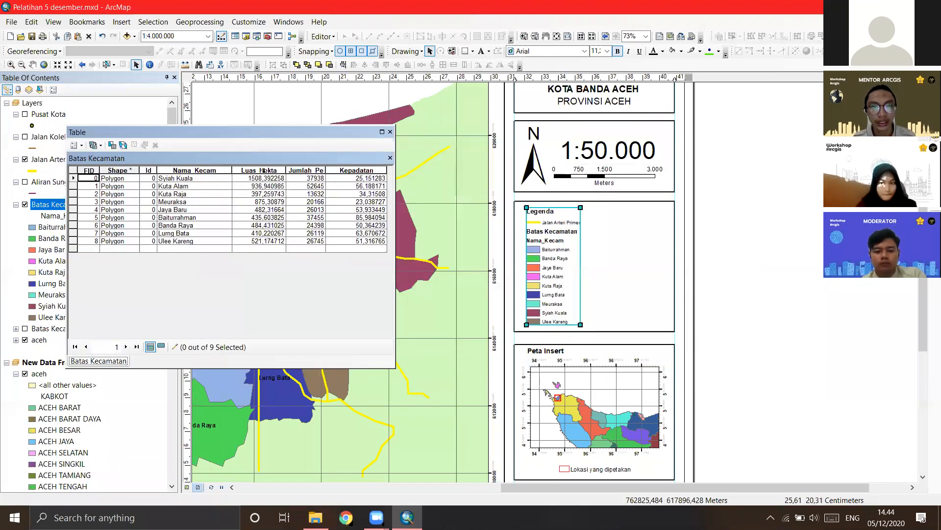
click(273, 178)
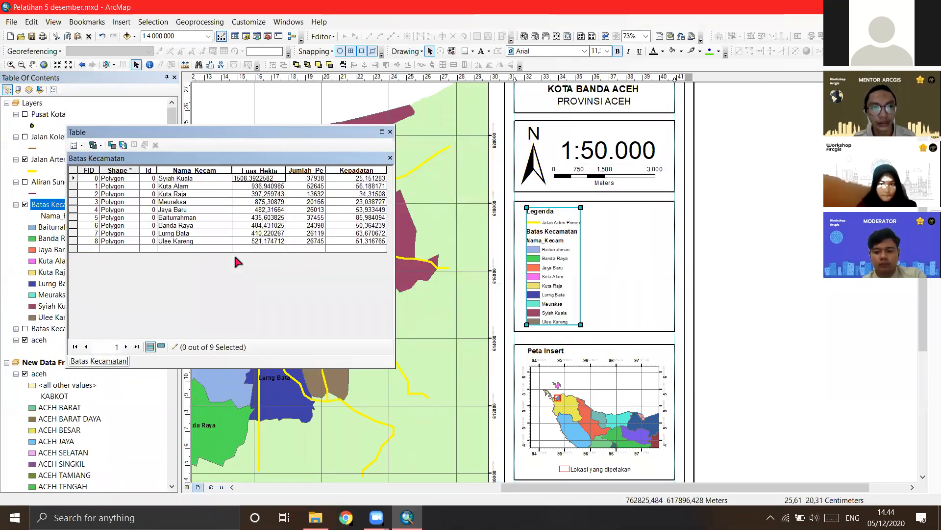
Step: Convert the legend to graphics and ungroup it into separate elements
right_click(566, 241)
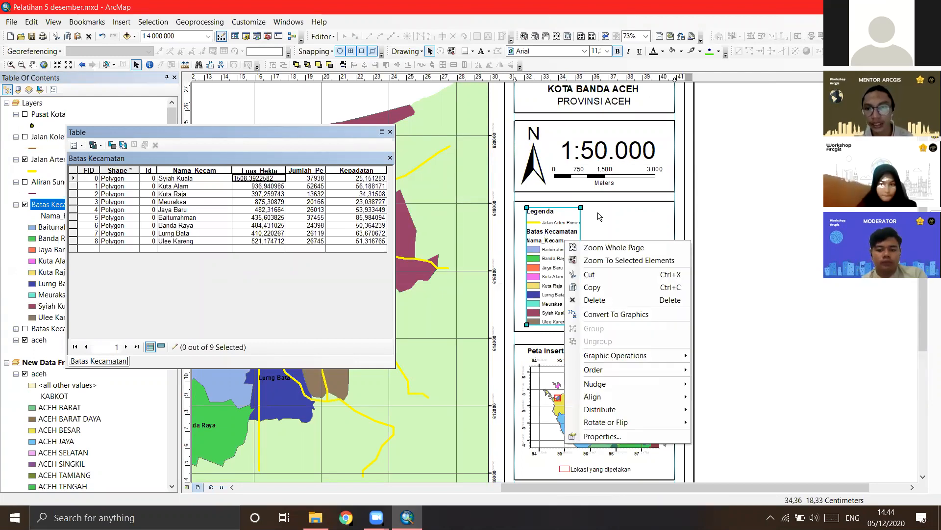
click(638, 253)
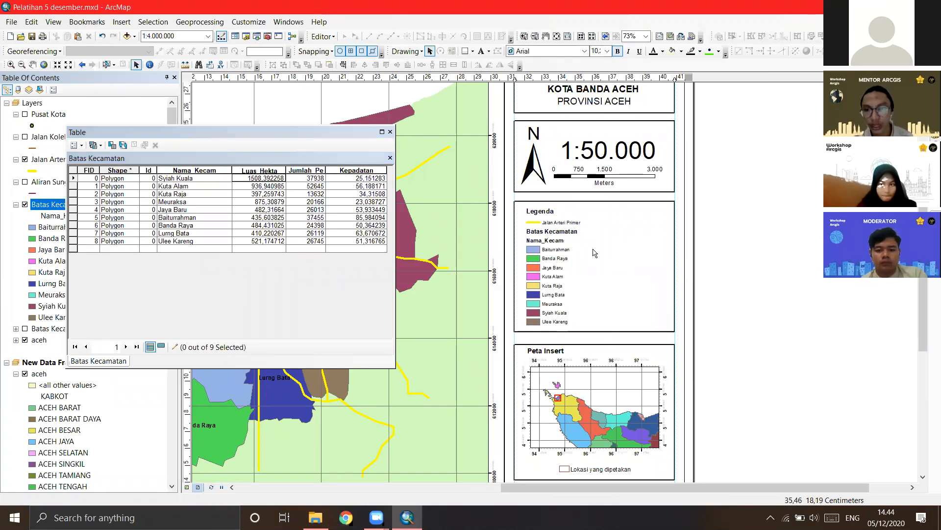
click(544, 237)
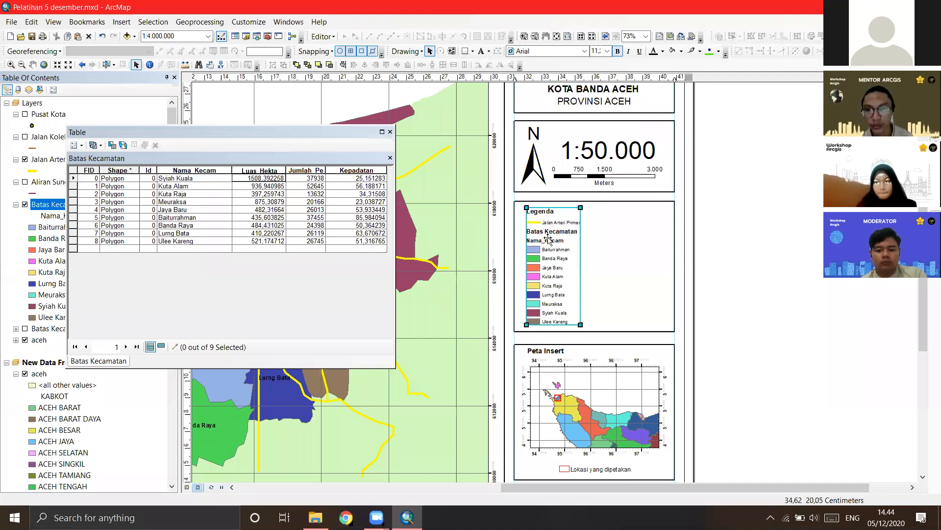
right_click(615, 416)
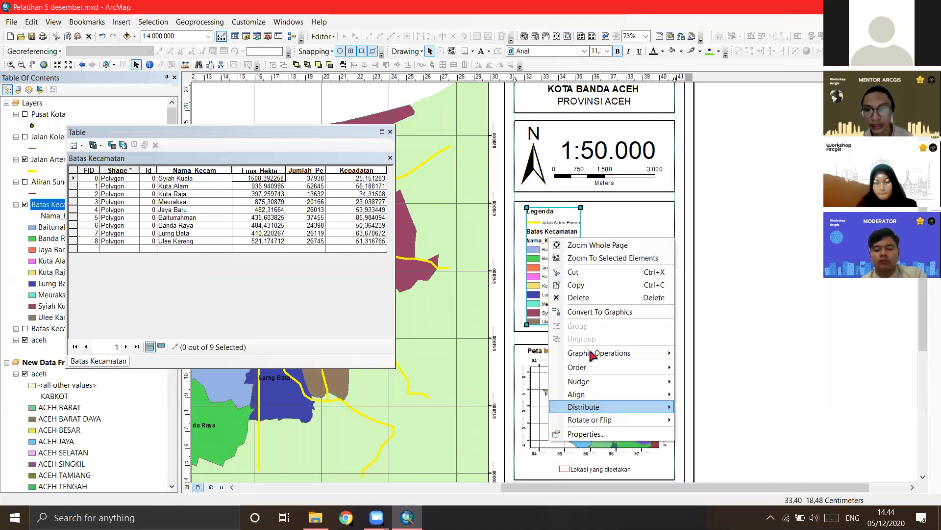
click(592, 312)
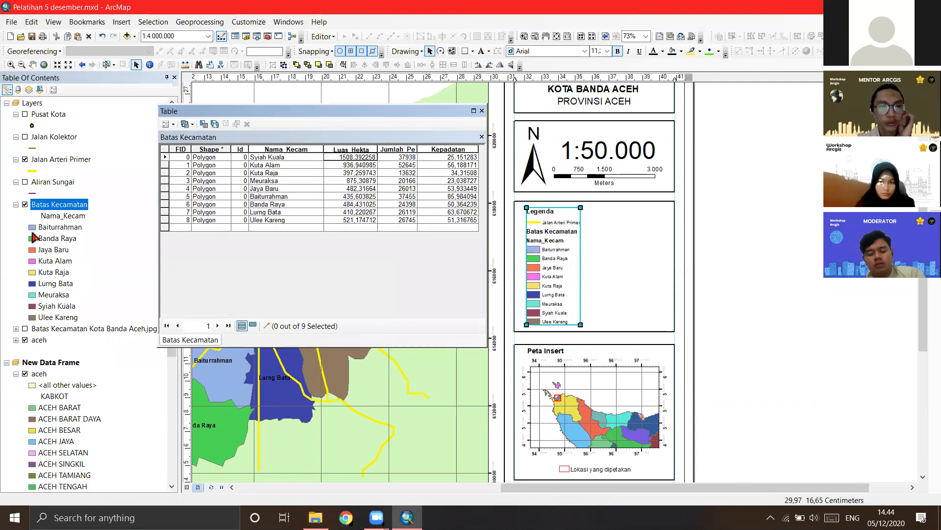
right_click(556, 249)
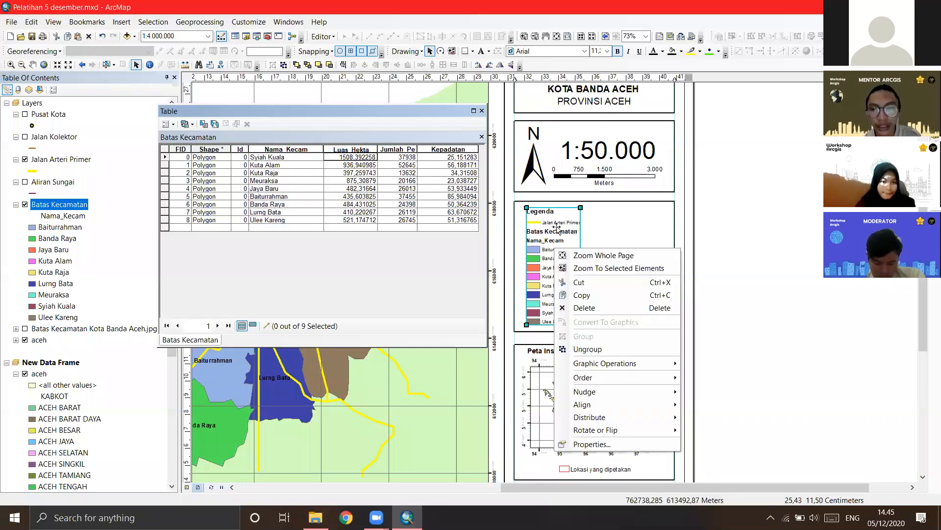
click(619, 349)
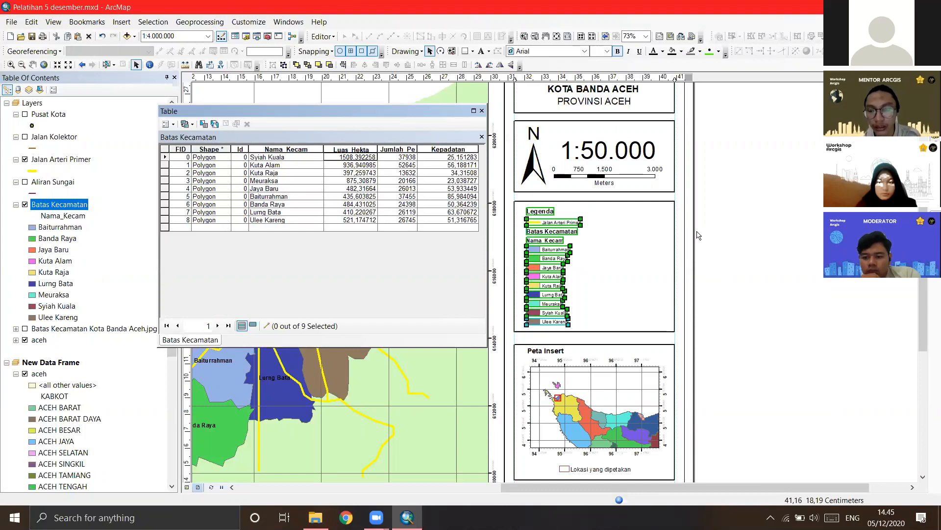
Step: Delete the Nama_Kecam heading from the ungrouped legend
click(550, 241)
click(558, 242)
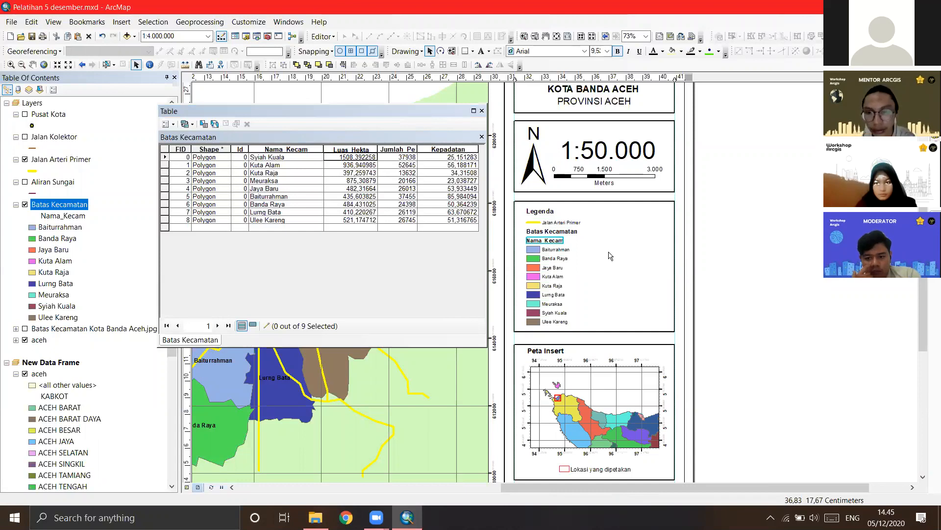
double_click(549, 241)
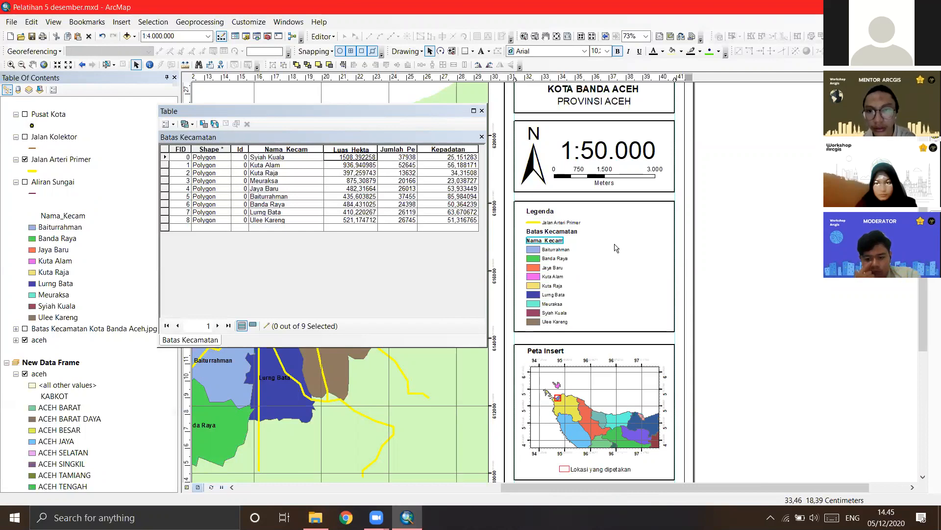
Step: Try enlarging the Baiturrahman legend entry, and undo the resize
click(557, 249)
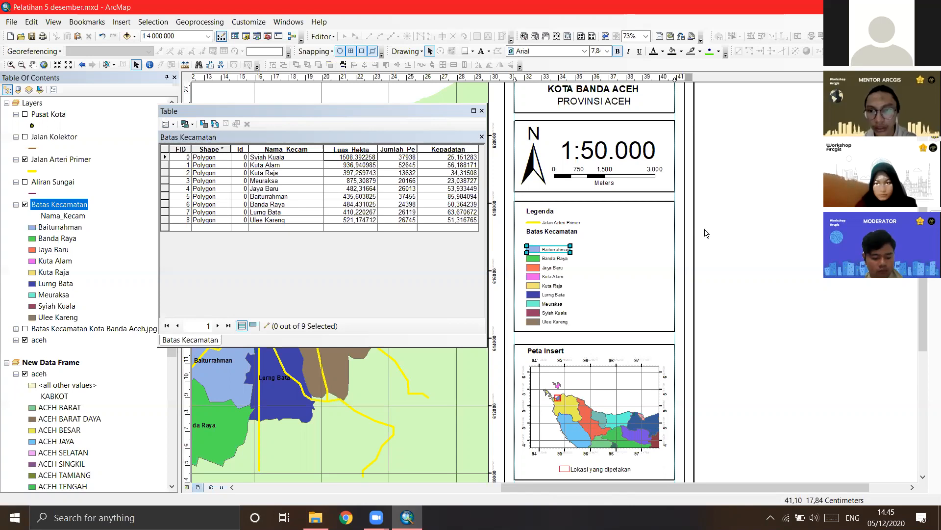
drag(705, 229, 522, 329)
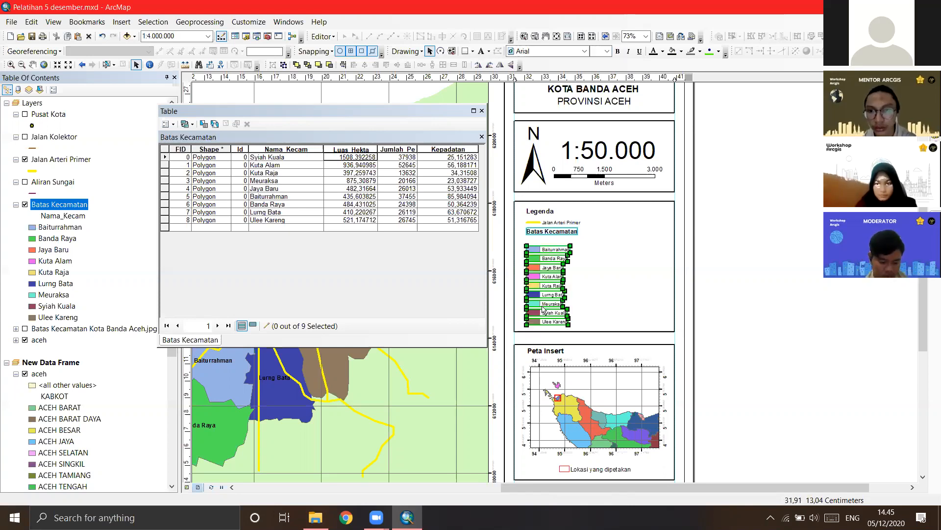
drag(571, 246, 606, 244)
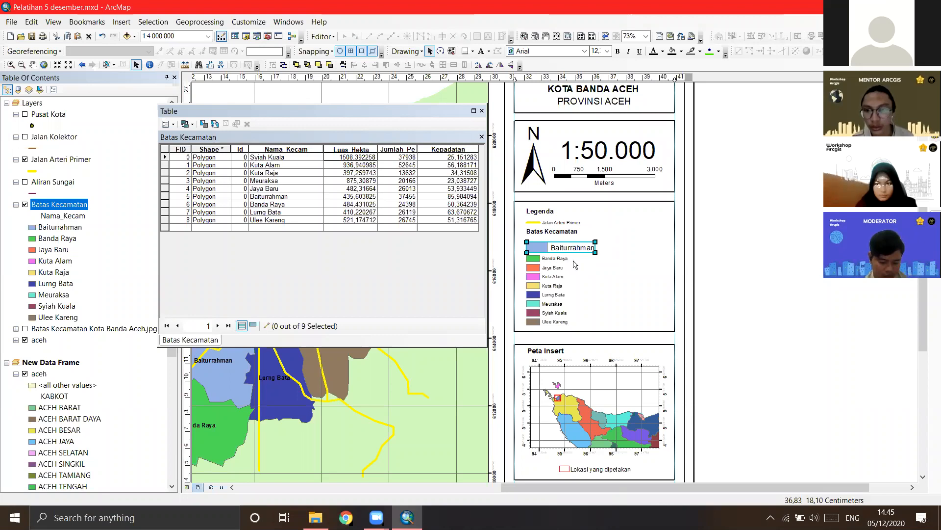
key(ctrl+z)
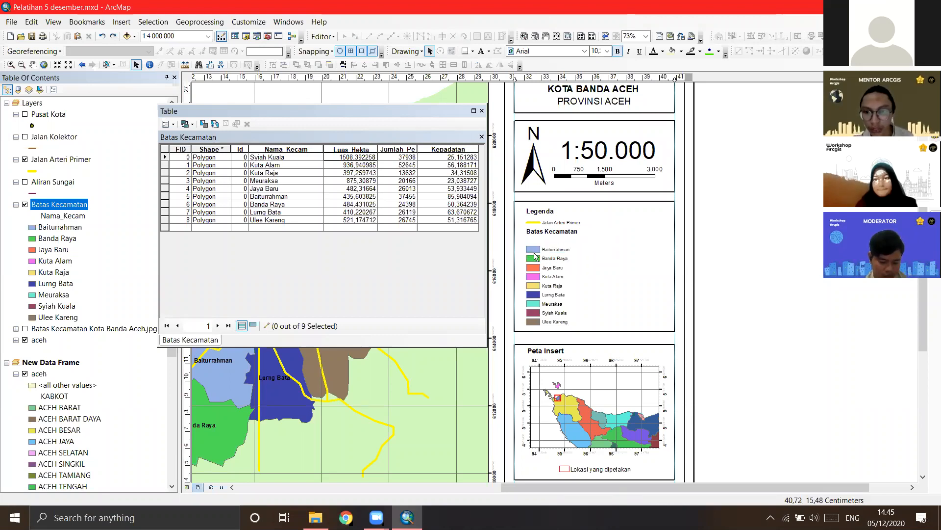
click(534, 258)
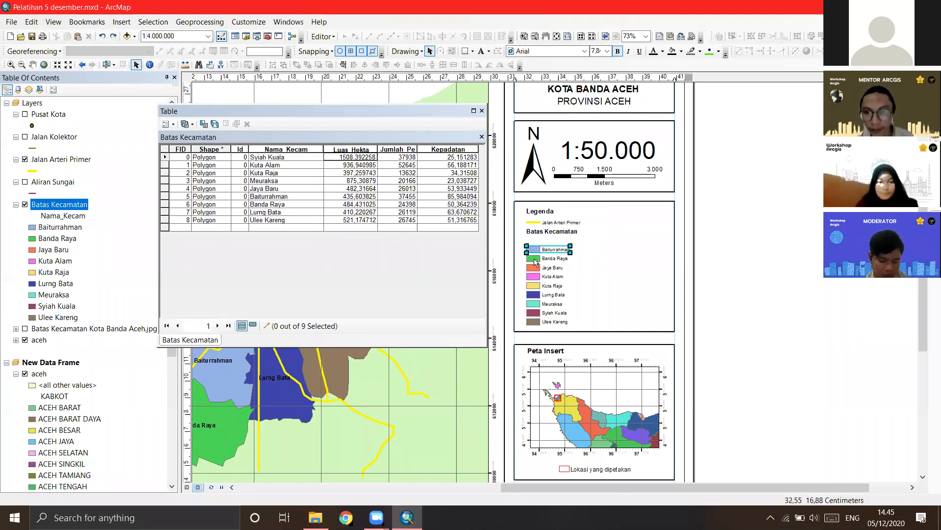
click(535, 250)
shift+click(534, 258)
shift+click(535, 268)
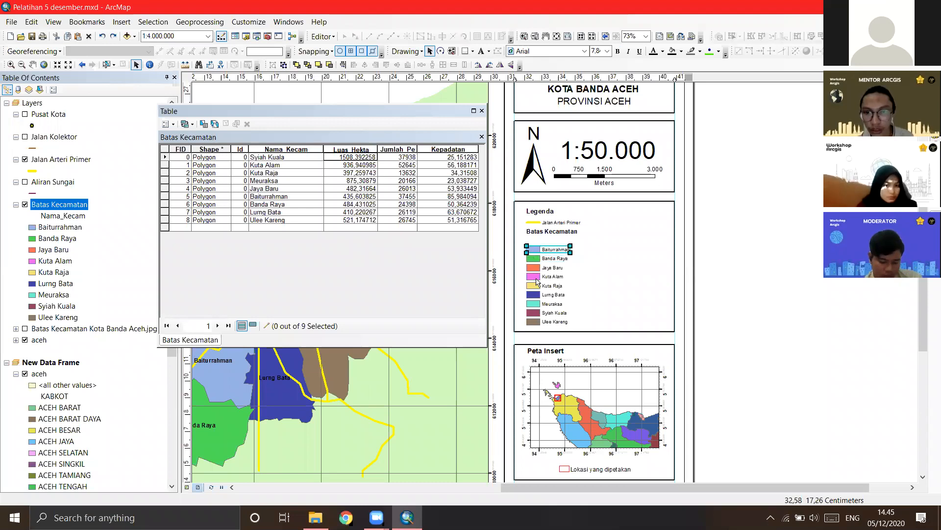
shift+click(535, 286)
shift+click(534, 277)
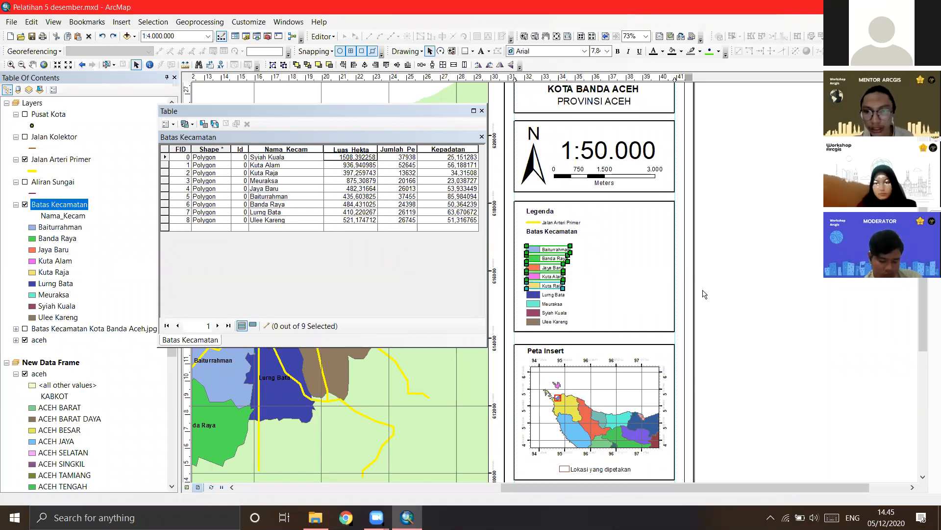
Step: Group the Baiturrahman, Banda Raya, Jaya Baru, Kuta Alam and Kuta Raja legend entries
click(535, 251)
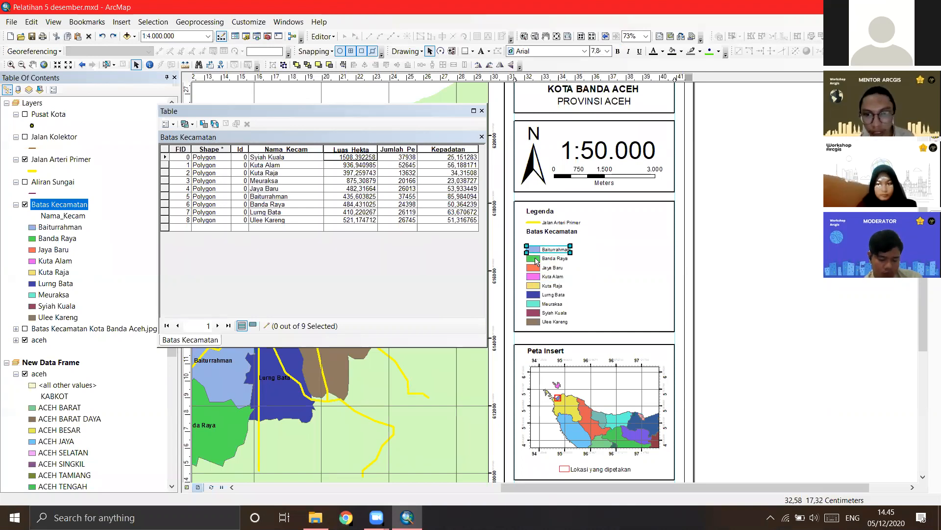
shift+click(534, 258)
shift+click(534, 268)
shift+click(535, 276)
shift+click(535, 286)
right_click(537, 290)
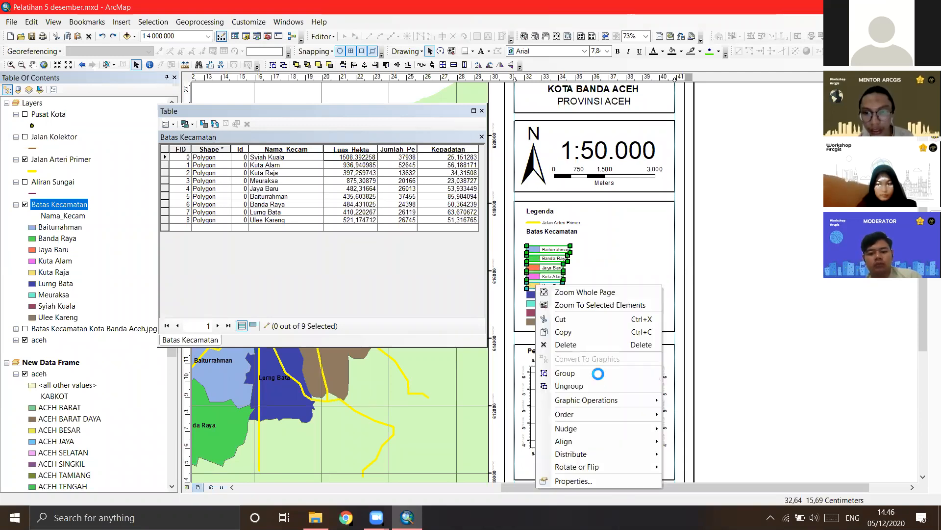
click(565, 373)
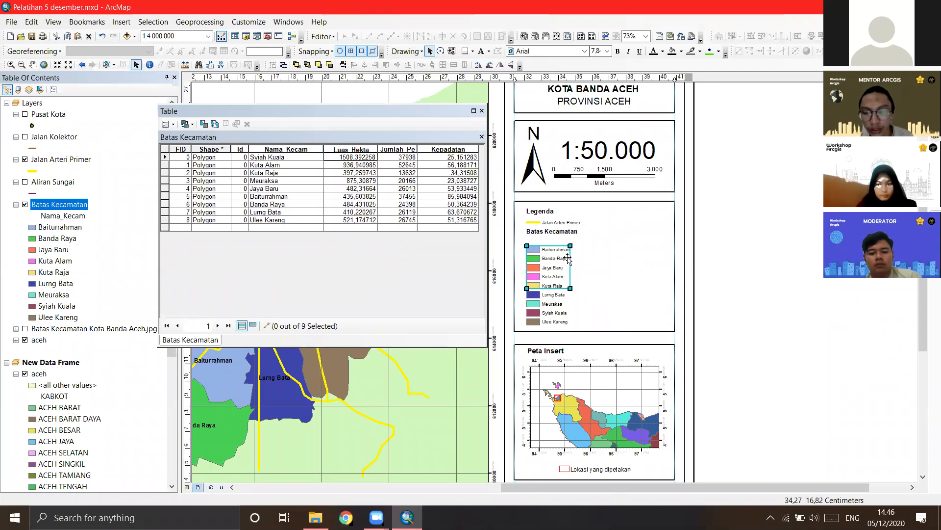
Step: Group the Lurng Bata, Meuraksa, Syiah Kuala and Ulee Kareng entries, and place them enlarged as a second legend column
click(535, 295)
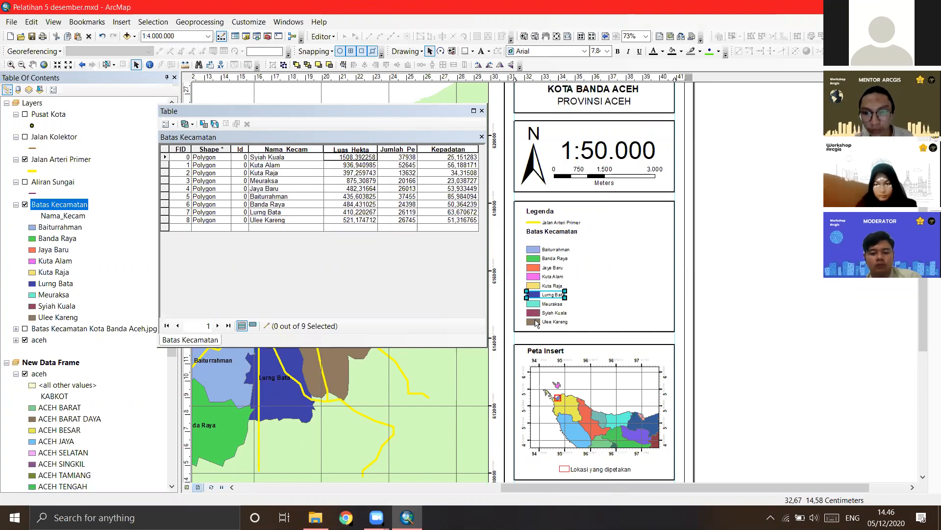
shift+click(536, 323)
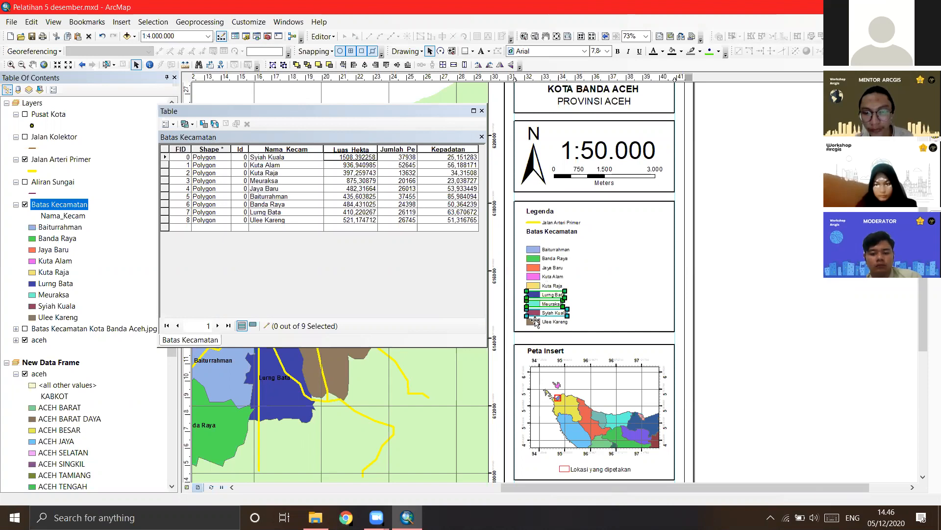
right_click(577, 216)
click(574, 289)
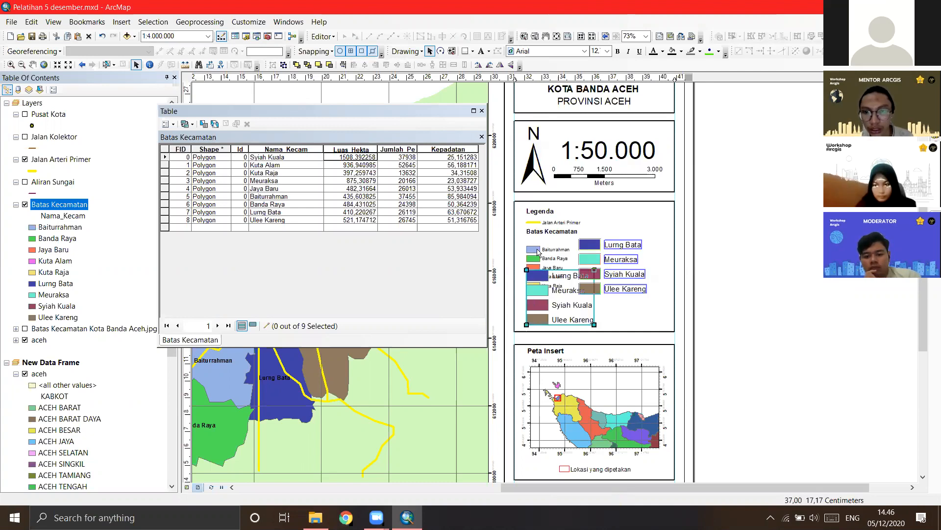
Step: Enlarge the Baiturrahman to Kuta Raja group and shrink the Lurng Bata to Ulee Kareng group beside it
drag(539, 251, 570, 279)
click(574, 288)
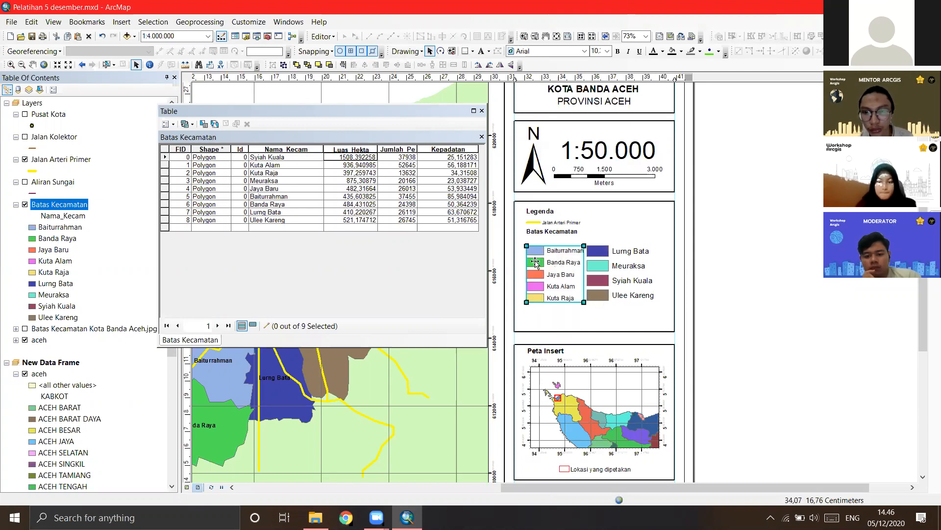
click(603, 267)
drag(594, 298, 603, 288)
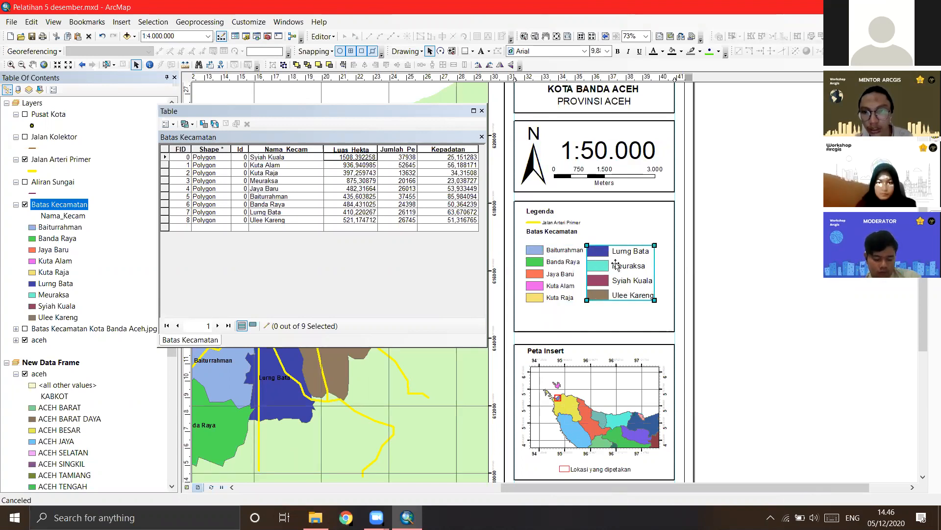
drag(611, 265, 612, 266)
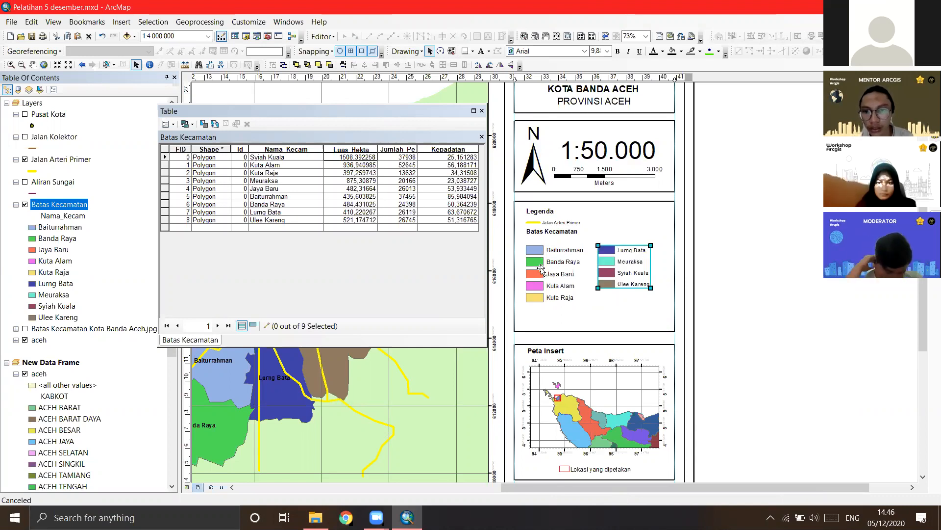
Step: Move both district columns and the Batas Kecamatan heading lower in the legend box
click(541, 277)
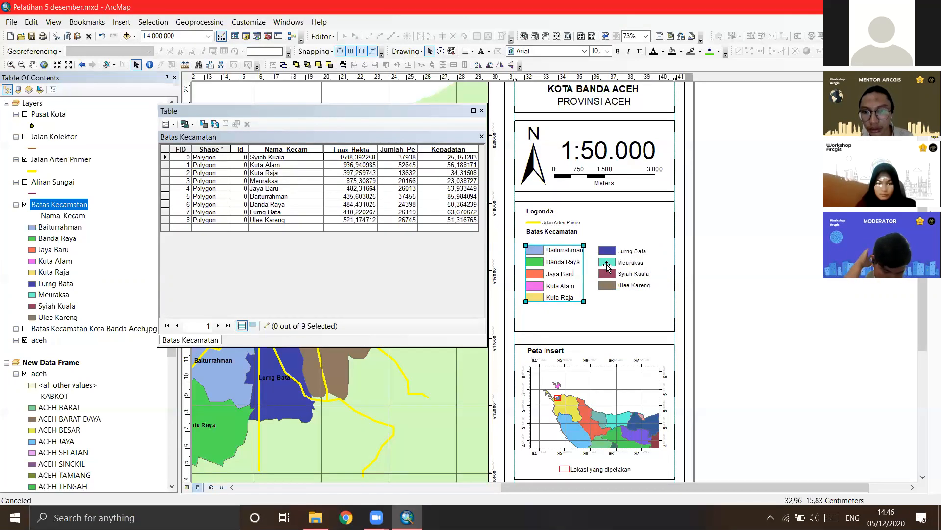
drag(611, 281, 610, 279)
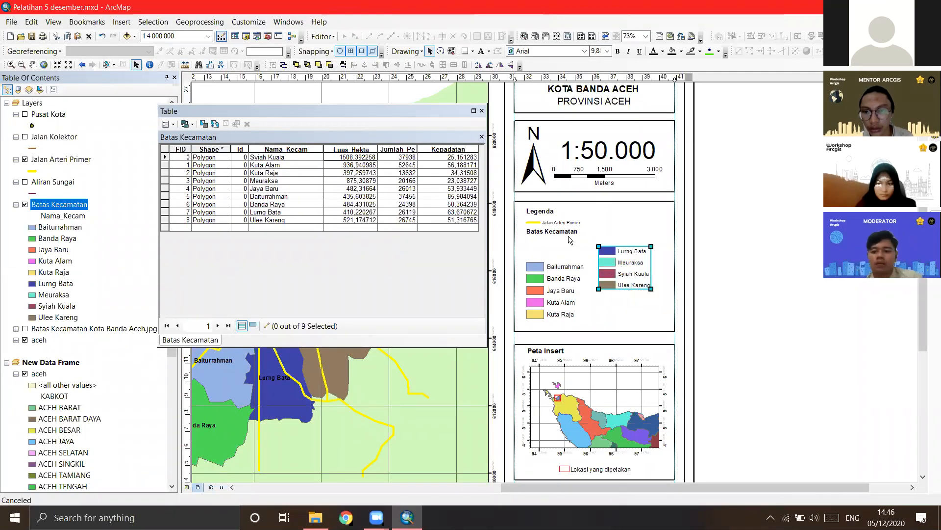
drag(569, 241, 569, 251)
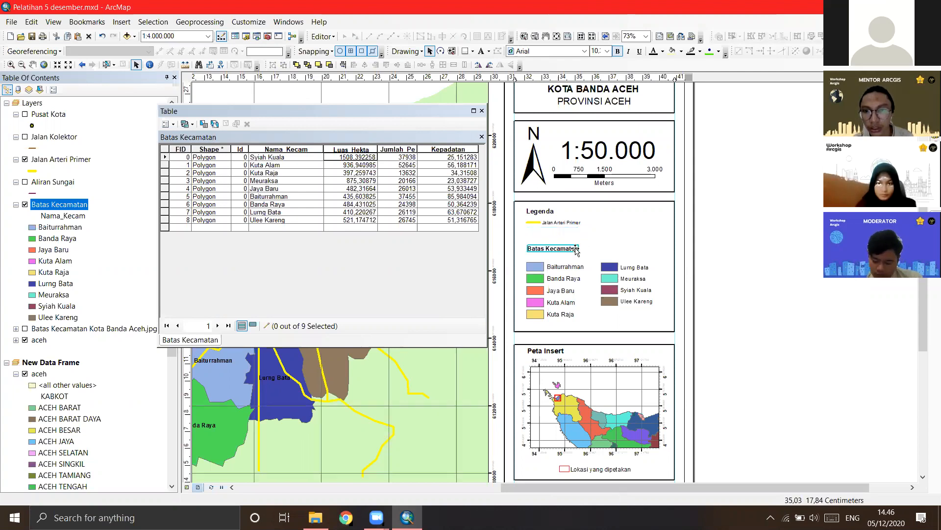
Step: Set the Batas Kecamatan heading's font size to 14 and enlarge the Jalan Arteri Primer legend entry
click(607, 51)
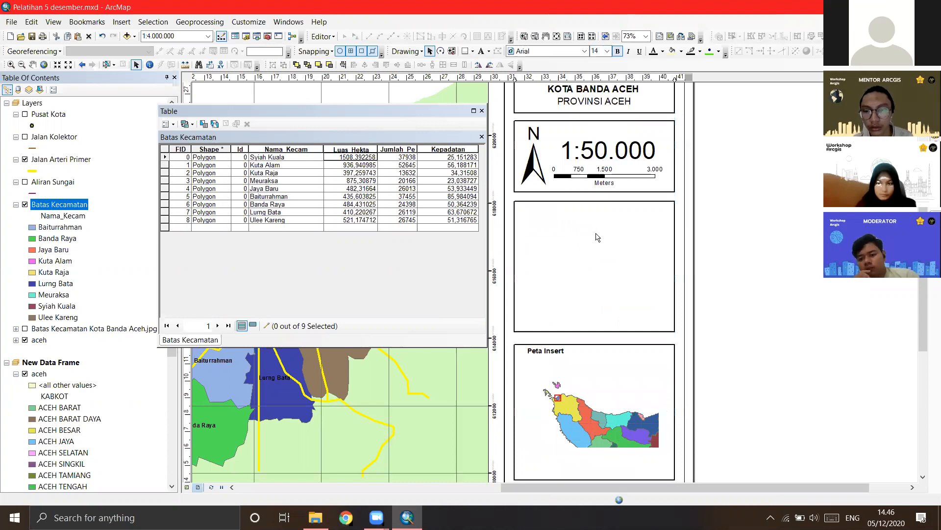
click(576, 224)
drag(602, 241, 622, 230)
Step: Increase the Legenda heading's font size and set the Batas Kecamatan heading to size 12
click(549, 214)
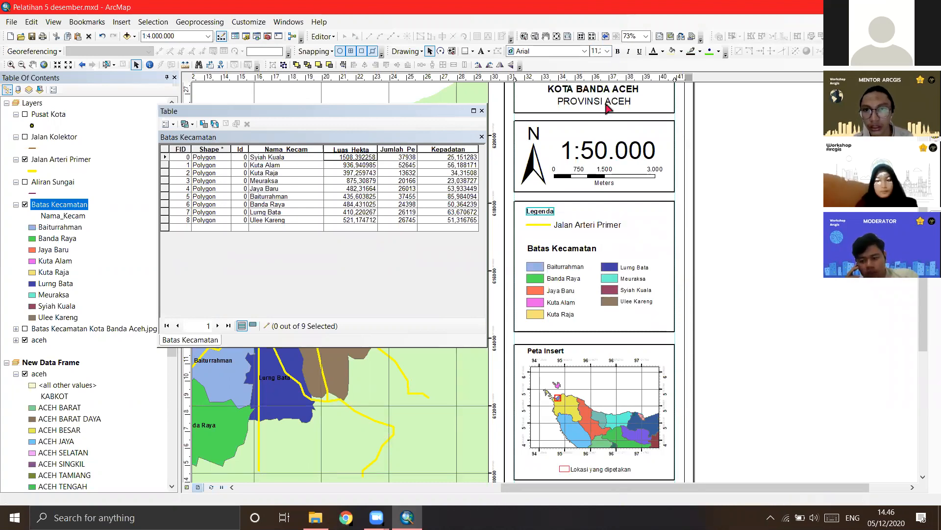
click(607, 51)
click(572, 211)
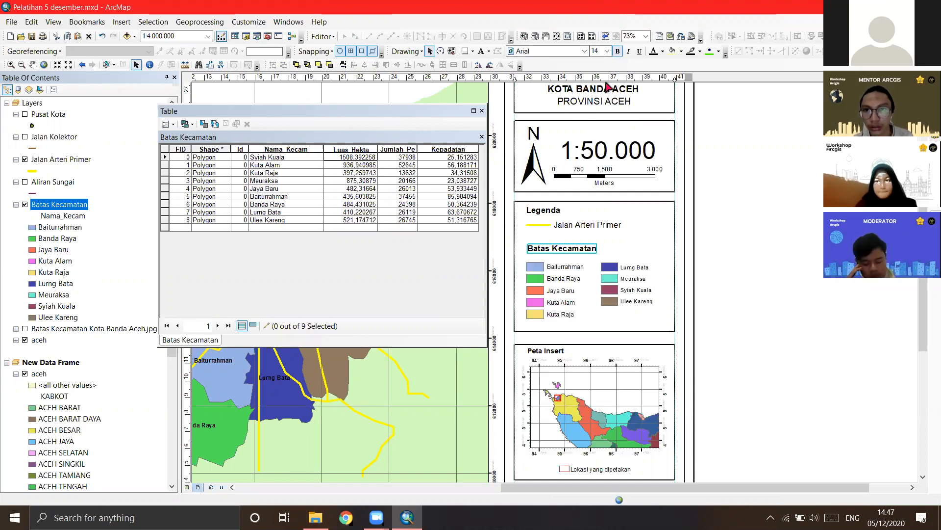
click(607, 51)
scroll(603, 87, up, 1)
click(599, 63)
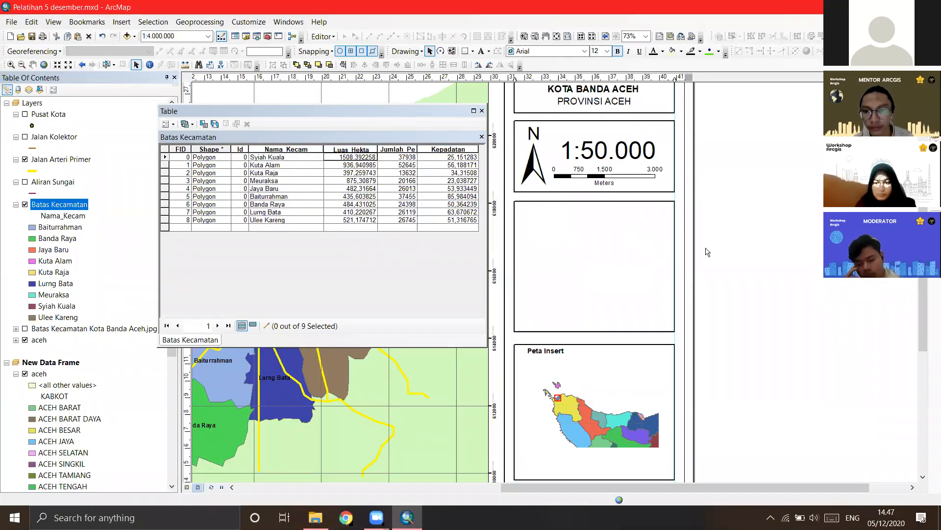
Step: Move the Batas Kecamatan heading and both district columns up, and align the heading with the start of the Legenda title
drag(518, 327, 524, 329)
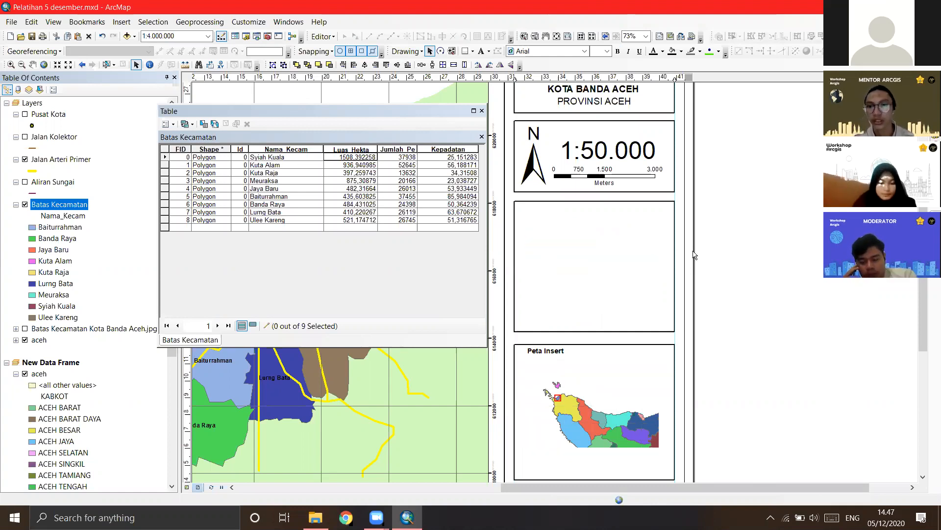
click(563, 238)
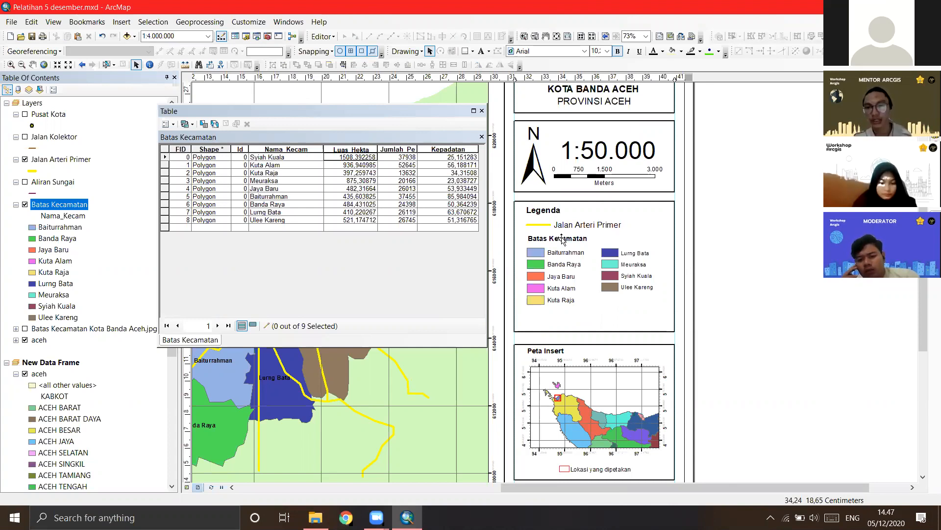
click(562, 239)
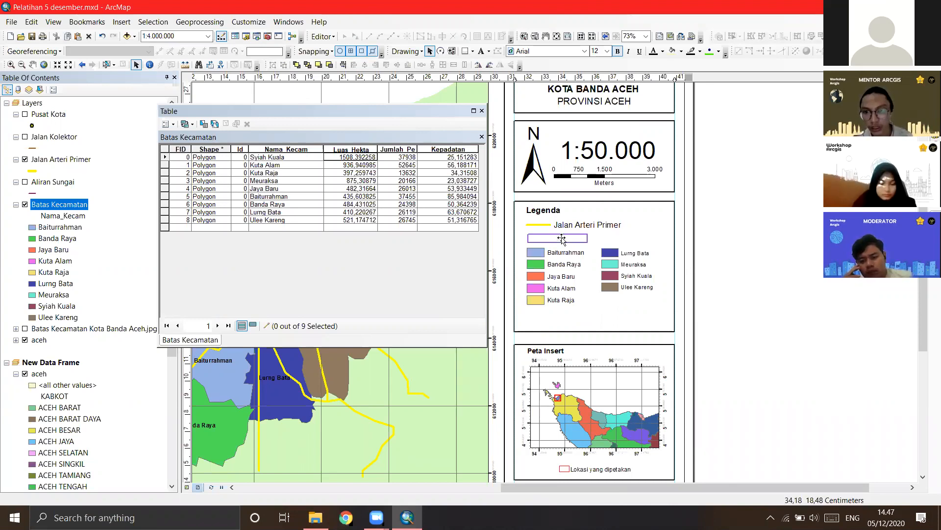
click(699, 251)
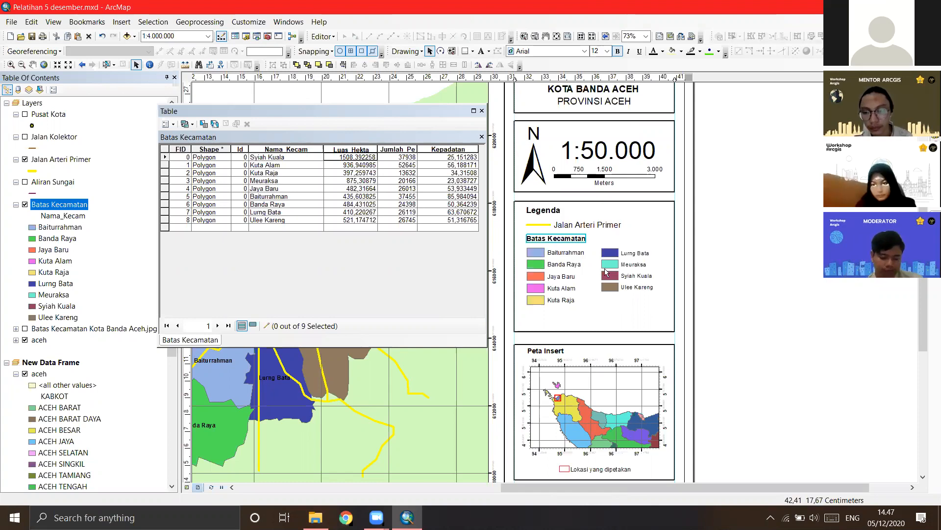
Step: Move the Lurng Bata group farther from the first column, and shrink and slightly lower the Baiturrahman group
click(610, 262)
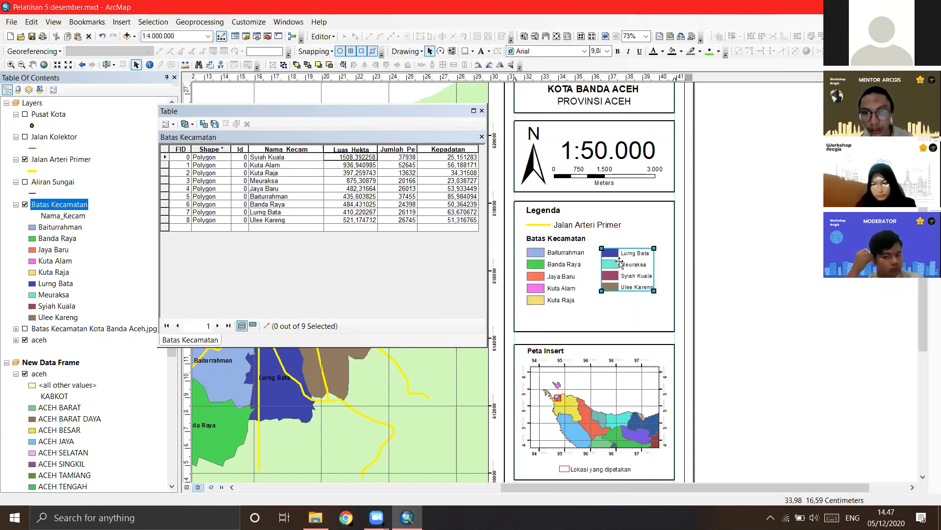
drag(619, 263, 631, 264)
click(551, 262)
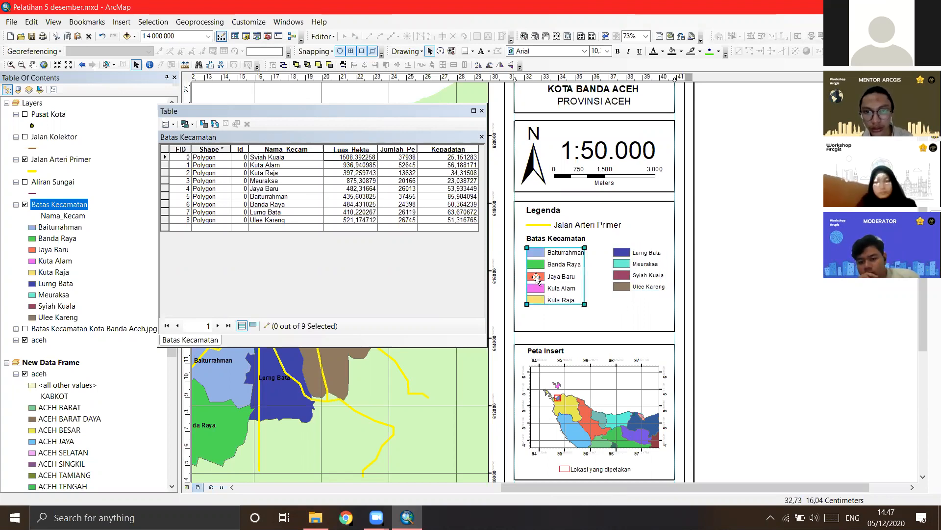
click(617, 271)
click(575, 300)
drag(572, 297, 571, 293)
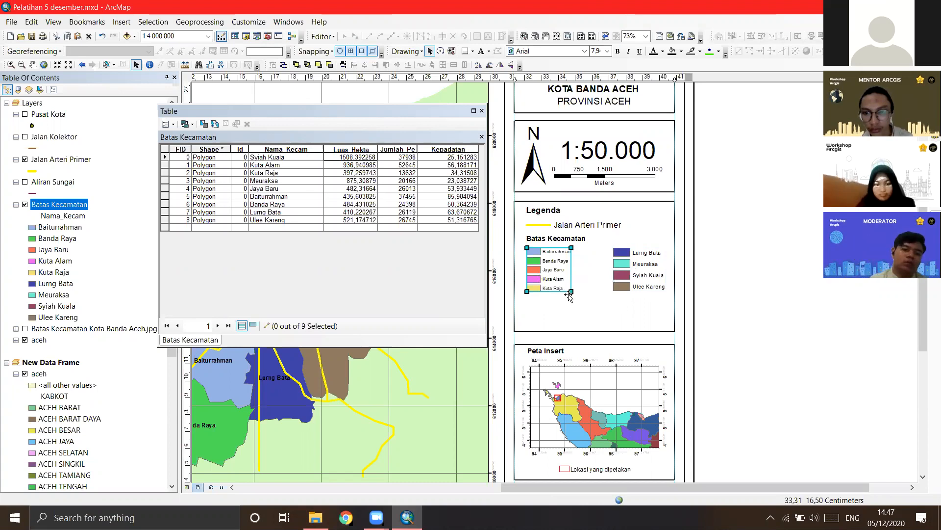
drag(569, 294, 567, 297)
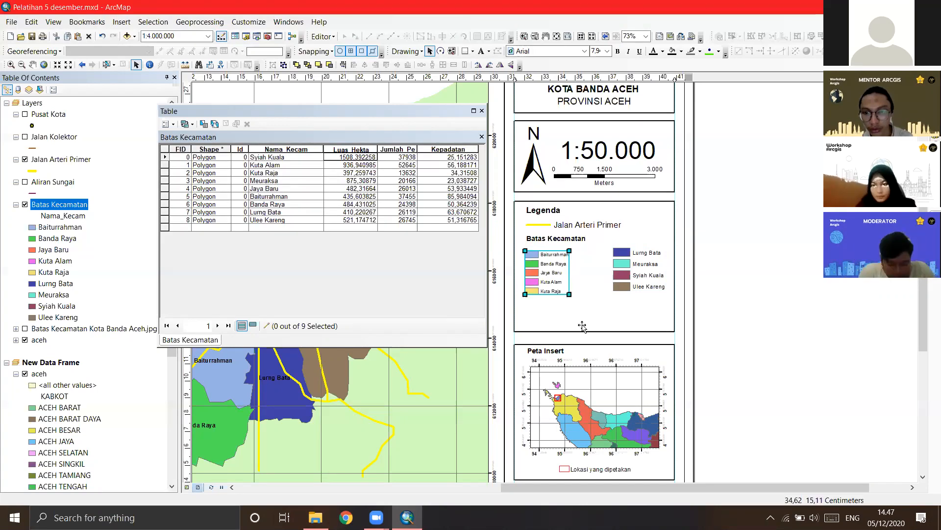
Step: Enlarge the Baiturrahman to Kuta Raja group to fill the height below the Batas Kecamatan heading
click(581, 324)
click(541, 286)
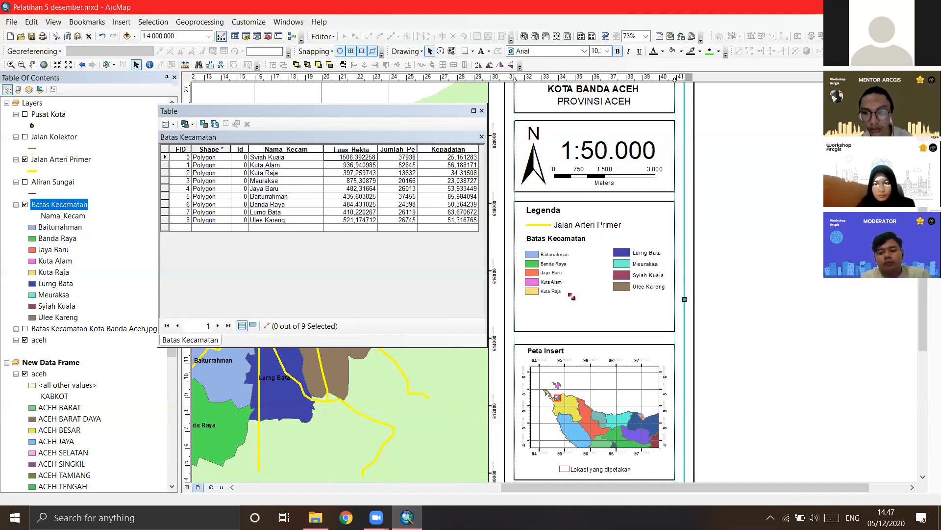
click(571, 296)
drag(569, 295, 594, 316)
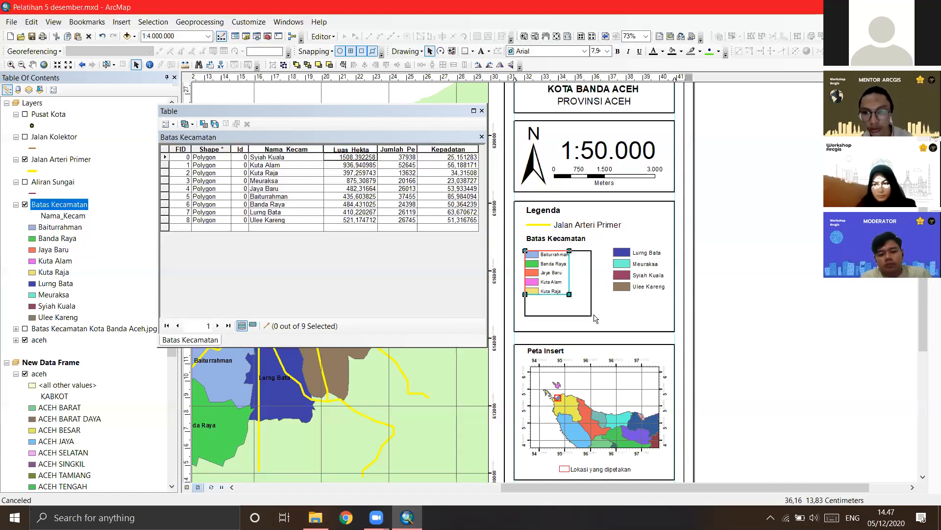
Step: Ungroup the enlarged first district column into separate entries, and ungroup the Baiturrahman entry so its label stands alone
double_click(571, 257)
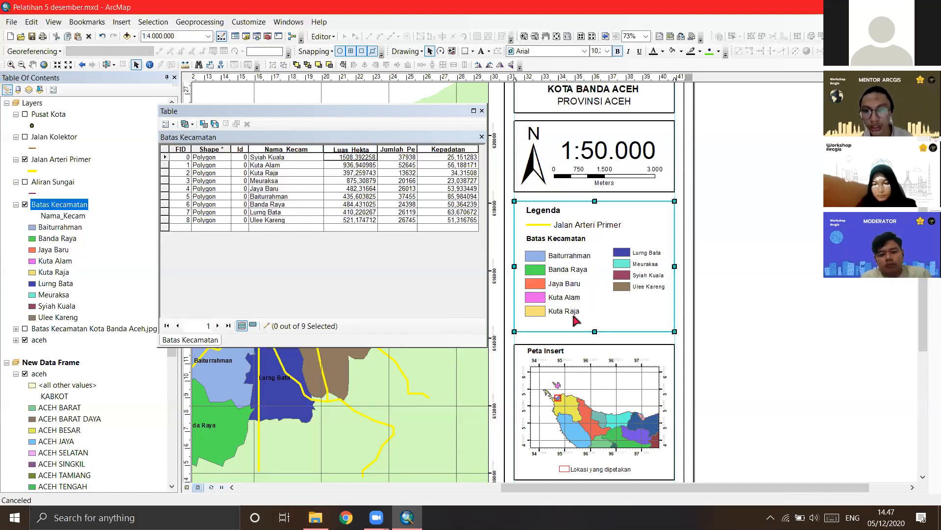
key(Escape)
right_click(569, 256)
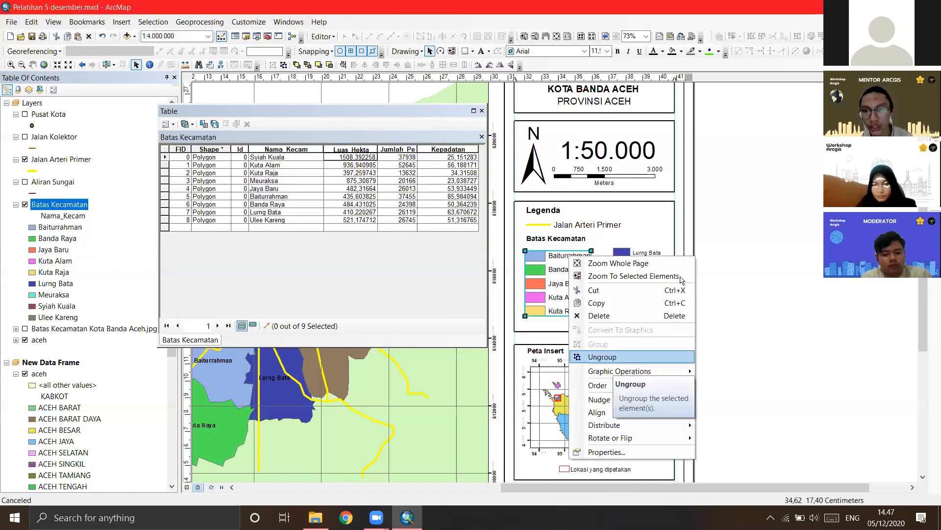
click(704, 268)
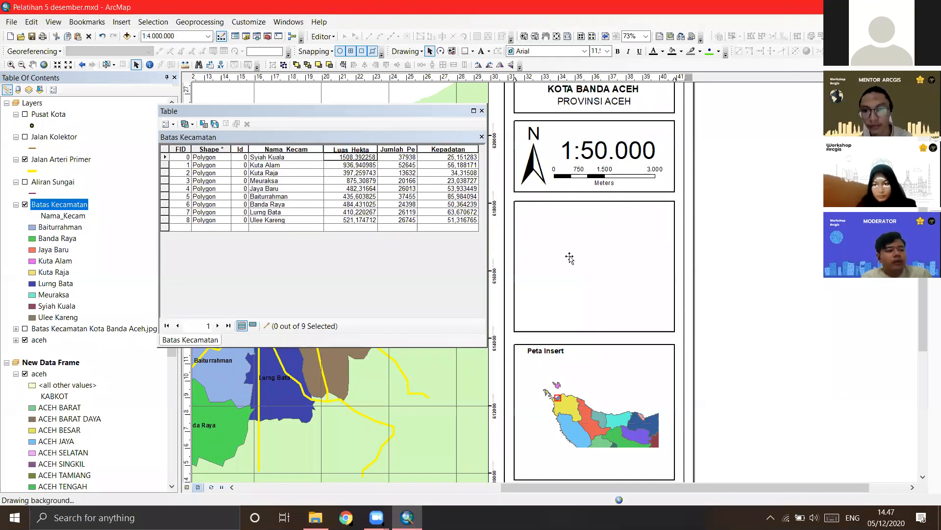
right_click(571, 257)
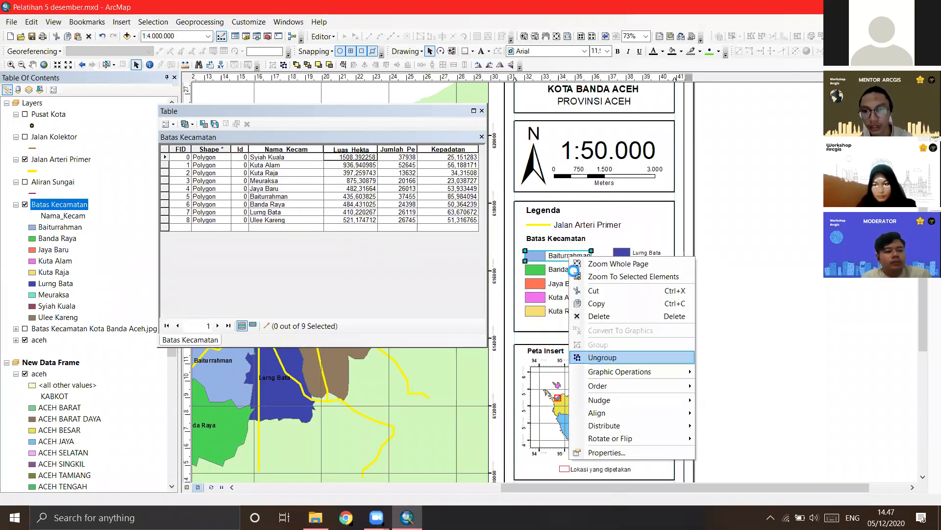
click(707, 268)
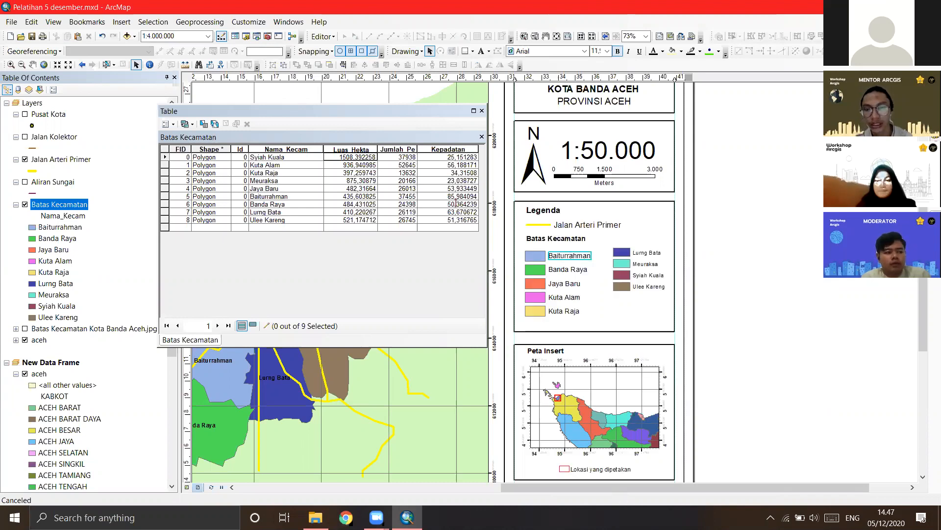
Step: Extend the Baiturrahman legend label with its area so it reads "Baiturrahman (435,6 Ha)"
double_click(570, 256)
click(549, 192)
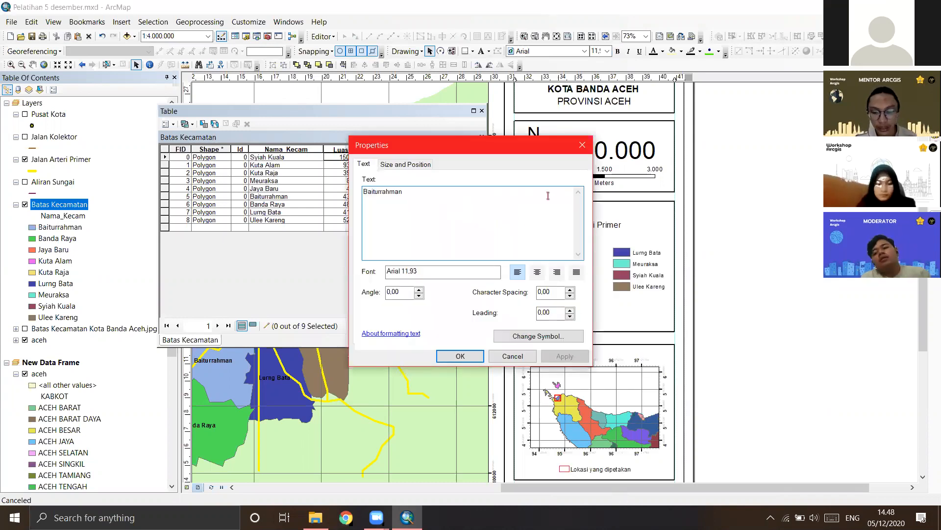
drag(510, 146, 601, 143)
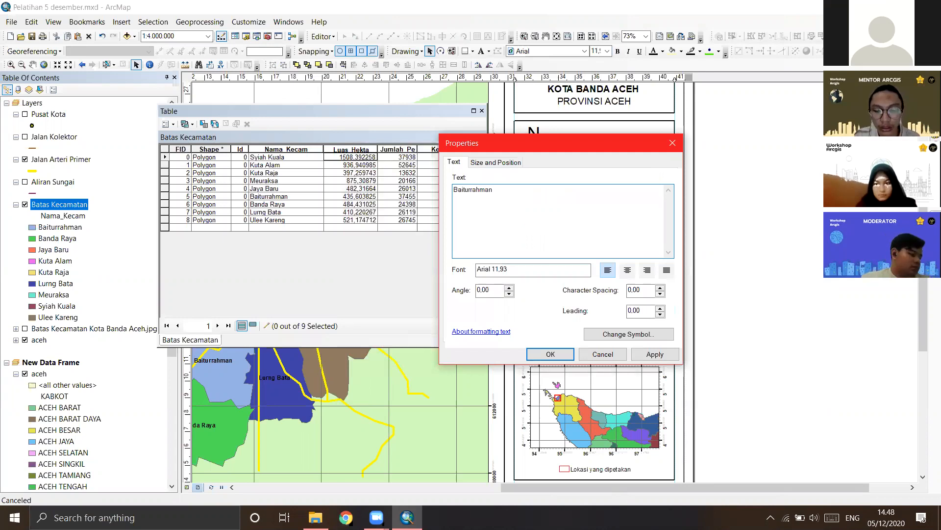
text(()
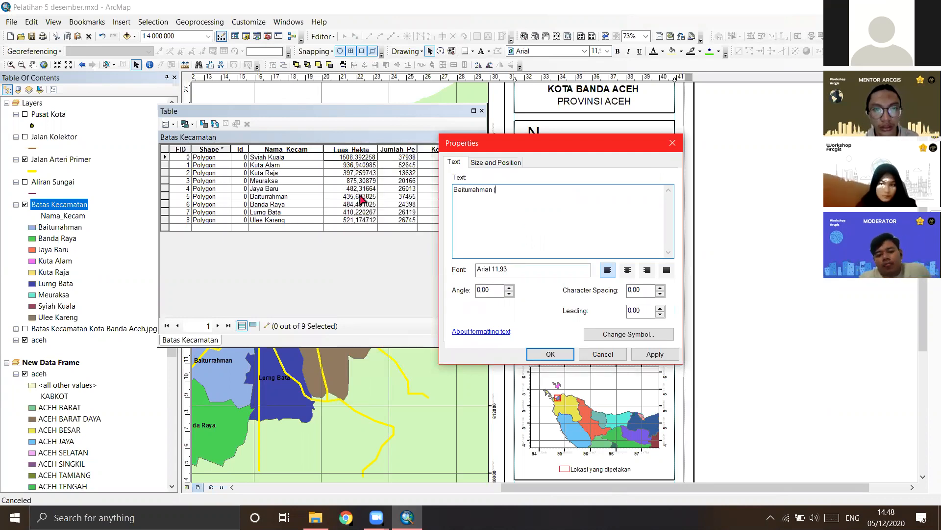
drag(564, 143, 614, 138)
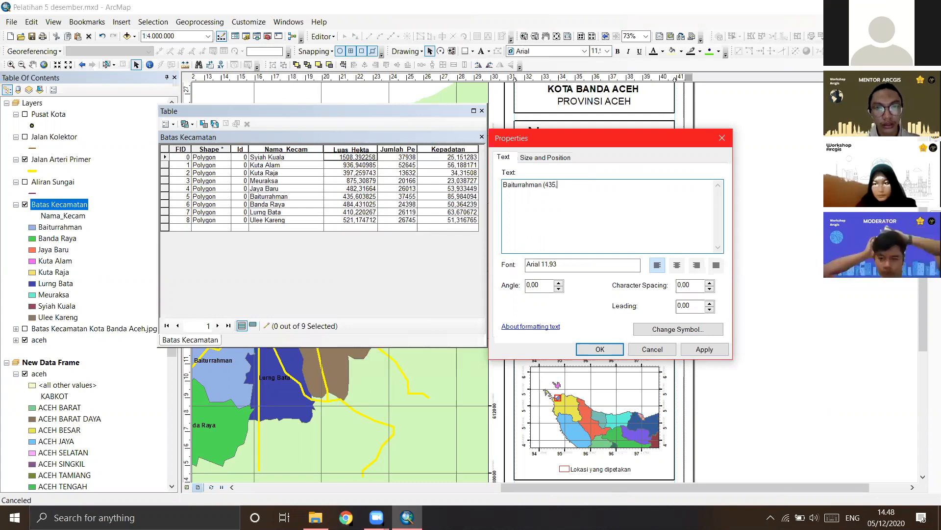
text(6 )
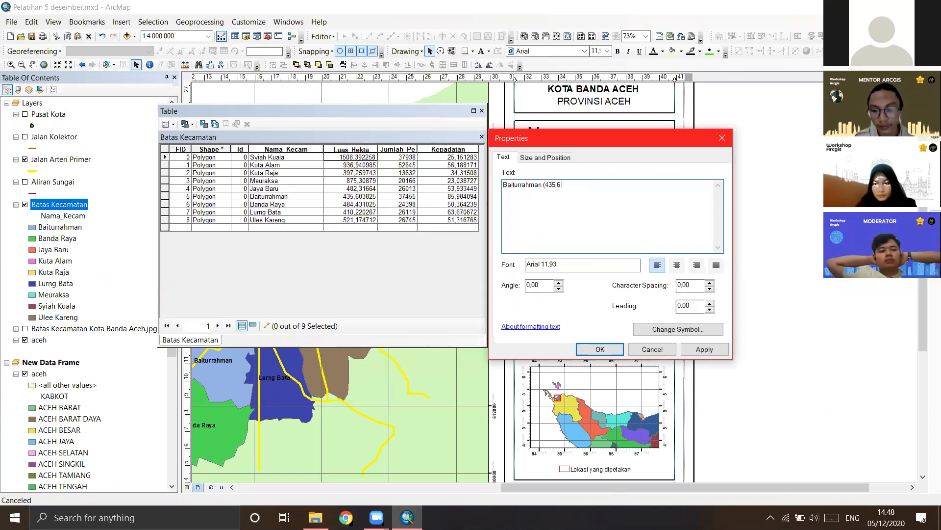
text(Ha))
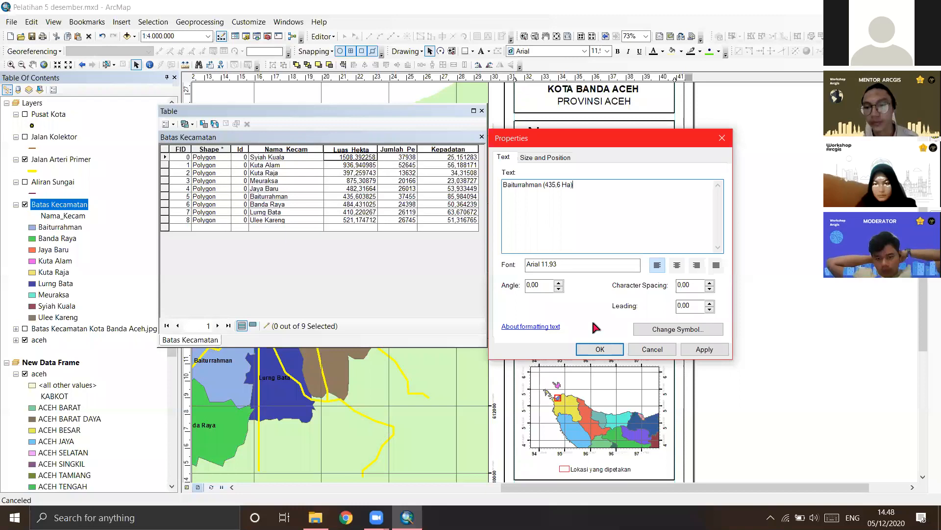
click(610, 349)
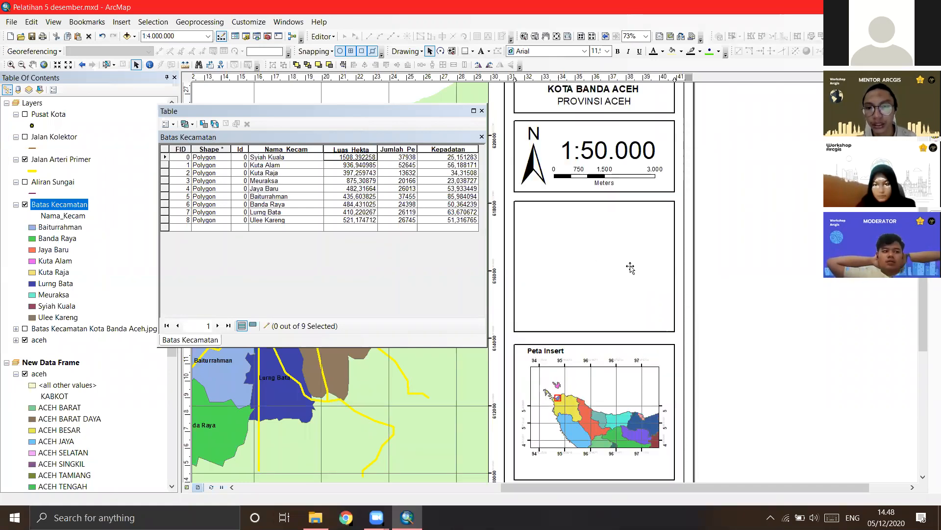
Step: Move the Lurng Bata group to the lower right of the legend frame, clear of the Baiturrahman label
click(628, 273)
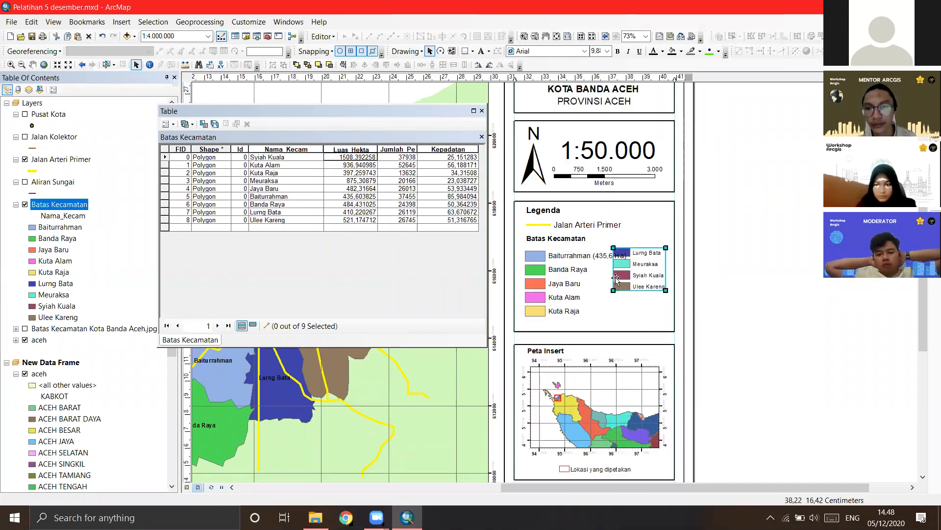
key(Right)
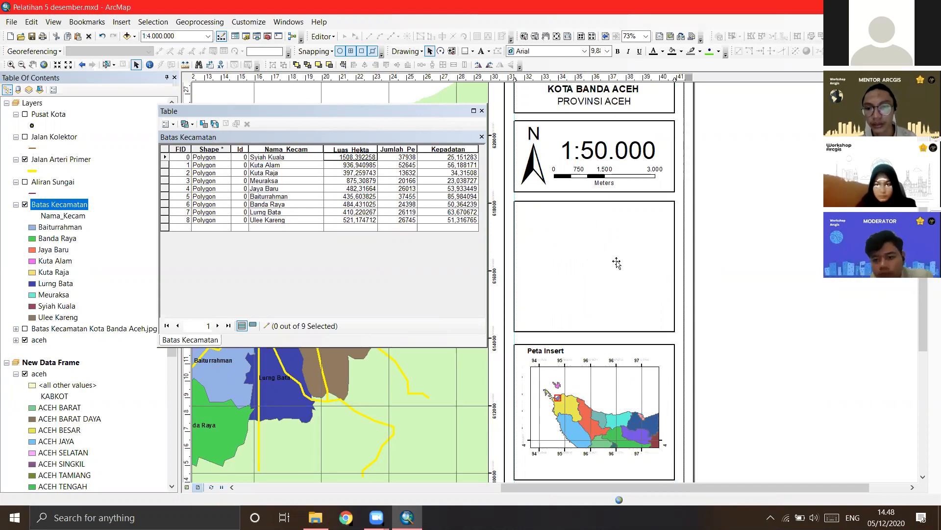
Step: Remove the area in parentheses from the Baiturrahman label, leaving only the district name
click(612, 257)
double_click(612, 258)
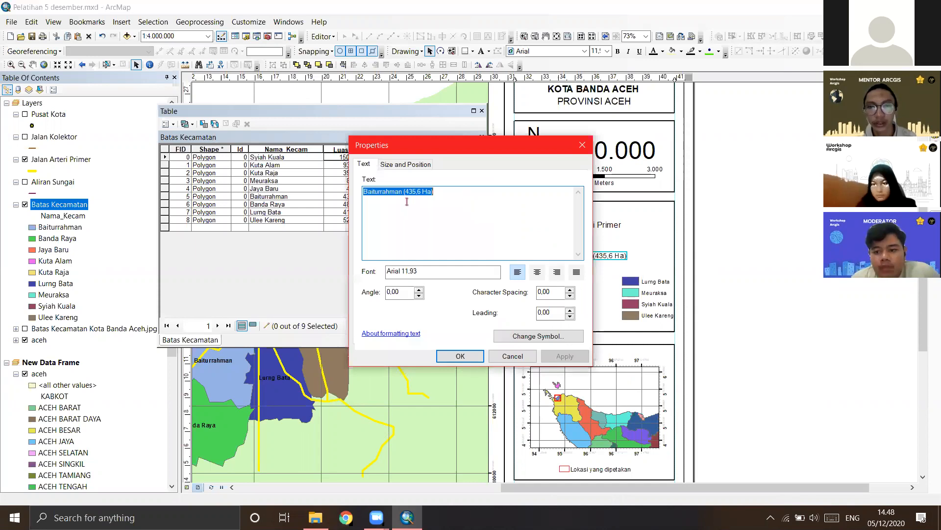
drag(407, 202, 404, 201)
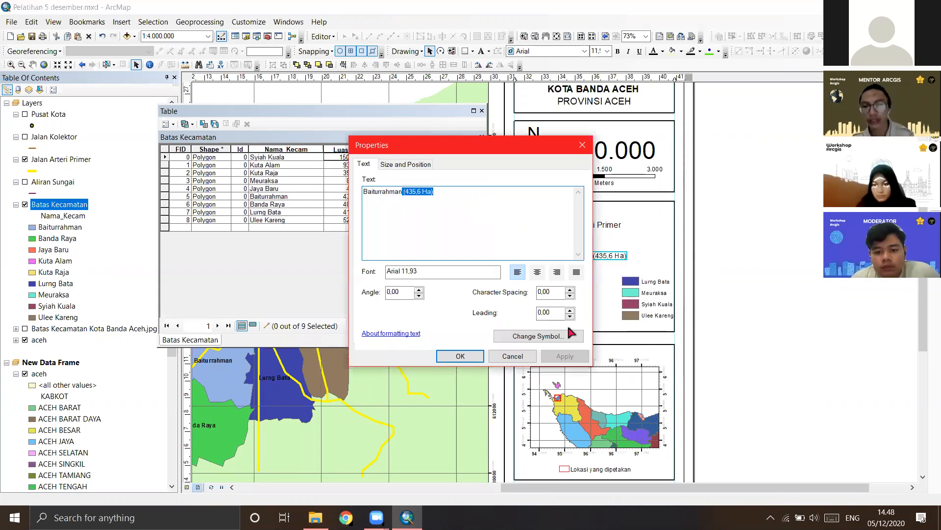
key(BackSpace)
click(466, 355)
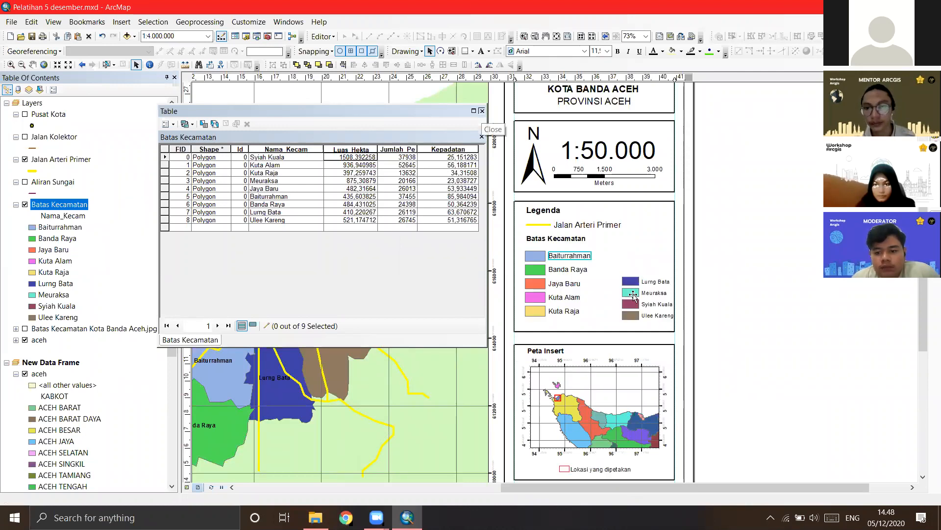
Step: Close the attribute table and move the Lurng Bata group up beside the first column, level with the Baiturrahman entry
click(633, 295)
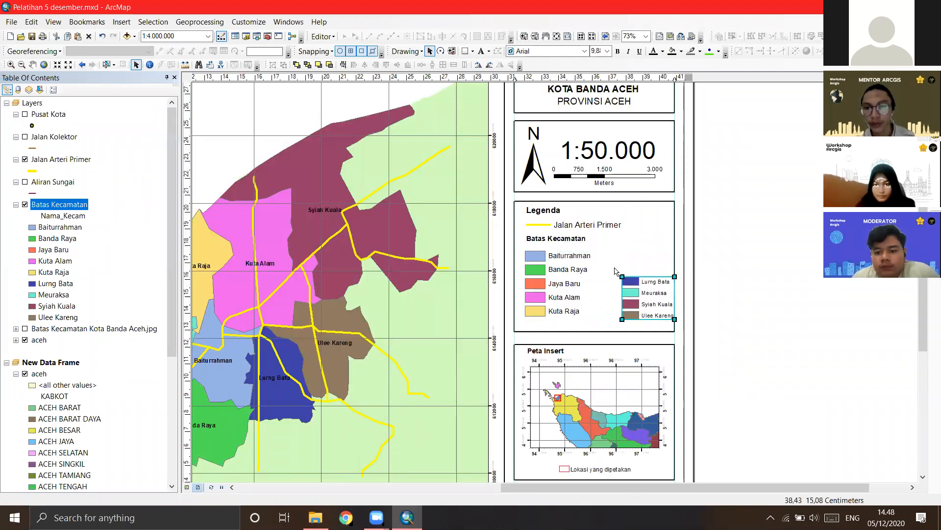
click(706, 282)
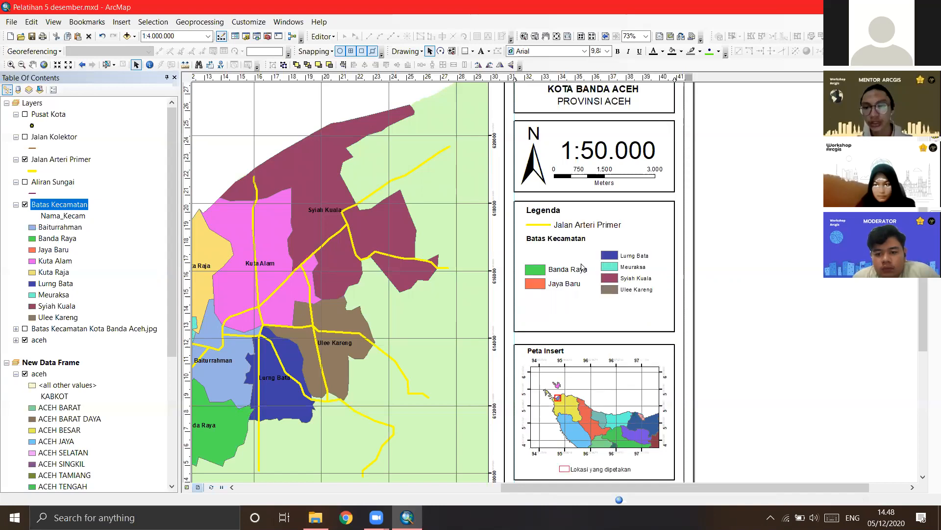
scroll(582, 268, down, 1)
scroll(582, 267, down, 2)
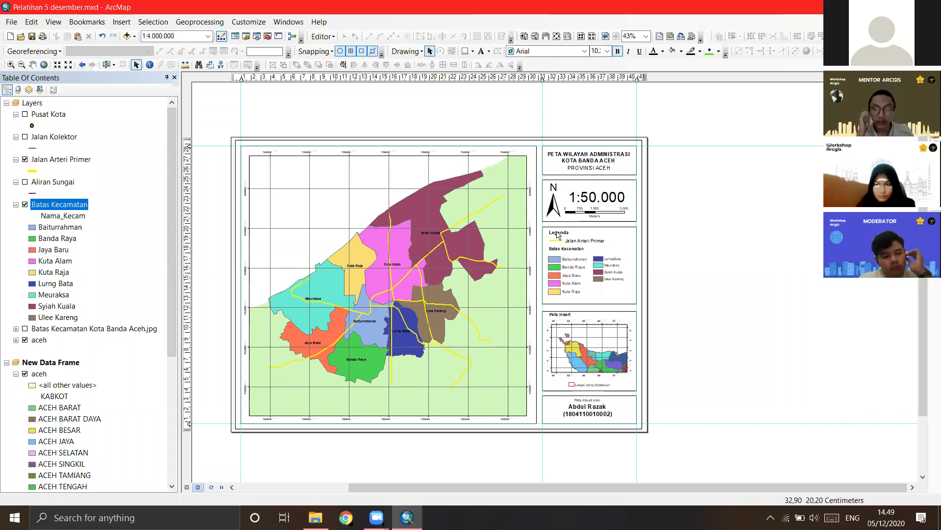
click(589, 160)
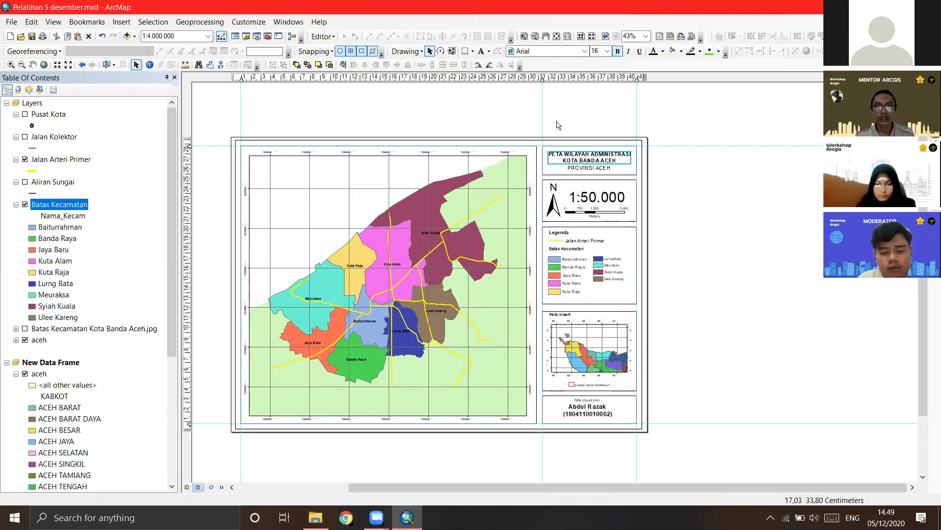
click(676, 173)
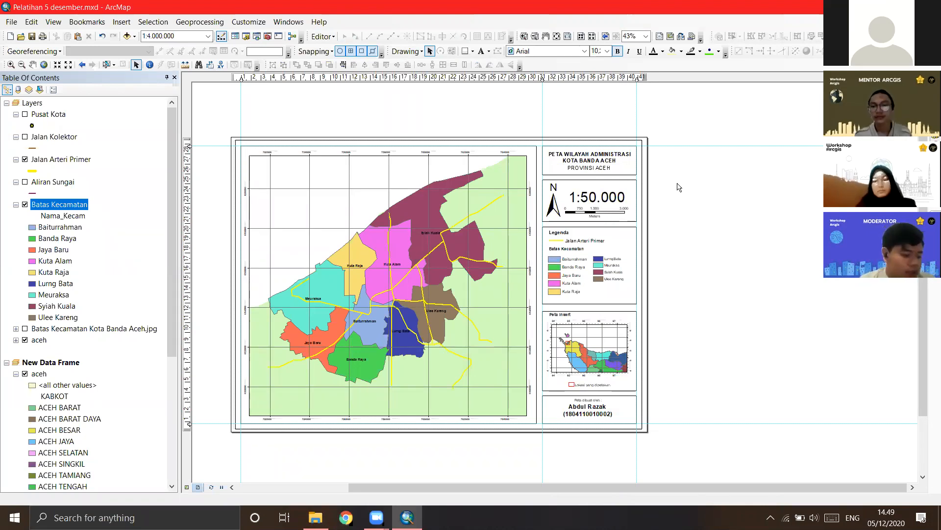
click(684, 248)
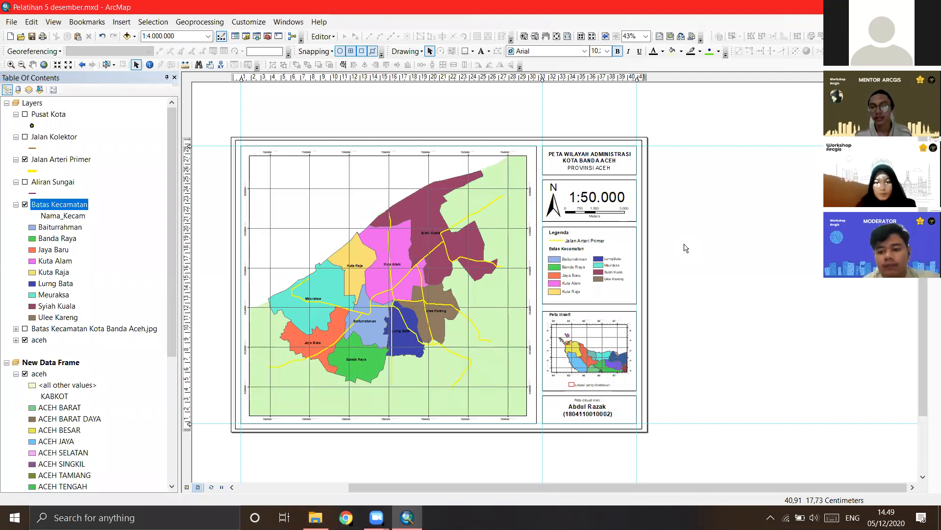
click(614, 272)
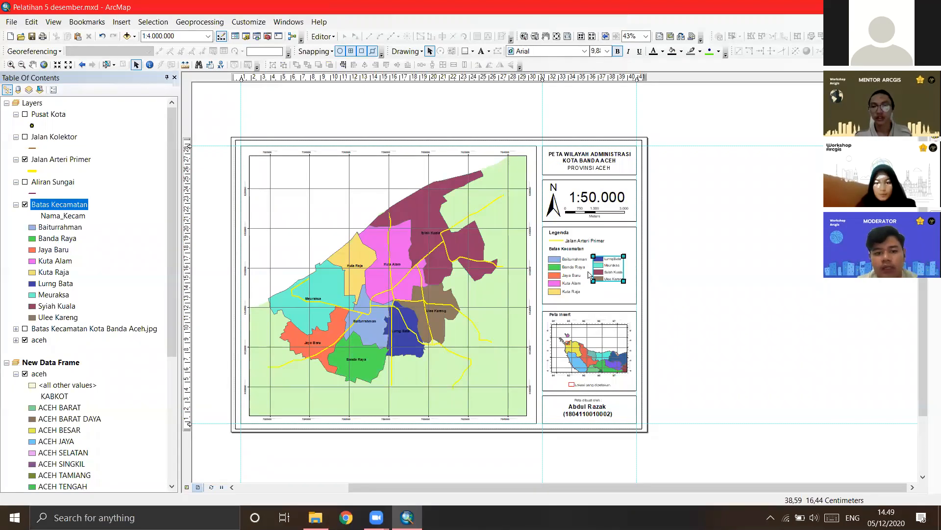
click(673, 249)
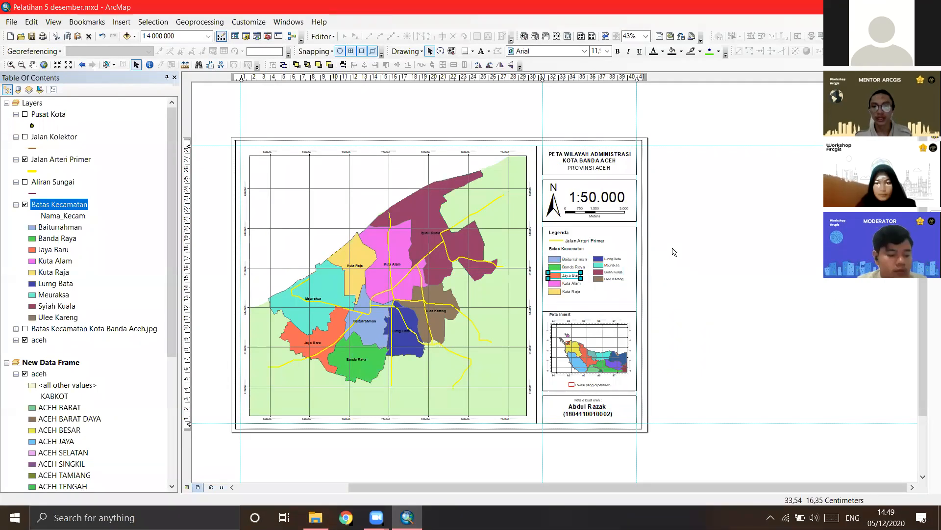
drag(672, 244, 559, 304)
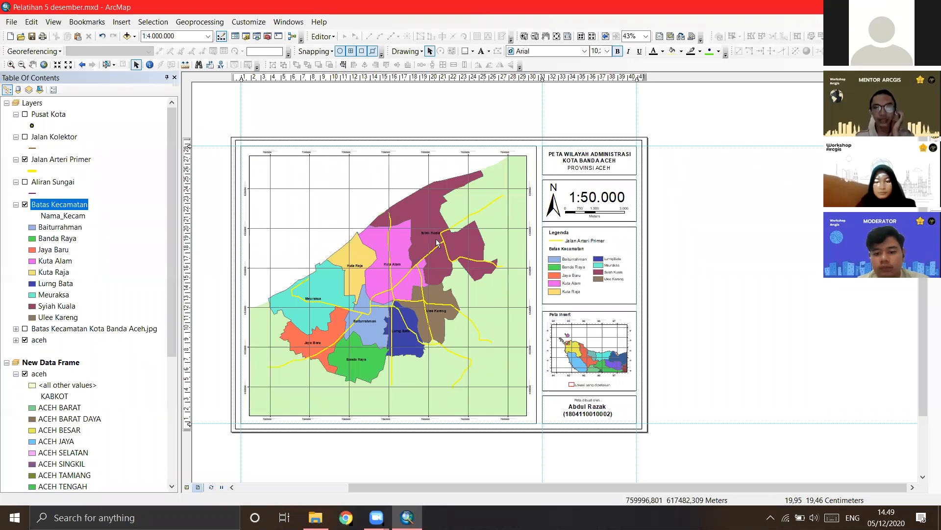
Step: Set the Batas Kecamatan layer's unique-values symbology to the Kepadatan field and add all its values
right_click(79, 206)
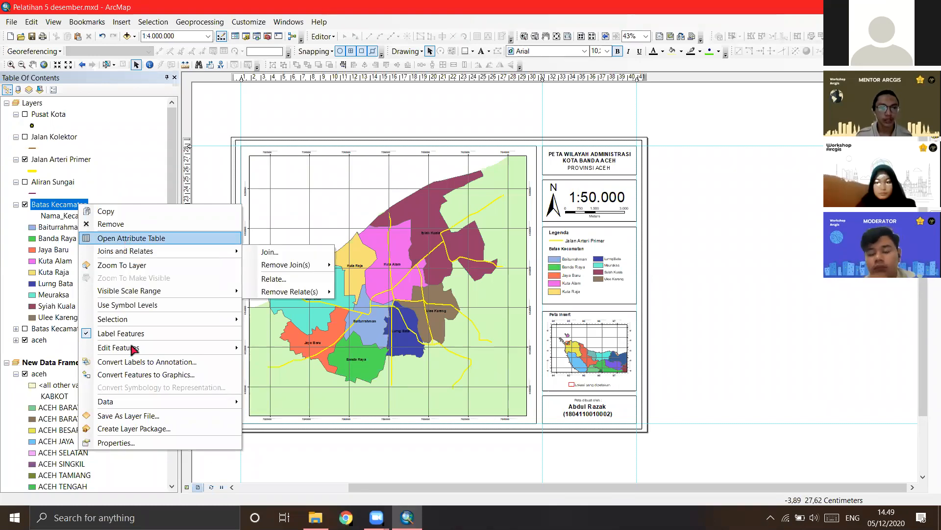
click(127, 442)
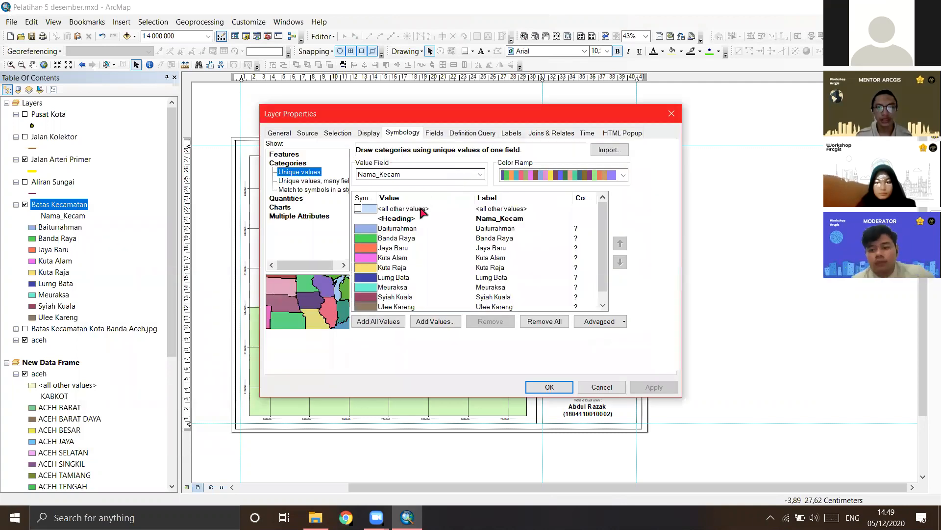
click(480, 174)
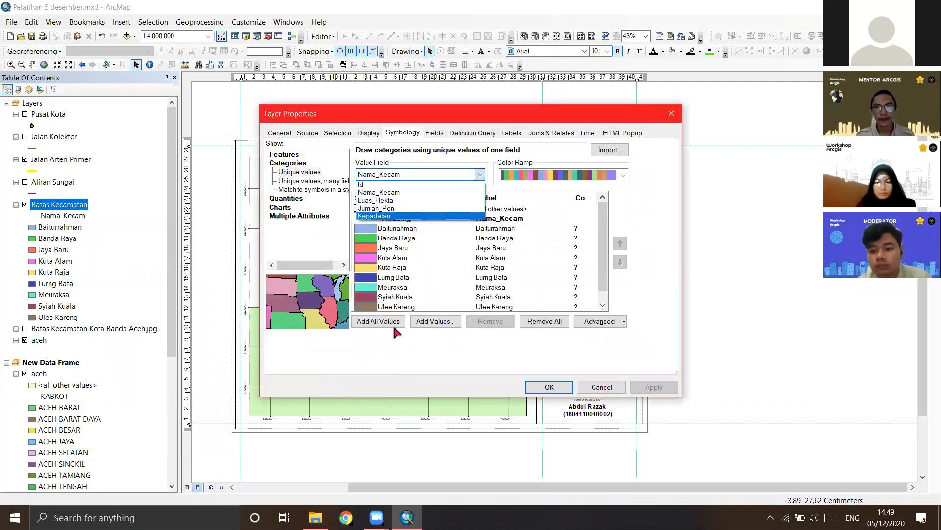
key(Return)
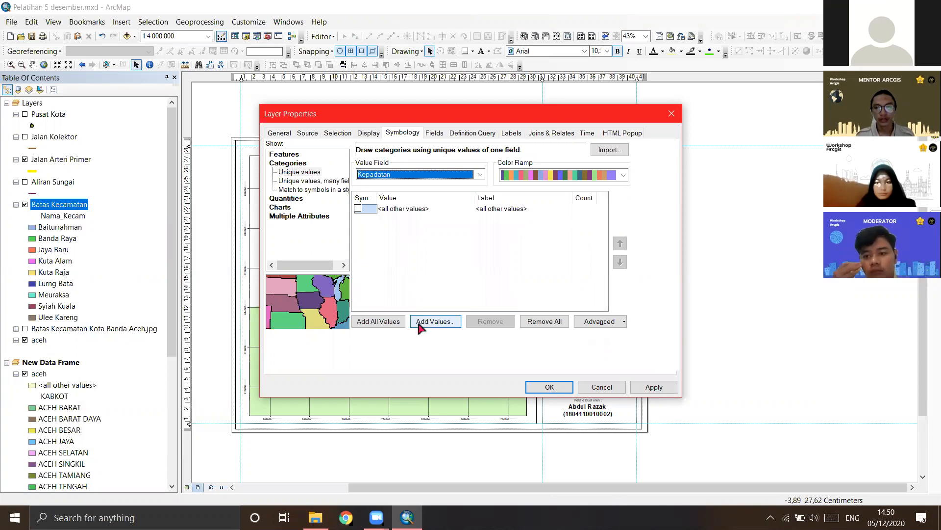
click(378, 321)
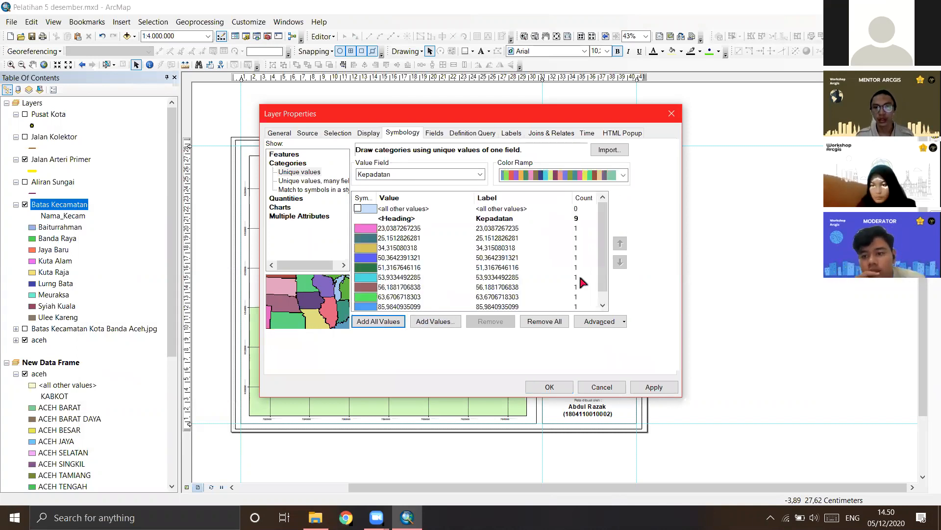
Step: Apply the light-orange to dark-red color ramp to the Kepadatan classes of the Batas Kecamatan layer
click(623, 175)
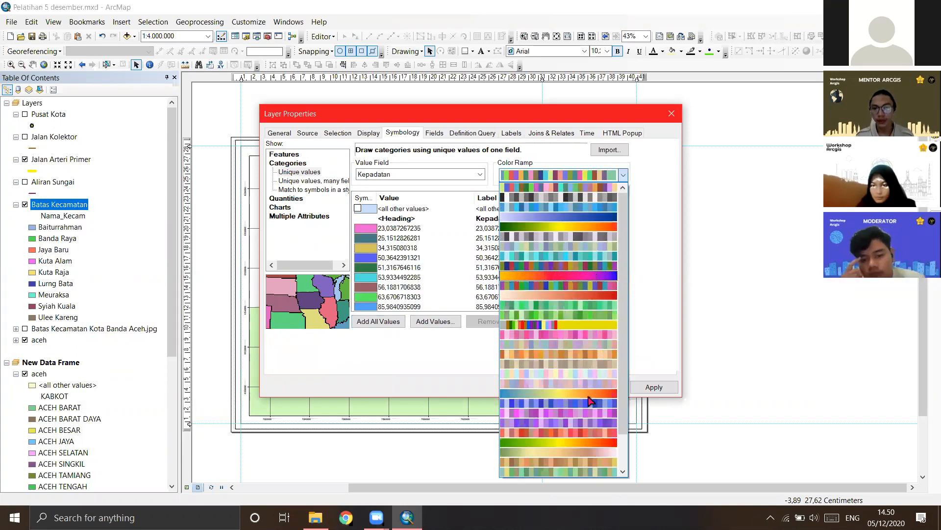
scroll(586, 275, down, 1)
scroll(585, 262, up, 3)
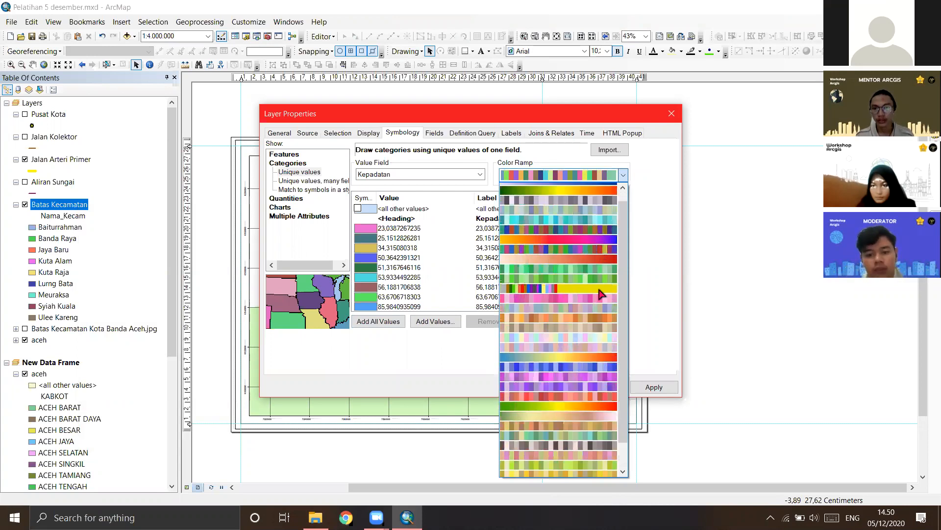
click(646, 389)
click(647, 389)
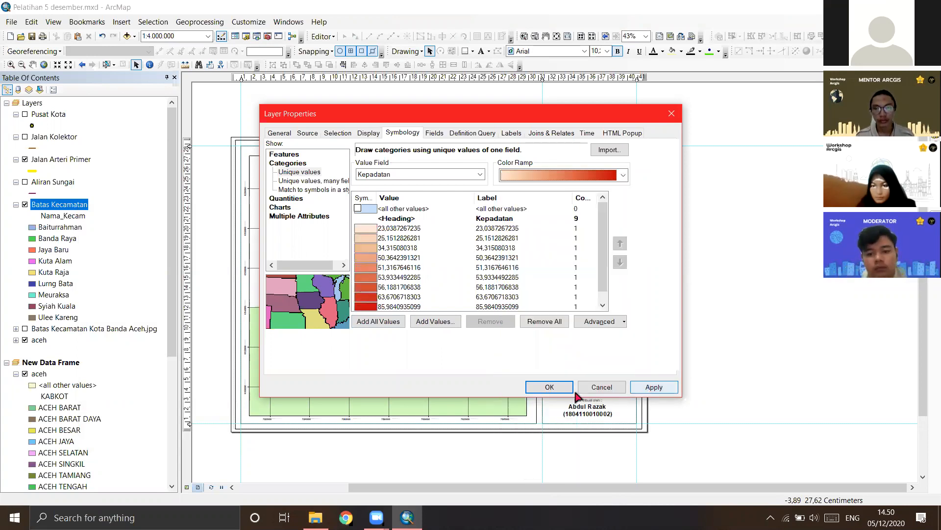
click(540, 390)
Step: Select all the old district legend elements and move them out of the legend box, onto the blank area beside the page
drag(550, 304, 664, 219)
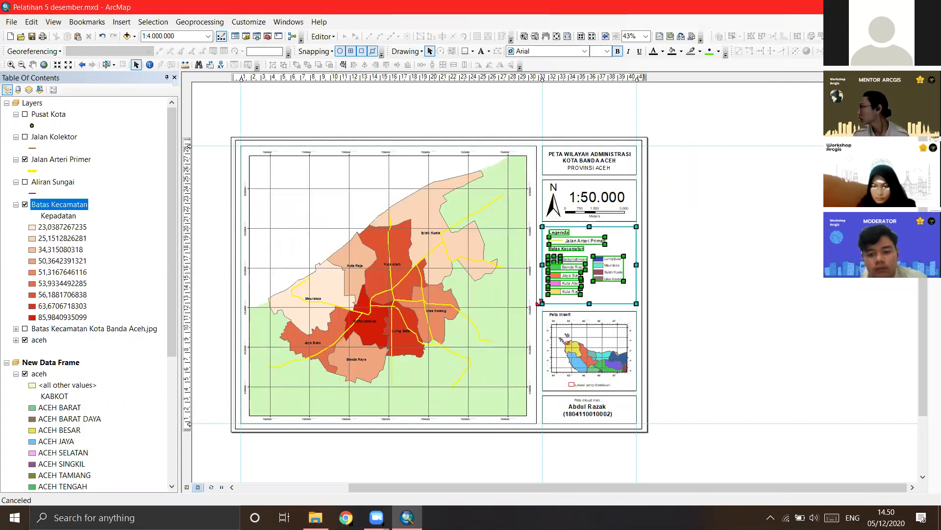
click(678, 251)
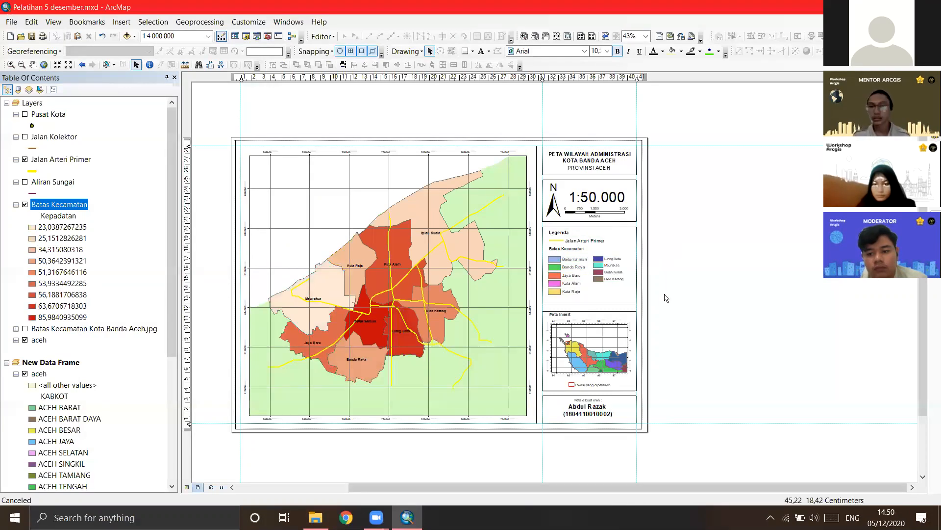
drag(549, 239, 569, 259)
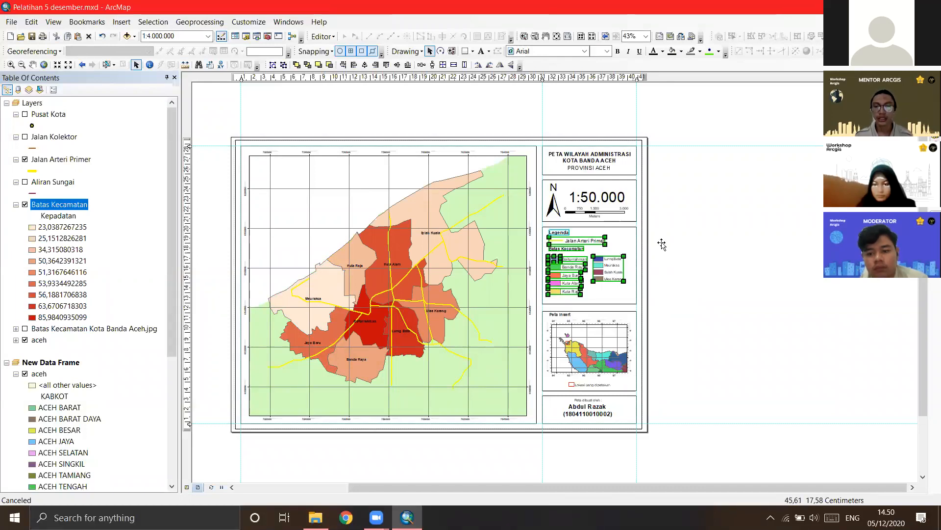
Step: Change the map title text to PETA KEPADATAN on the first line, above KOTA BANDA ACEH
click(588, 154)
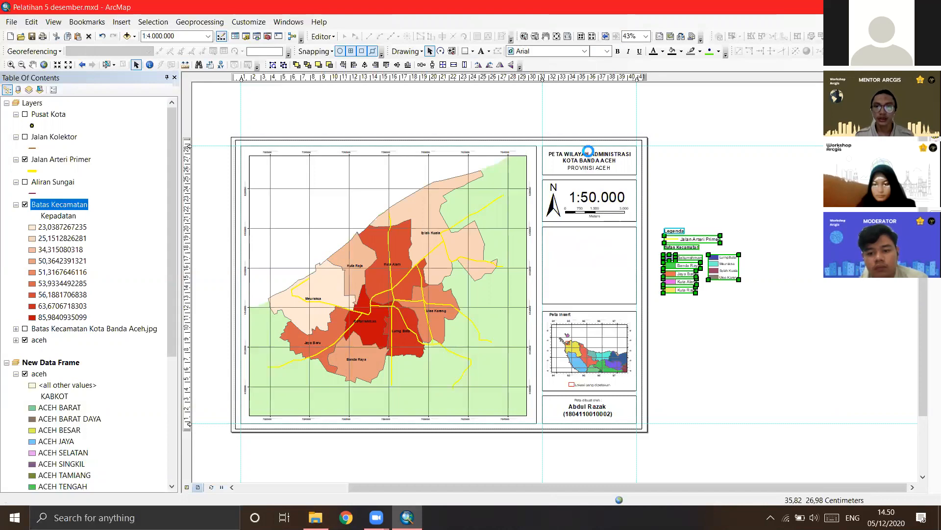
key(Return)
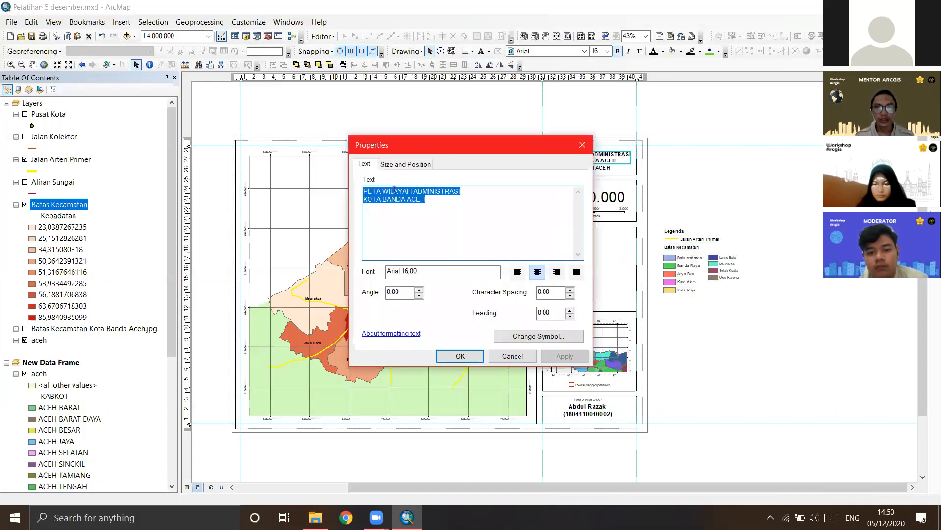
click(383, 192)
text(P)
key(BackSpace)
text(Kepadatan)
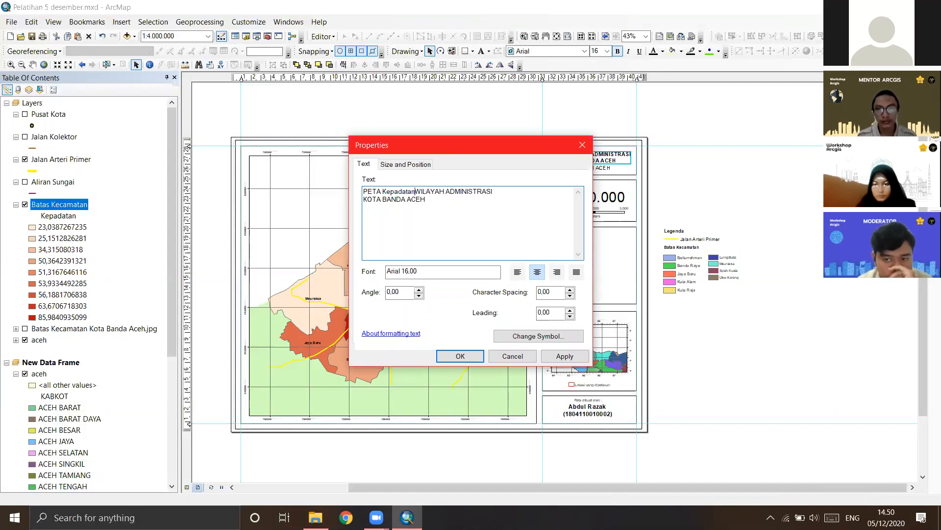
key(BackSpace)
key(BackSpace)
key(BackSpace)
key(BackSpace)
key(BackSpace)
key(BackSpace)
key(BackSpace)
text(EPADATAN)
key(Delete)
key(Delete)
key(Delete)
key(Delete)
key(Delete)
key(Delete)
key(Delete)
key(Delete)
key(Delete)
key(Delete)
key(Delete)
key(Delete)
key(Delete)
key(Delete)
key(Delete)
key(Delete)
key(Delete)
key(Delete)
key(Delete)
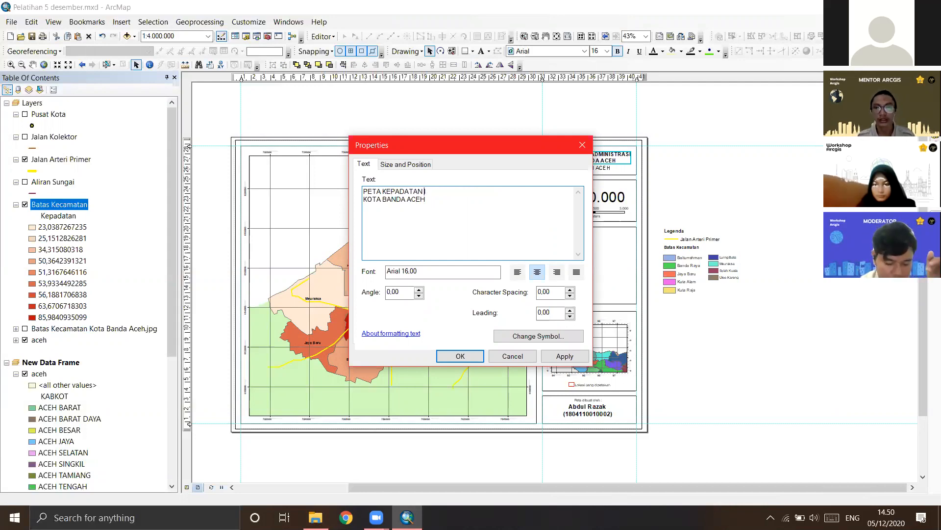
click(564, 356)
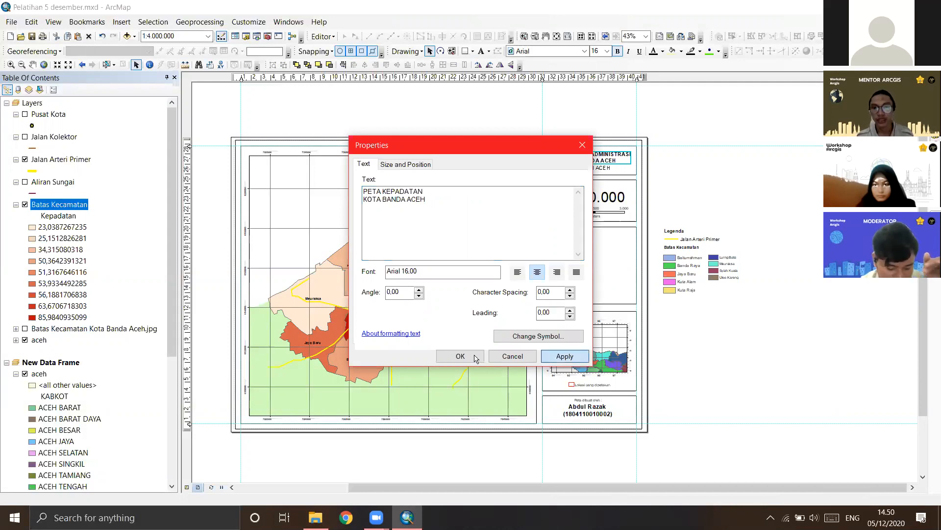
key(Return)
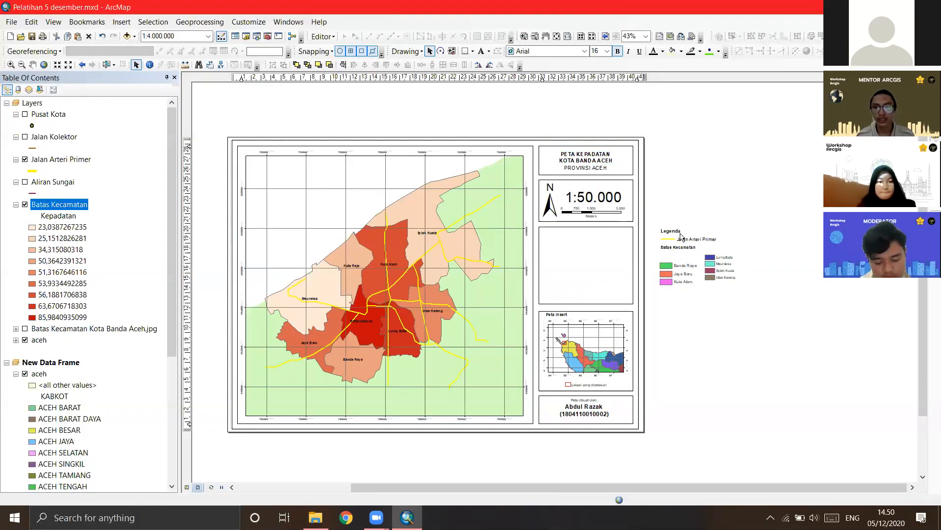
click(685, 264)
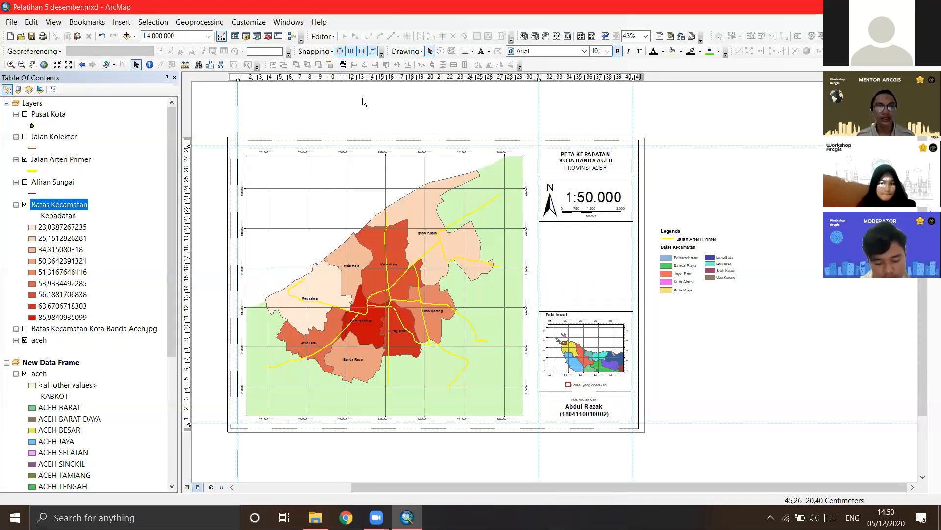
click(11, 22)
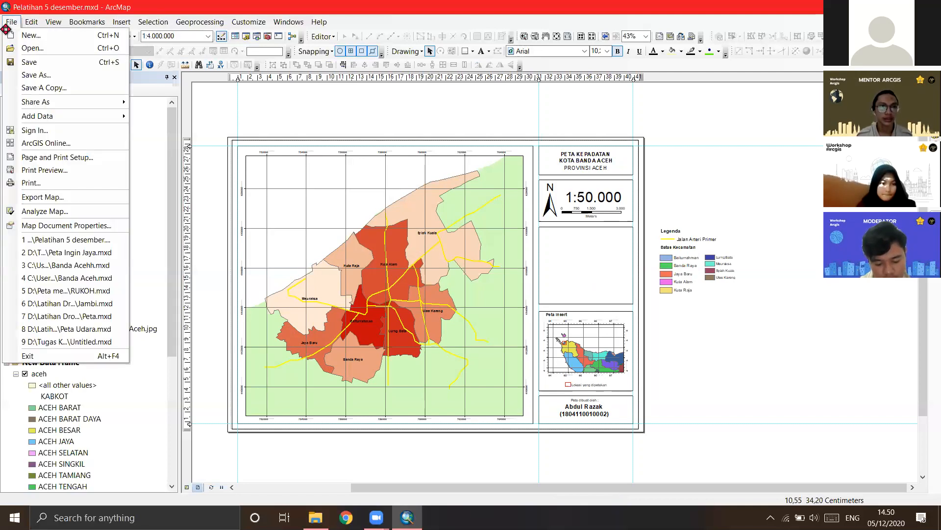
key(Right)
mouse_move(8, 25)
click(38, 21)
click(107, 22)
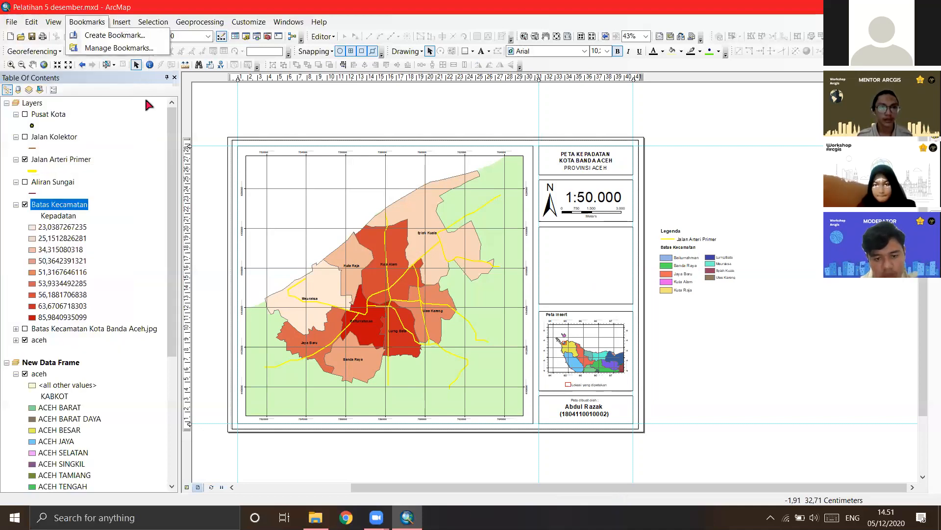
click(146, 102)
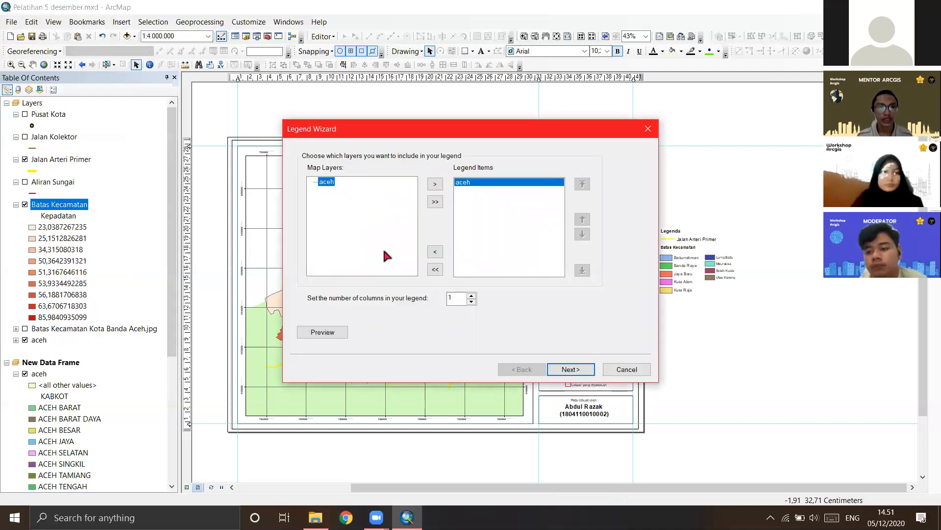
click(434, 268)
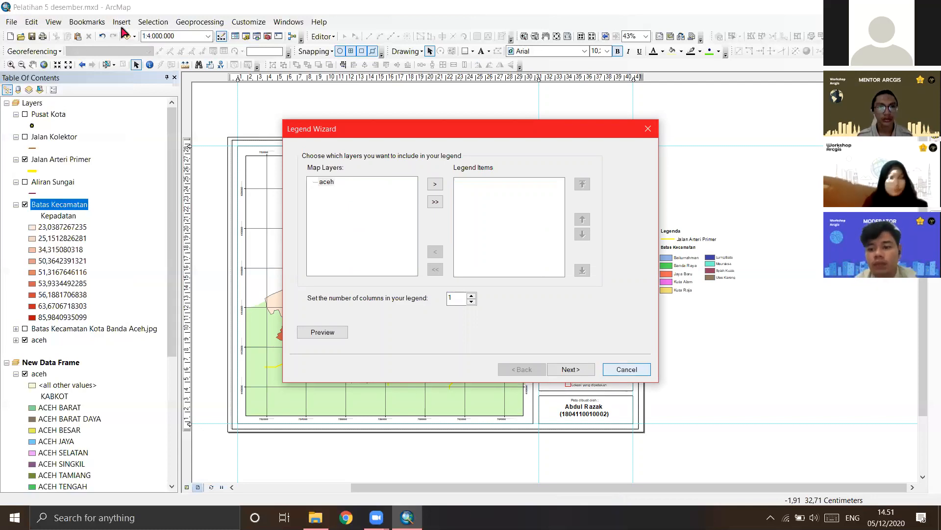
key(Escape)
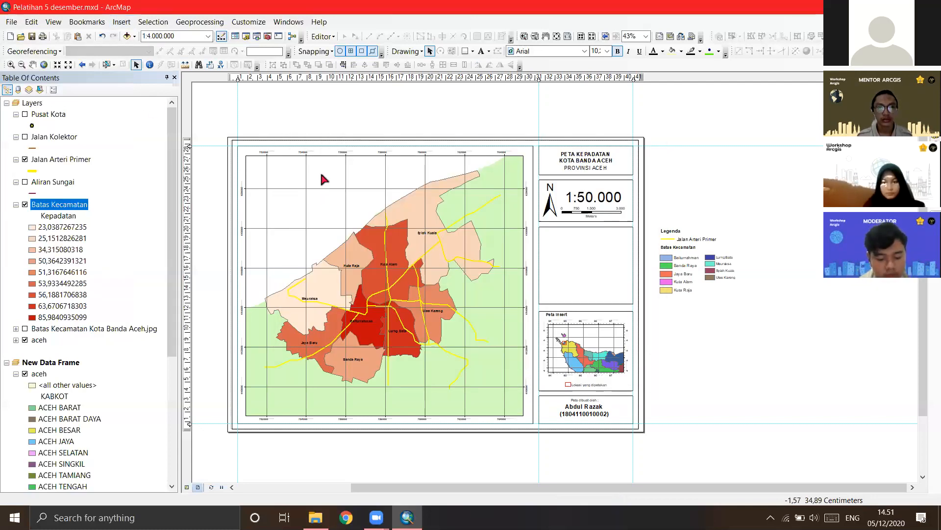
click(435, 184)
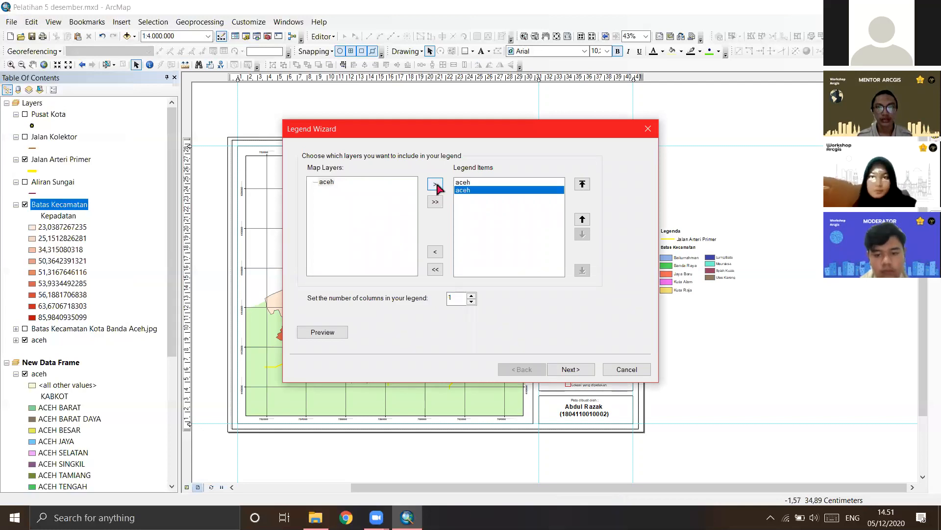
click(435, 202)
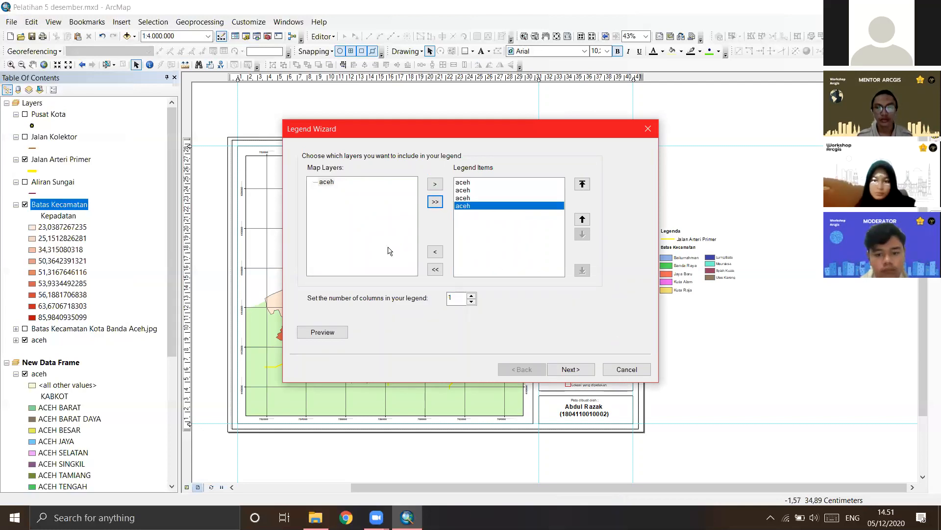
key(Escape)
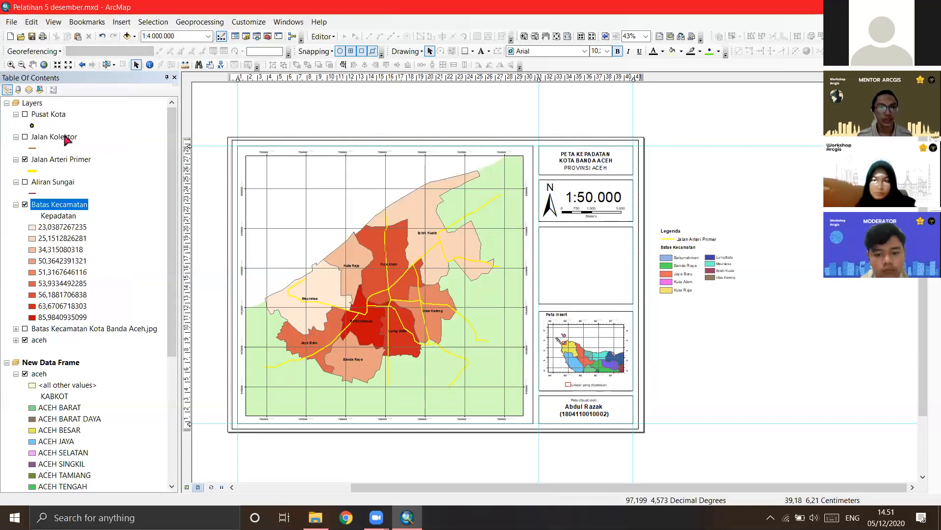
Step: Make the Layers data frame of the main map active in the layout
click(32, 103)
click(35, 107)
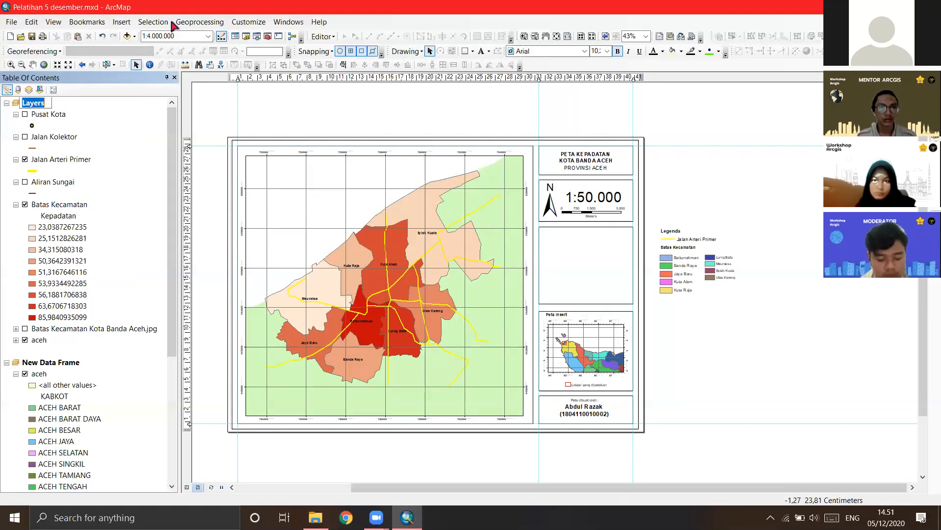
click(125, 22)
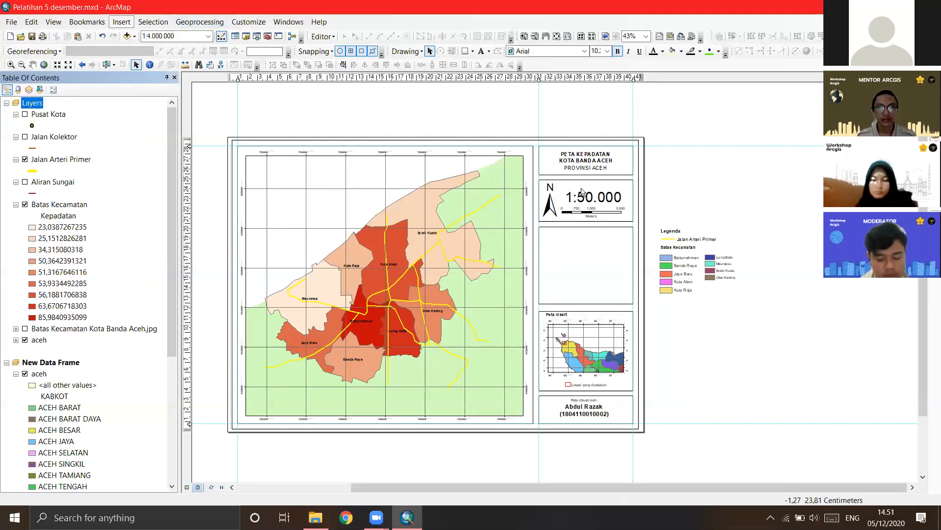
click(436, 200)
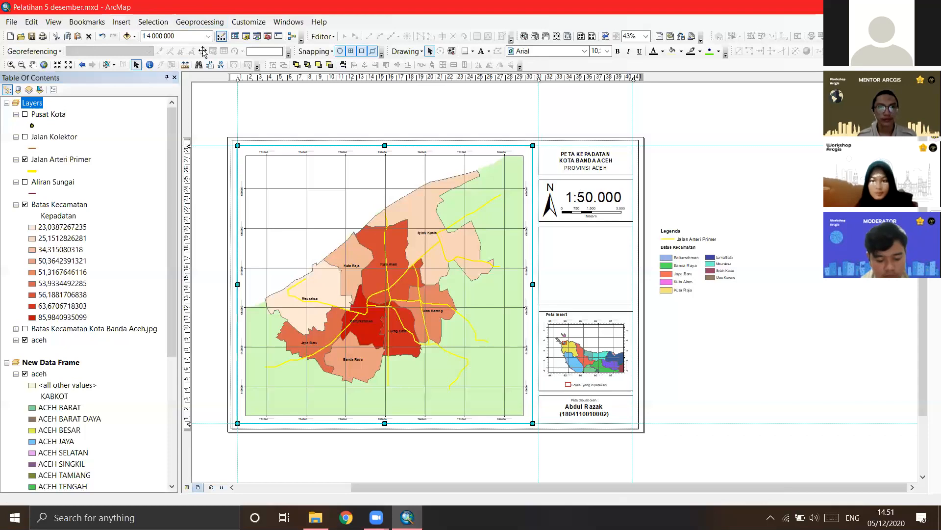
Step: Insert a legend titled Legenda that contains only Jalan Arteri Primer and Batas Kecamatan, keeping the default formatting
click(125, 22)
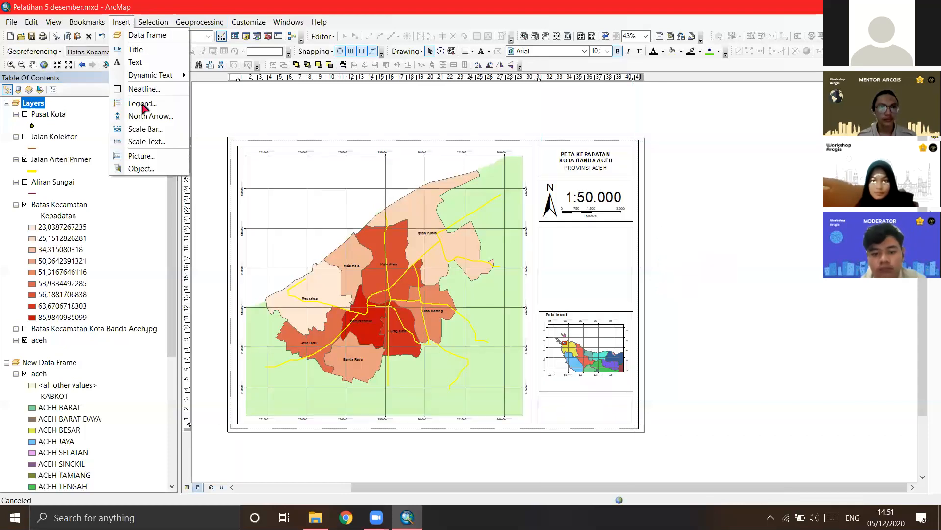
click(143, 104)
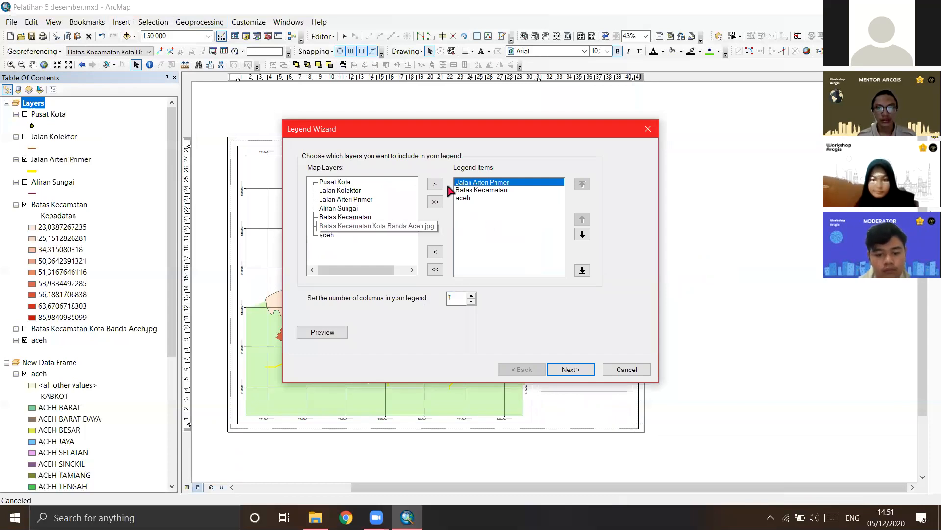
click(345, 217)
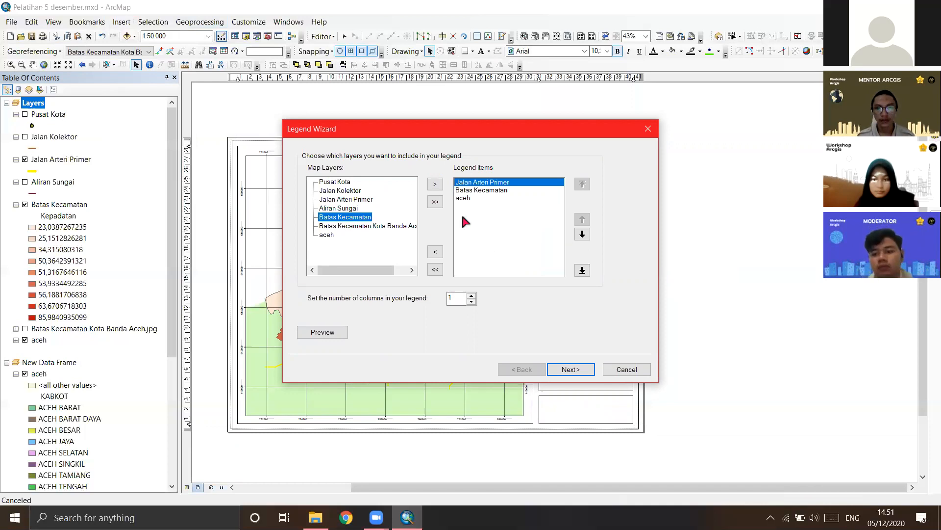
click(492, 238)
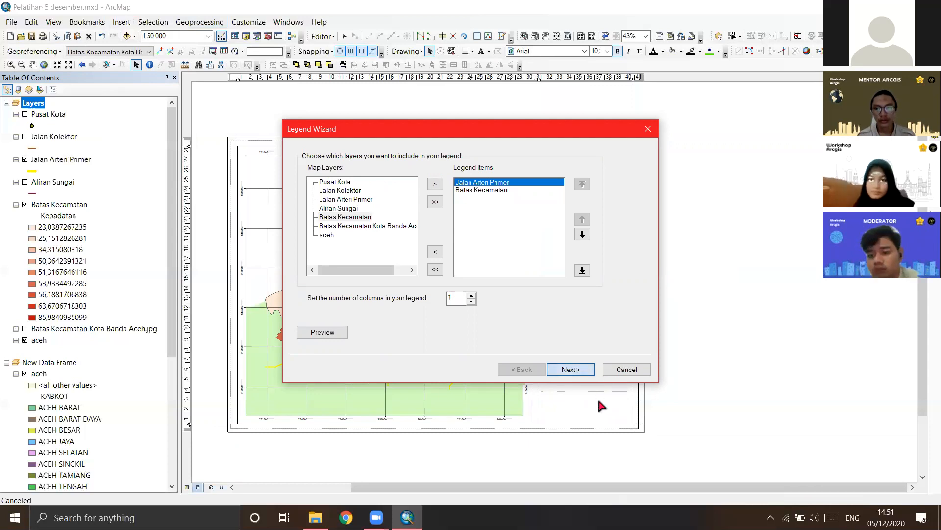
click(578, 369)
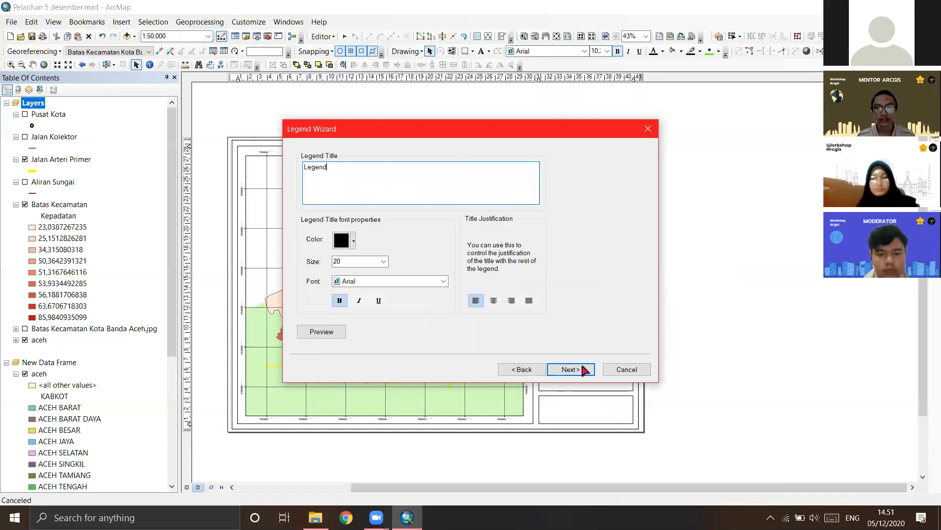
double_click(580, 369)
click(581, 370)
click(582, 369)
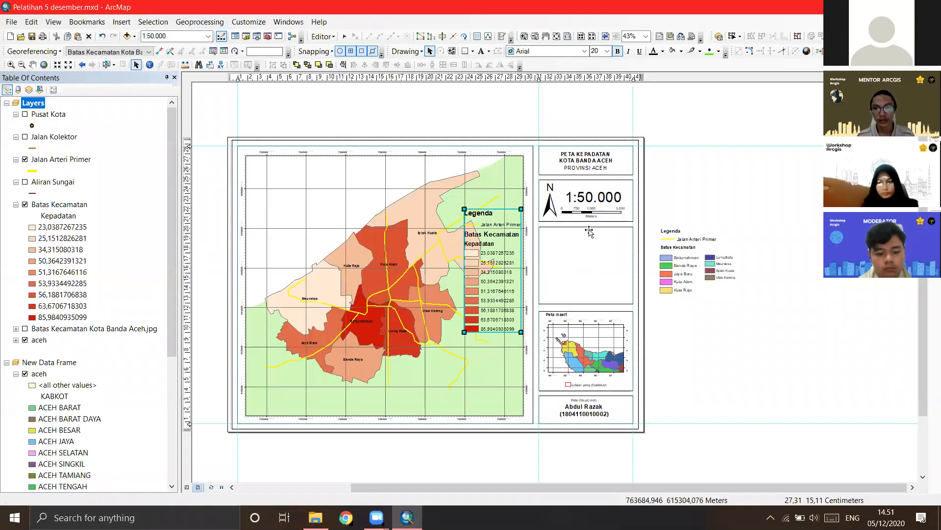
Step: Move the new legend into the empty legend box, shrink it to fit inside, and convert it to graphics
drag(602, 181, 579, 226)
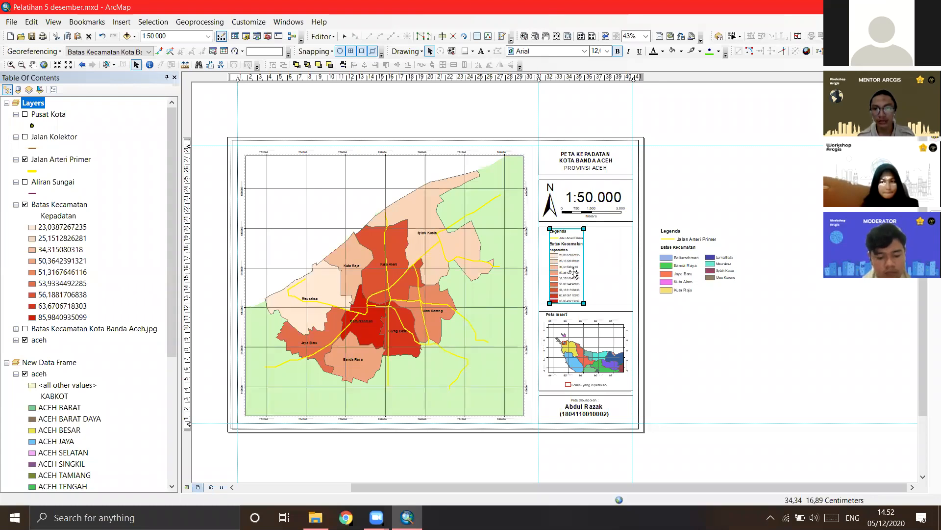
scroll(573, 273, up, 2)
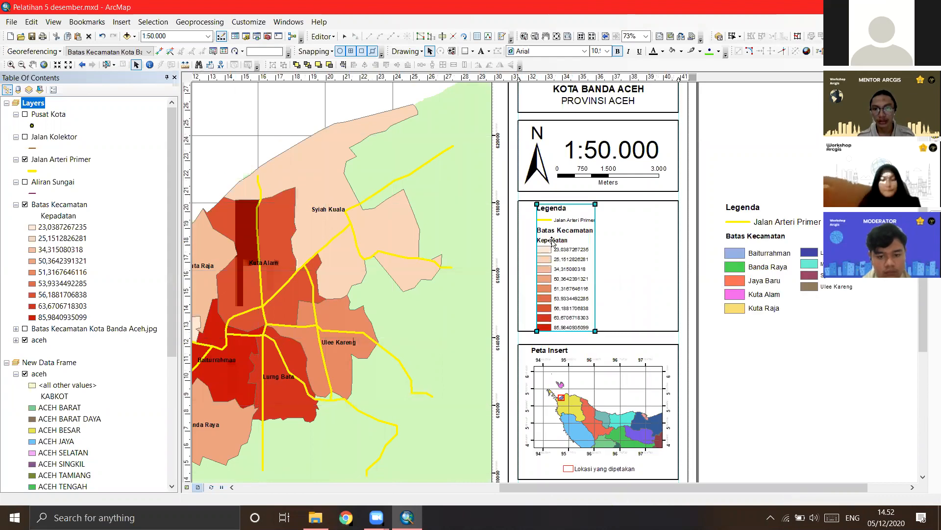
right_click(552, 242)
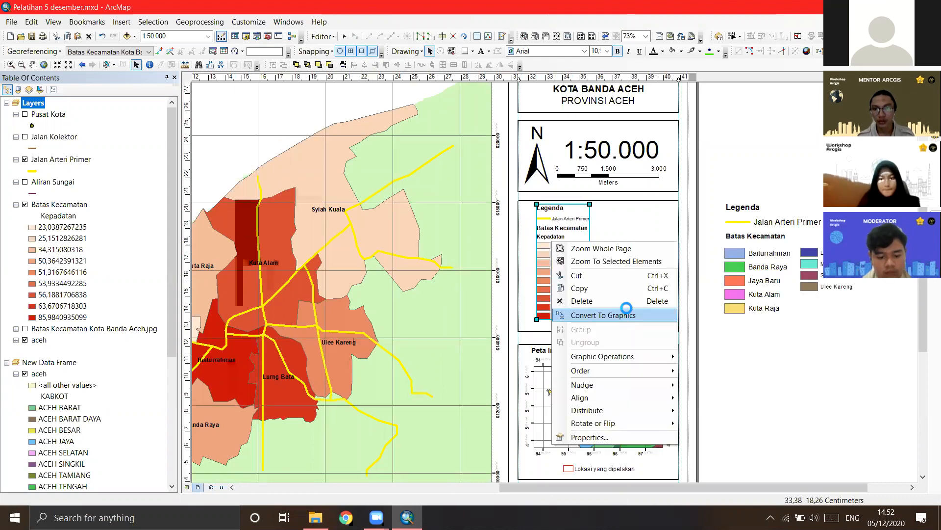
click(626, 313)
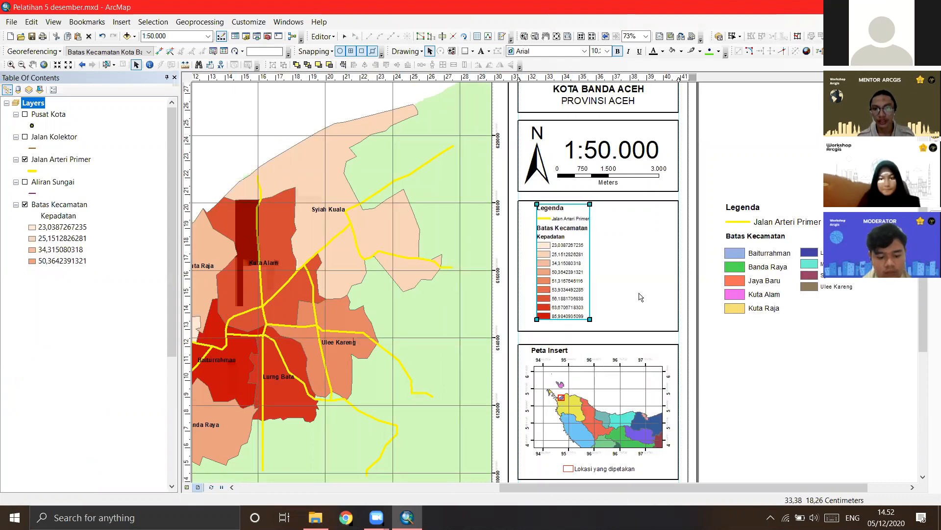
Step: Ungroup the converted legend and delete its Batas Kecamatan heading
right_click(569, 232)
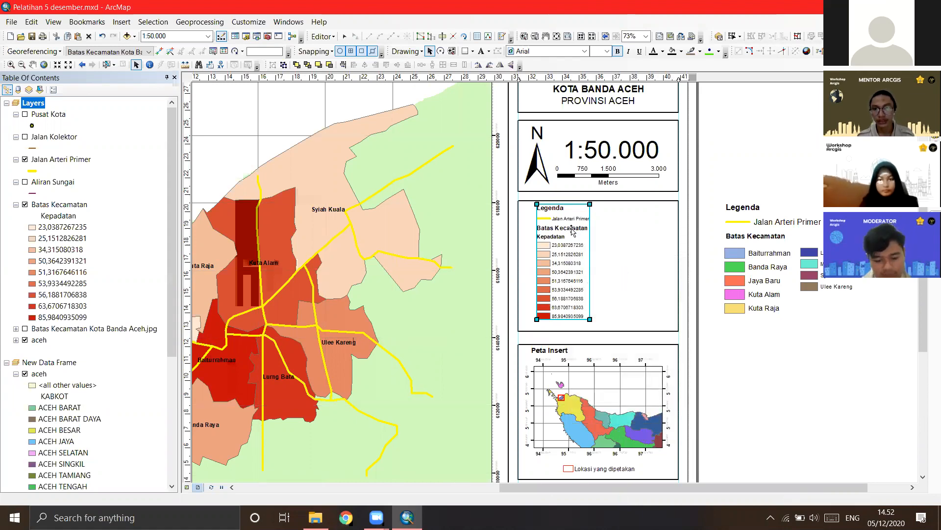
click(572, 230)
click(572, 230)
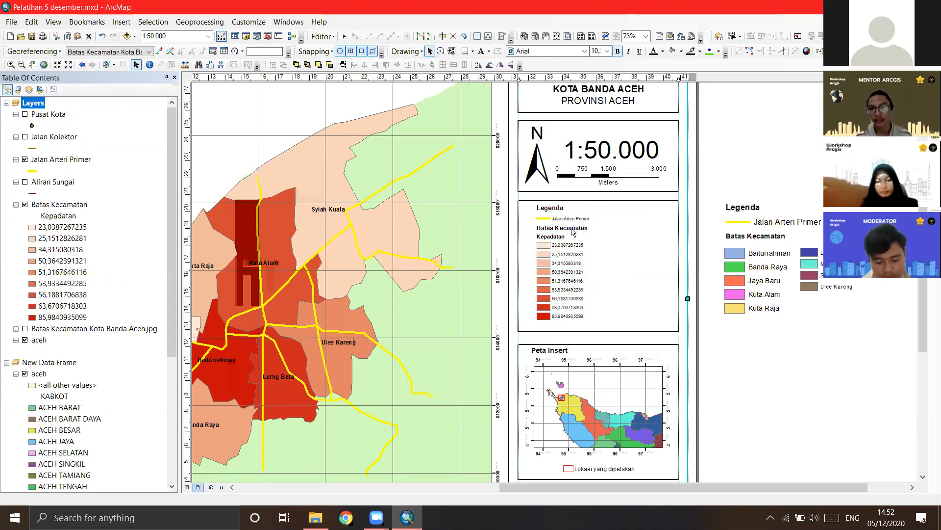
key(Delete)
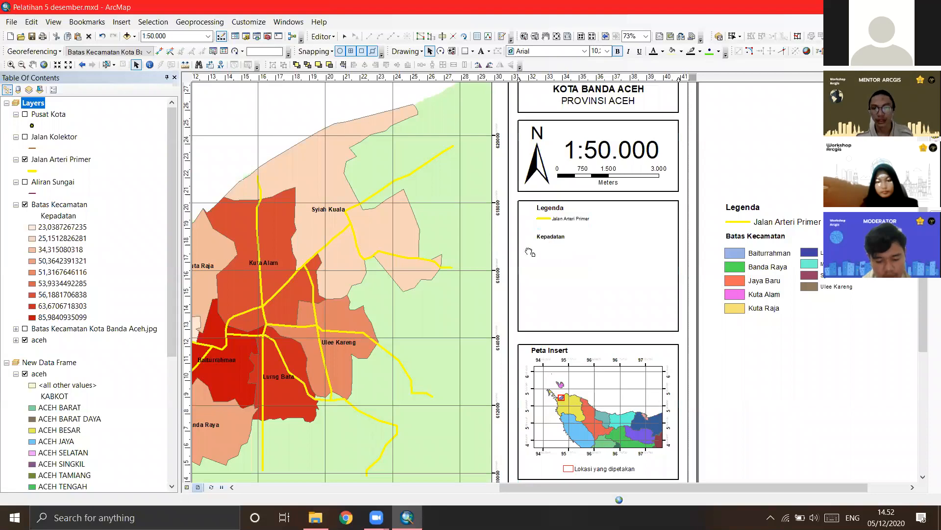
scroll(525, 240, right, 2)
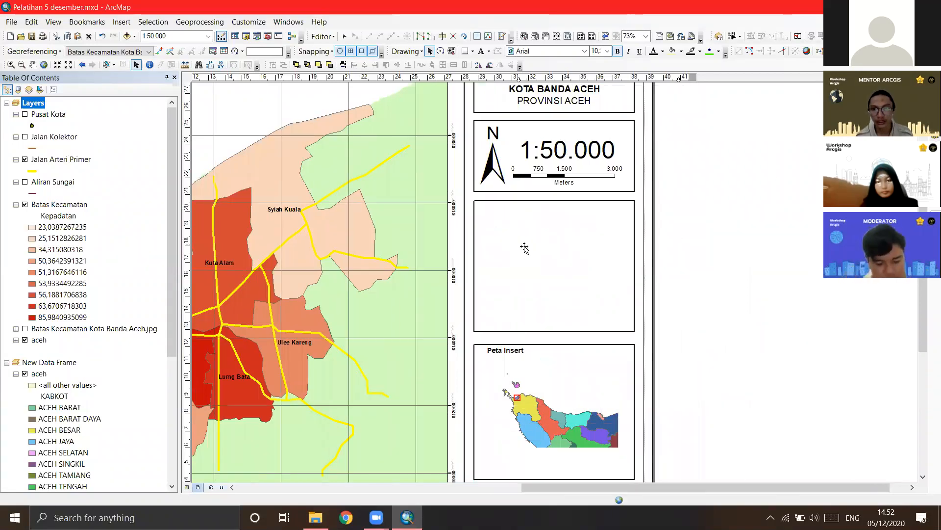
Step: Ungroup the first Kepadatan class entry in the legend and shorten its label to 23,03
right_click(523, 246)
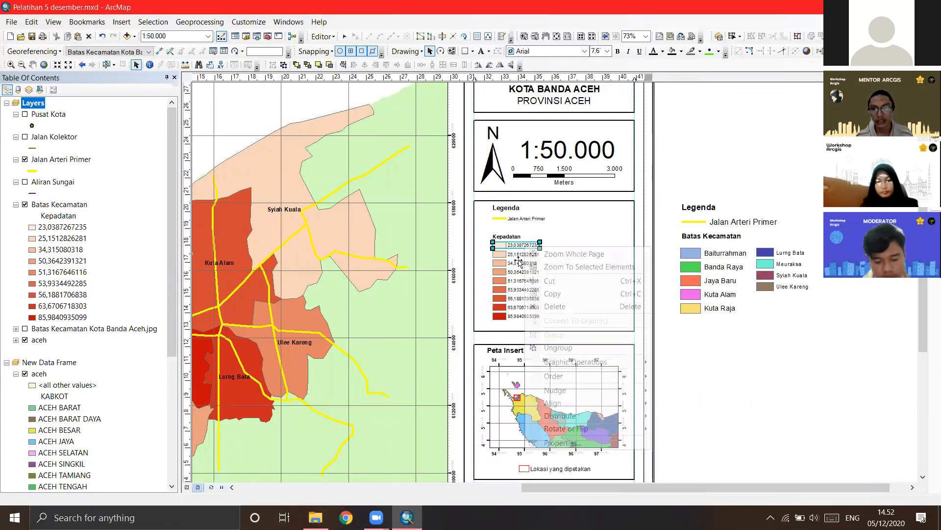
click(559, 348)
double_click(525, 245)
drag(407, 205, 378, 205)
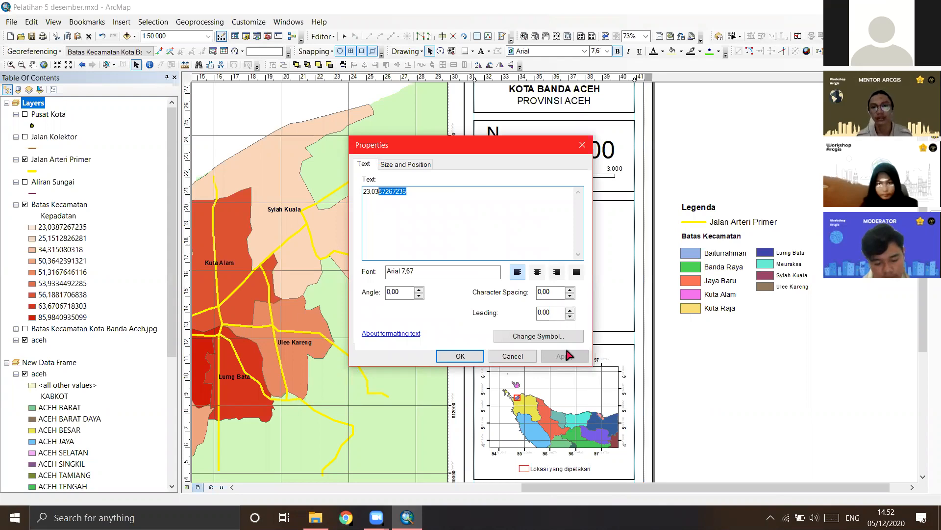
key(BackSpace)
click(460, 355)
click(525, 251)
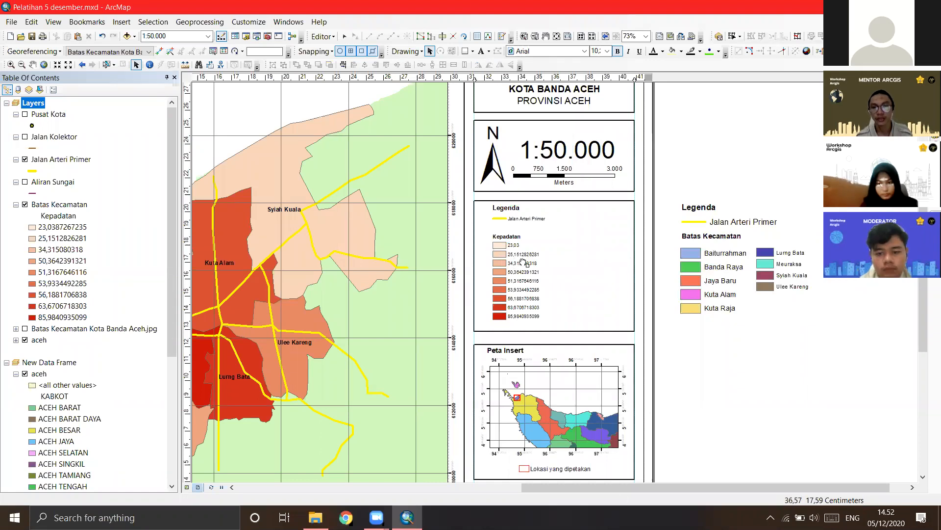
Step: Move the new Kepadatan legend to the blank area beside the page and place the Batas Kecamatan legend in the legend box
drag(374, 237, 397, 239)
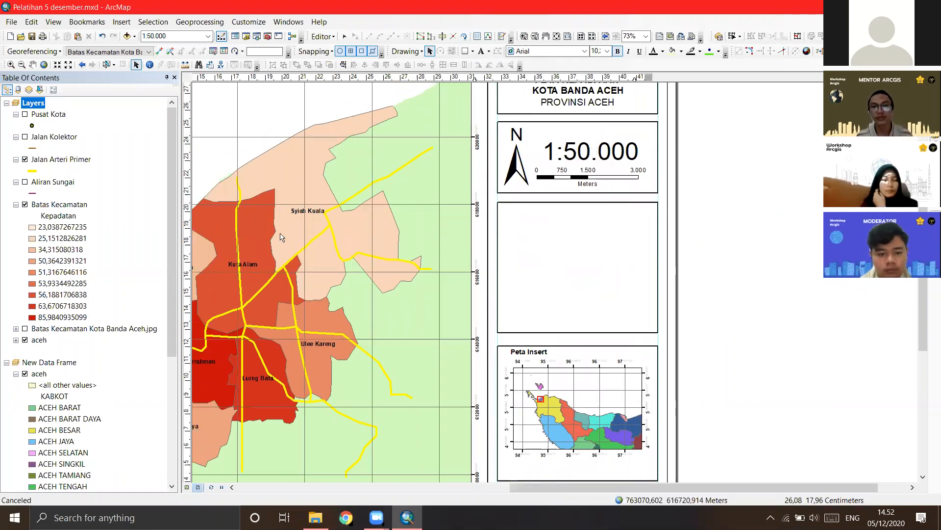
drag(506, 259, 539, 240)
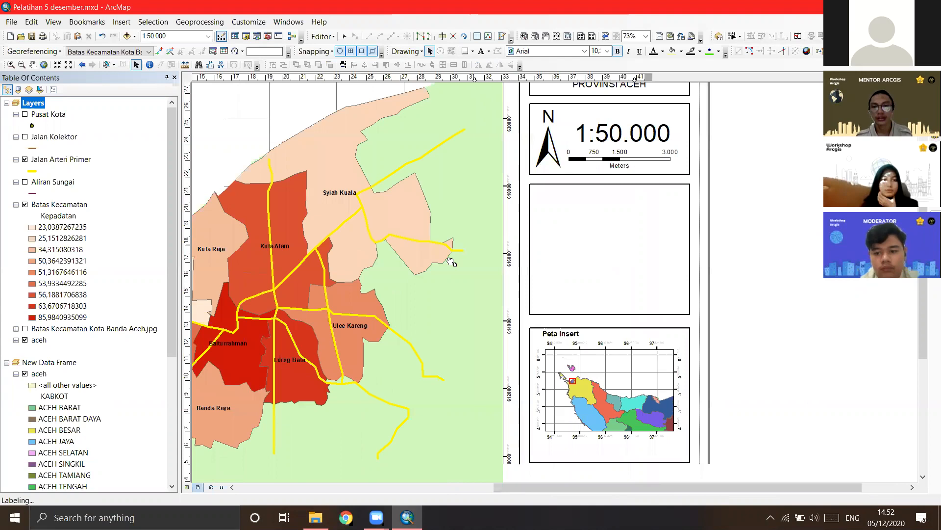
drag(566, 208, 508, 213)
drag(635, 191, 557, 197)
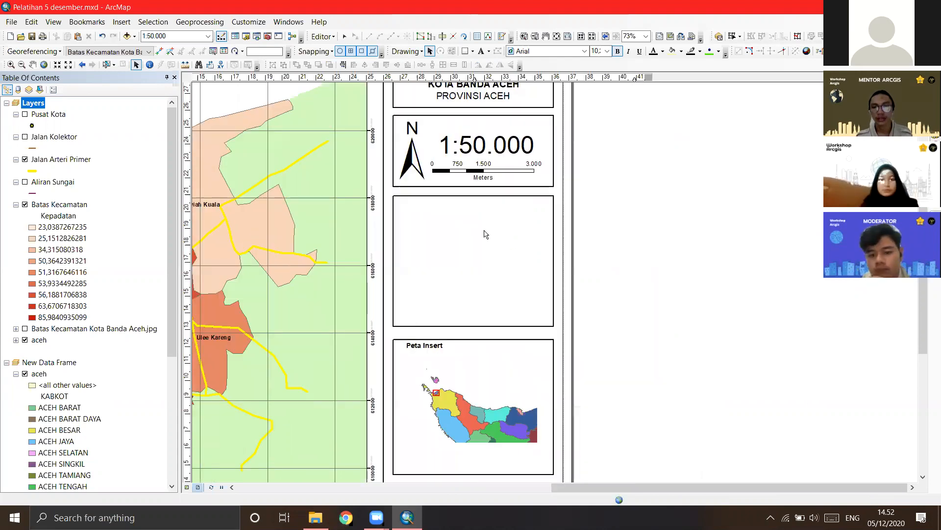
drag(402, 326, 366, 291)
drag(641, 185, 566, 206)
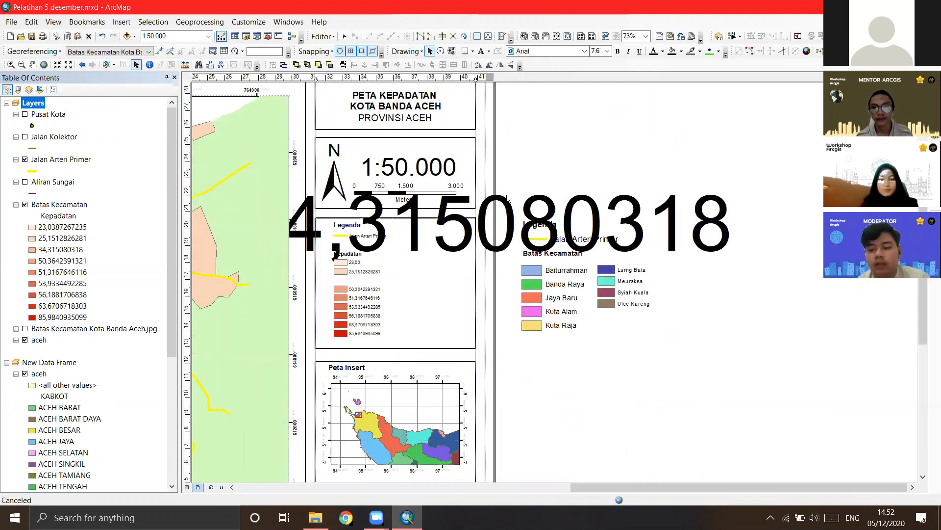
drag(331, 343, 328, 343)
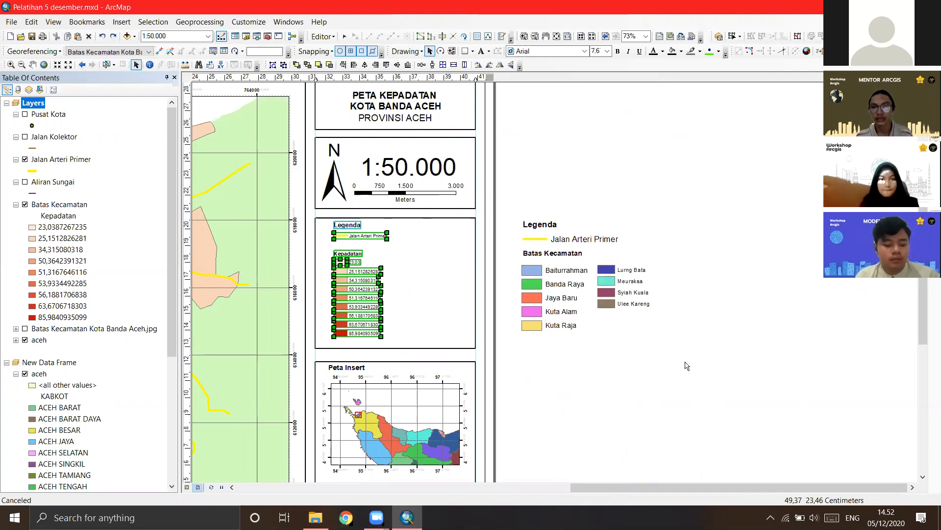
key(ctrl+x)
key(ctrl+v)
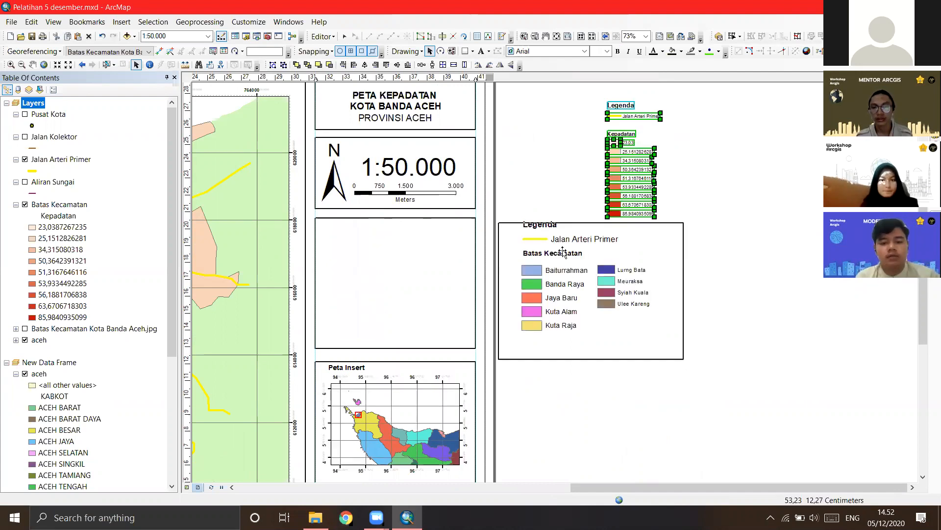
drag(563, 254, 393, 255)
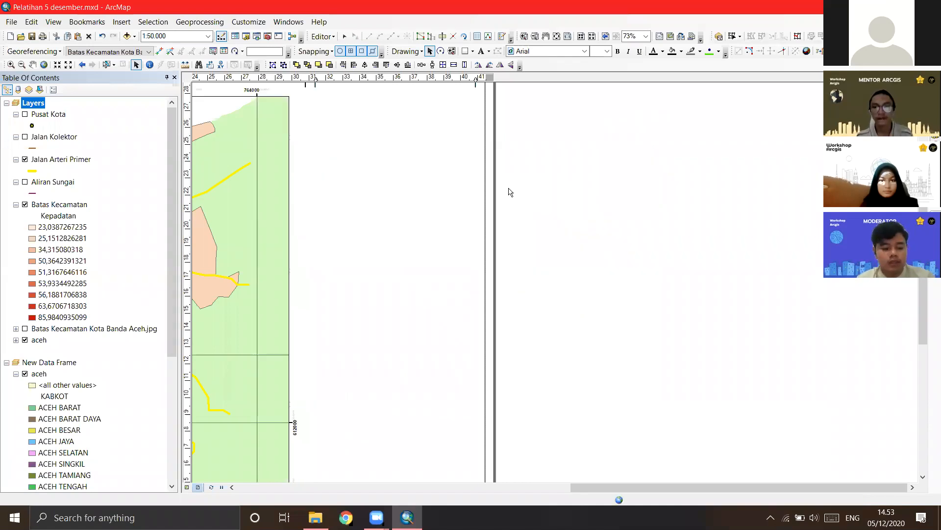
click(528, 178)
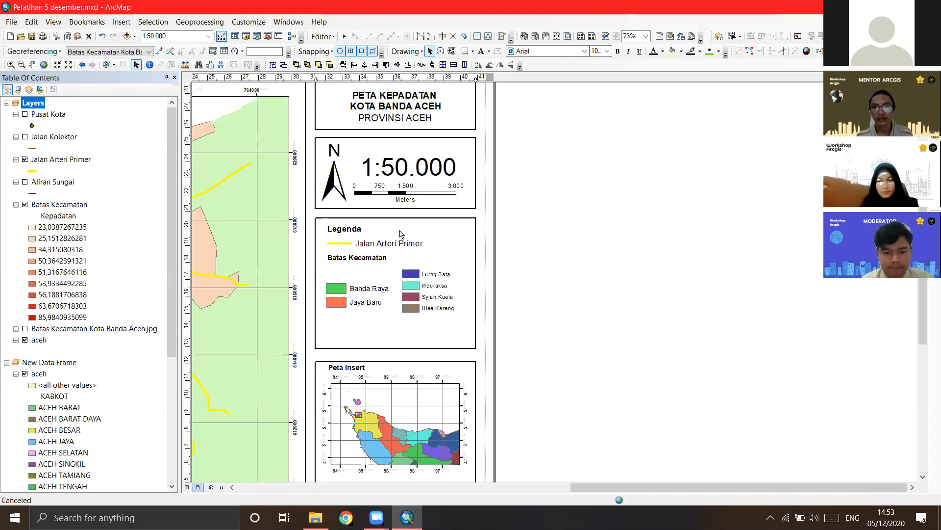
drag(618, 217, 618, 216)
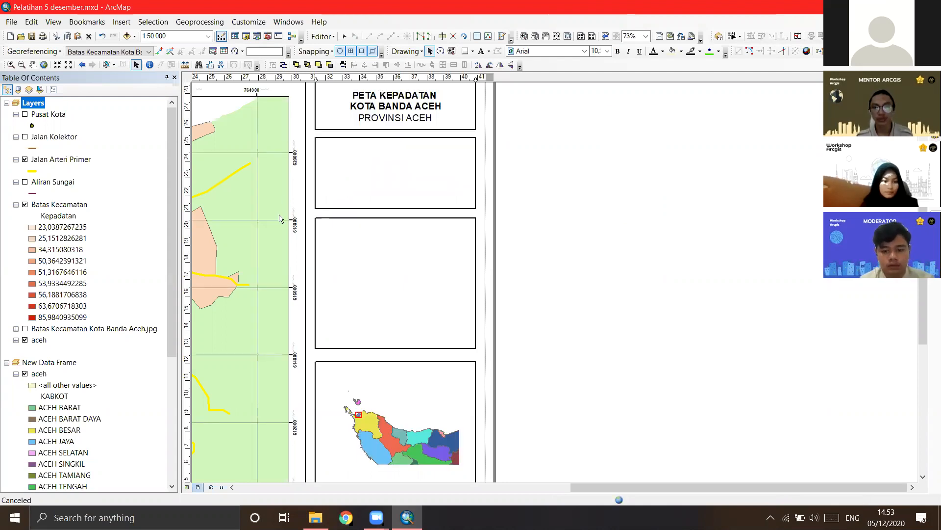
drag(455, 249, 464, 250)
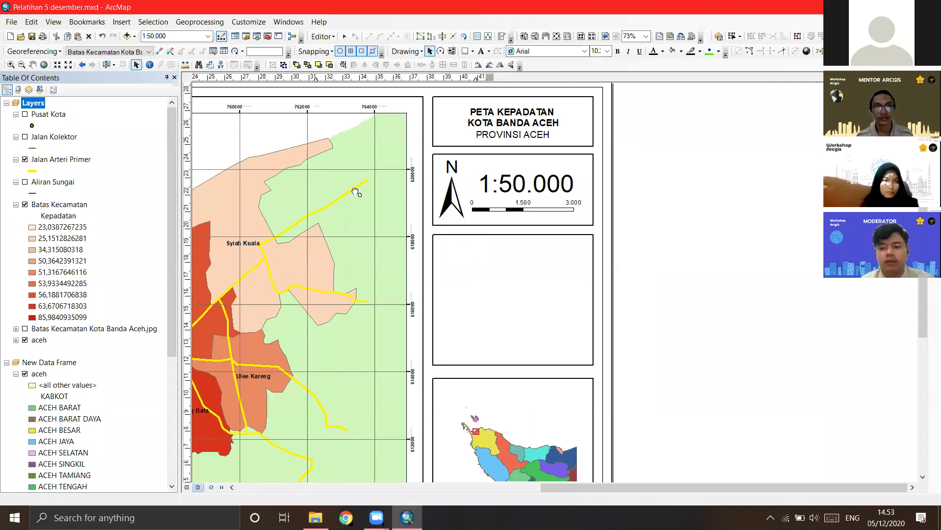
click(11, 22)
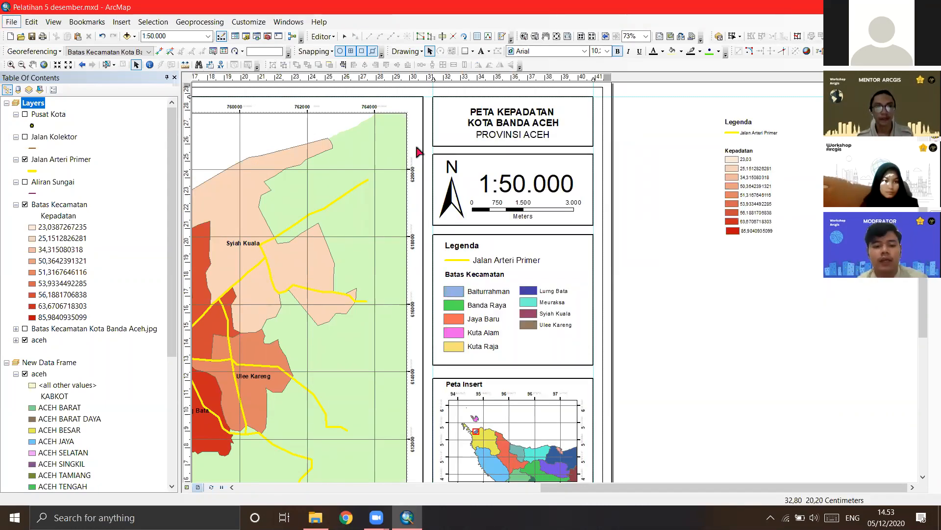
click(447, 250)
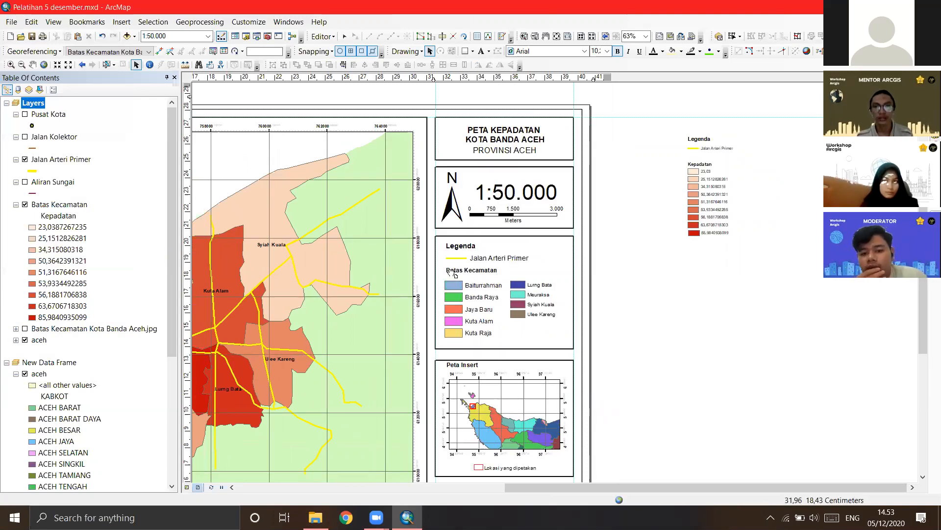
drag(416, 285, 451, 272)
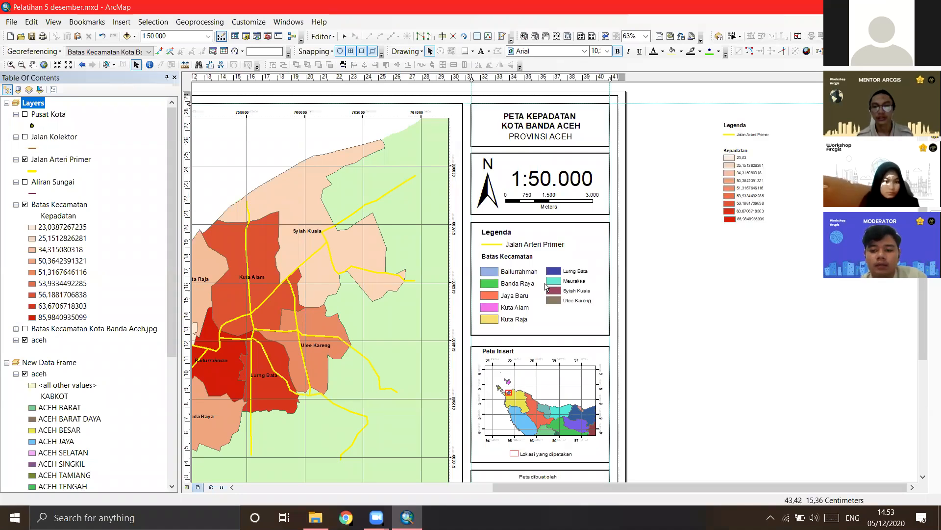
drag(443, 270, 465, 265)
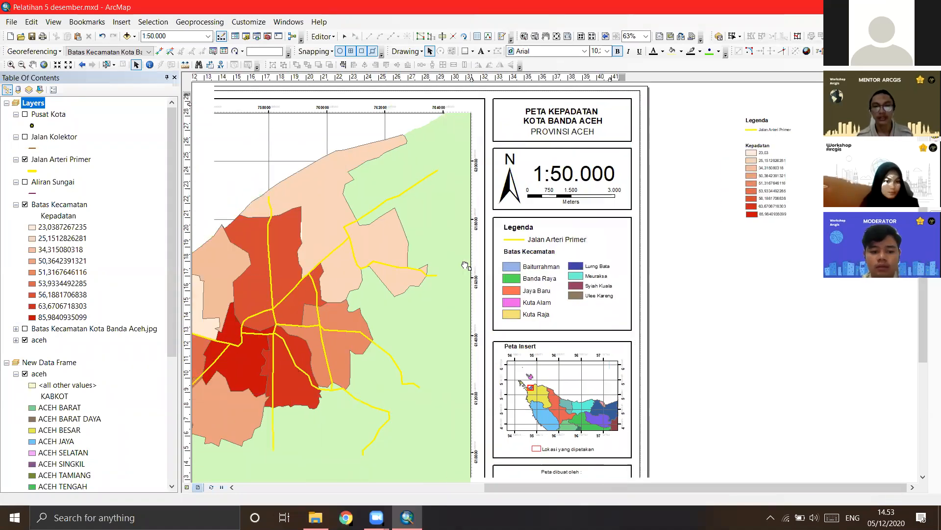
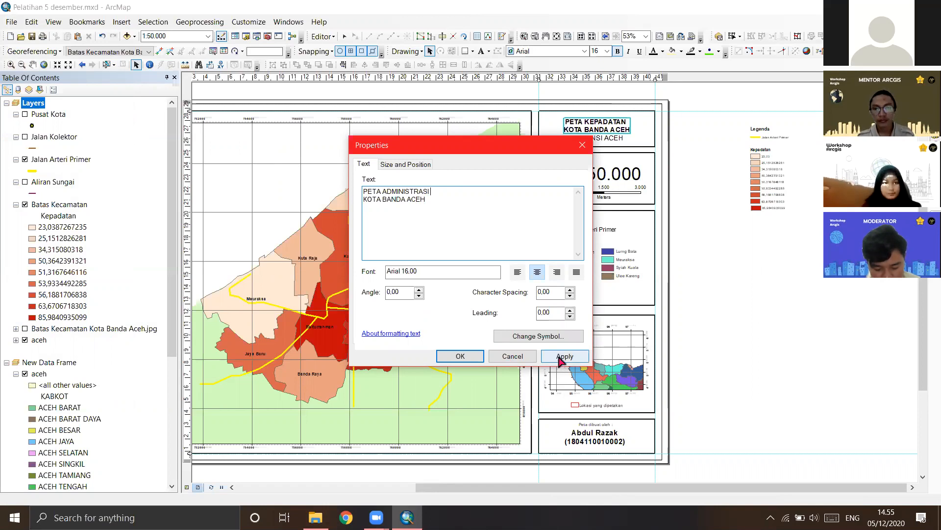
Step: Change the layout's main title text to PETA ADMINISTRASI KOTA BANDA ACEH
click(475, 358)
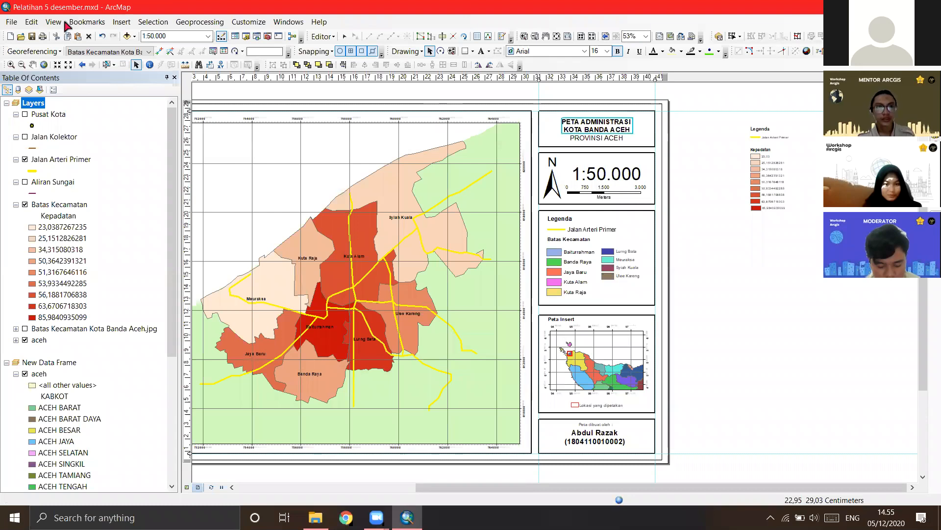
Step: Export the map layout to the Desktop as a JPEG named Peta Batas Kecamatan
click(12, 21)
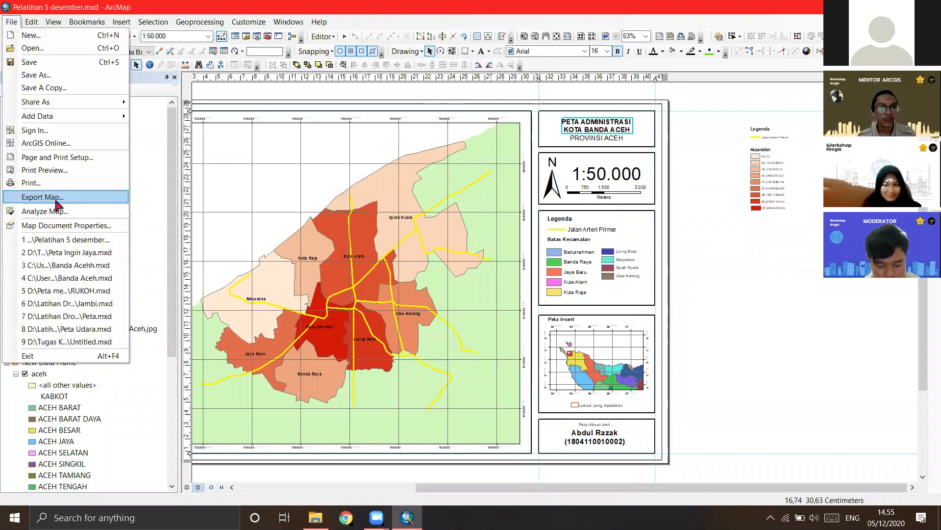
key(Return)
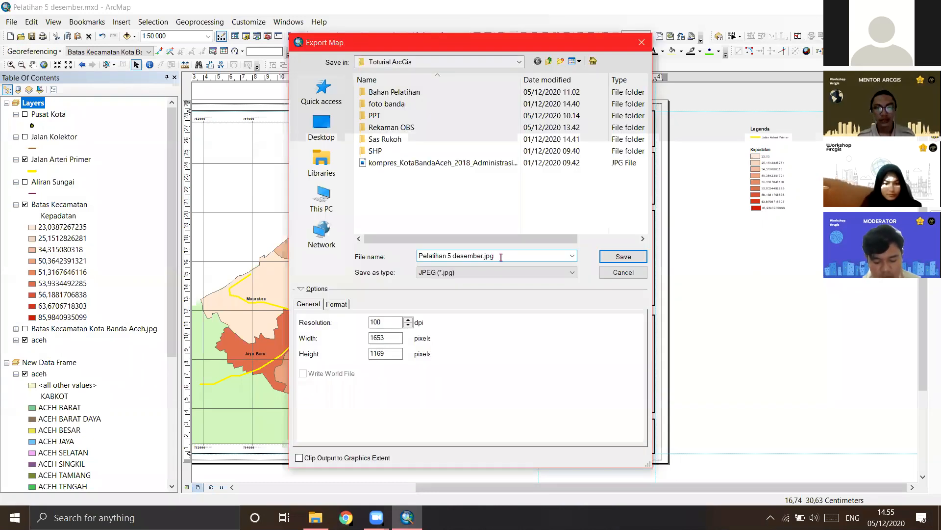
drag(499, 256, 434, 255)
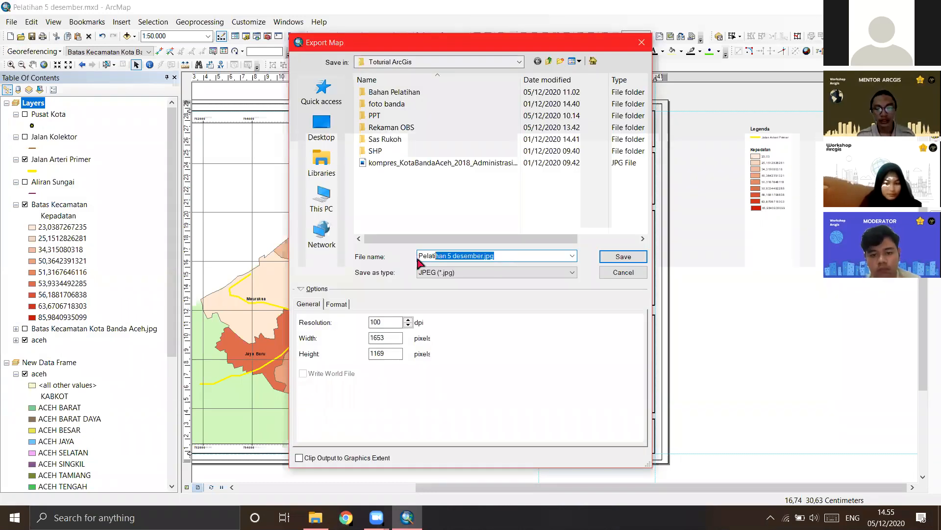
key(ctrl+a)
text(pp)
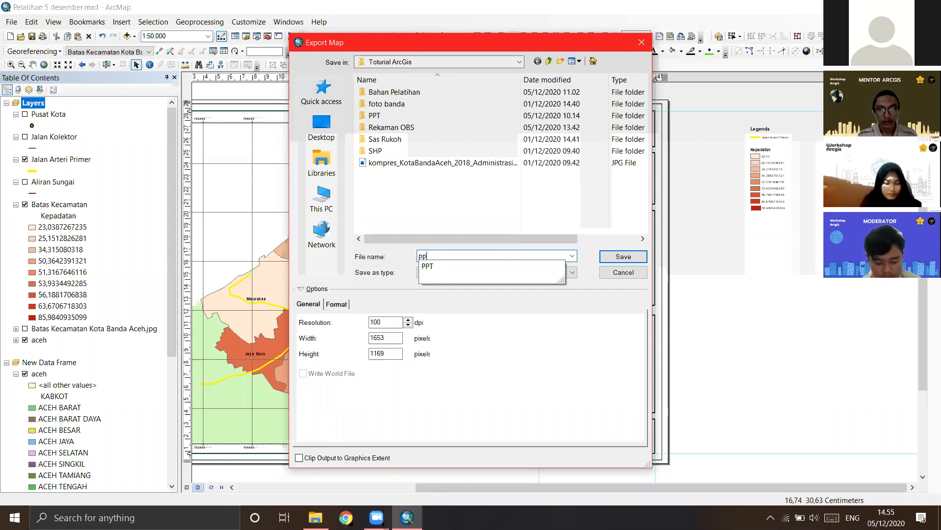
key(BackSpace)
key(BackSpace)
text(Peta )
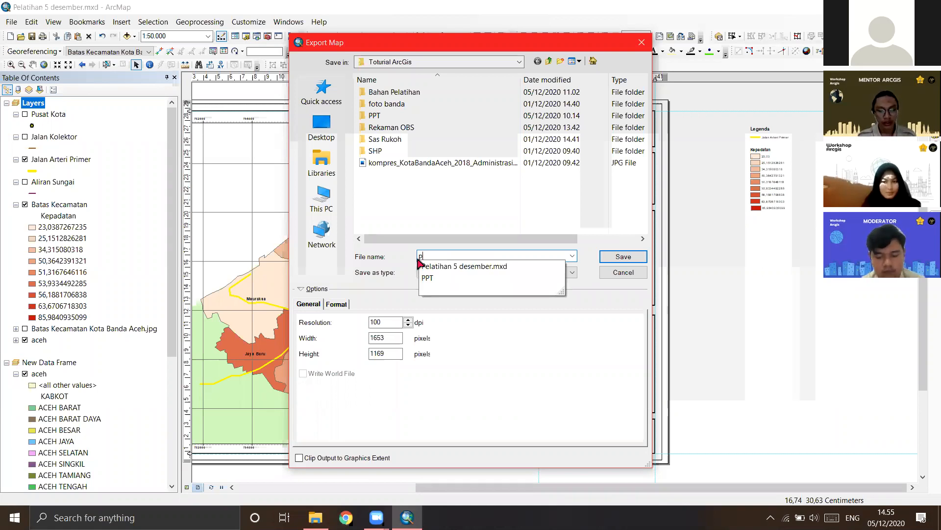
text(Batas Keca)
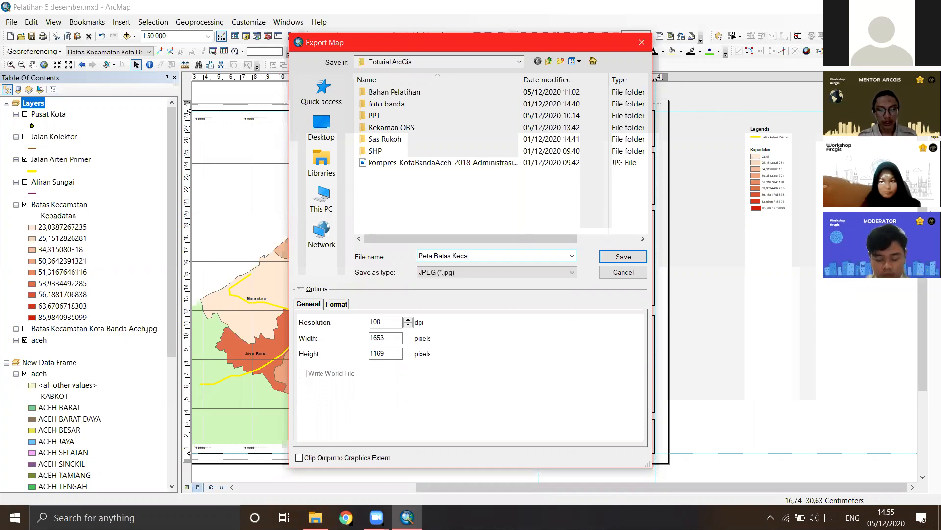
text(matan)
click(322, 127)
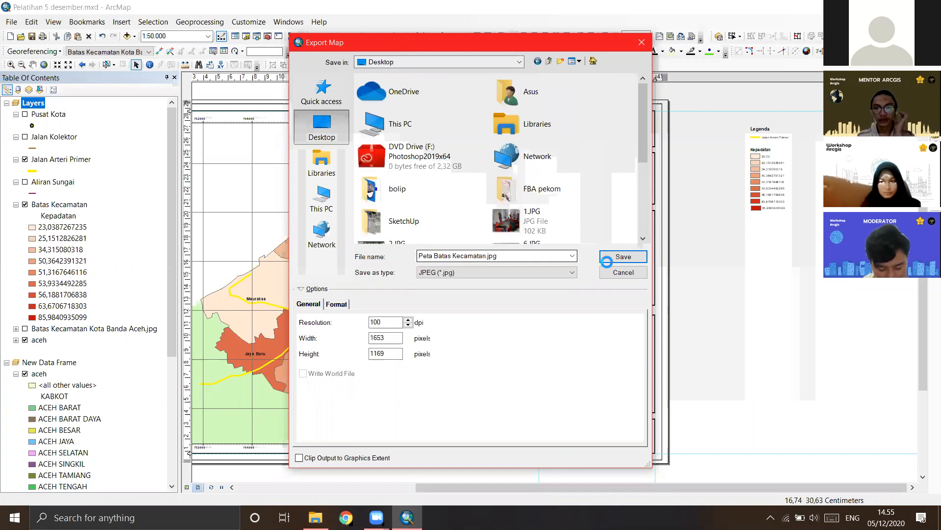
click(616, 260)
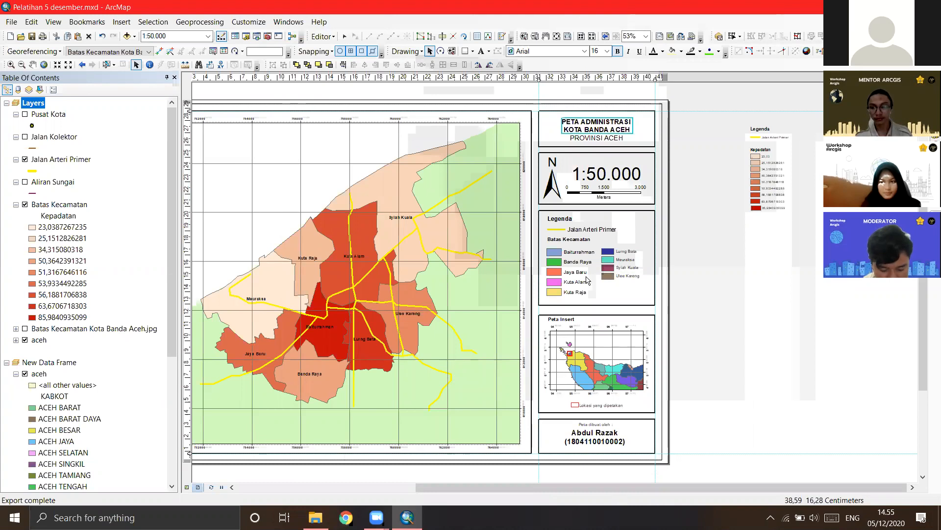
Step: Switch to File Explorer and open Peta Batas Kecamatan.jpg from the Desktop to check the exported map
drag(681, 265, 643, 280)
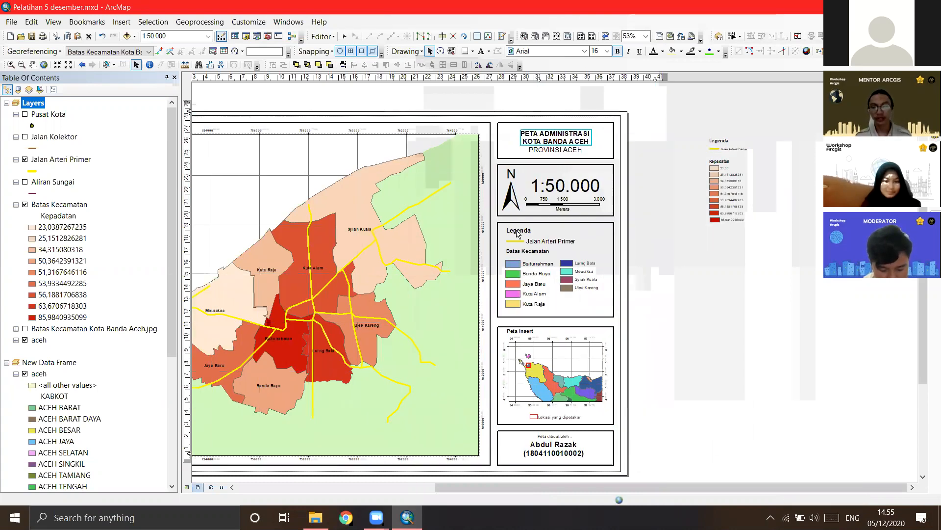
scroll(546, 280, down, 1)
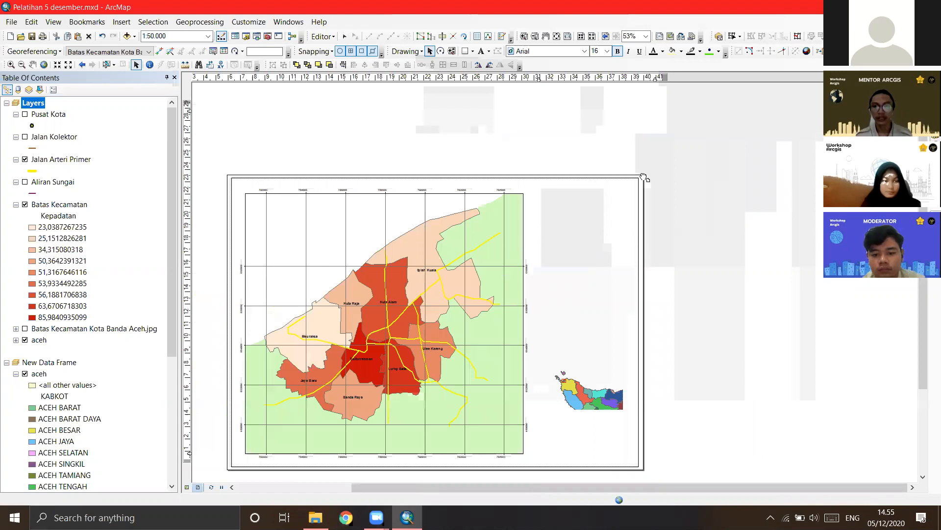
scroll(643, 178, down, 1)
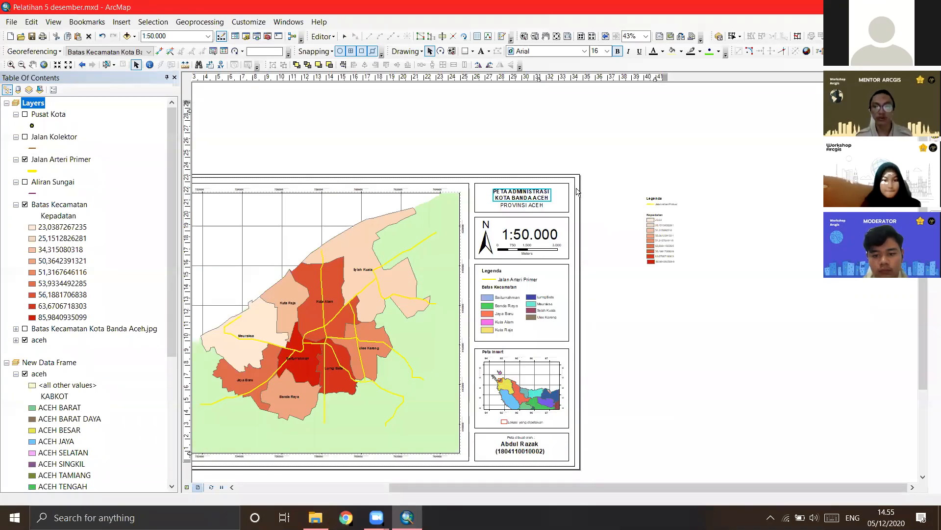
click(315, 517)
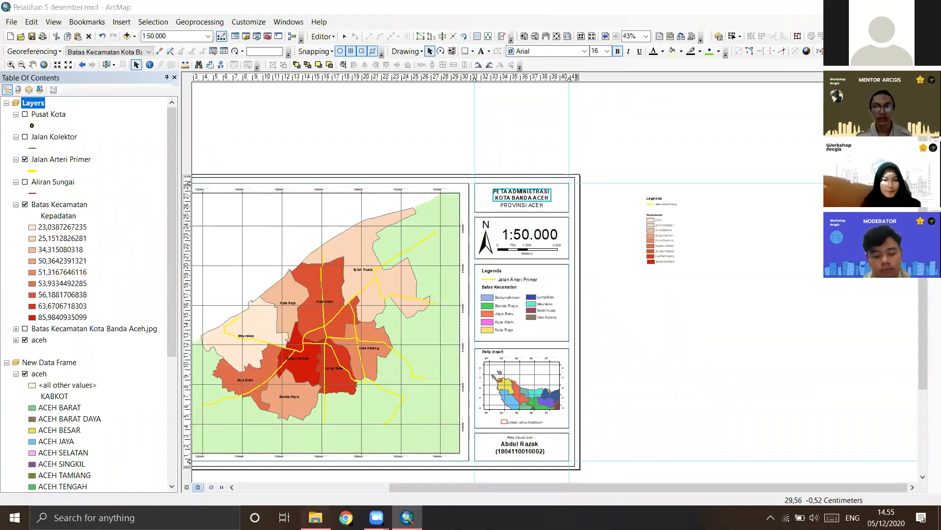
click(315, 517)
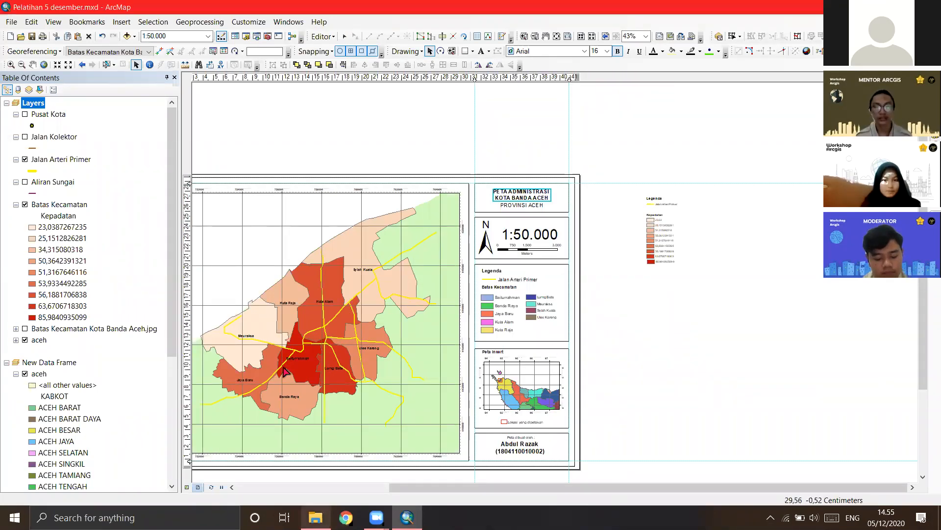
click(209, 195)
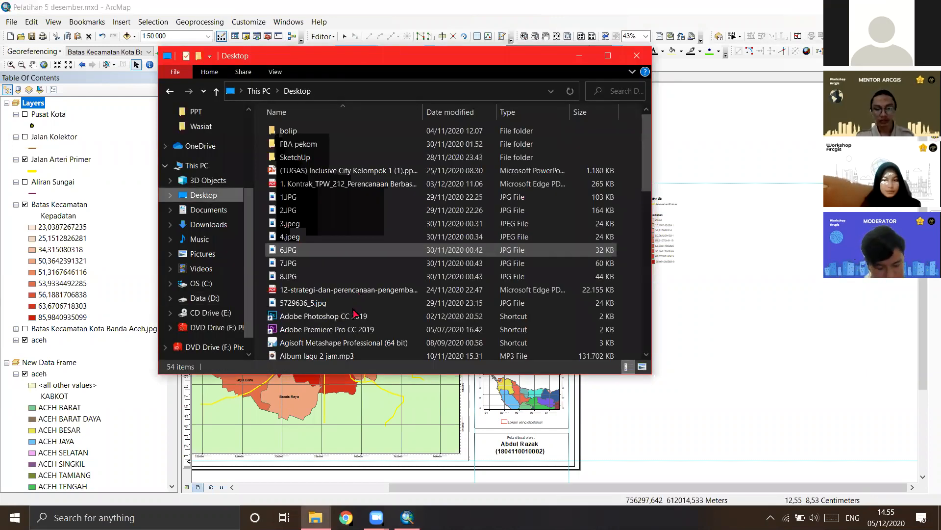
scroll(356, 314, down, 8)
click(362, 327)
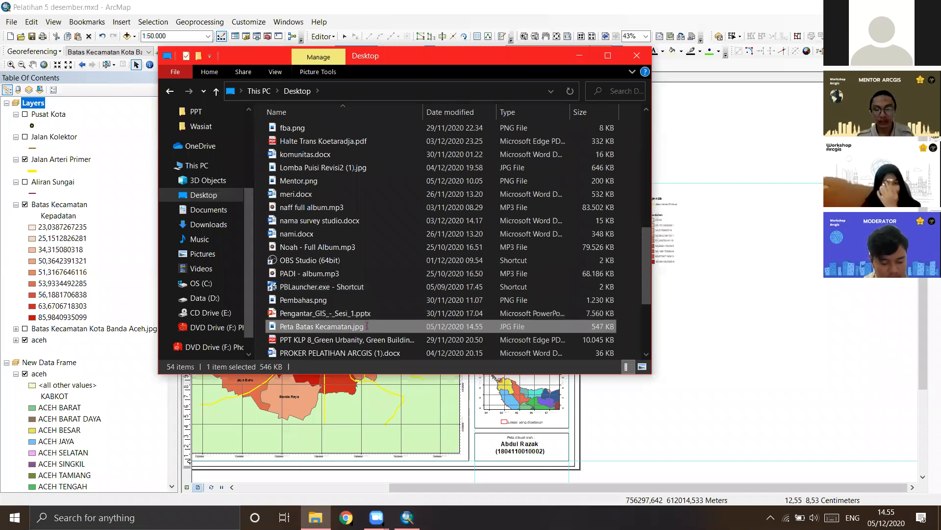
double_click(439, 327)
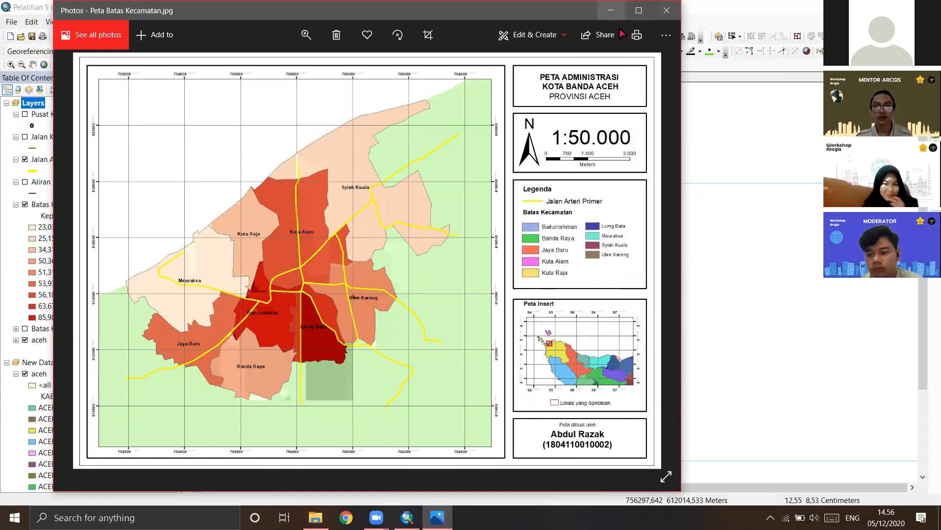
Step: Put away the exported image, switch back to ArcMap and examine the layout's map, legend box and Peta Insert
click(610, 10)
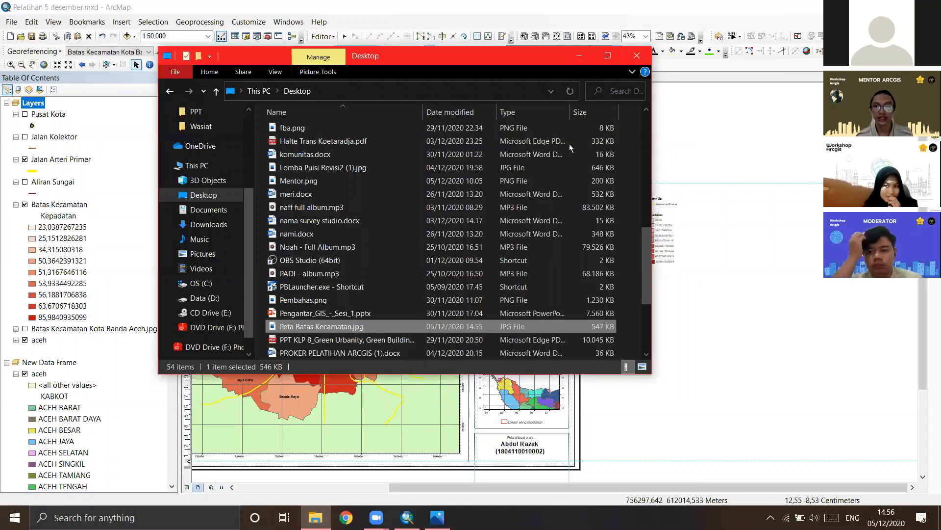
key(alt+Tab)
drag(405, 141, 436, 121)
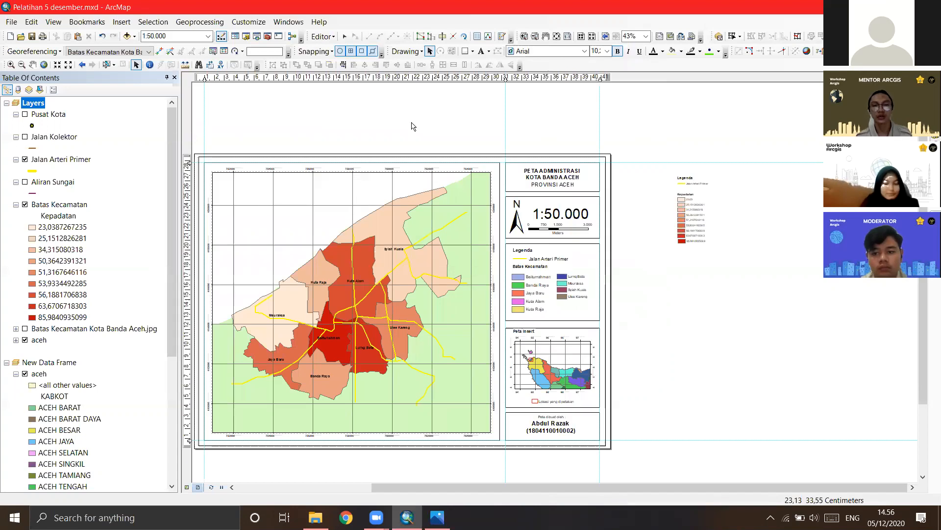
drag(460, 124, 478, 115)
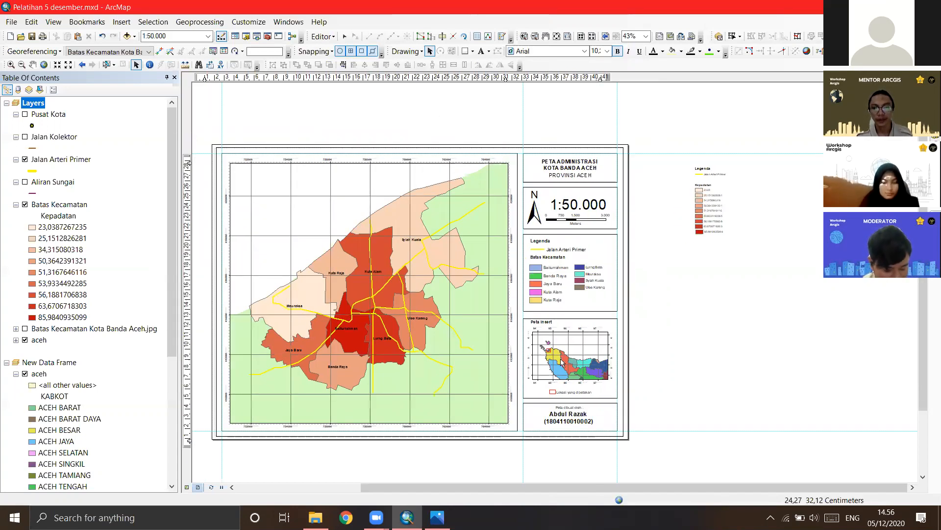
scroll(583, 363, up, 3)
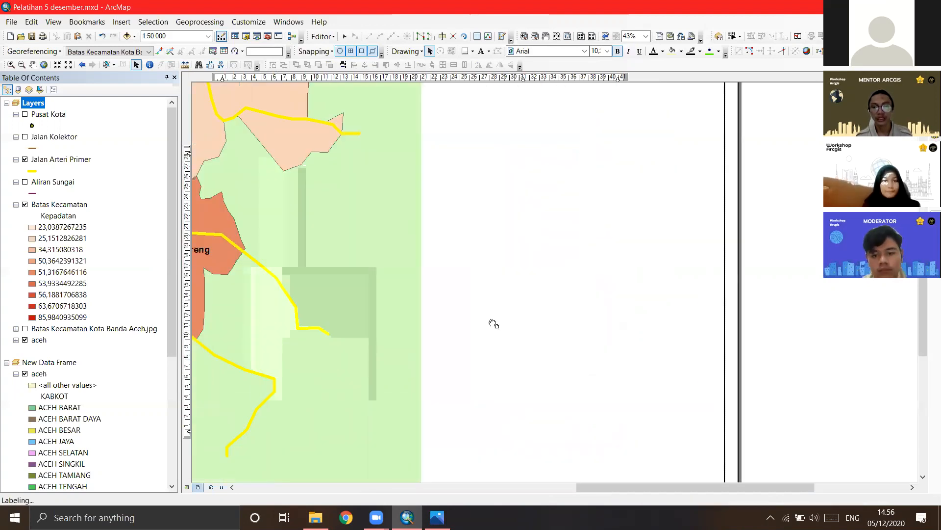
scroll(498, 304, down, 2)
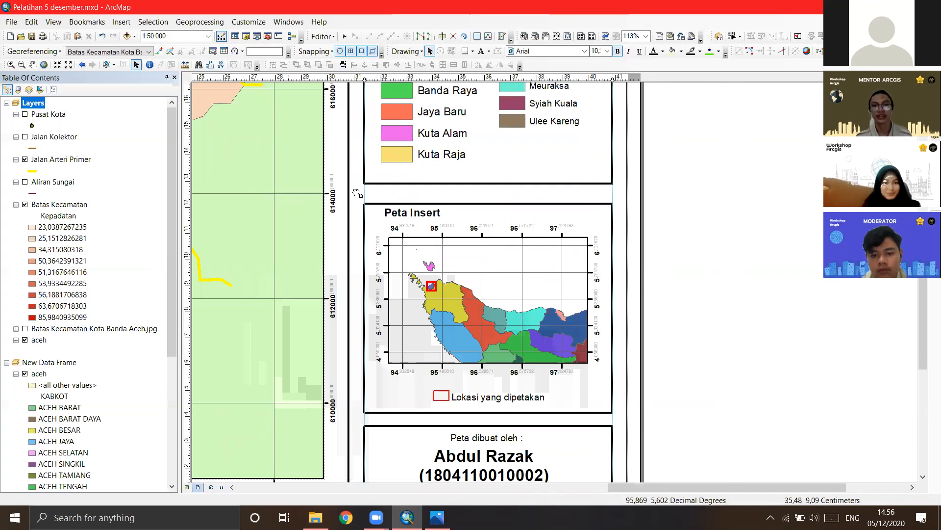
drag(356, 193, 557, 228)
scroll(493, 295, down, 1)
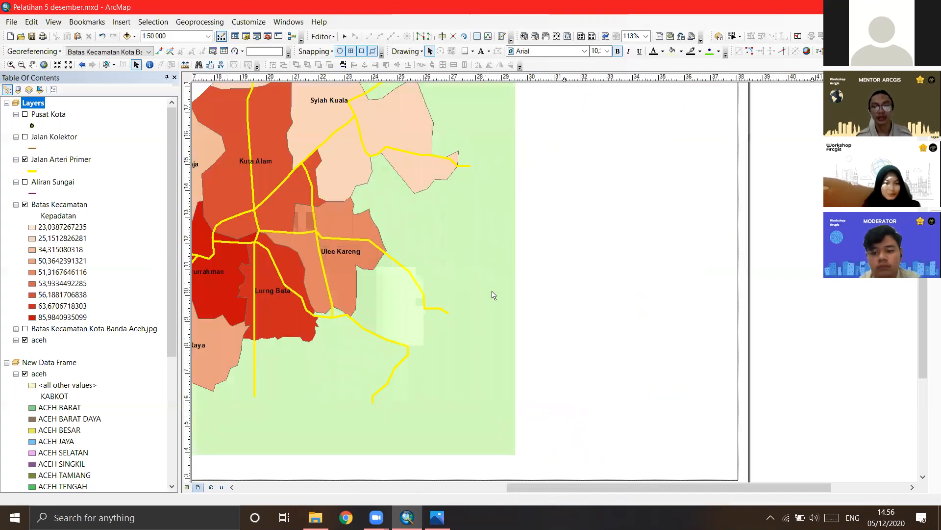
scroll(483, 298, down, 1)
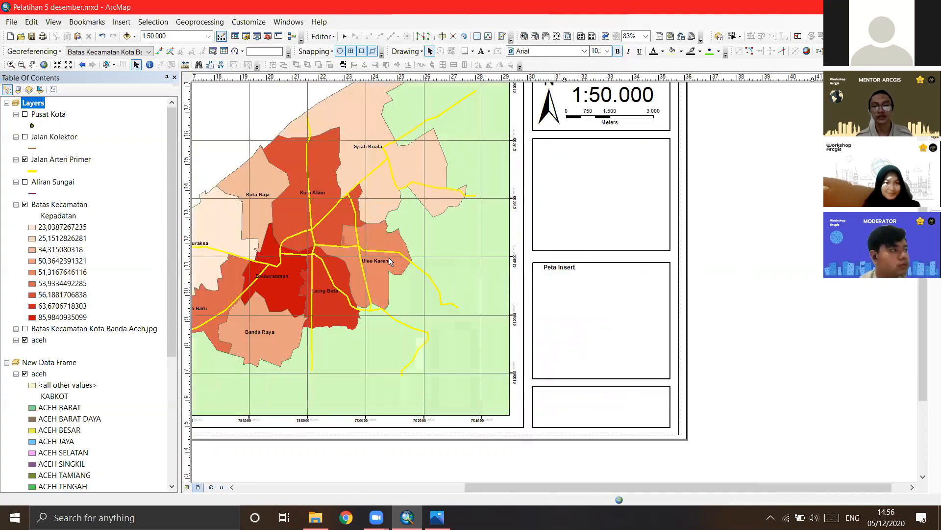
scroll(458, 289, down, 1)
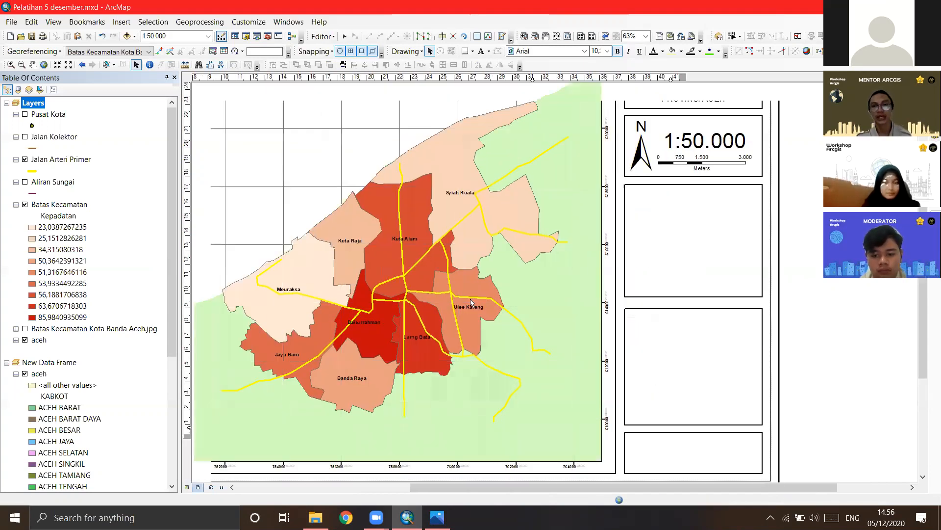
scroll(470, 299, down, 1)
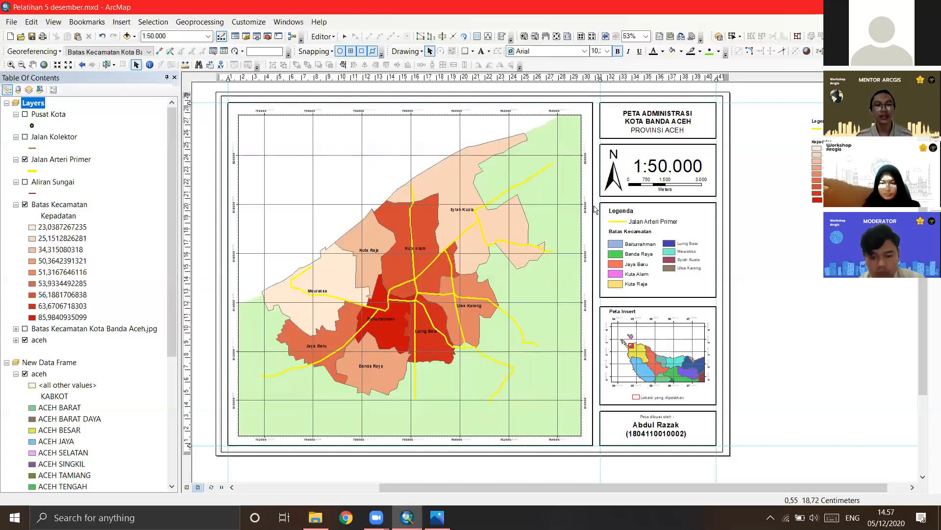
drag(596, 228, 579, 244)
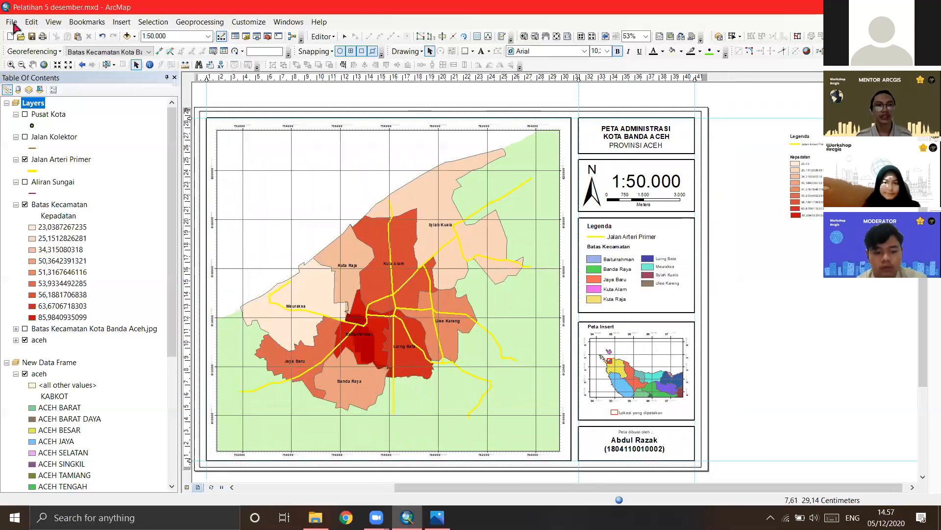
Step: Browse the basemap gallery, looking at options such as Streets, Imagery and Oceans, and leave it without adding one
click(12, 24)
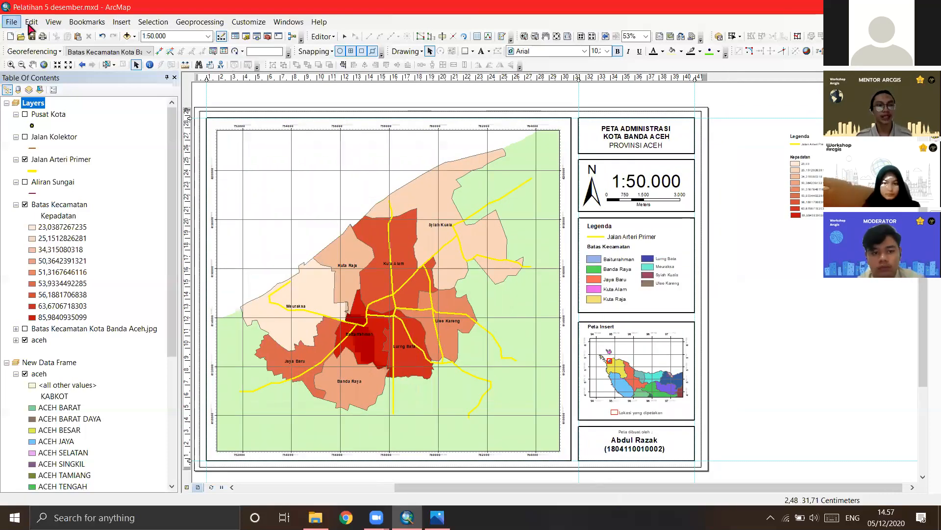
click(76, 21)
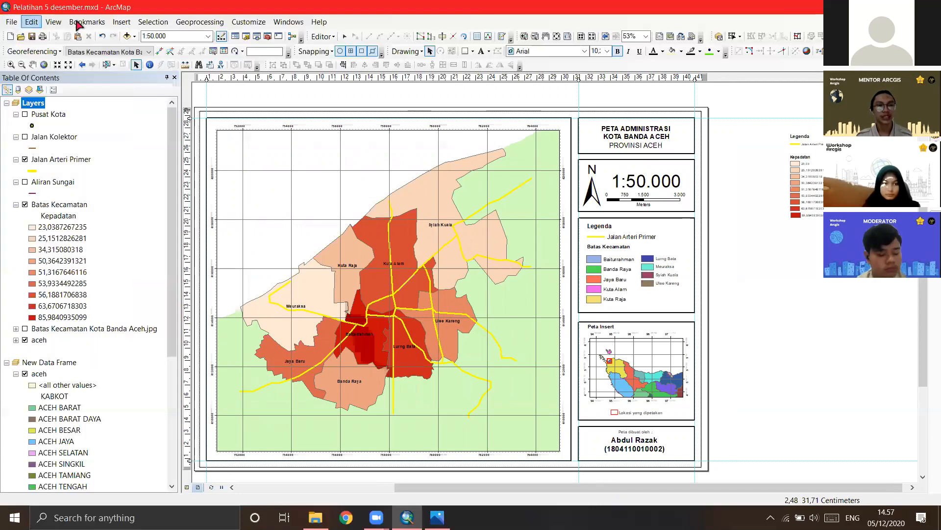
click(123, 23)
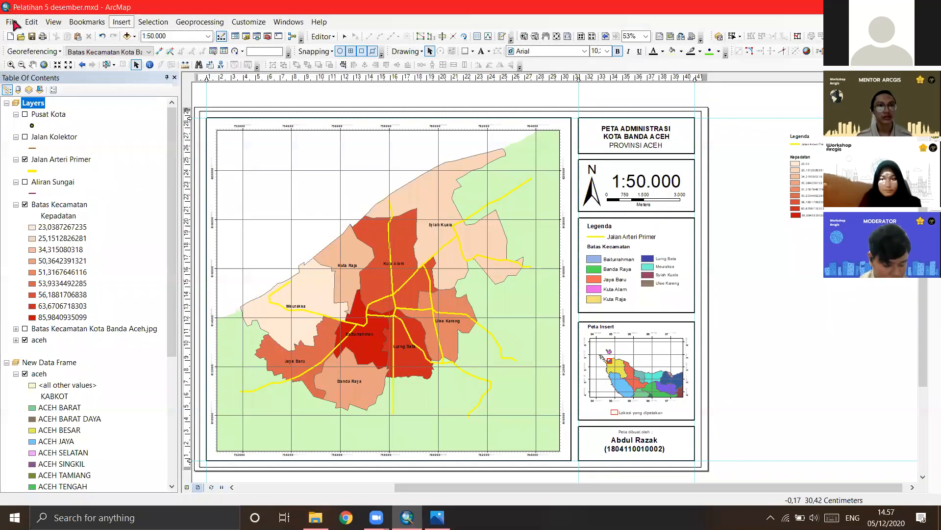
mouse_move(14, 20)
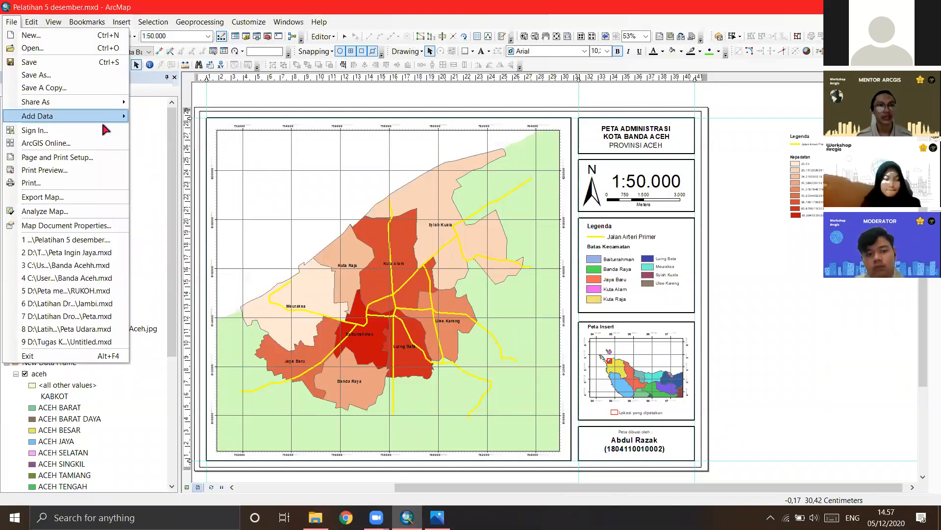
mouse_move(101, 122)
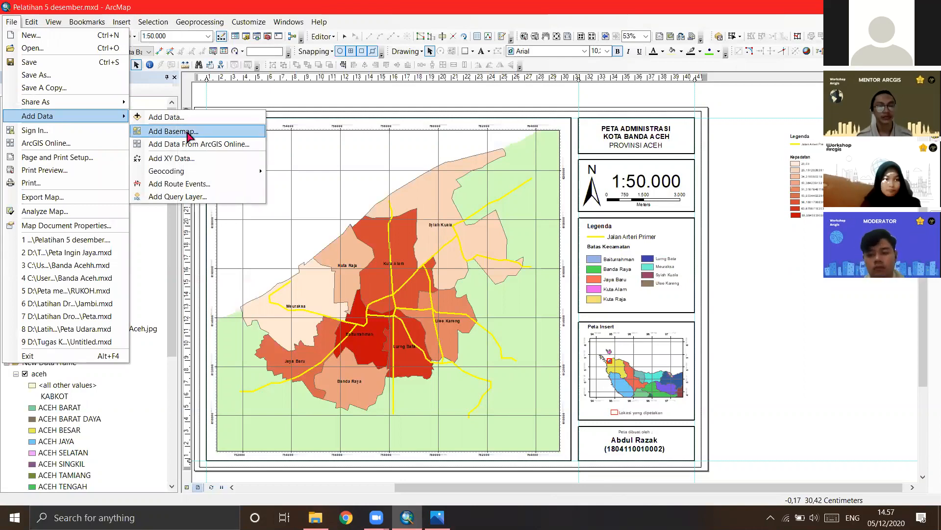
click(186, 131)
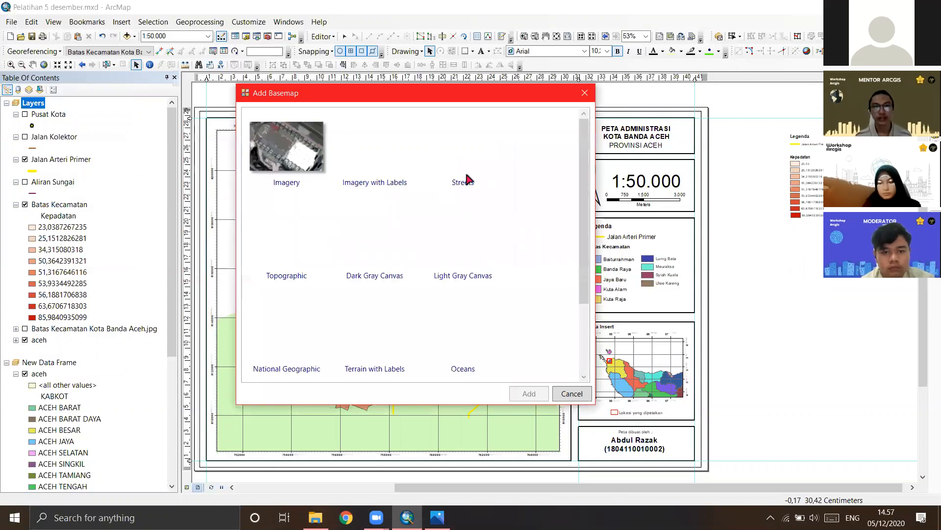
click(484, 149)
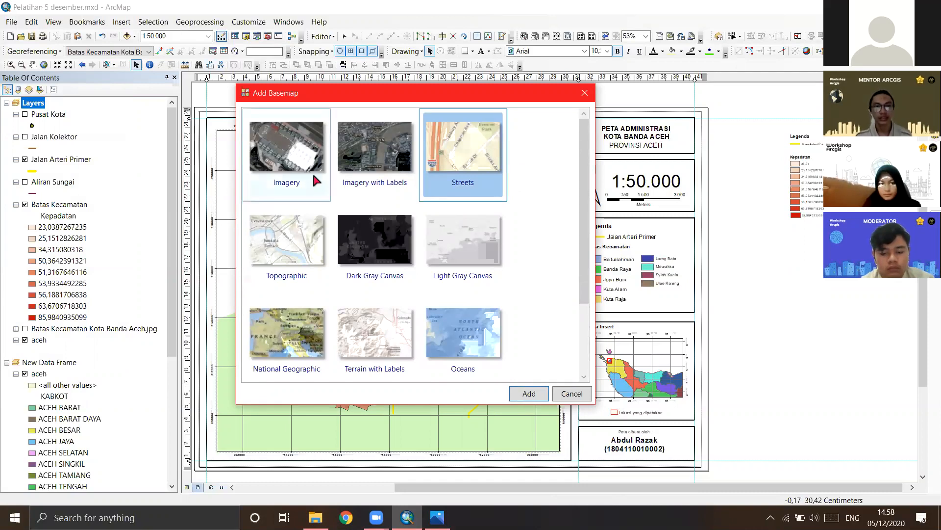
click(294, 167)
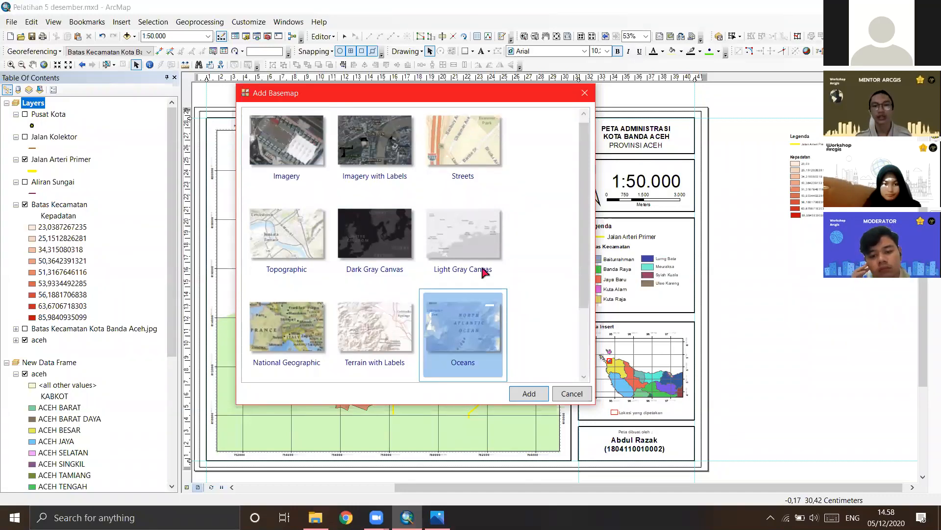
click(573, 393)
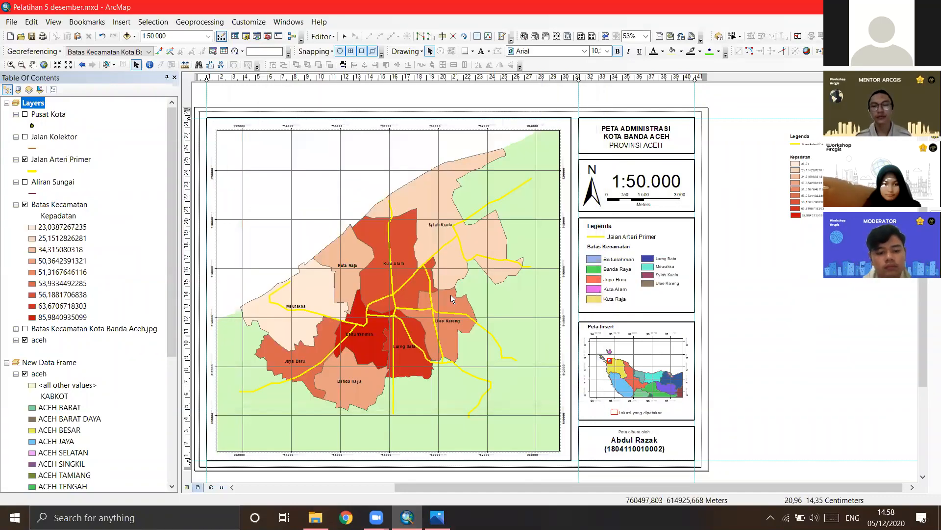
Step: Set the Batas Kecamatan layer's unique-values symbology to the Nama_Kecam field and add all values
scroll(464, 287, down, 1)
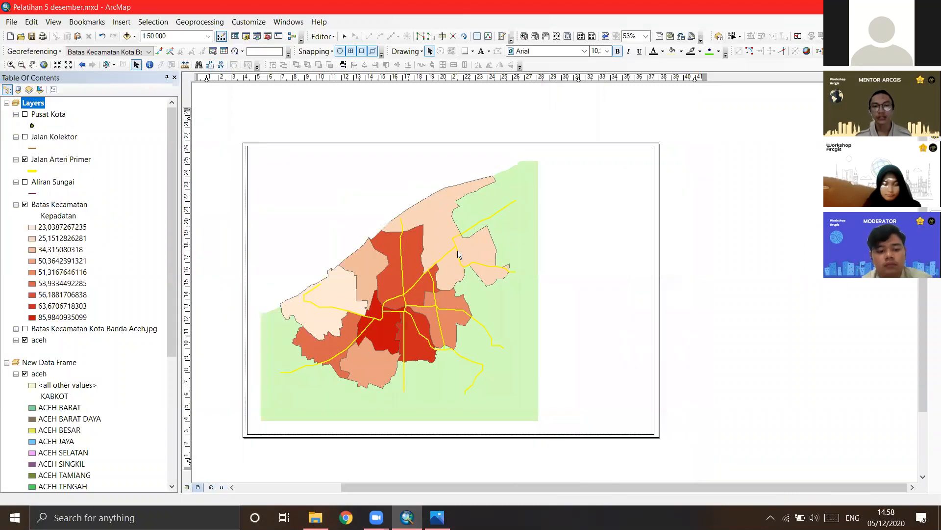
right_click(67, 205)
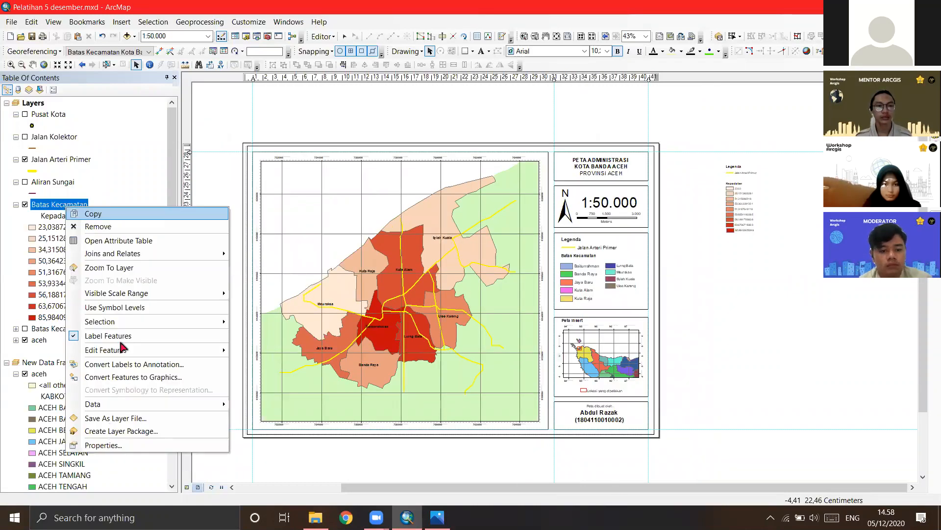
click(117, 445)
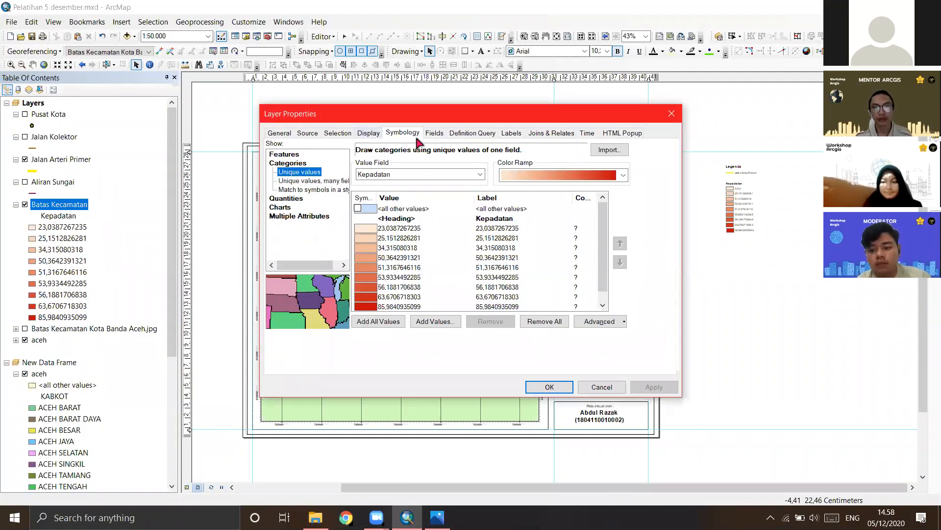
click(436, 173)
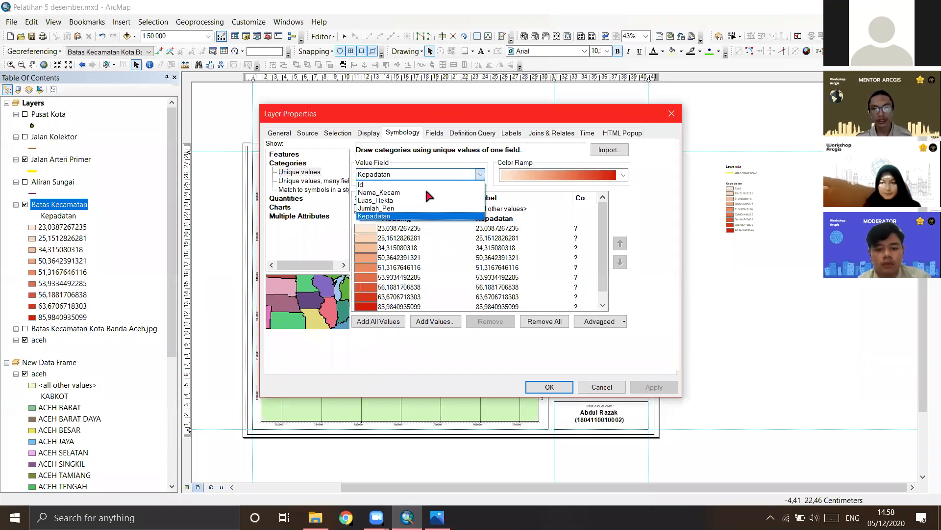
click(421, 193)
click(429, 174)
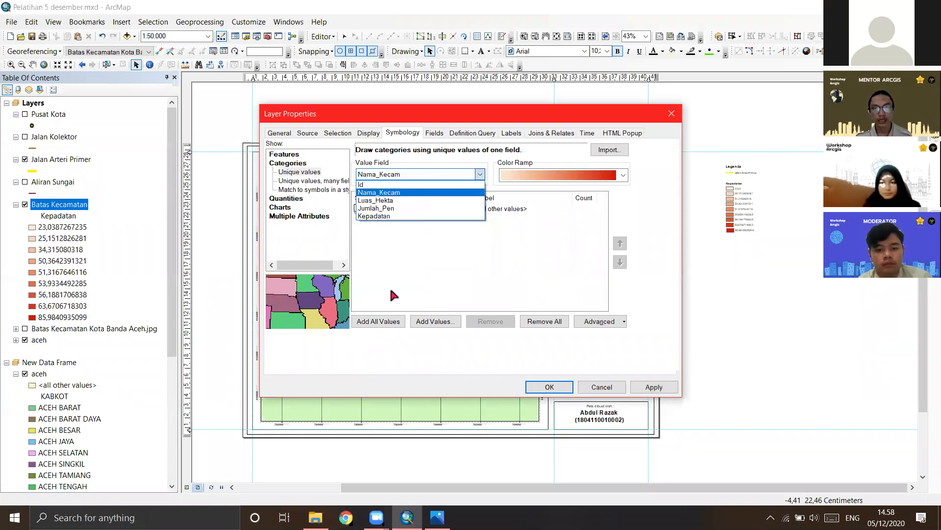
click(380, 322)
Step: Give the Batas Kecamatan categories a multicoloured random color ramp and apply the symbology to the layer
click(602, 175)
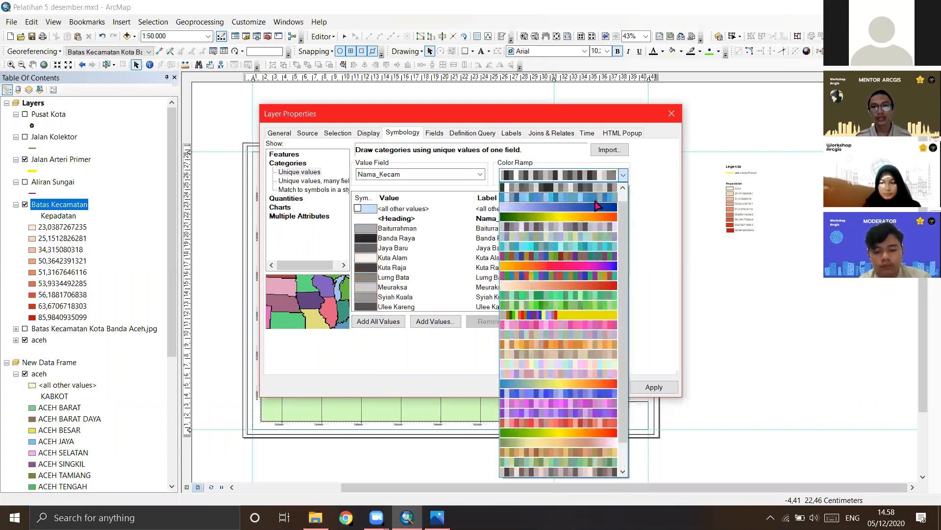
click(599, 187)
click(652, 388)
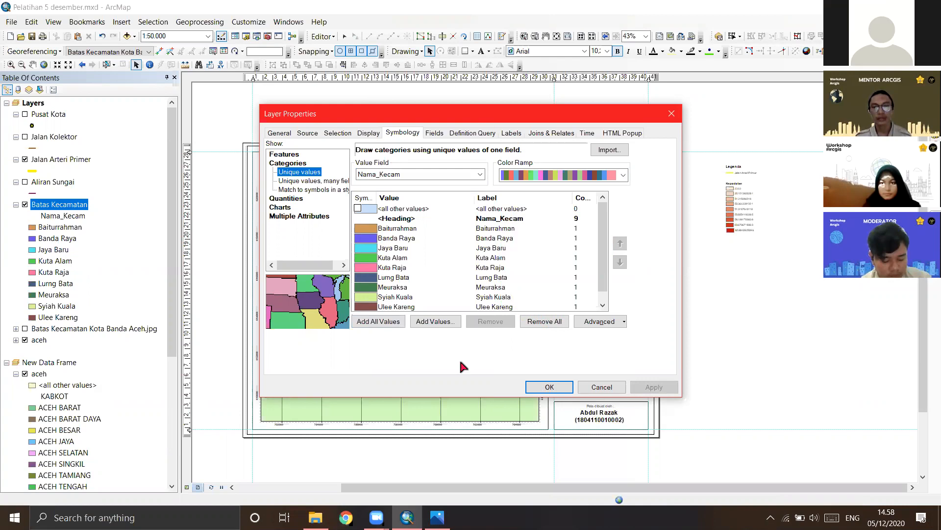
key(Return)
key(Return)
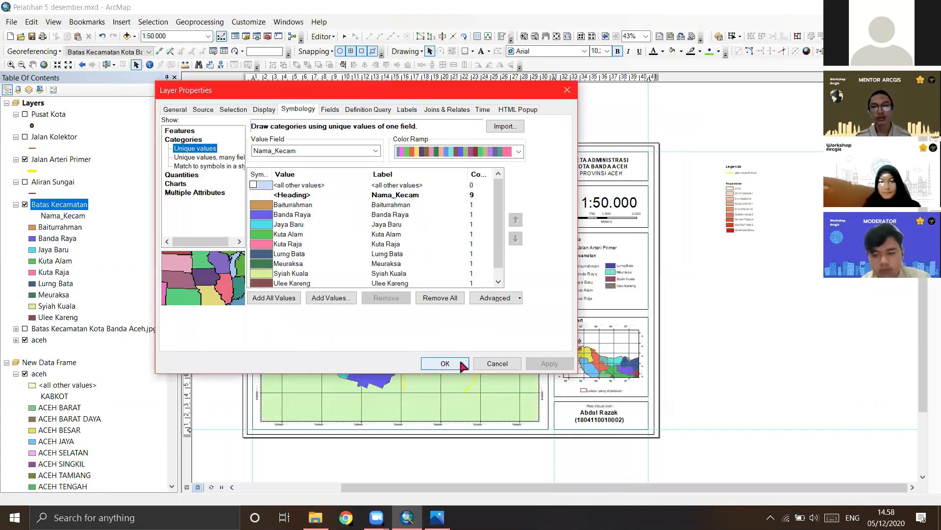
key(Return)
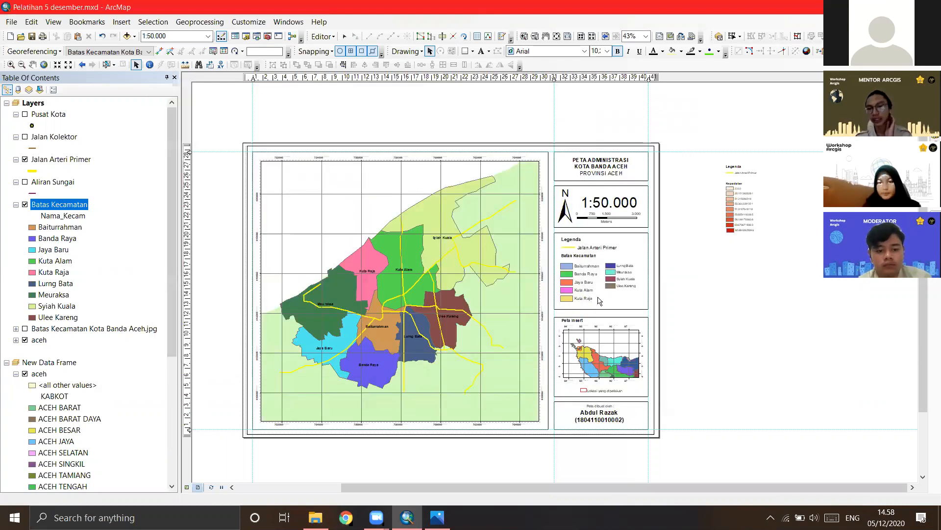
scroll(539, 307, up, 1)
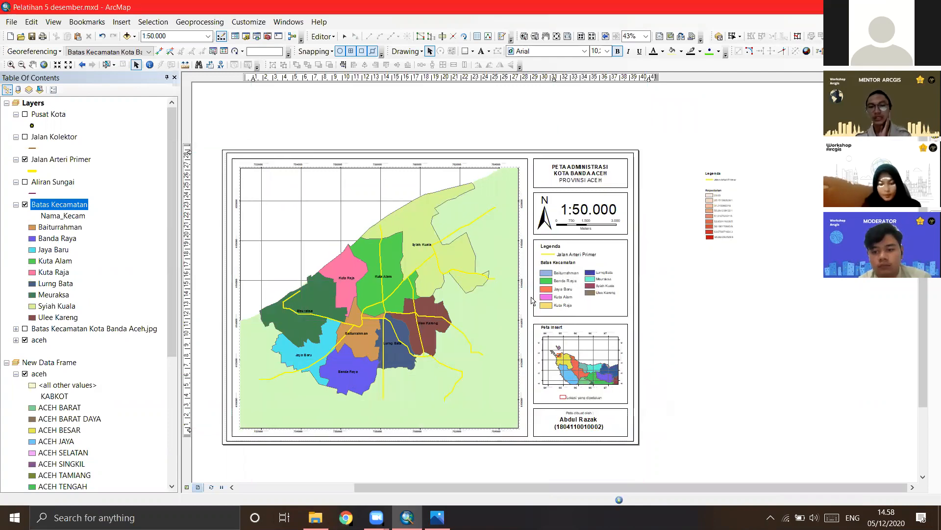
drag(459, 349, 482, 328)
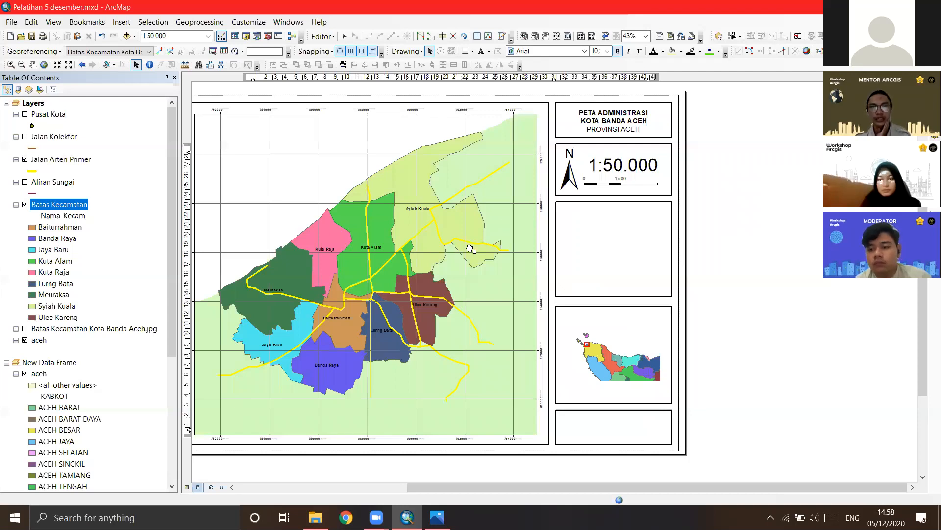
drag(446, 243, 552, 279)
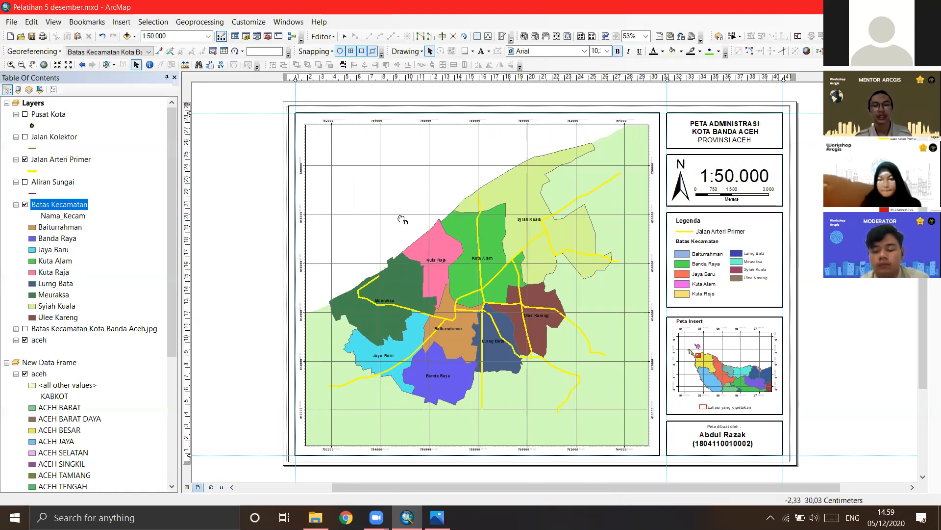
drag(460, 214, 384, 221)
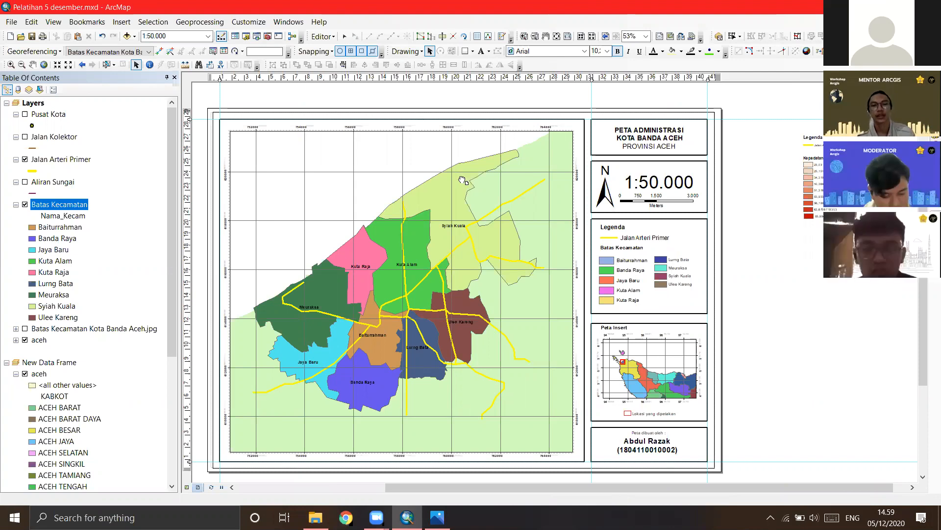
drag(469, 178, 459, 176)
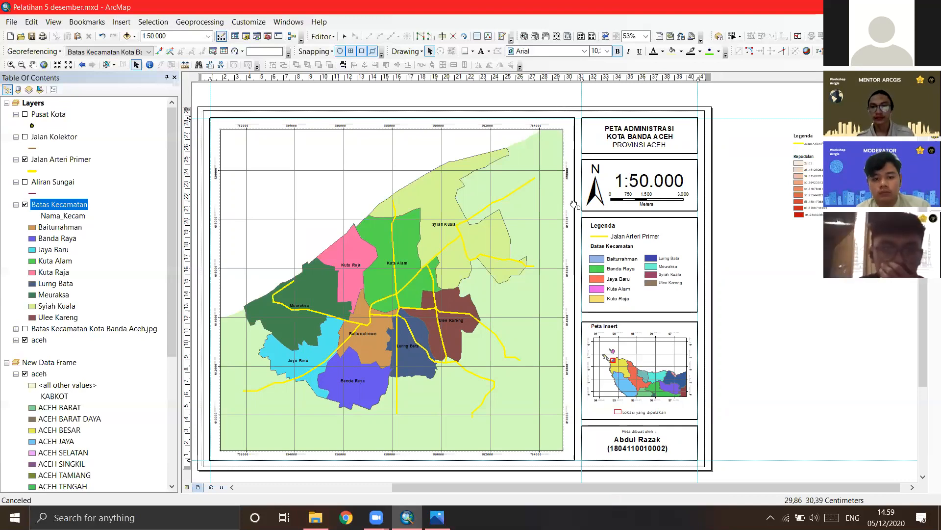
drag(574, 204, 564, 198)
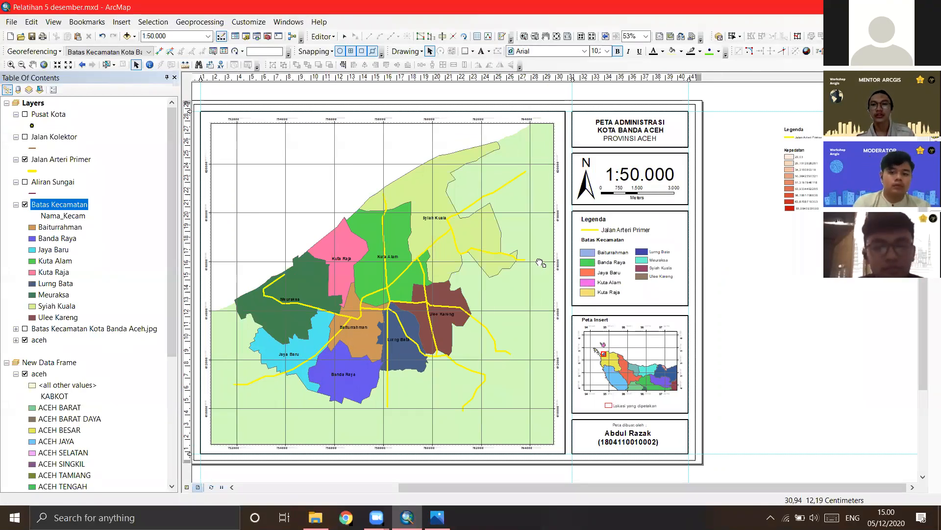
drag(532, 231, 577, 288)
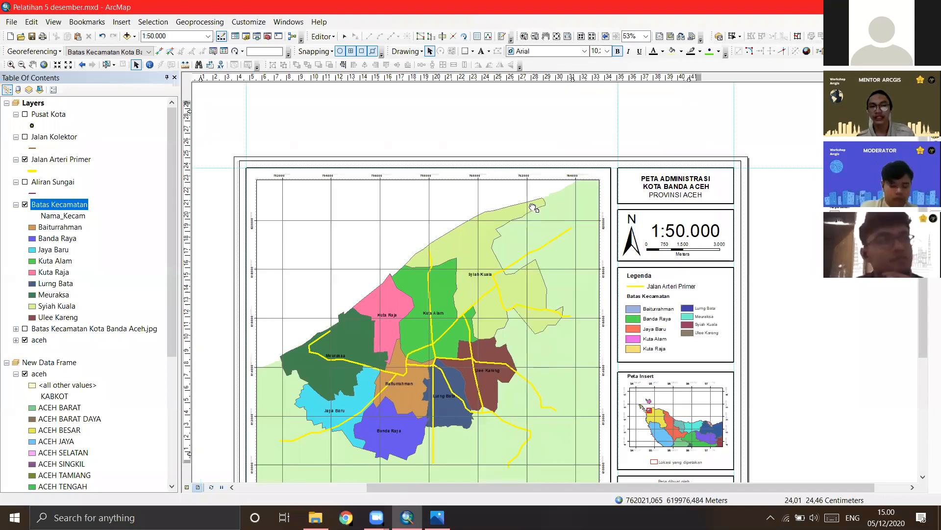
Step: Examine the whole administration map layout, including its outer frame, the page corners and the legend box
drag(565, 261, 534, 208)
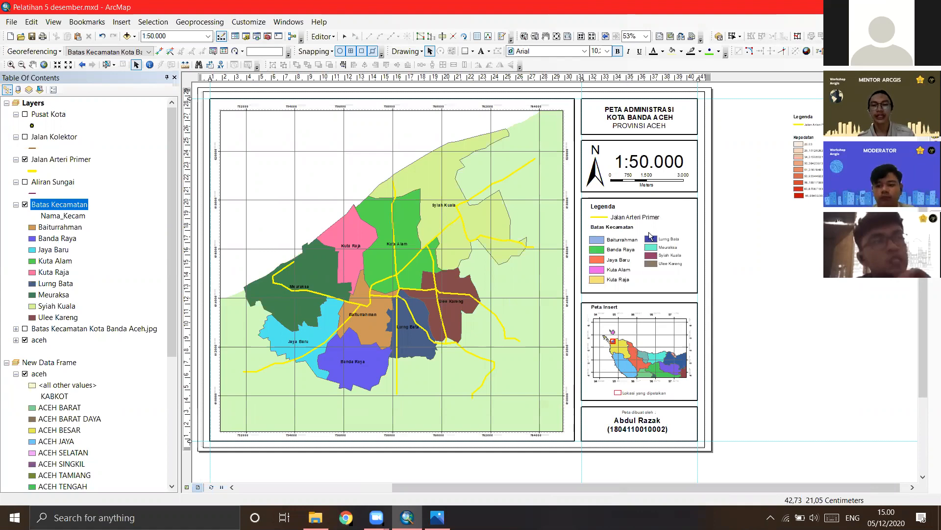
middle_click(562, 219)
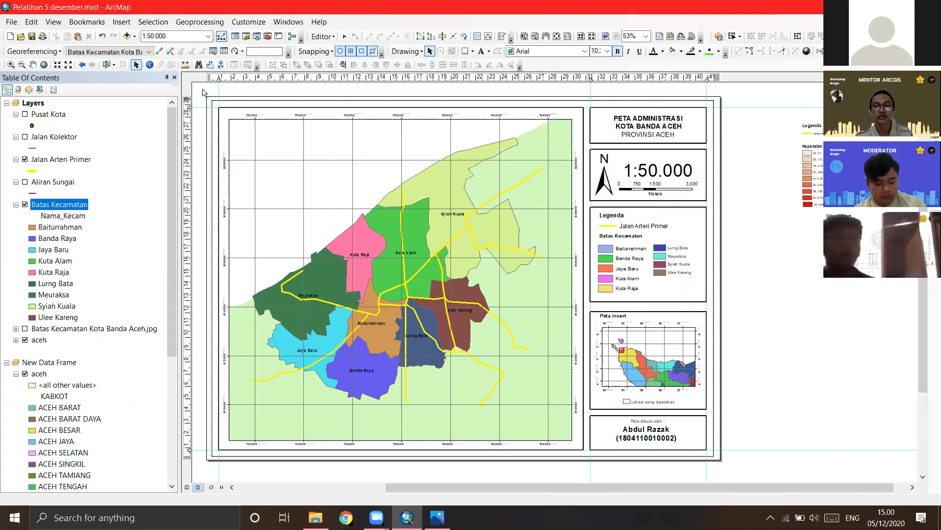
drag(205, 93, 319, 175)
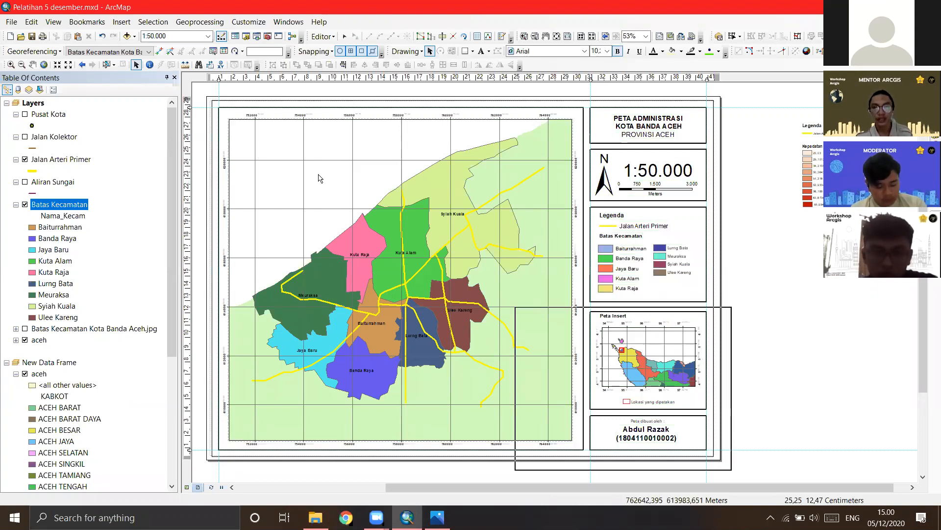
drag(200, 91, 202, 88)
click(202, 88)
drag(495, 280, 723, 463)
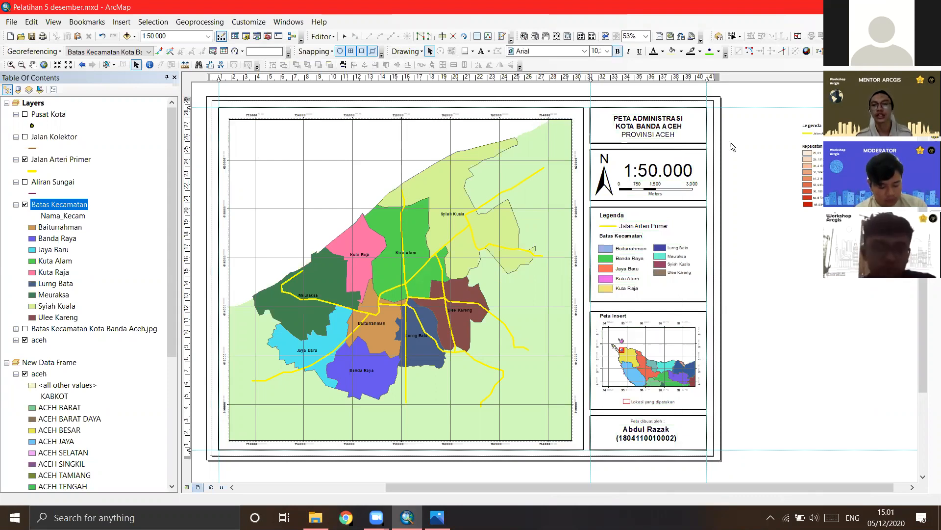
drag(728, 88, 205, 472)
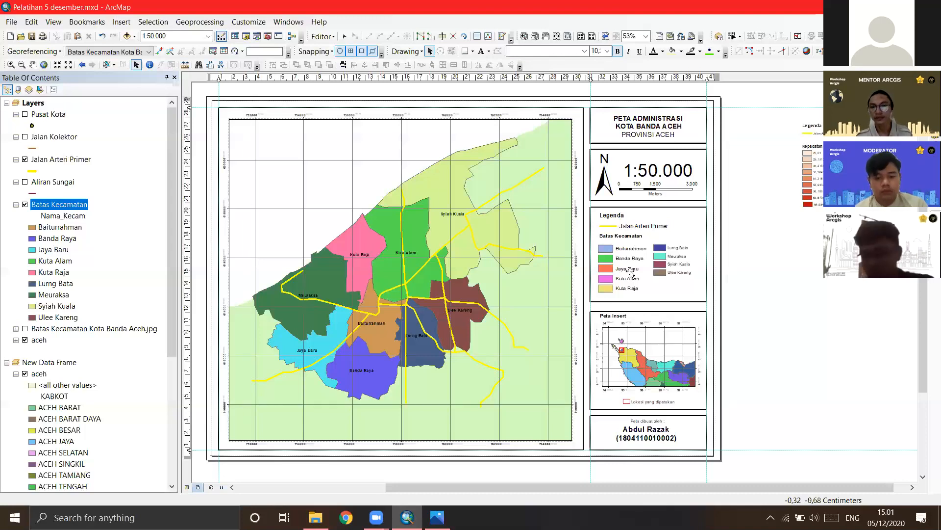
click(741, 215)
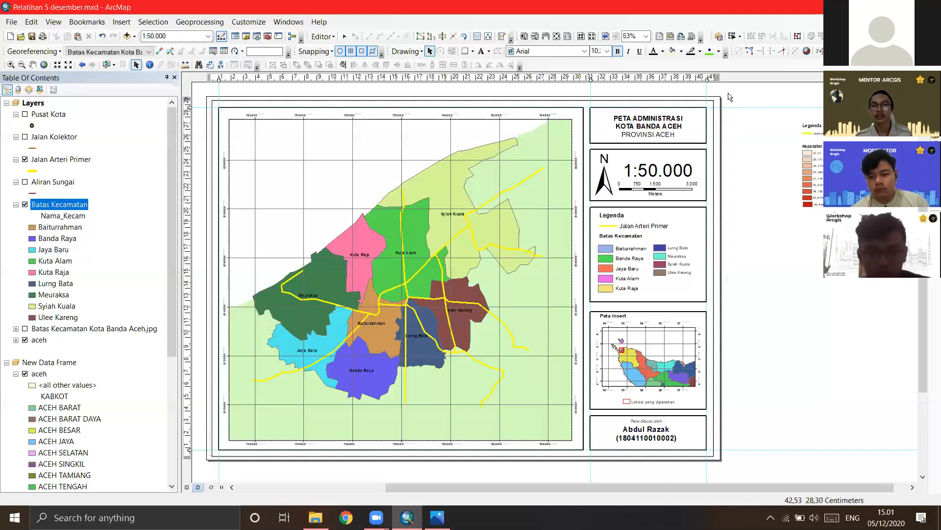
drag(223, 435, 206, 470)
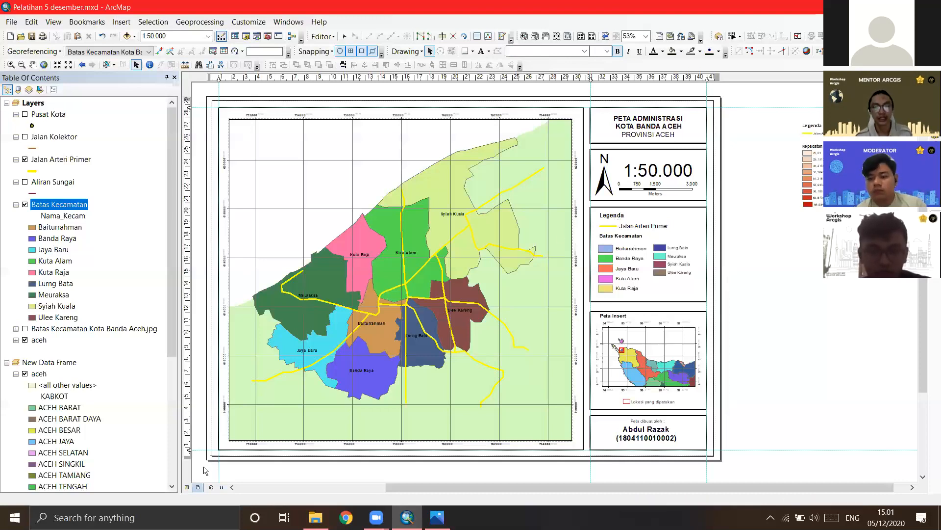
click(204, 467)
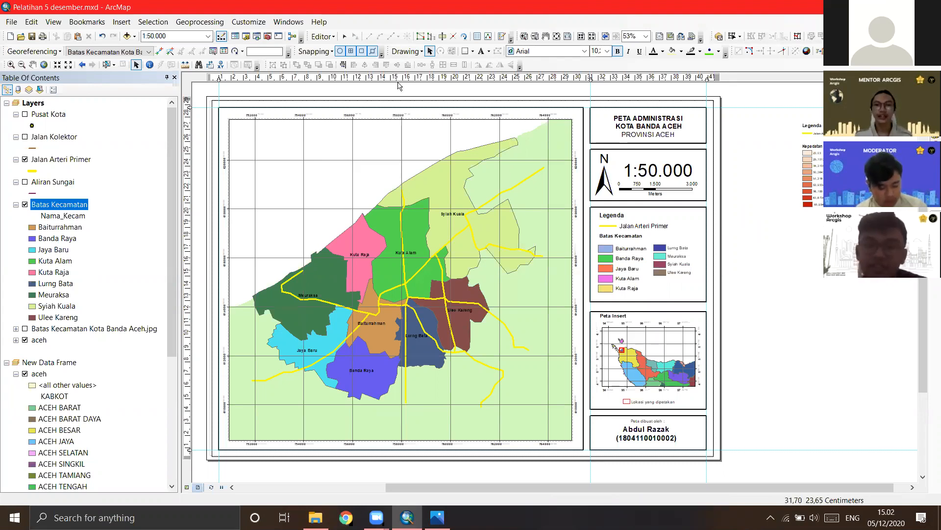
Step: Start inserting a picture into the layout and browse from the Desktop to the Data (D:) drive
click(123, 25)
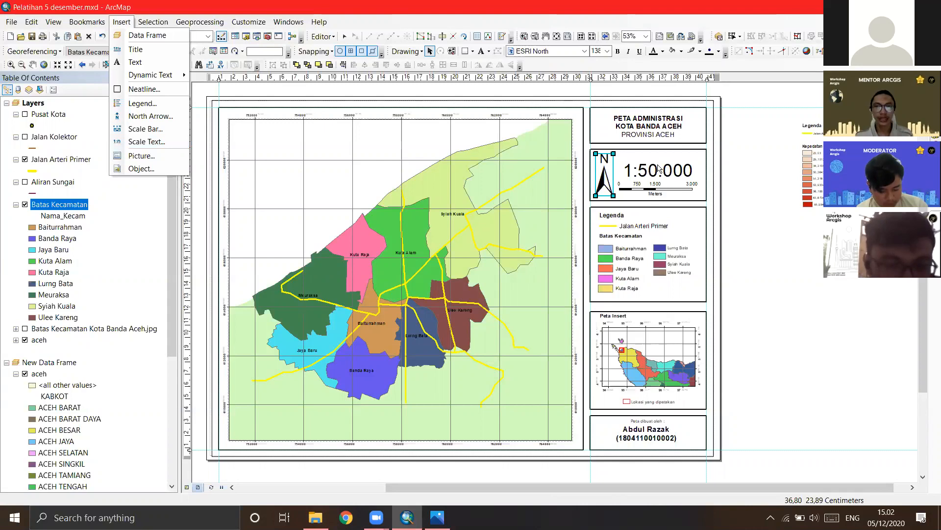
click(141, 156)
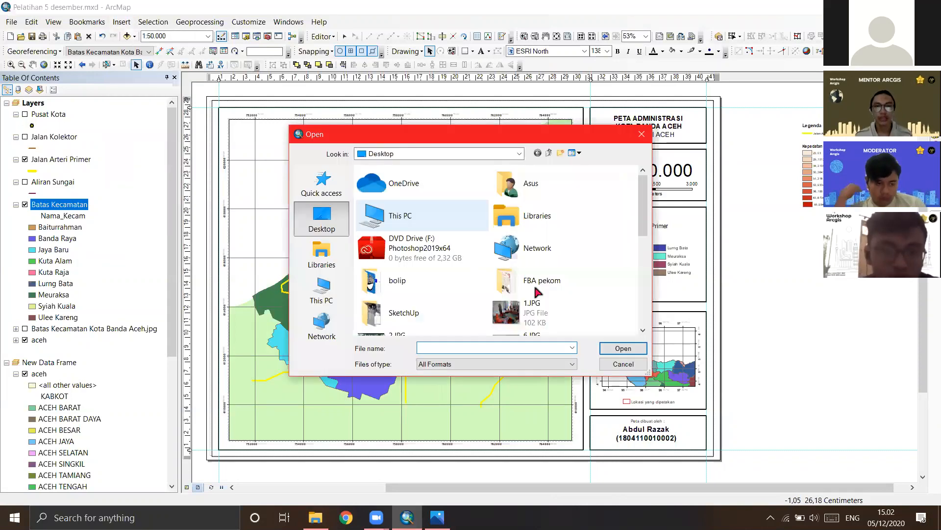
scroll(455, 285, down, 5)
scroll(455, 285, down, 3)
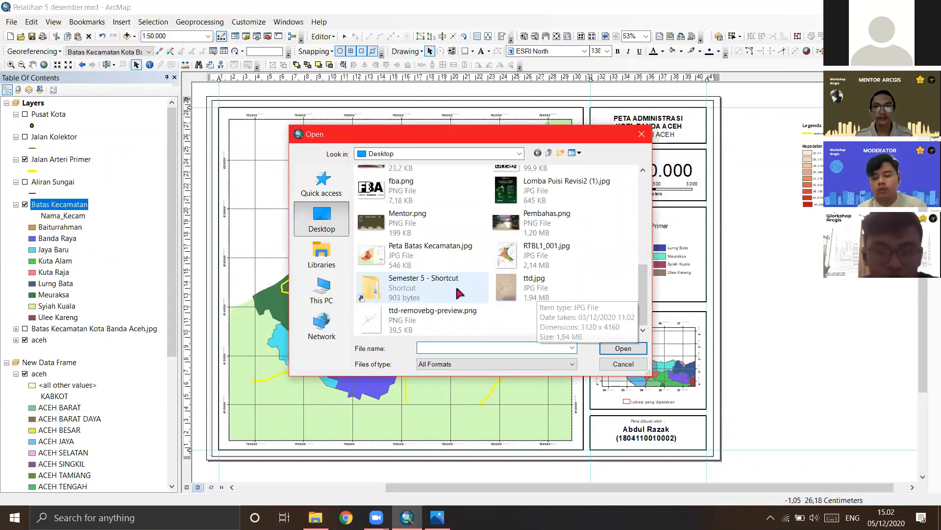
scroll(455, 284, up, 8)
double_click(445, 220)
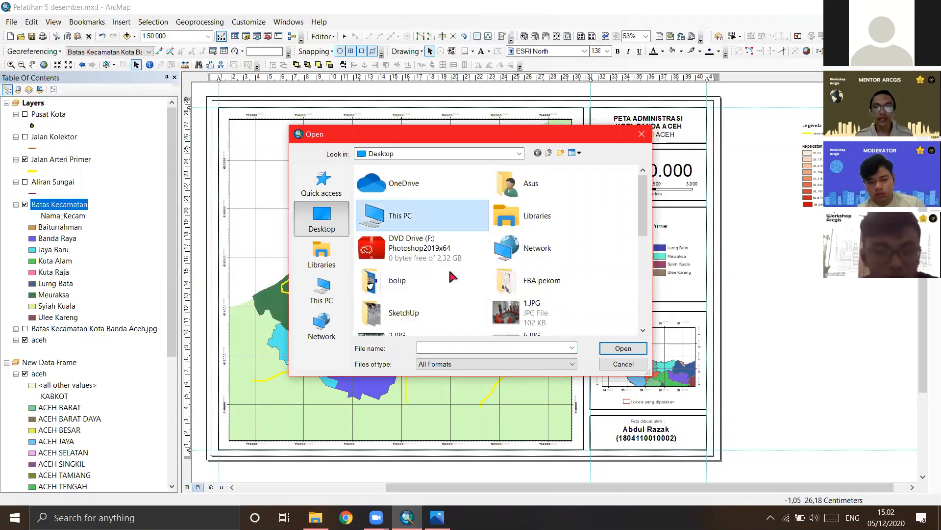
scroll(450, 273, down, 5)
scroll(456, 246, up, 5)
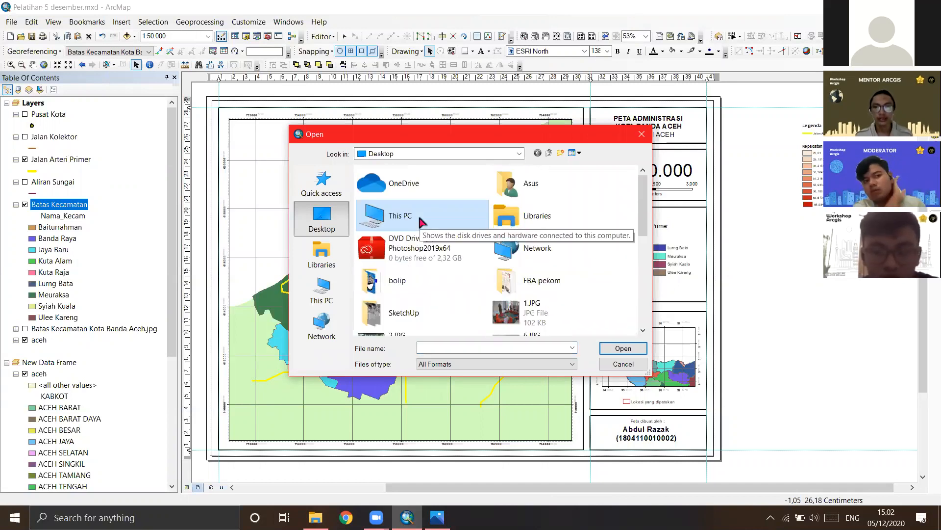
double_click(461, 234)
scroll(505, 304, down, 2)
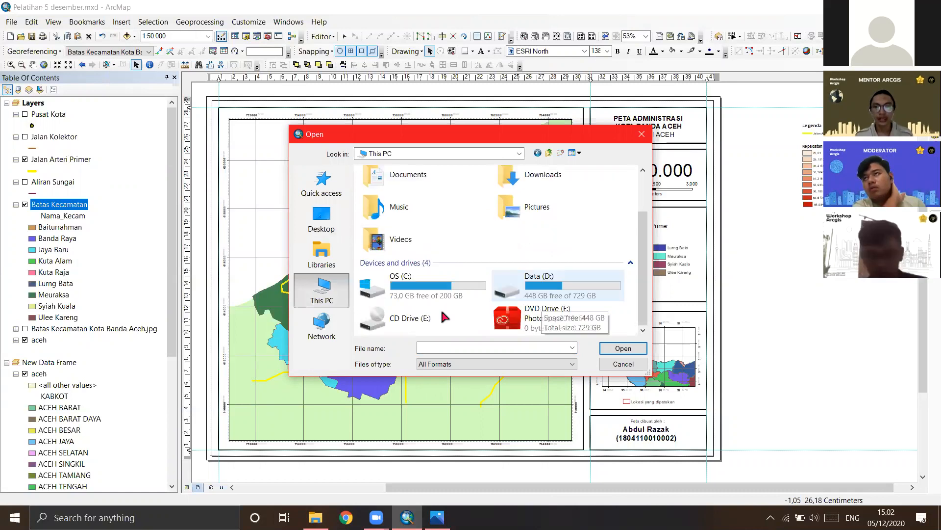
click(546, 300)
double_click(544, 299)
scroll(436, 273, down, 1)
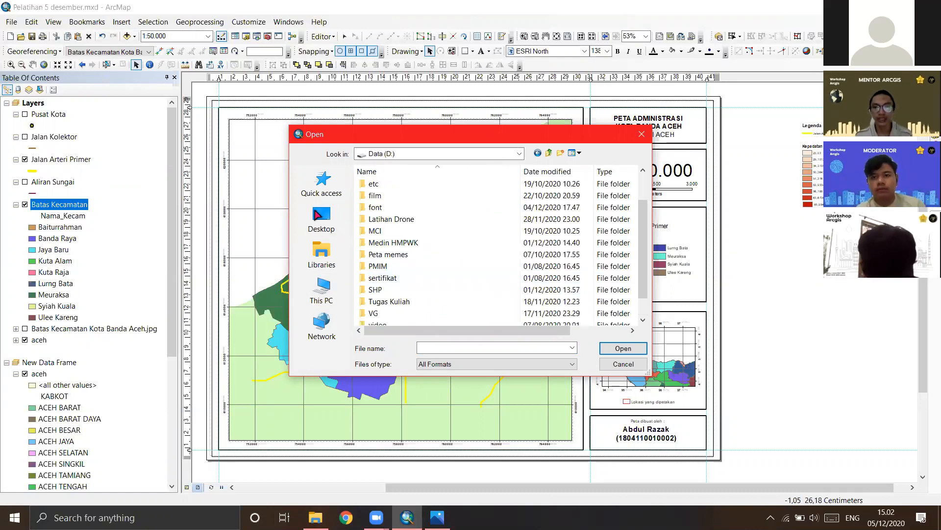
Step: Insert Peta Indeks Provinsi Aceh.jpg from the Bahan Pelatihan folder, reached through Medin HMPWK and Toturial ArcGis
drag(412, 134, 311, 94)
scroll(313, 255, down, 1)
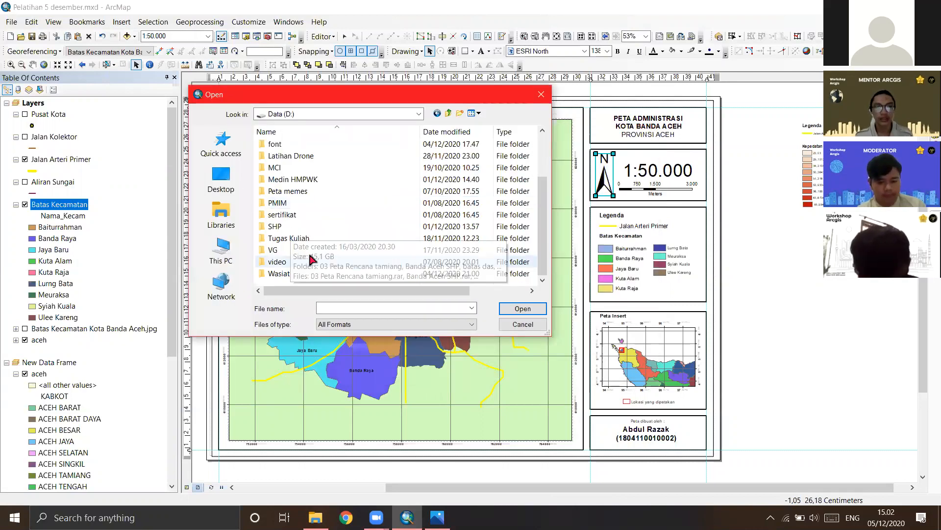
scroll(309, 233, up, 1)
double_click(307, 215)
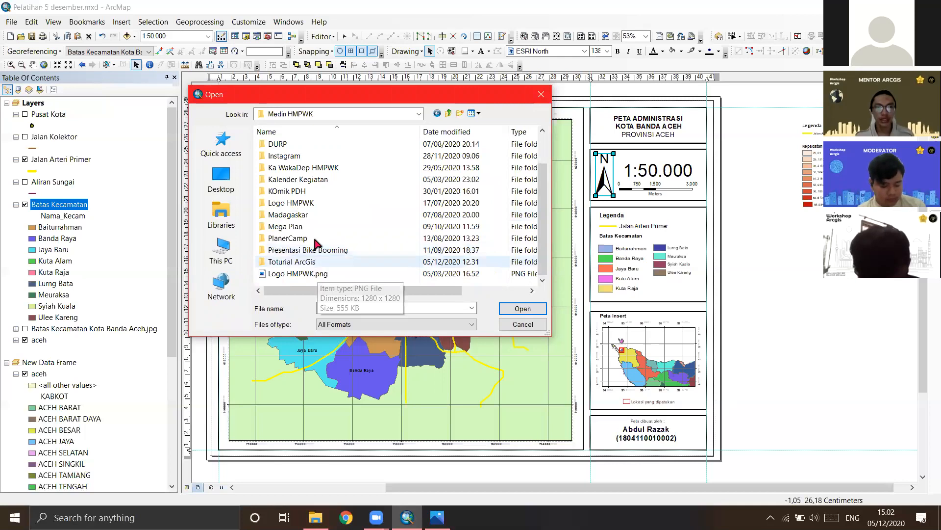
double_click(319, 261)
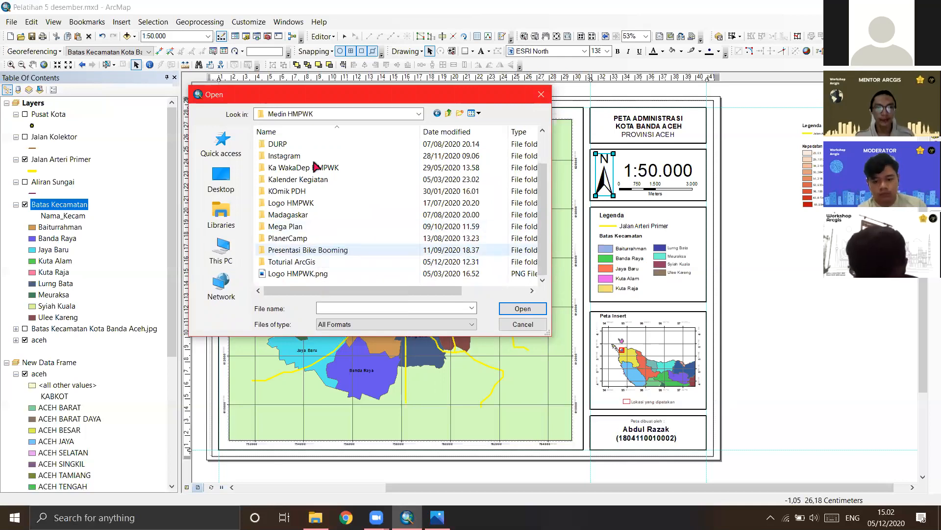
double_click(311, 145)
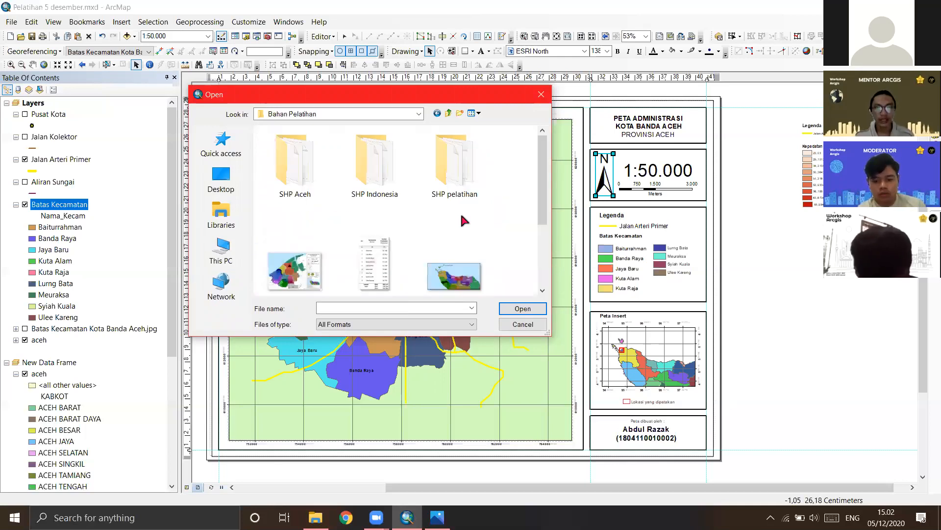
scroll(461, 177, down, 2)
click(461, 177)
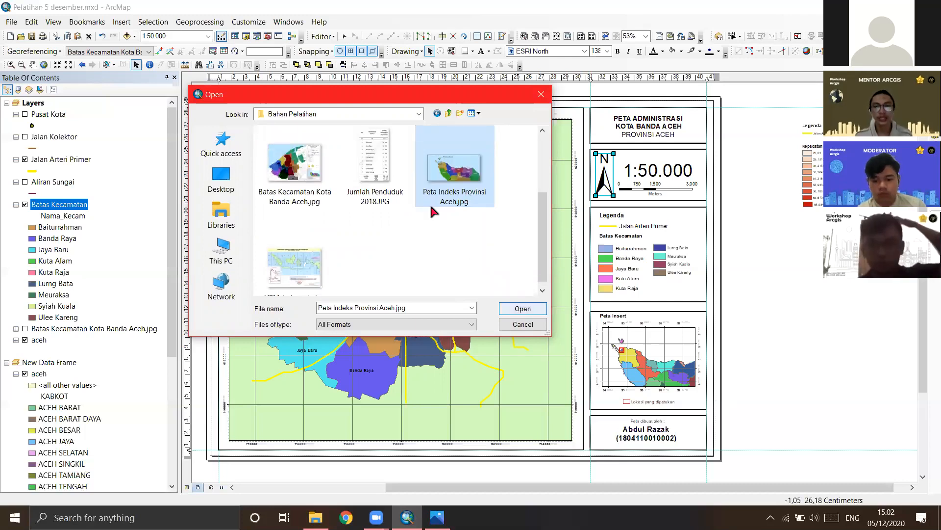
click(516, 310)
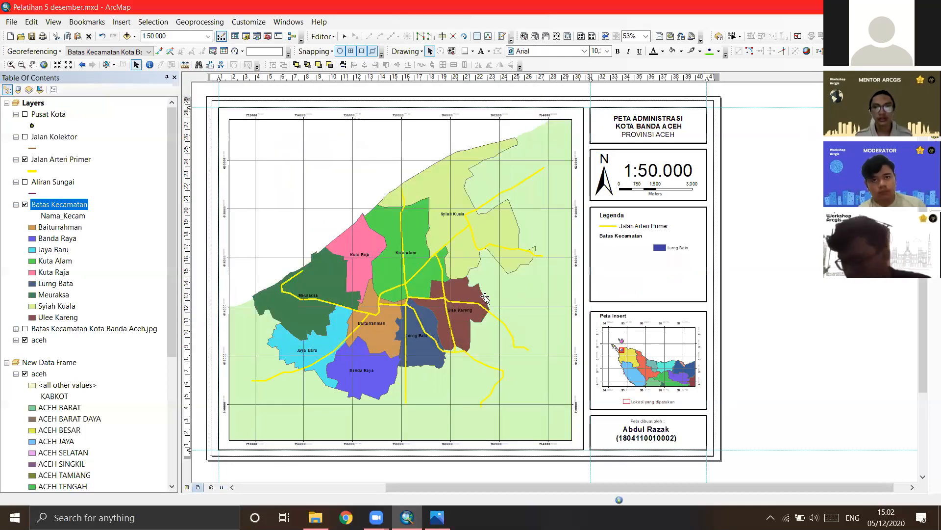
Step: Shrink the inserted Aceh index picture and place it over the empty area of the main map, above Kuta Raja
drag(610, 361, 630, 371)
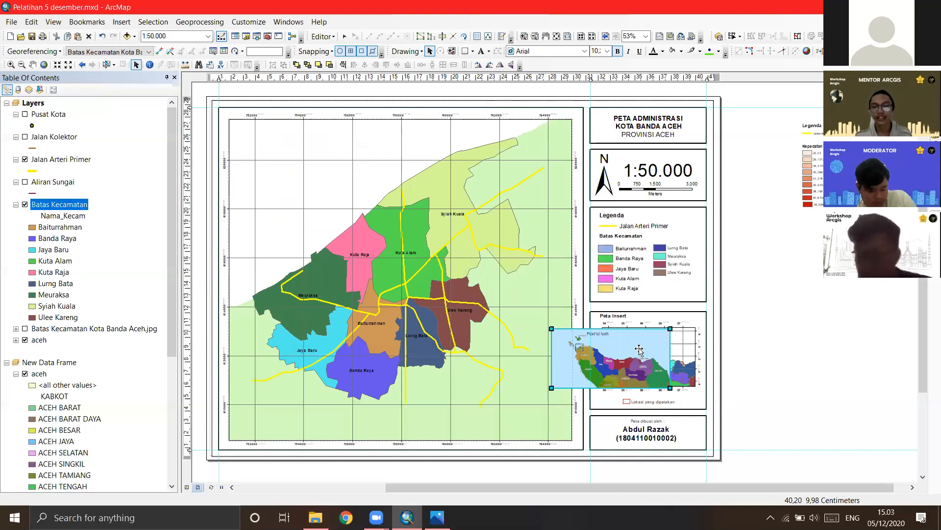
click(123, 22)
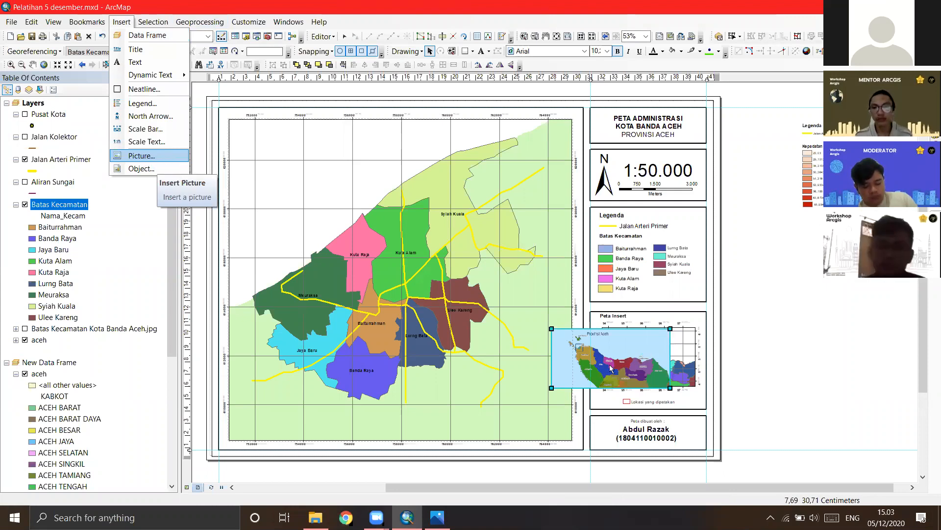
drag(670, 328, 623, 360)
drag(621, 361, 655, 351)
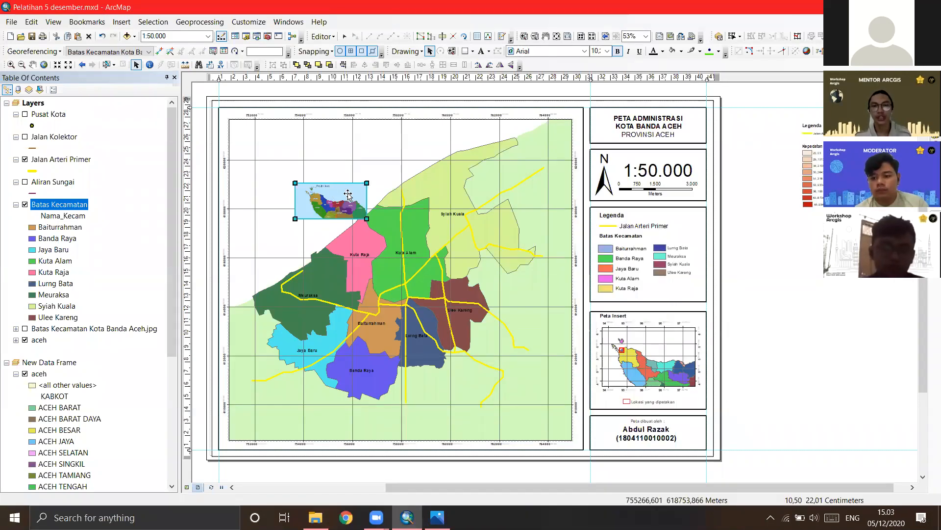
Step: Select the Peta Insert data frame and zoom its map out to about 1:10.400.000 so it covers all of Aceh province
click(687, 349)
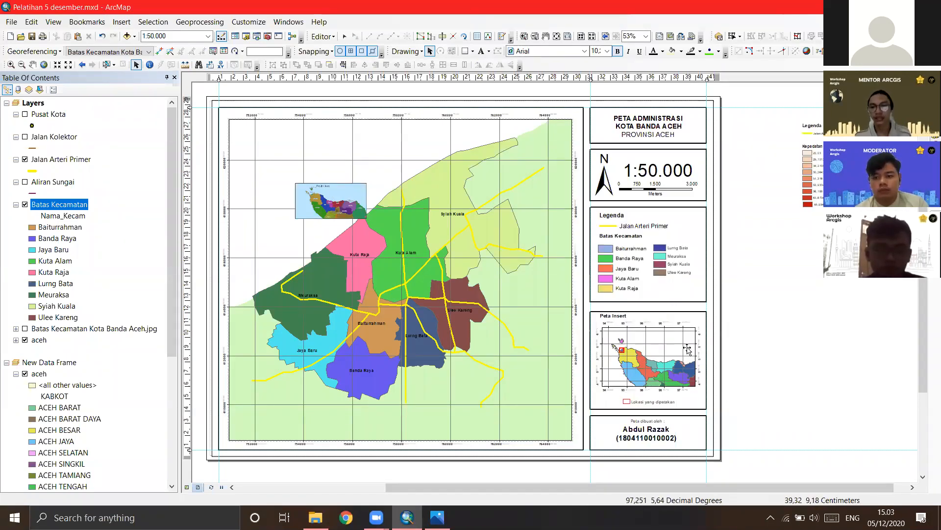
click(688, 349)
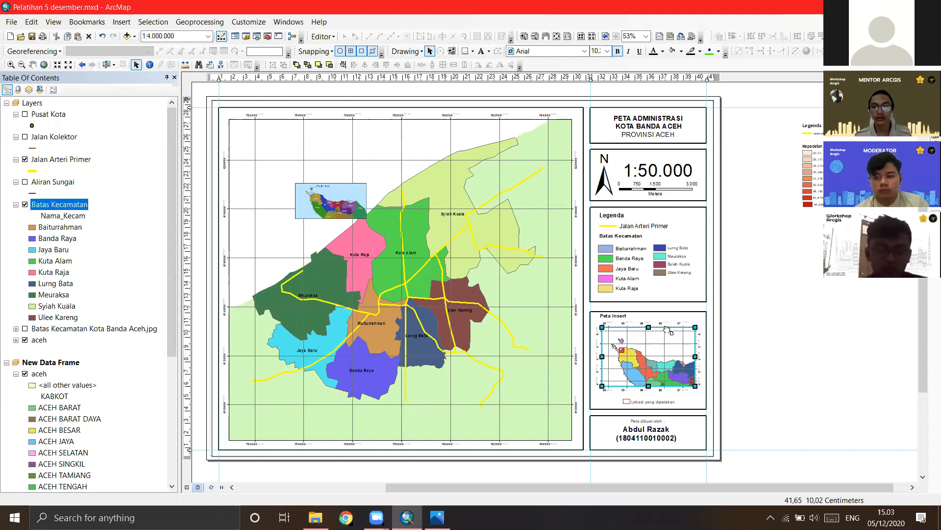
drag(589, 339, 523, 322)
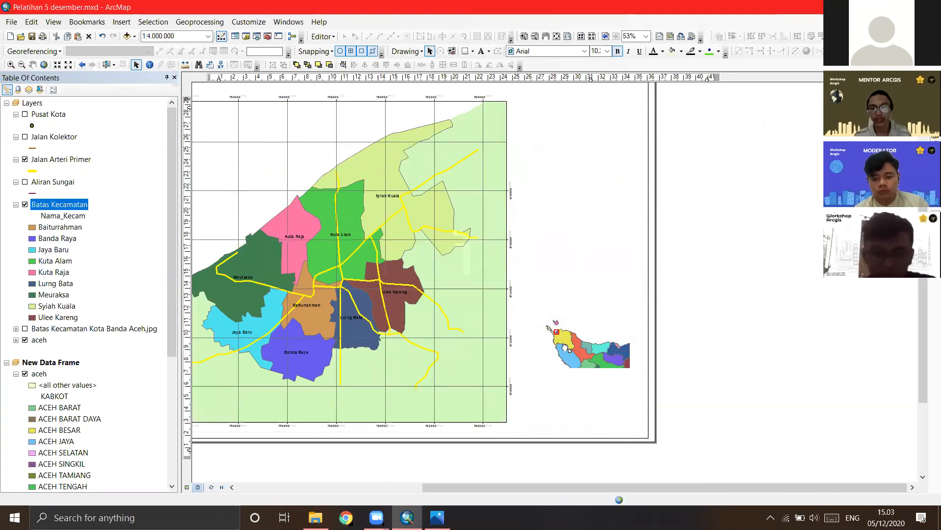
scroll(579, 342, down, 2)
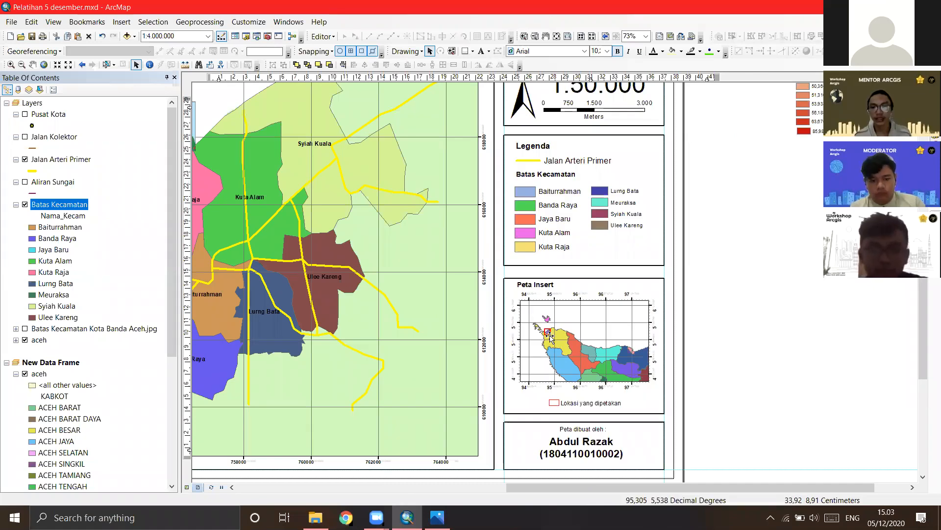
click(550, 334)
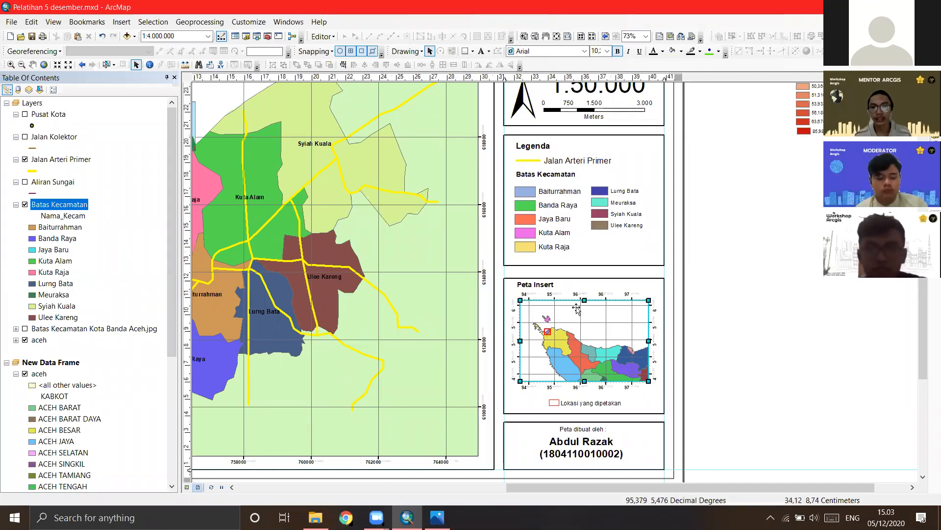
click(32, 65)
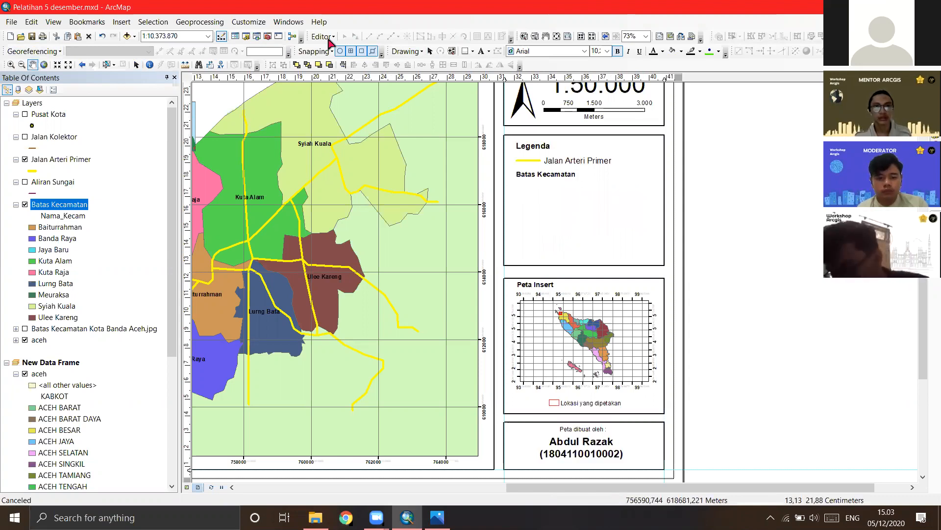
Step: Reselect the Peta Insert data frame and adjust its map scale with fixed zooms to 1:10.000.000
click(430, 51)
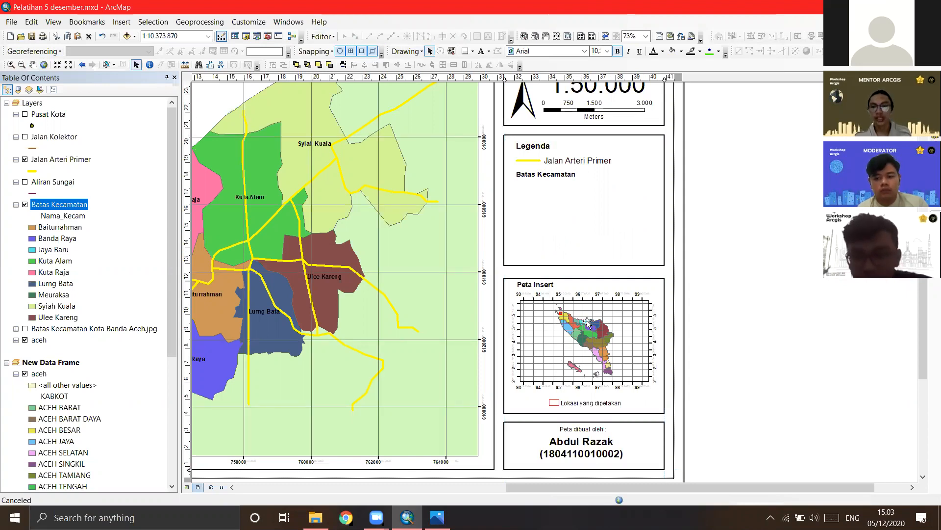
click(587, 324)
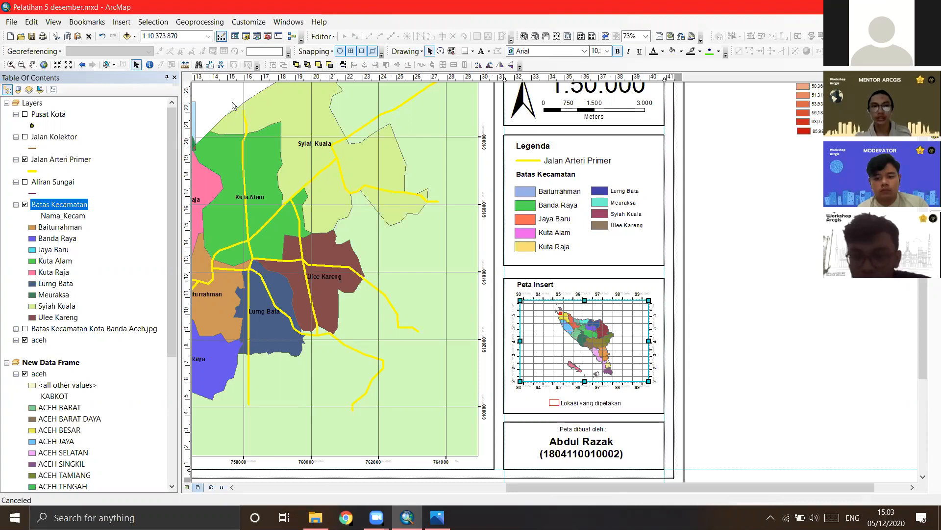
click(58, 67)
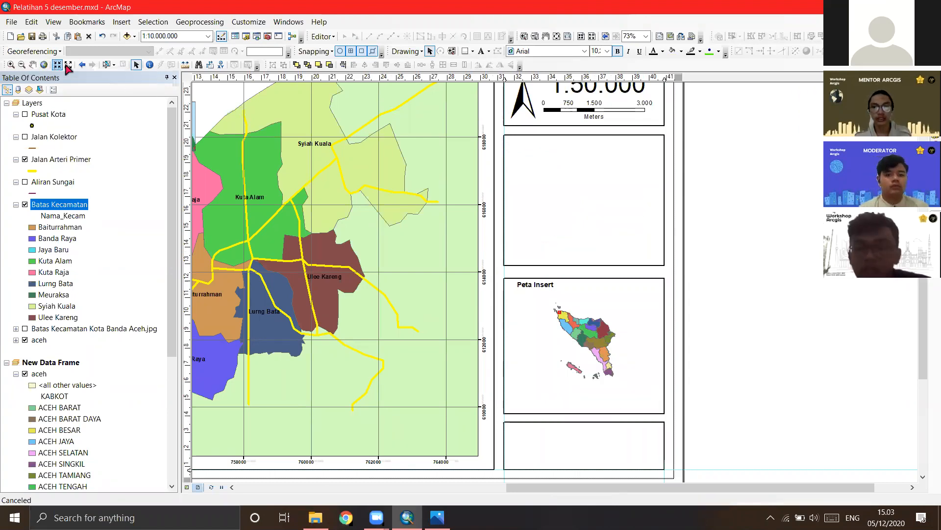
click(69, 65)
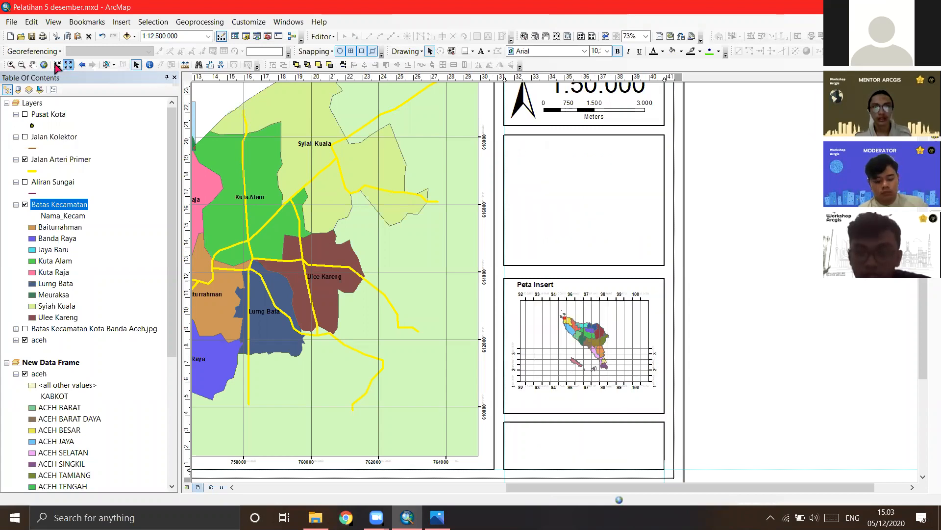
click(58, 66)
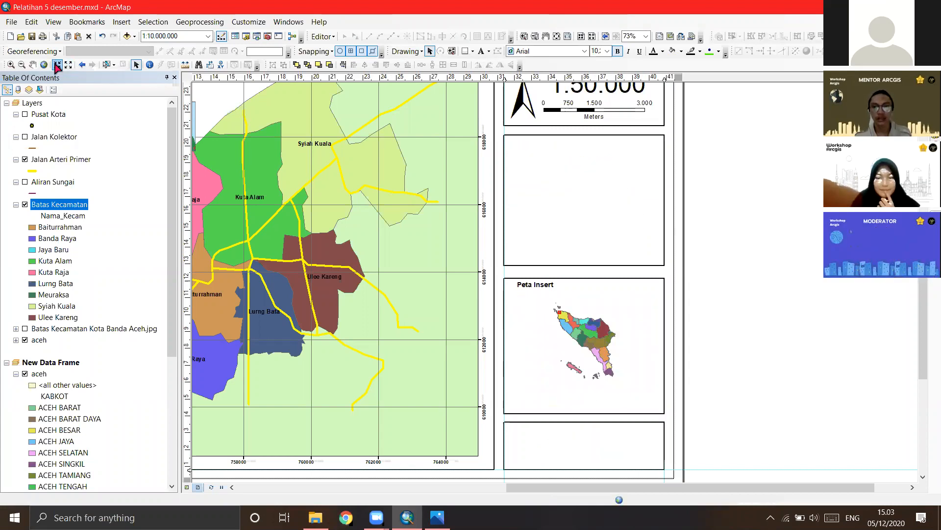
Step: Zoom the Peta Insert map in to 1:4.000.000 and pan it to northwestern Aceh, including the red box of the mapped location
click(57, 67)
click(58, 66)
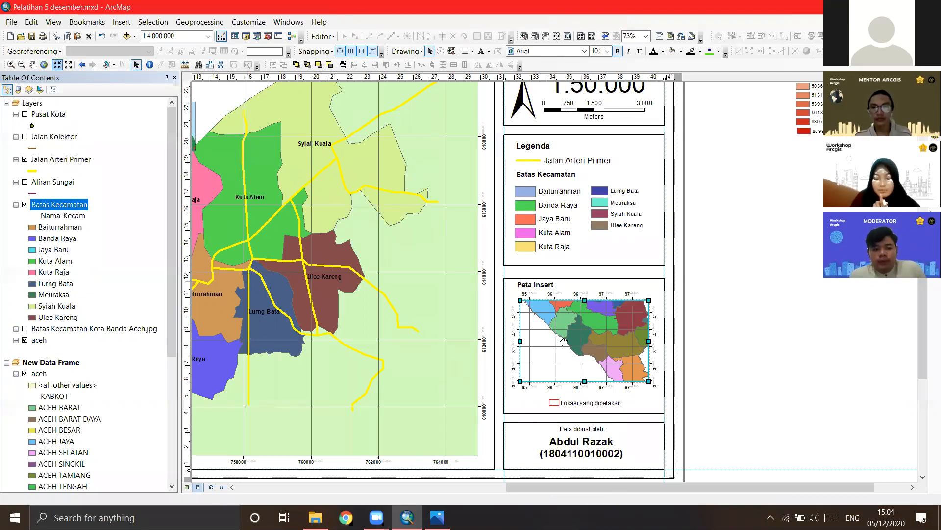
drag(563, 342, 584, 395)
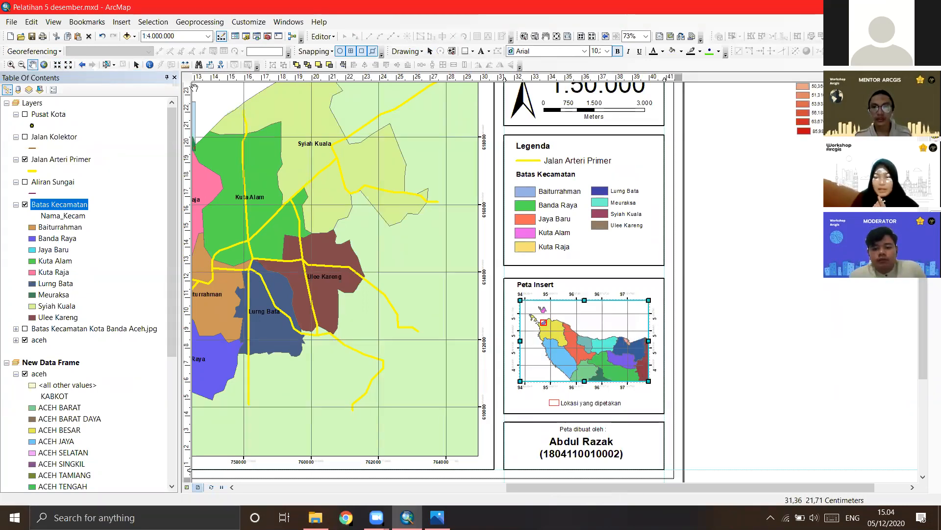
click(136, 64)
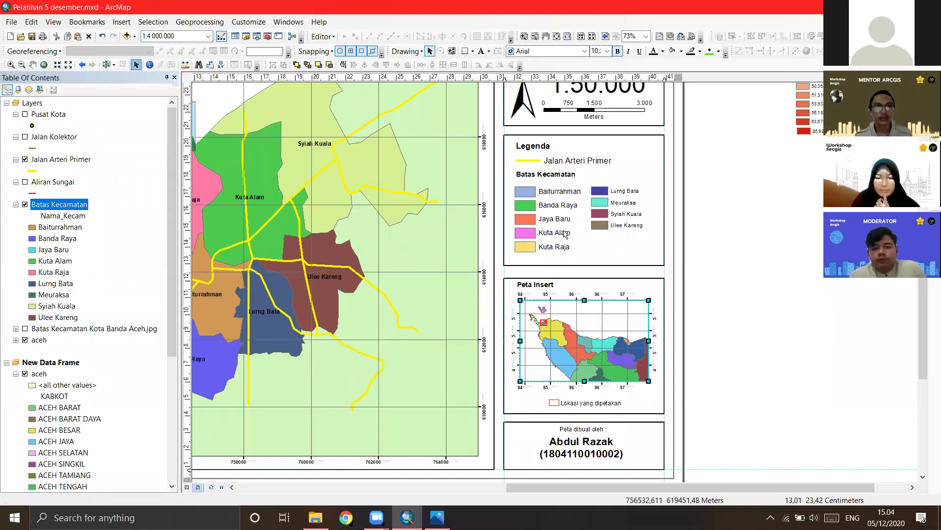
click(700, 248)
Step: Move the inserted Aceh index picture off the main map to beside the page, below the spare legend, and enlarge it
scroll(430, 247, down, 3)
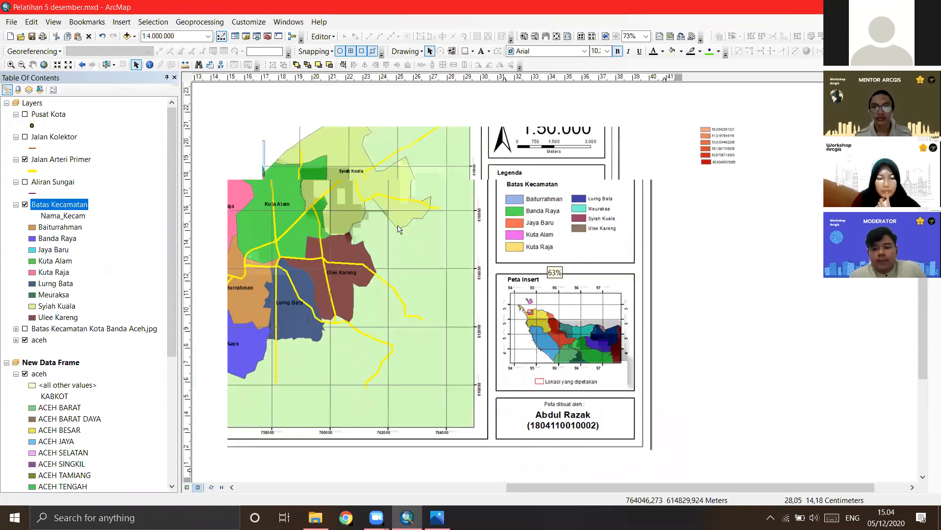
drag(414, 231, 474, 266)
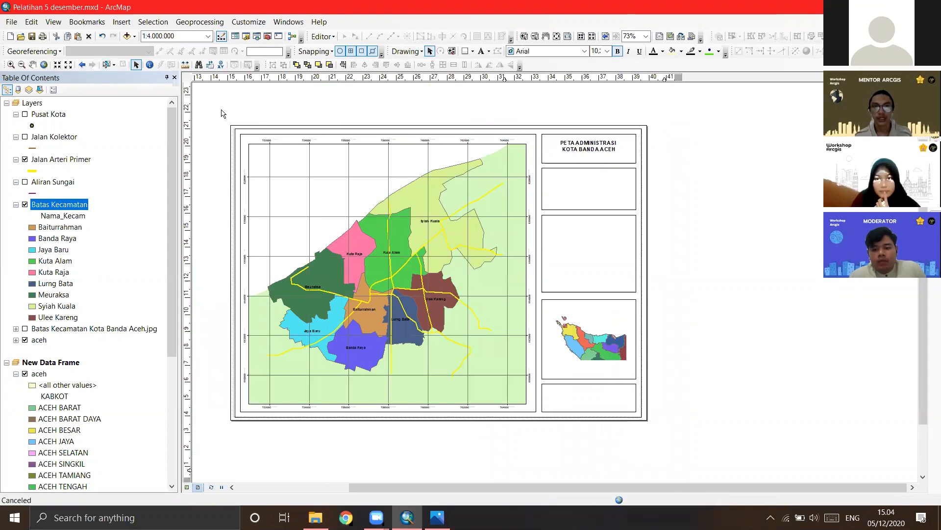
scroll(677, 431, down, 2)
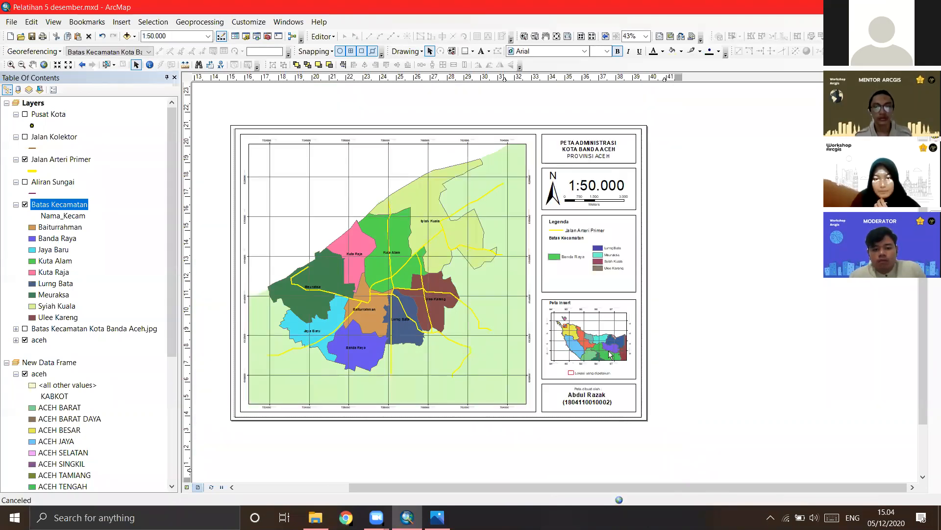
click(608, 351)
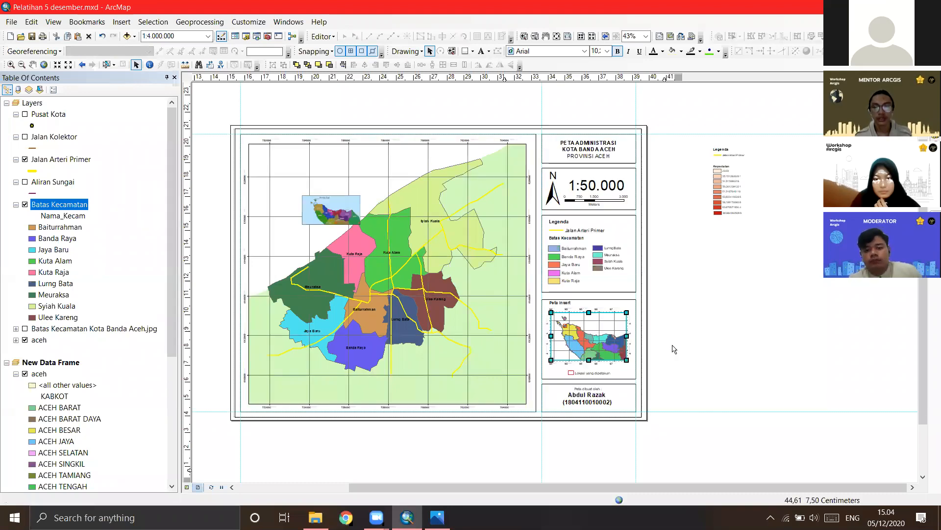
click(325, 216)
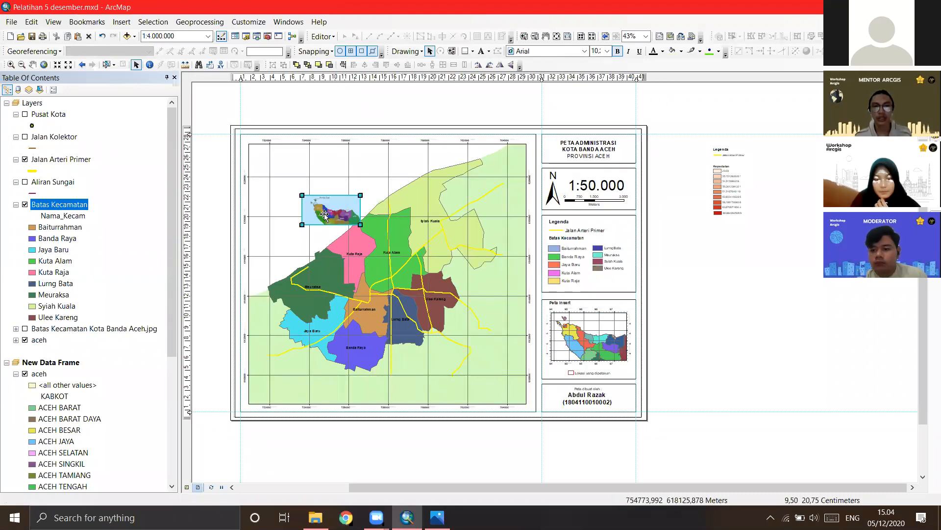
drag(325, 216, 742, 260)
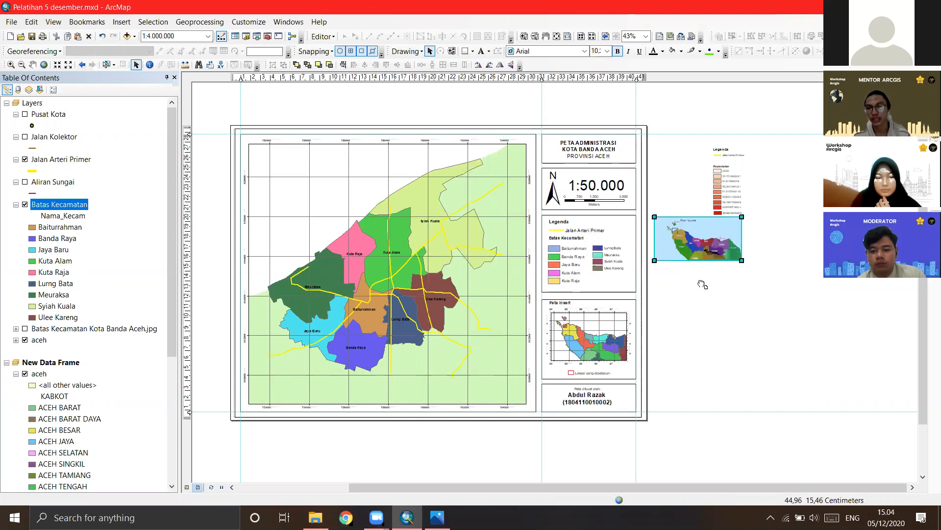
drag(636, 276, 721, 300)
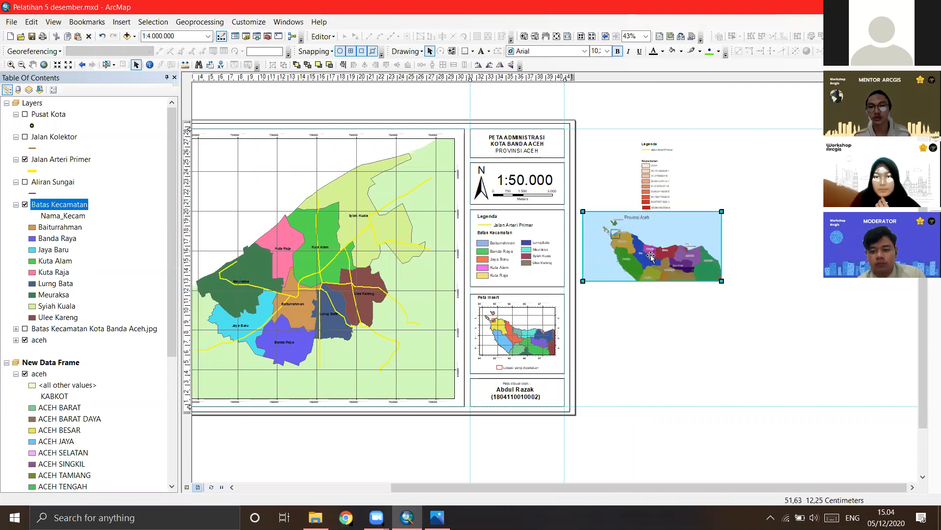
click(680, 322)
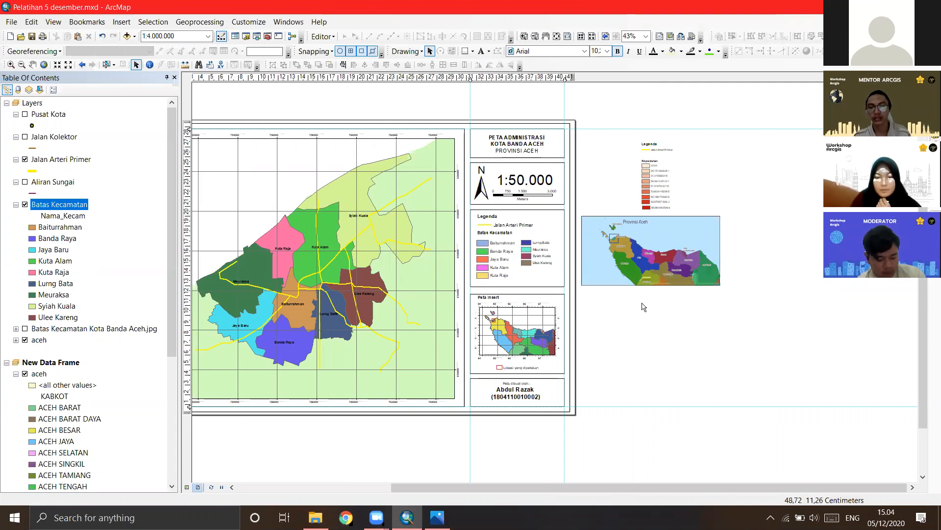
click(640, 274)
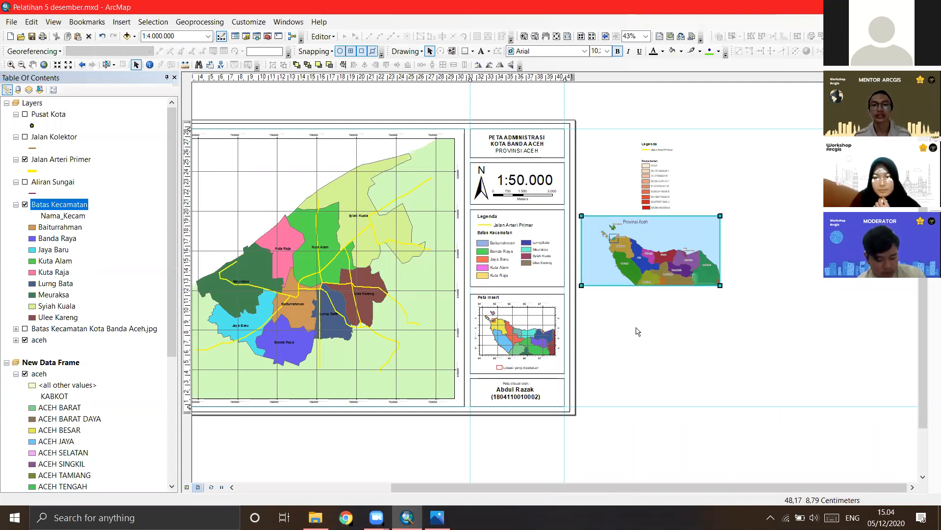
drag(617, 324, 622, 327)
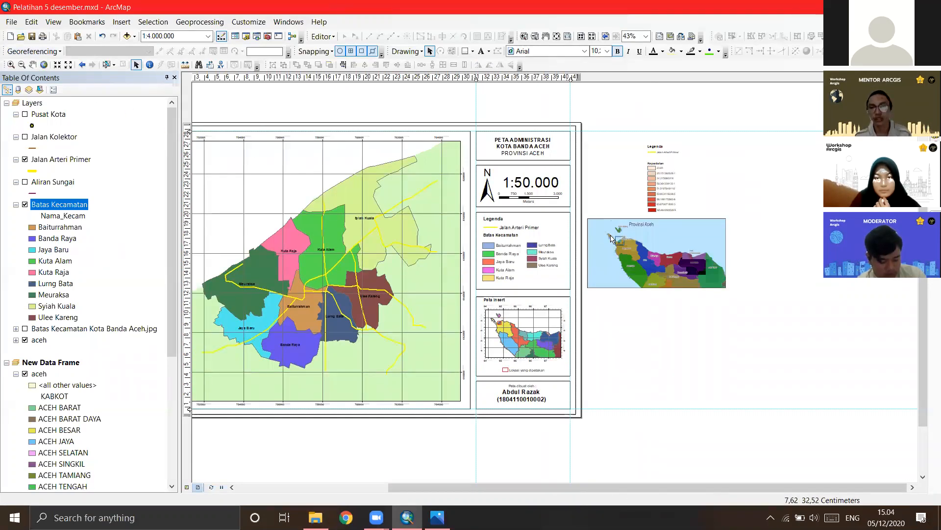
drag(615, 239, 613, 235)
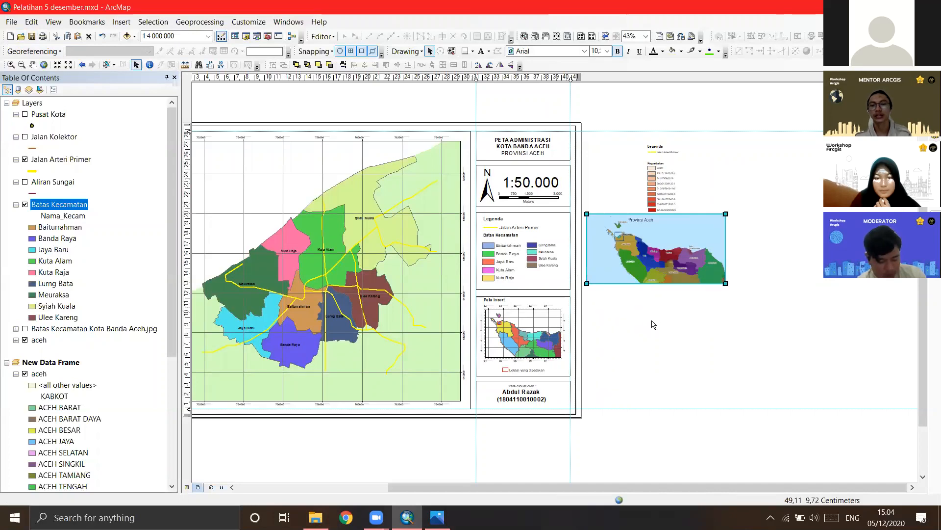
click(601, 330)
drag(567, 336, 624, 336)
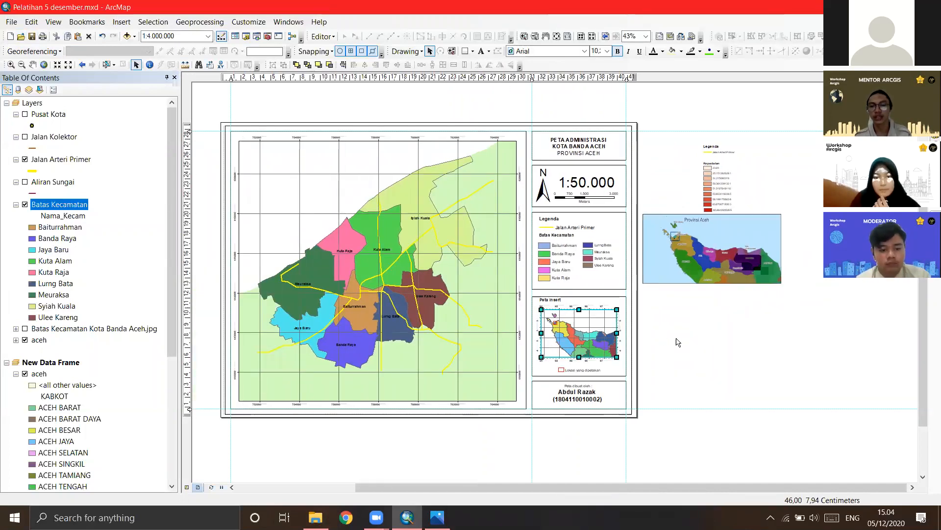
click(607, 331)
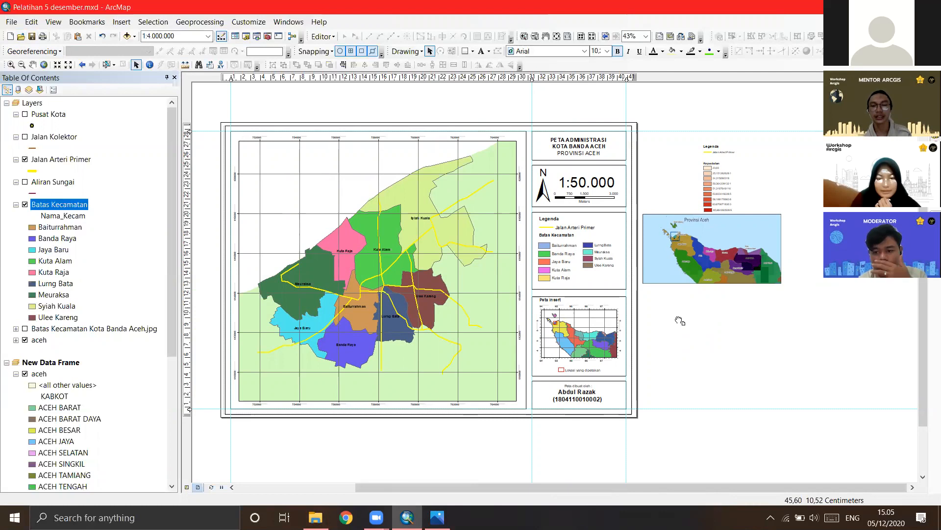
drag(681, 321, 645, 325)
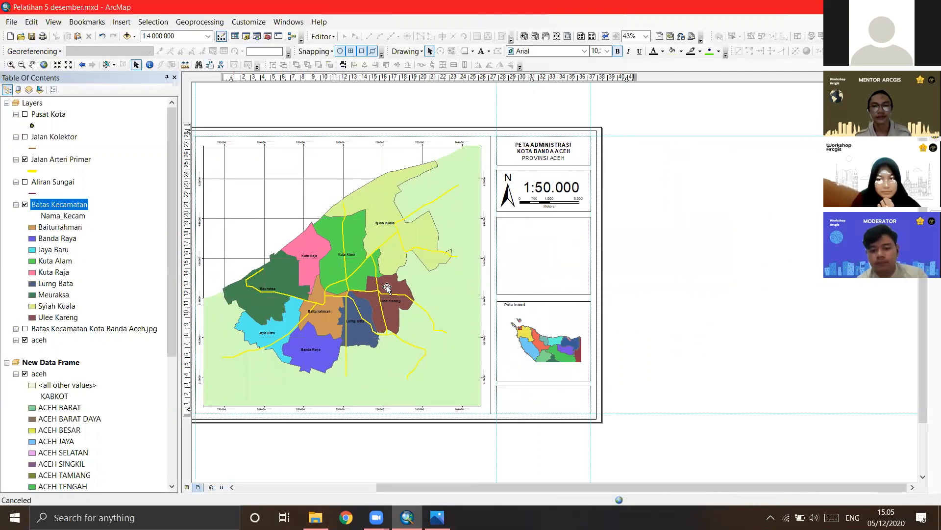
click(234, 91)
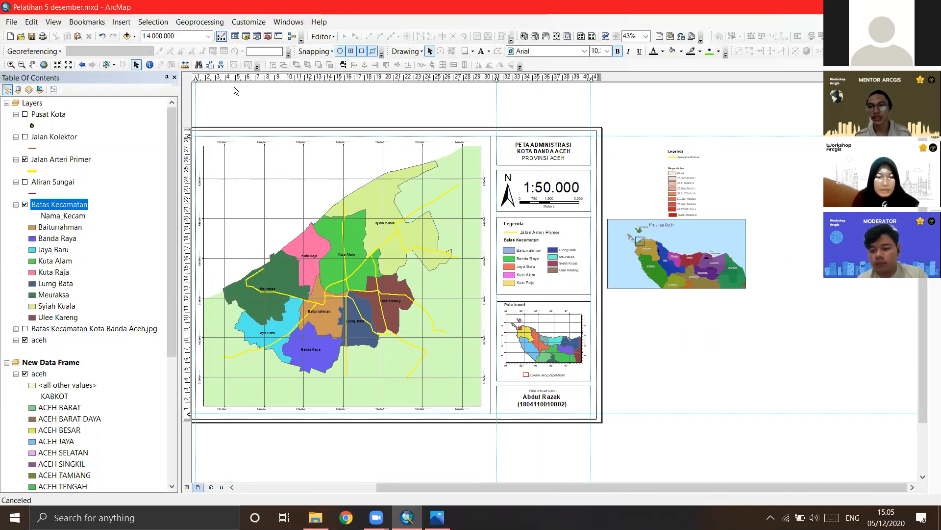
drag(251, 108, 313, 115)
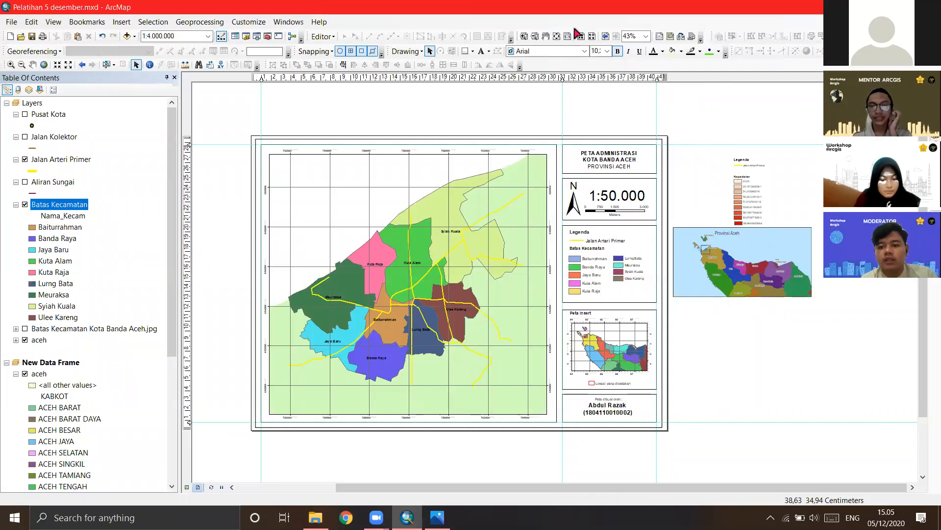
drag(562, 134, 609, 168)
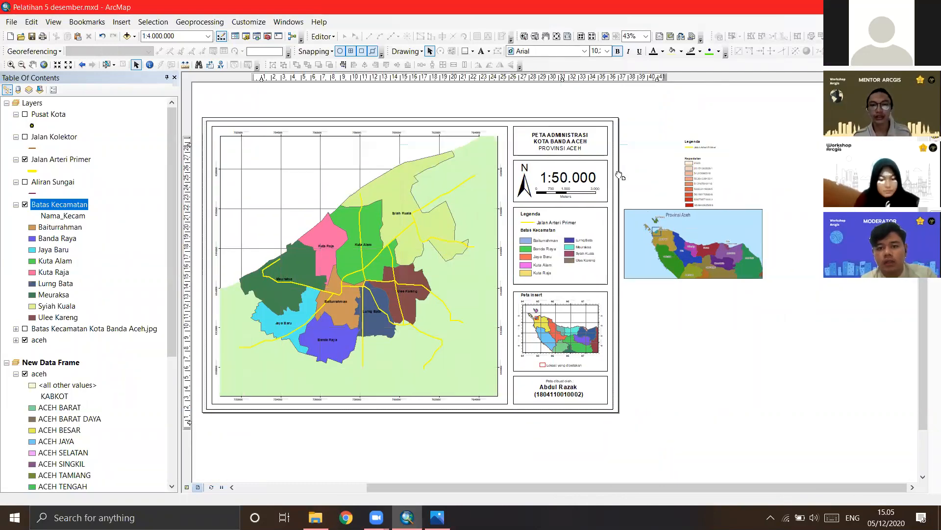